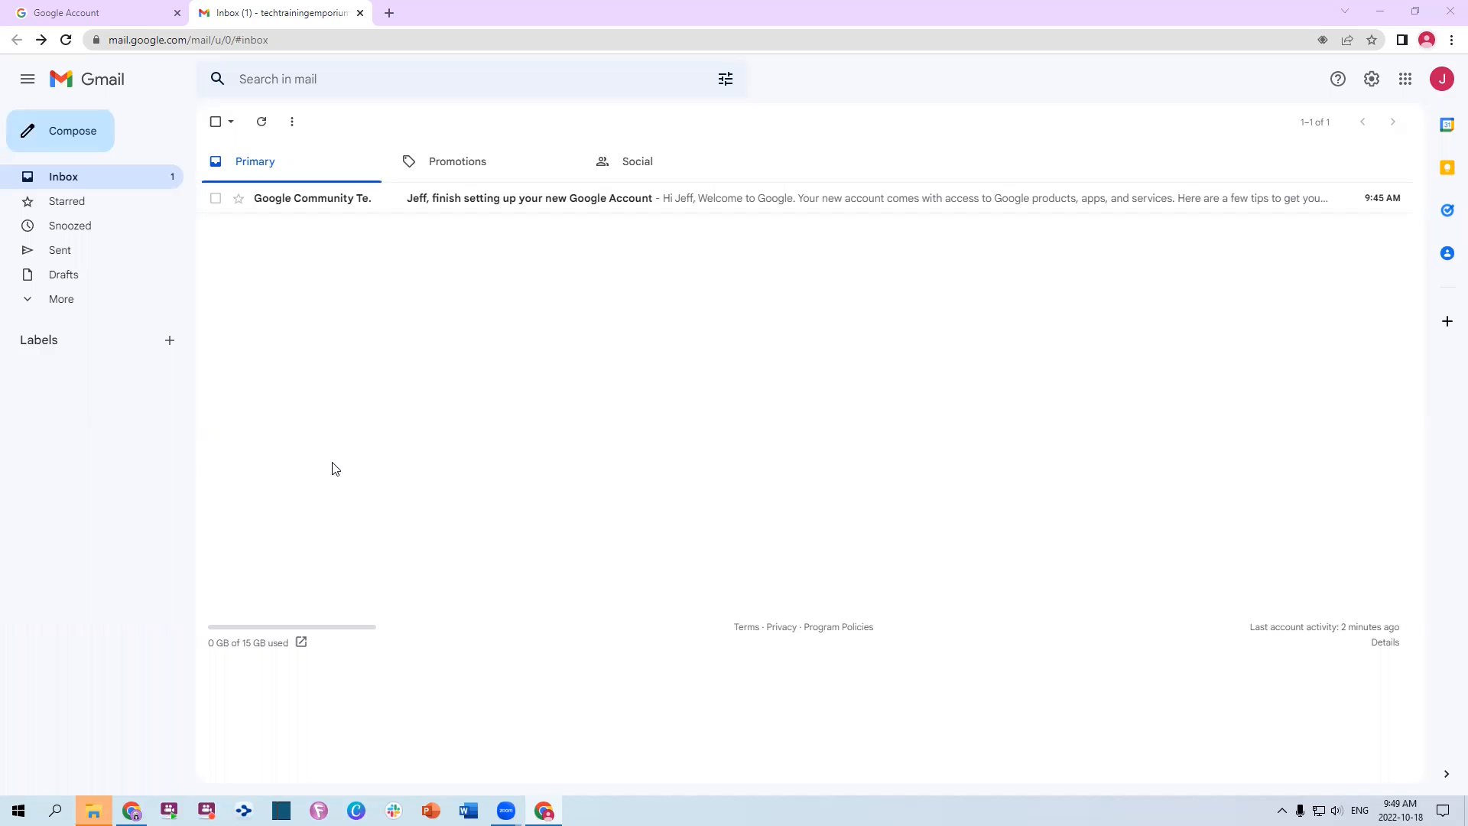
# Toggle the Quick settings panel open and closed several times
pyautogui.click(1372, 81)
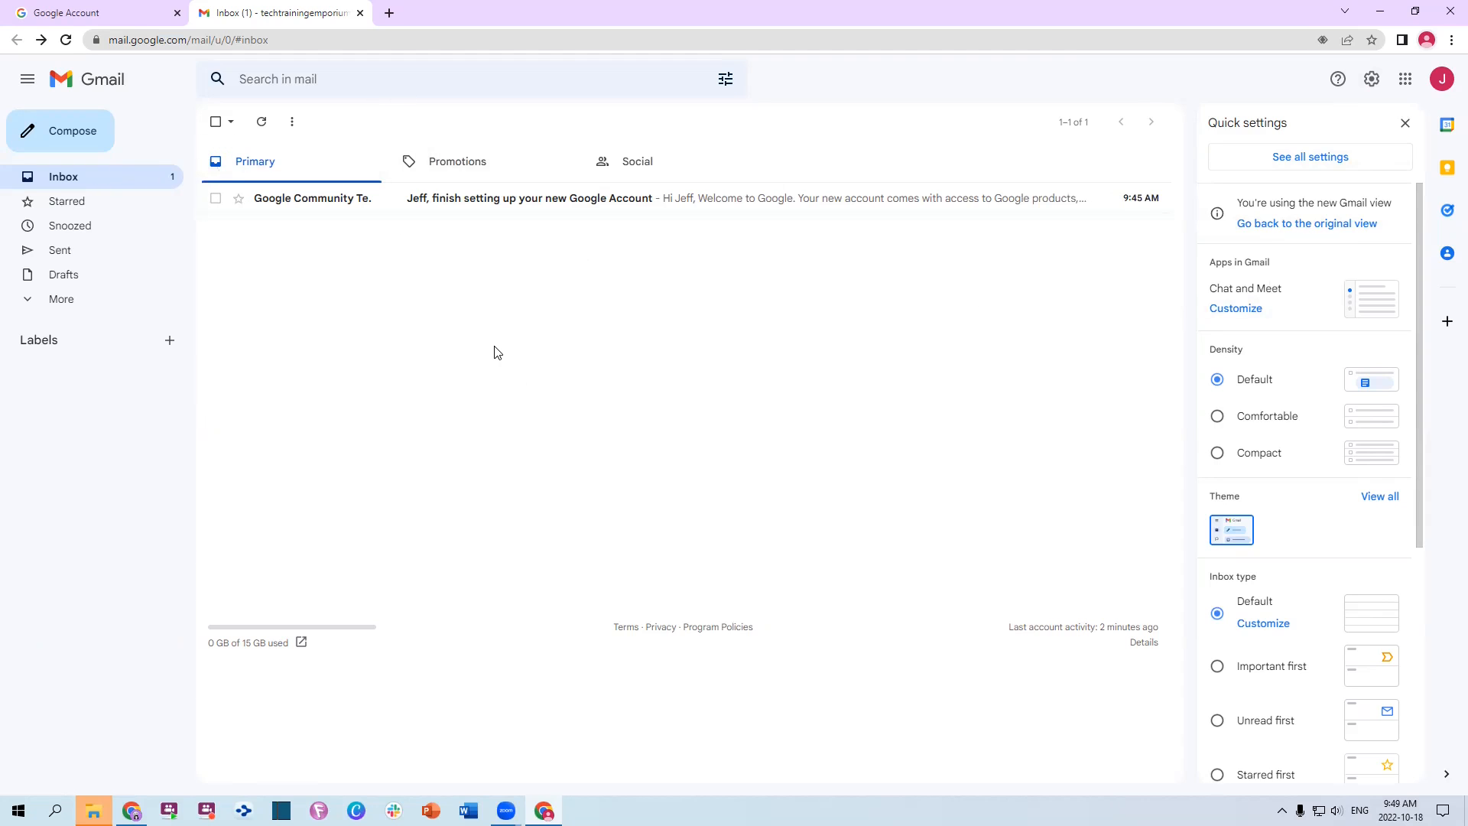
pyautogui.click(1405, 123)
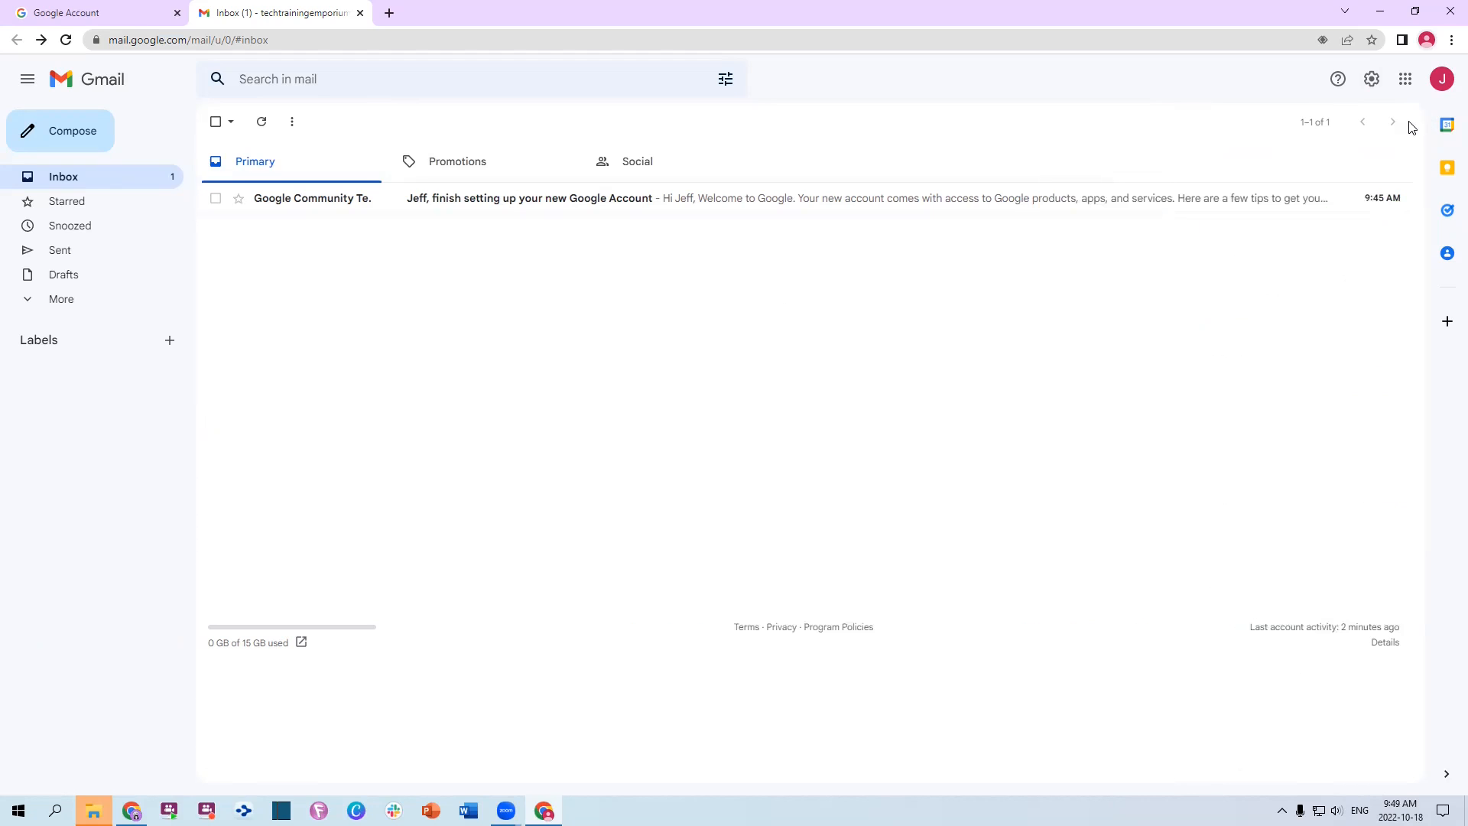
pyautogui.click(1371, 82)
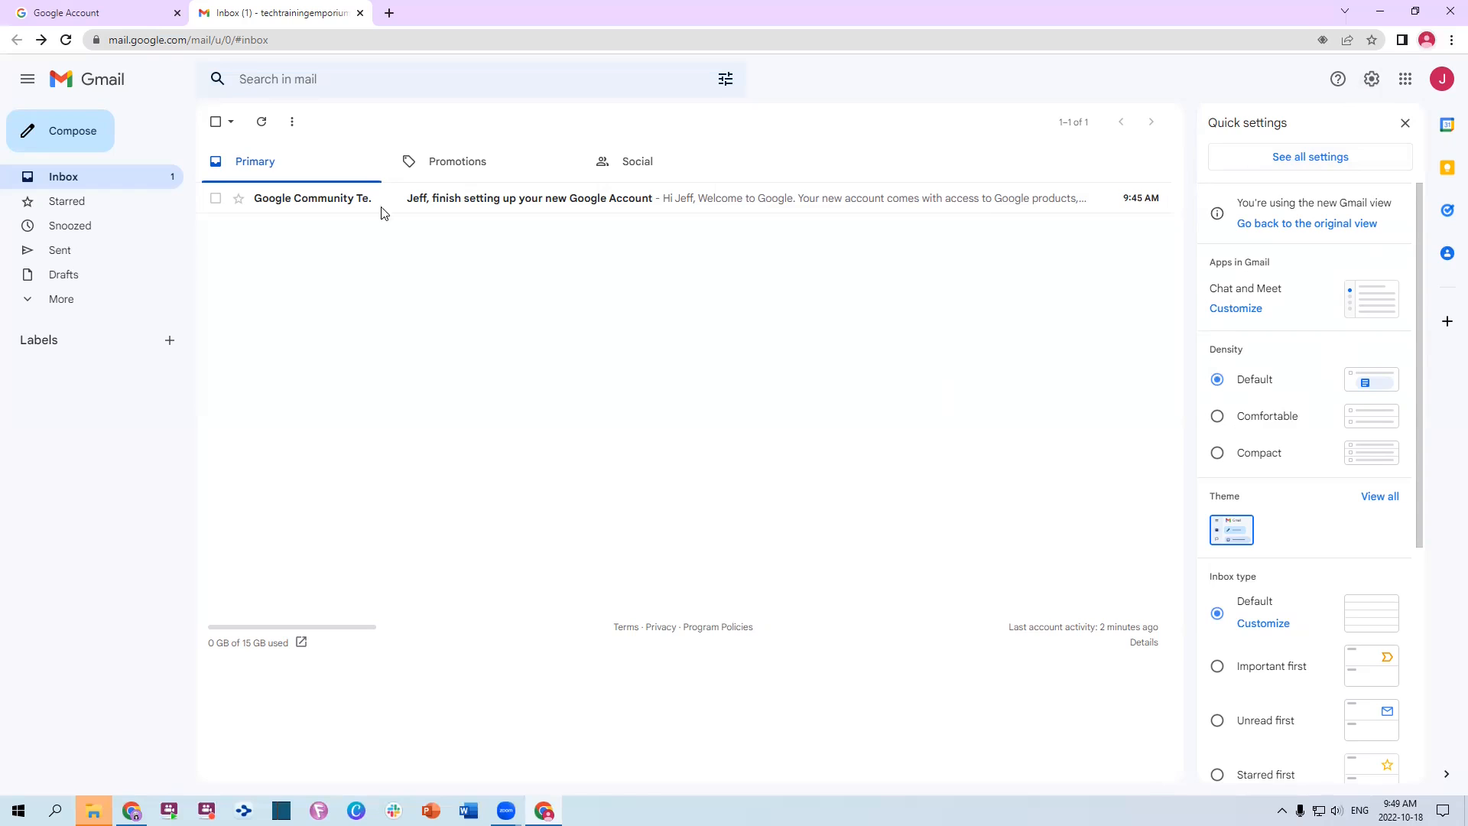
pyautogui.click(1373, 81)
pyautogui.click(1372, 81)
pyautogui.click(1372, 81)
pyautogui.click(1372, 81)
pyautogui.click(1373, 80)
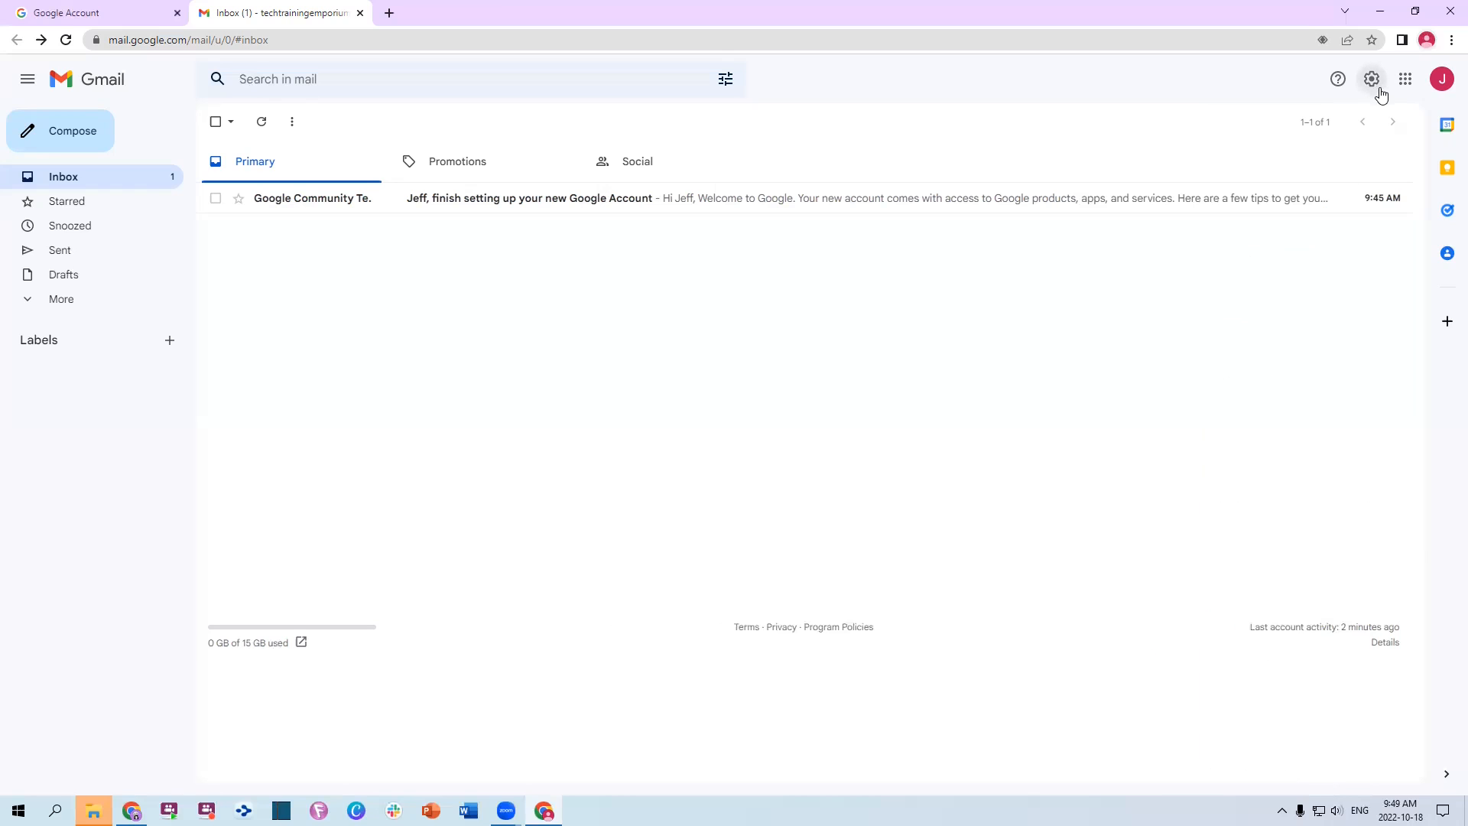
pyautogui.click(1373, 80)
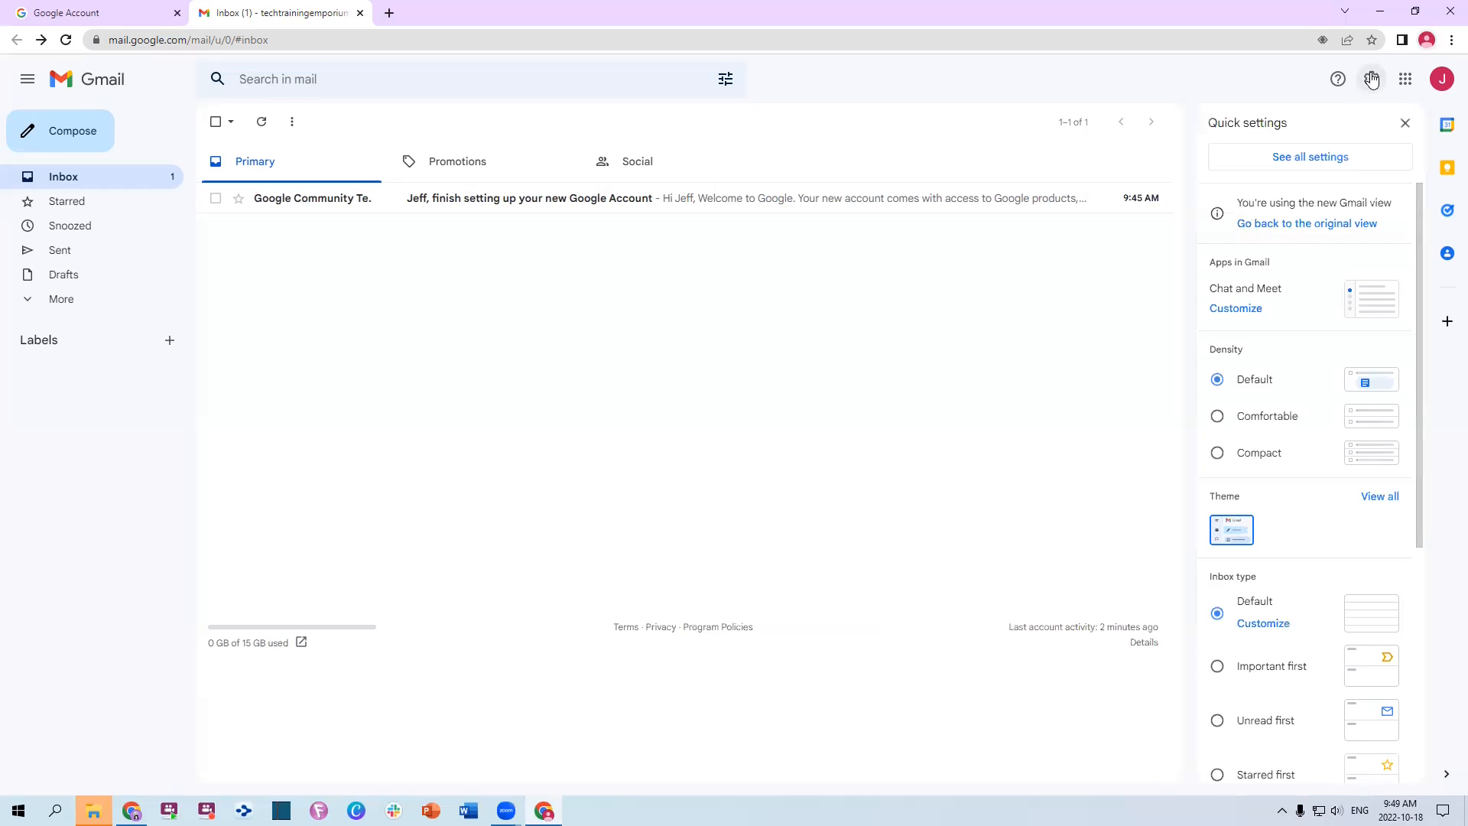
pyautogui.click(1373, 80)
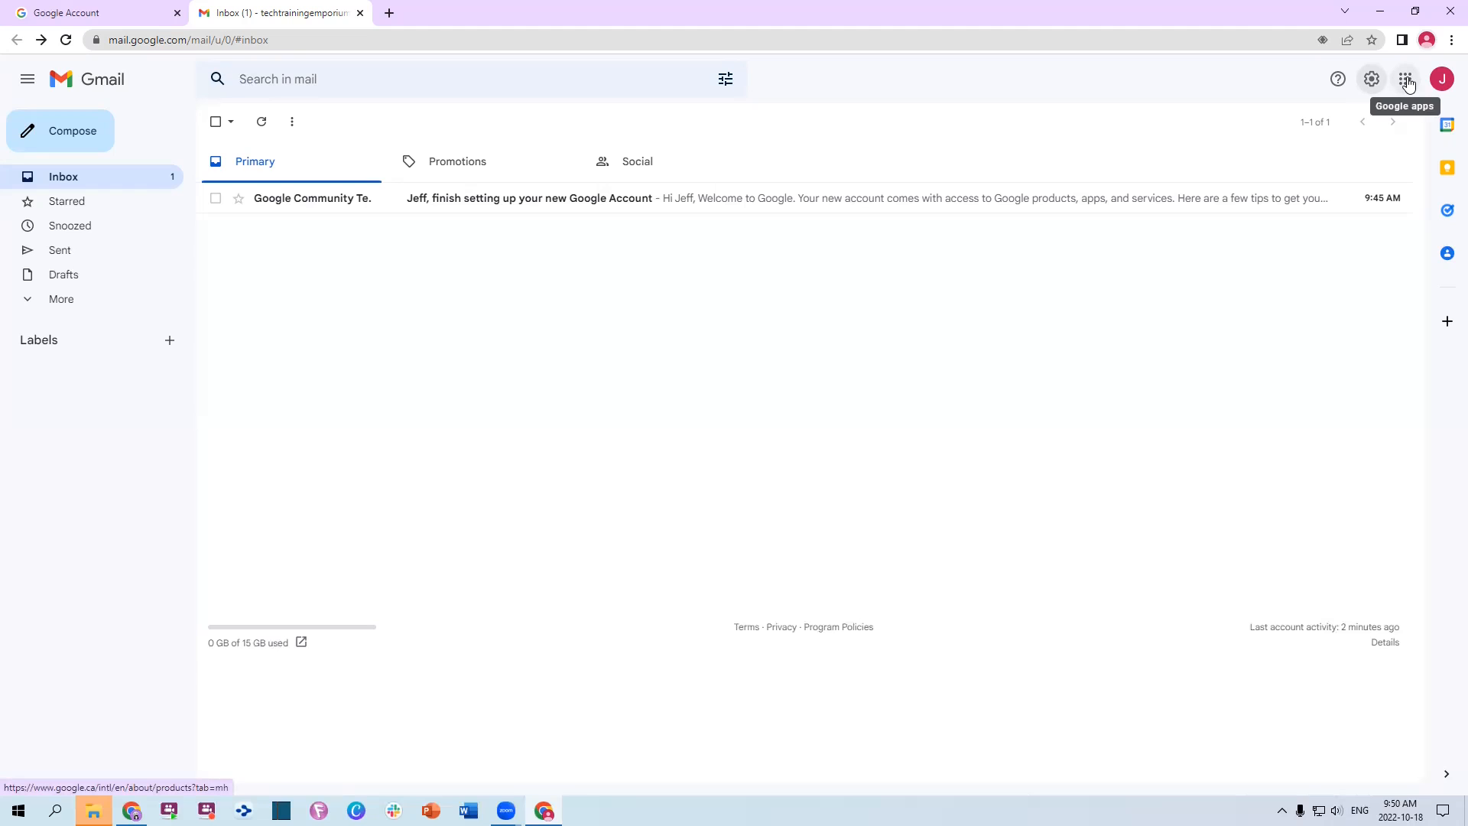
# Show the Google apps launcher, scroll through its app list, then close and reopen it
pyautogui.click(1408, 81)
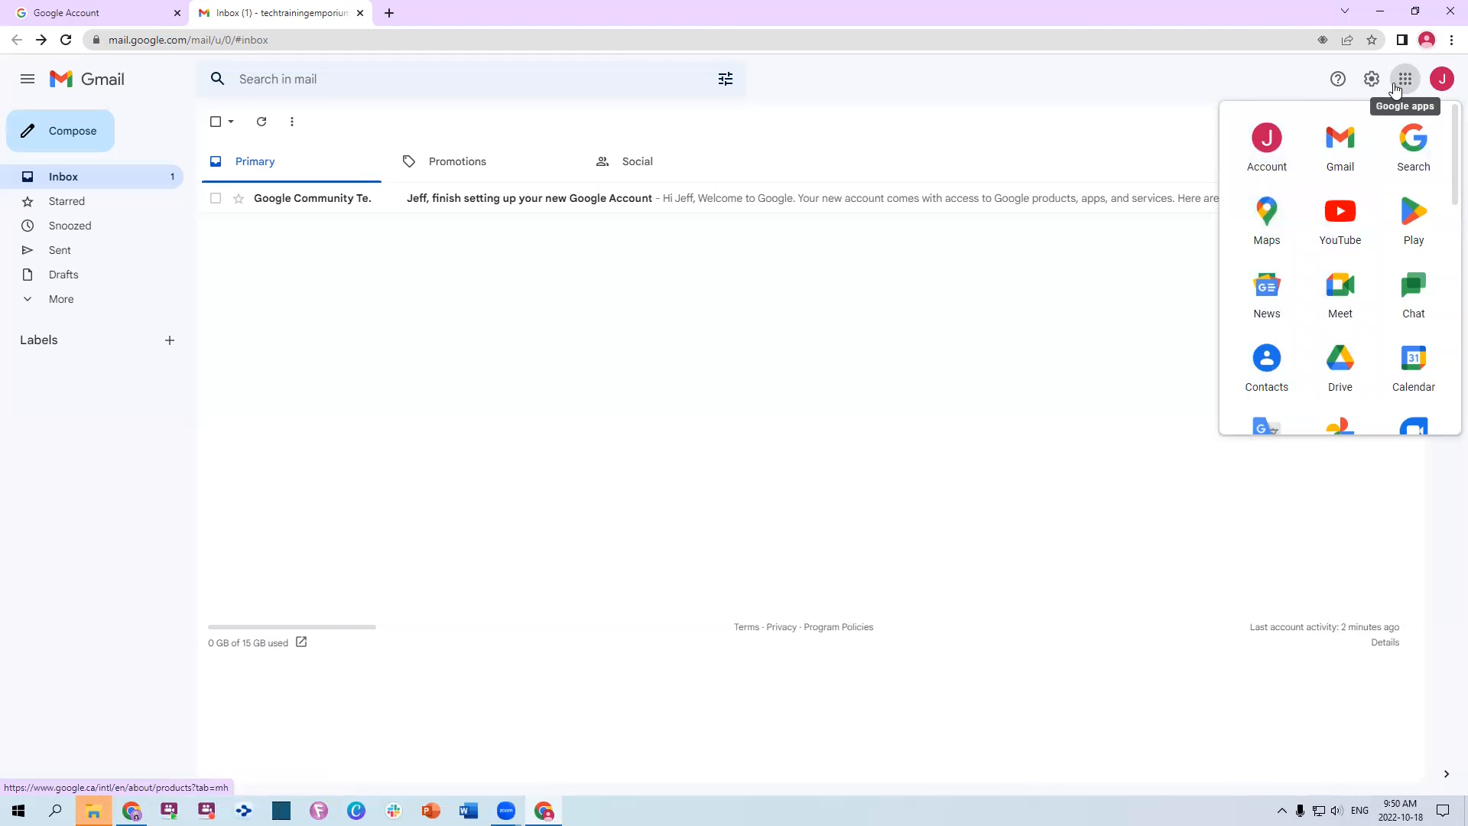
pyautogui.scroll(-5, 1372, 314)
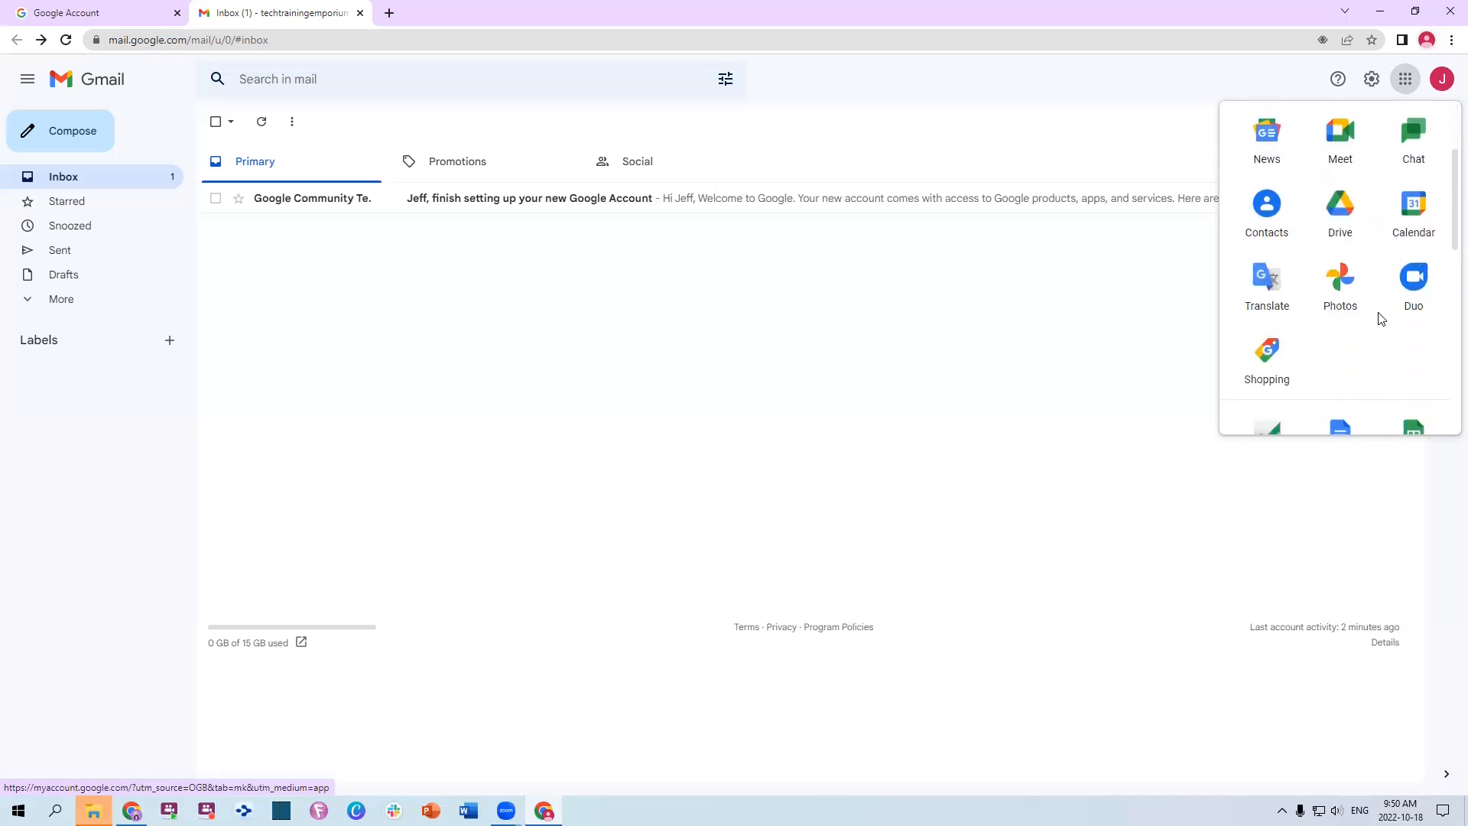
pyautogui.scroll(-5, 1360, 297)
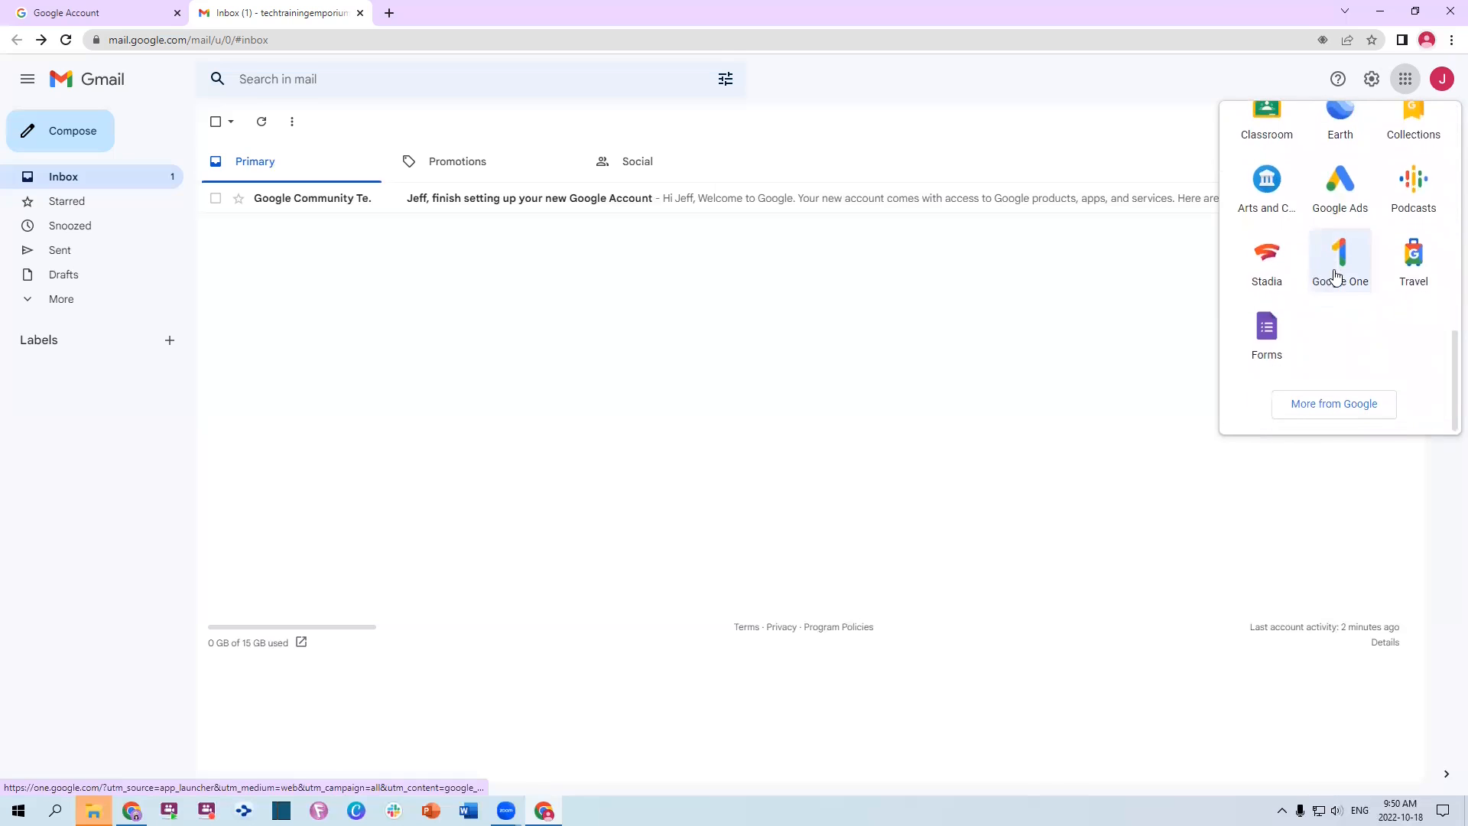
pyautogui.scroll(8, 1367, 339)
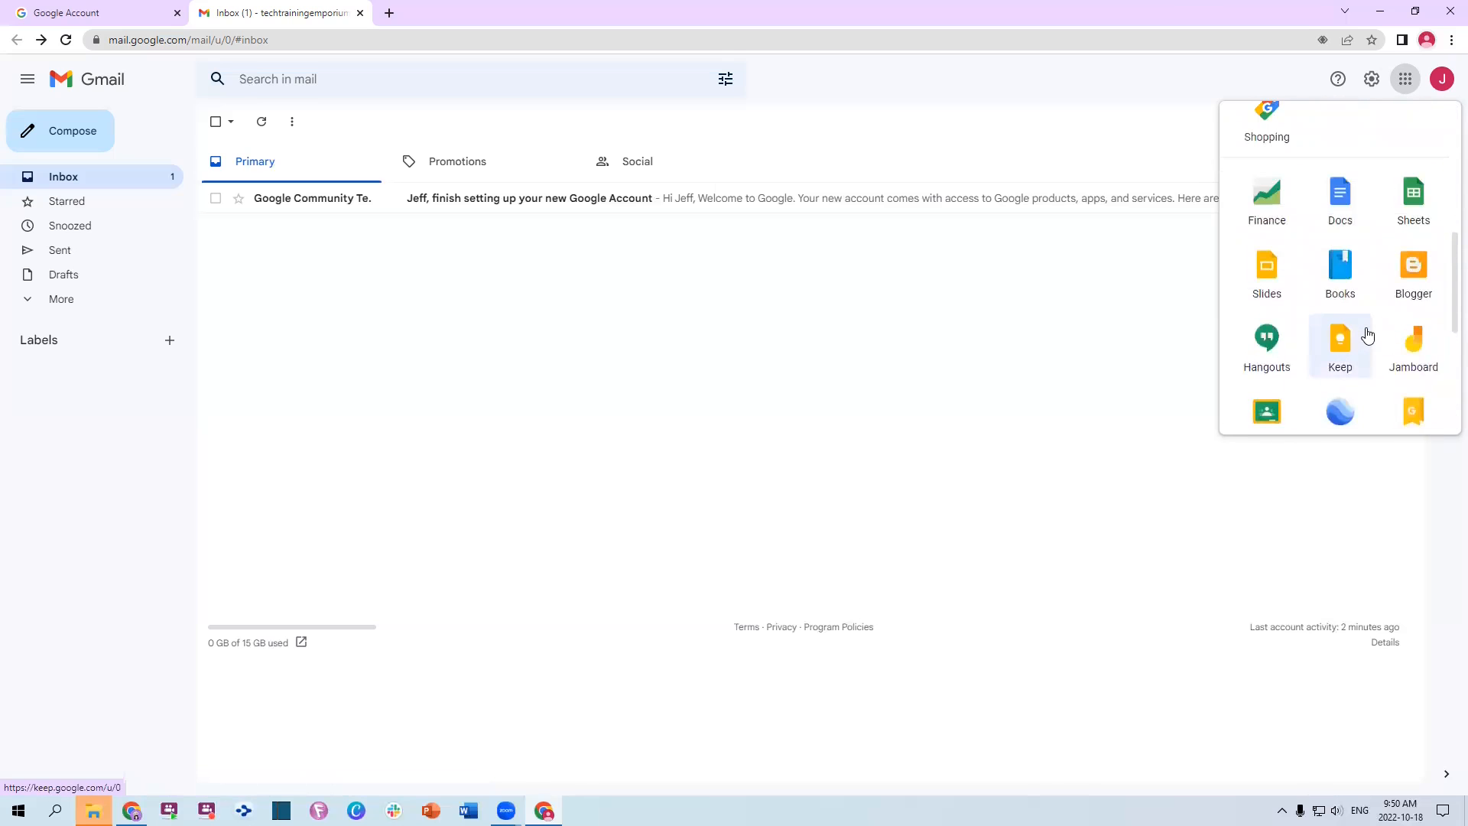
pyautogui.scroll(2, 1367, 335)
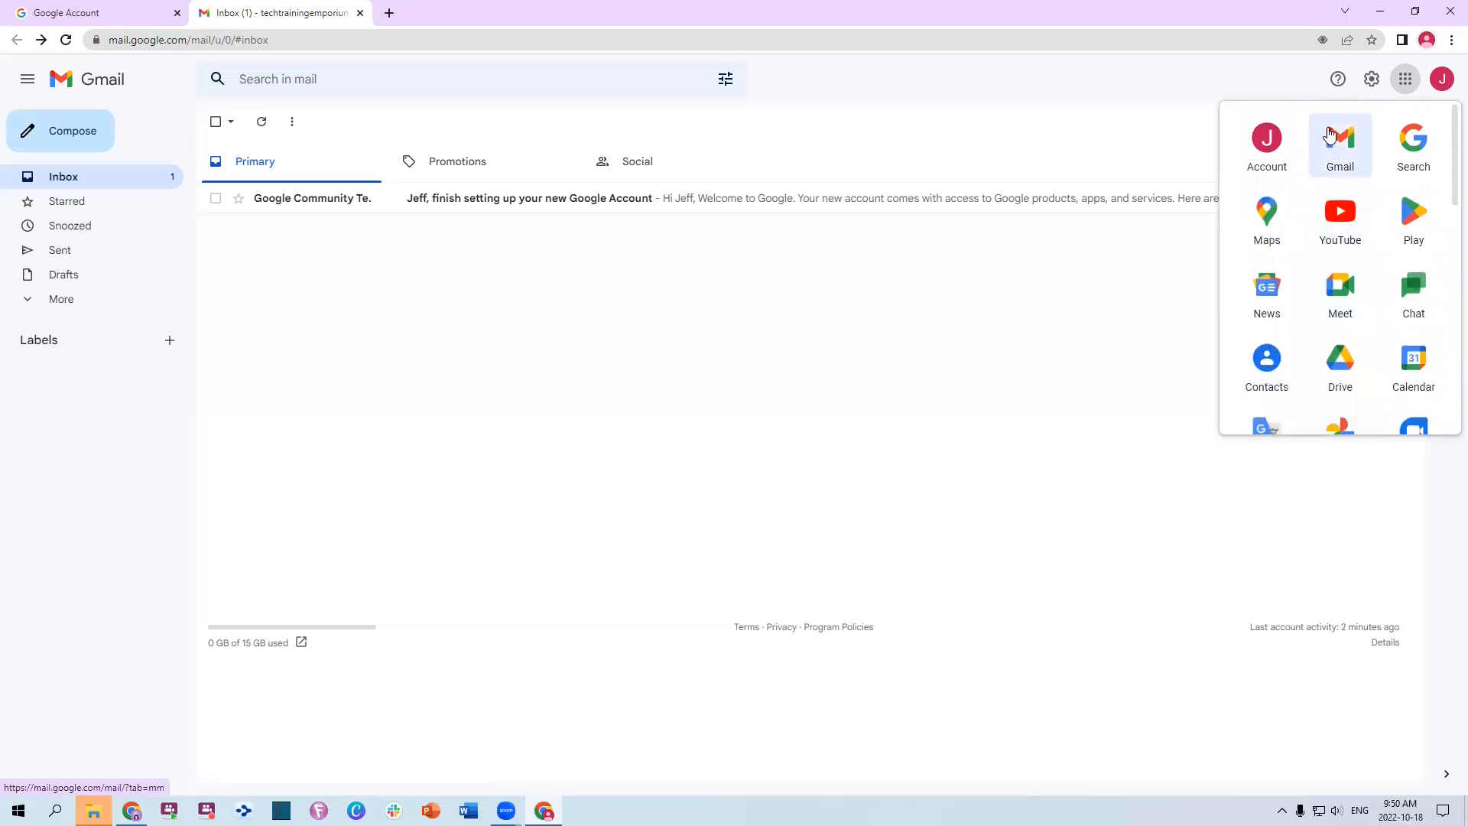
pyautogui.moveTo(1339, 125); pyautogui.dragTo(1338, 157)
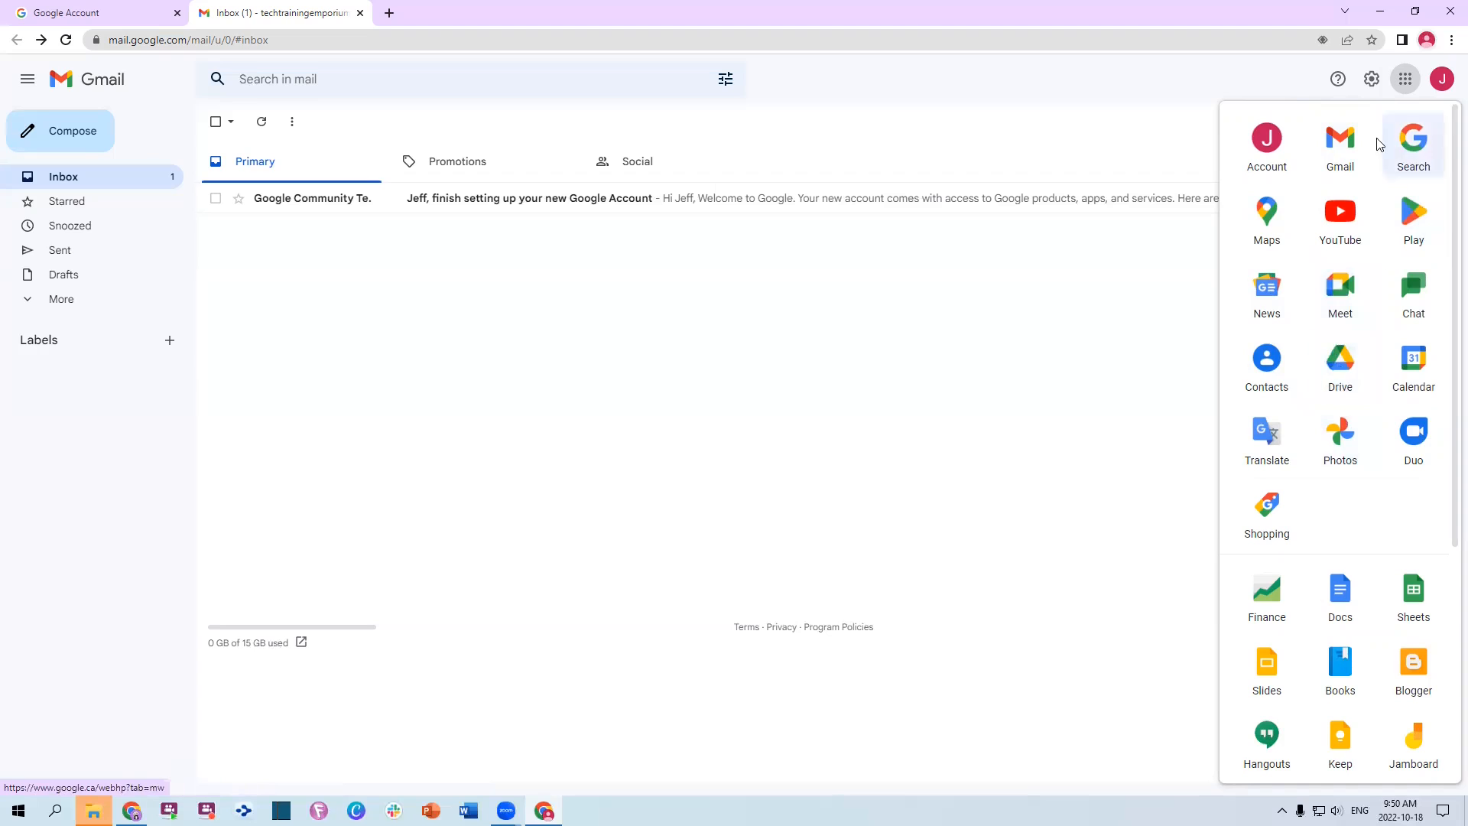
pyautogui.click(1406, 79)
pyautogui.click(1405, 79)
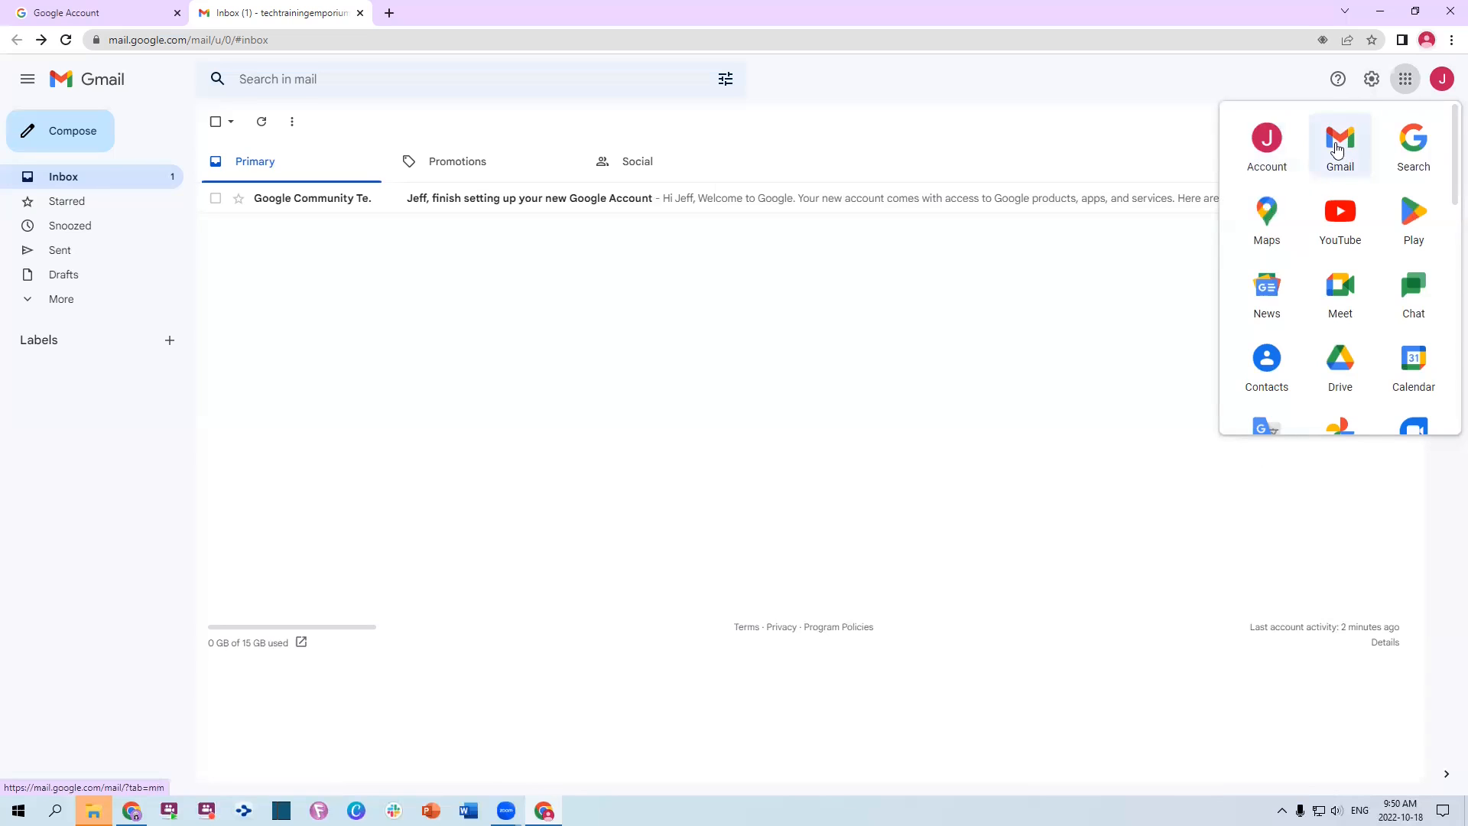
# In Quick settings, set density to Compact and inbox type to Multiple Inboxes
pyautogui.click(1373, 81)
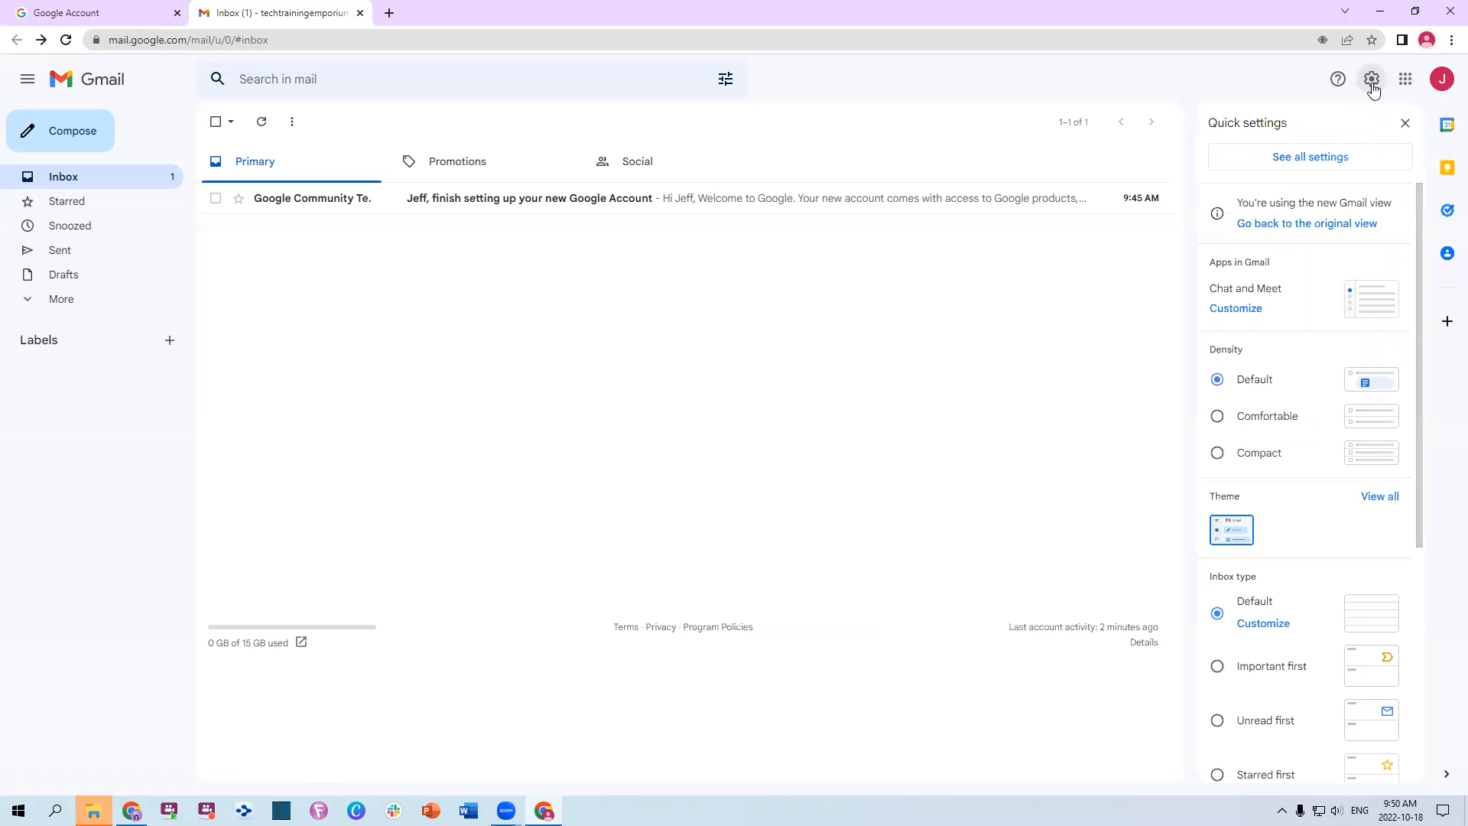
pyautogui.click(1217, 455)
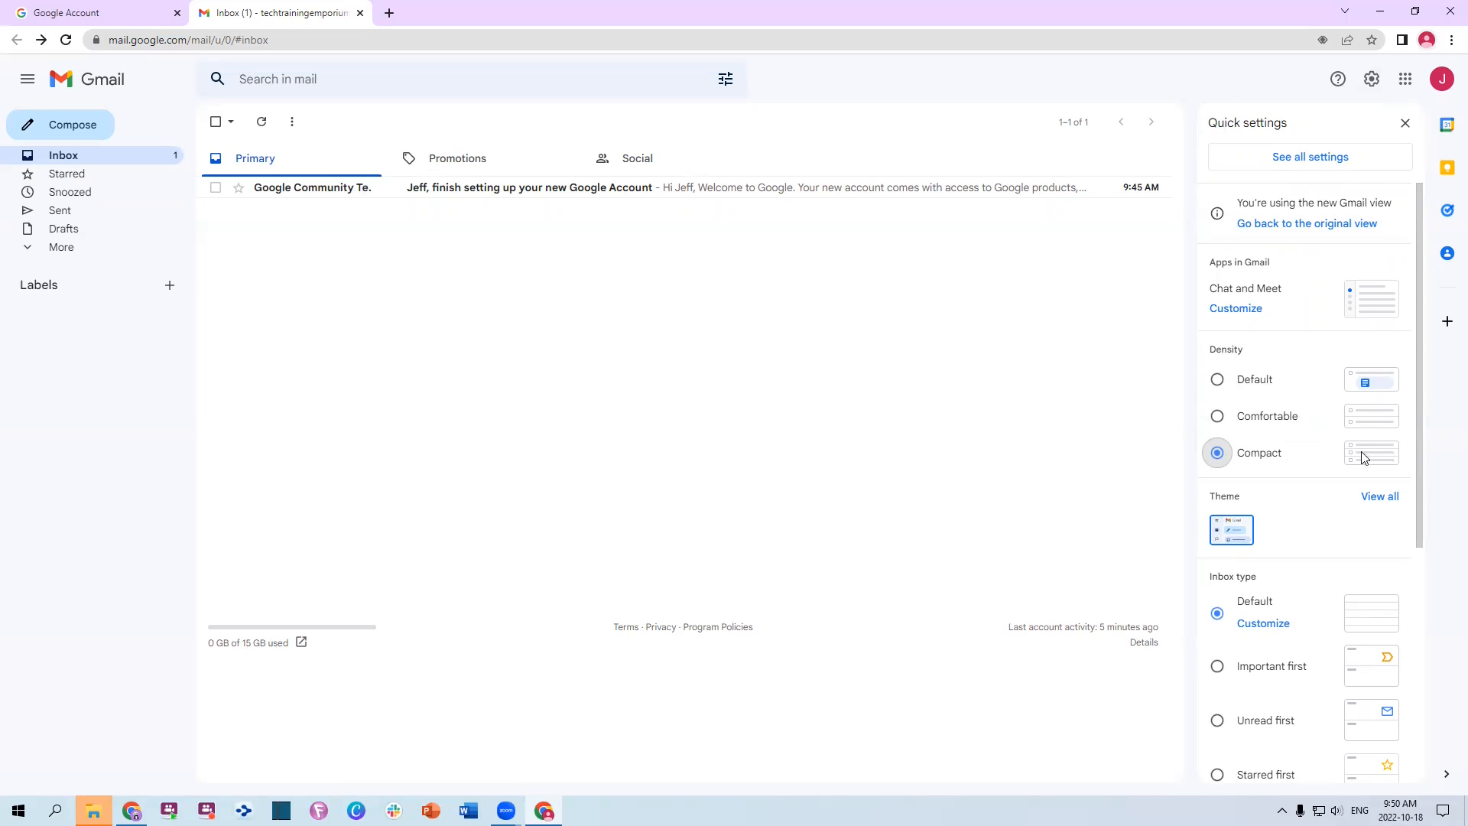
pyautogui.scroll(-3, 1334, 456)
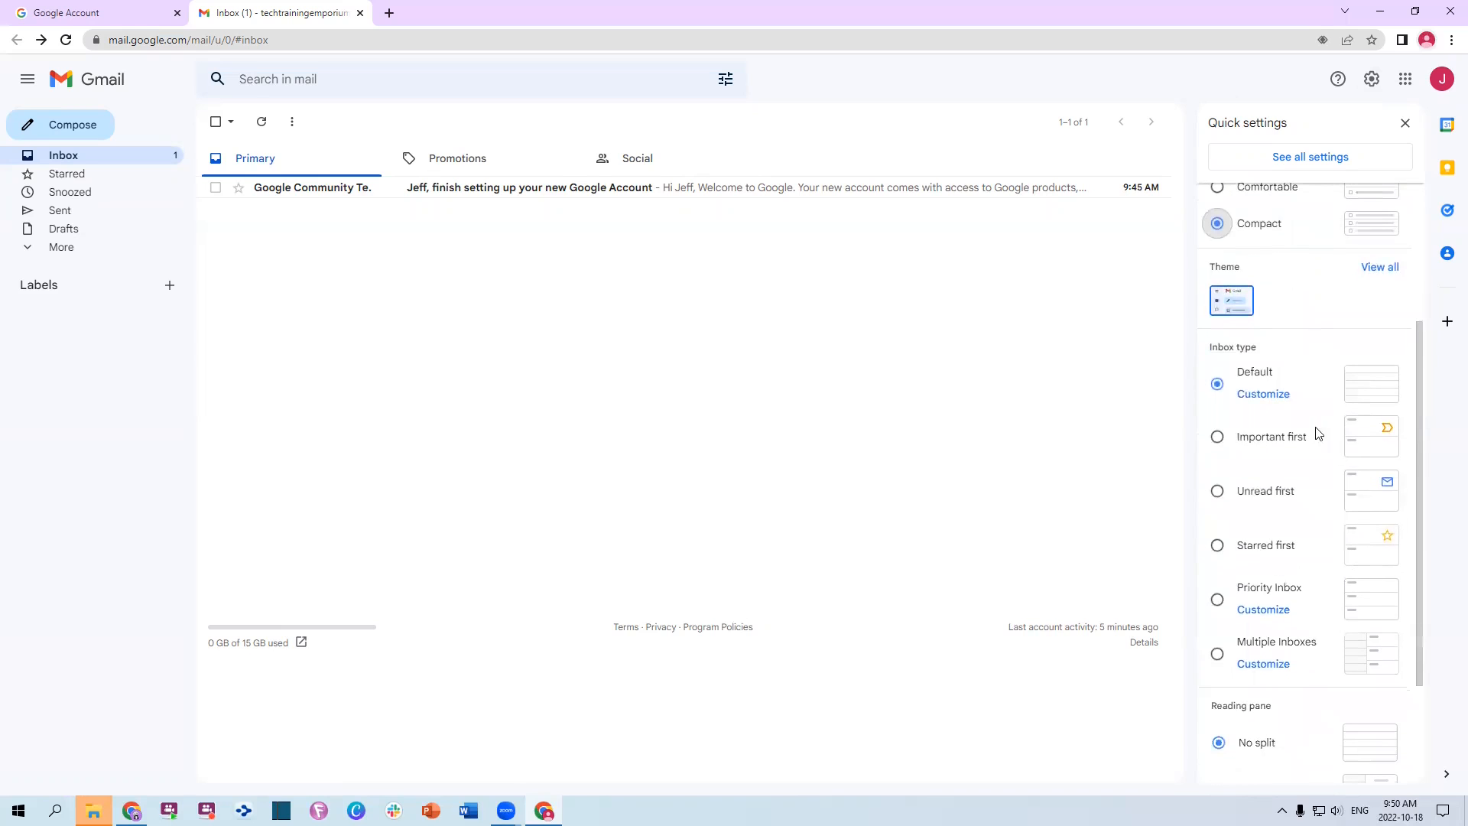
pyautogui.scroll(-2, 1302, 394)
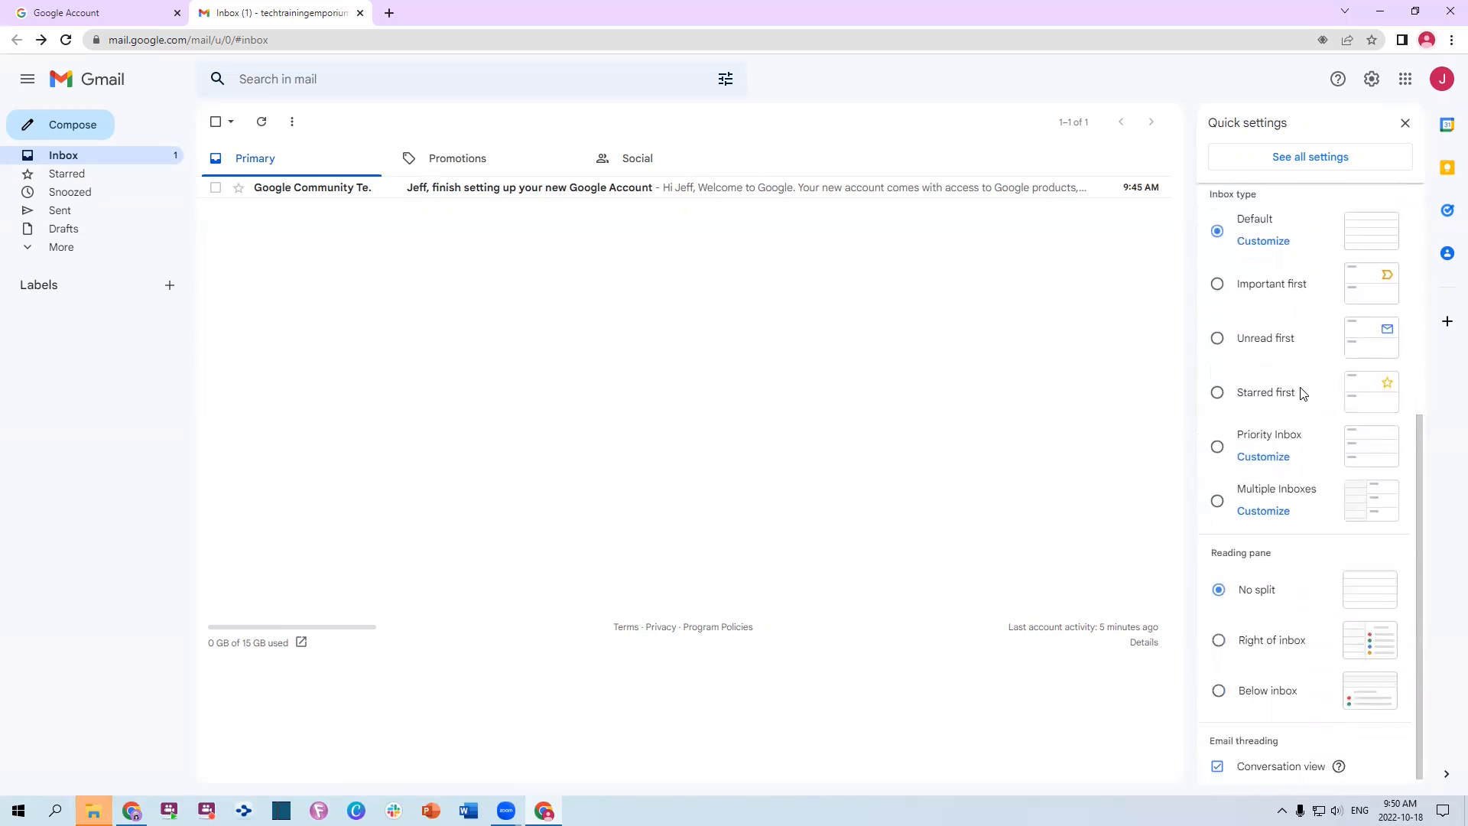
pyautogui.click(1217, 505)
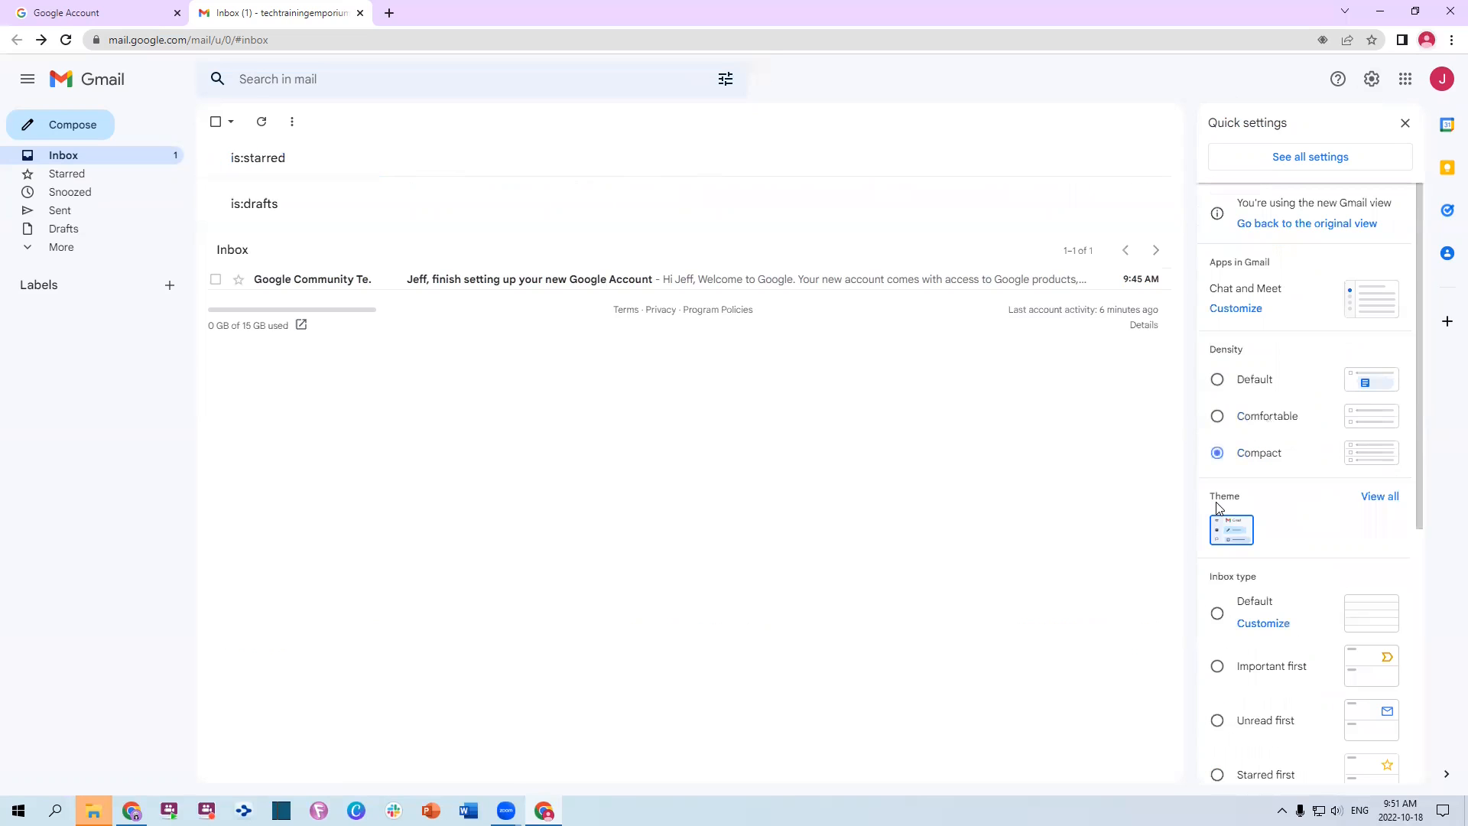
pyautogui.scroll(-5, 1301, 535)
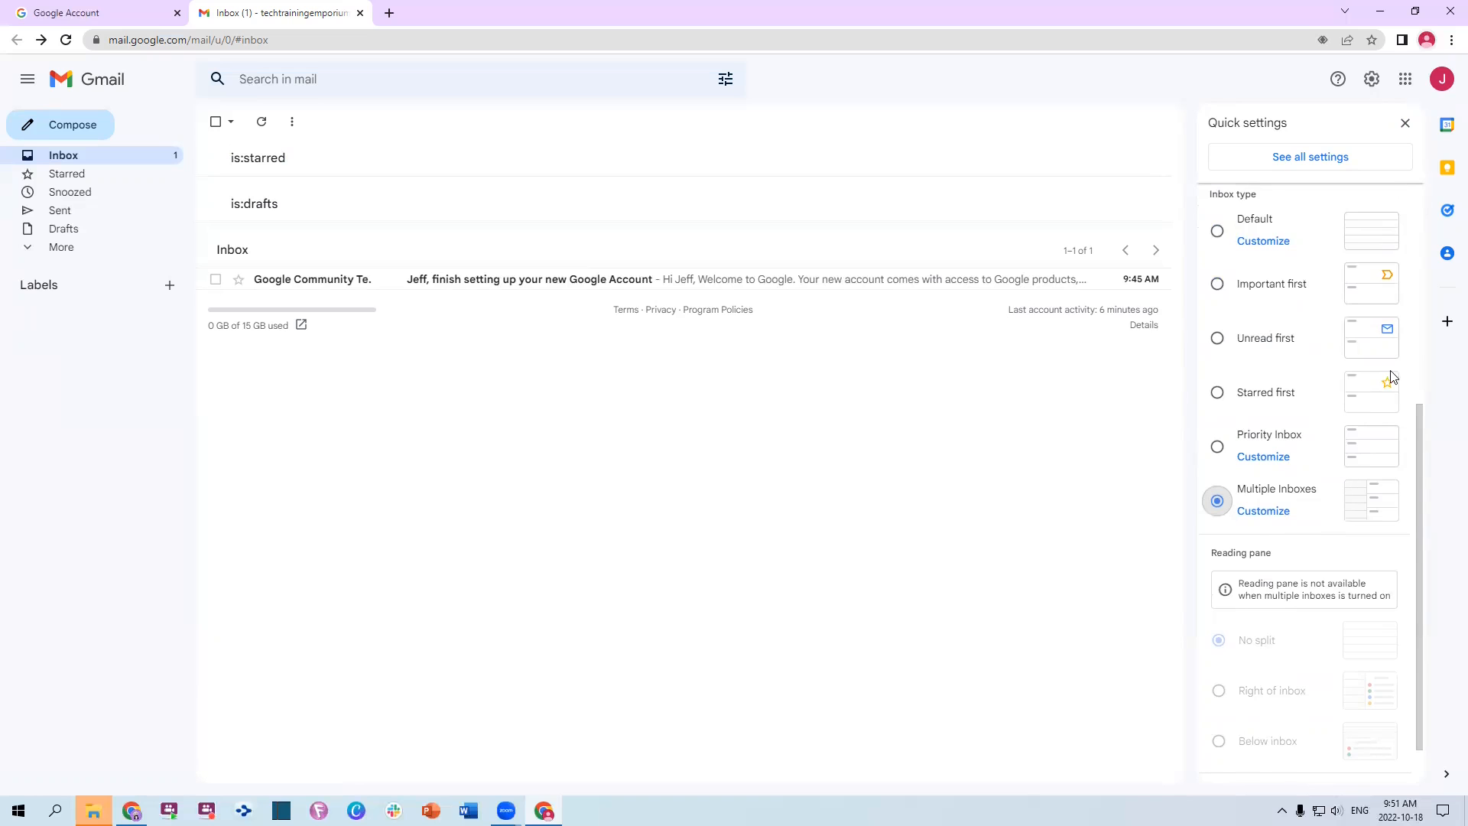
pyautogui.scroll(4, 1284, 417)
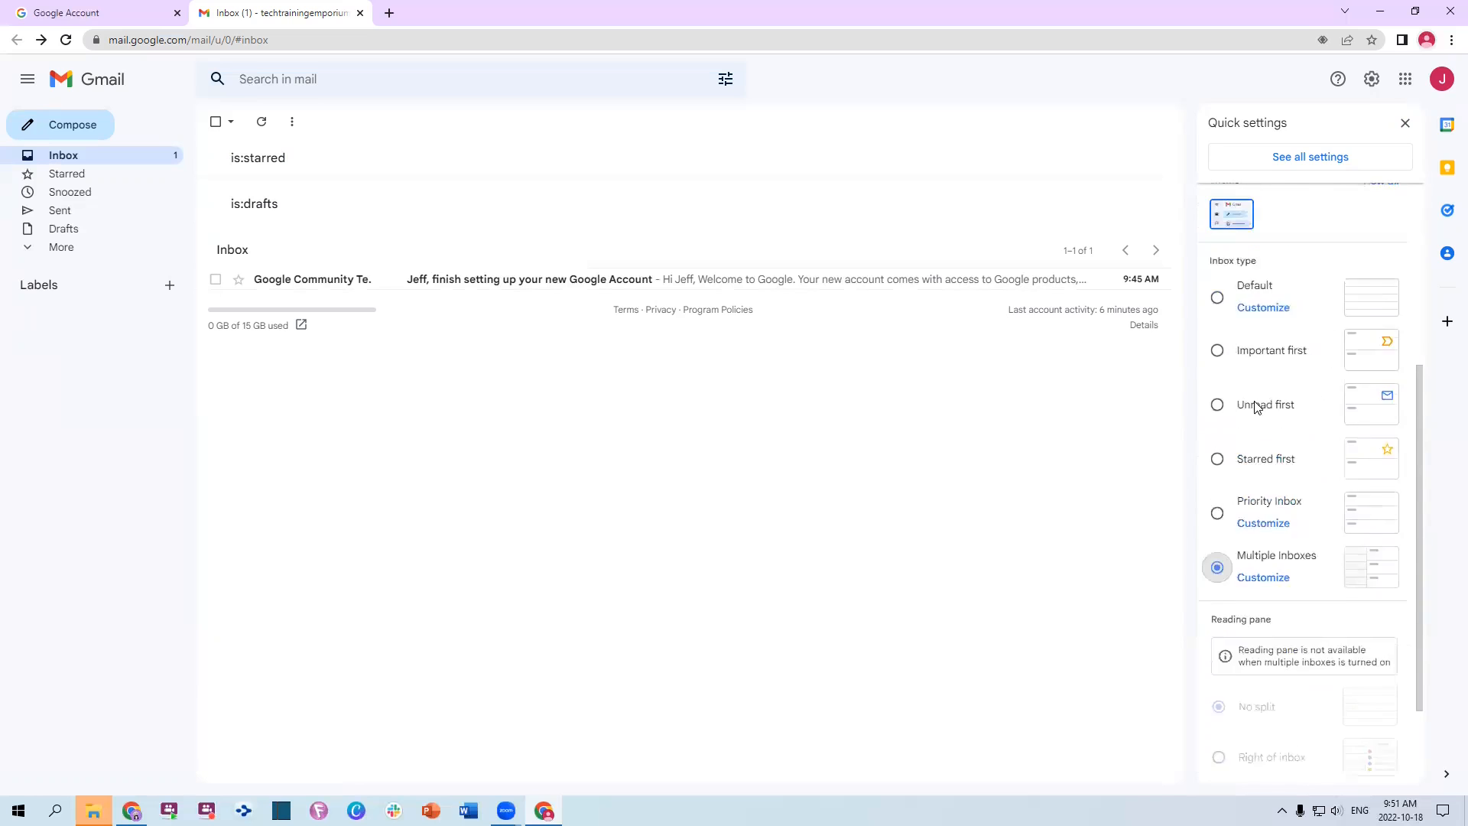
pyautogui.scroll(1, 1284, 405)
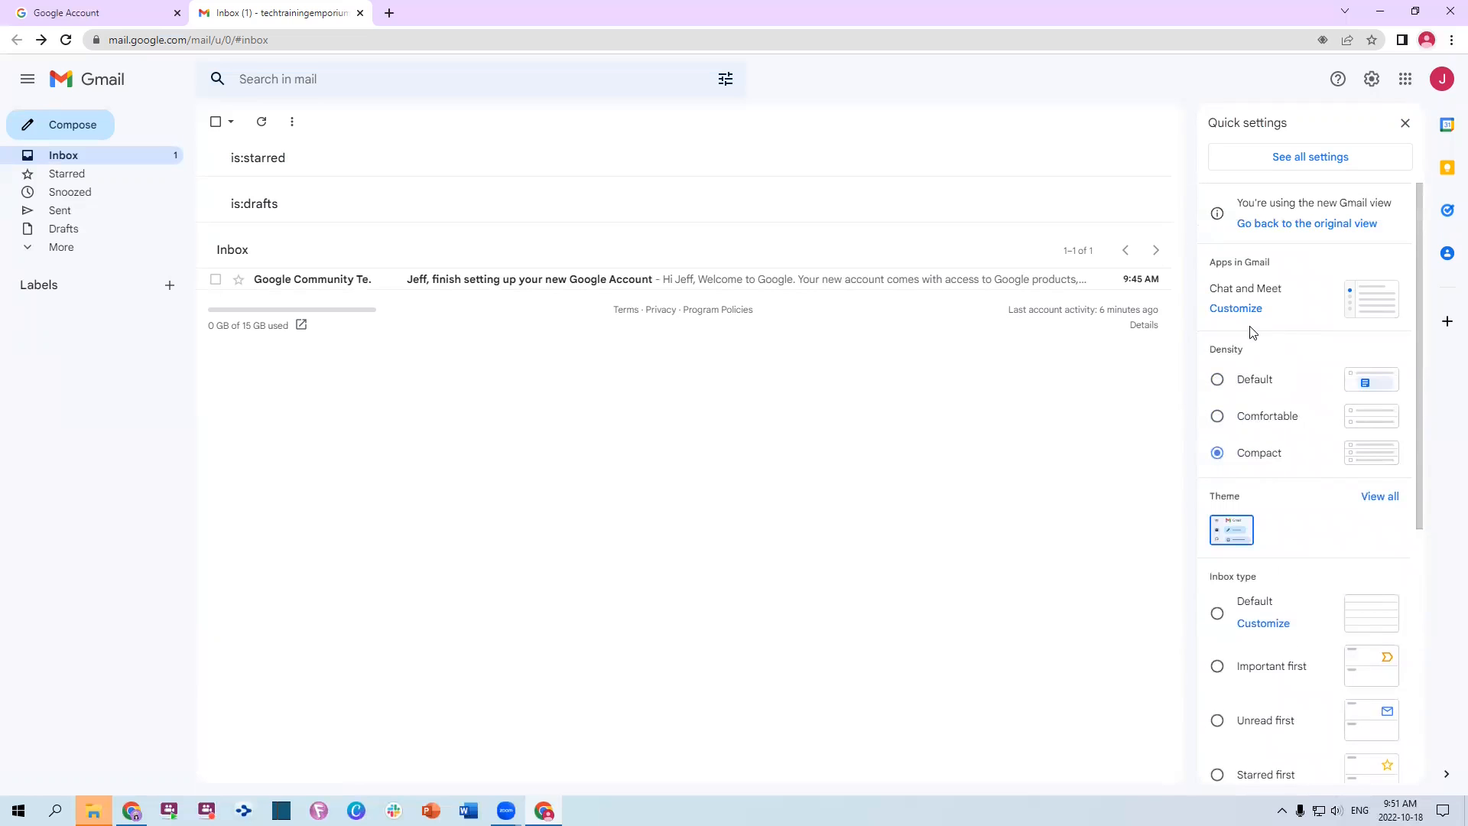
pyautogui.click(1302, 162)
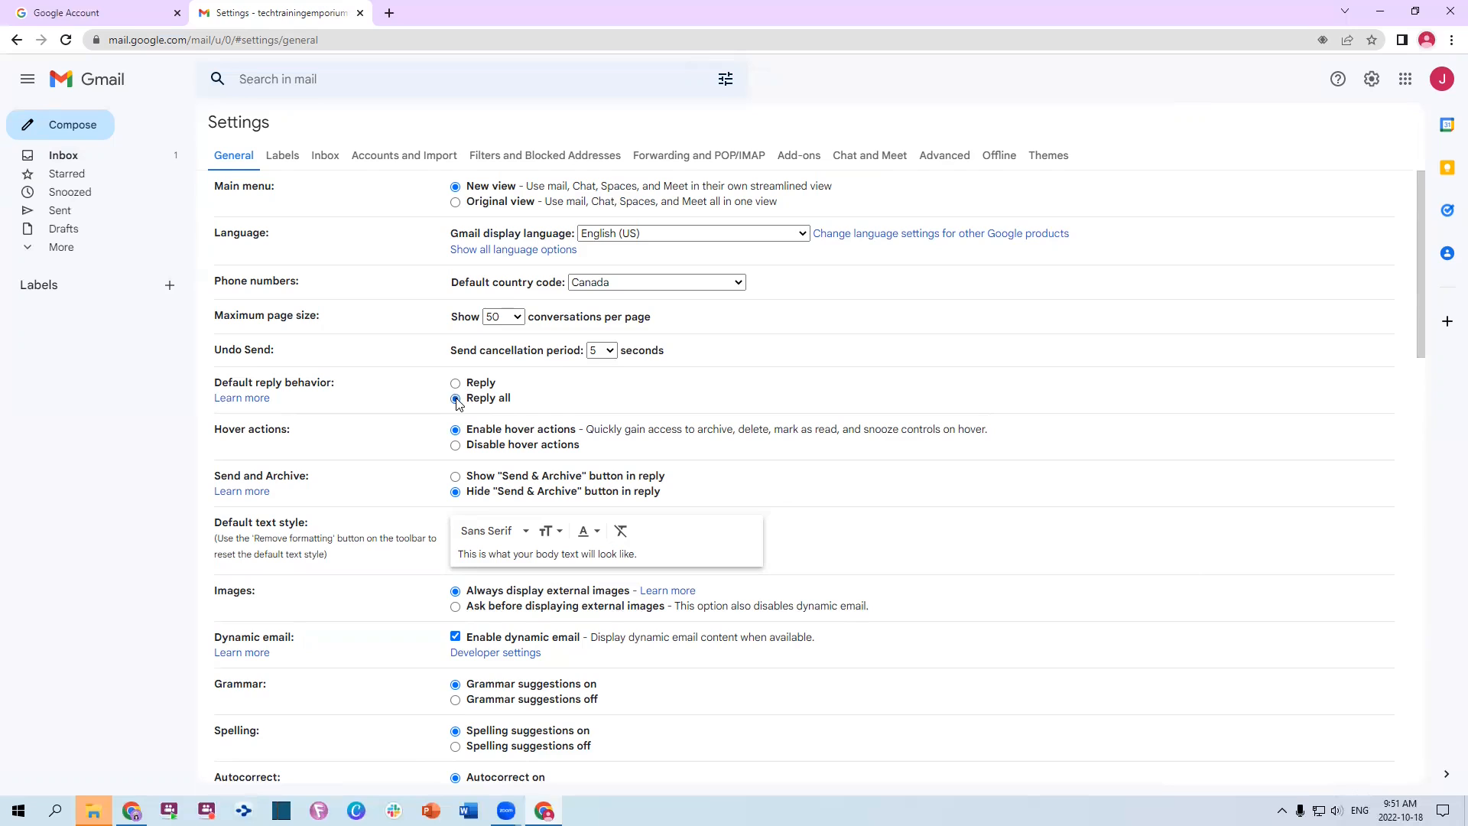
pyautogui.click(456, 383)
pyautogui.scroll(-1, 711, 421)
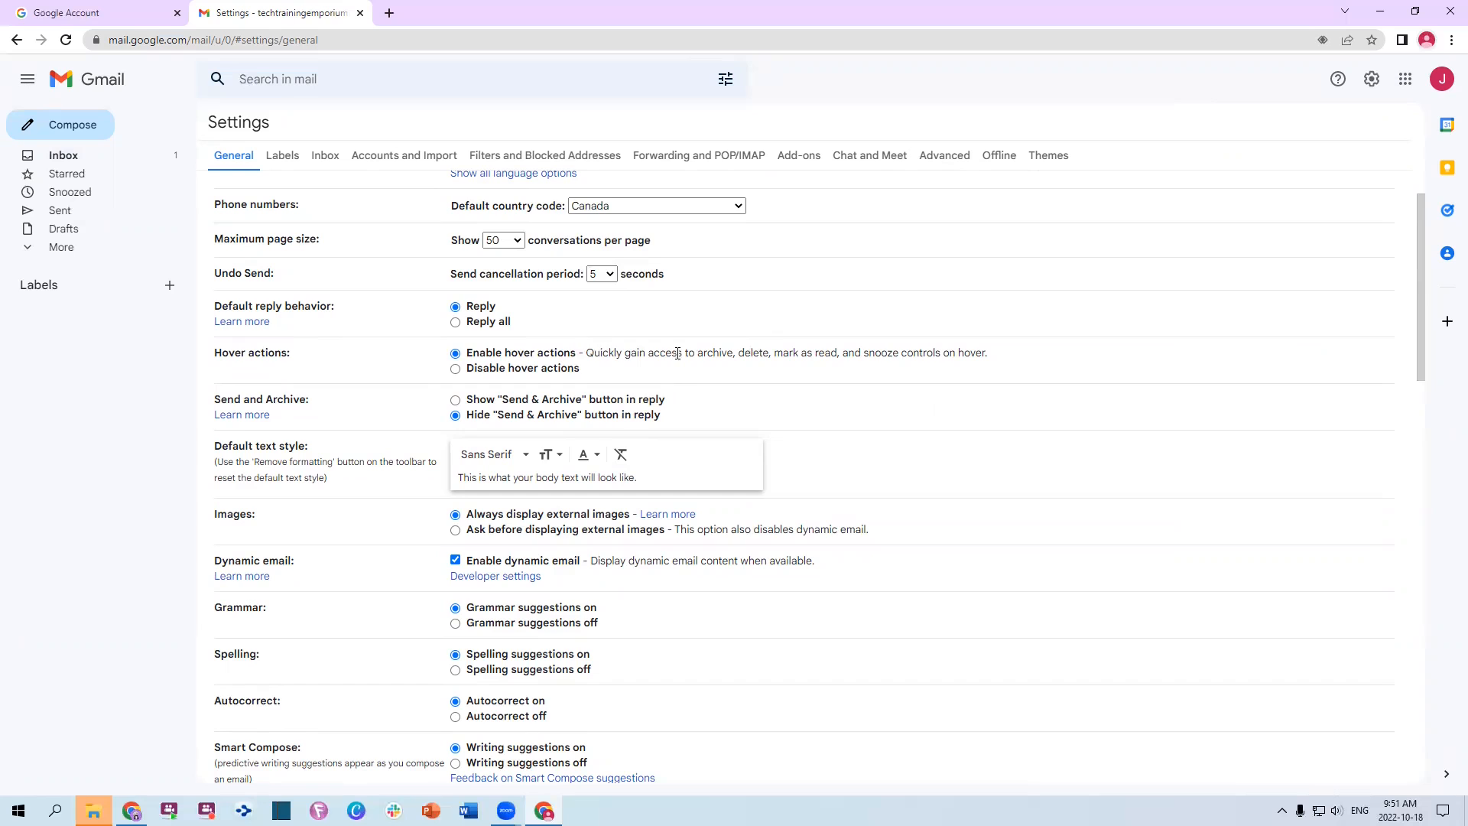
pyautogui.scroll(-2, 993, 394)
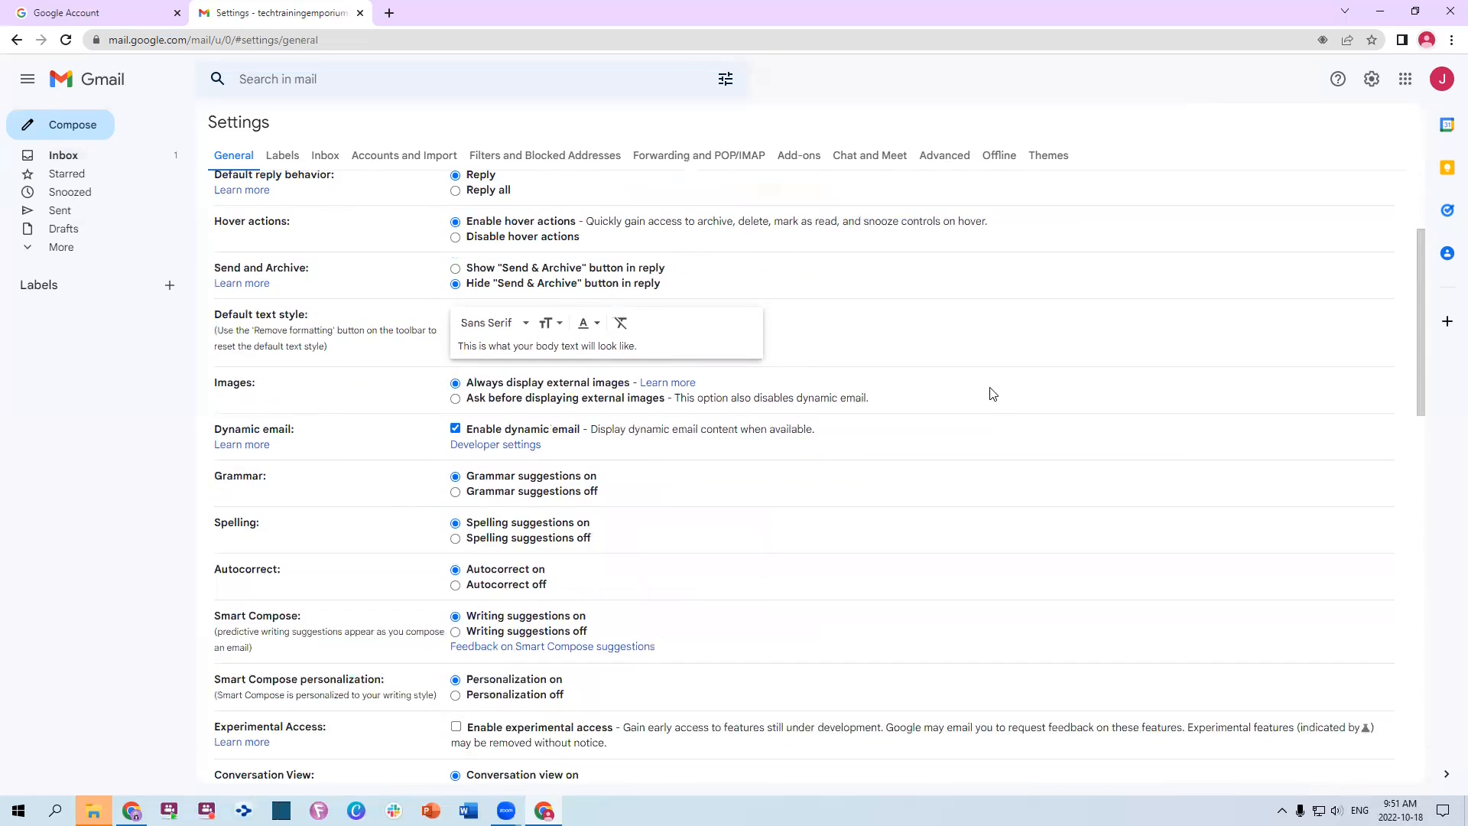
pyautogui.scroll(-1, 979, 360)
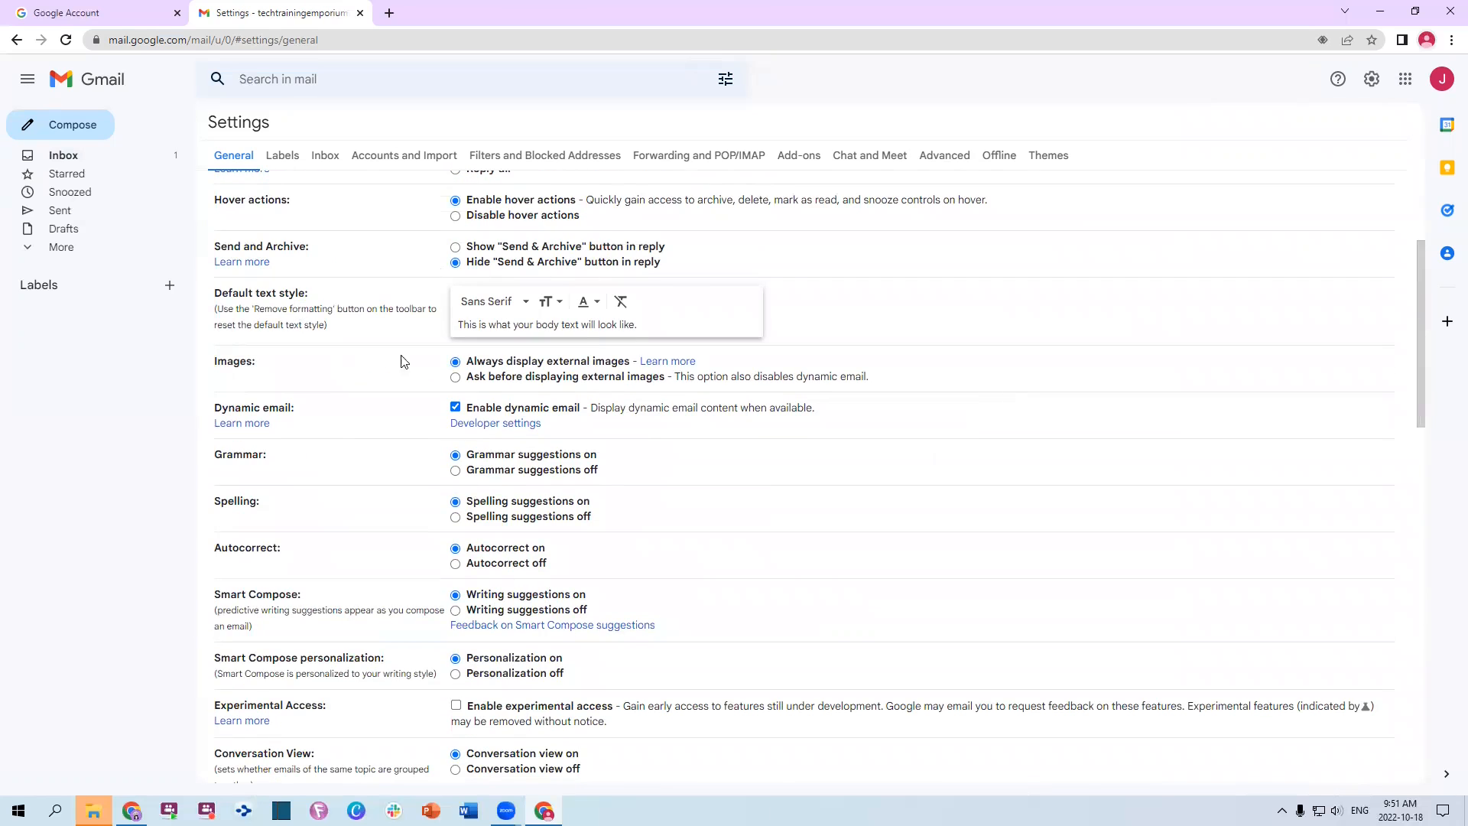
pyautogui.scroll(-1, 663, 390)
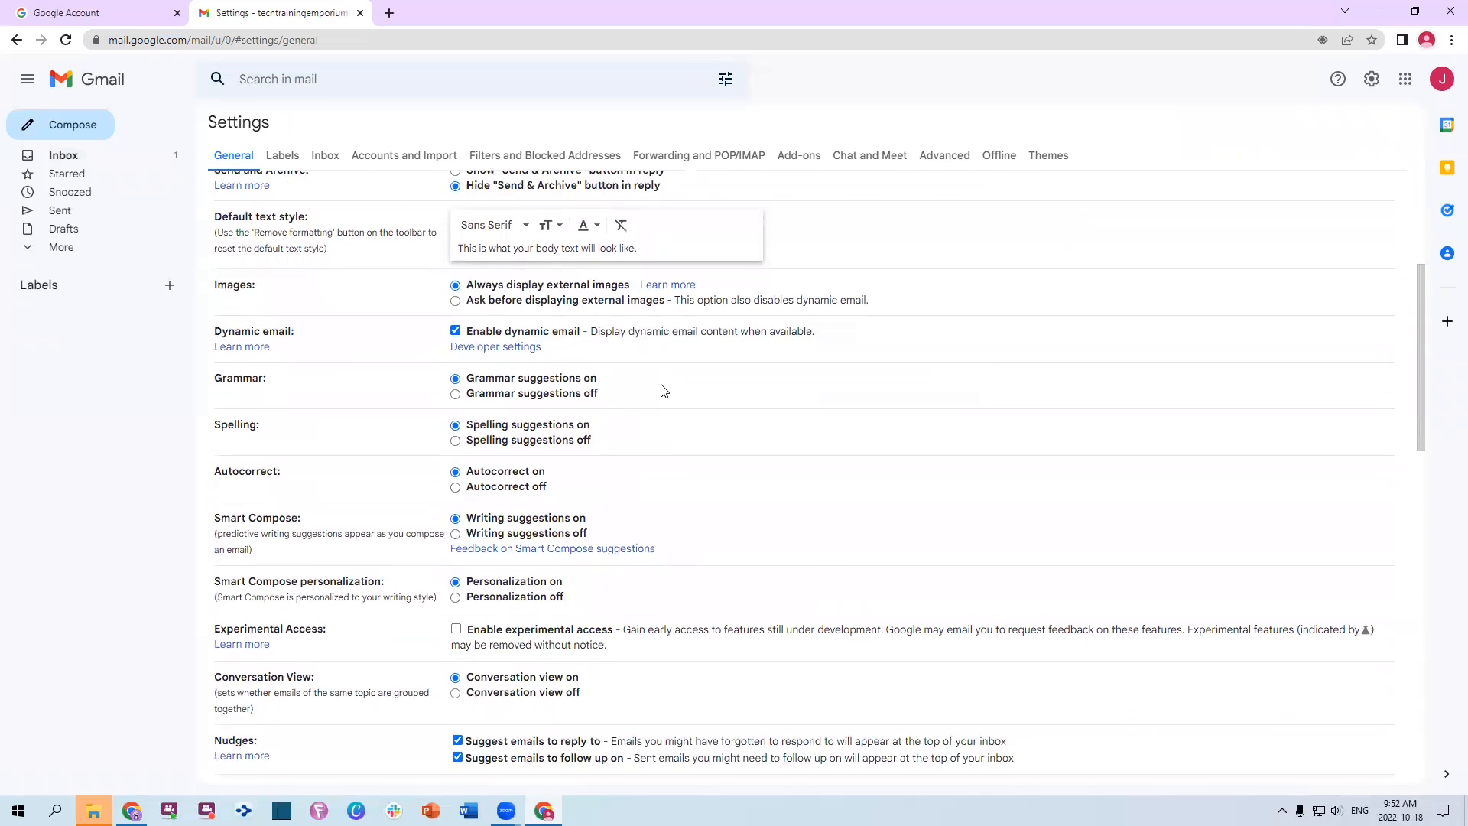
pyautogui.scroll(-1, 701, 358)
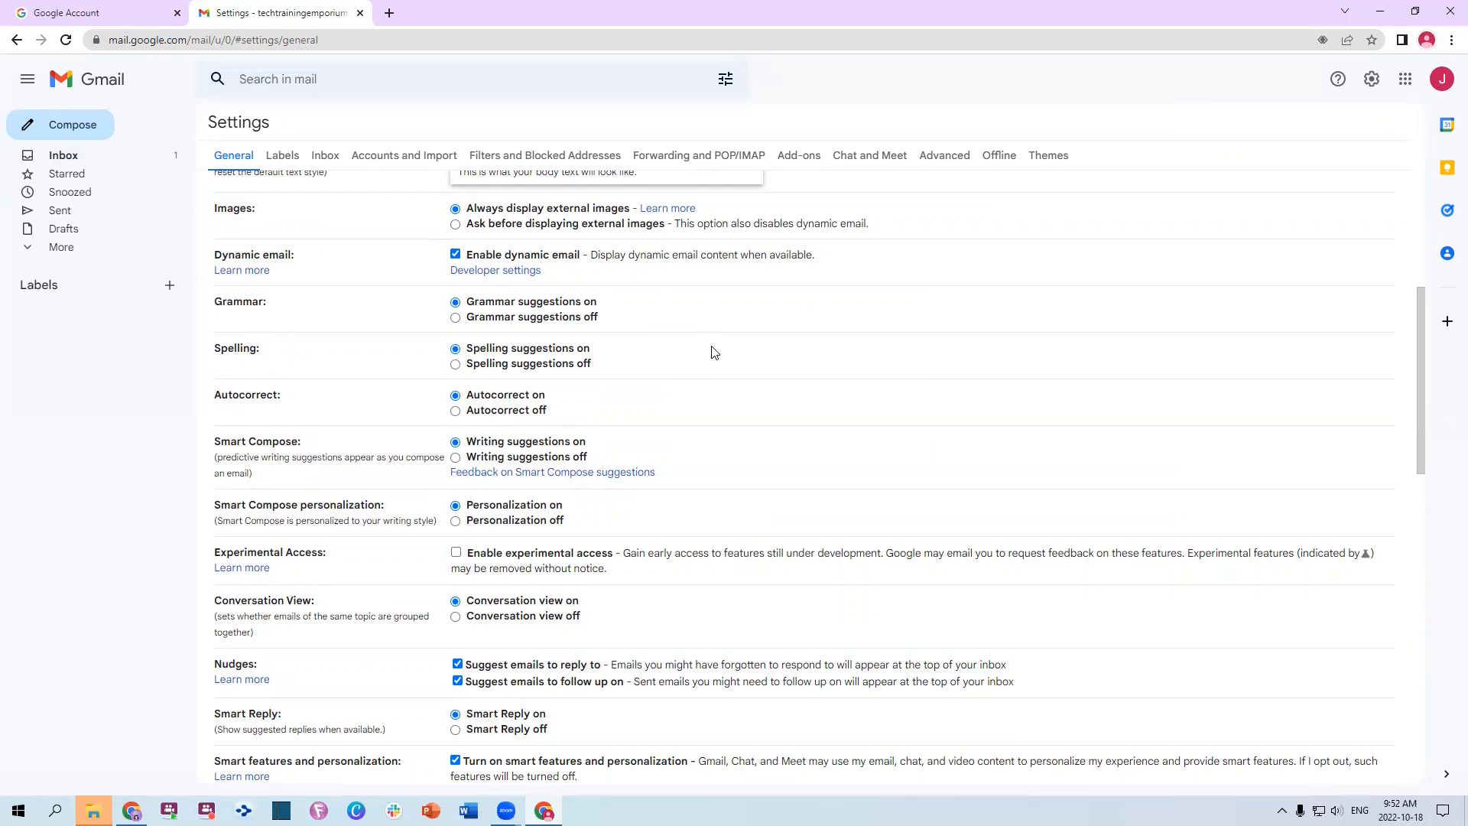
pyautogui.scroll(-1, 712, 352)
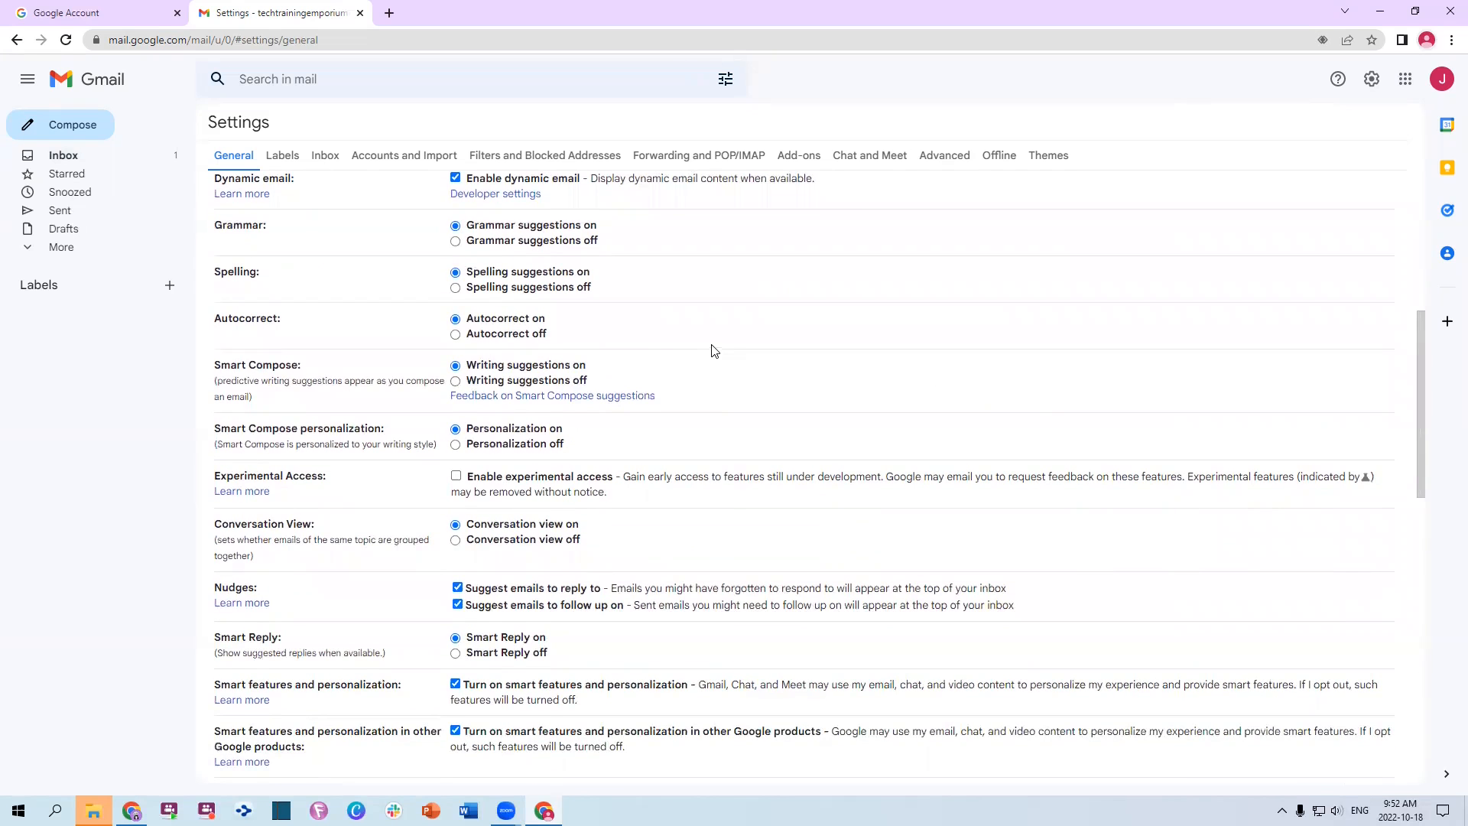
pyautogui.scroll(-2, 712, 353)
pyautogui.scroll(2, 519, 295)
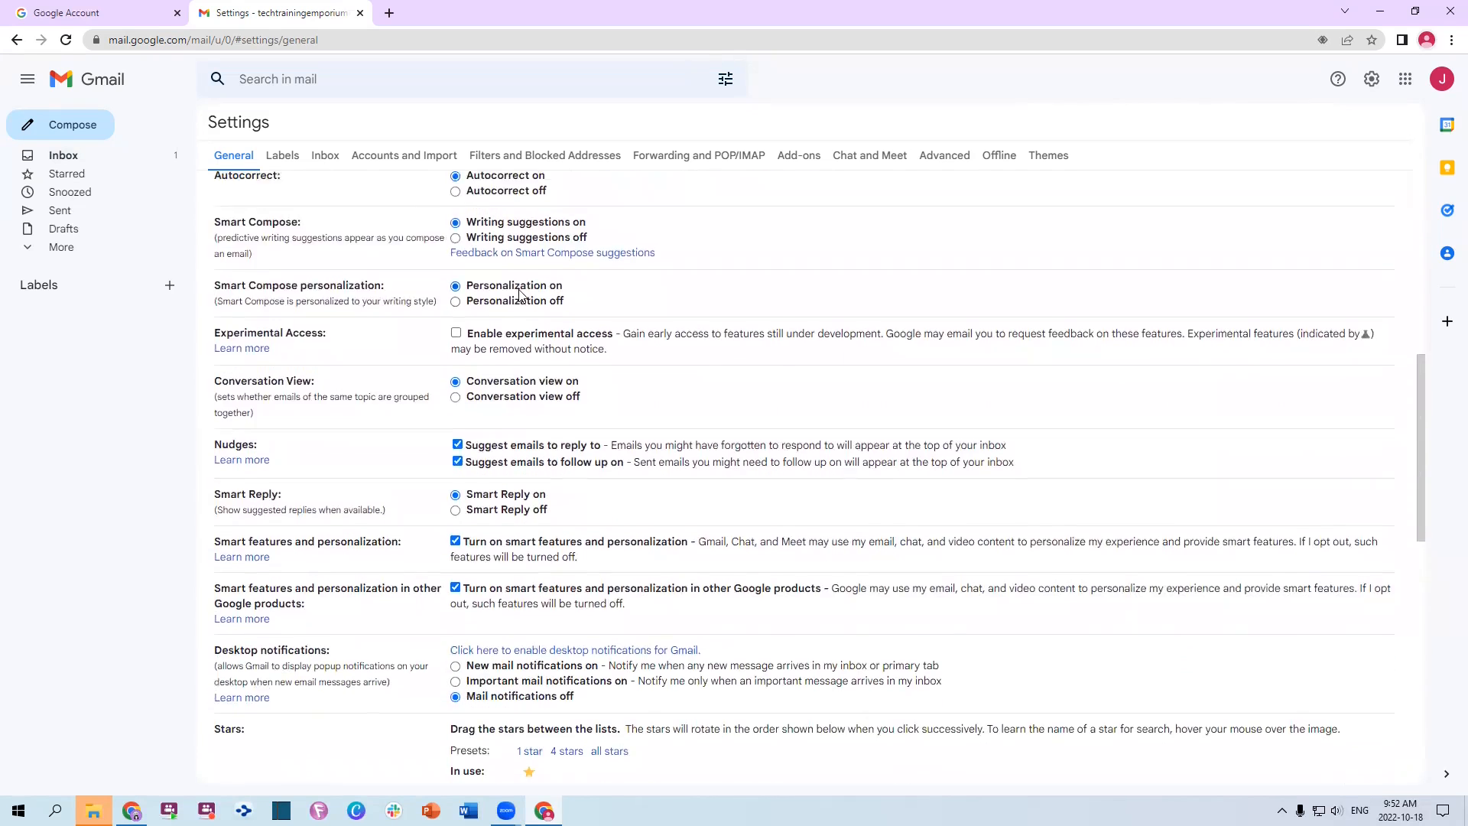
pyautogui.scroll(2, 520, 296)
pyautogui.scroll(-5, 517, 348)
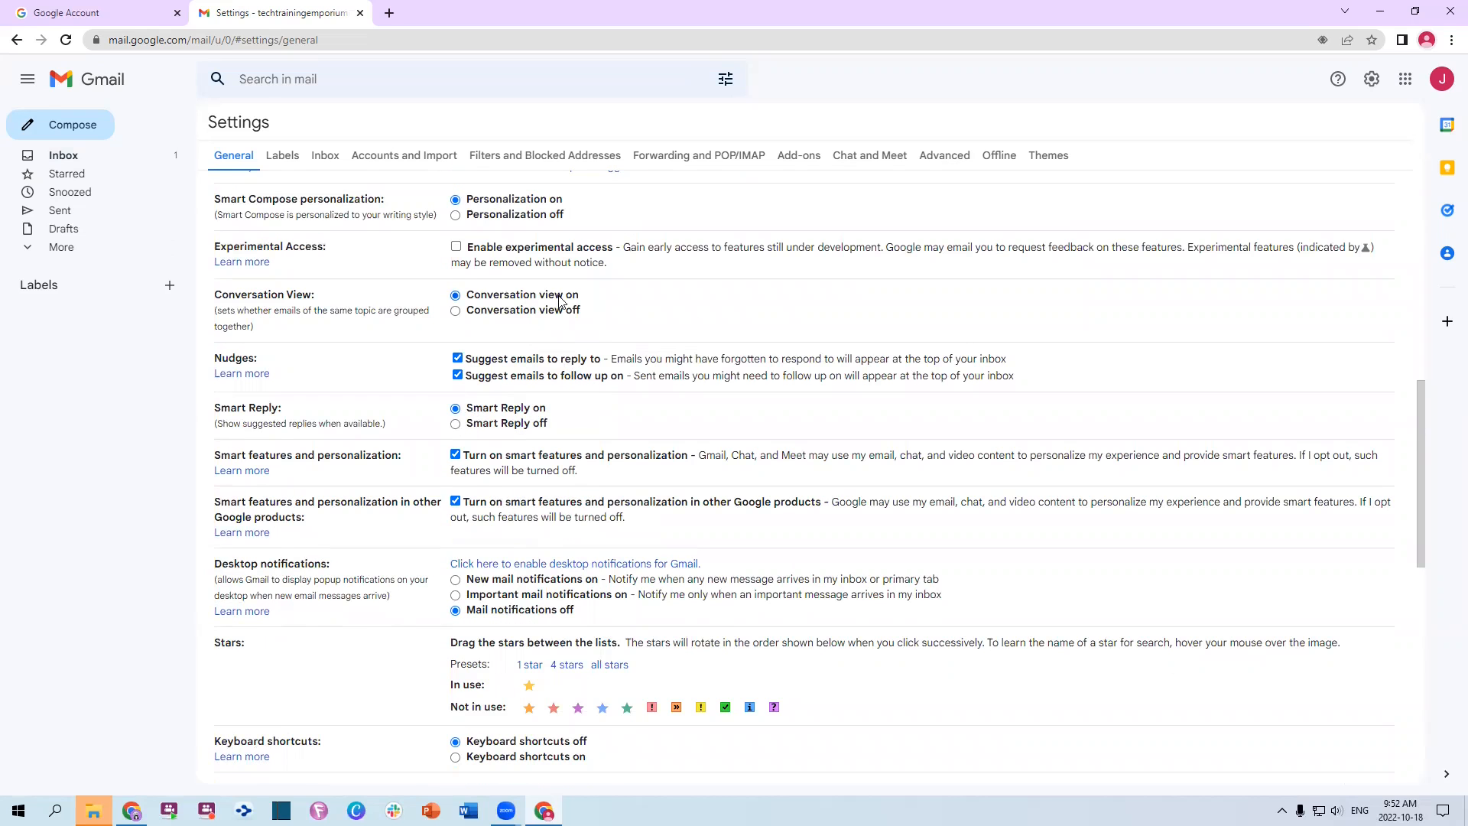
pyautogui.scroll(-1, 562, 310)
pyautogui.scroll(-2, 604, 336)
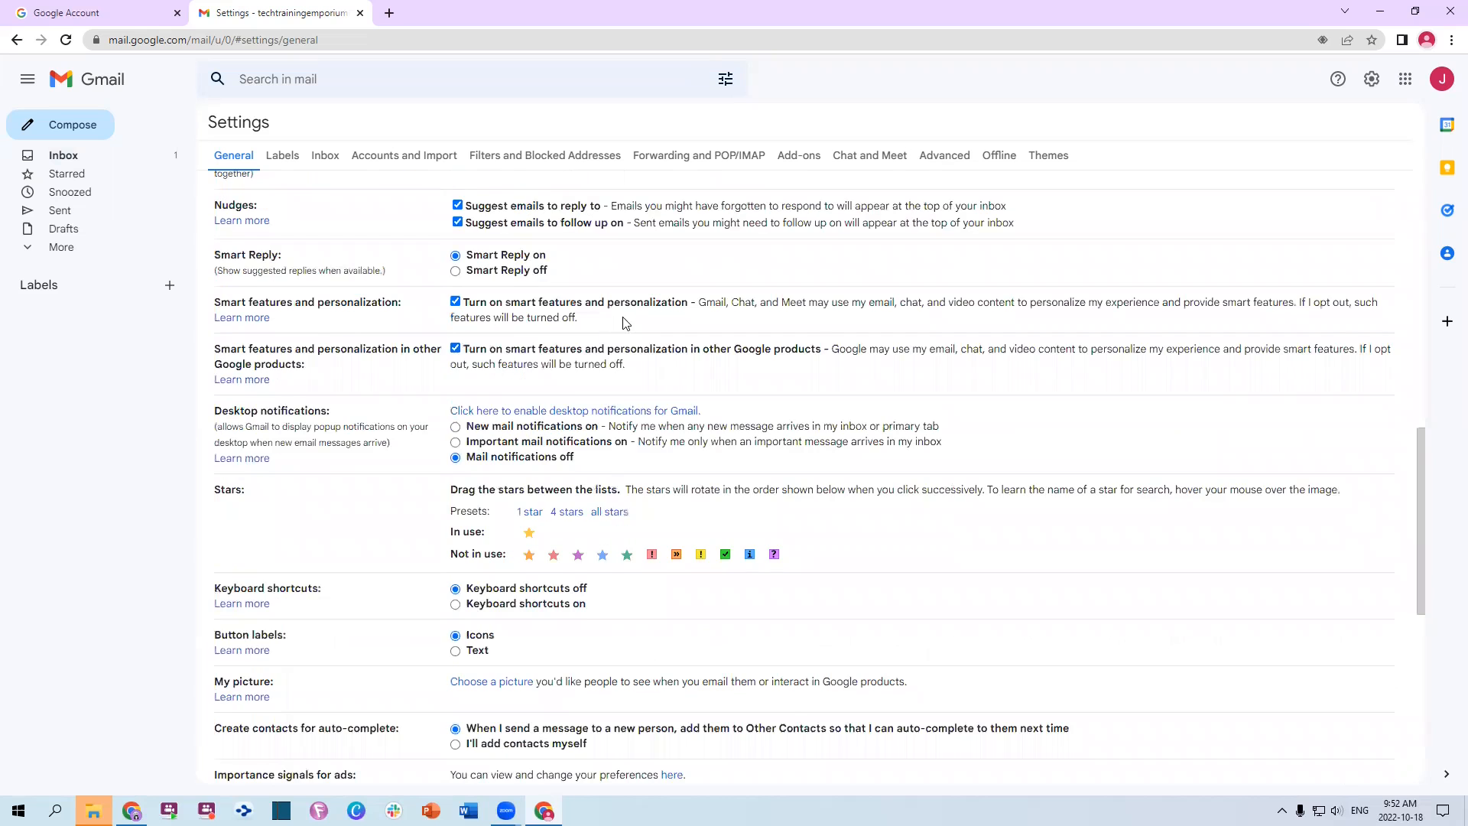
pyautogui.scroll(-1, 615, 382)
pyautogui.scroll(-2, 620, 404)
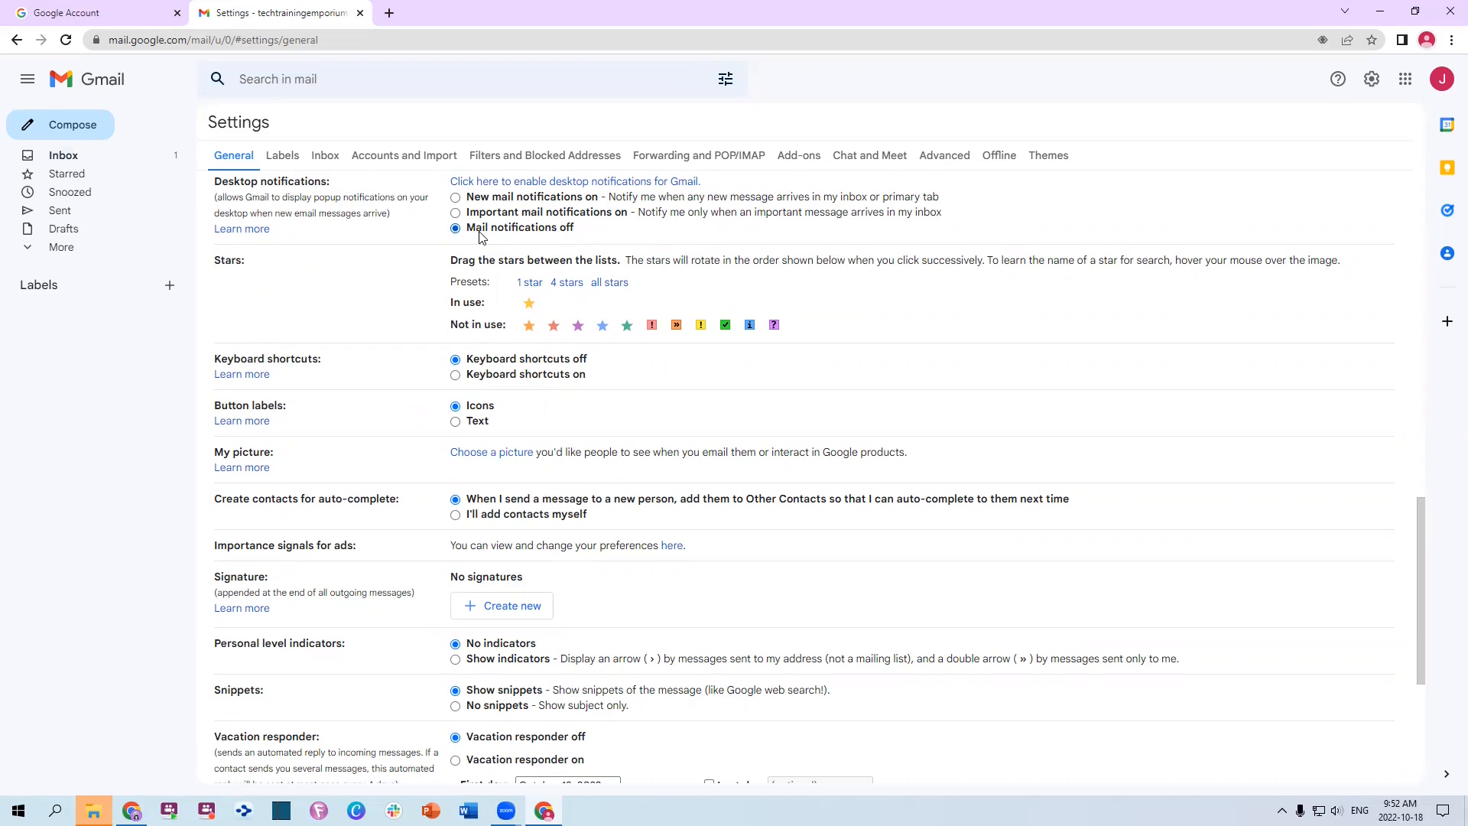
# Apply the 'all stars' preset and scroll through the General settings
pyautogui.click(614, 285)
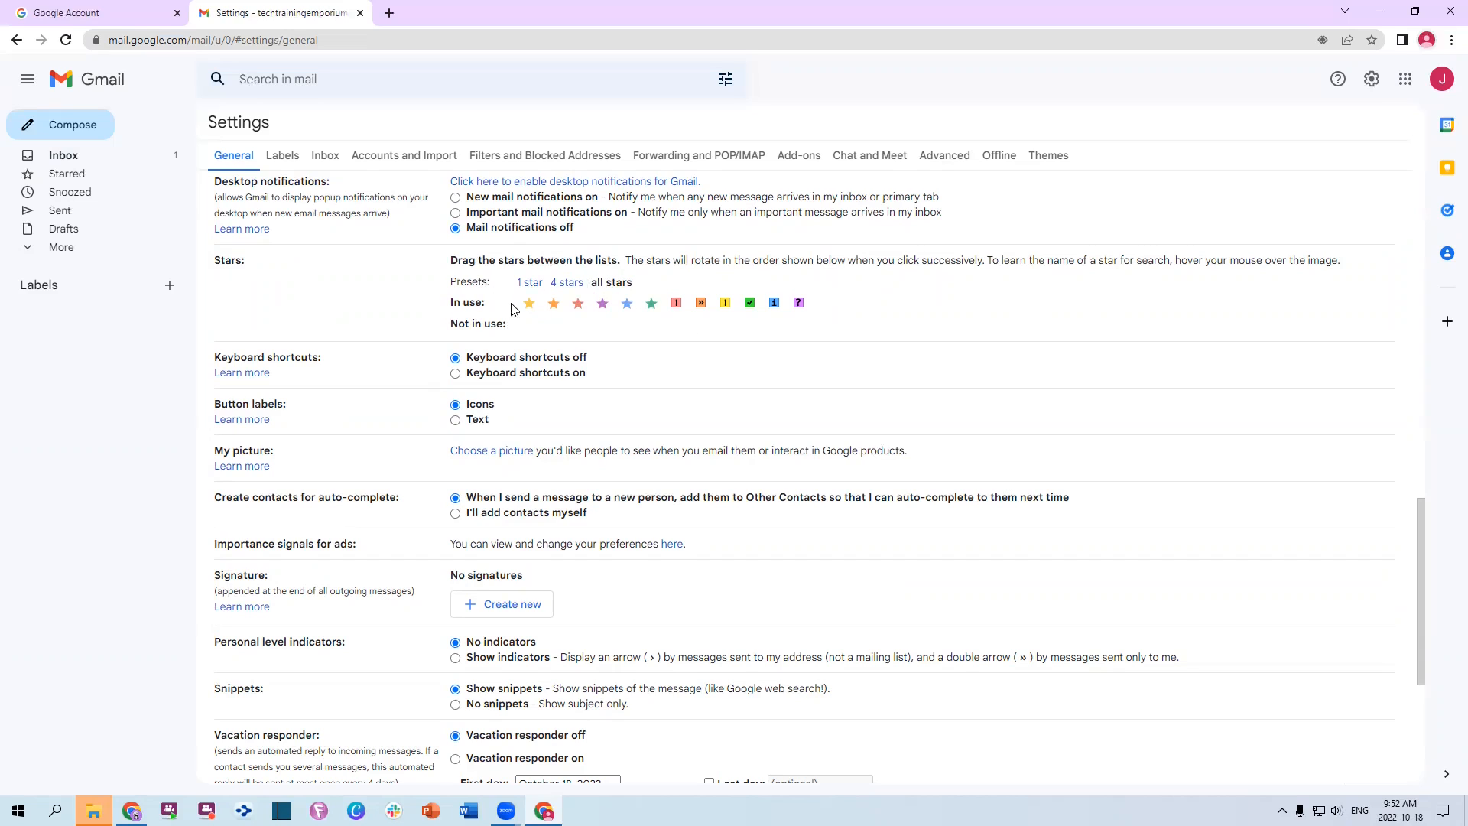
pyautogui.scroll(-1, 829, 317)
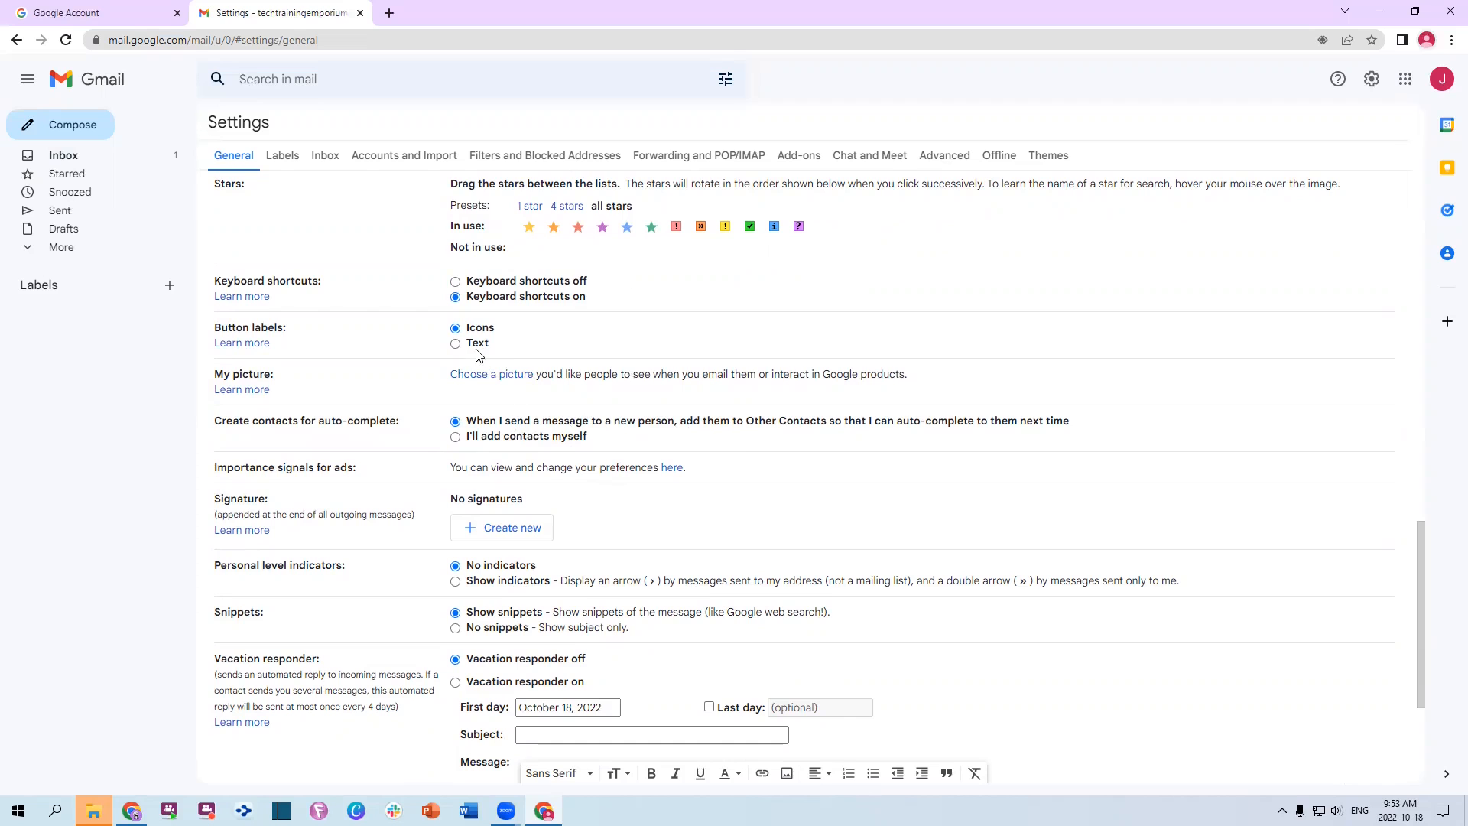
pyautogui.scroll(-1, 627, 380)
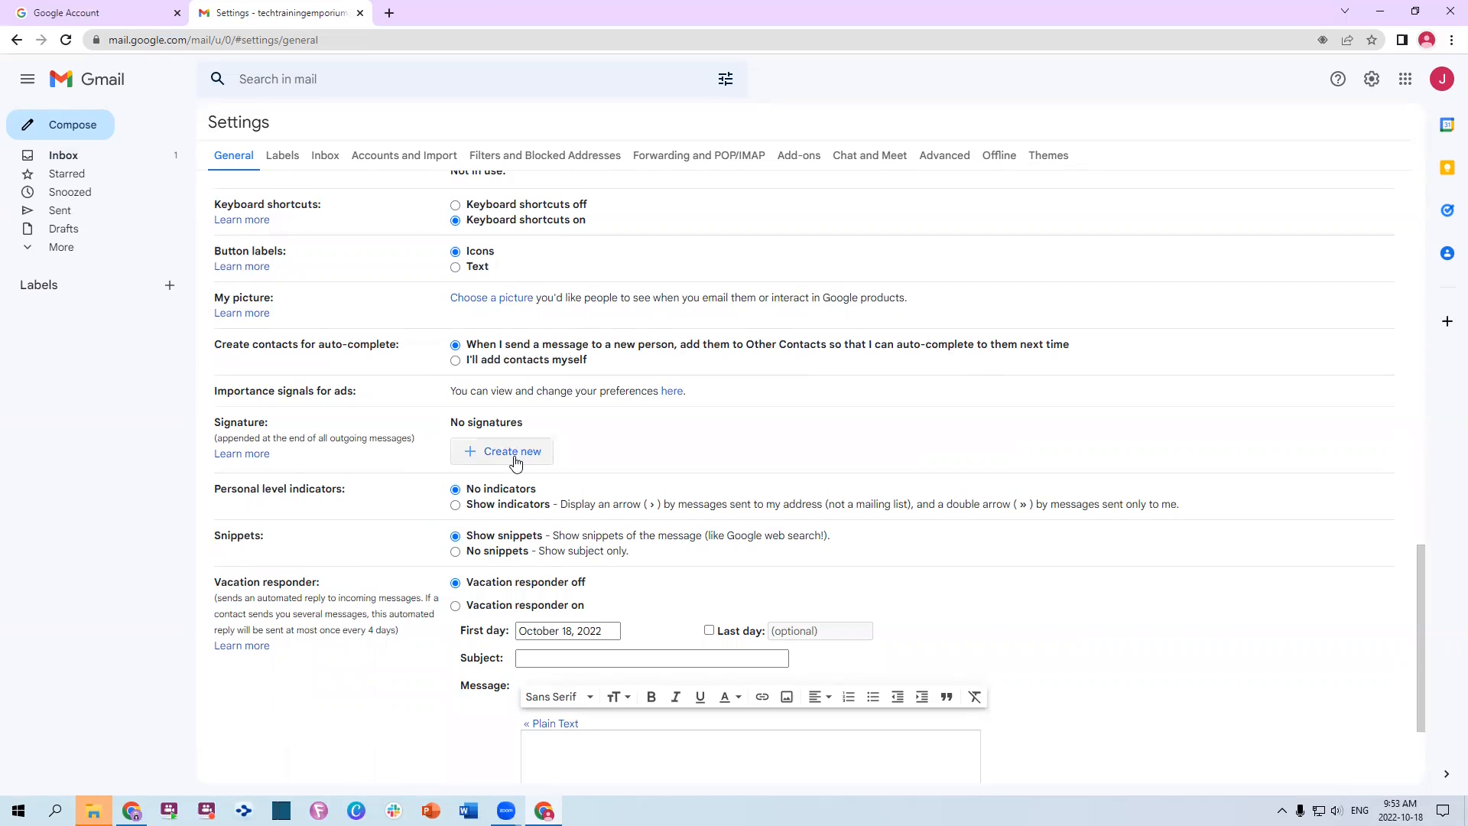
pyautogui.scroll(-3, 668, 440)
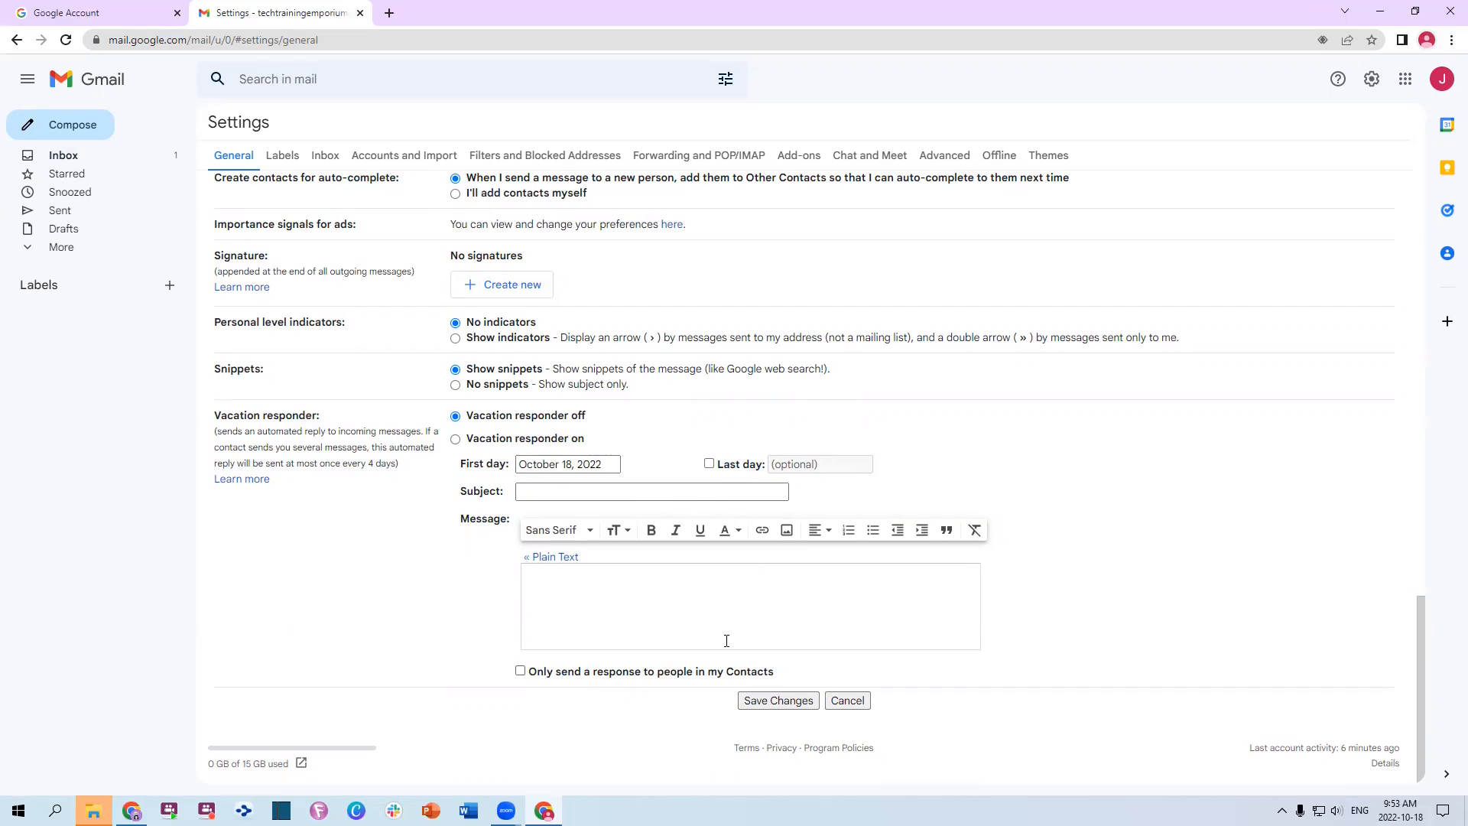
pyautogui.scroll(4, 679, 636)
pyautogui.scroll(-4, 675, 596)
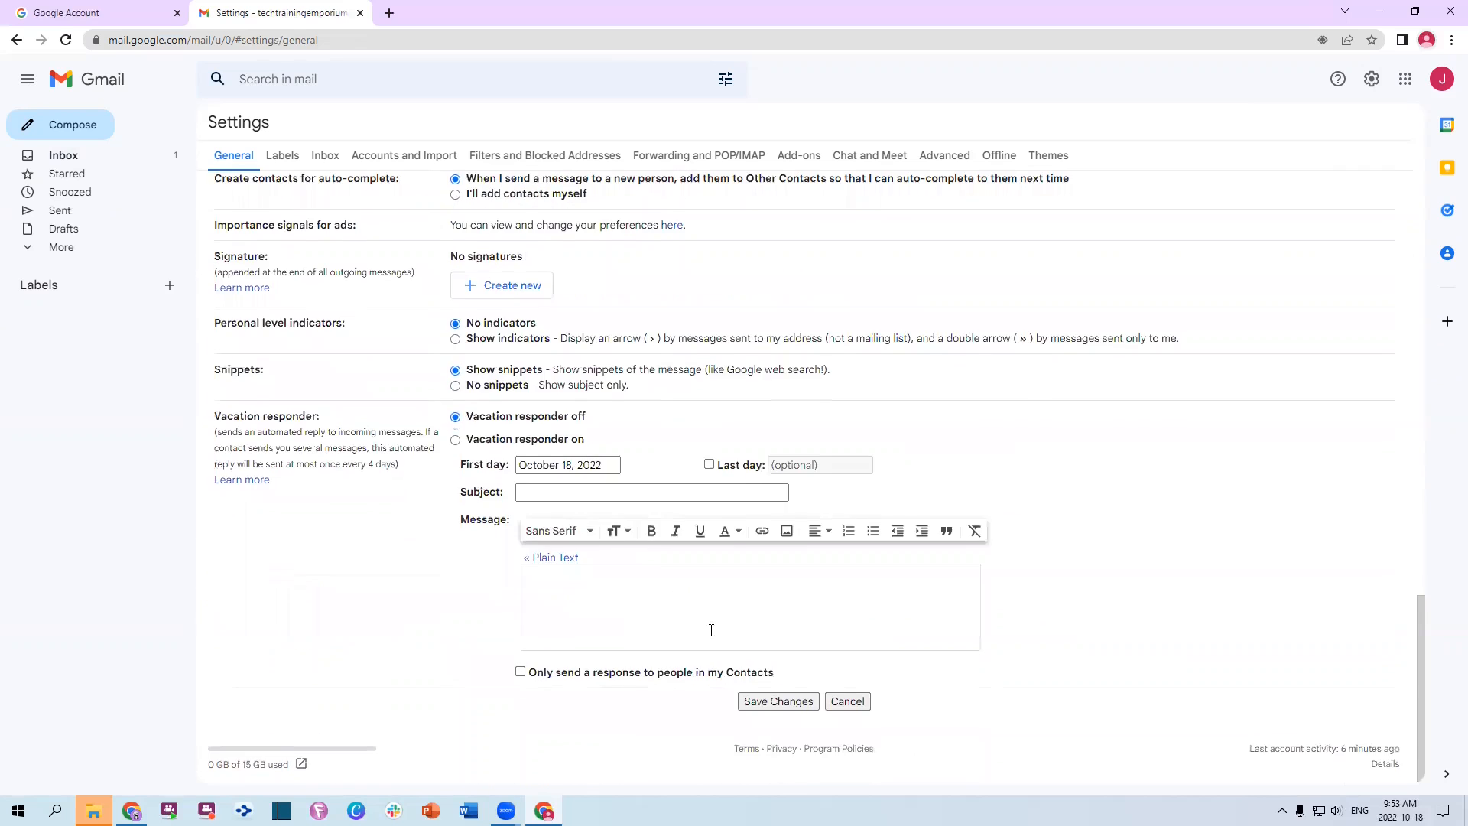
pyautogui.scroll(3, 711, 630)
pyautogui.scroll(7, 650, 551)
pyautogui.scroll(10, 603, 472)
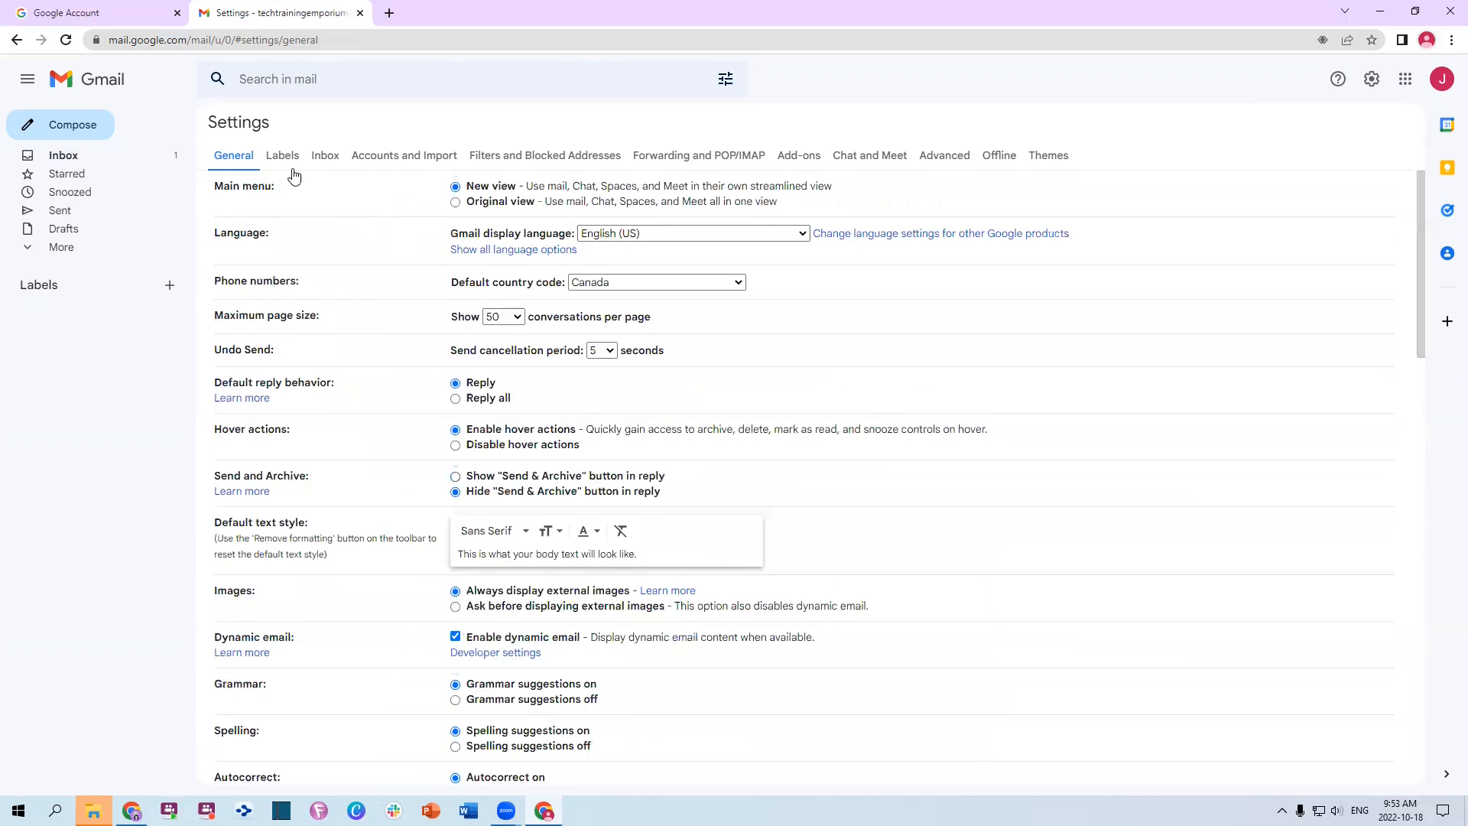
# Browse the Labels settings tab, then switch to the Inbox tab showing the Multiple Inboxes queries
pyautogui.click(283, 162)
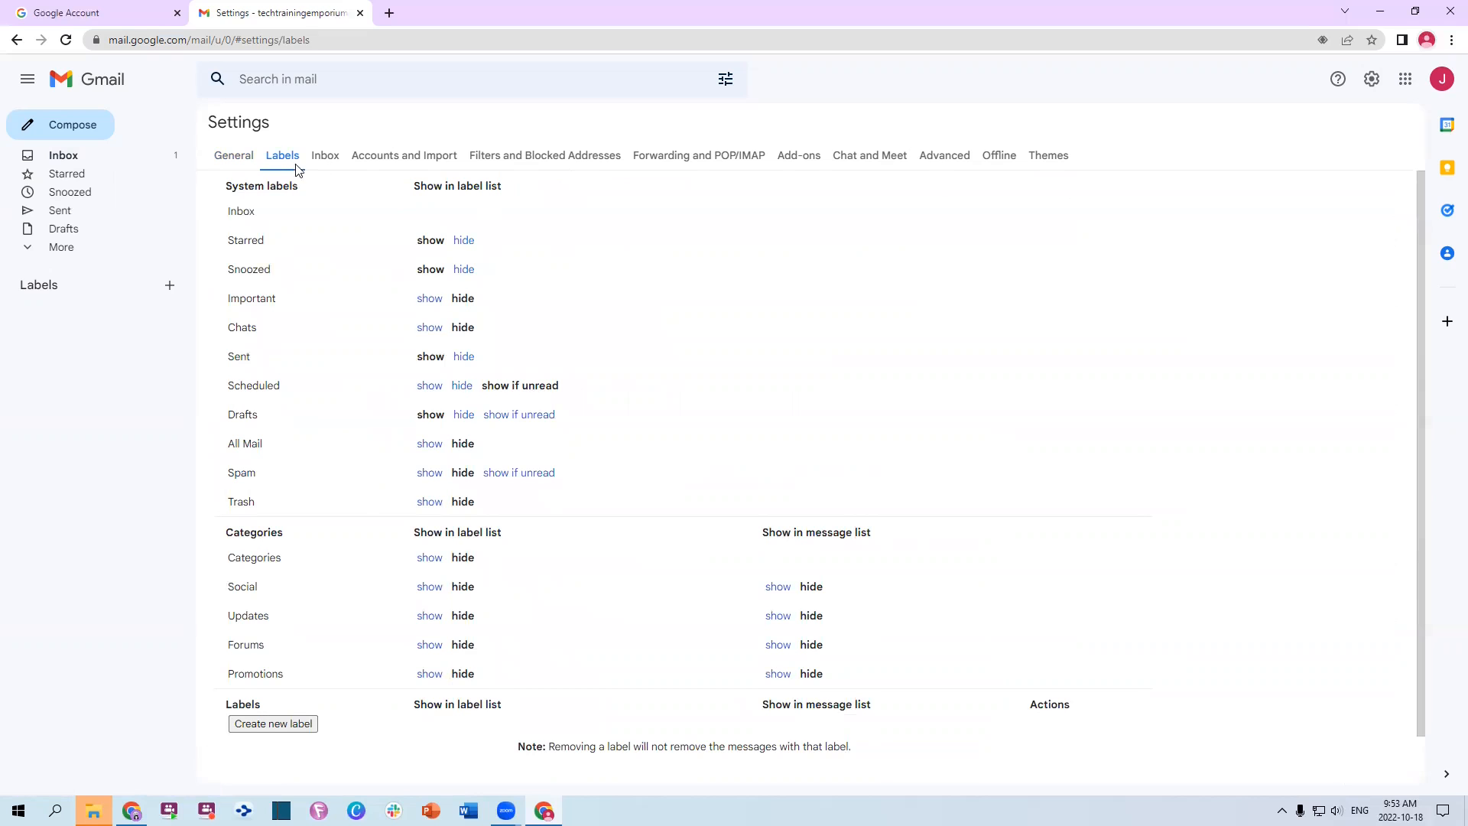
pyautogui.scroll(-1, 666, 387)
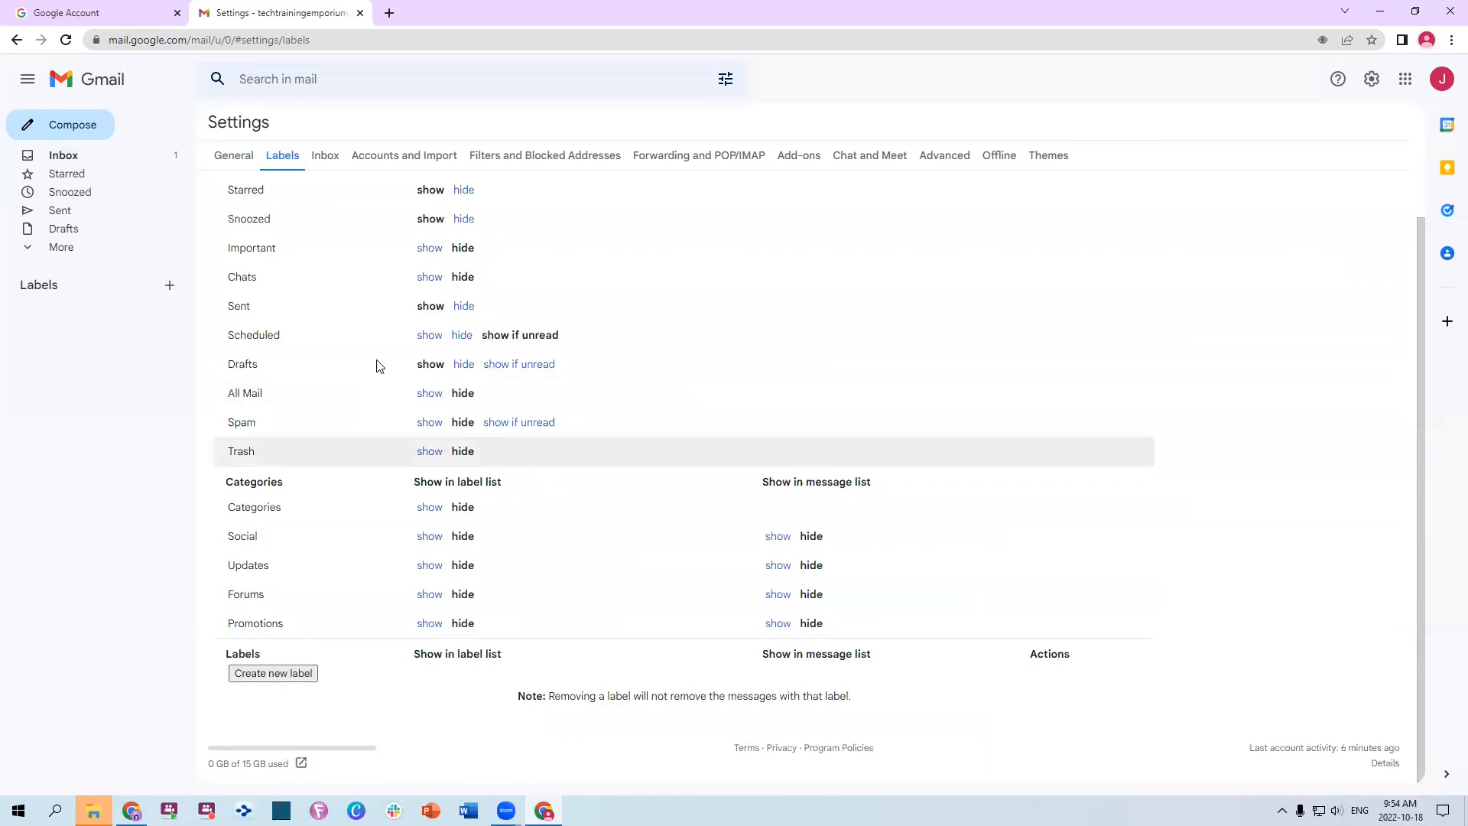
pyautogui.click(334, 157)
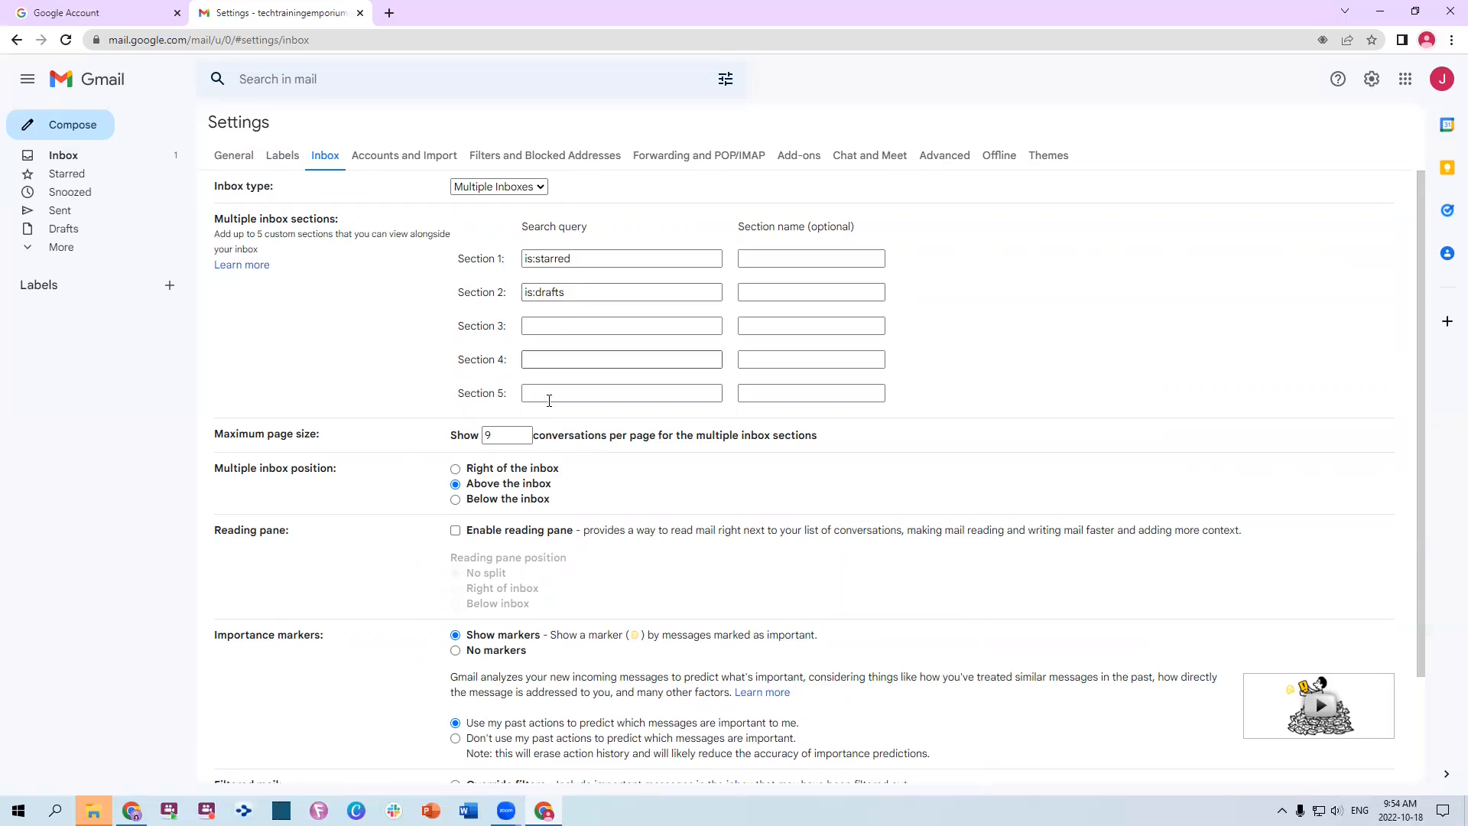
# Position sections right of the inbox and delete the is:starred and is:drafts section queries
pyautogui.click(496, 472)
pyautogui.moveTo(585, 259); pyautogui.dragTo(468, 260)
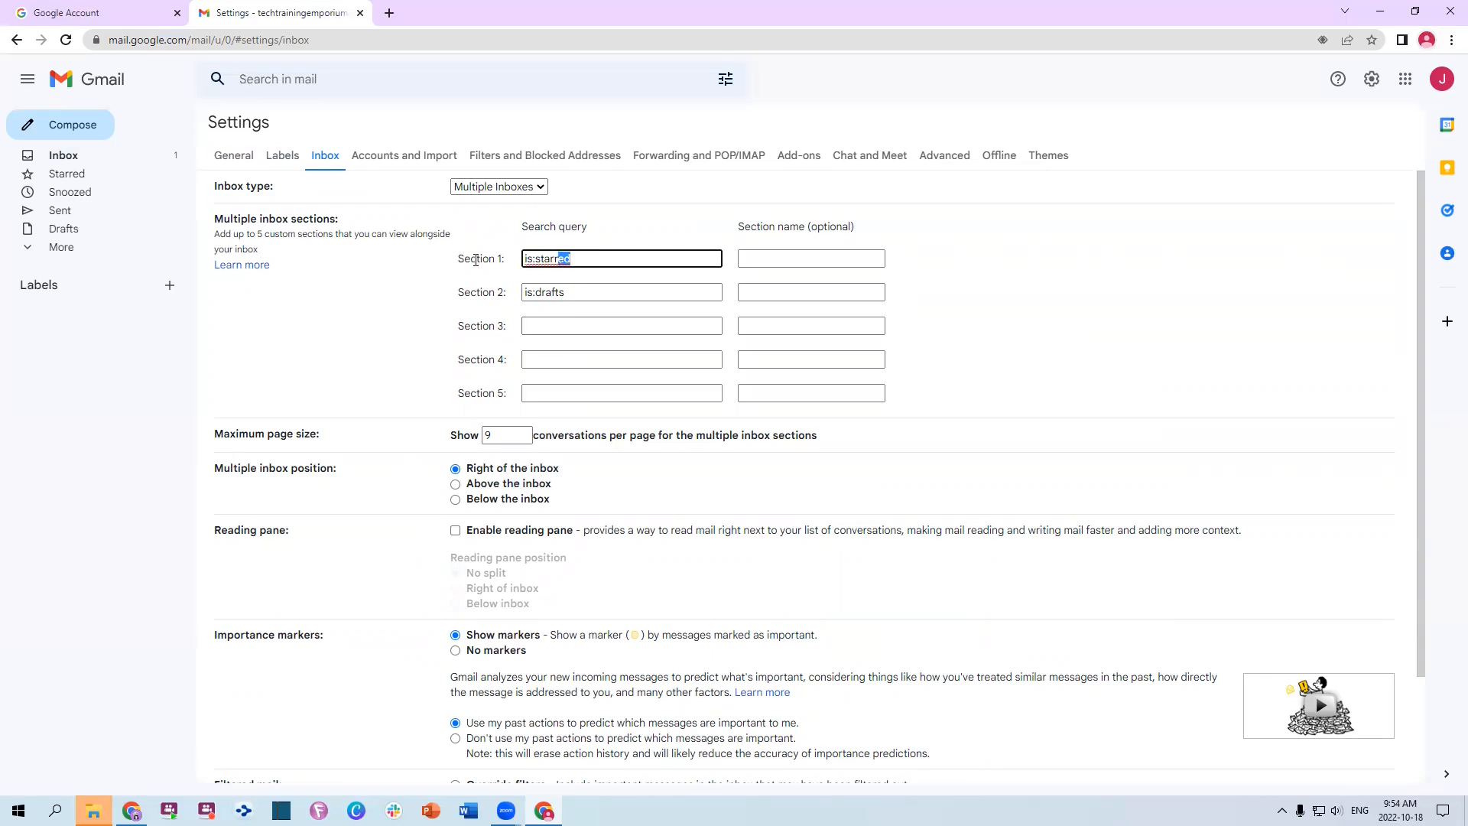
pyautogui.press('BackSpace')
pyautogui.moveTo(573, 292); pyautogui.dragTo(437, 293)
pyautogui.press('BackSpace')
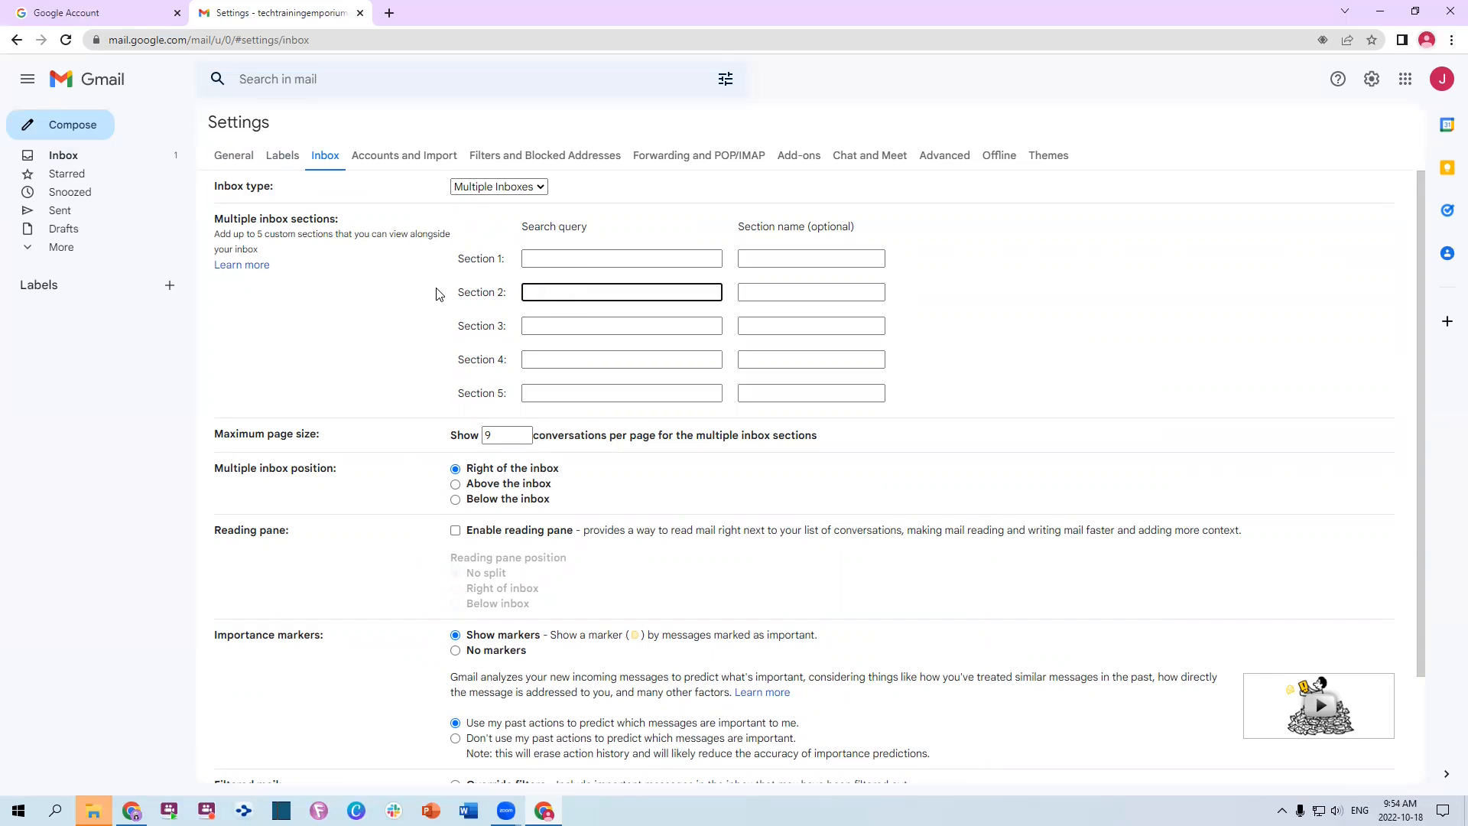
pyautogui.click(547, 259)
pyautogui.scroll(-2, 633, 347)
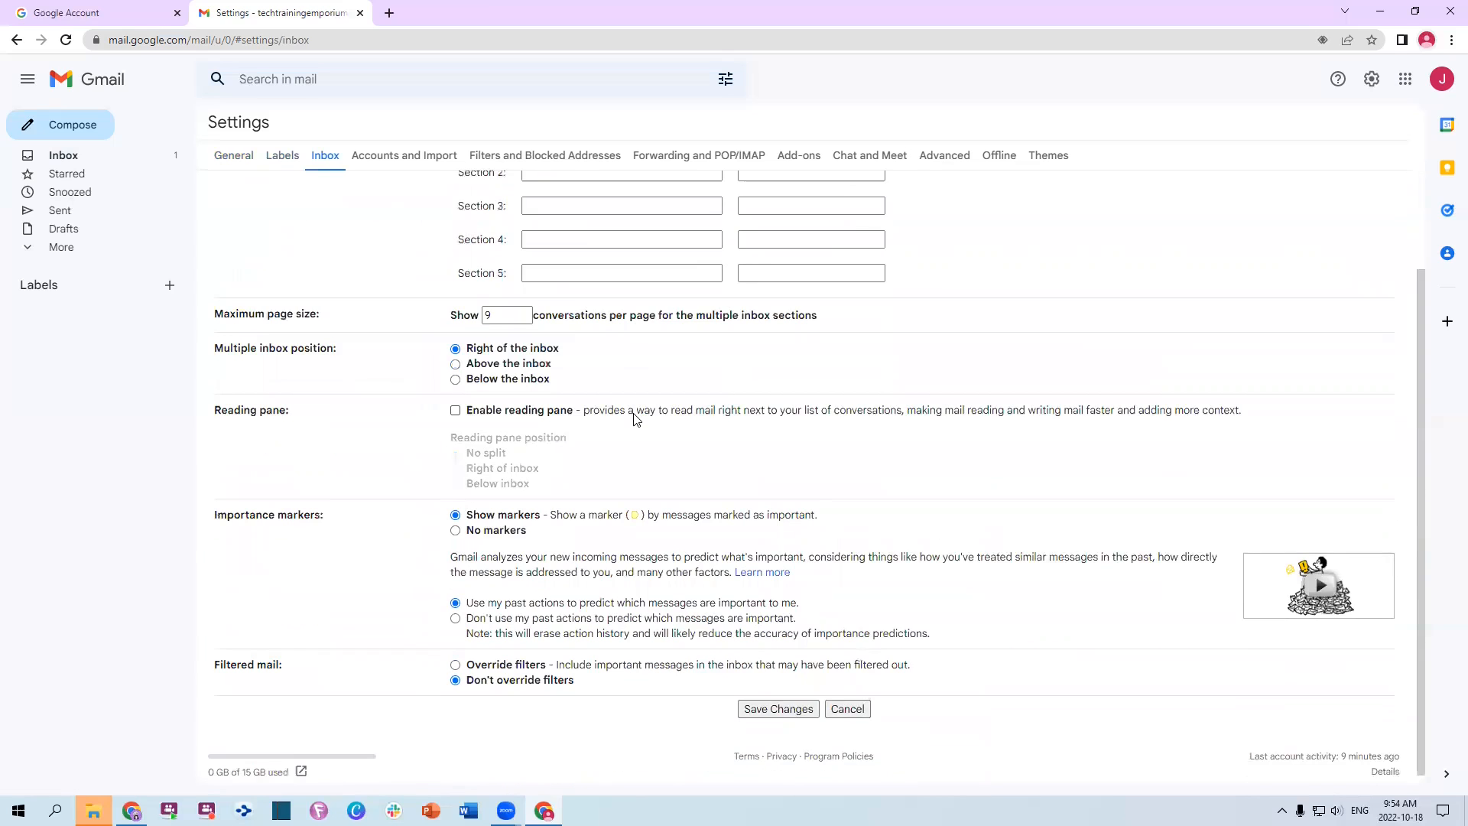
# Enable the reading pane, choose No markers, and stop using past actions for importance
pyautogui.click(484, 407)
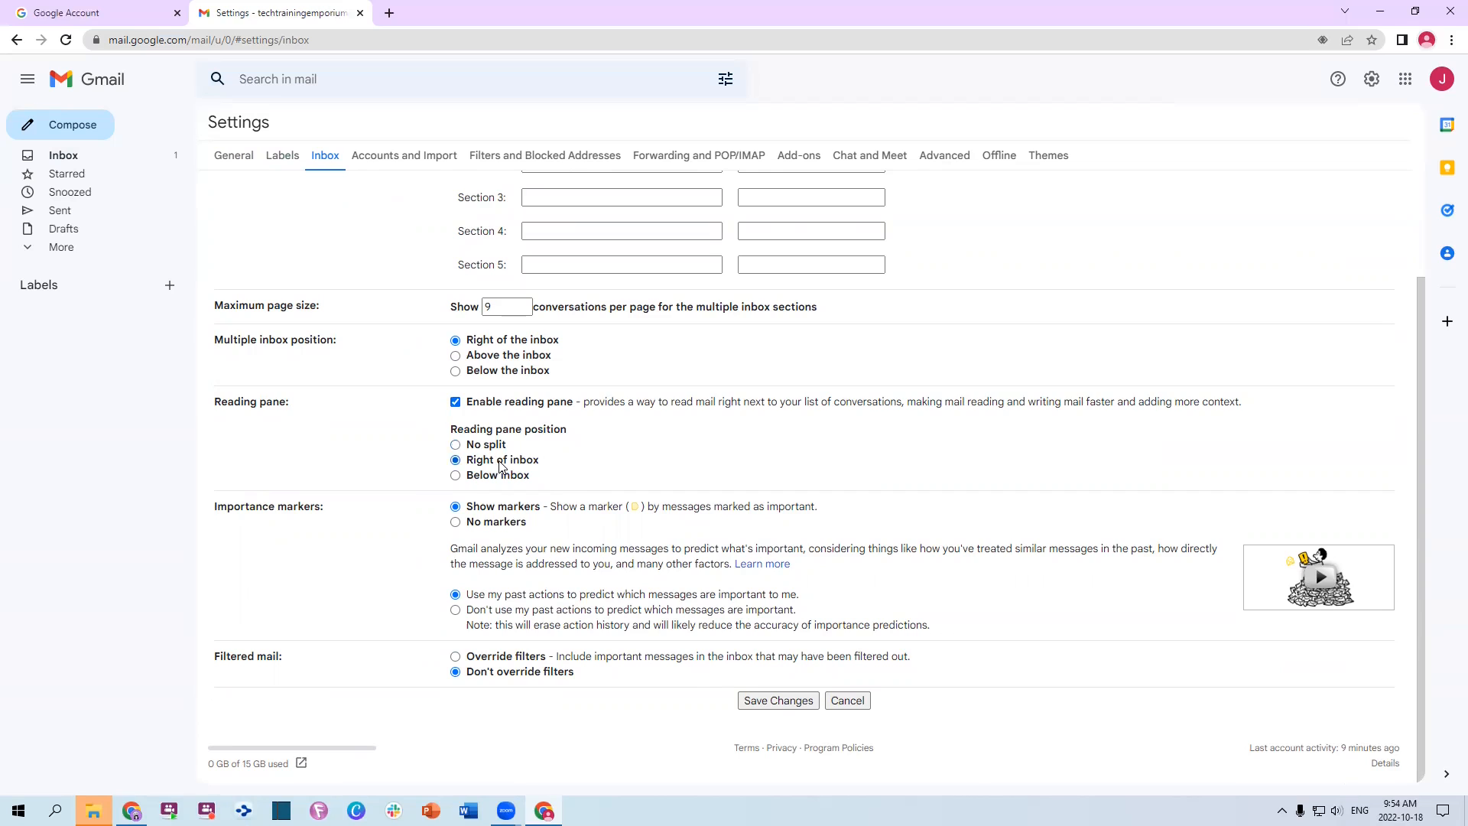
pyautogui.click(485, 524)
pyautogui.click(490, 612)
pyautogui.scroll(2, 623, 662)
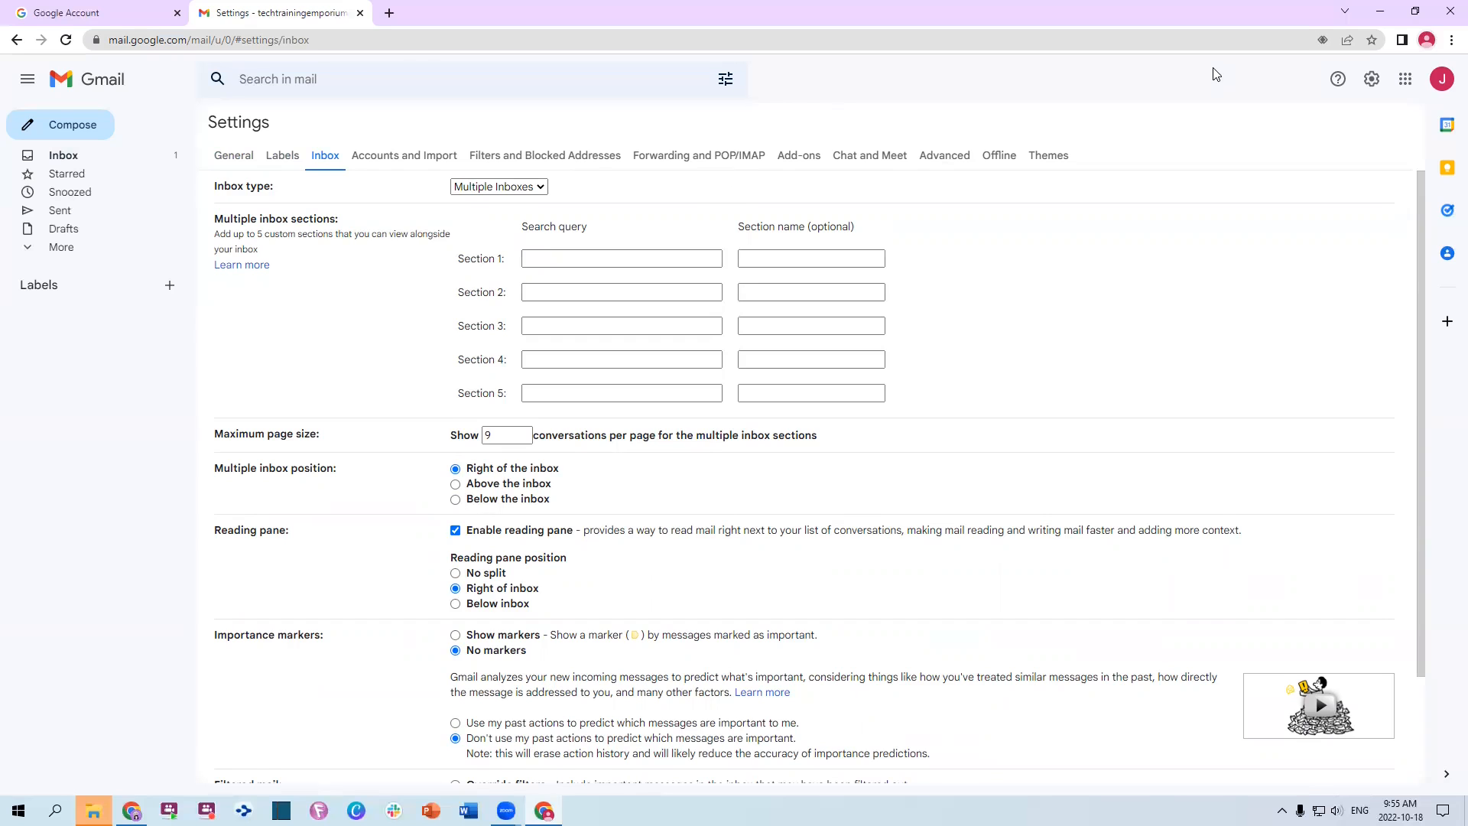
# Keep the unsaved changes, attempt to save, and dismiss the 'Specify at least one section' warning
pyautogui.click(66, 156)
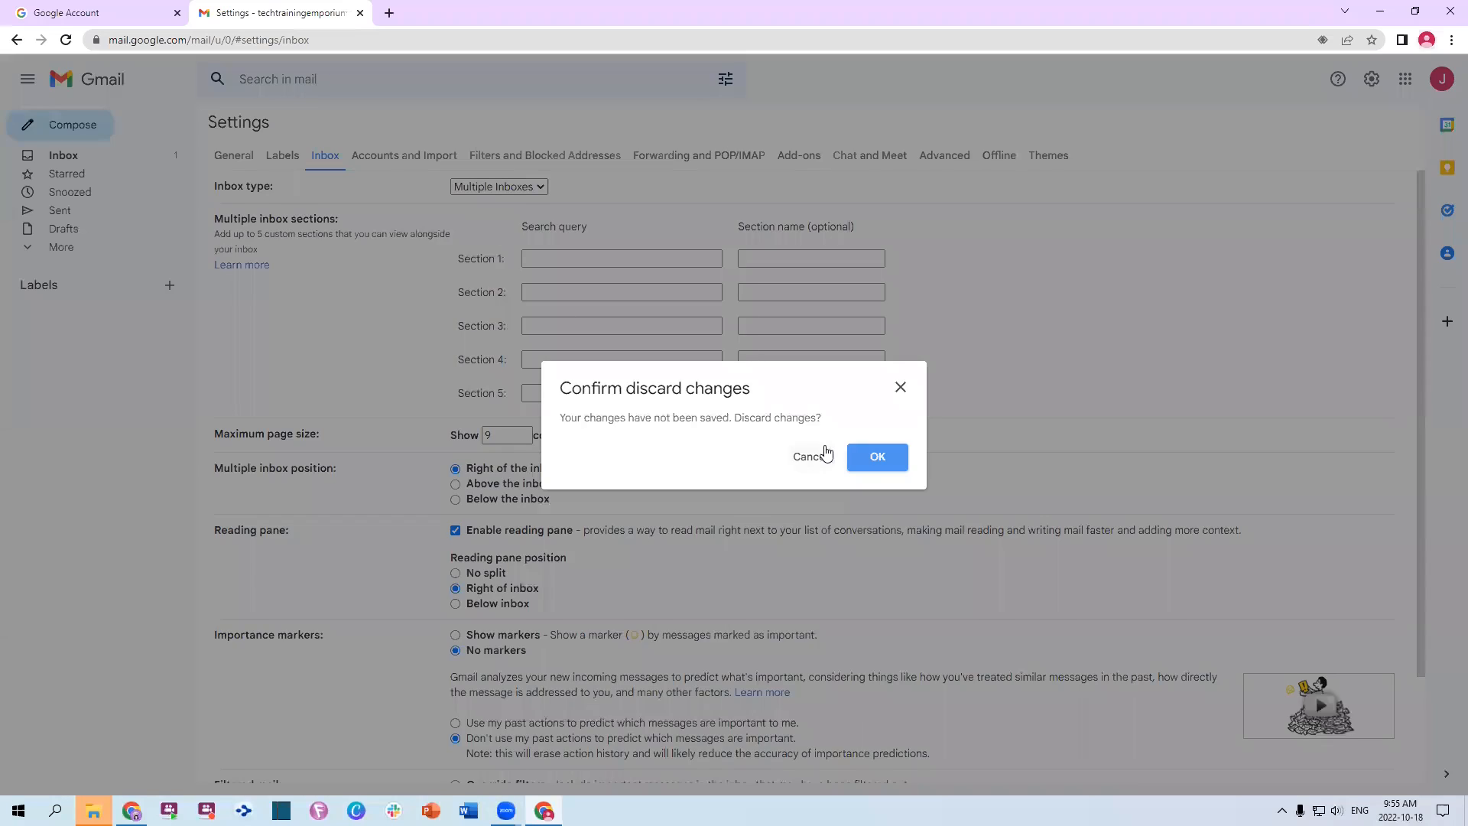
pyautogui.click(824, 456)
pyautogui.scroll(-3, 953, 371)
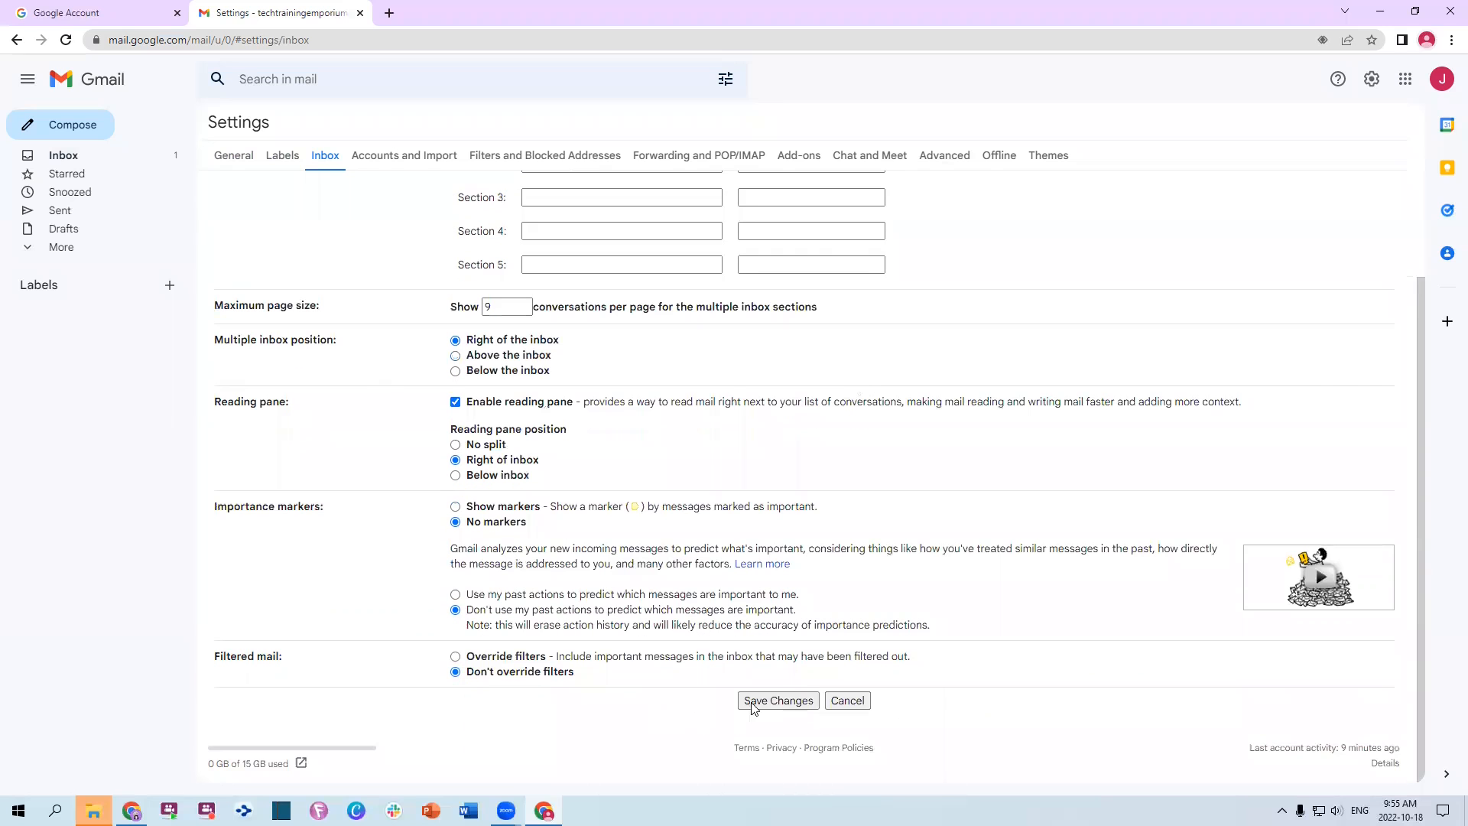
pyautogui.click(802, 702)
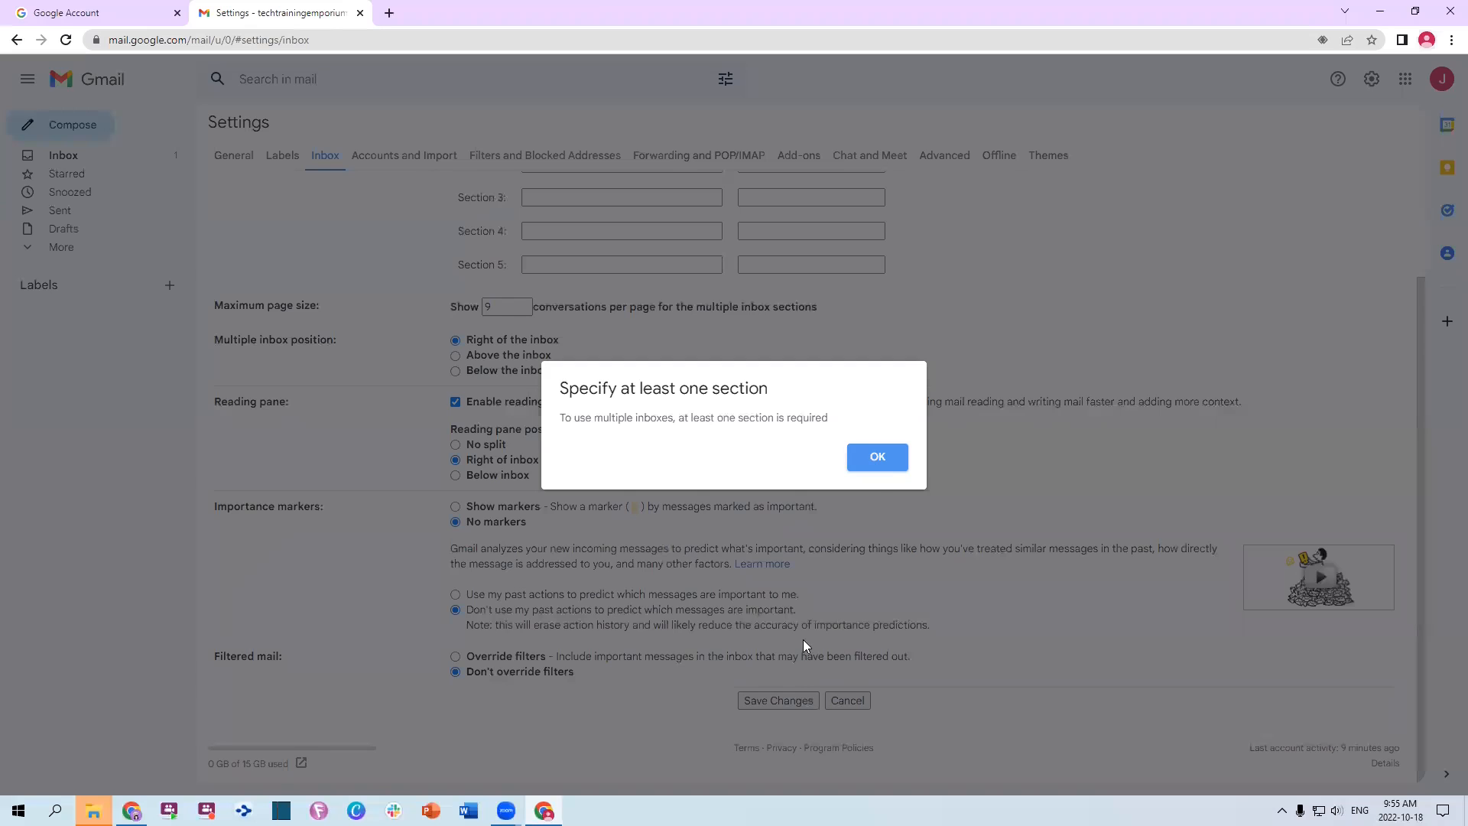
pyautogui.click(887, 462)
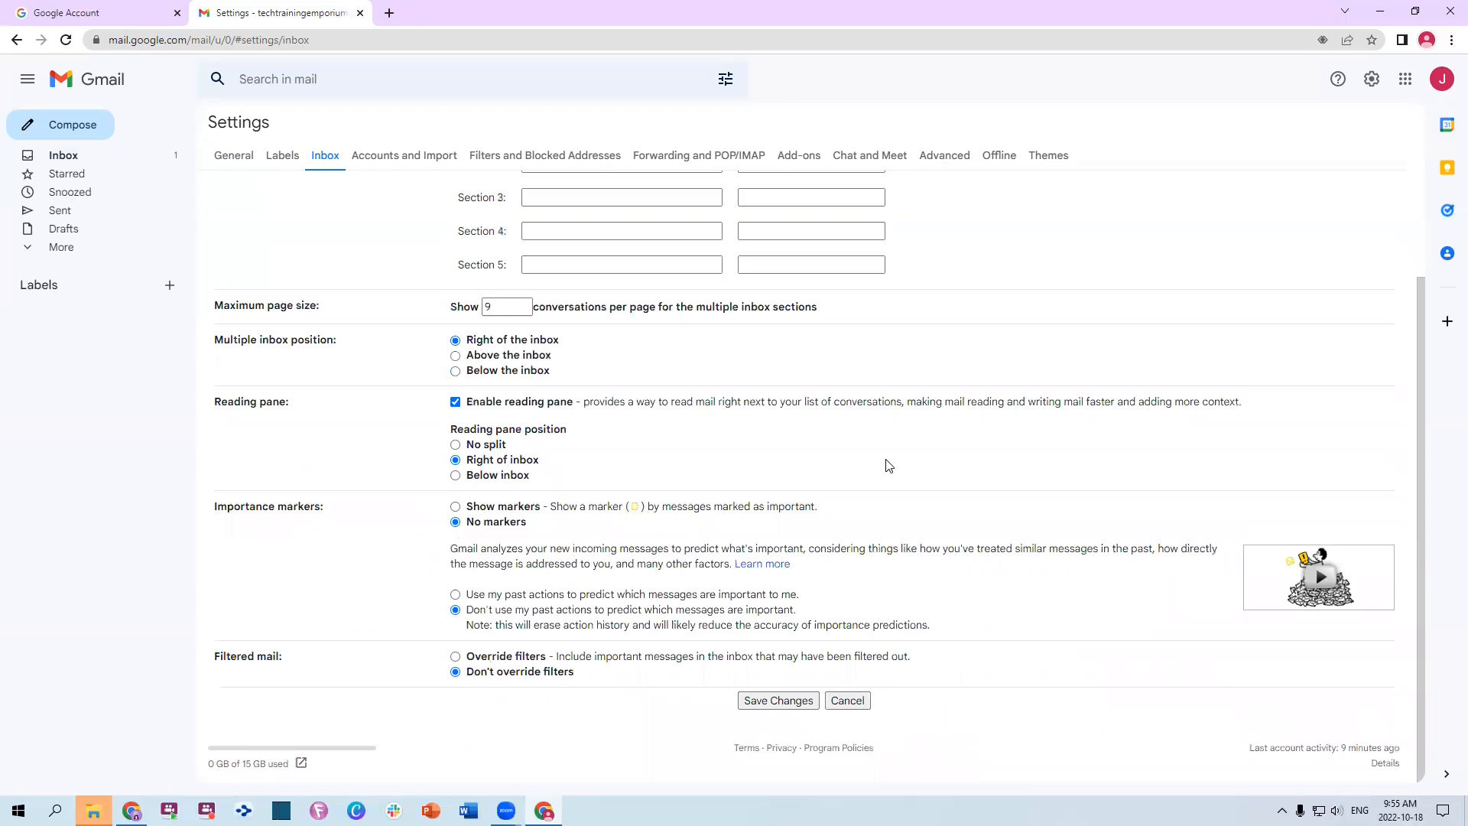
# Enter is:unread as the Section 1 query and save the inbox settings
pyautogui.scroll(2, 612, 389)
pyautogui.click(569, 254)
pyautogui.write('is:unread')
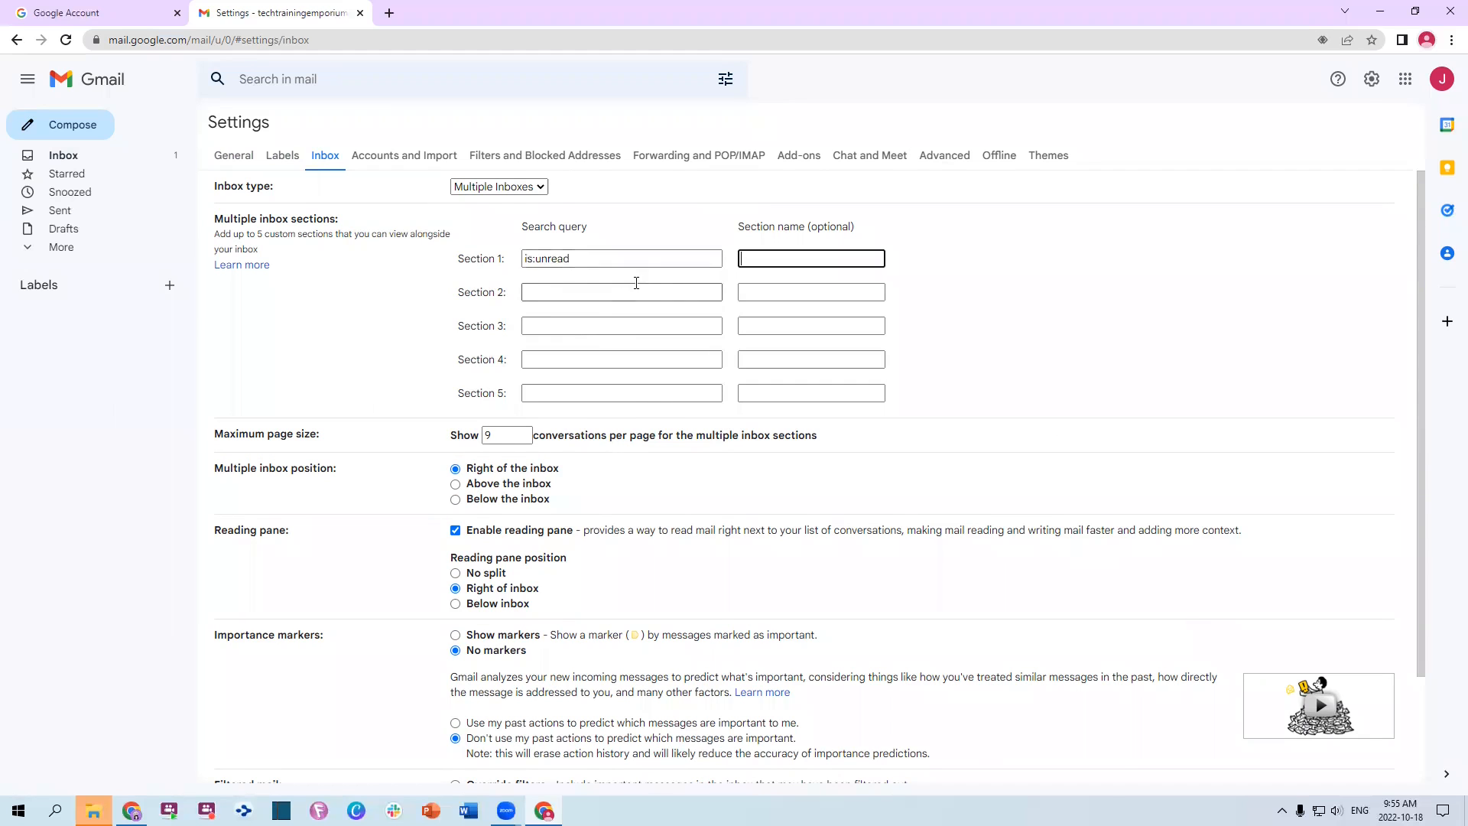
pyautogui.scroll(-3, 632, 282)
pyautogui.click(773, 701)
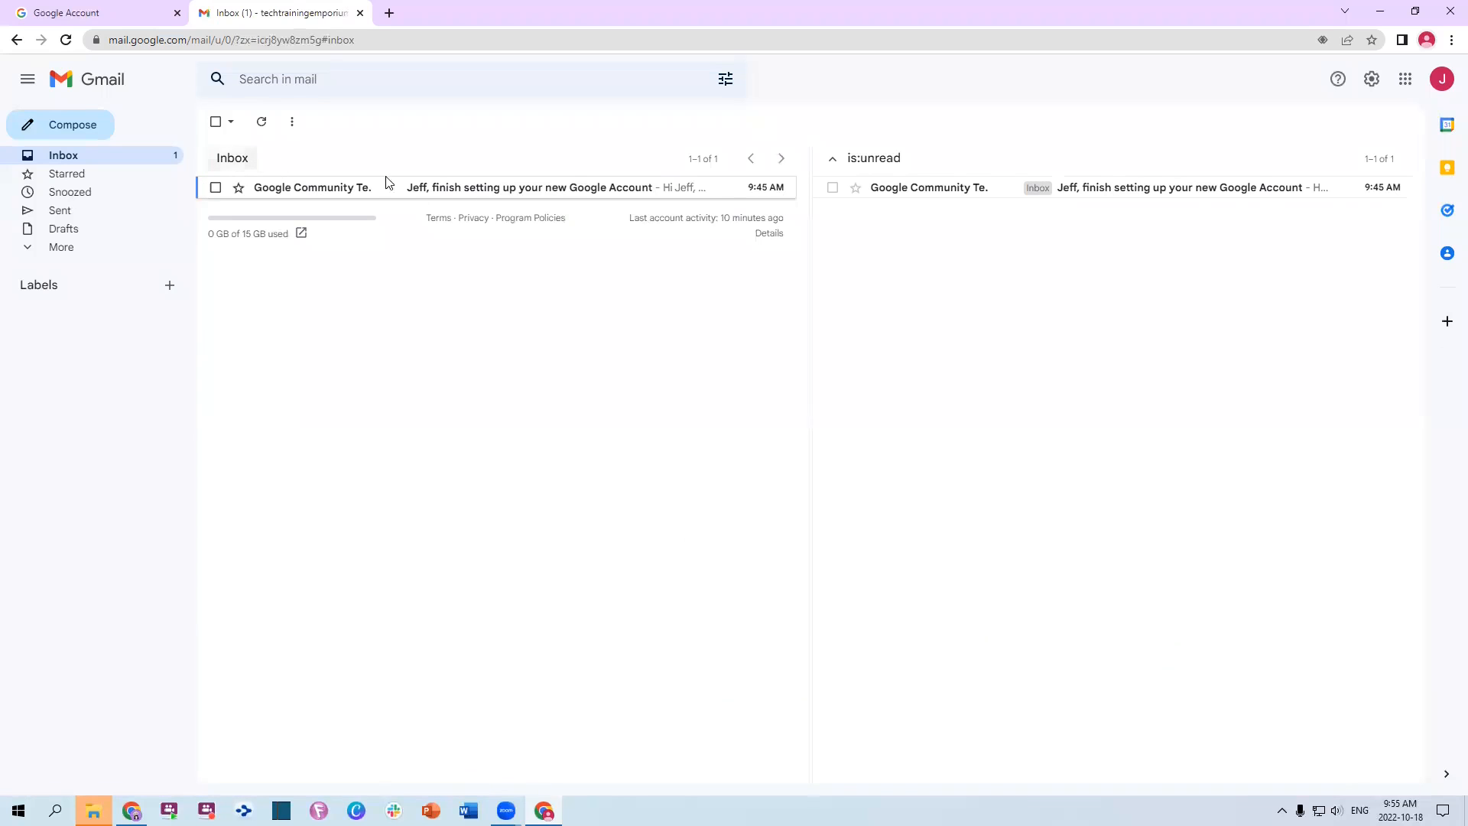
pyautogui.click(1373, 81)
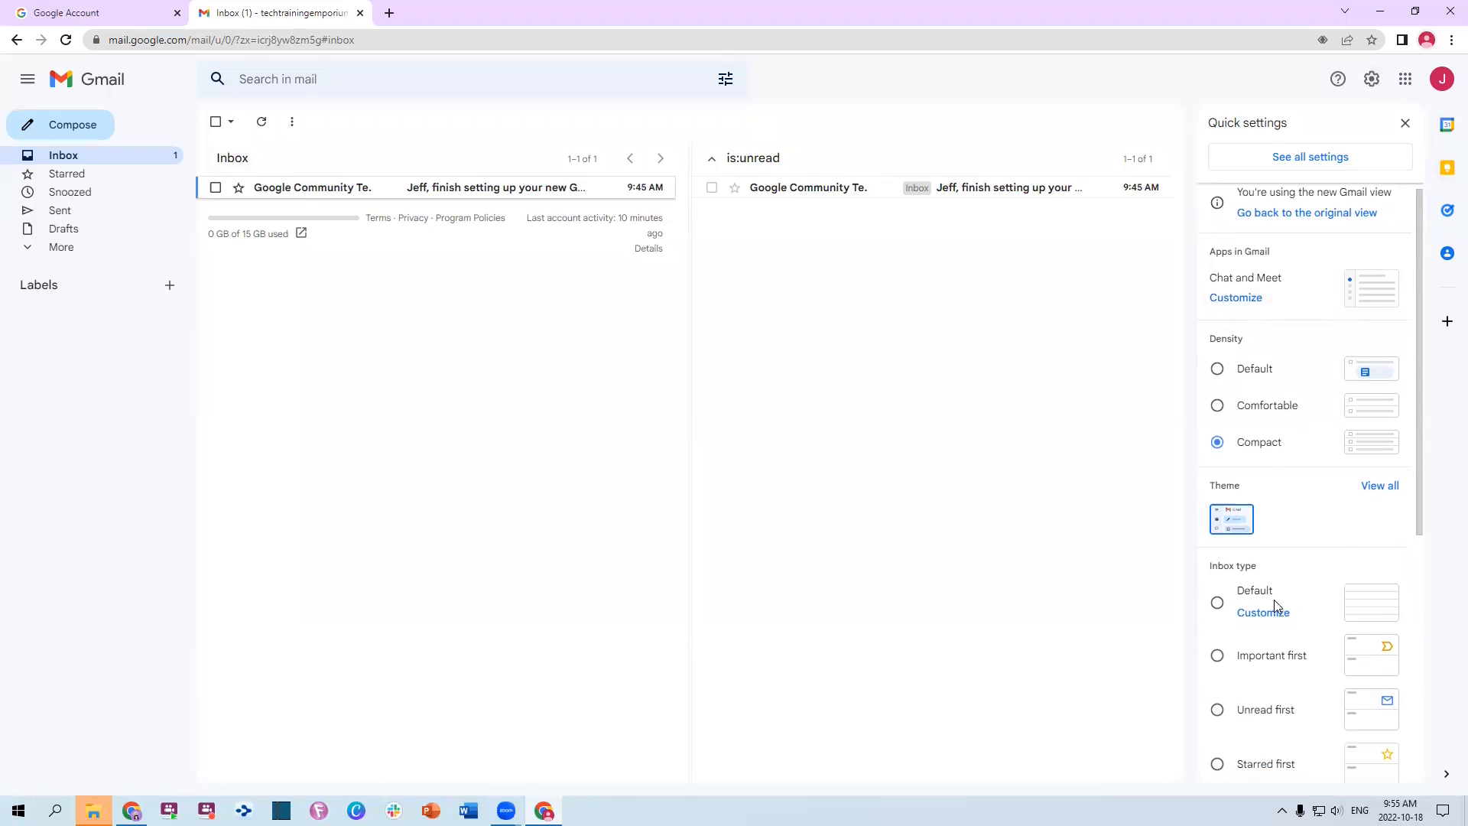
pyautogui.scroll(-3, 1274, 601)
pyautogui.click(1217, 459)
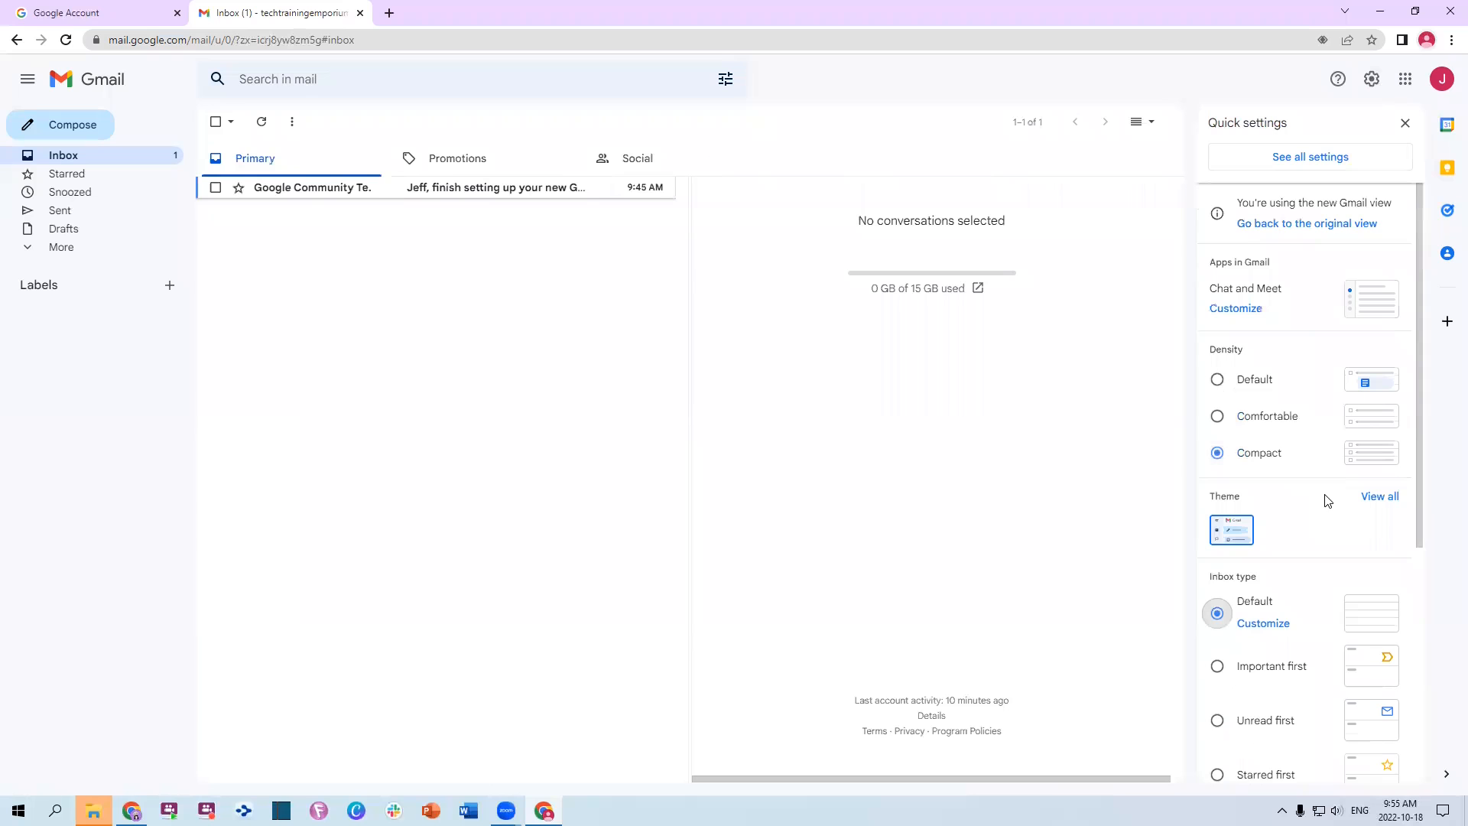
pyautogui.scroll(-3, 1308, 501)
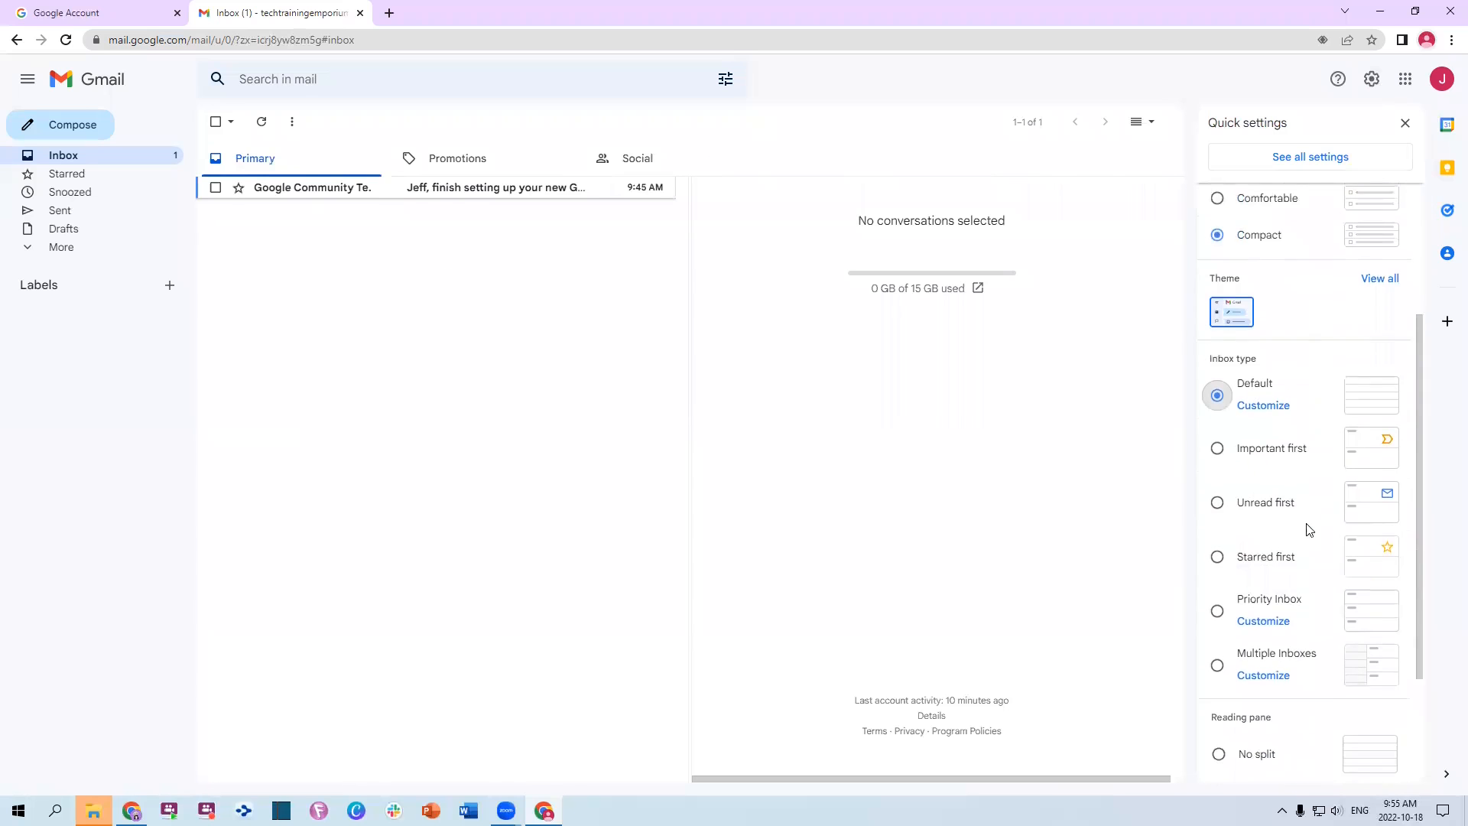
pyautogui.scroll(3, 1269, 661)
pyautogui.click(1275, 624)
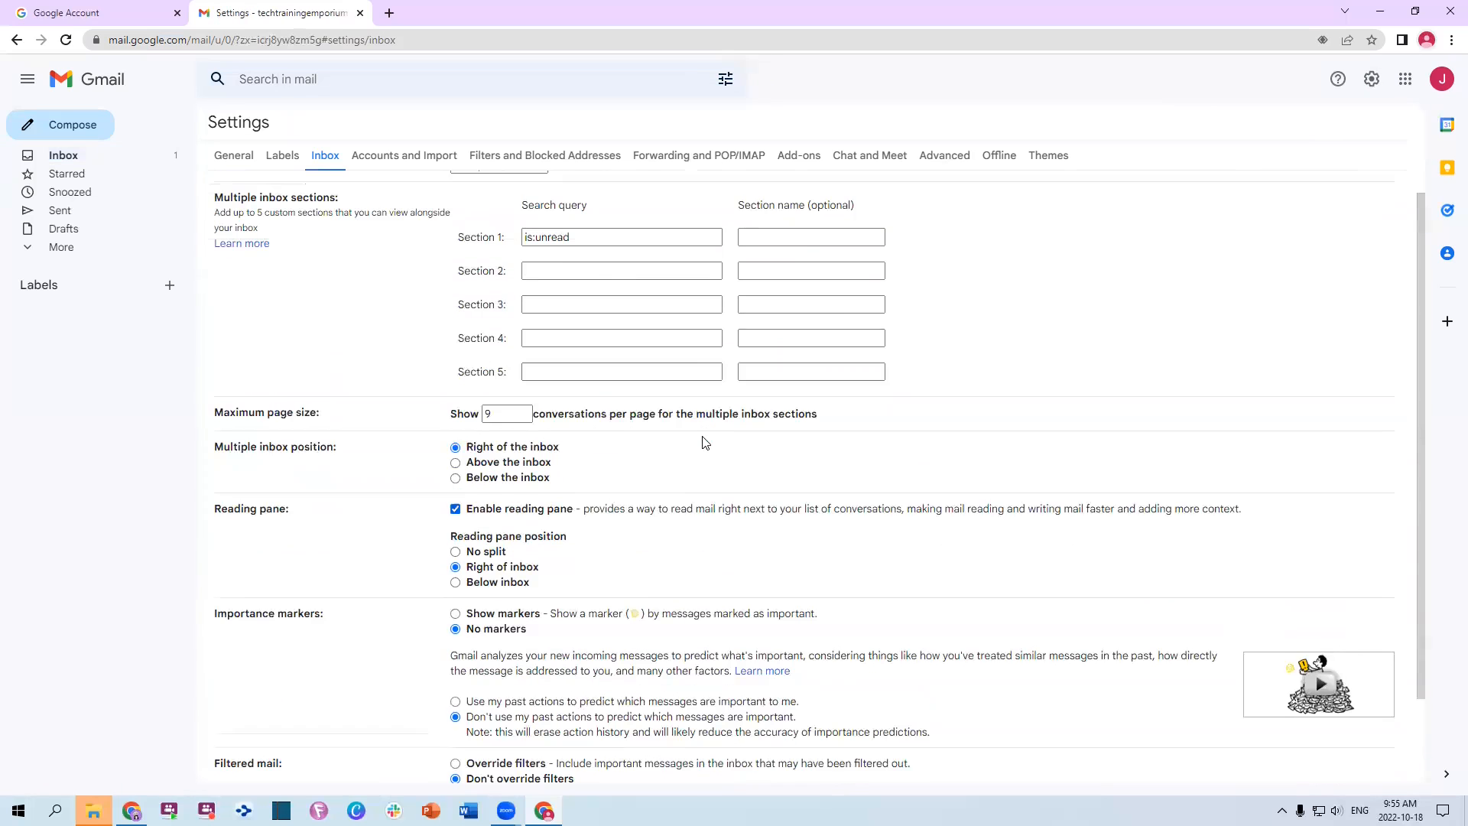
pyautogui.scroll(1, 314, 200)
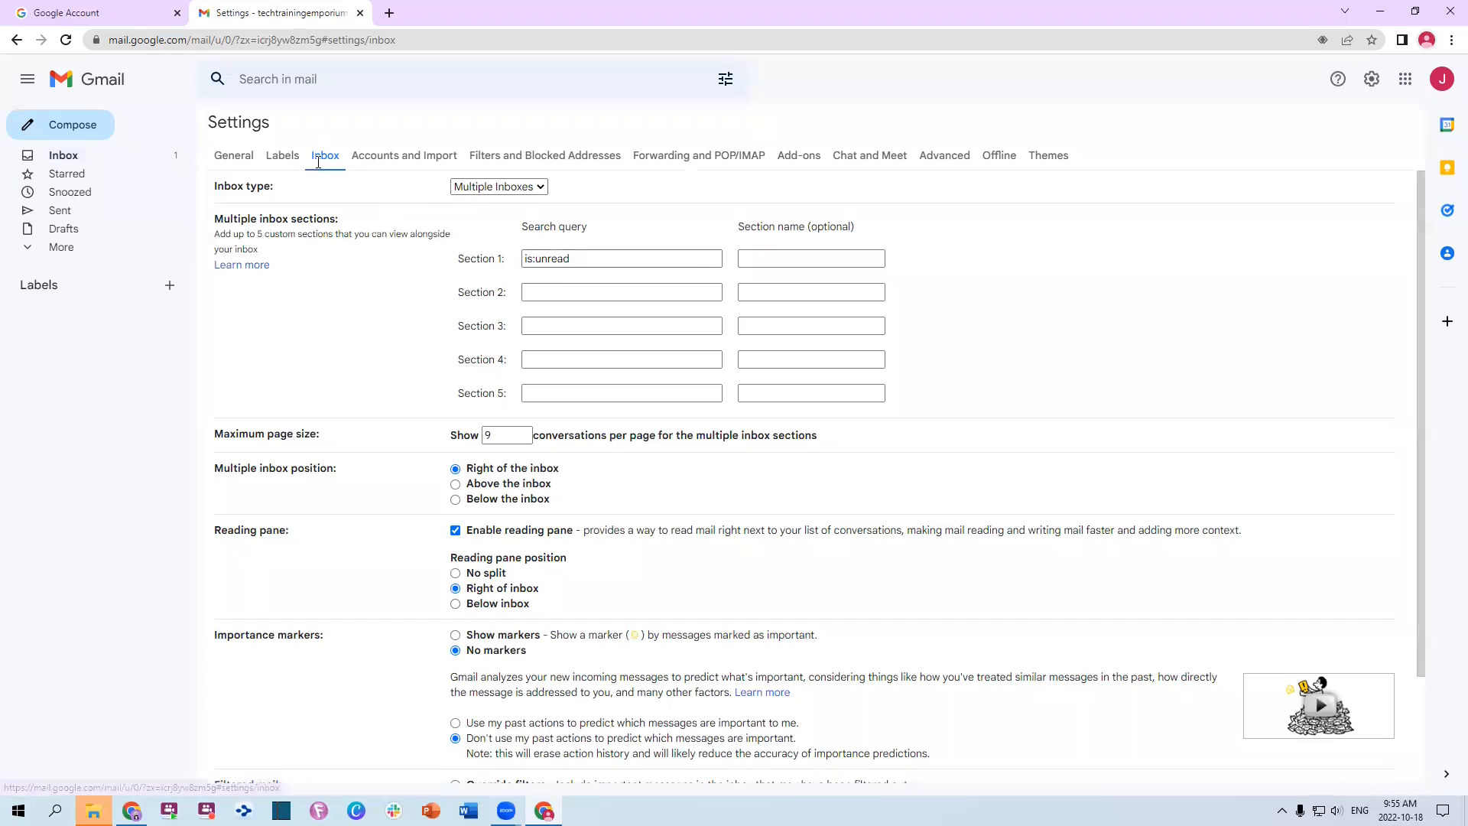
pyautogui.scroll(-3, 882, 409)
pyautogui.click(851, 705)
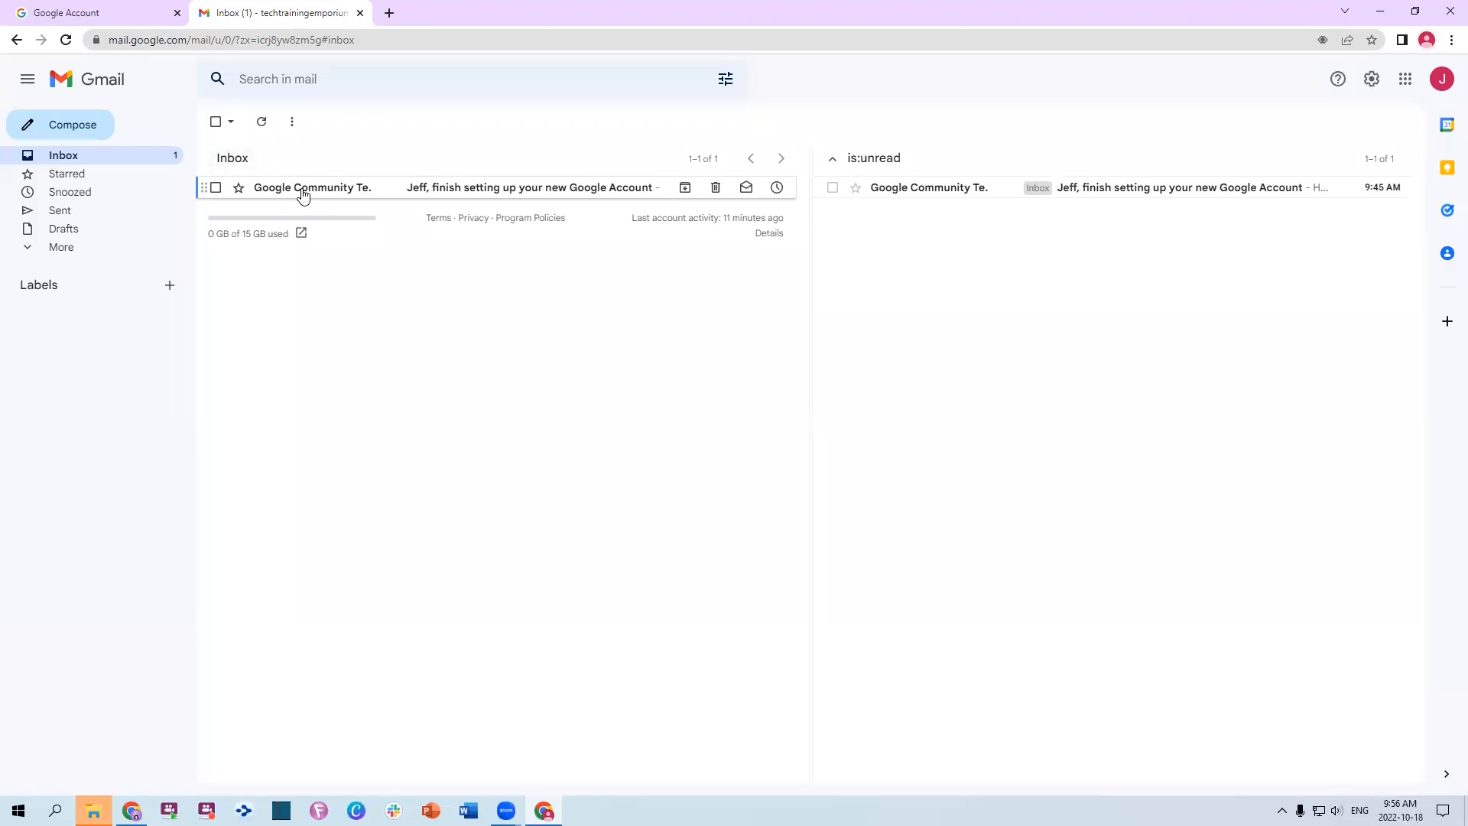
# Switch from Gmail to the Word Gmail Setup and Workflow document with Alt+Tab
pyautogui.moveTo(302, 196)
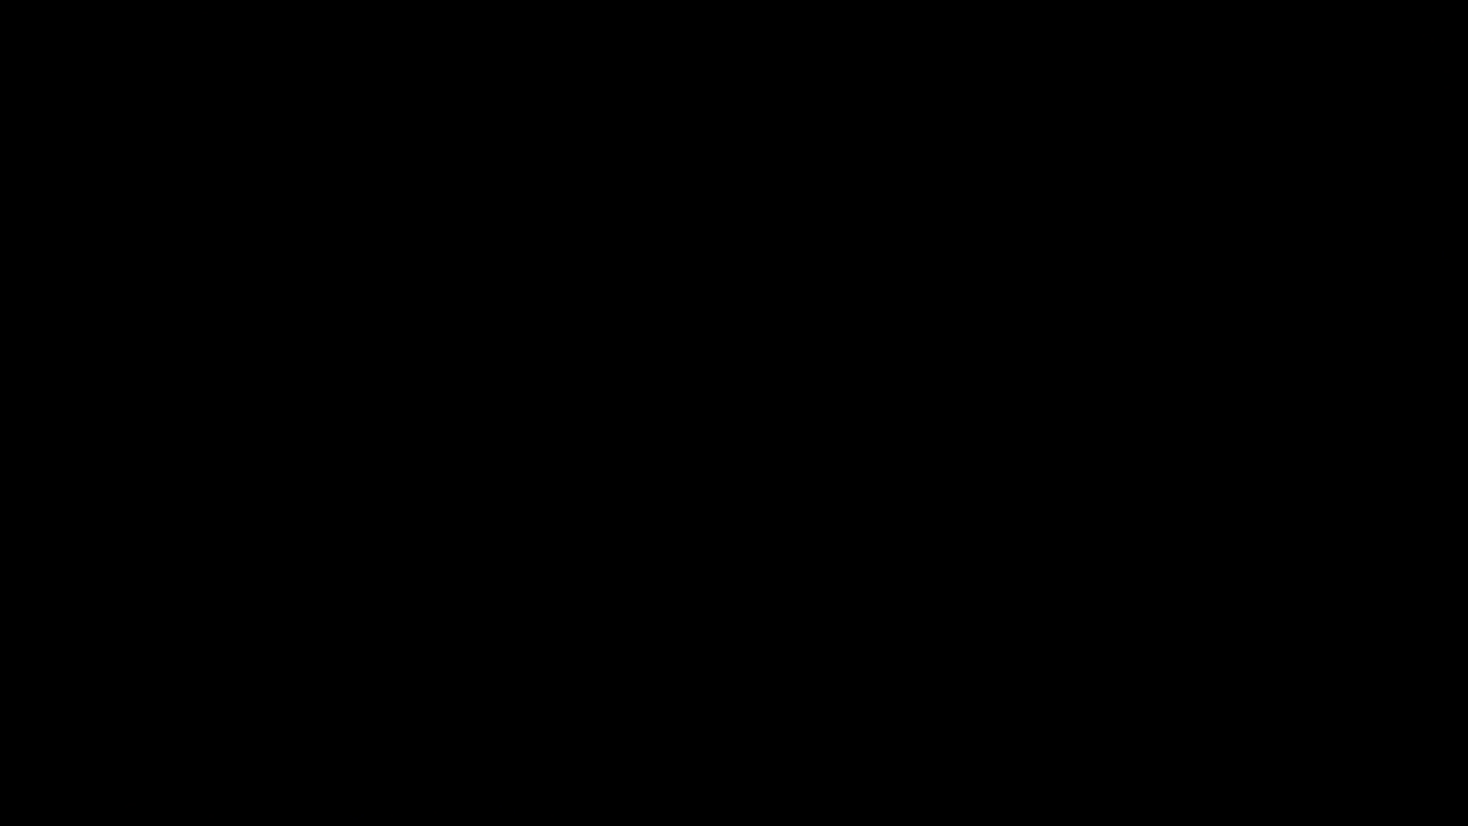
pyautogui.hotkey('alt', 'Tab')
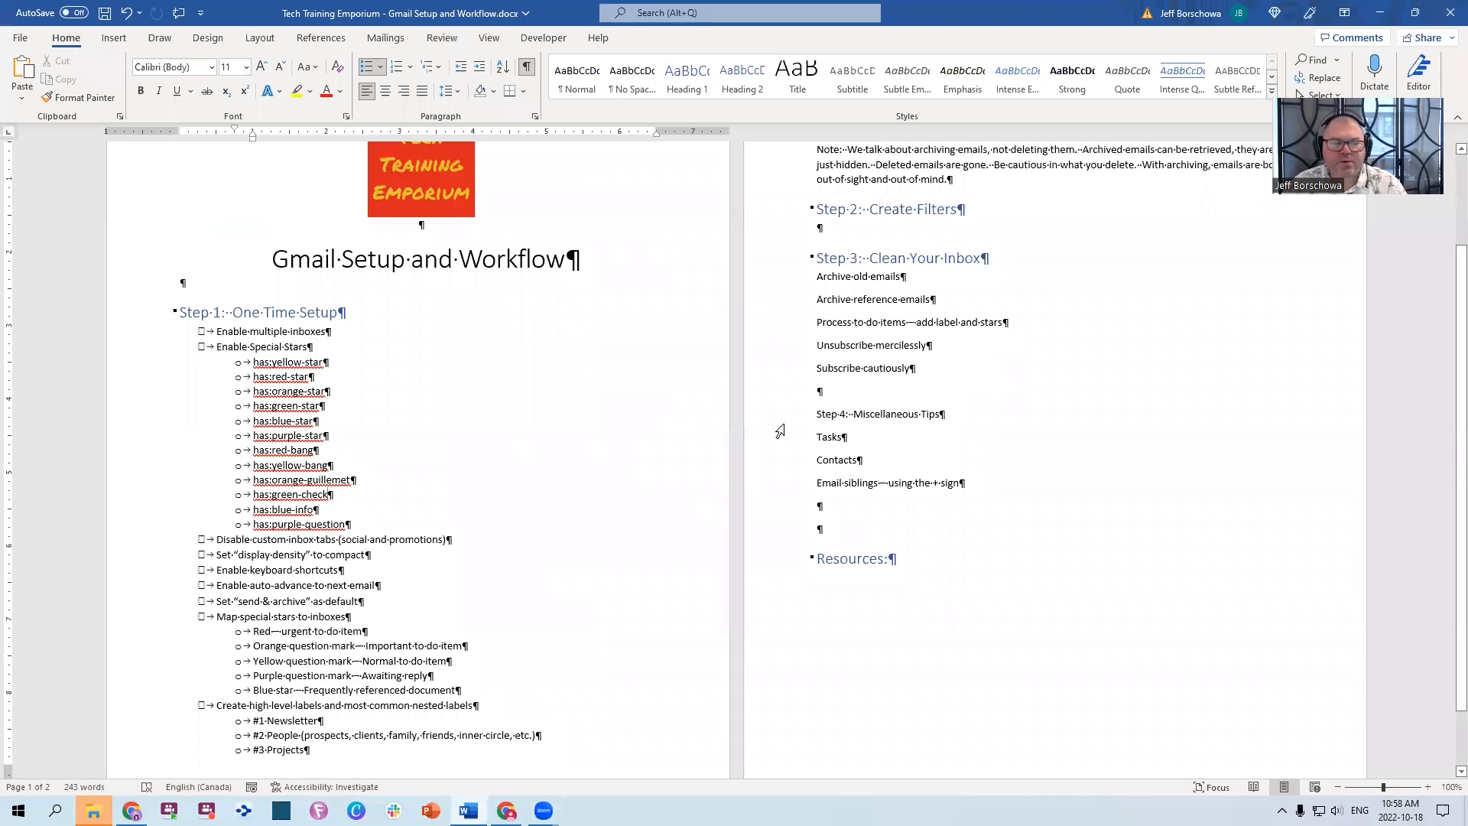
# Delete the blank paragraph above the Step 1: One-Time Setup heading
pyautogui.scroll(2, 678, 354)
pyautogui.click(456, 244)
pyautogui.press('Delete')
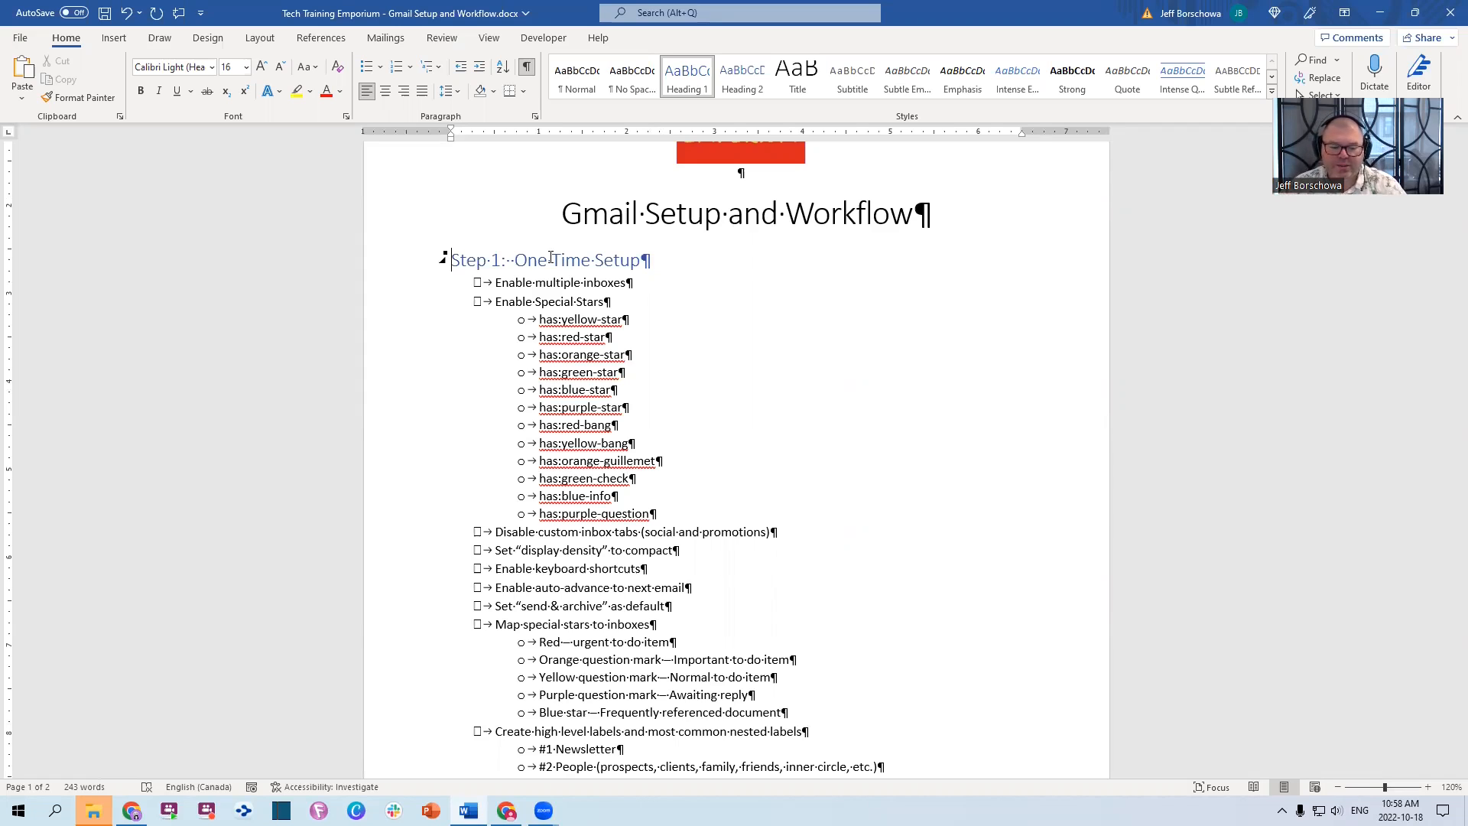
pyautogui.hotkey('alt', 'Tab')
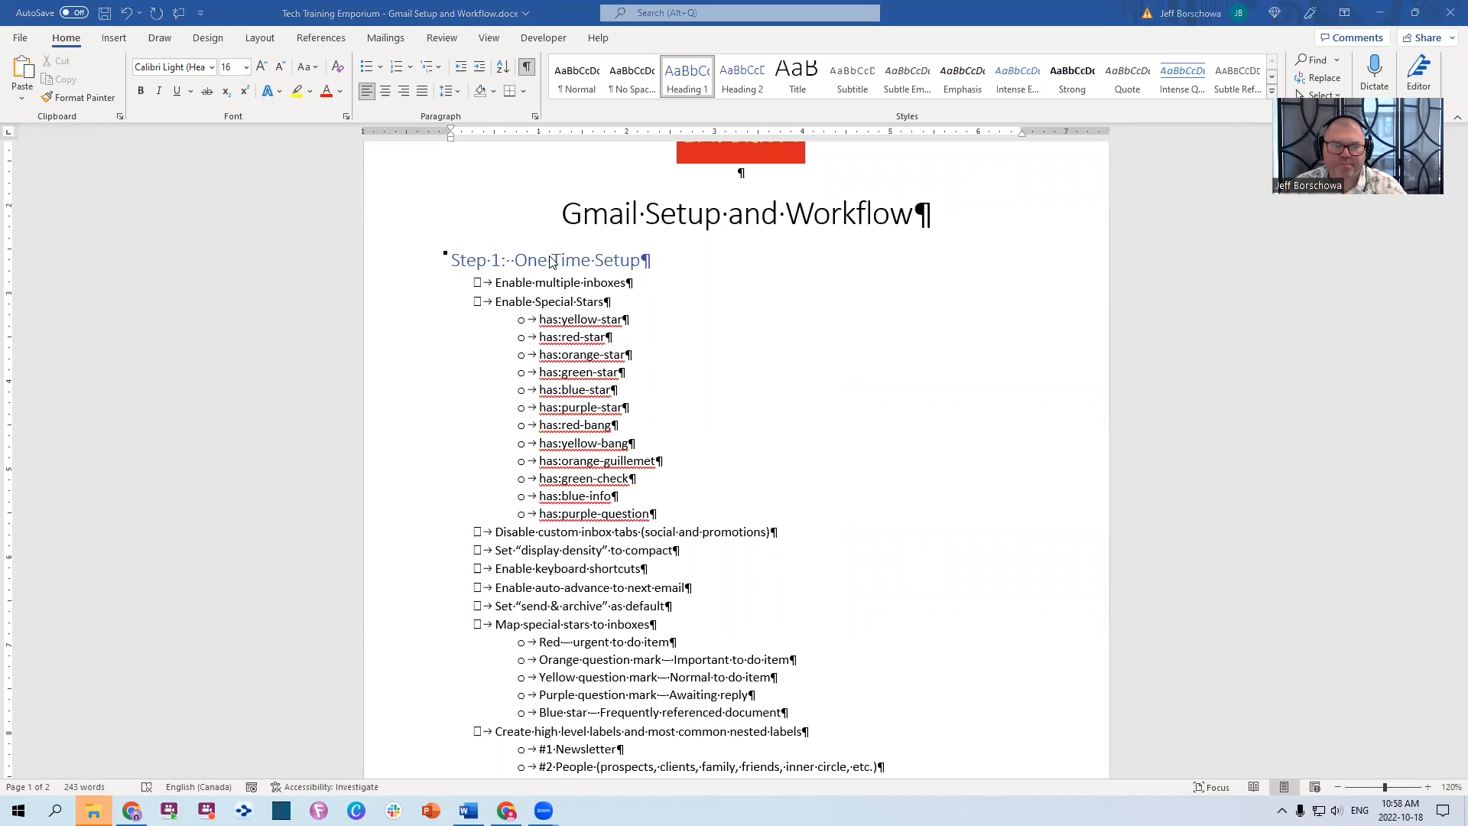
pyautogui.hotkey('alt', 'Tab')
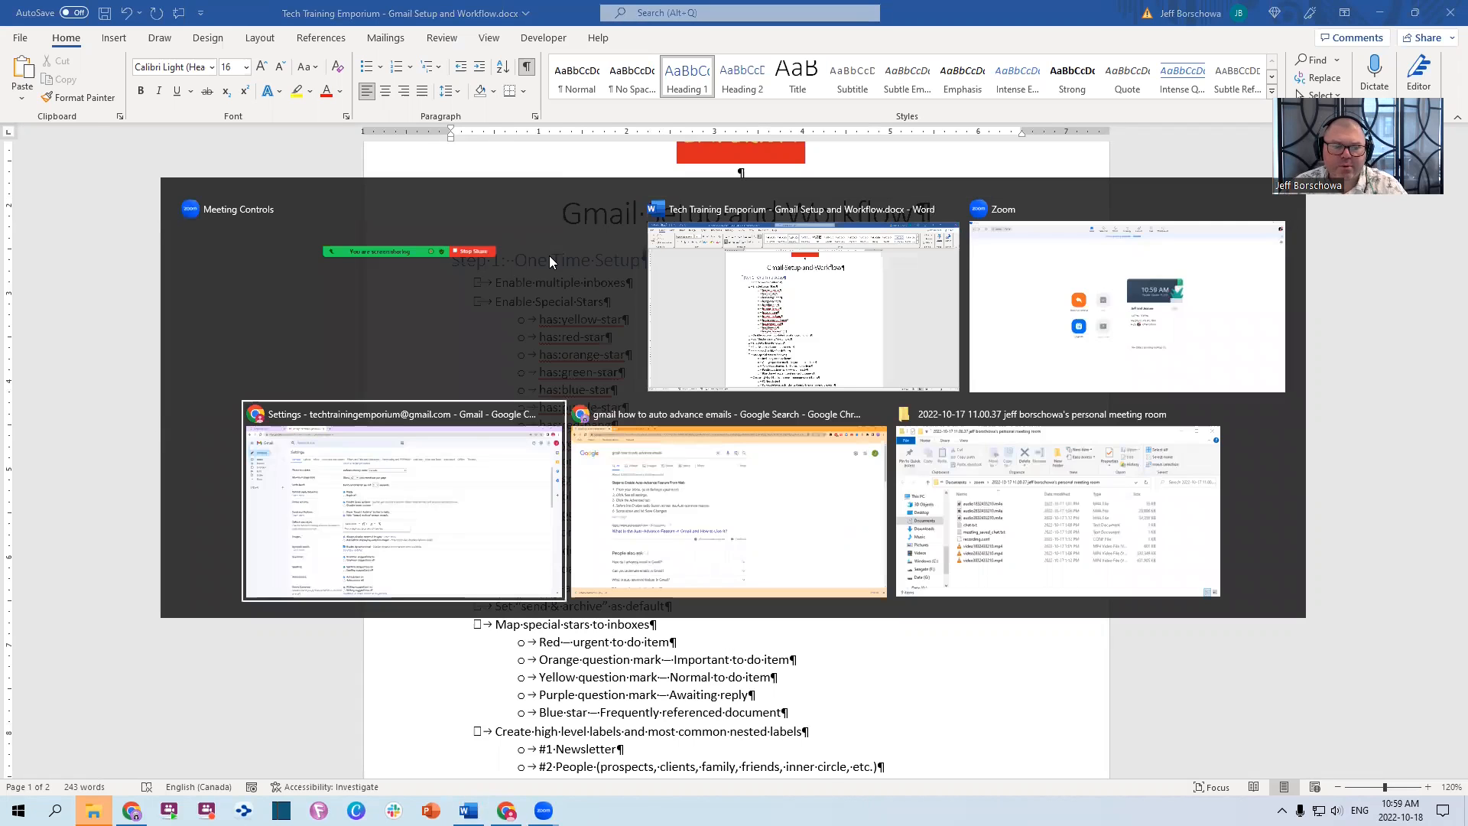
# Switch back to Chrome and return from Settings to the Gmail inbox
pyautogui.hotkey('alt', 'Tab')
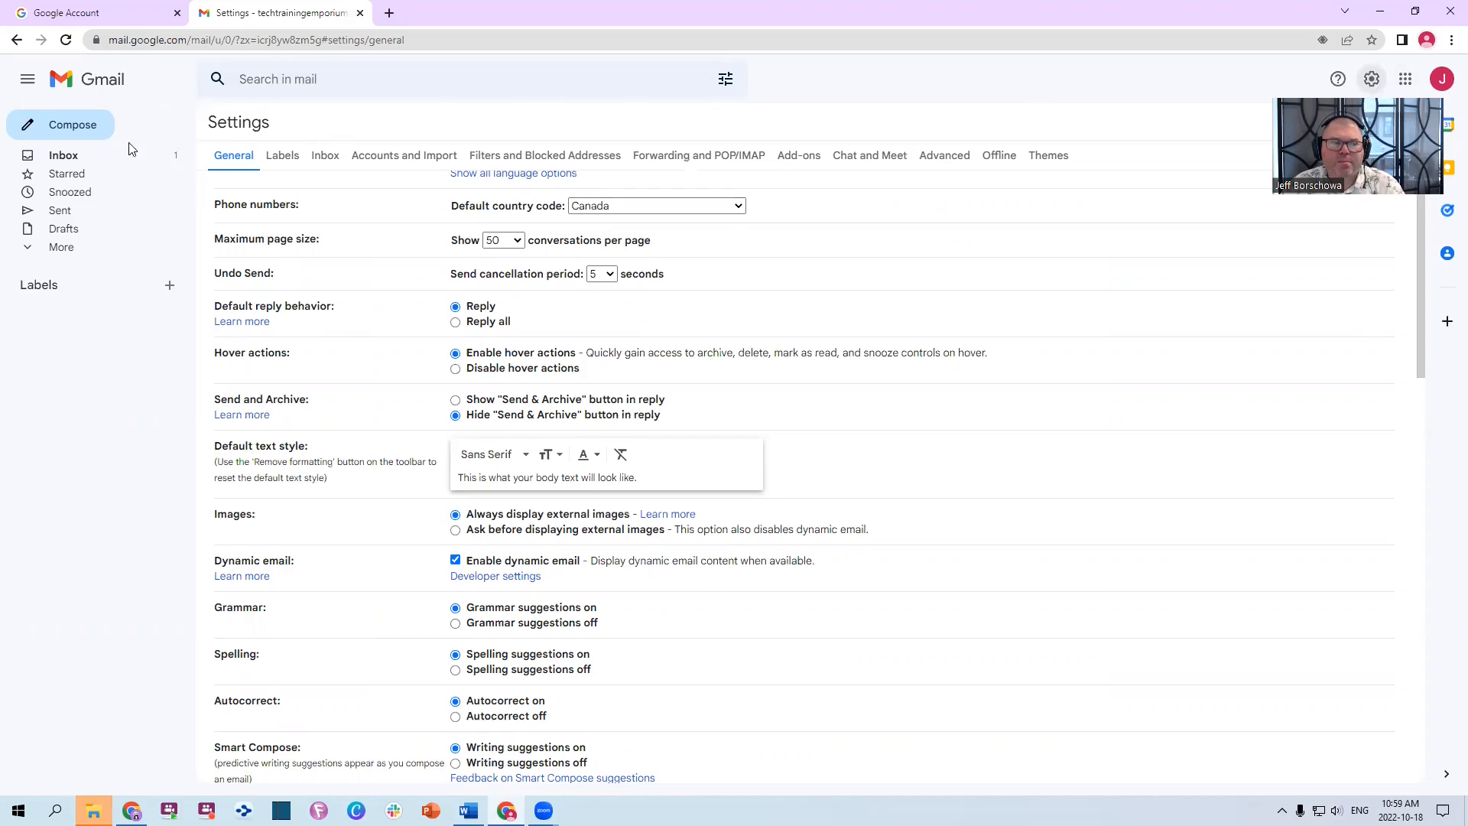
pyautogui.click(66, 154)
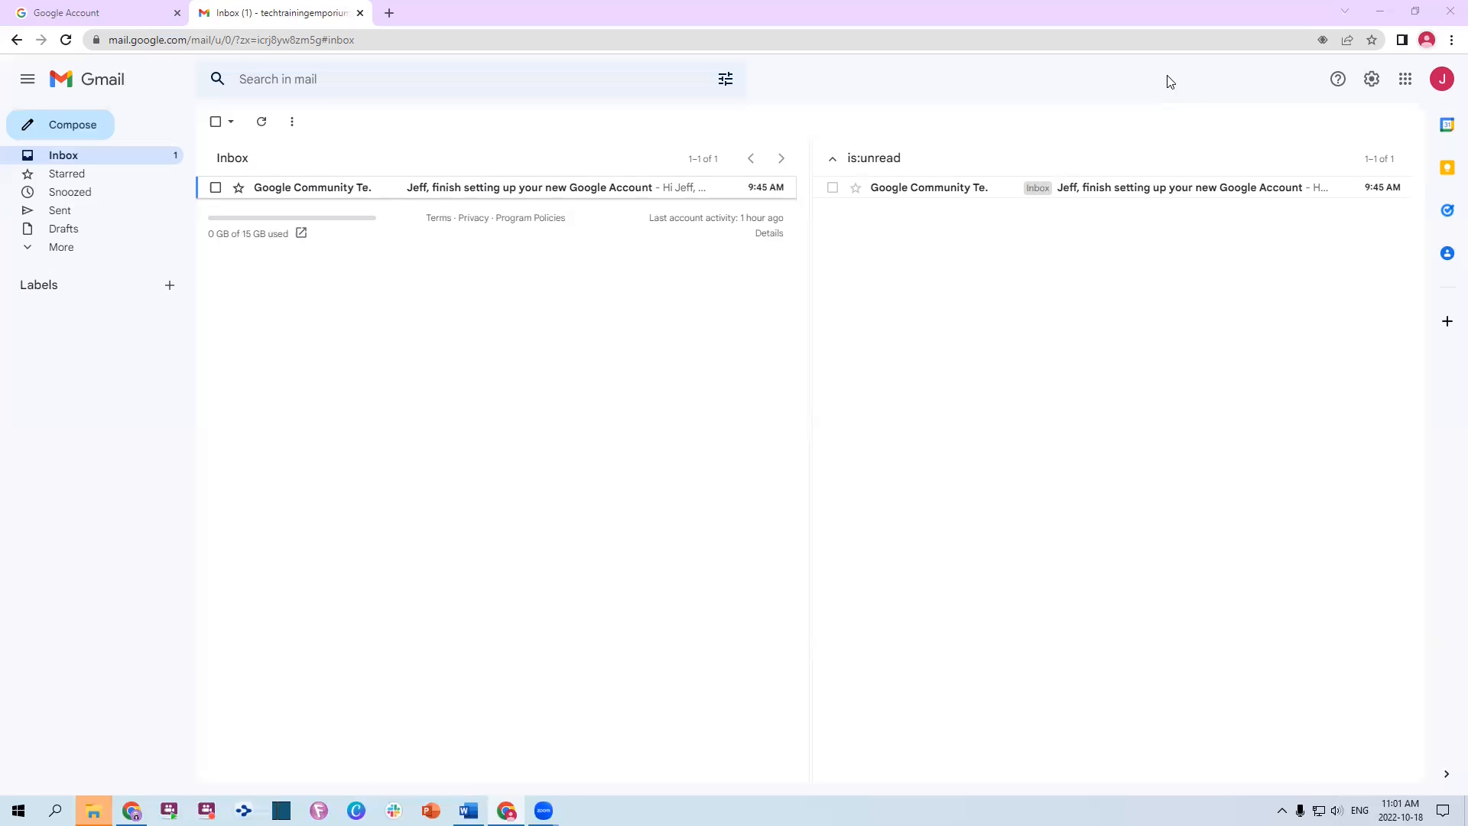
# Open the Google Community Team welcome email about finishing the account setup
pyautogui.click(311, 195)
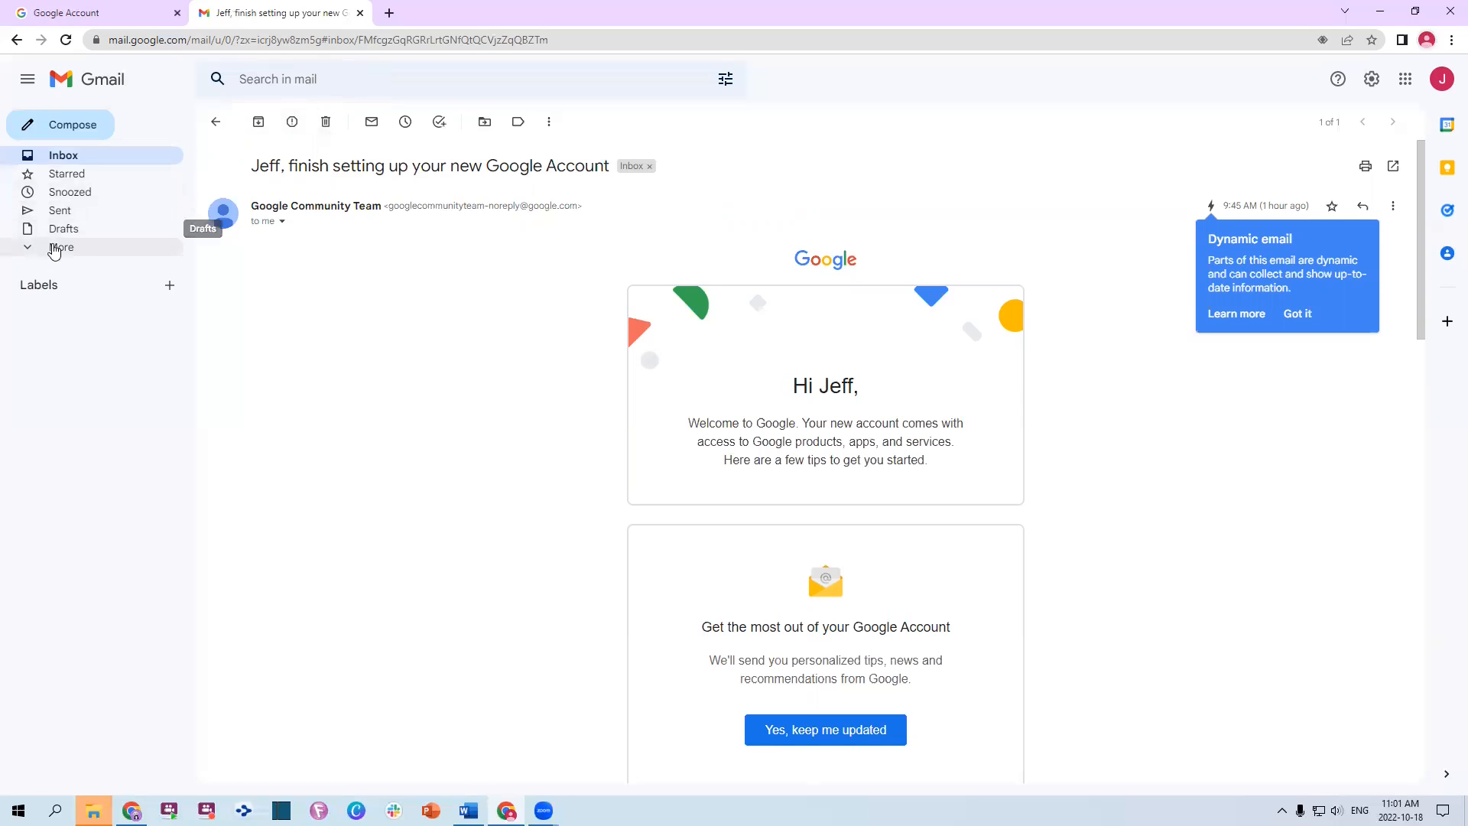
# Expand the sidebar folder list to show Important, Chats, Scheduled and All Mail
pyautogui.click(58, 247)
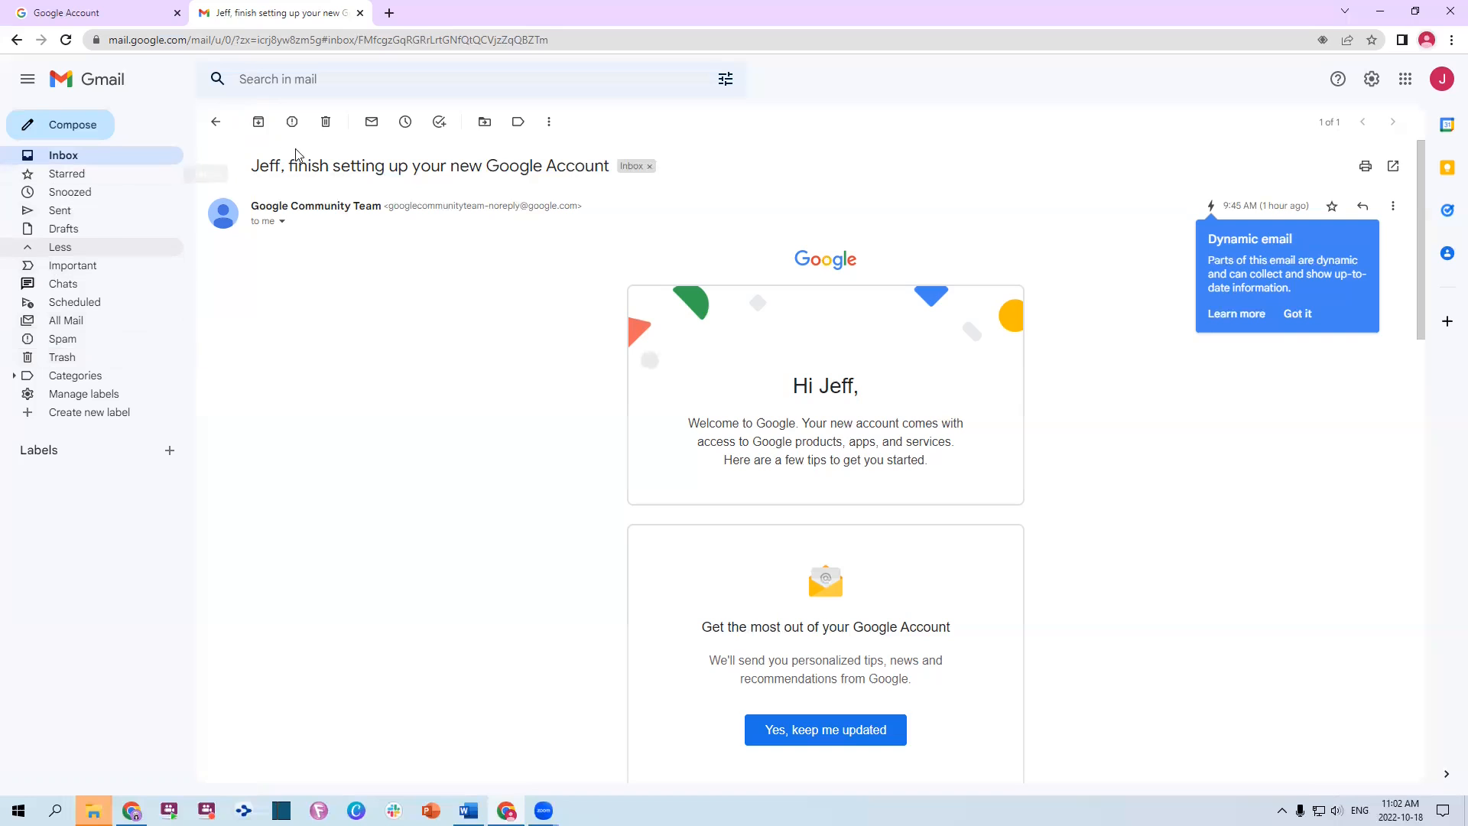
# Archive the Gmail welcome email so the inbox is empty
pyautogui.click(257, 123)
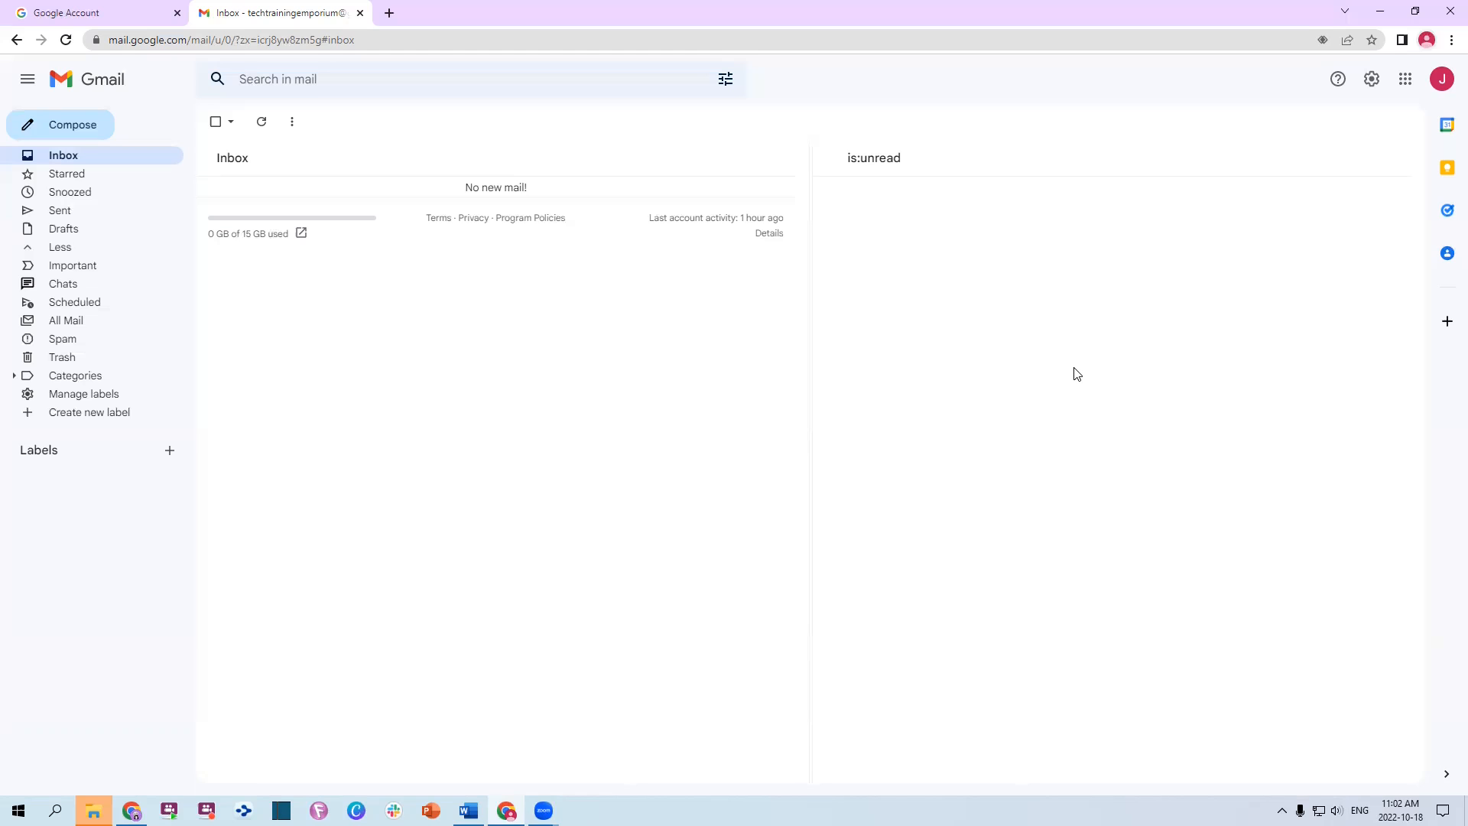
# Open the Multiple Inboxes Customize settings from the Quick settings panel
pyautogui.click(1372, 82)
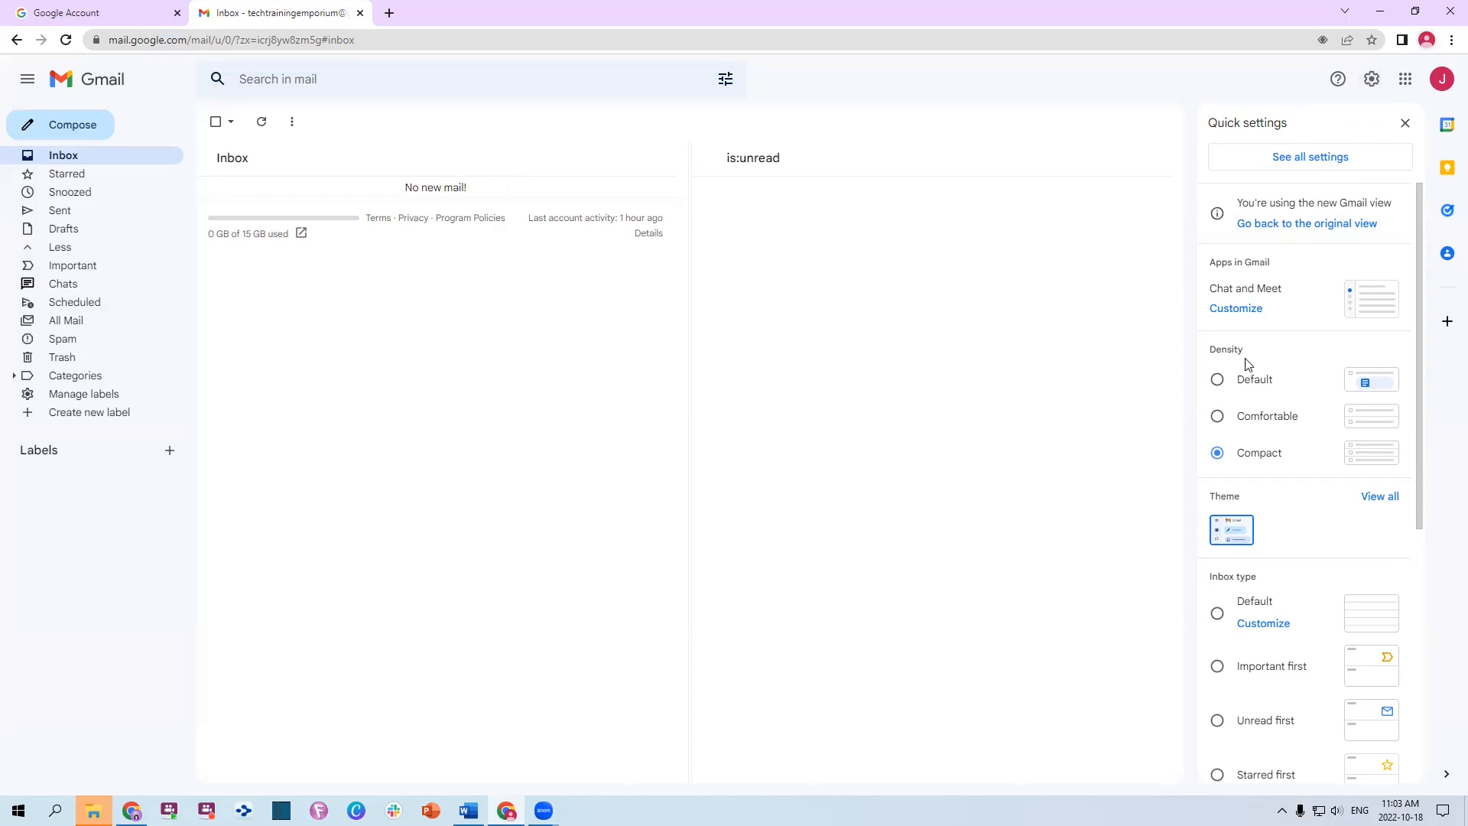
pyautogui.scroll(-3, 1262, 352)
pyautogui.scroll(2, 1254, 252)
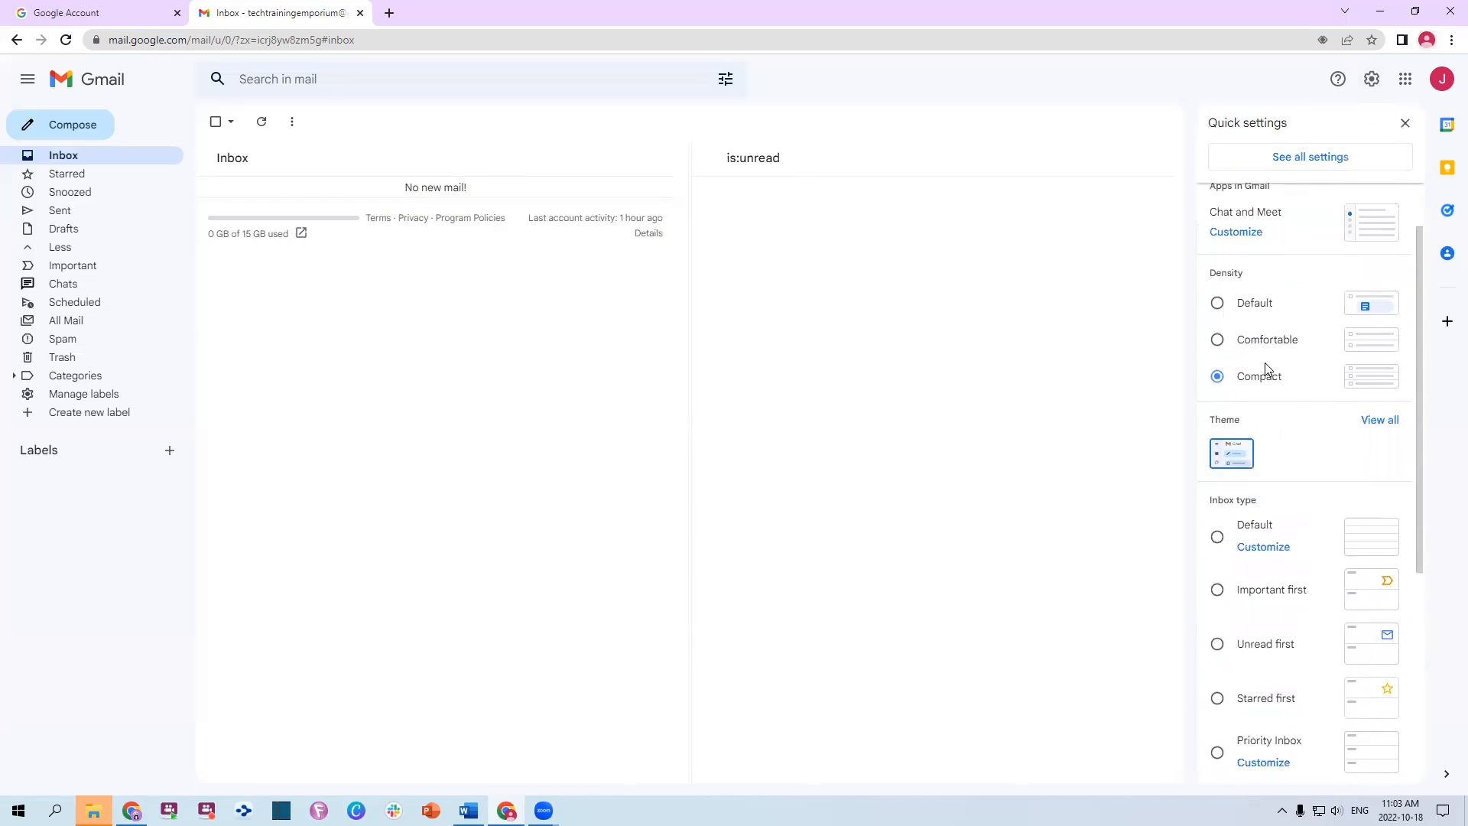
pyautogui.scroll(-5, 1299, 382)
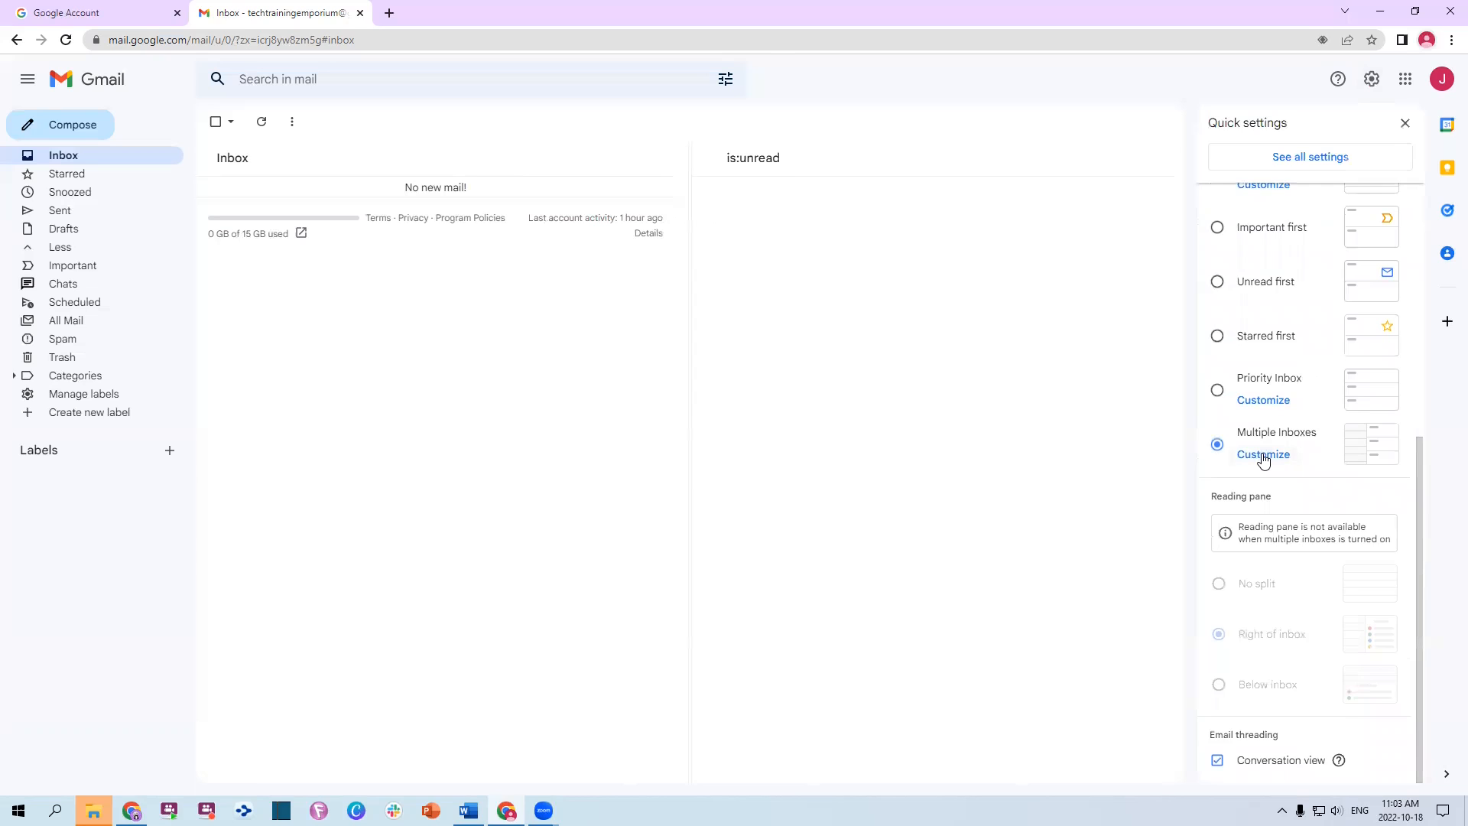
pyautogui.click(1263, 456)
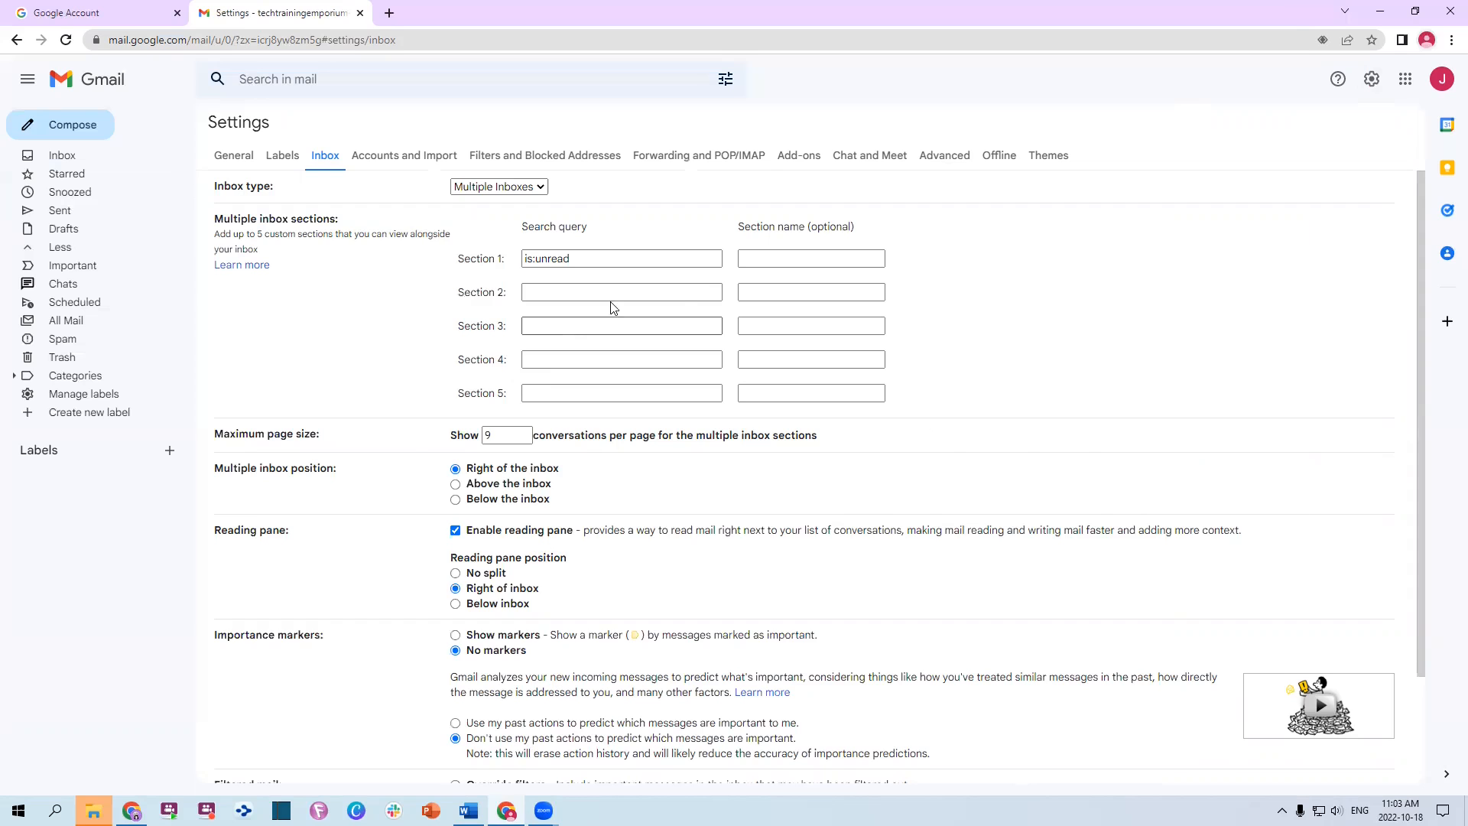
# Set Section 1 to has:red-star, copied from the Word notes, named 'To Do - Urgent'
pyautogui.hotkey('alt', 'Tab')
pyautogui.press('Tab')
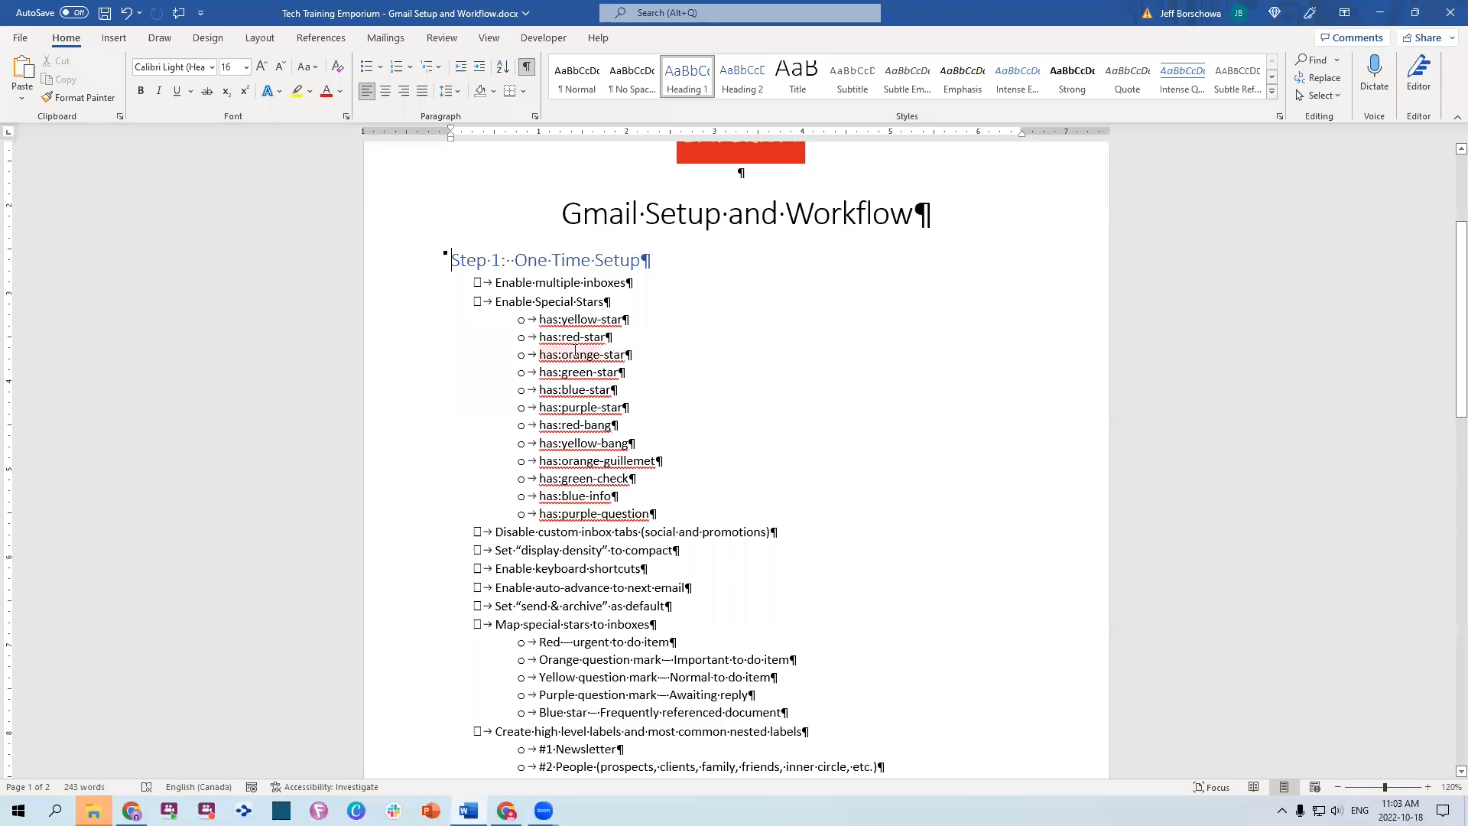
pyautogui.moveTo(538, 336); pyautogui.dragTo(611, 338)
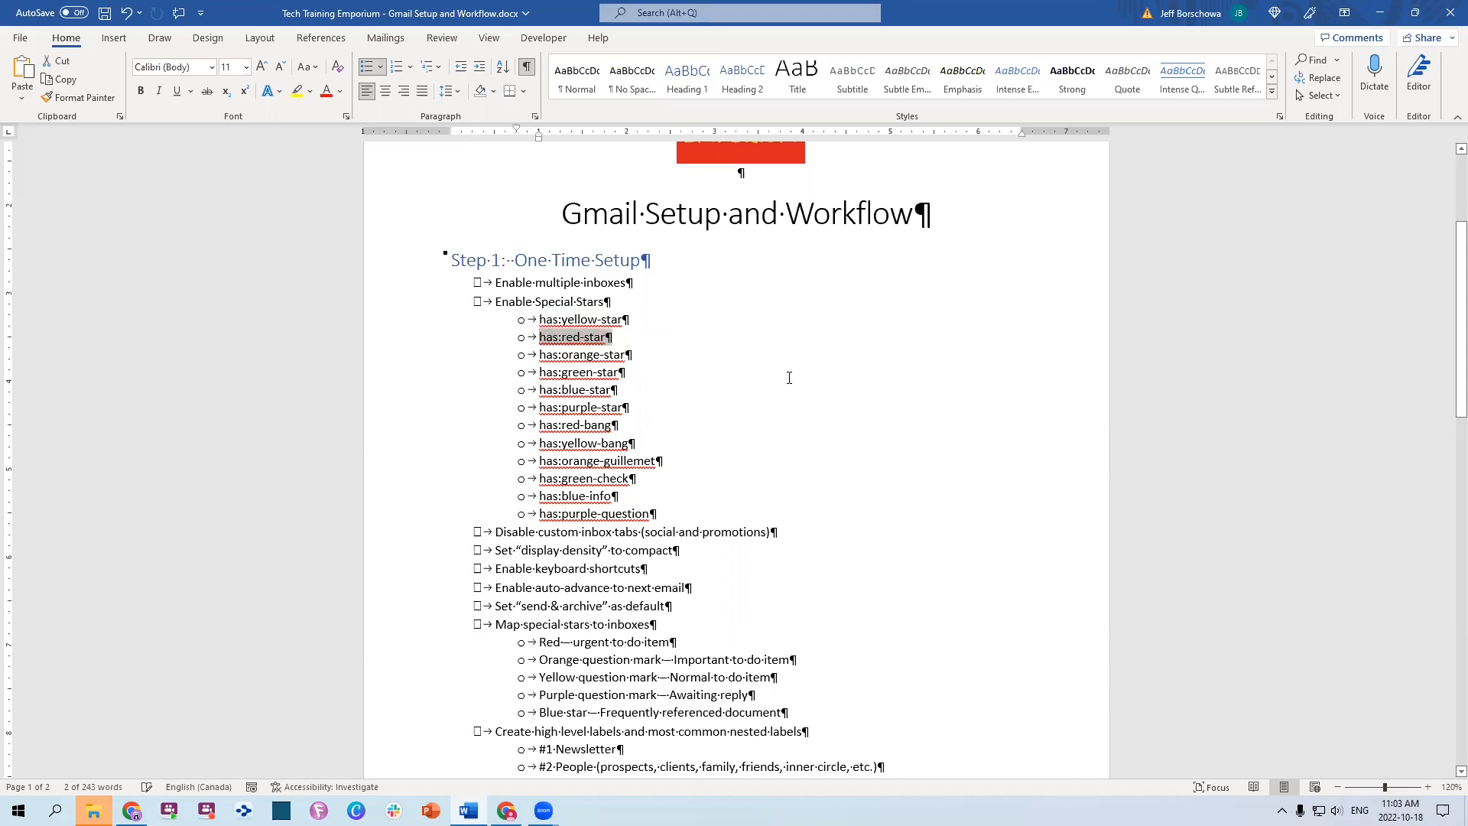
pyautogui.hotkey('alt', 'Tab')
pyautogui.click(597, 260)
pyautogui.write('o\thas:red-star')
pyautogui.moveTo(596, 260); pyautogui.dragTo(459, 259)
pyautogui.press('BackSpace')
pyautogui.click(766, 257)
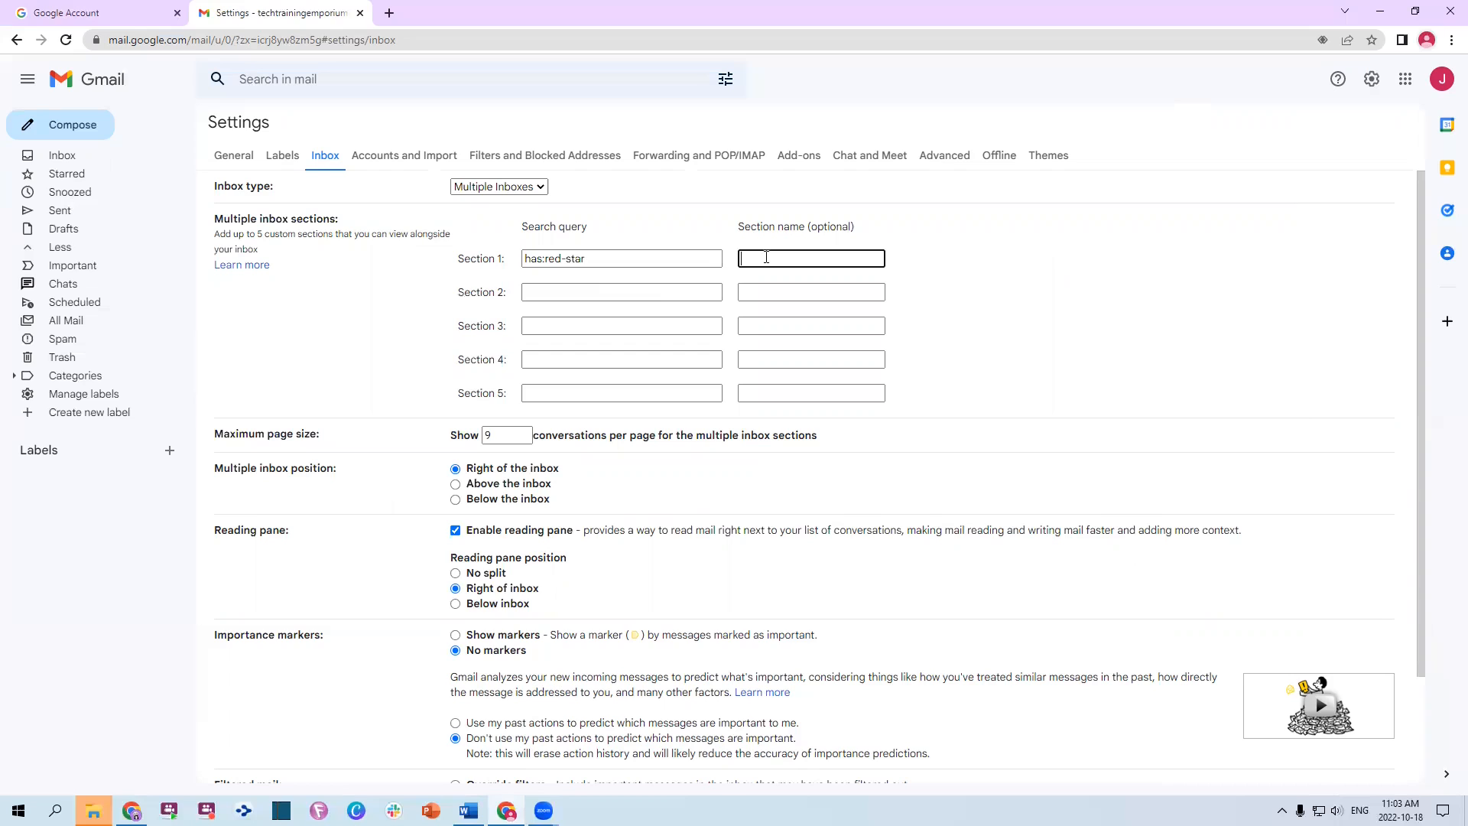
pyautogui.write('To Do - Urgent')
pyautogui.press('Tab')
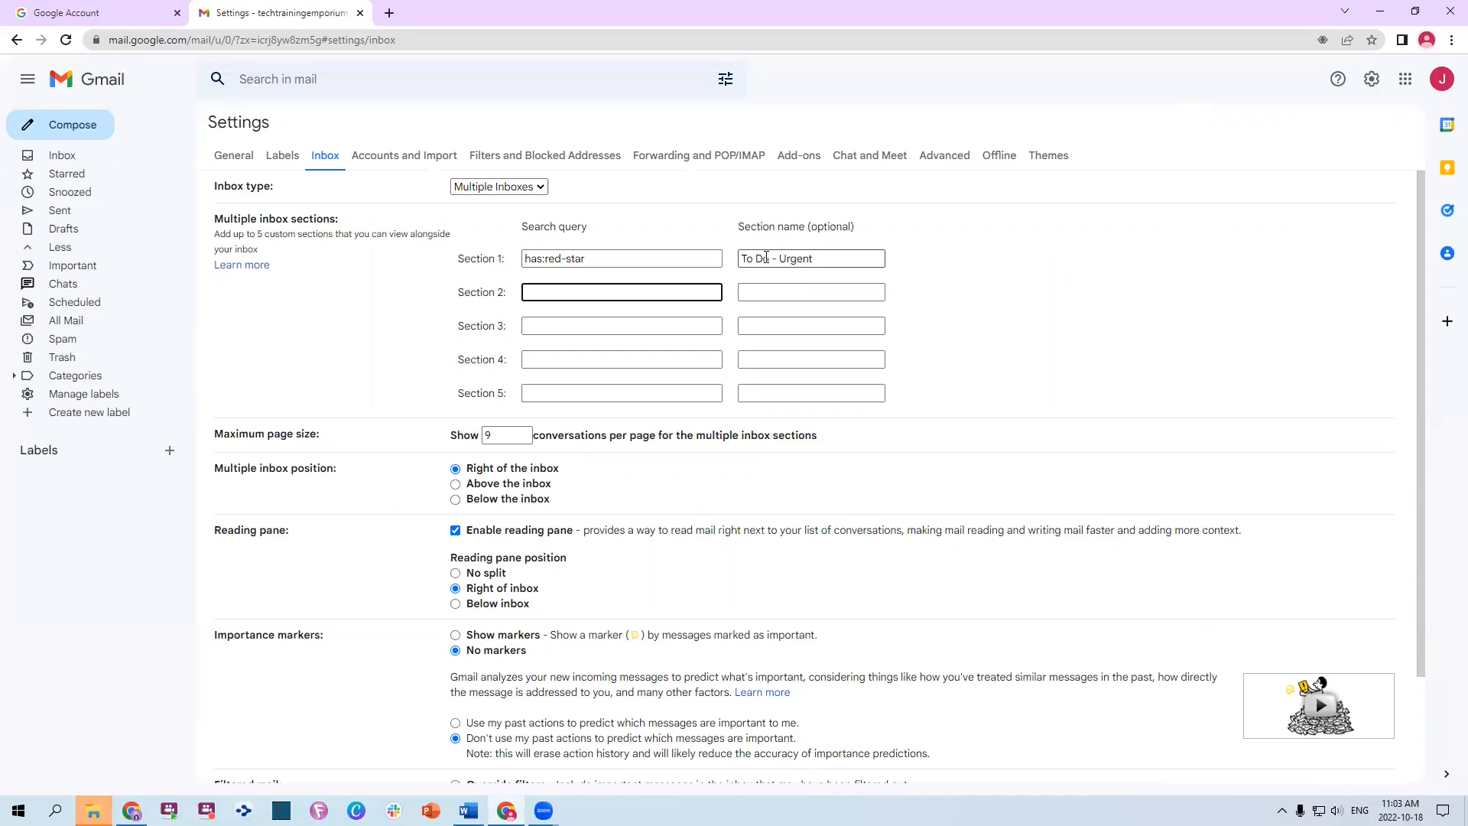
# Set Section 2 to has:orange-star named 'To Do - Important (Not Urgent)'
pyautogui.hotkey('alt', 'Tab')
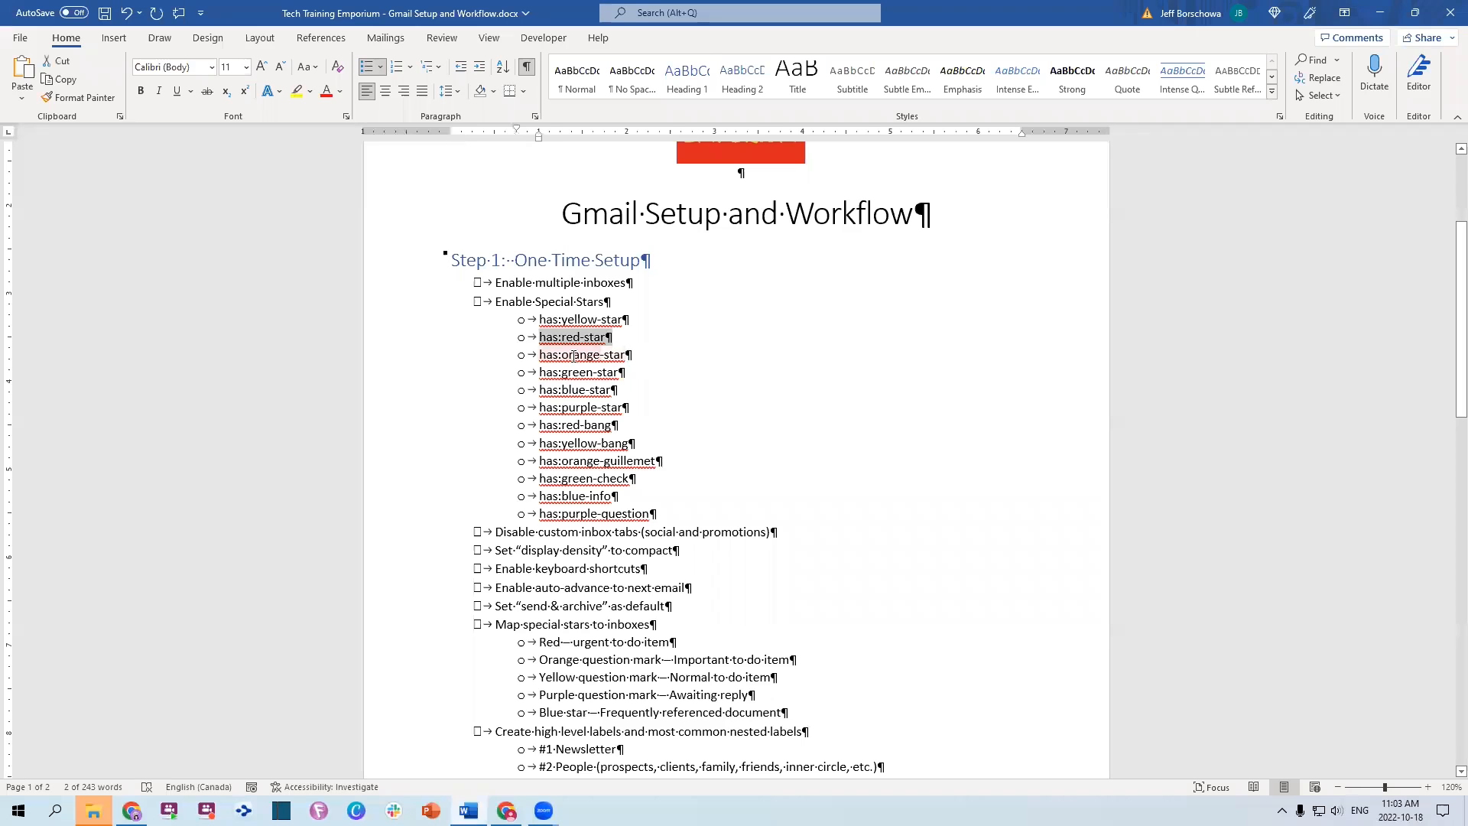
pyautogui.moveTo(539, 354); pyautogui.dragTo(618, 363)
pyautogui.hotkey('ctrl', 'c')
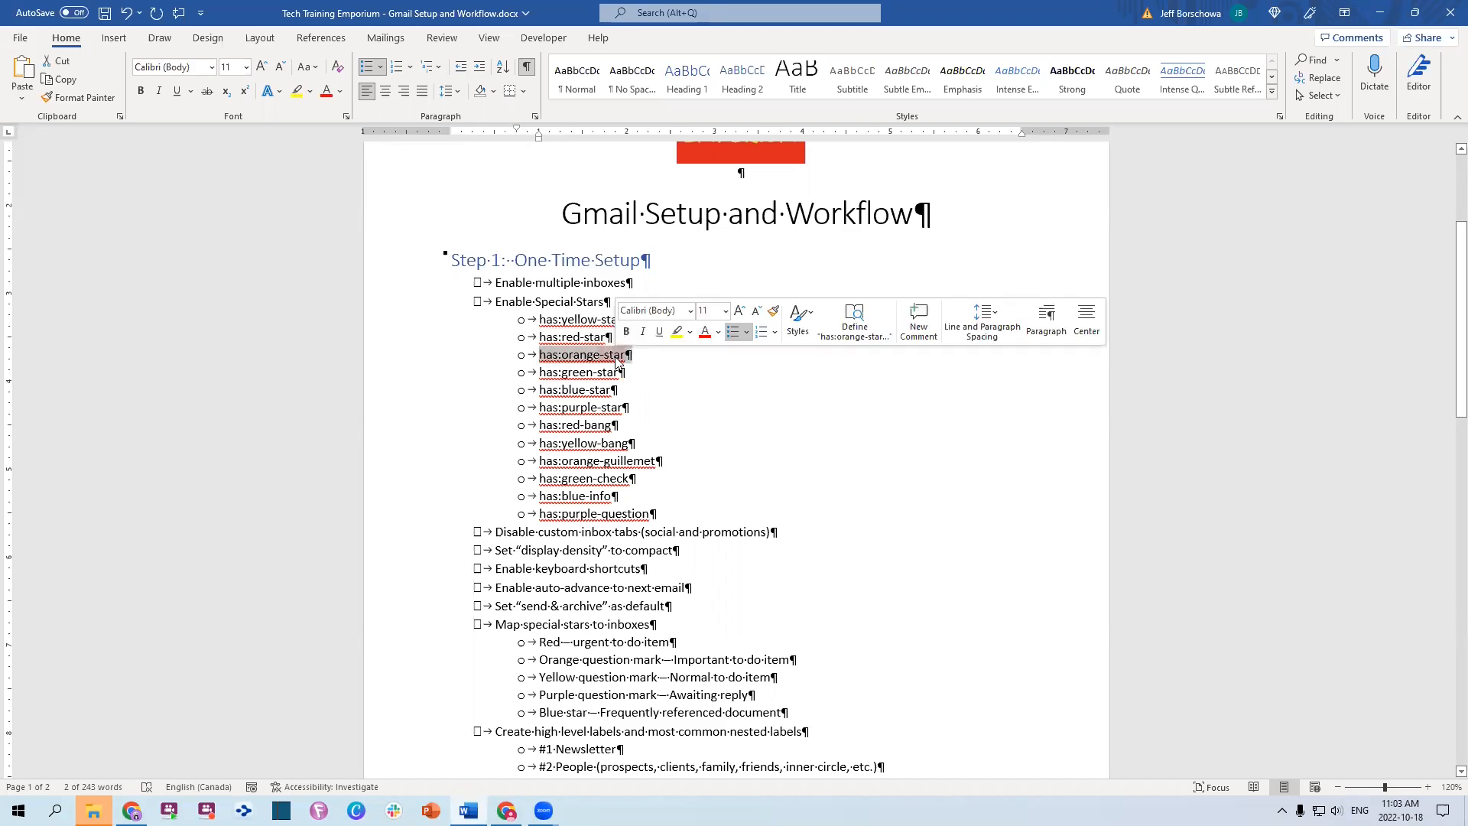
pyautogui.hotkey('alt', 'Tab')
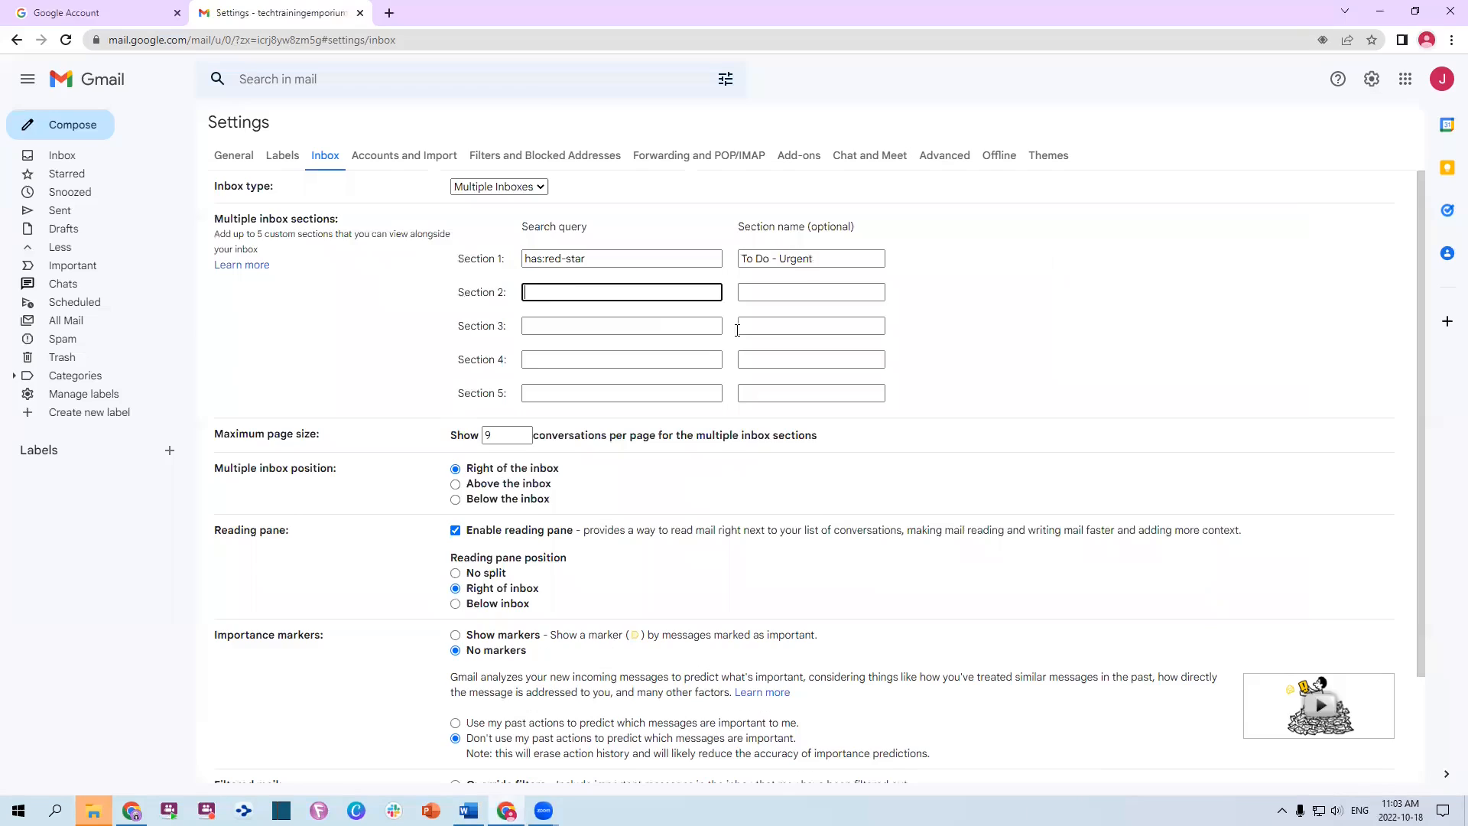
pyautogui.hotkey('ctrl', 'v')
pyautogui.click(790, 295)
pyautogui.write('To Do - Import')
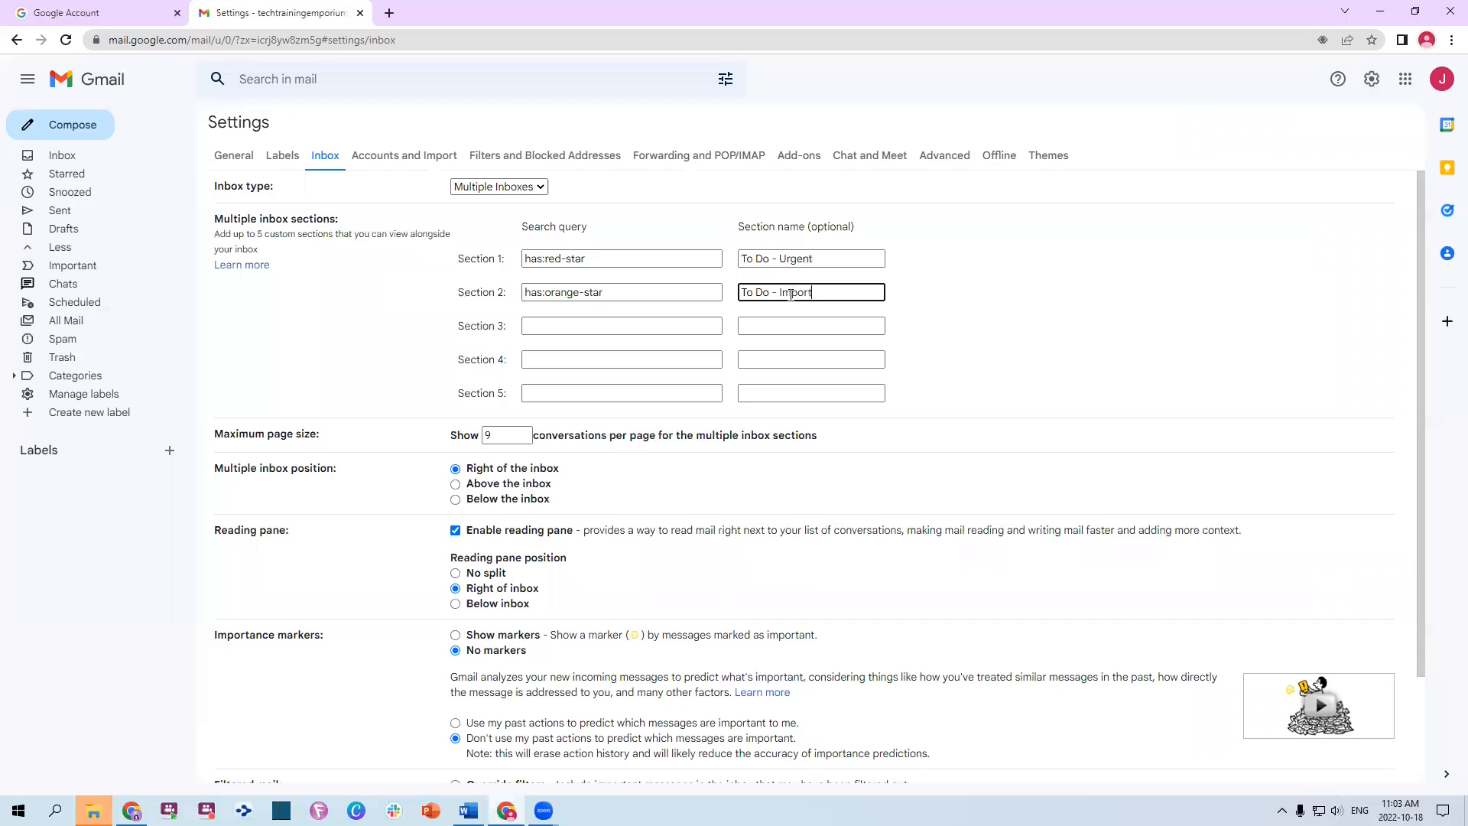
pyautogui.write('ant (Not Urgent)')
pyautogui.press('Tab')
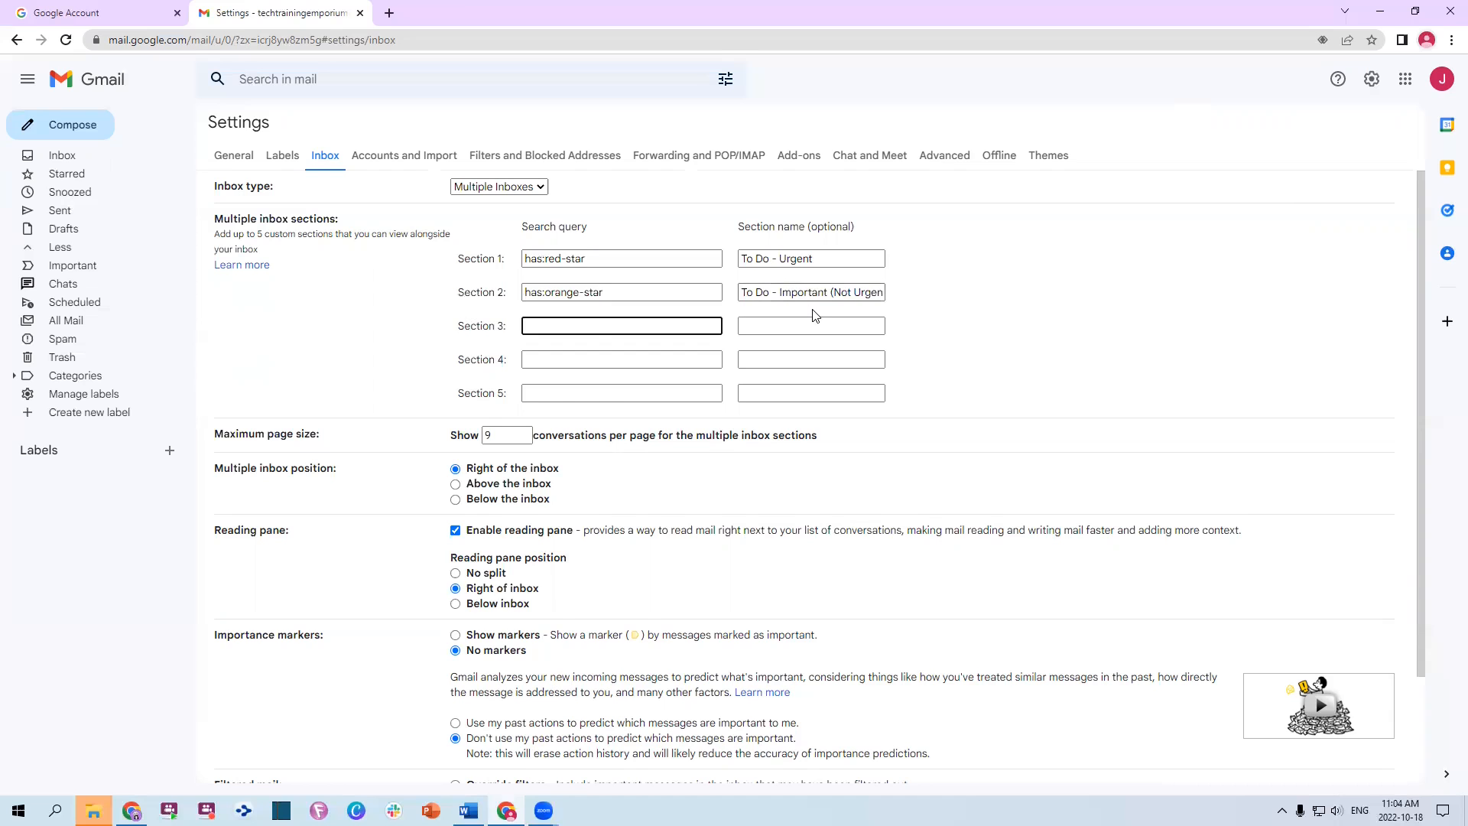
pyautogui.hotkey('alt', 'Tab')
pyautogui.moveTo(541, 320); pyautogui.dragTo(624, 322)
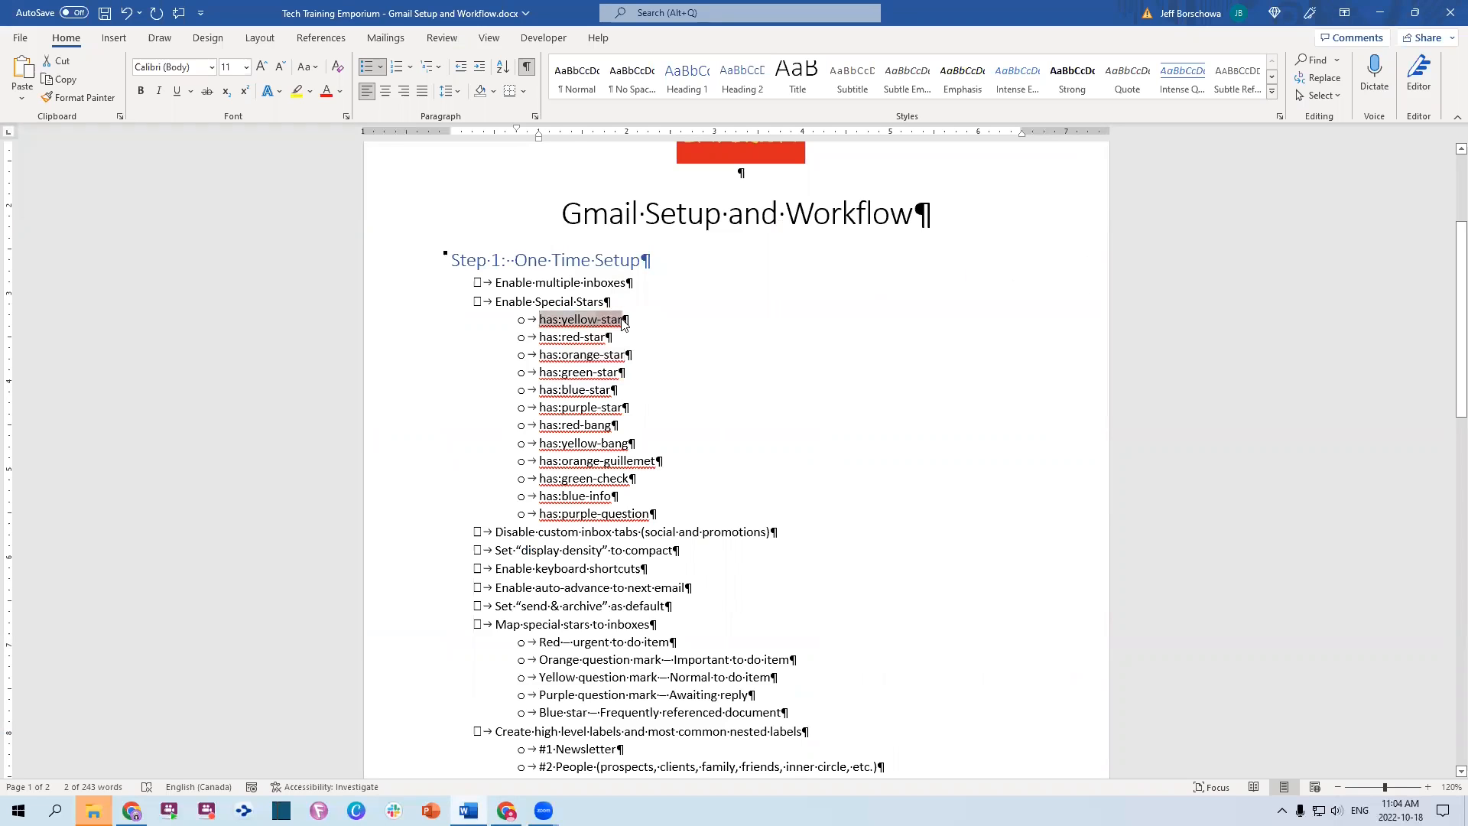
# Set Section 3 to has:yellow-star named 'To Do - Normal'
pyautogui.hotkey('ctrl', 'c')
pyautogui.hotkey('alt', 'Tab')
pyautogui.hotkey('ctrl', 'v')
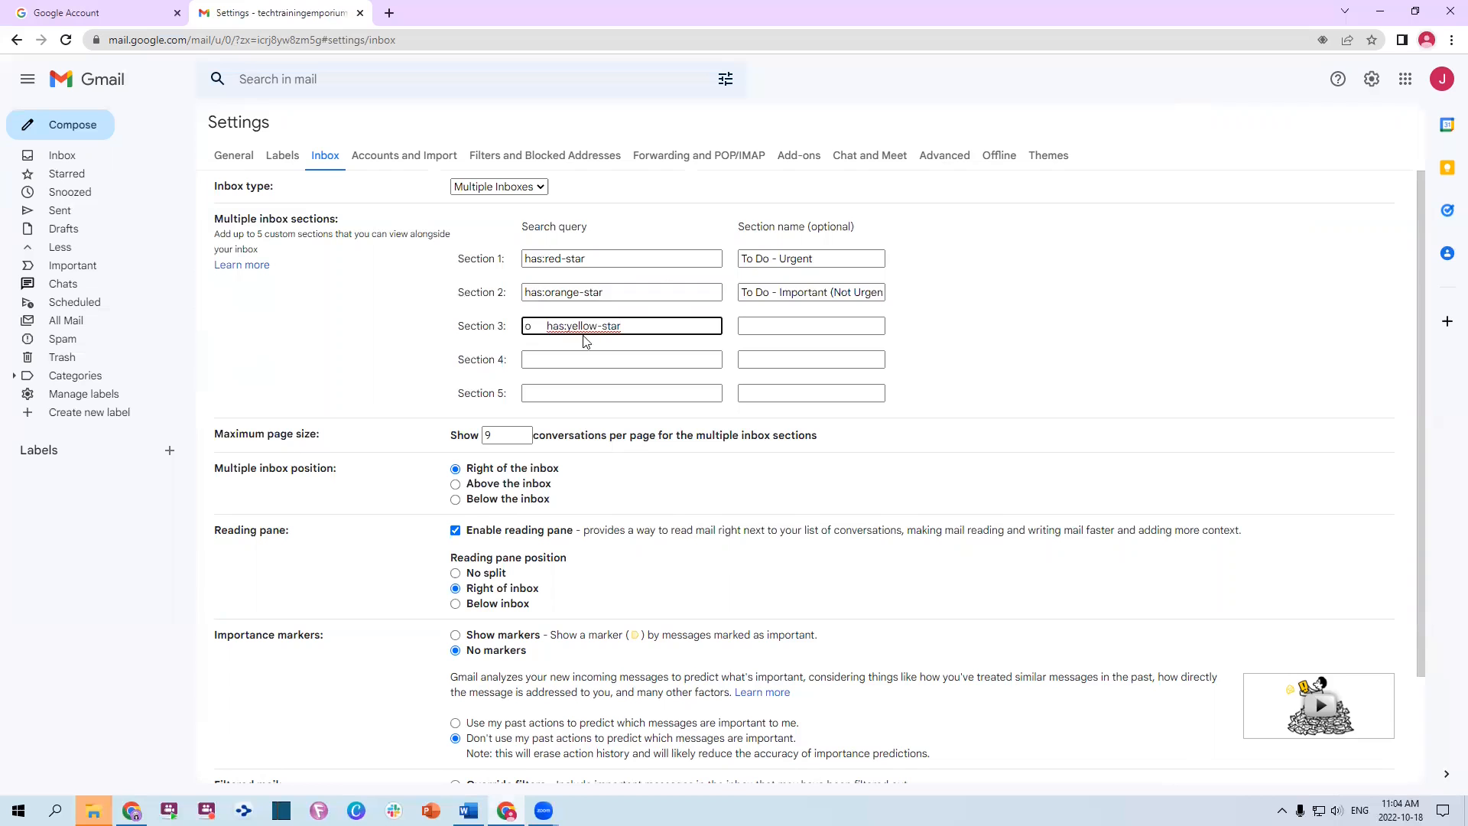
pyautogui.click(548, 327)
pyautogui.press('BackSpace')
pyautogui.press('BackSpace')
pyautogui.click(757, 326)
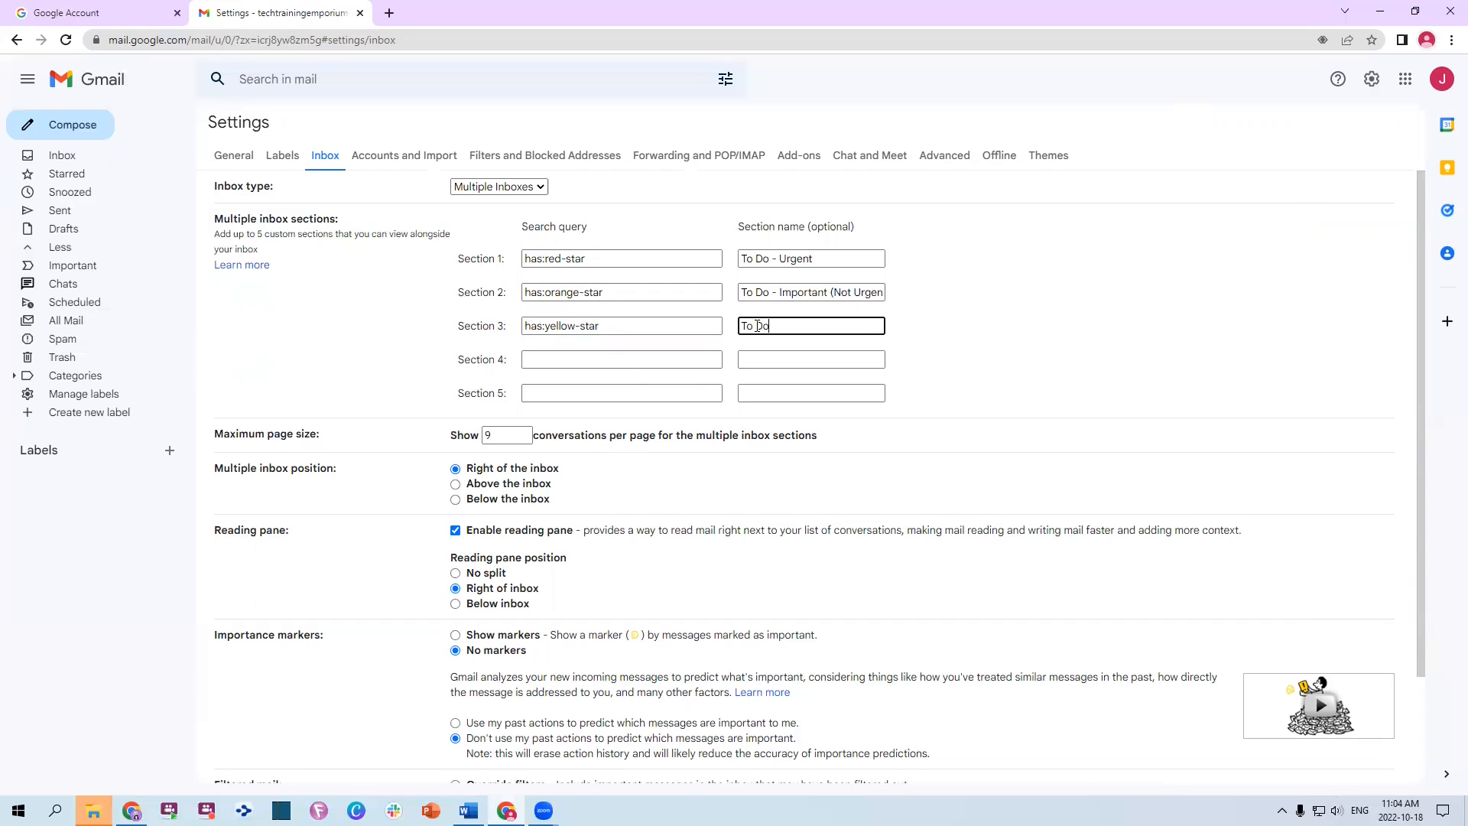
pyautogui.write('To Do - Normal,')
pyautogui.press('Tab')
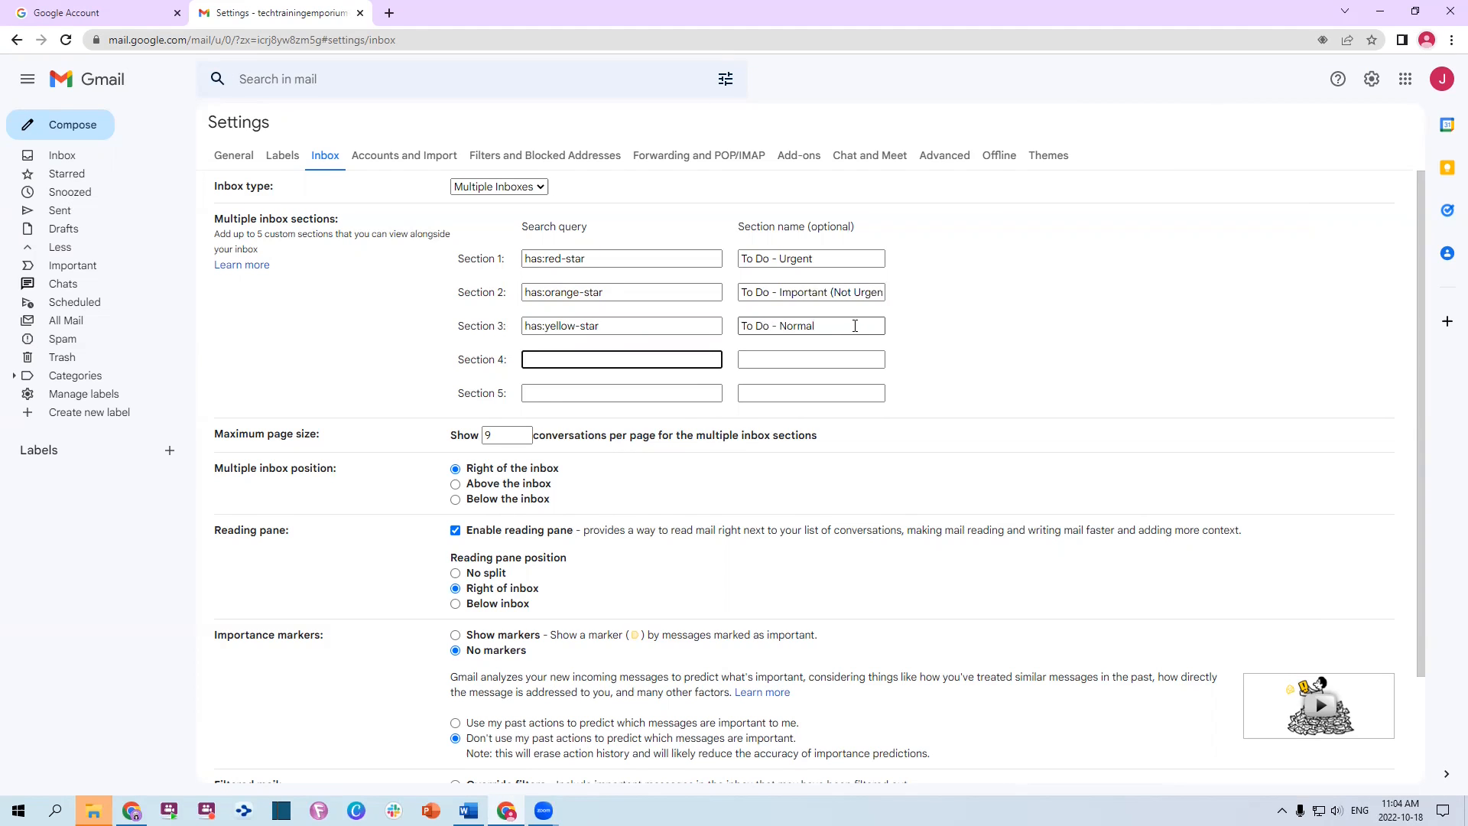
# Set Section 4 to has:purple-star named 'Awaiting Response'
pyautogui.hotkey('alt', 'Tab')
pyautogui.moveTo(541, 407); pyautogui.dragTo(624, 410)
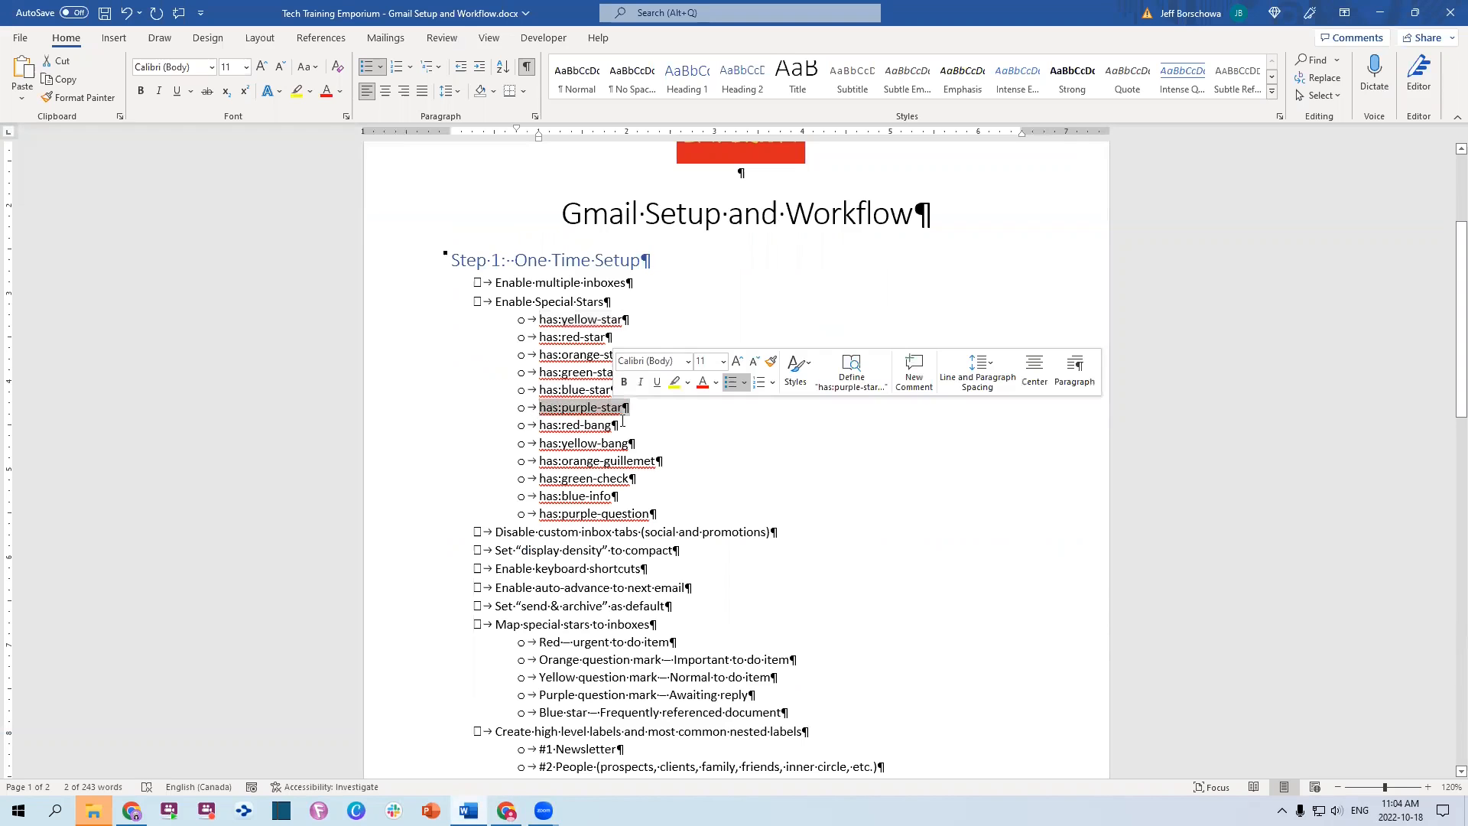
pyautogui.hotkey('shift', 'Left')
pyautogui.hotkey('alt', 'Tab')
pyautogui.hotkey('ctrl', 'v')
pyautogui.moveTo(547, 360); pyautogui.dragTo(386, 371)
pyautogui.press('BackSpace')
pyautogui.click(782, 356)
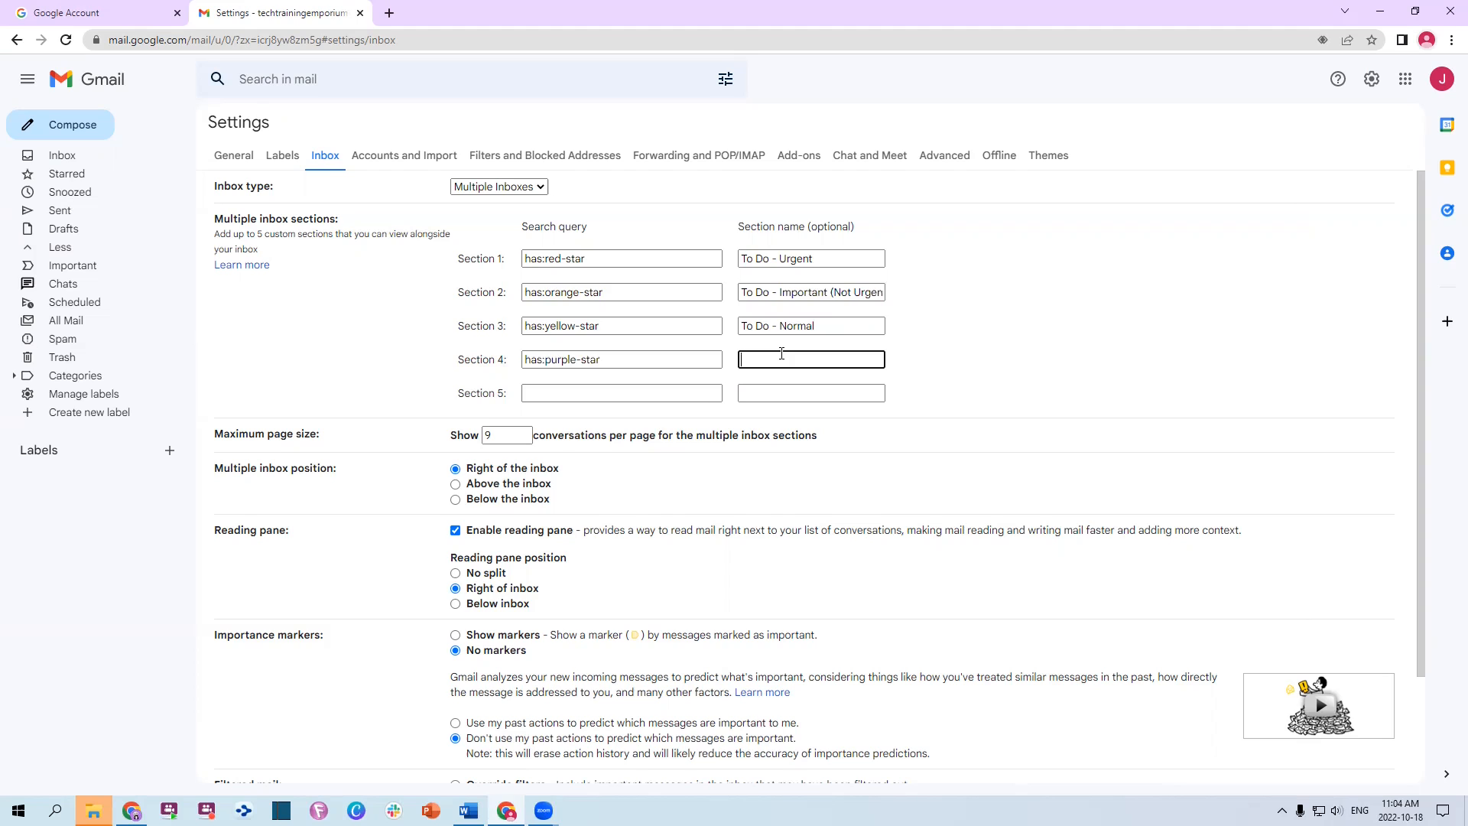
pyautogui.write('Awaiting Respon')
pyautogui.press('Tab')
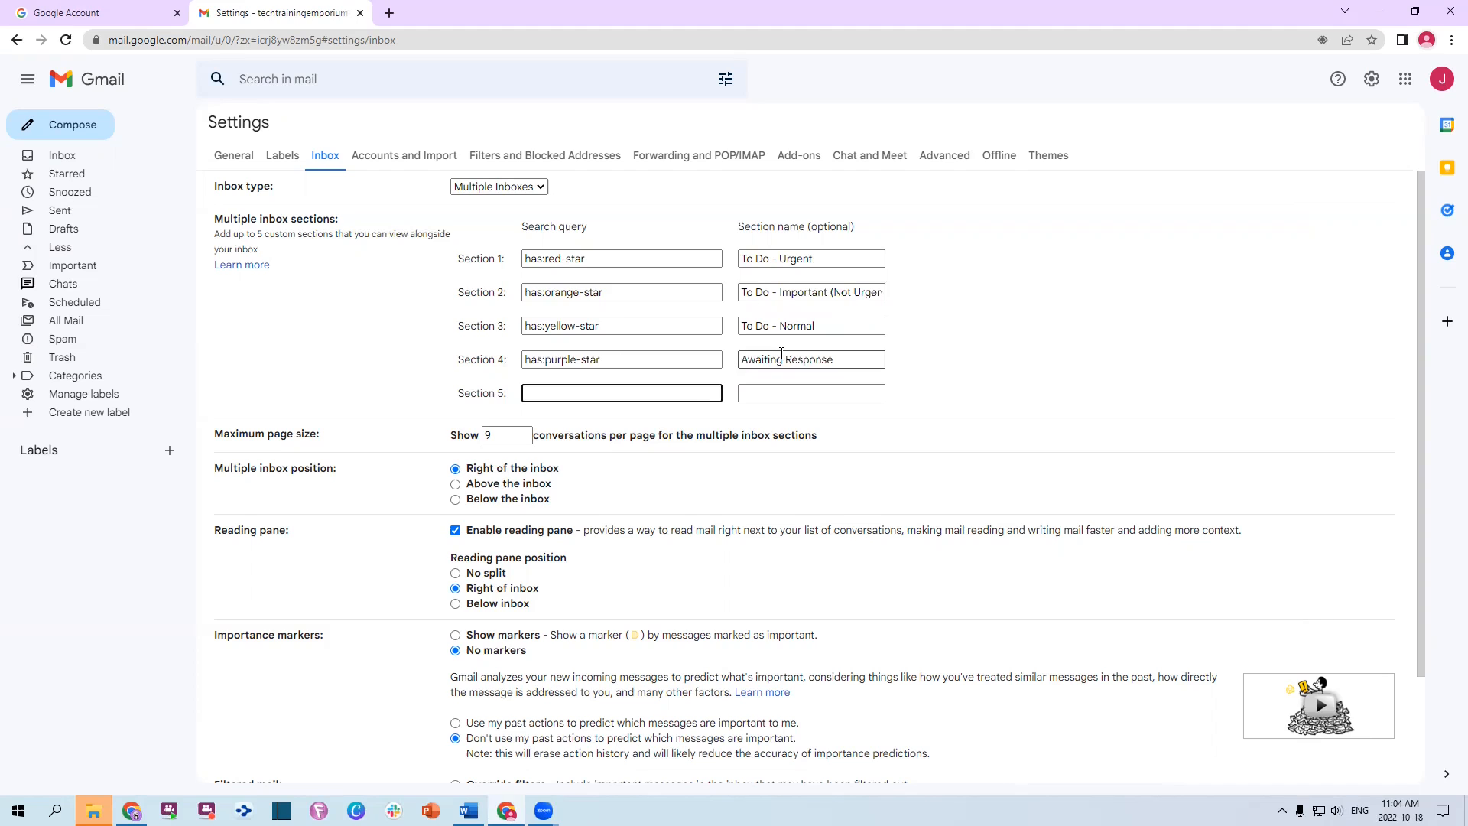
# Paste has:blue-info from the Word notes into Section 5's query, removing the stray 'o'
pyautogui.hotkey('alt', 'Tab')
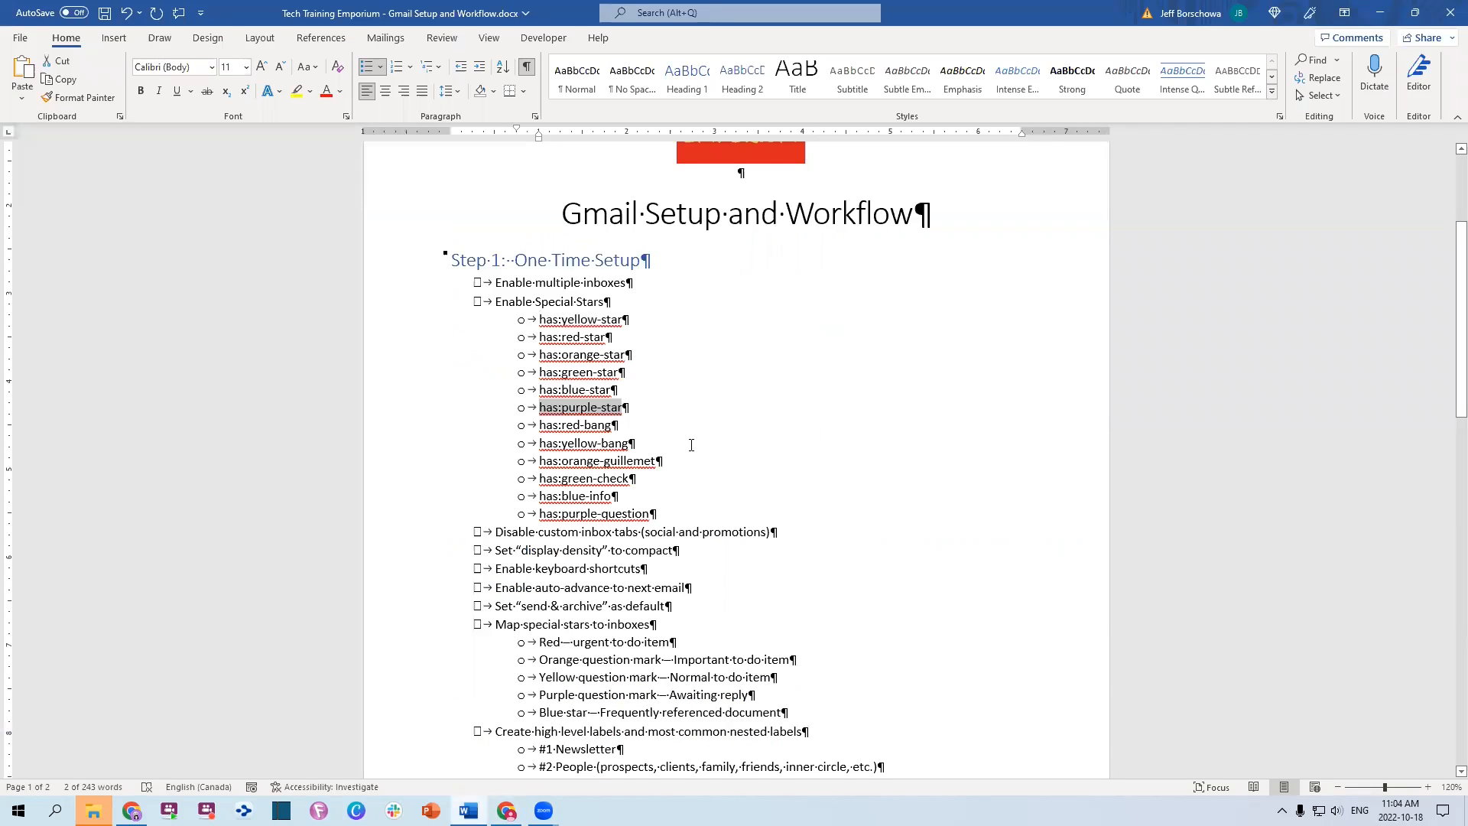
pyautogui.click(542, 478)
pyautogui.click(695, 493)
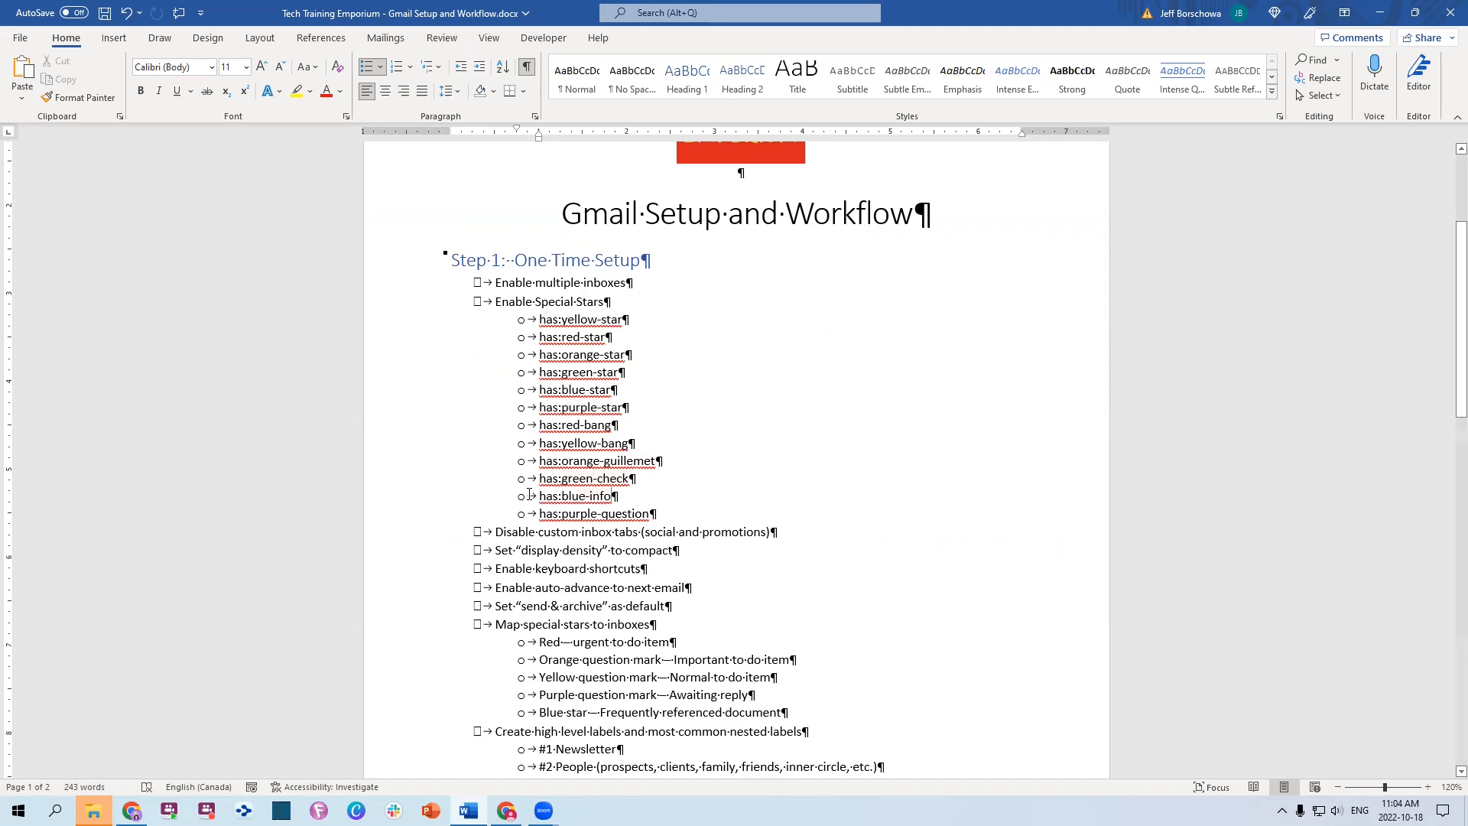
pyautogui.moveTo(541, 495); pyautogui.dragTo(612, 498)
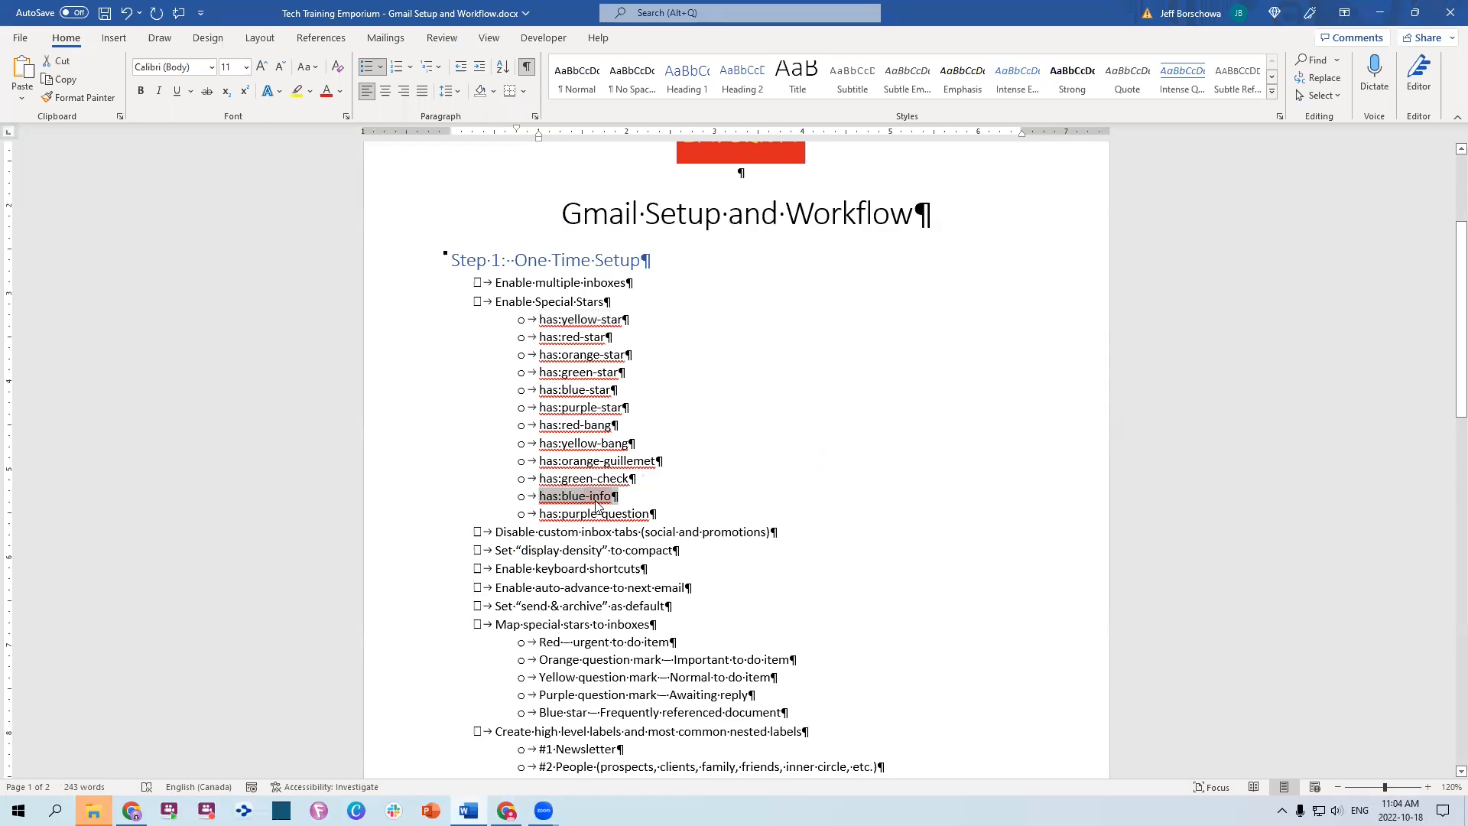
pyautogui.hotkey('ctrl', 'c')
pyautogui.hotkey('alt', 'Tab')
pyautogui.hotkey('ctrl', 'v')
pyautogui.press('BackSpace')
pyautogui.press('BackSpace')
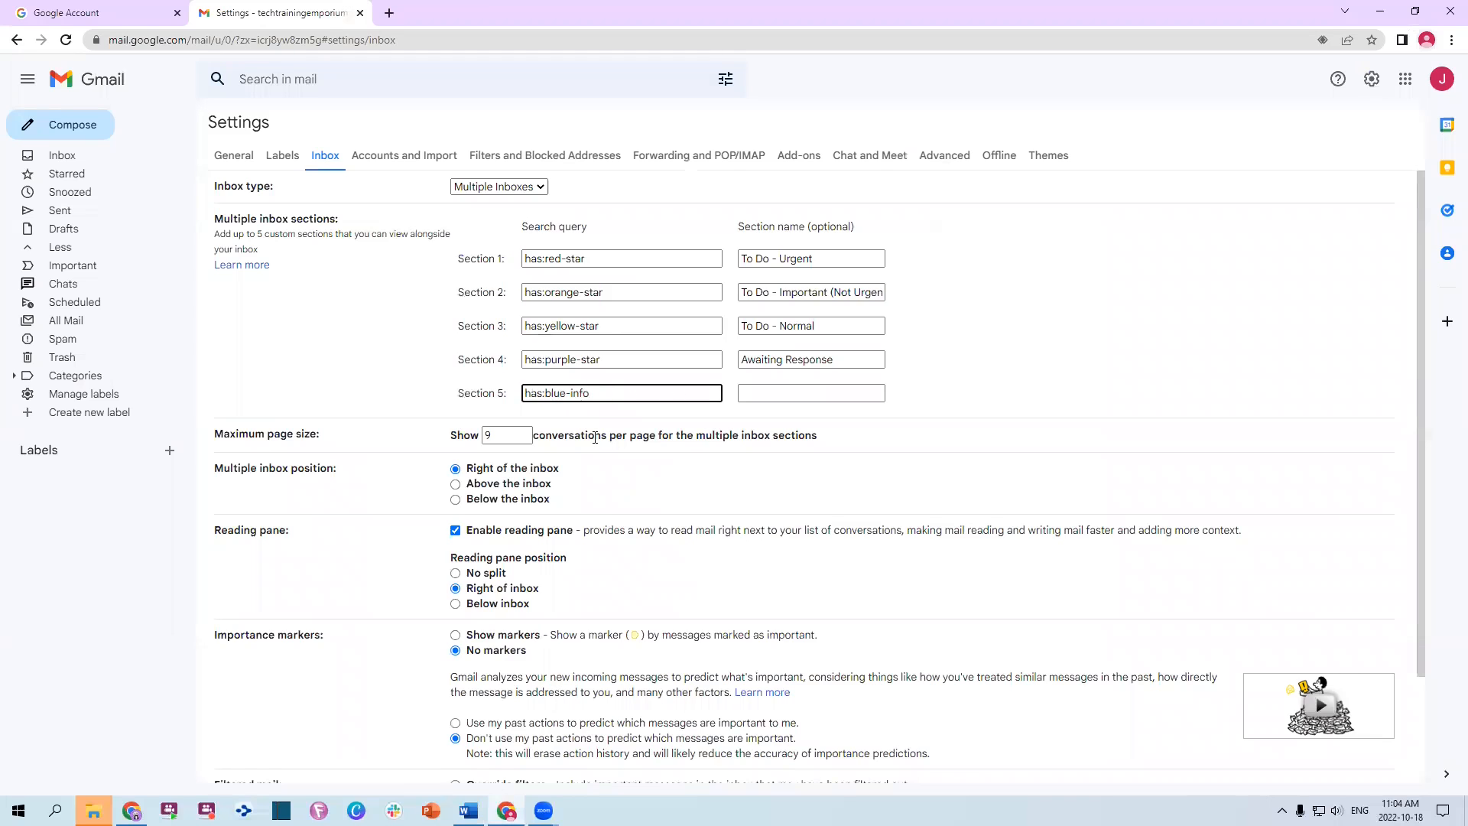
# Name Section 5 'Frequent Reference', put the reading pane below the inbox, use past actions, and save
pyautogui.click(758, 390)
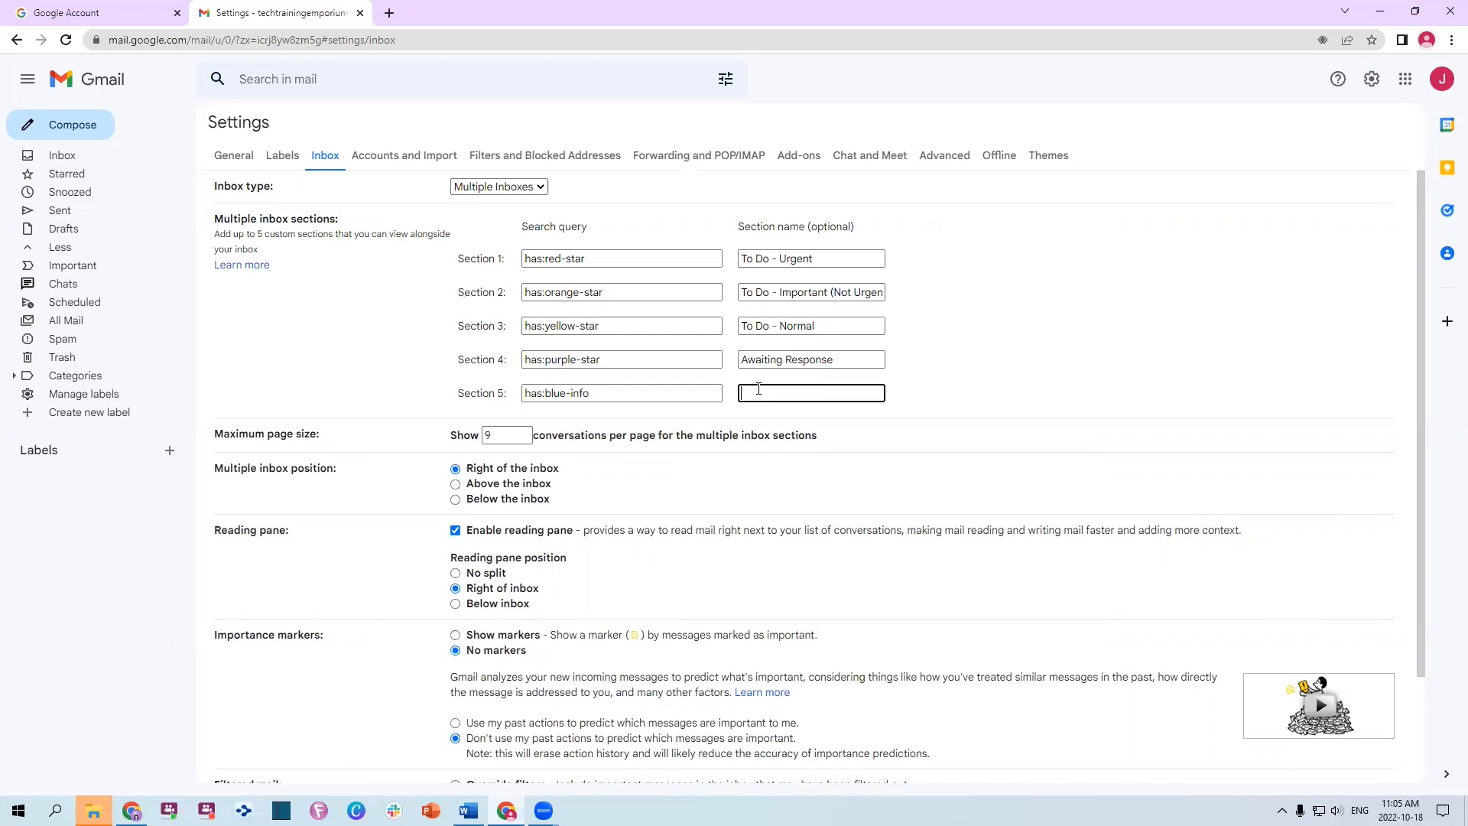
pyautogui.write('Frequent Reference')
pyautogui.scroll(-3, 531, 254)
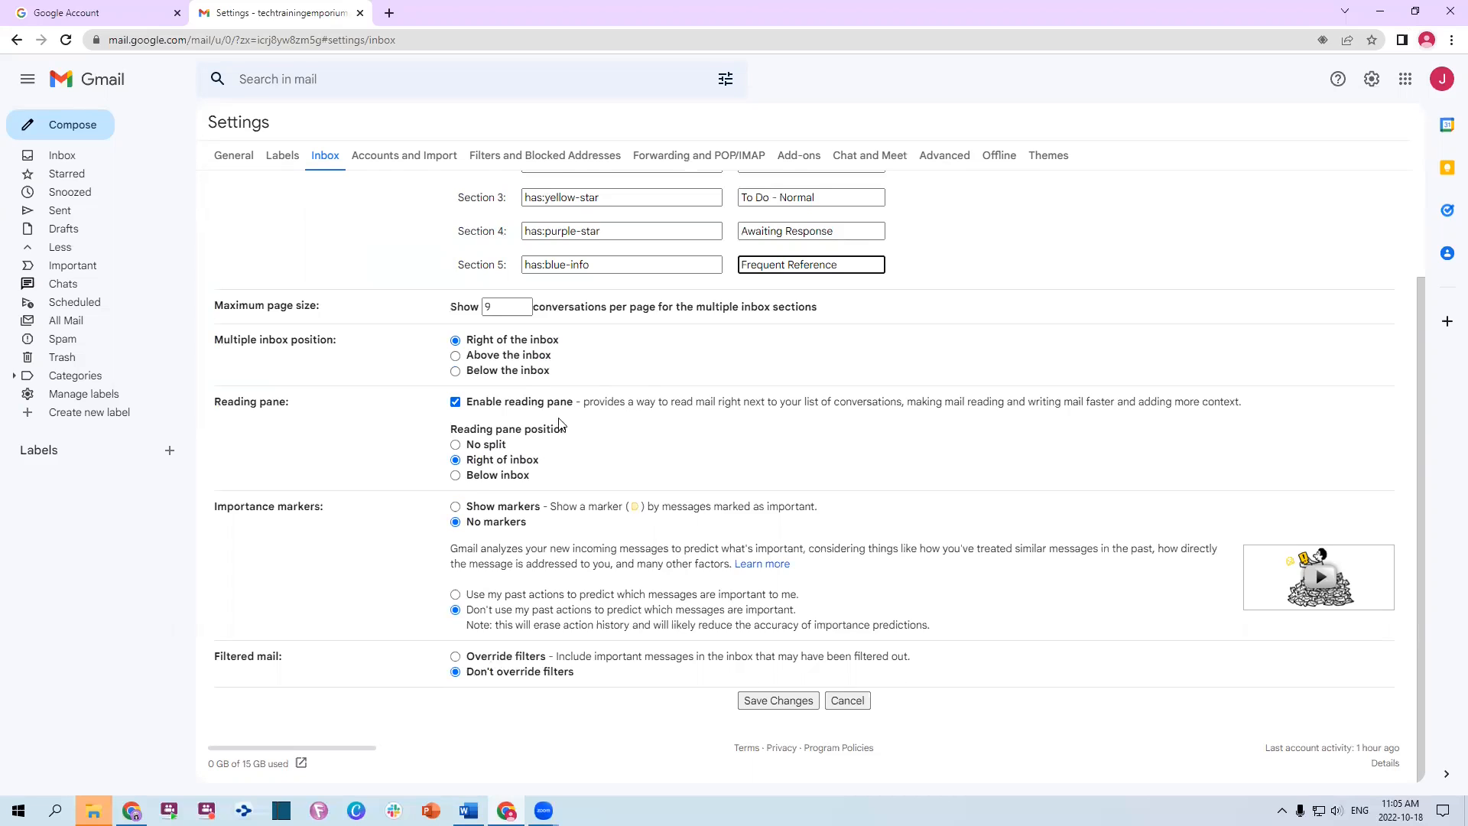
pyautogui.click(490, 477)
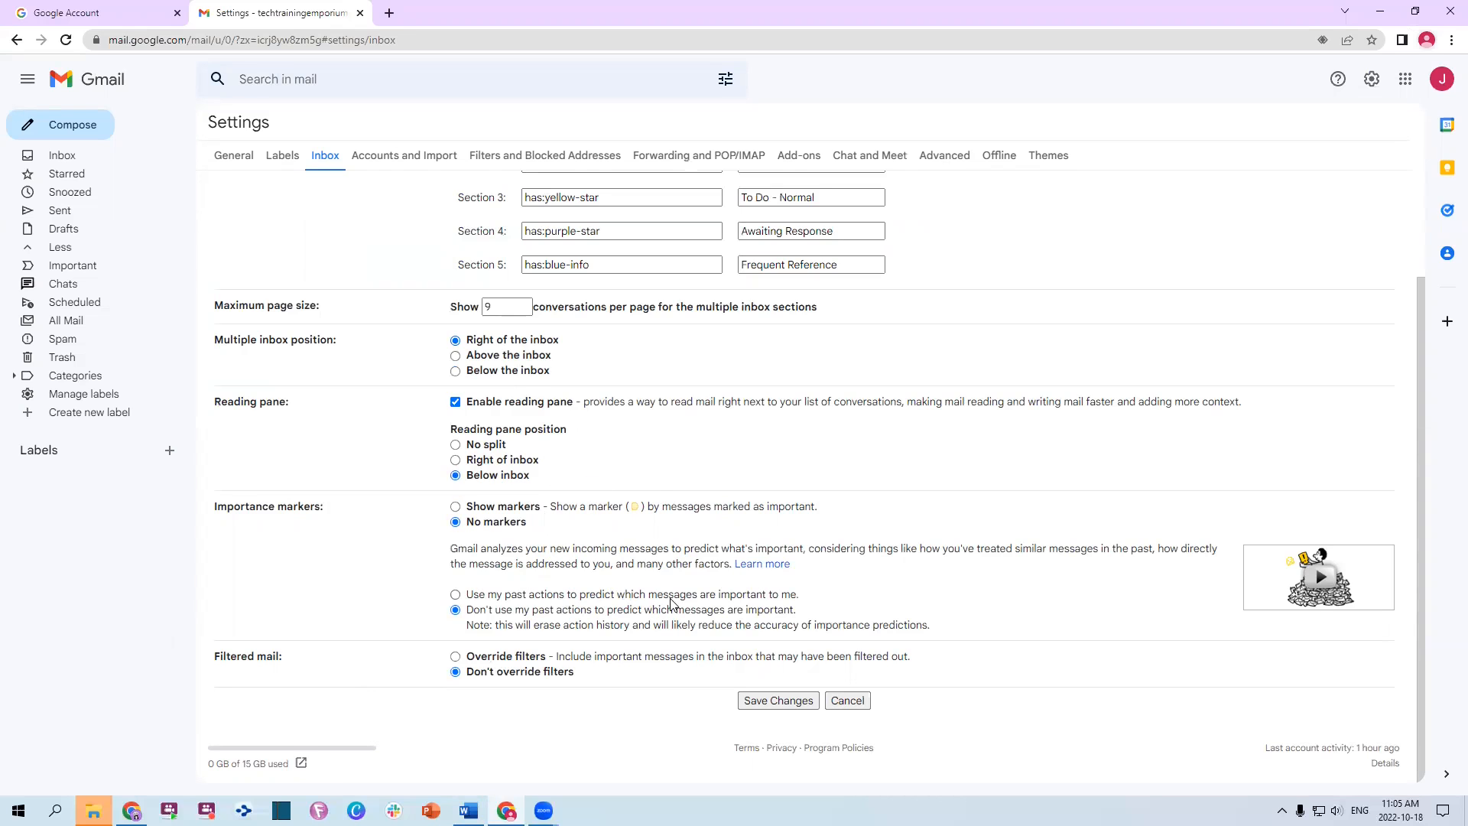
pyautogui.click(456, 596)
pyautogui.click(772, 702)
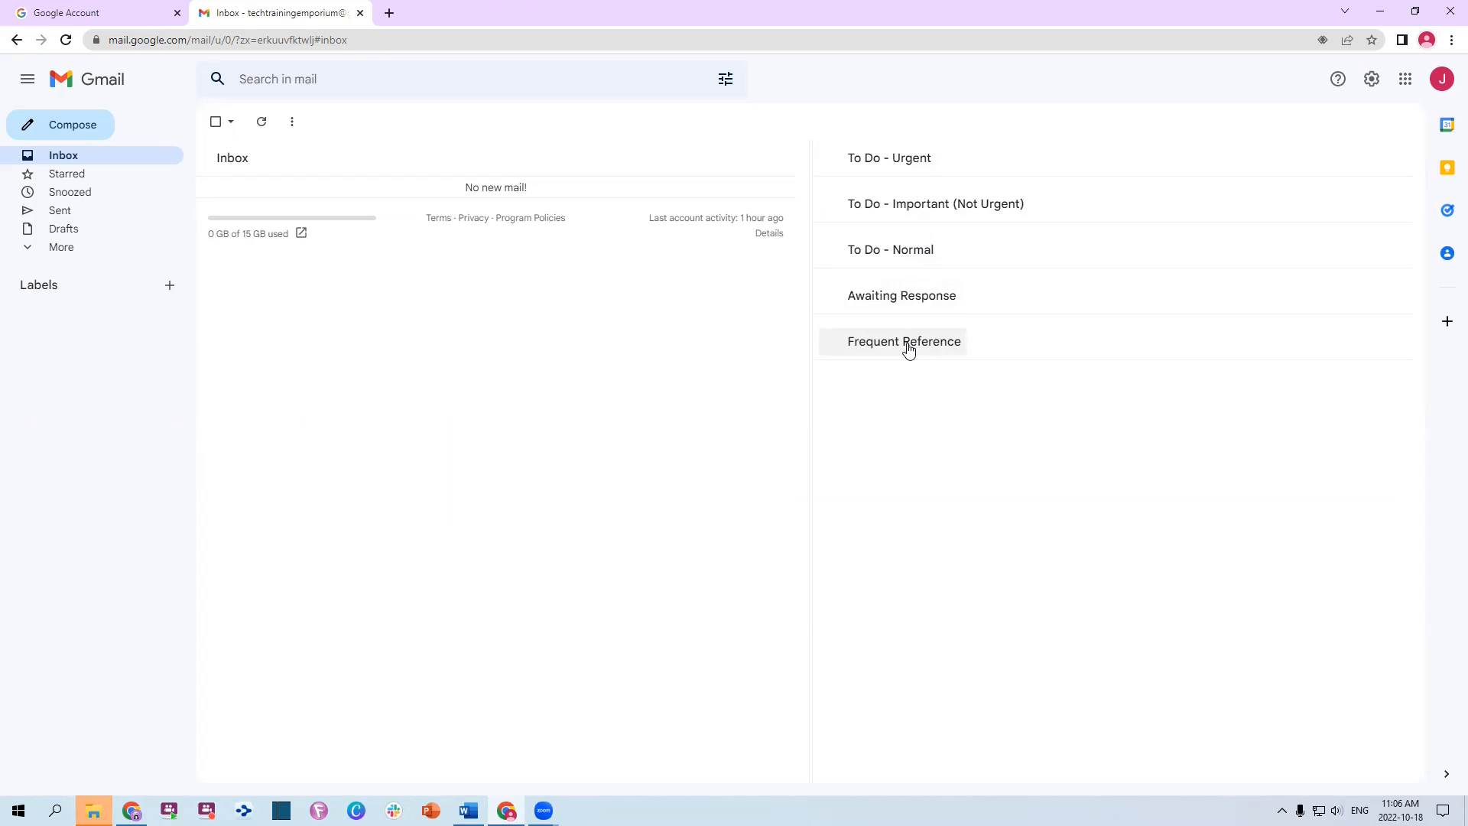
# Leave the reloaded five-section inbox and switch to the Word workflow document
pyautogui.hotkey('alt', 'Tab')
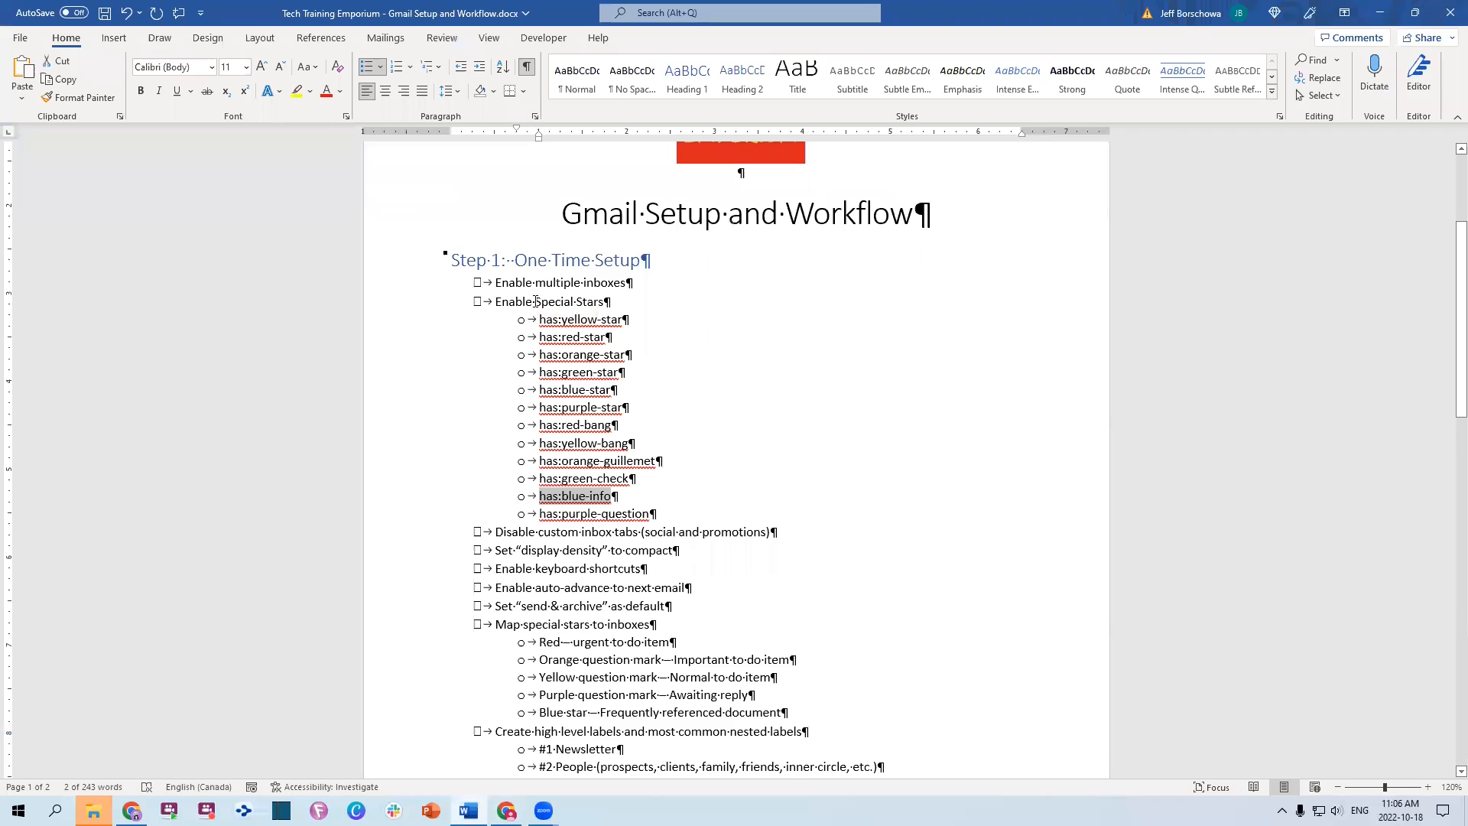
# Highlight the auto-advance and send & archive checklist items in Word, then return to Gmail
pyautogui.scroll(-4, 535, 301)
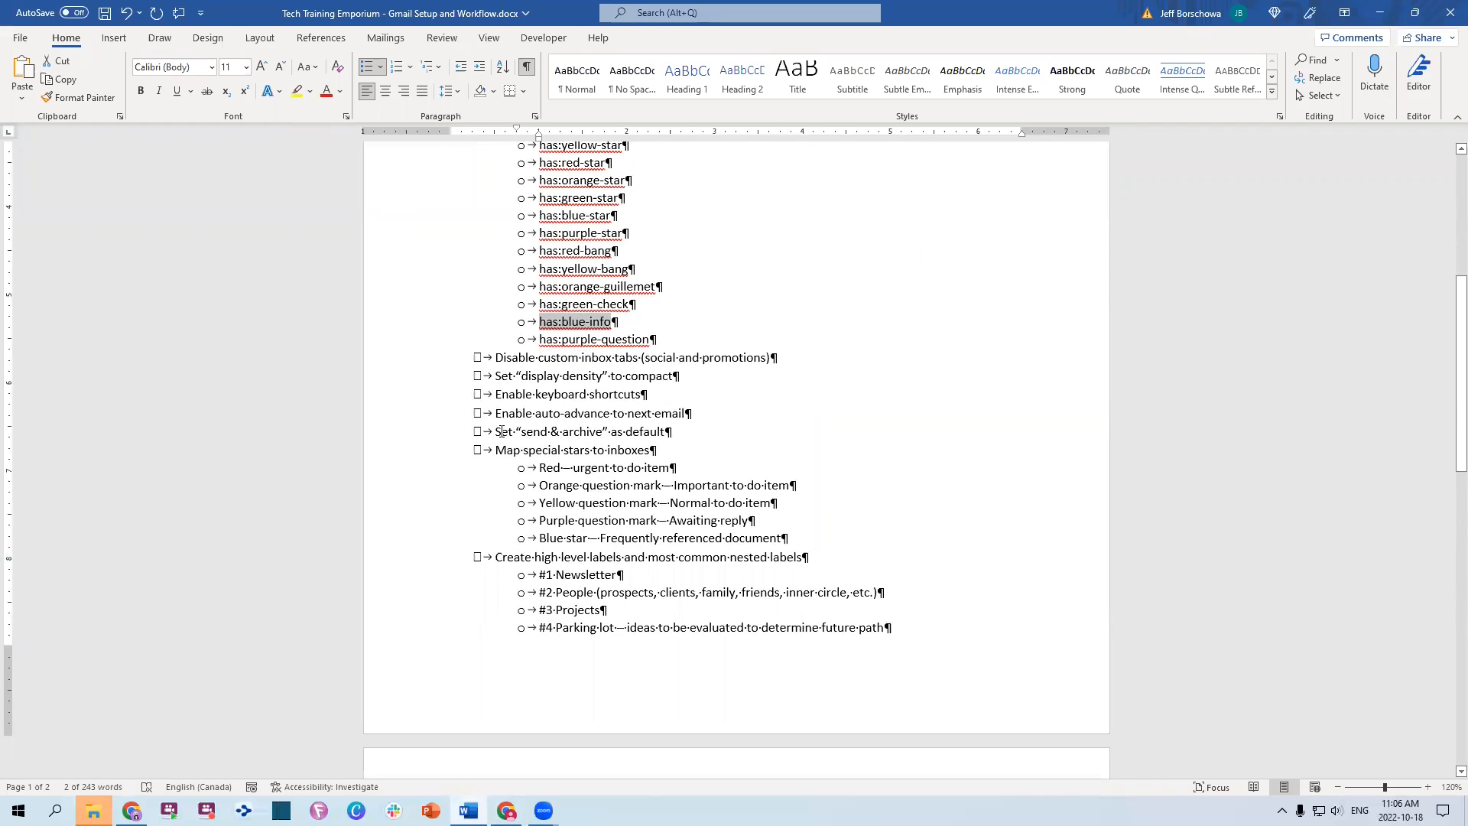
pyautogui.moveTo(496, 412); pyautogui.dragTo(673, 435)
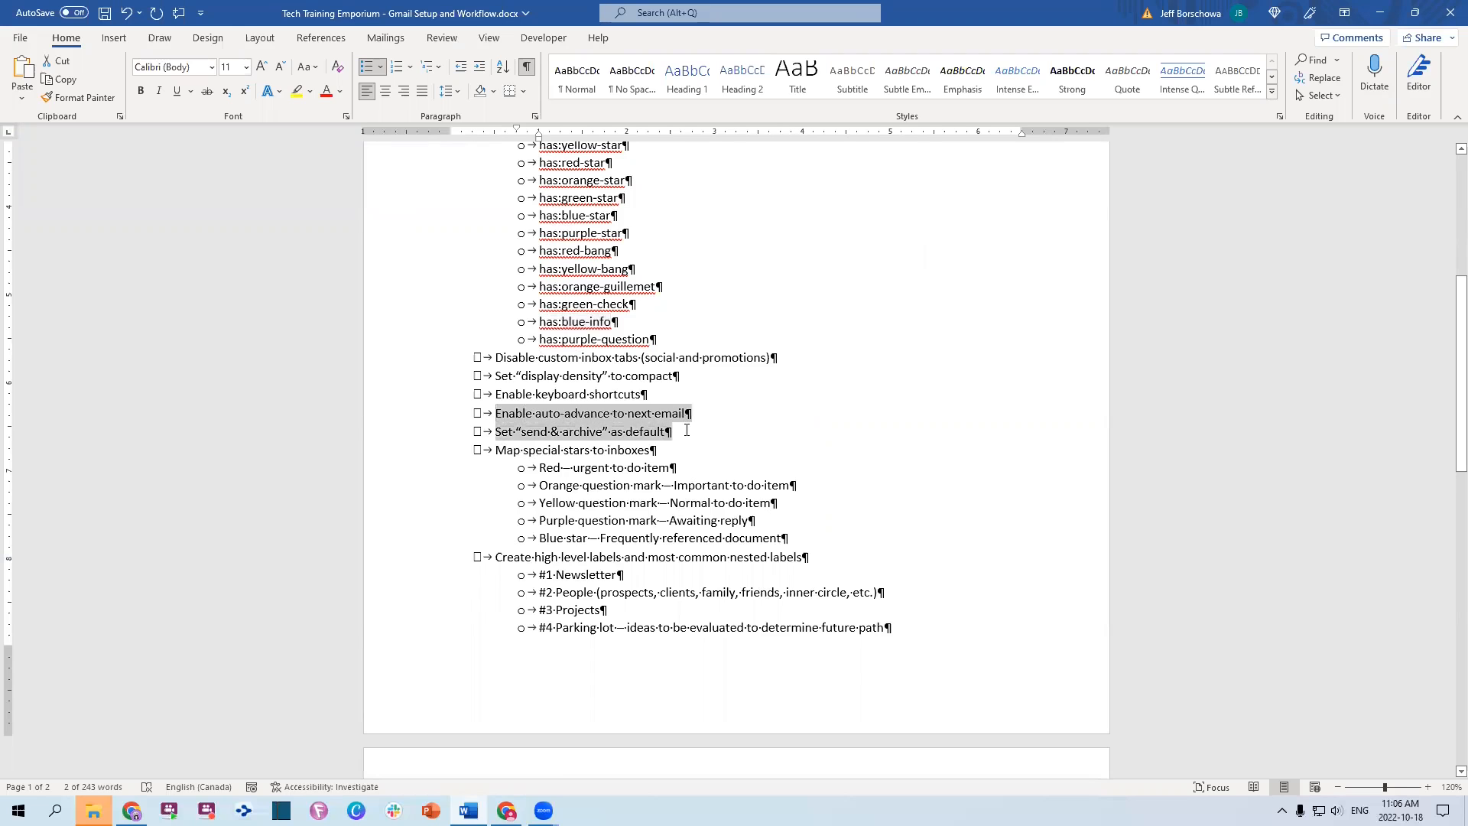
pyautogui.hotkey('alt', 'Tab')
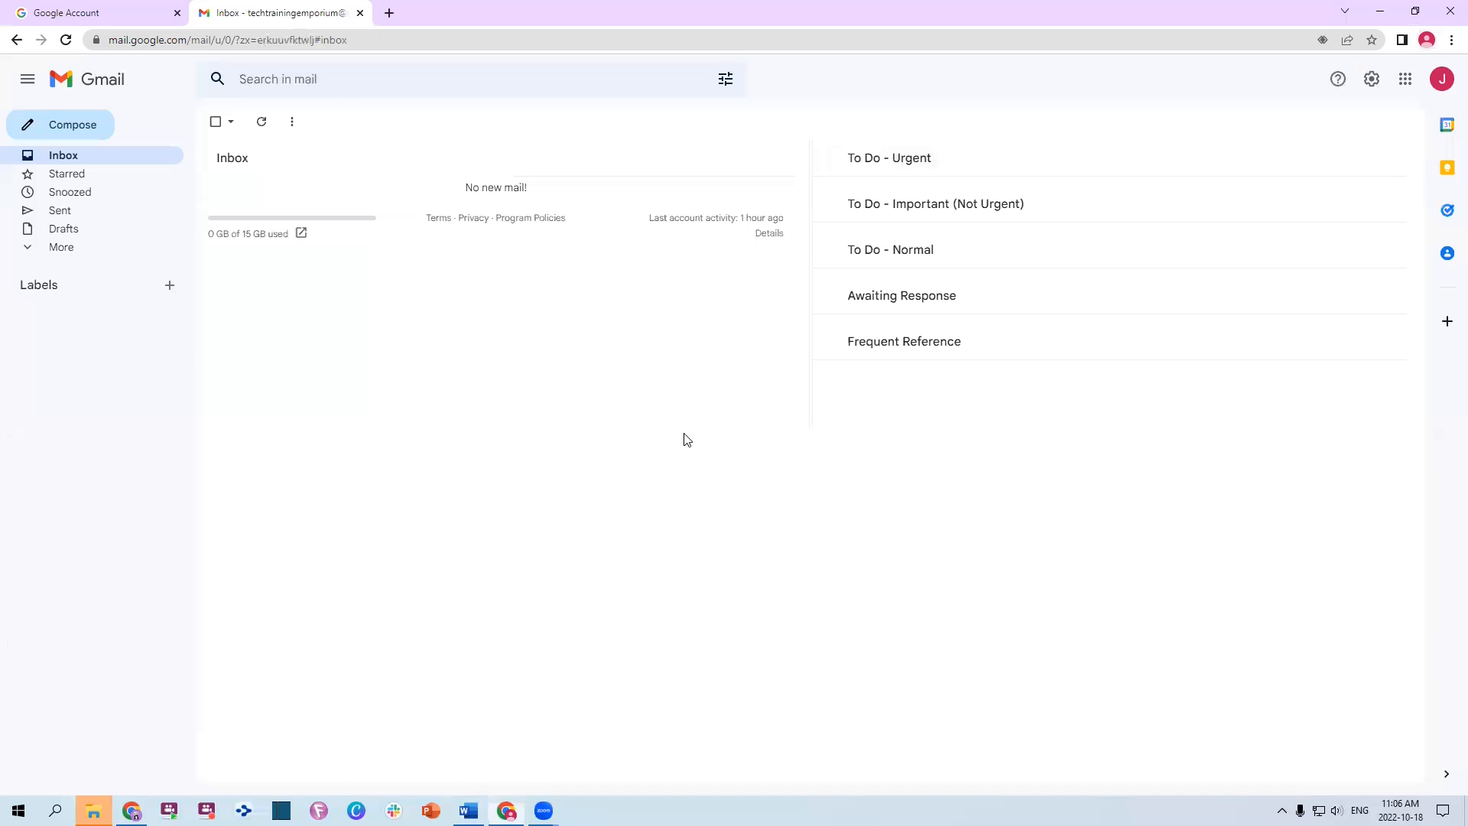
pyautogui.click(1372, 79)
# In all settings, show the 'Send & Archive' button in replies
pyautogui.click(1307, 161)
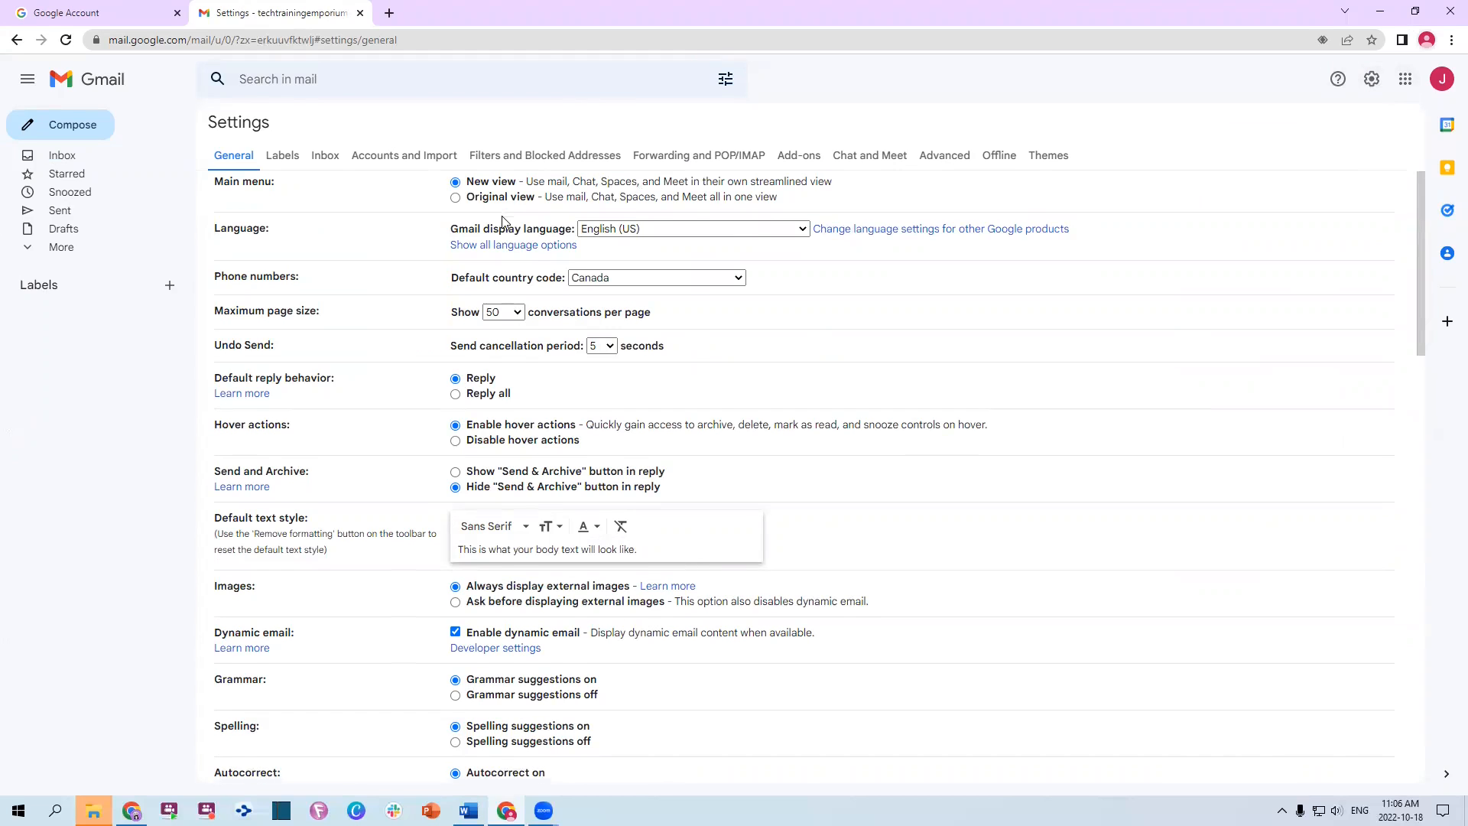
pyautogui.scroll(-1, 600, 340)
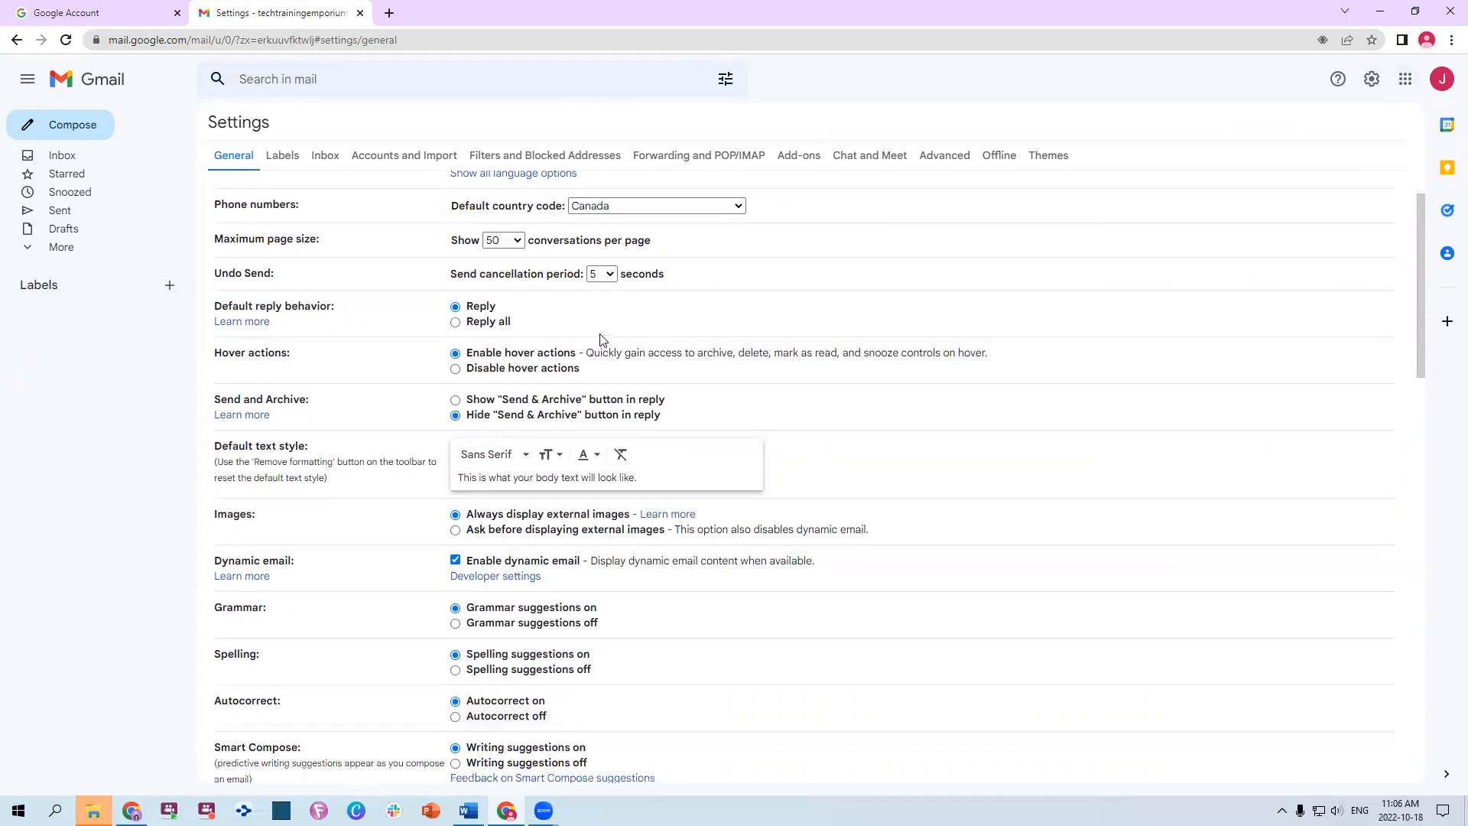
pyautogui.click(564, 403)
# Turn on Enable experimental access in the General settings
pyautogui.scroll(-2, 928, 436)
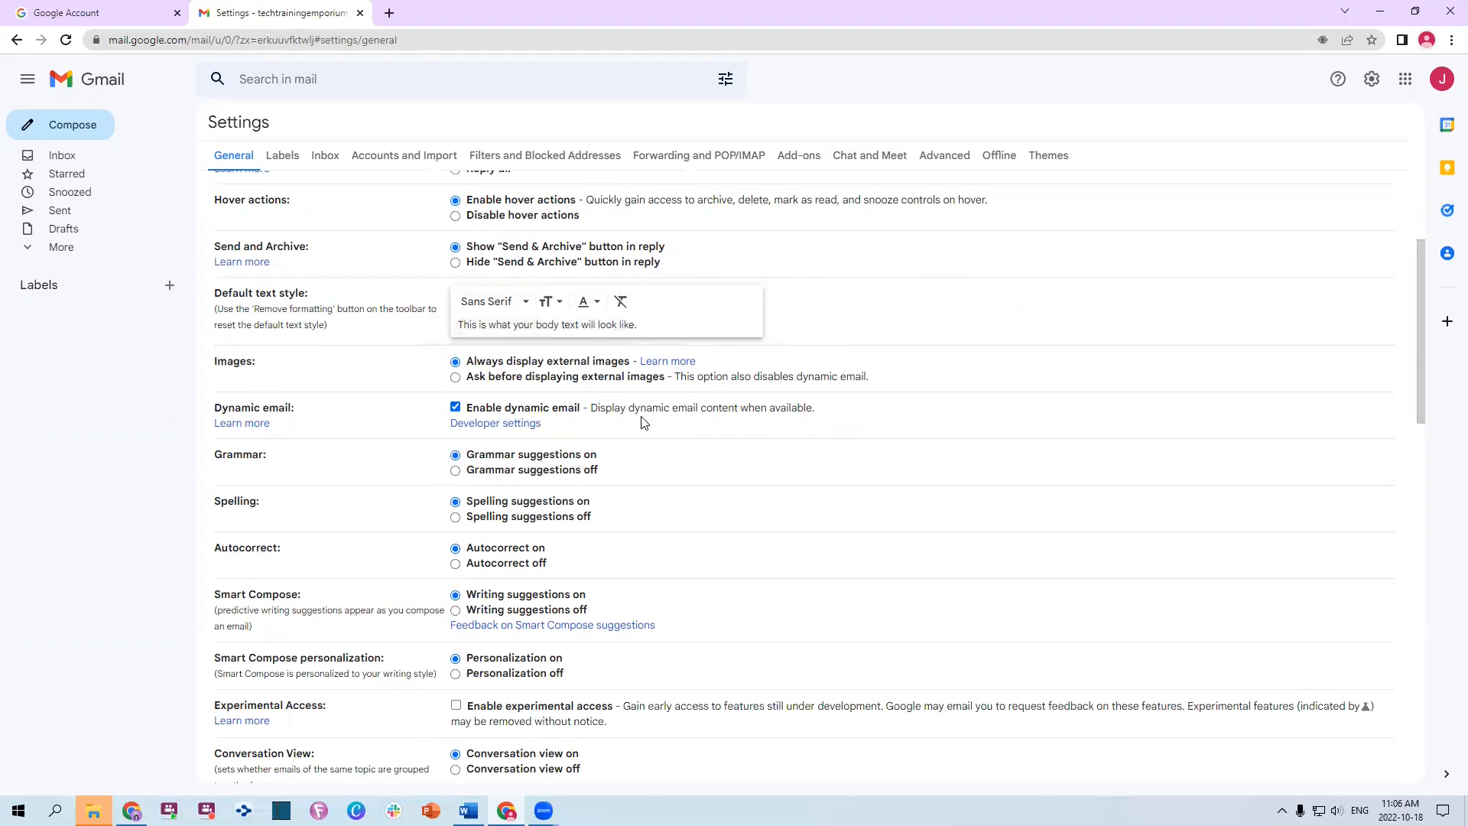
pyautogui.scroll(-1, 505, 386)
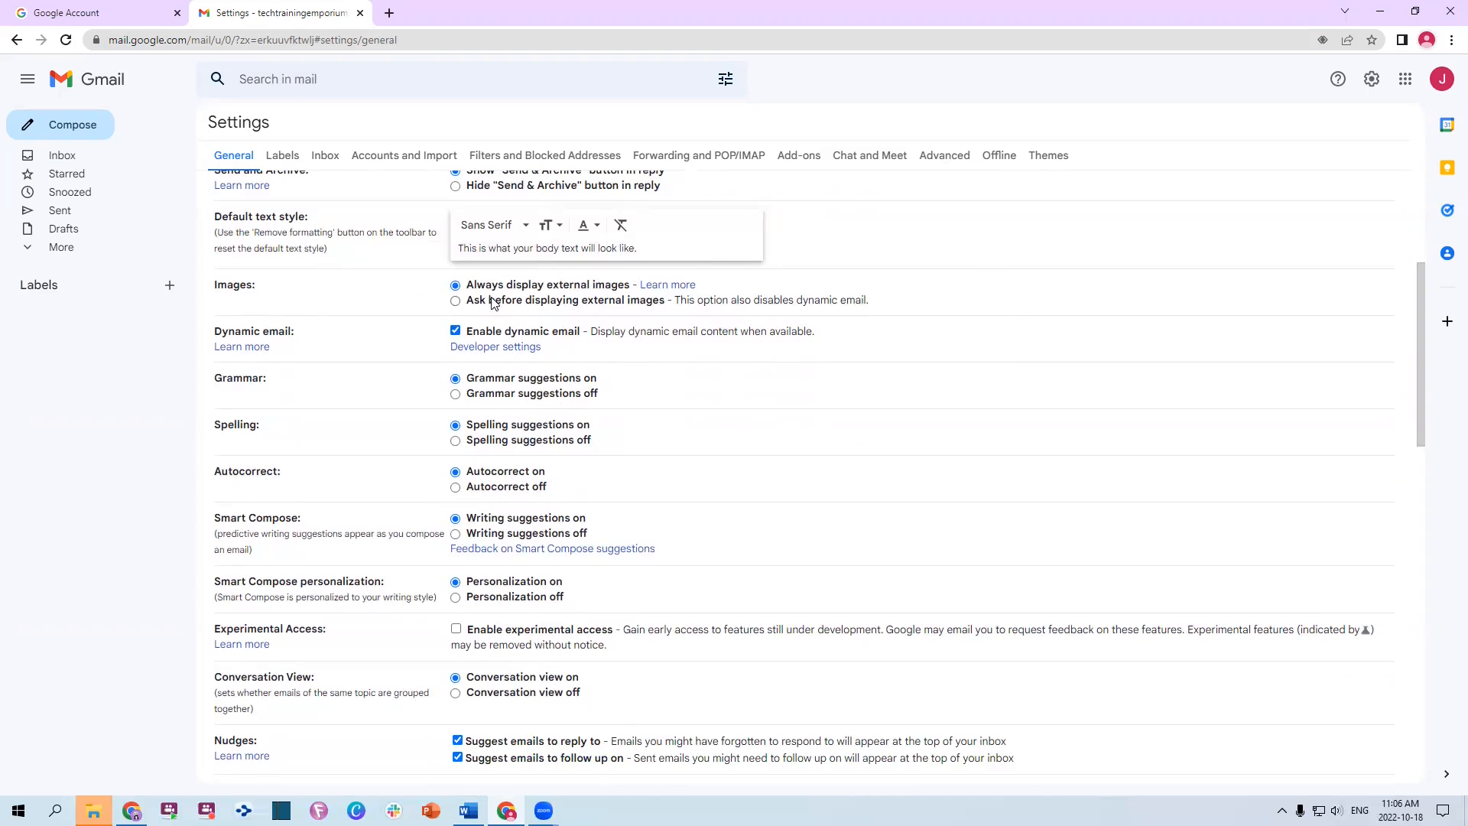
pyautogui.scroll(-1, 539, 291)
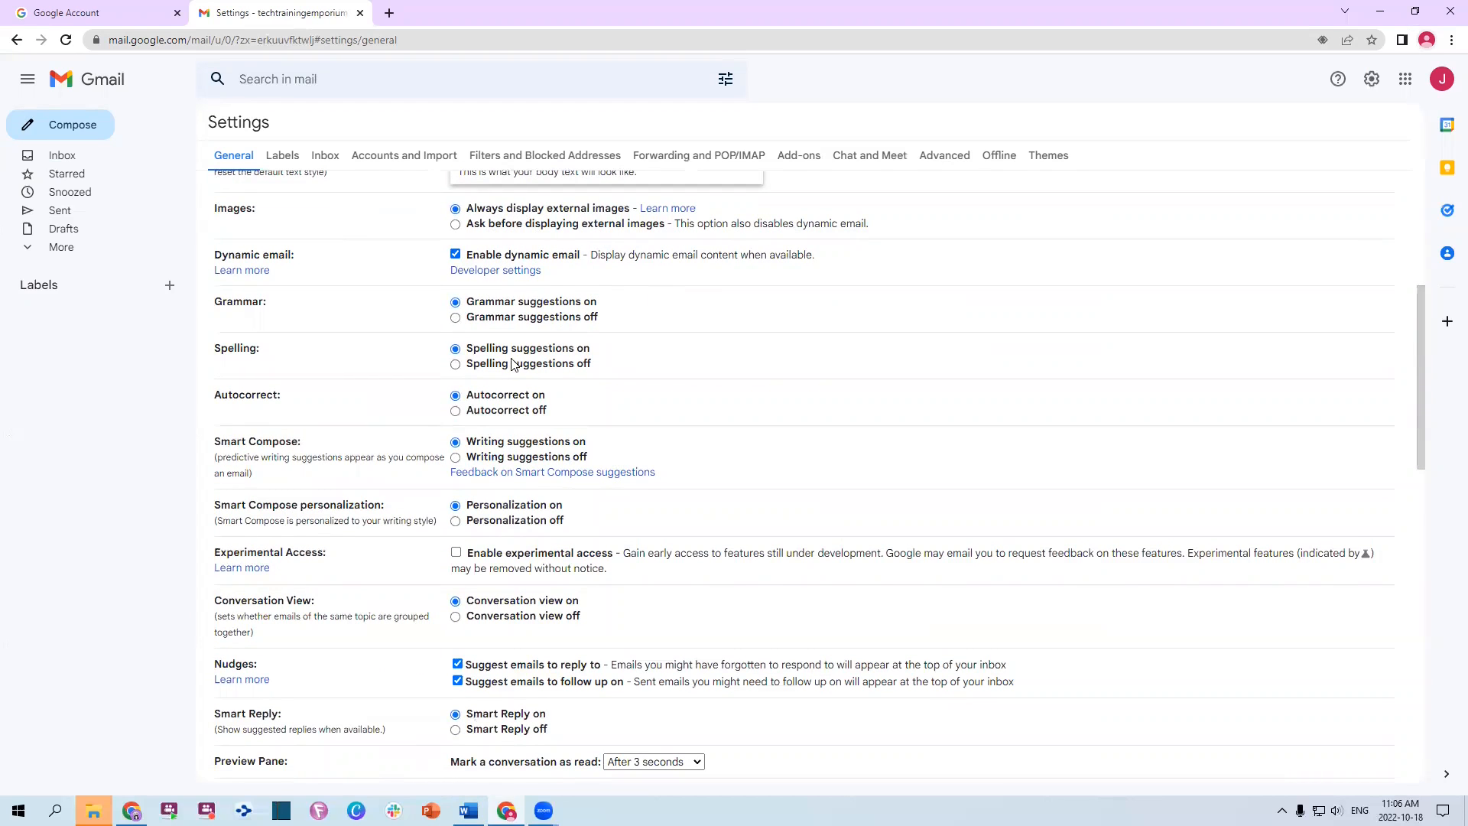
pyautogui.scroll(-2, 618, 360)
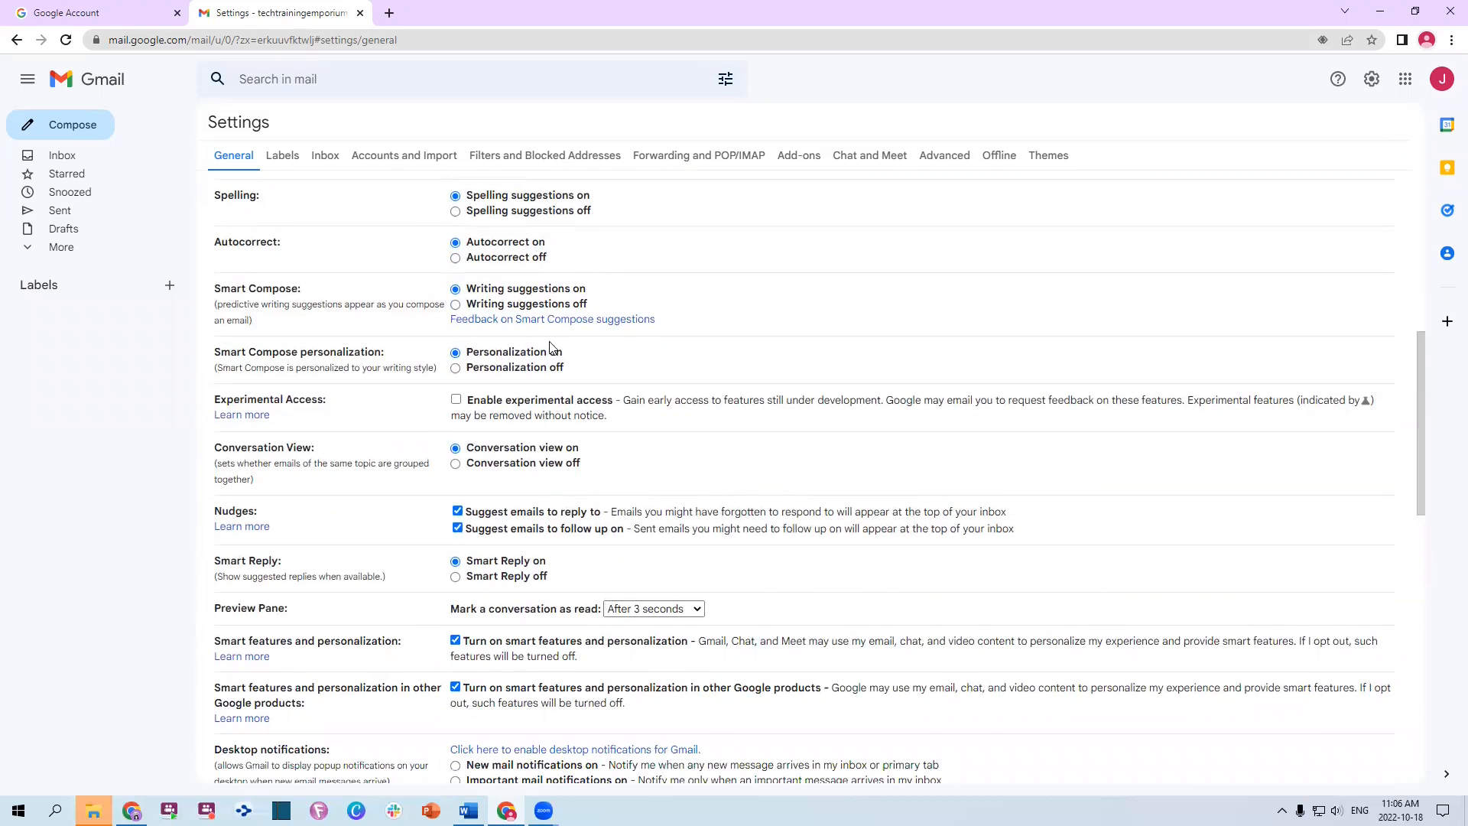
pyautogui.scroll(-1, 606, 316)
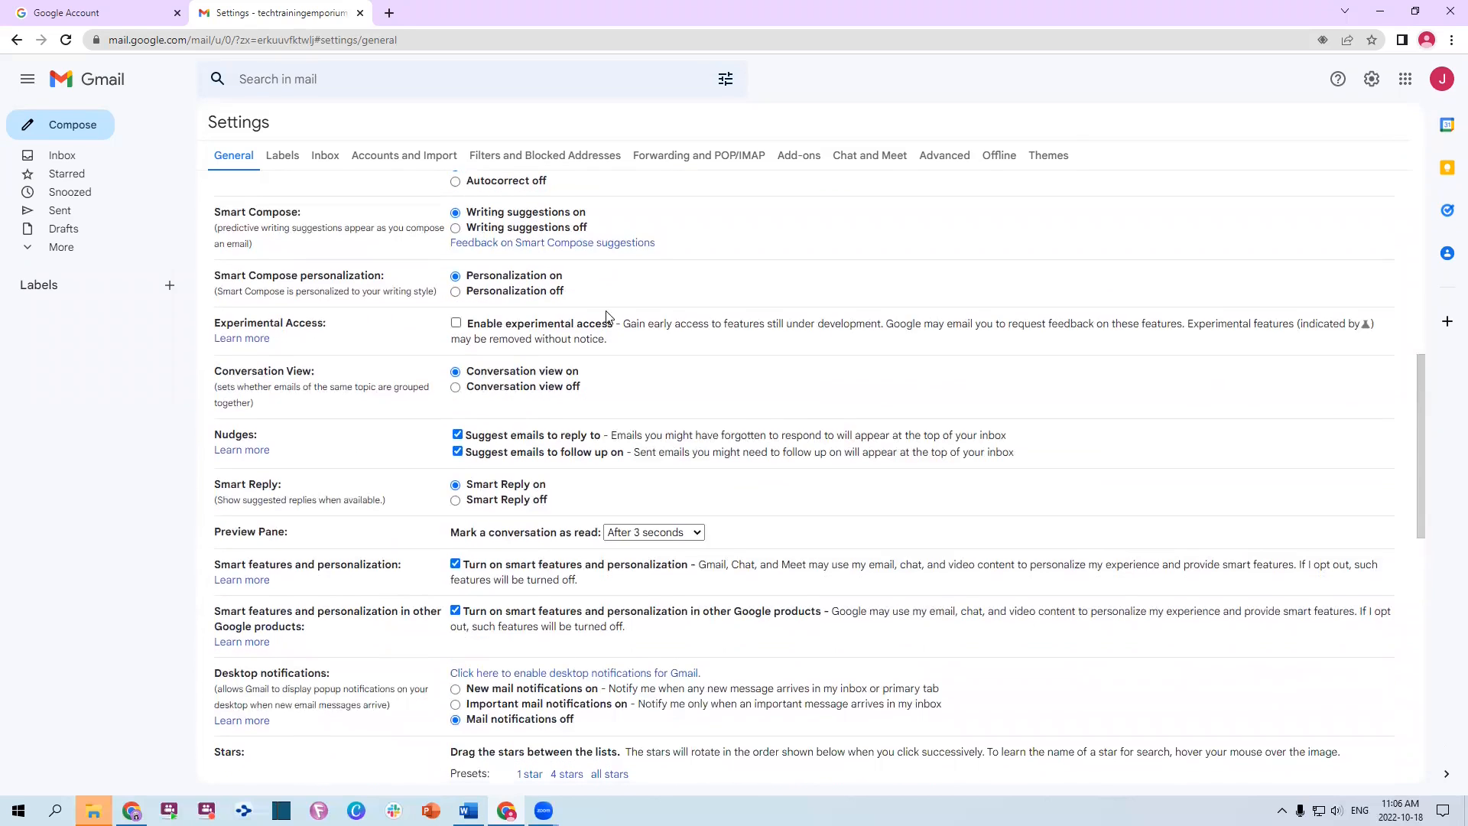
pyautogui.click(456, 324)
# Keep Mark as read at 'After 3 seconds' and review the remaining General settings
pyautogui.scroll(-2, 547, 336)
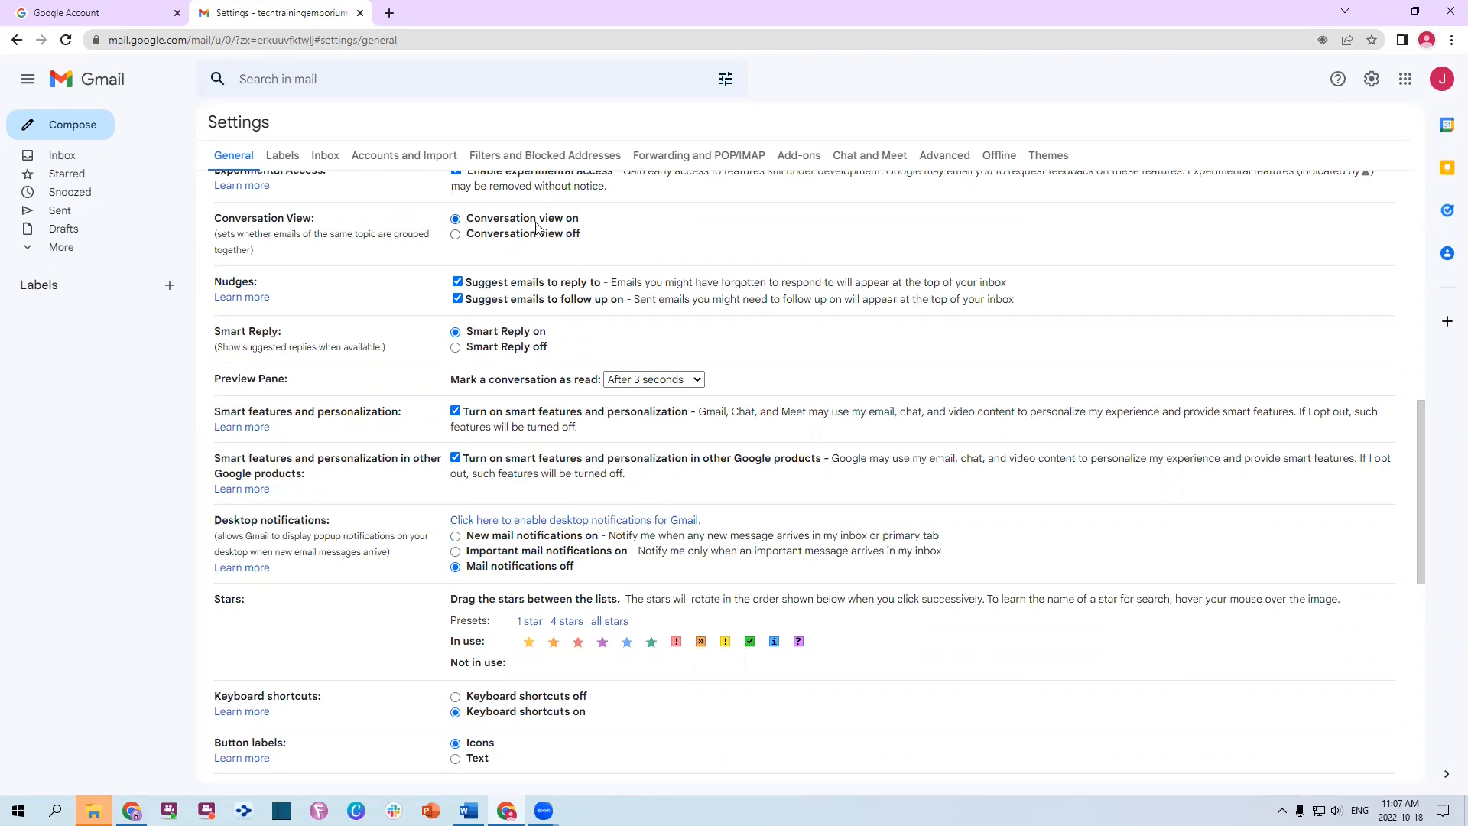
pyautogui.scroll(-2, 887, 357)
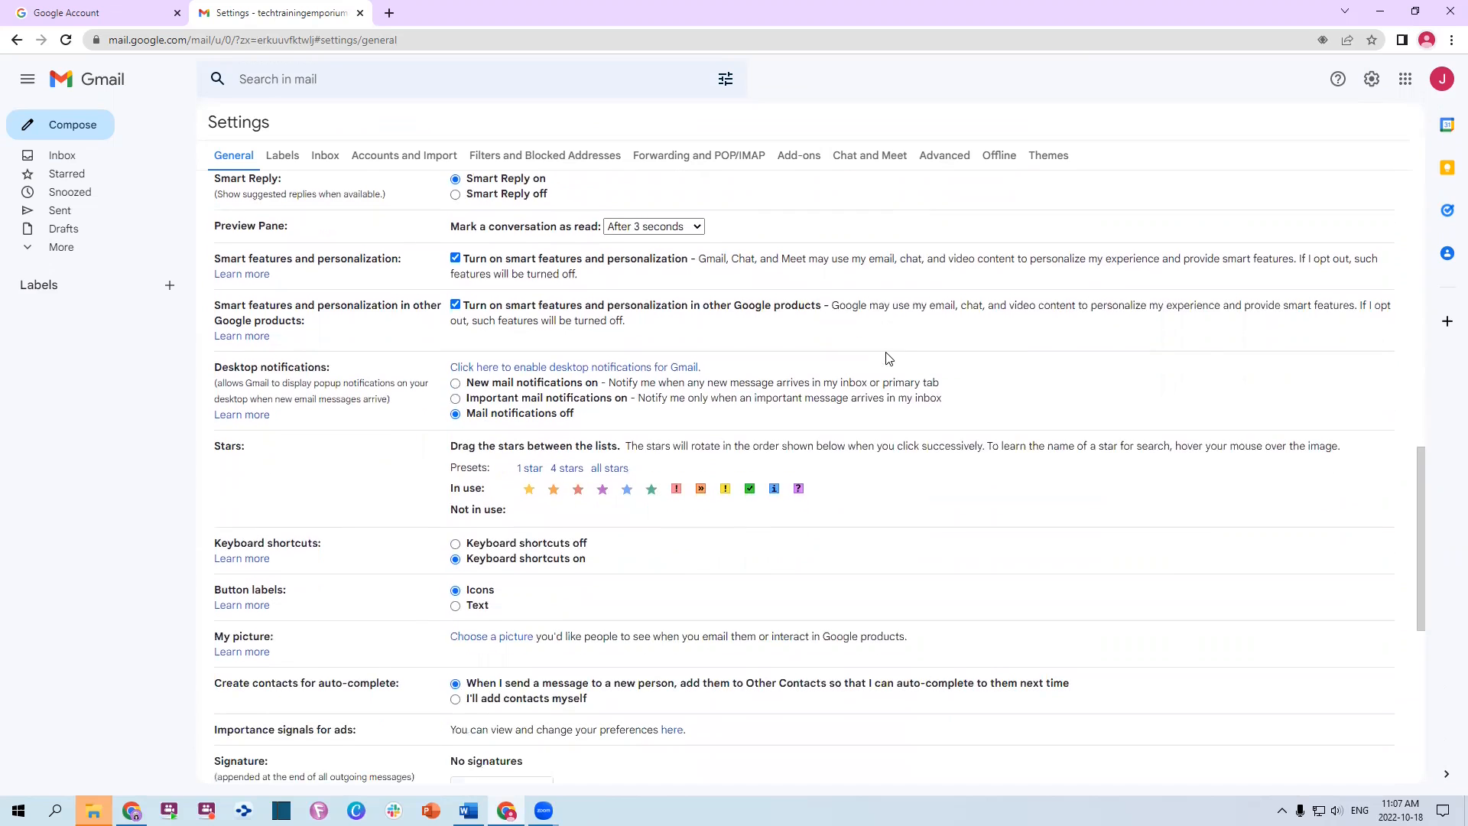
pyautogui.scroll(1, 887, 358)
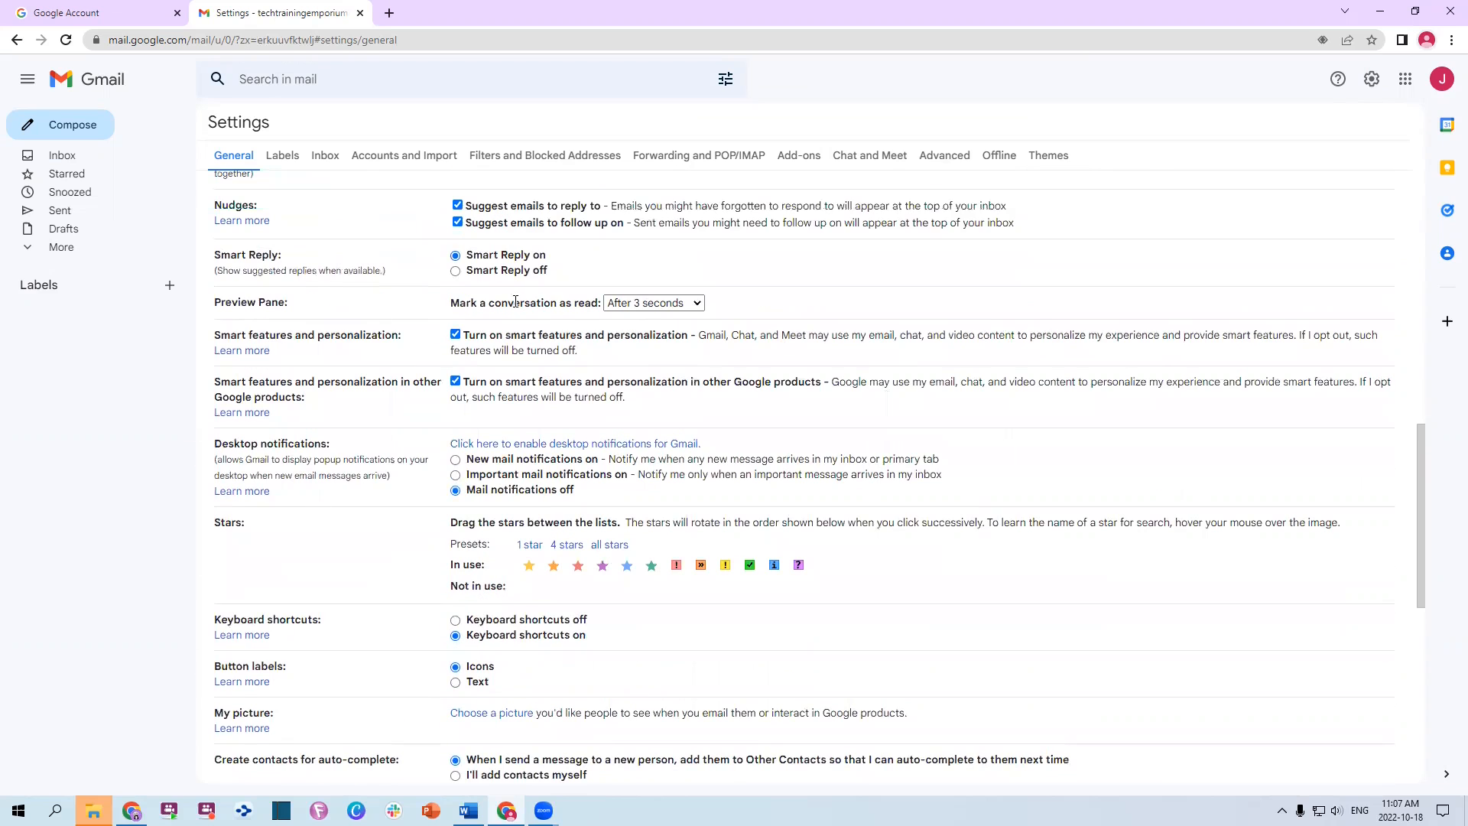
pyautogui.click(650, 304)
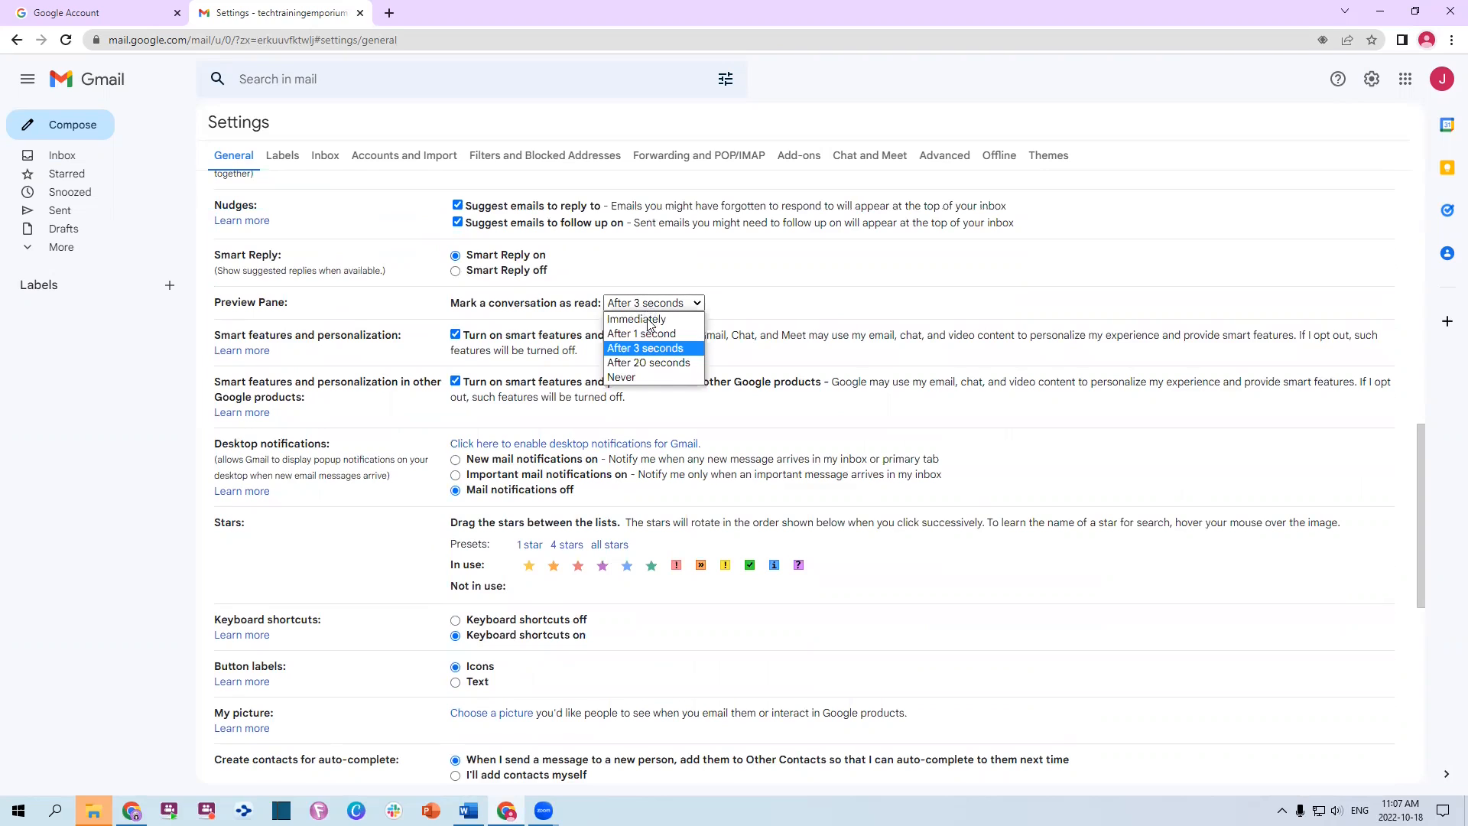
pyautogui.click(663, 346)
pyautogui.click(791, 277)
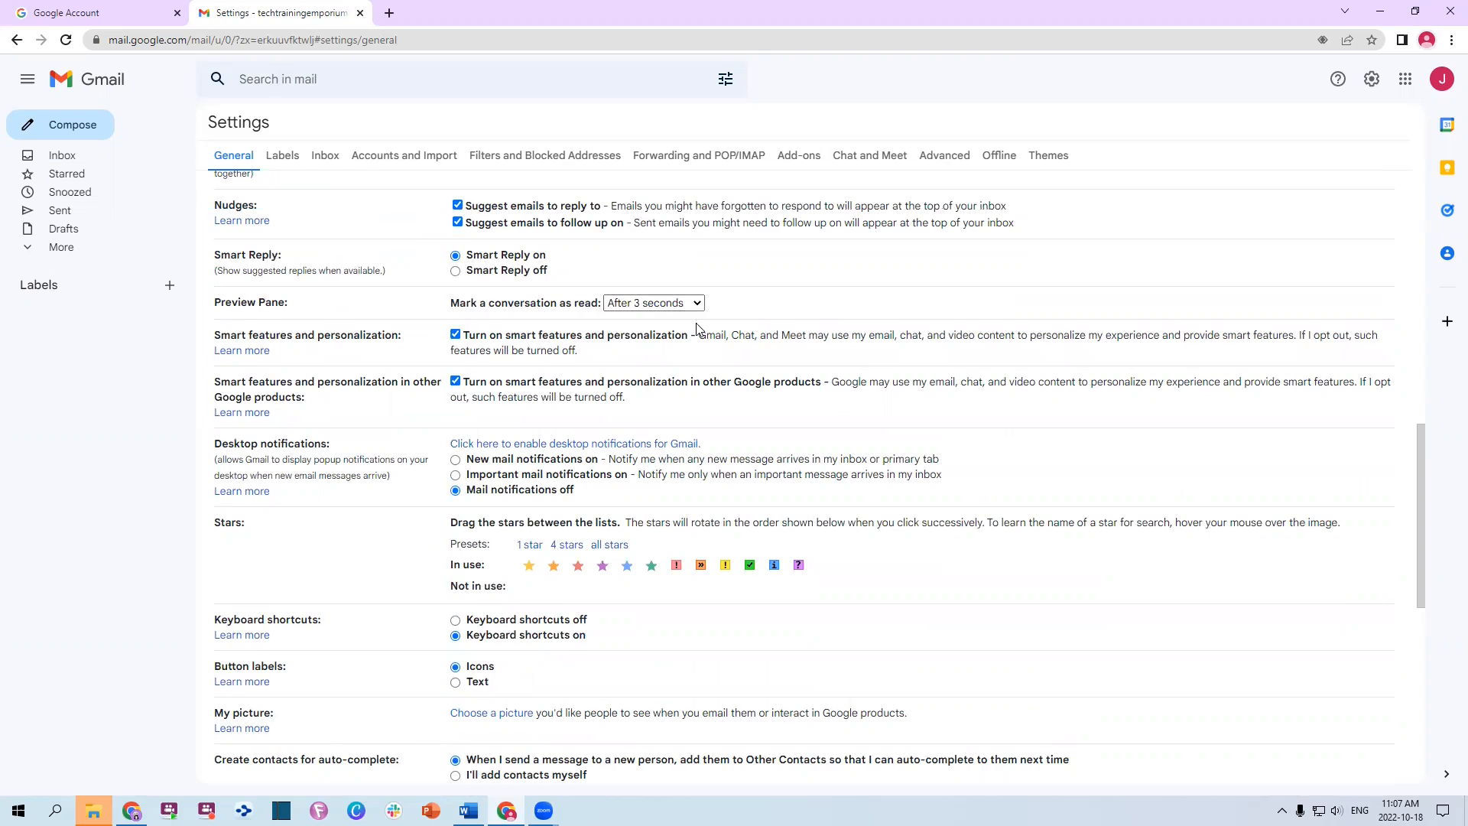
pyautogui.scroll(-2, 611, 306)
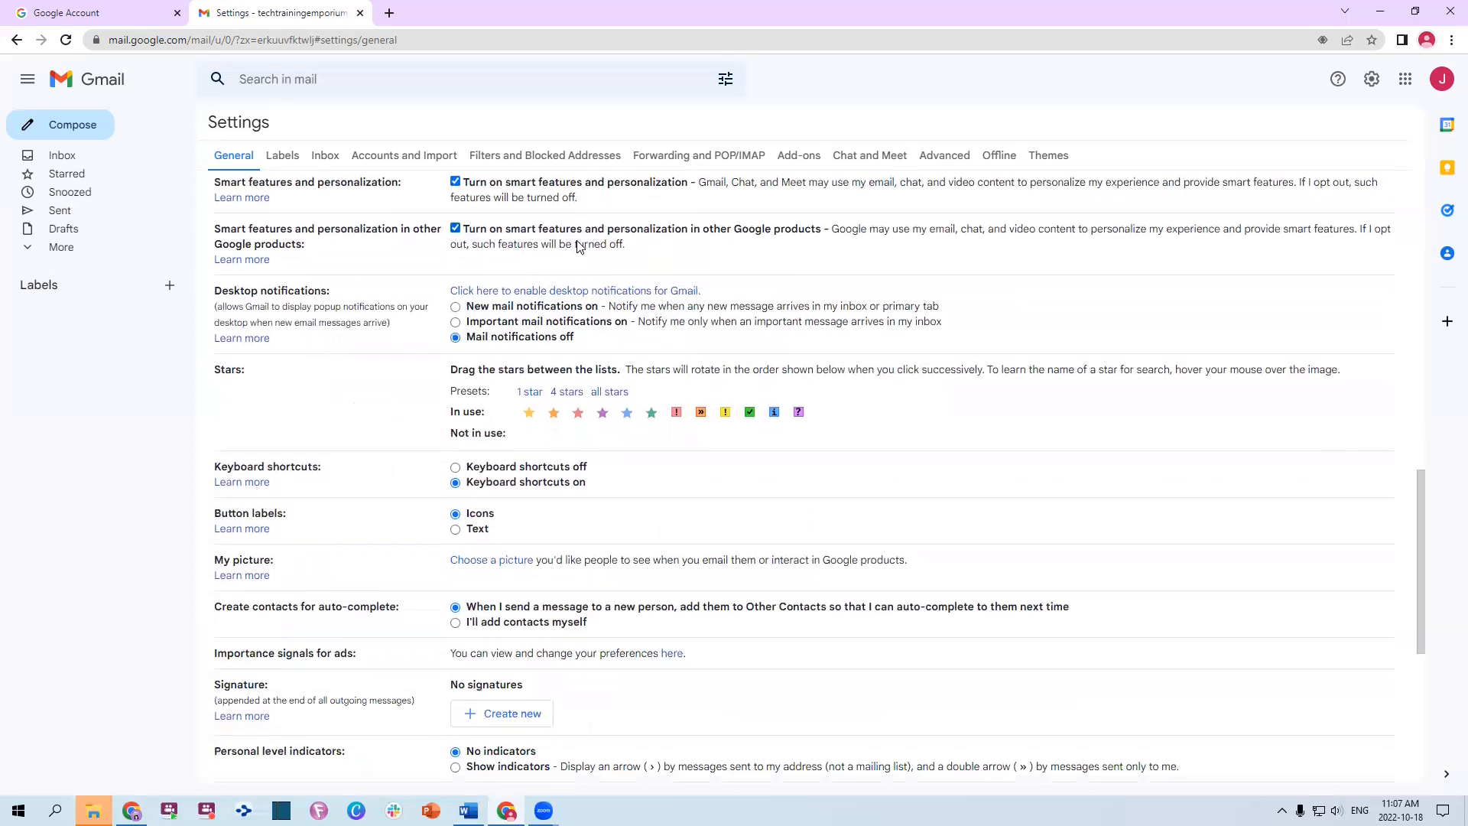
pyautogui.scroll(-2, 539, 348)
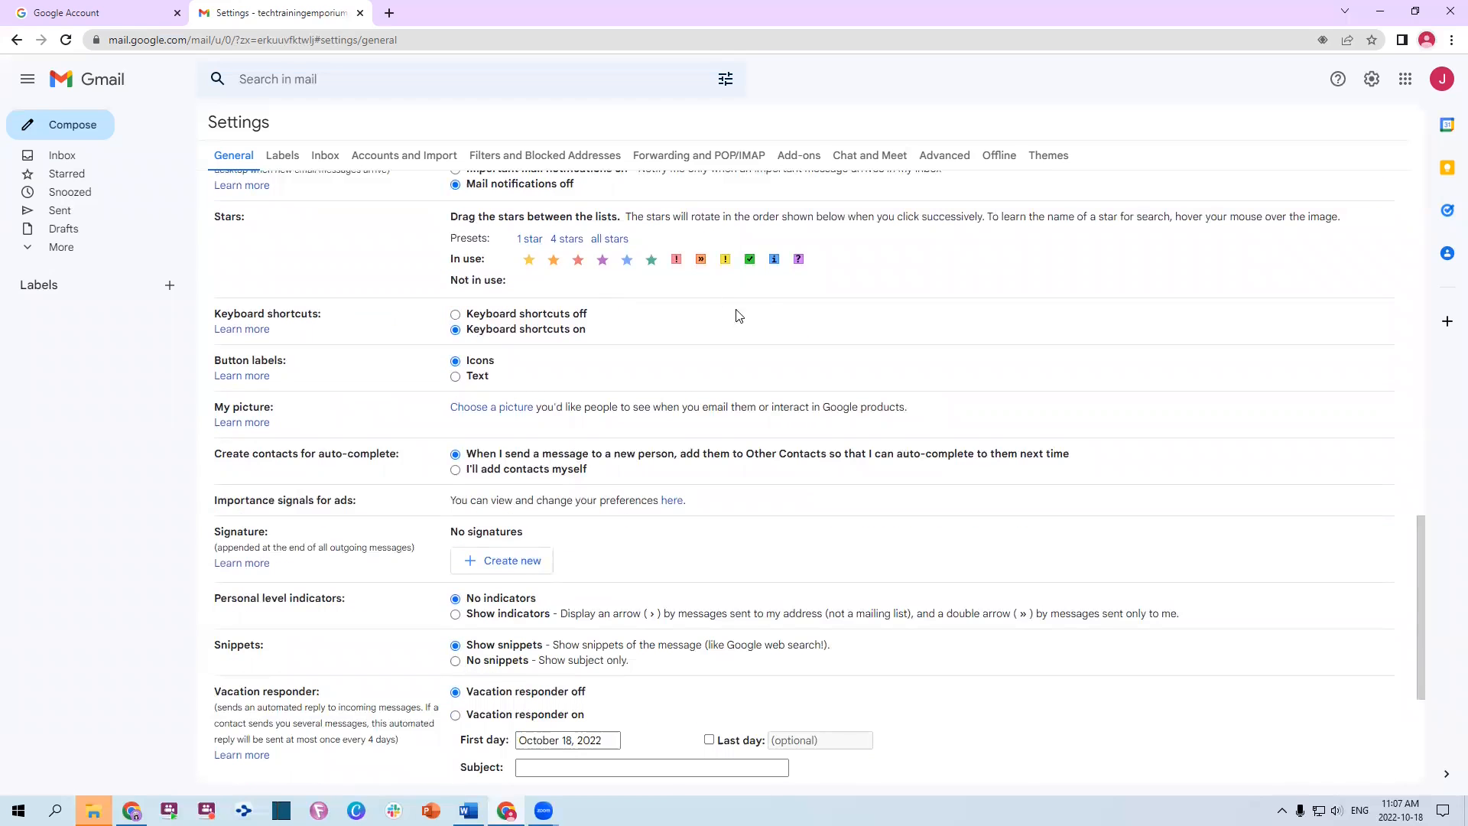
pyautogui.scroll(-1, 739, 327)
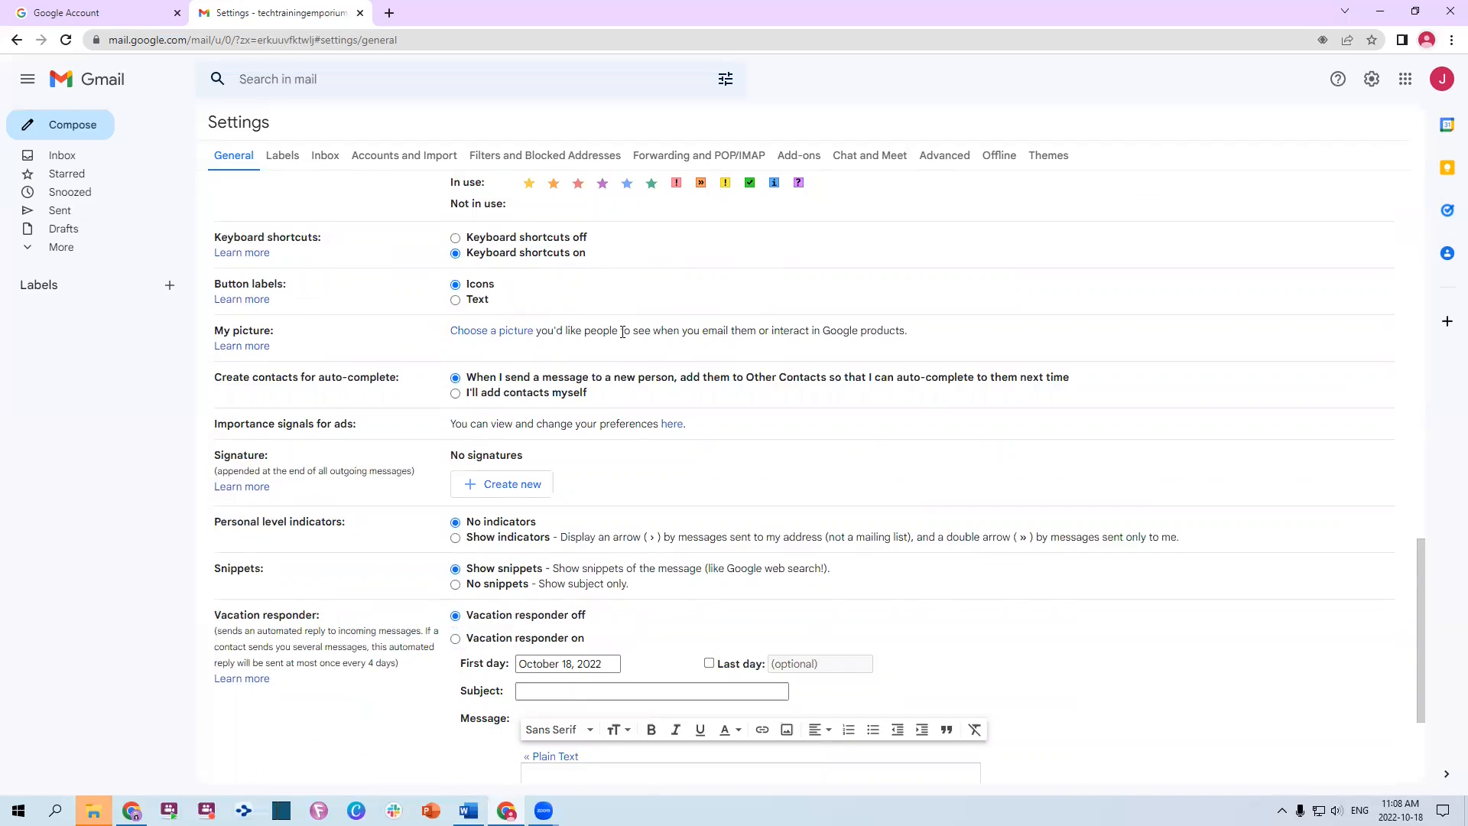
pyautogui.scroll(-1, 623, 331)
pyautogui.scroll(3, 623, 331)
pyautogui.scroll(5, 623, 331)
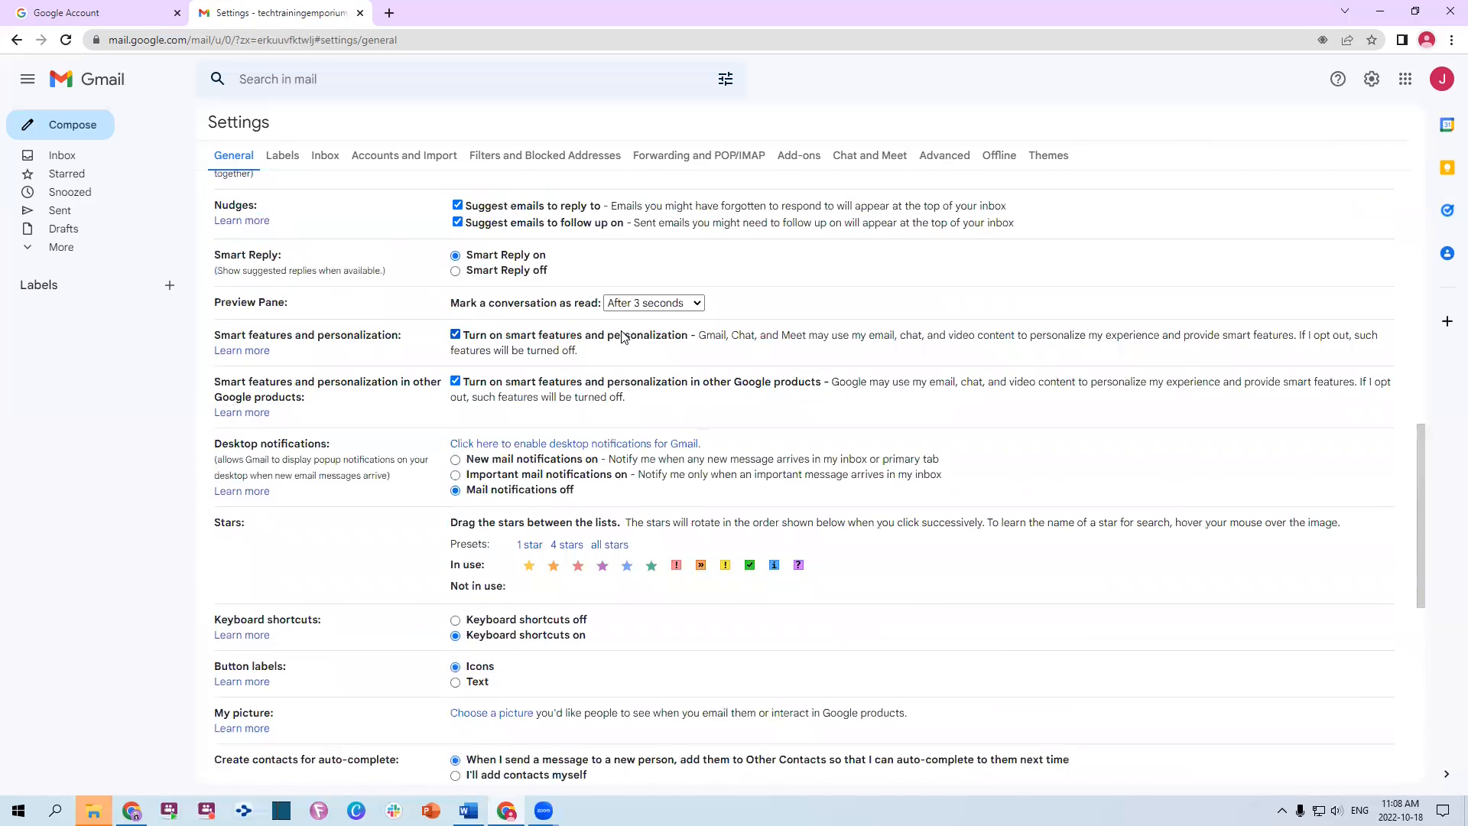
# Search the settings page for 'advance' to find the auto-advance option
pyautogui.hotkey('alt', 'Tab')
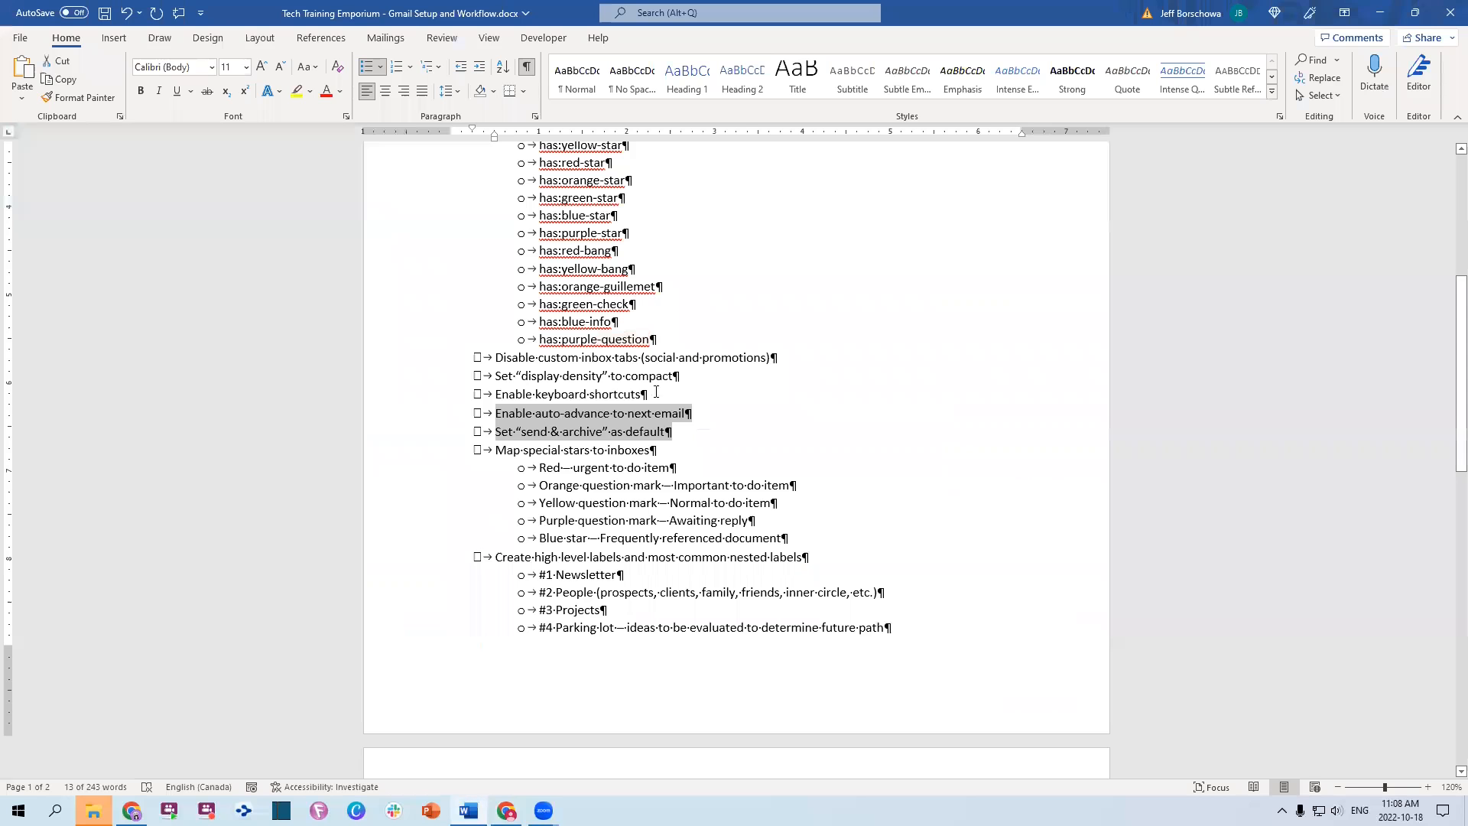
pyautogui.hotkey('alt', 'Tab')
pyautogui.hotkey('ctrl', 'f')
pyautogui.write('auto')
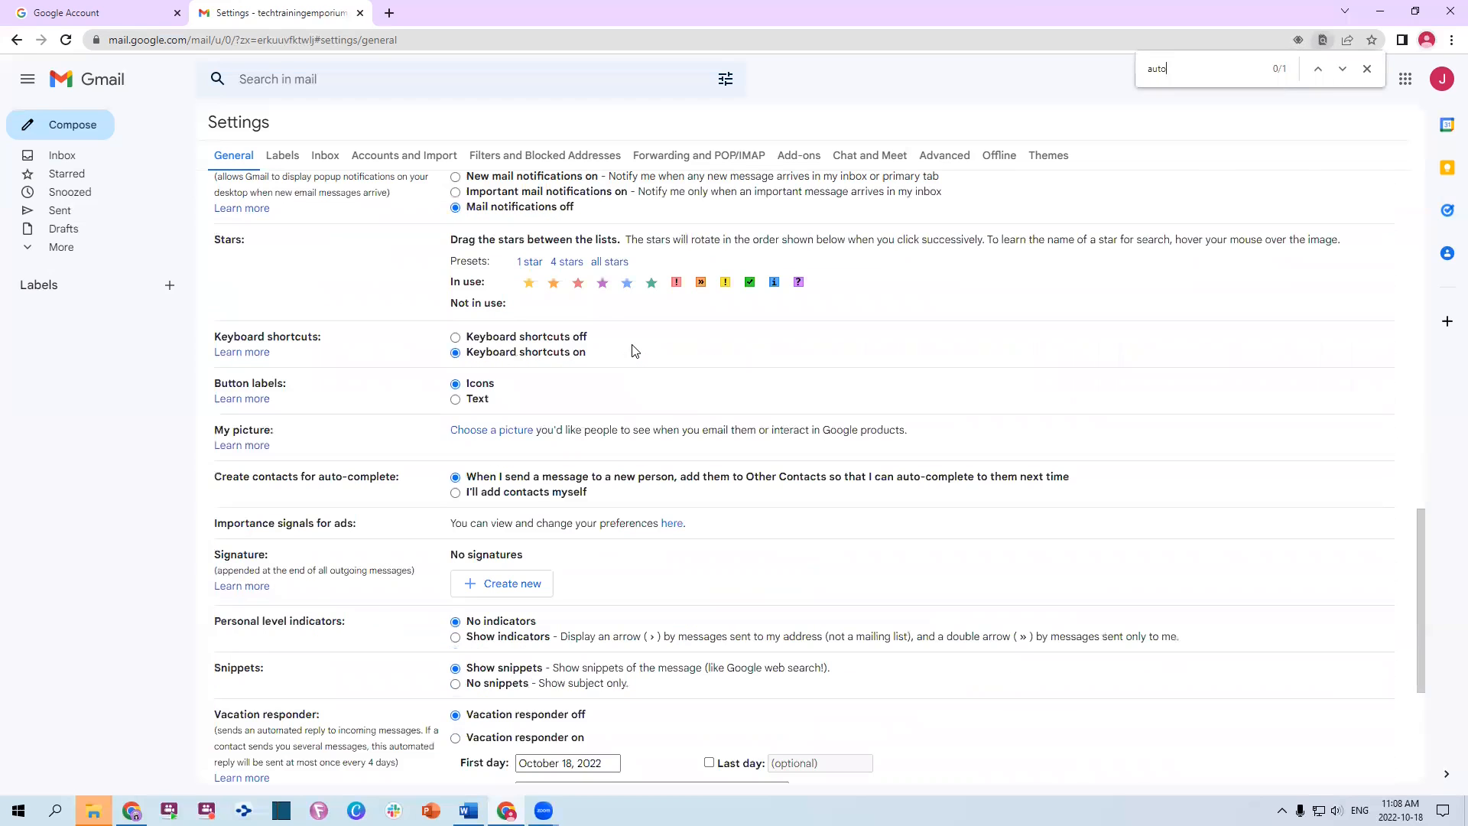
pyautogui.write('-a')
pyautogui.press('BackSpace')
pyautogui.press('BackSpace')
pyautogui.press('BackSpace')
pyautogui.press('BackSpace')
pyautogui.press('BackSpace')
pyautogui.press('BackSpace')
pyautogui.write('advance')
# Check the Labels tab, then bring up the Inbox tab listing the five inbox sections
pyautogui.click(282, 157)
pyautogui.scroll(-1, 609, 255)
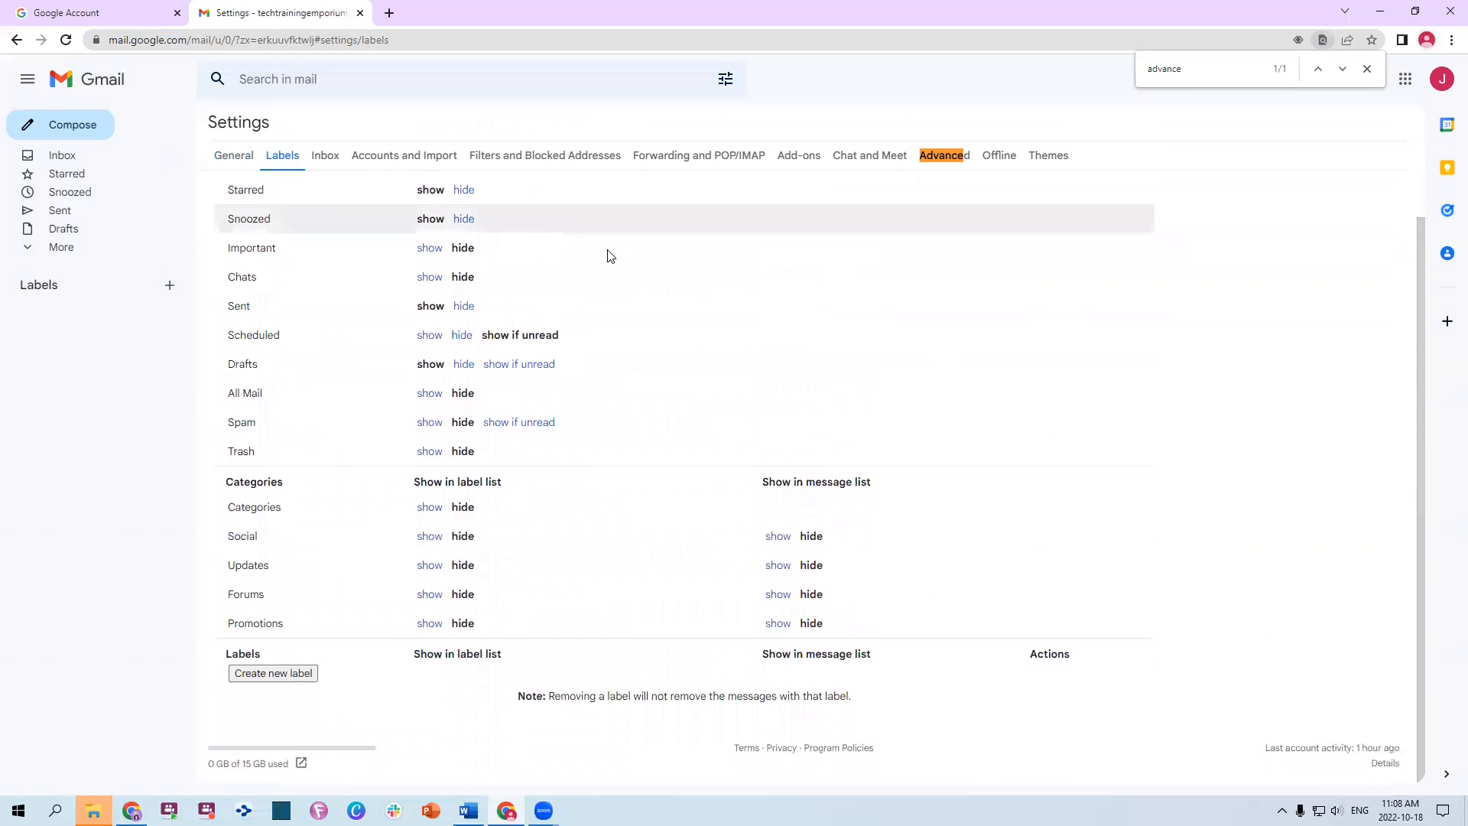
pyautogui.scroll(1, 622, 393)
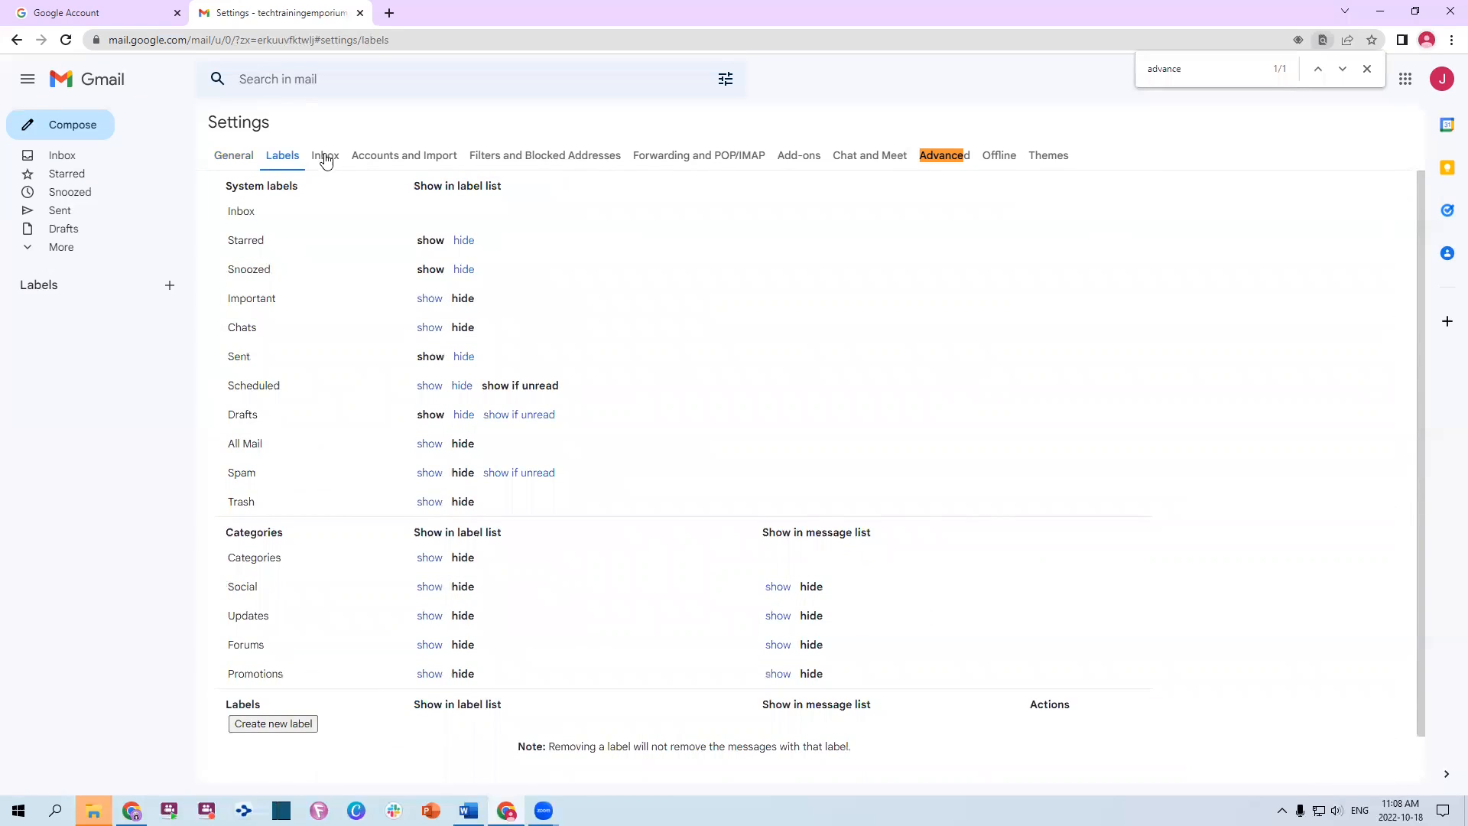
pyautogui.click(325, 158)
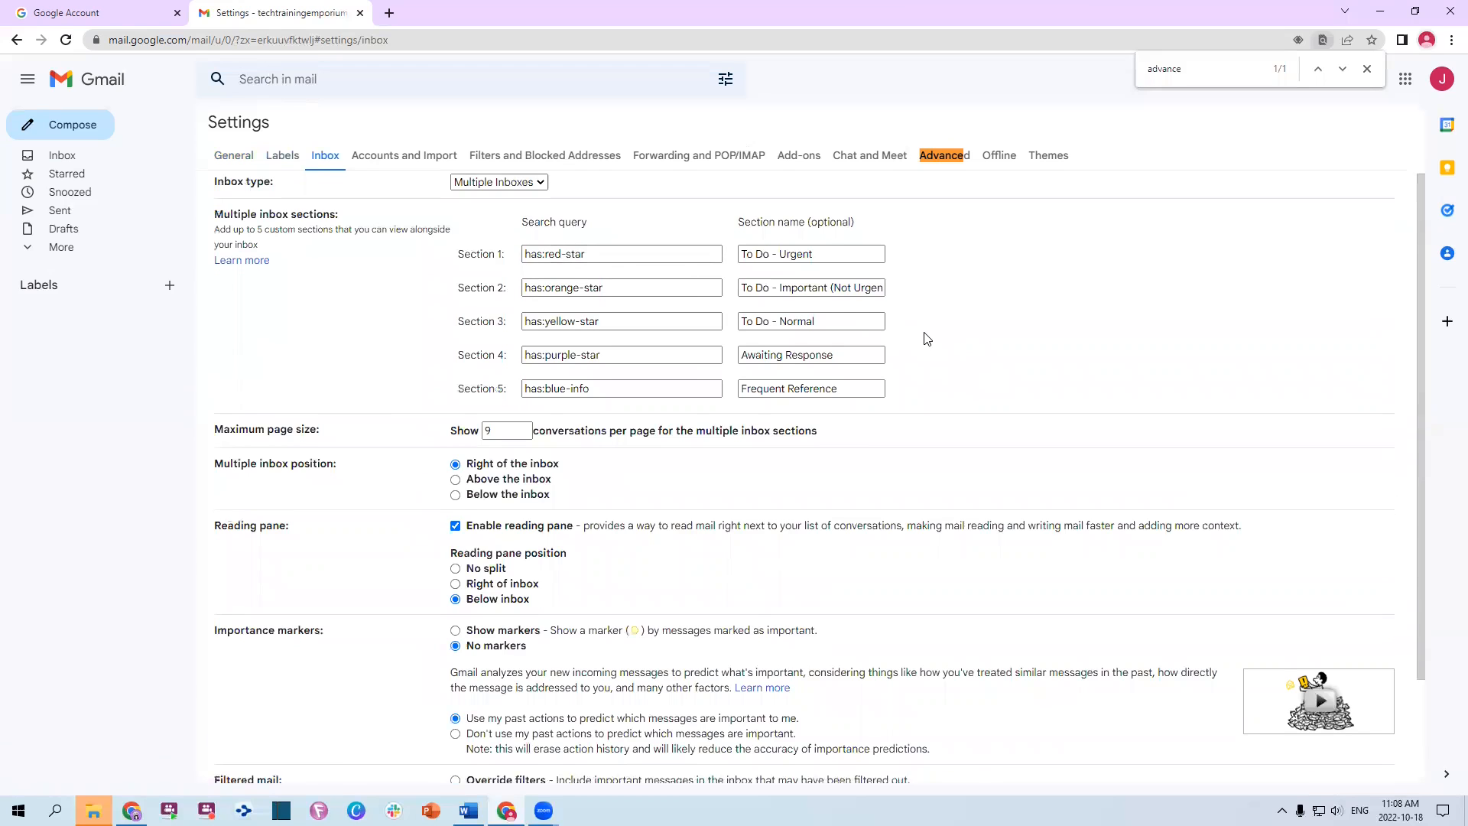
pyautogui.scroll(-2, 925, 337)
pyautogui.scroll(2, 861, 312)
# Look over the Accounts, Filters, Forwarding and Add-ons settings, then turn Google Chat on
pyautogui.click(382, 157)
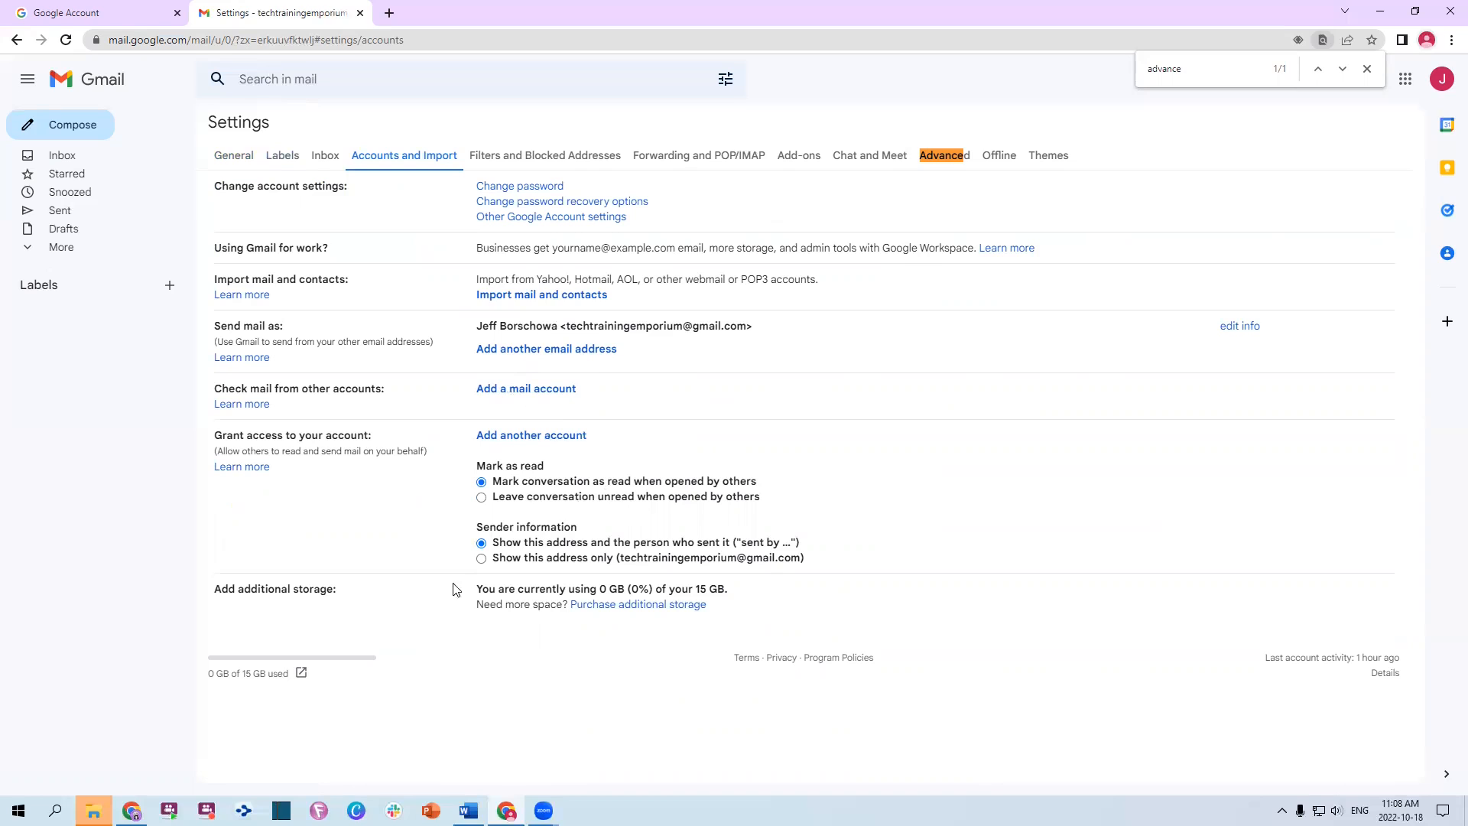
pyautogui.click(537, 155)
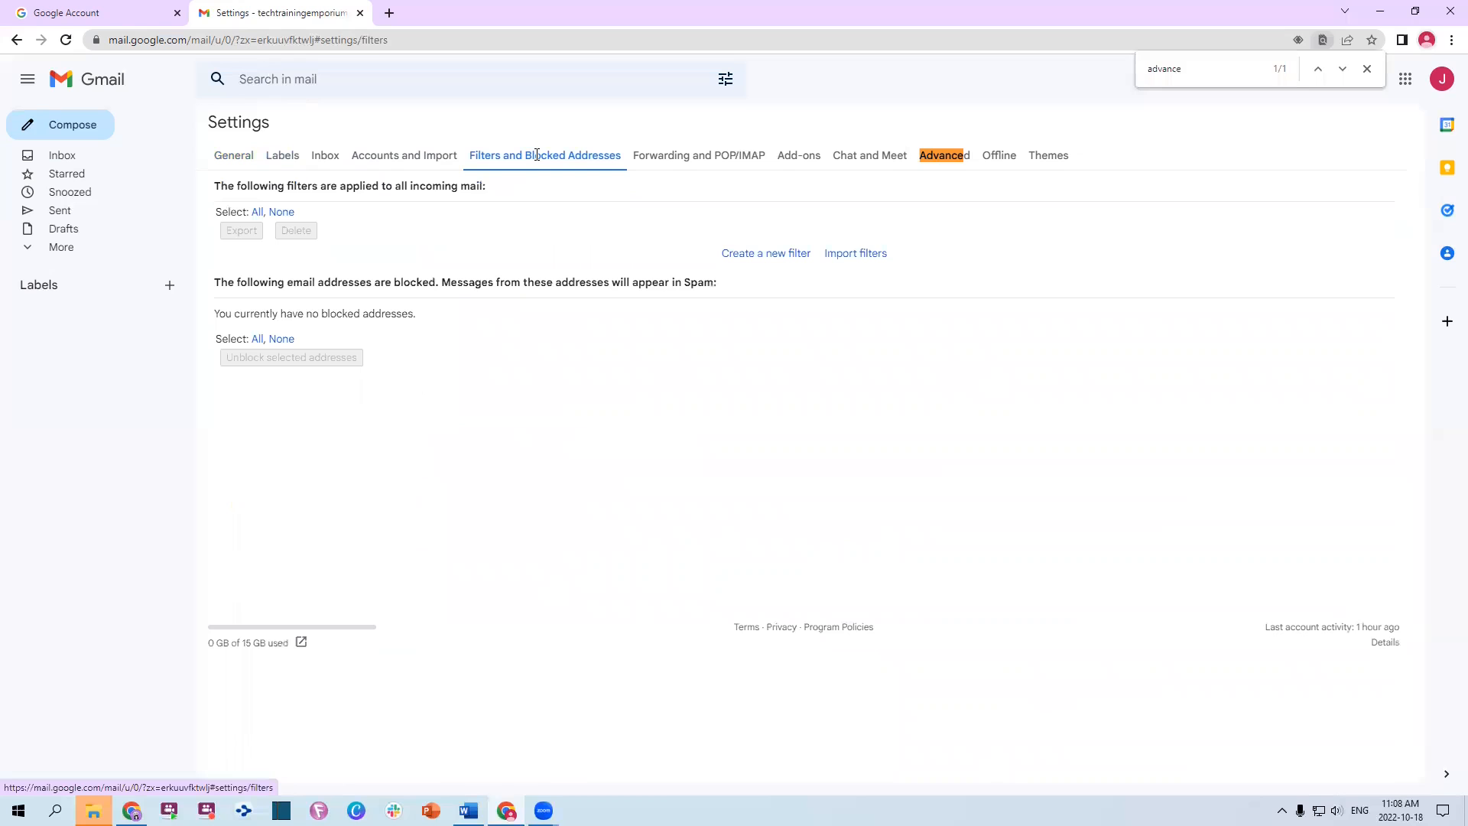
pyautogui.click(686, 157)
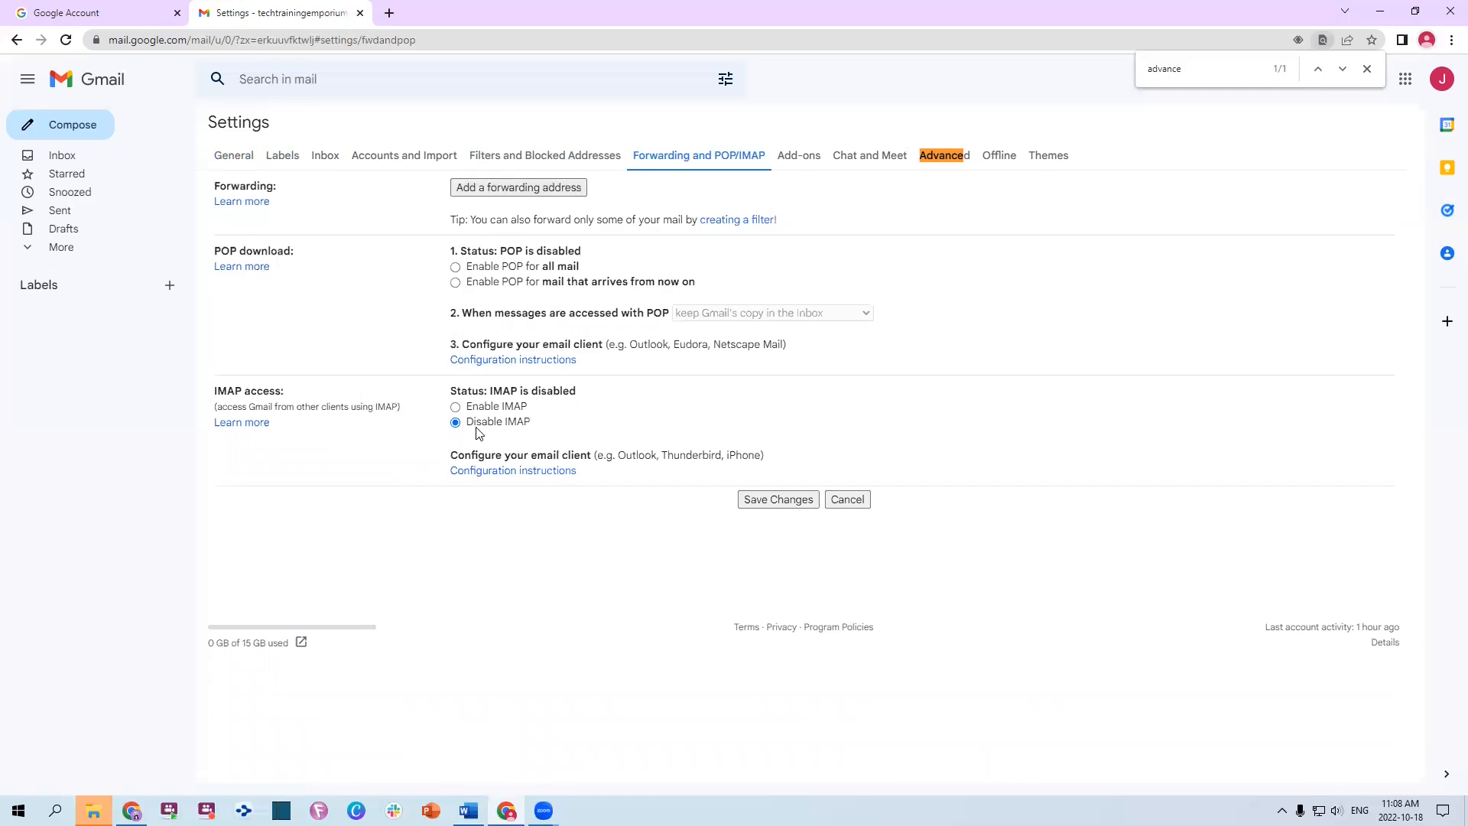
pyautogui.click(802, 158)
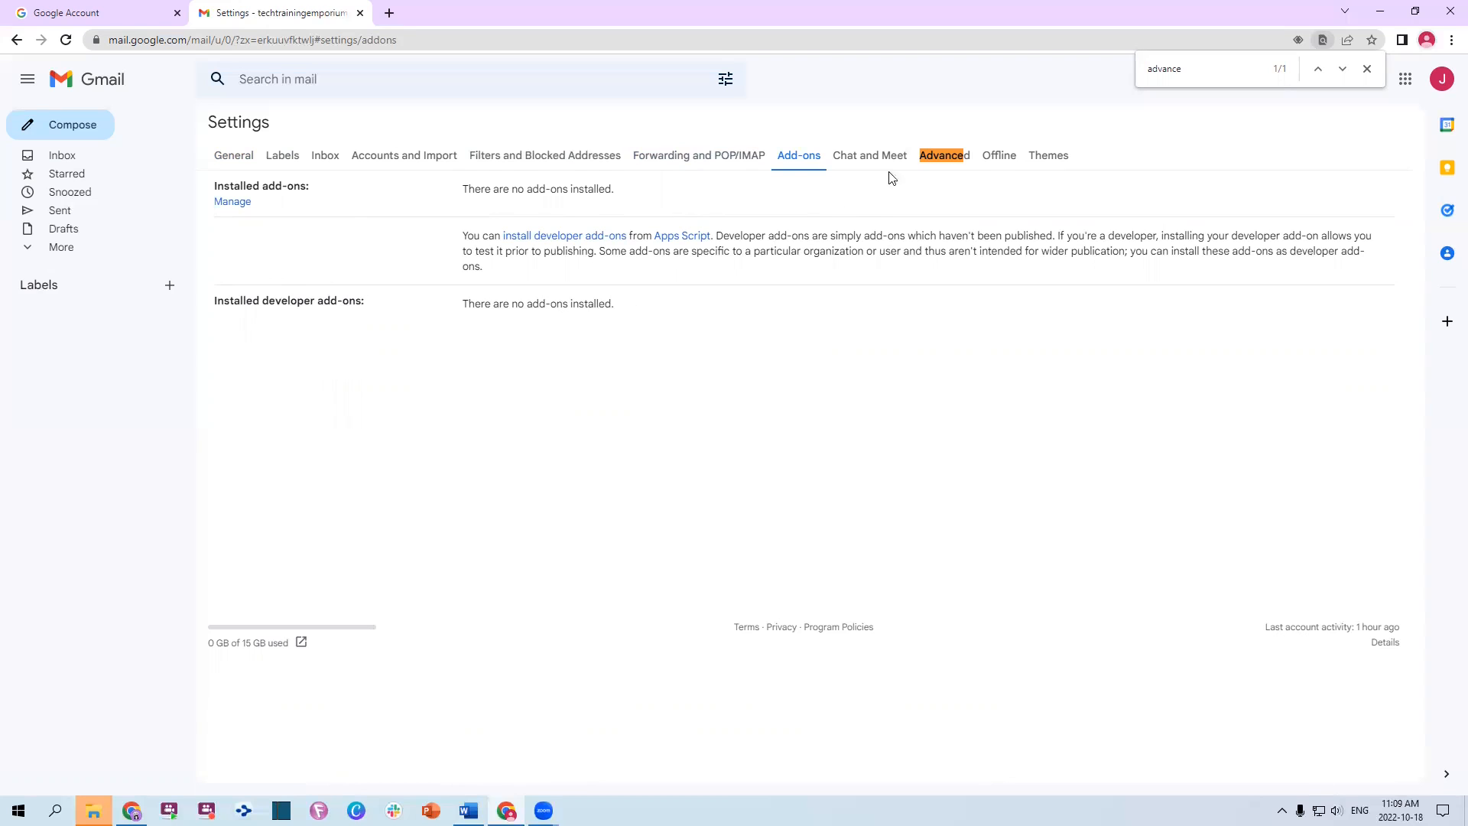
pyautogui.click(853, 159)
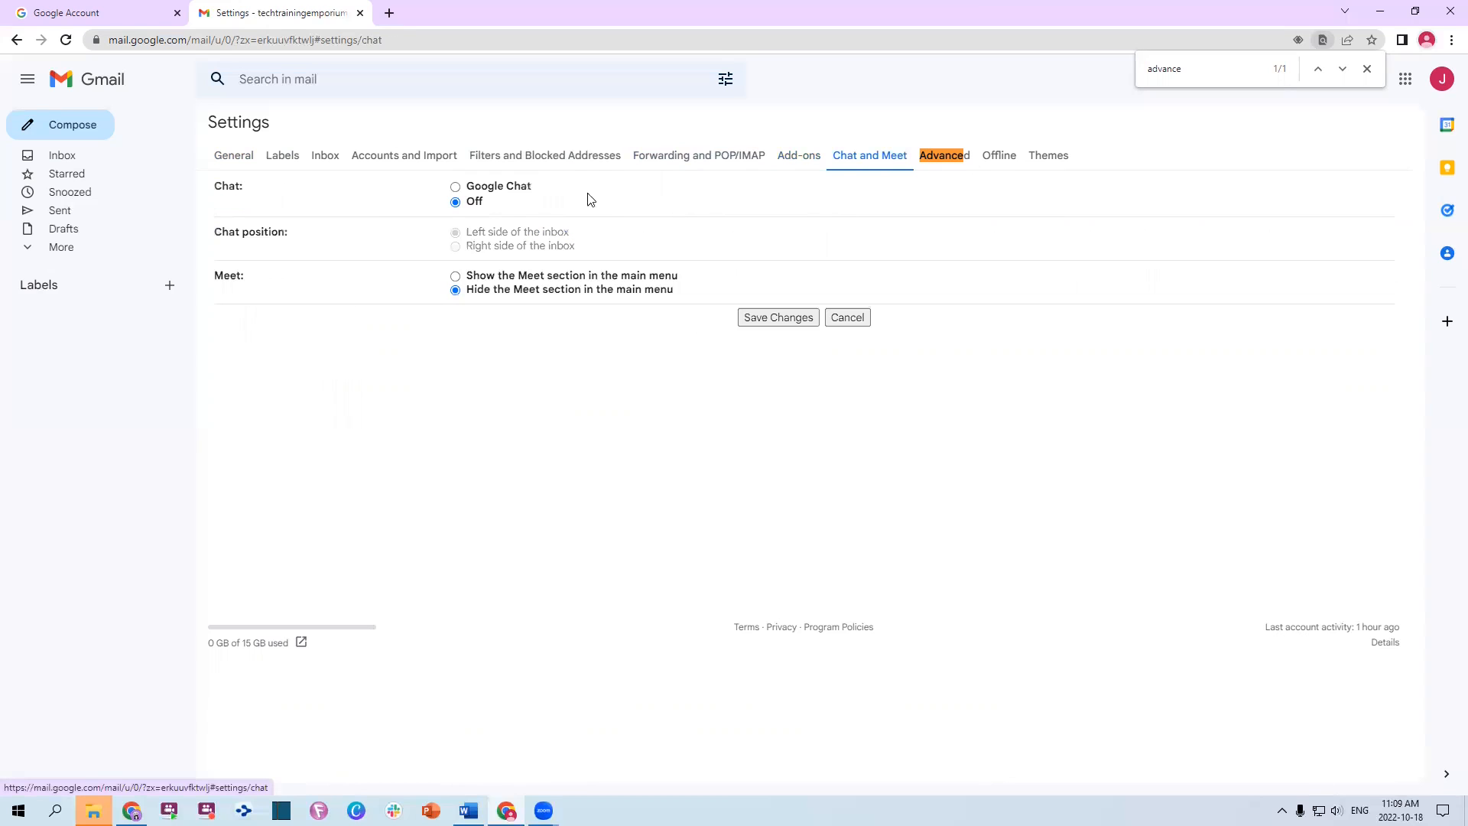
pyautogui.click(503, 189)
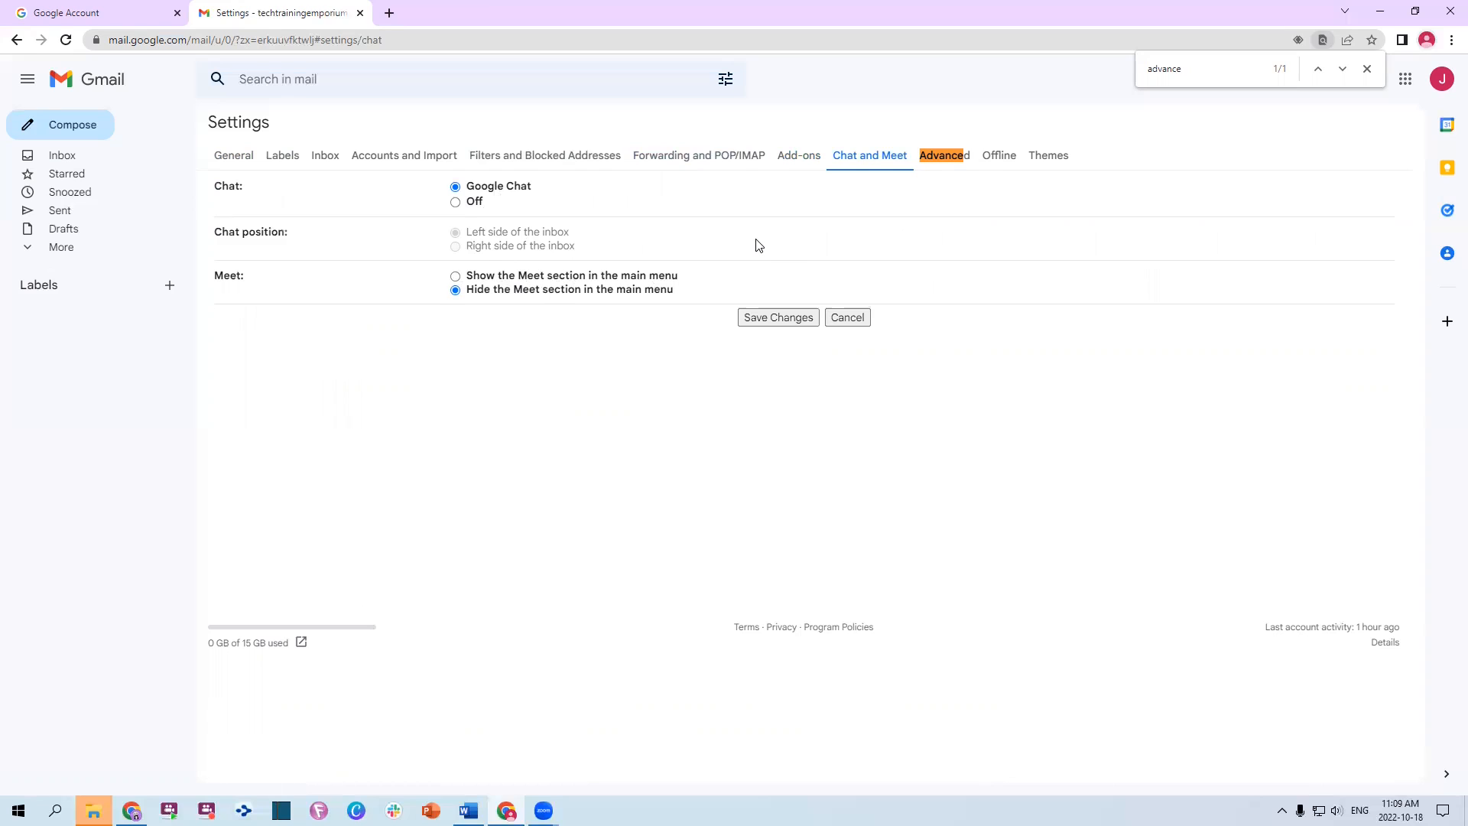
# Enable Auto-advance, Templates, custom shortcuts, right-side chat and unread message icon, then view Offline settings
pyautogui.click(931, 155)
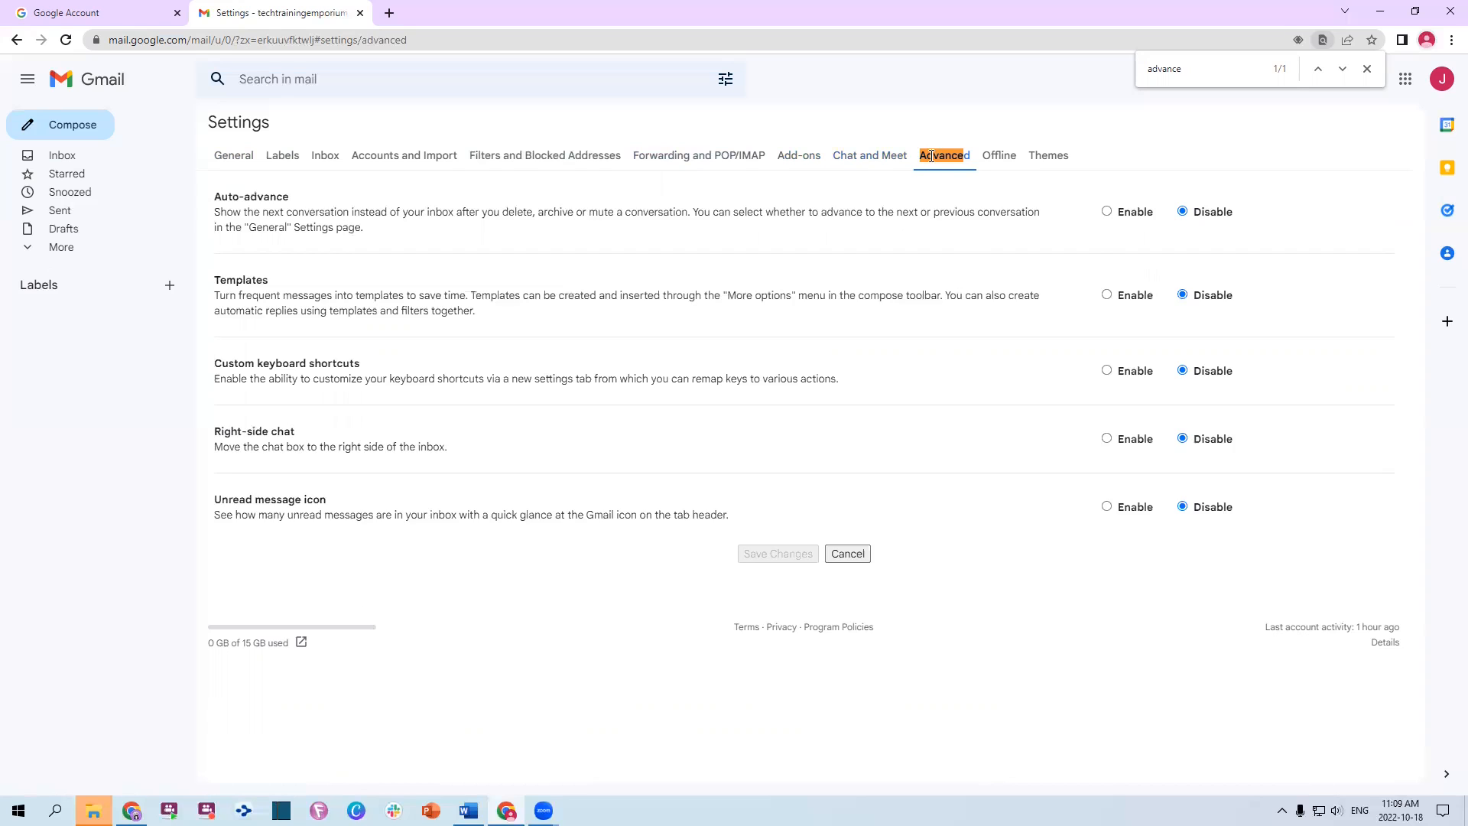
pyautogui.click(1108, 213)
pyautogui.click(1107, 294)
pyautogui.click(1108, 372)
pyautogui.click(1108, 440)
pyautogui.click(1108, 507)
pyautogui.click(1367, 69)
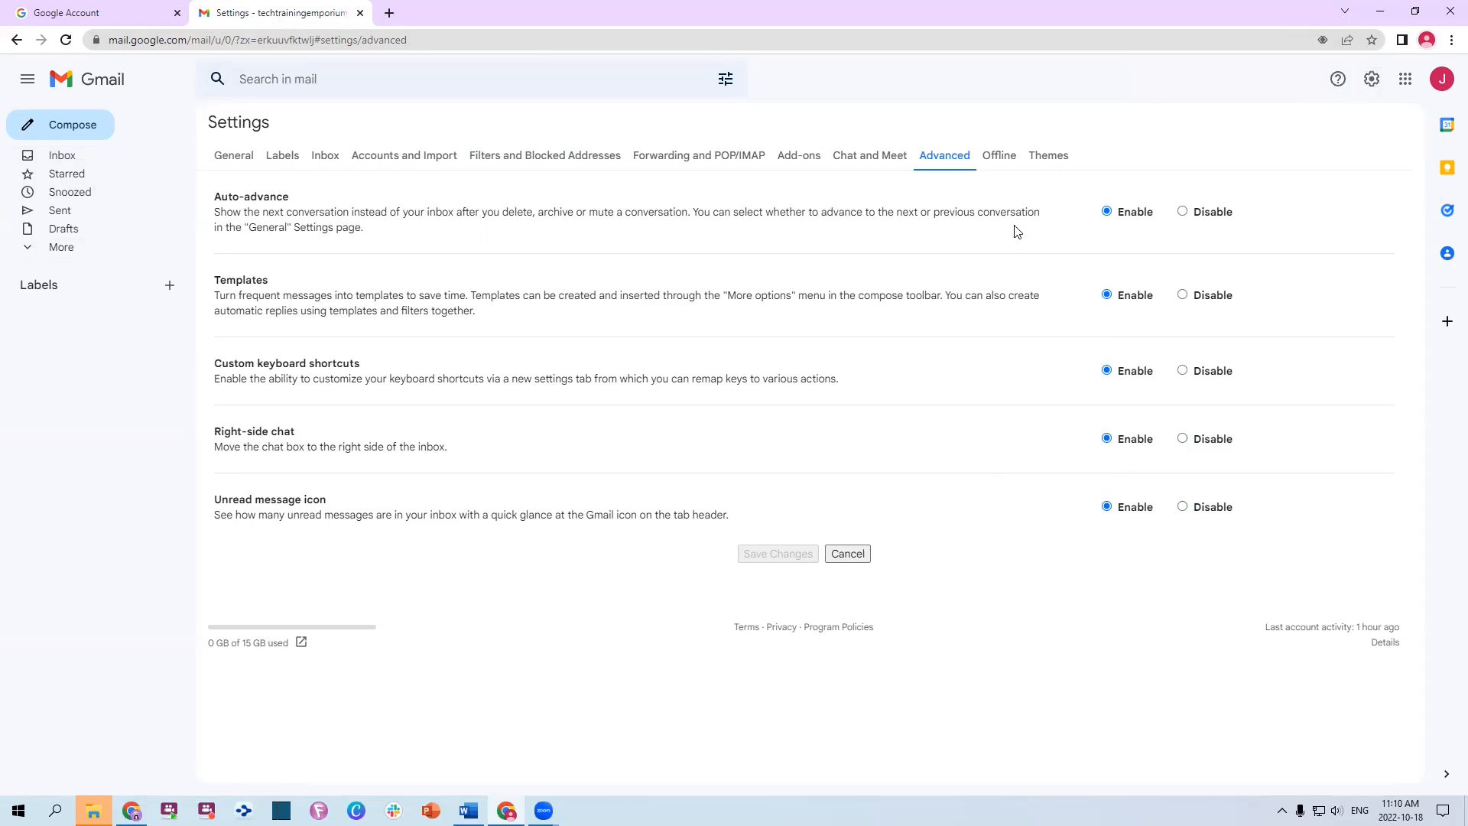
pyautogui.click(999, 157)
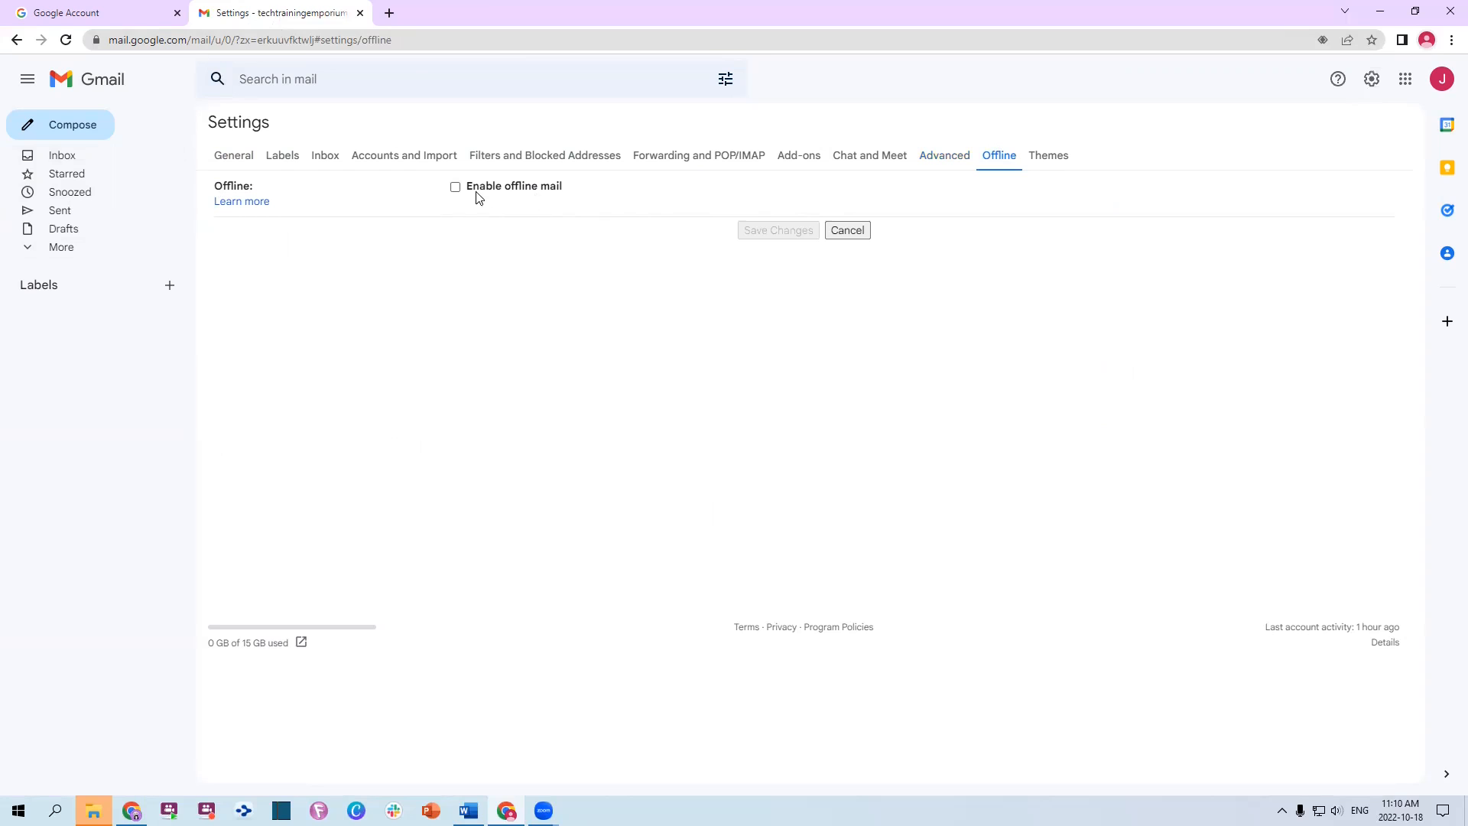
# Keep the pending settings changes rather than discard them, and save them from the General tab
pyautogui.click(1057, 161)
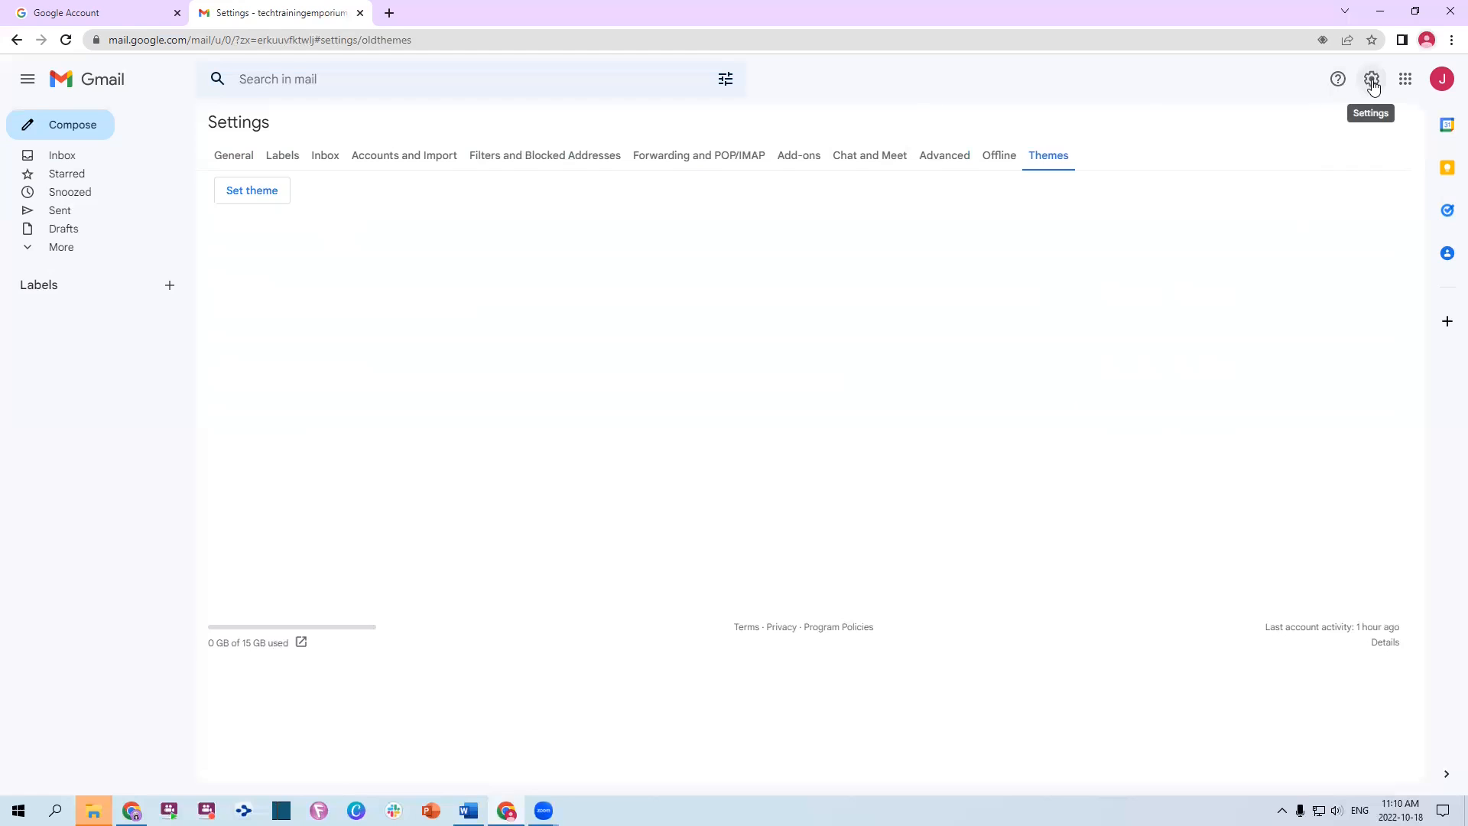
pyautogui.click(66, 155)
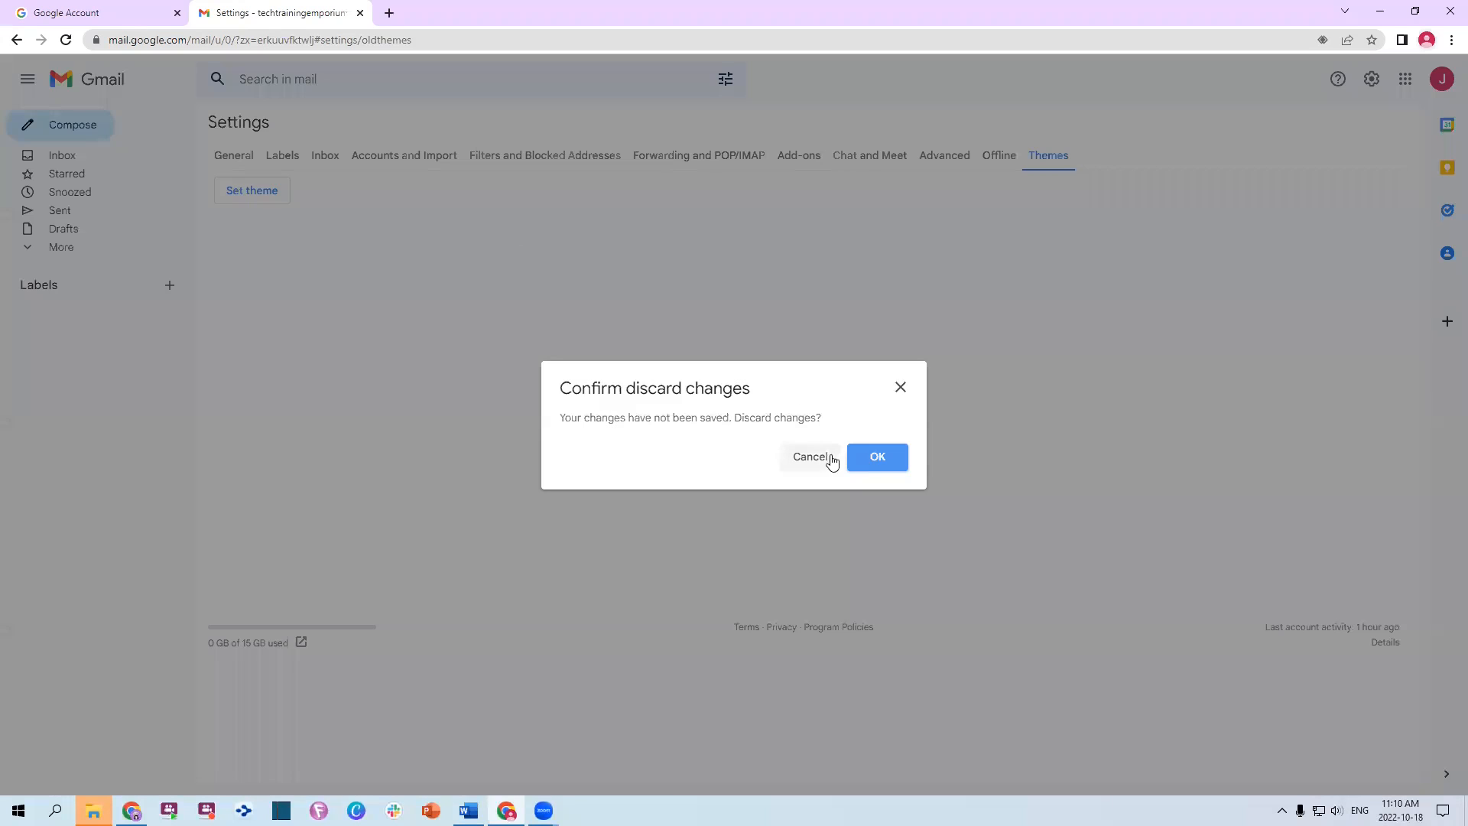
pyautogui.click(809, 461)
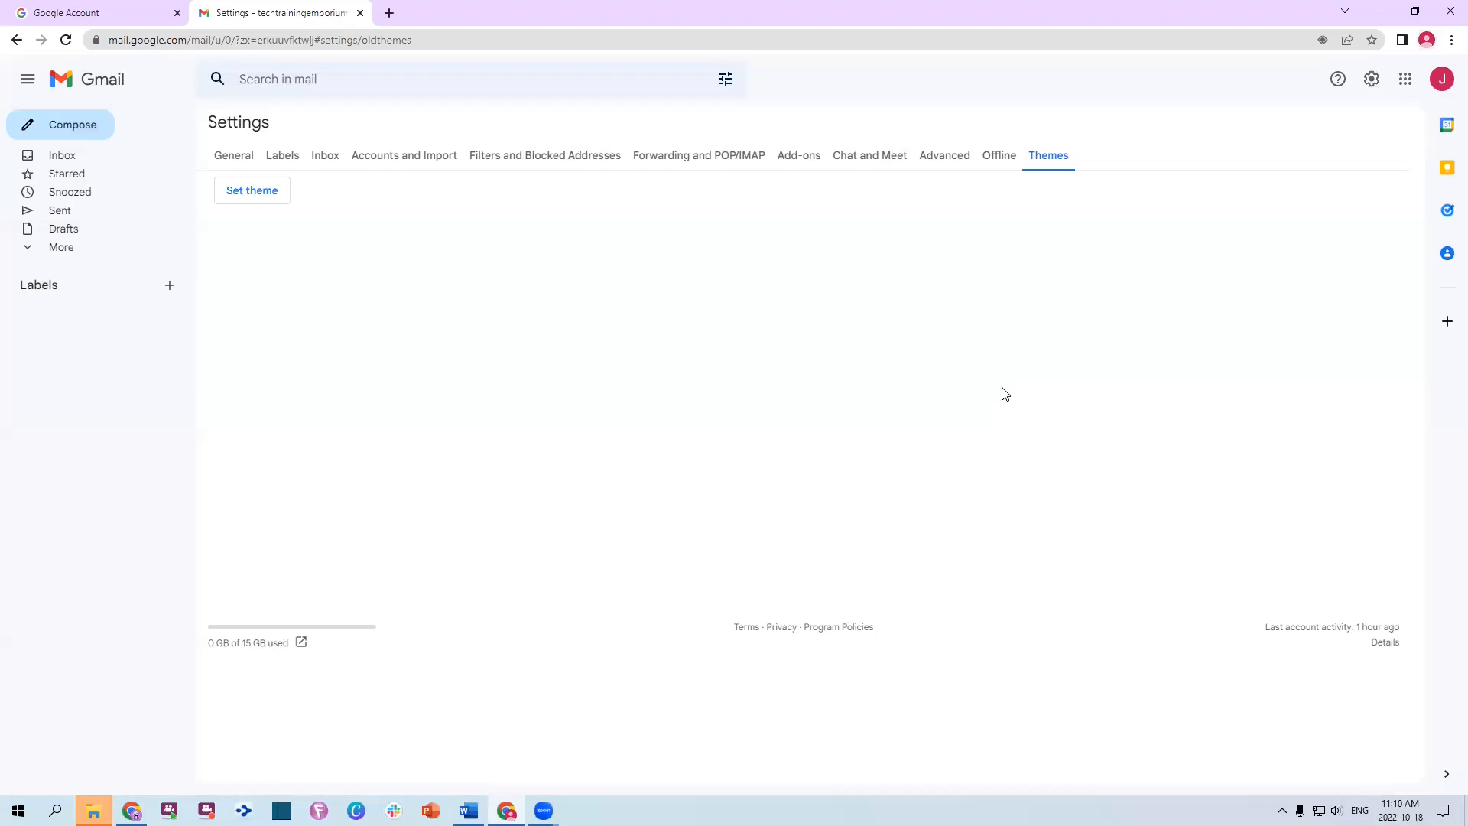
pyautogui.click(234, 156)
pyautogui.scroll(-1, 524, 452)
pyautogui.scroll(-10, 597, 552)
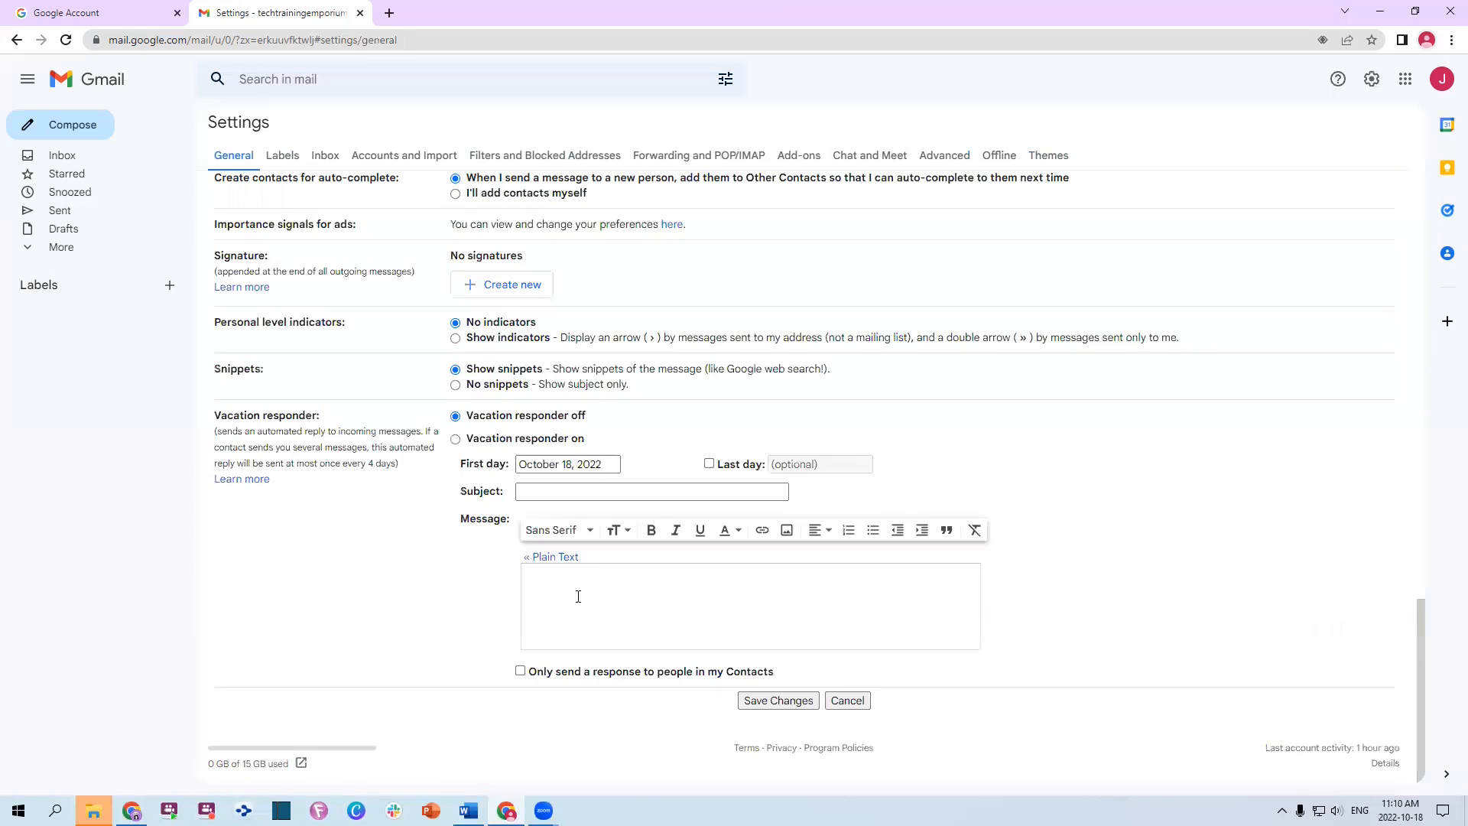
pyautogui.click(772, 700)
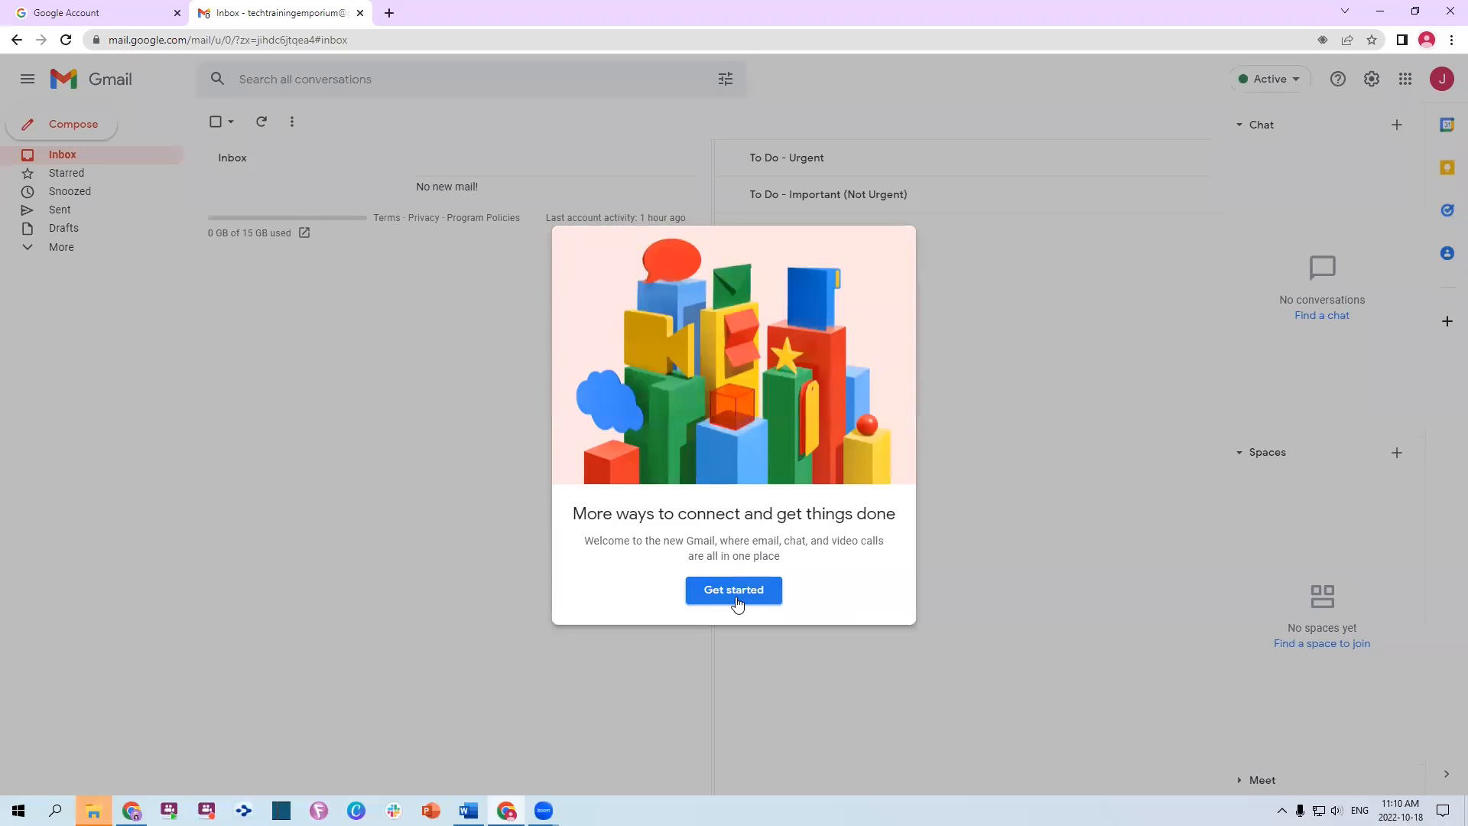
# Step through and finish the new-Gmail welcome tour, then briefly check the new-chat options
pyautogui.click(744, 600)
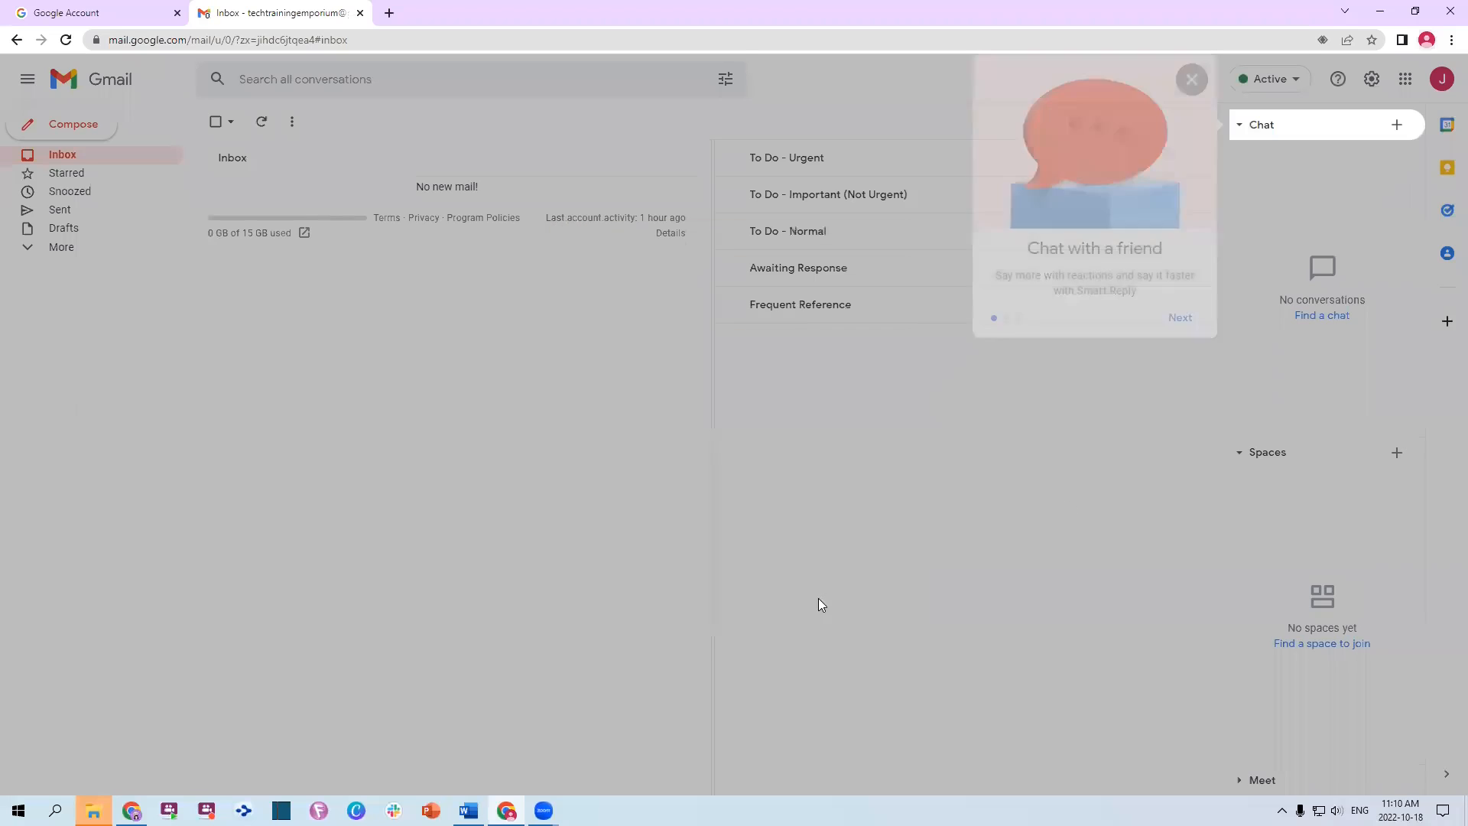
pyautogui.click(1176, 316)
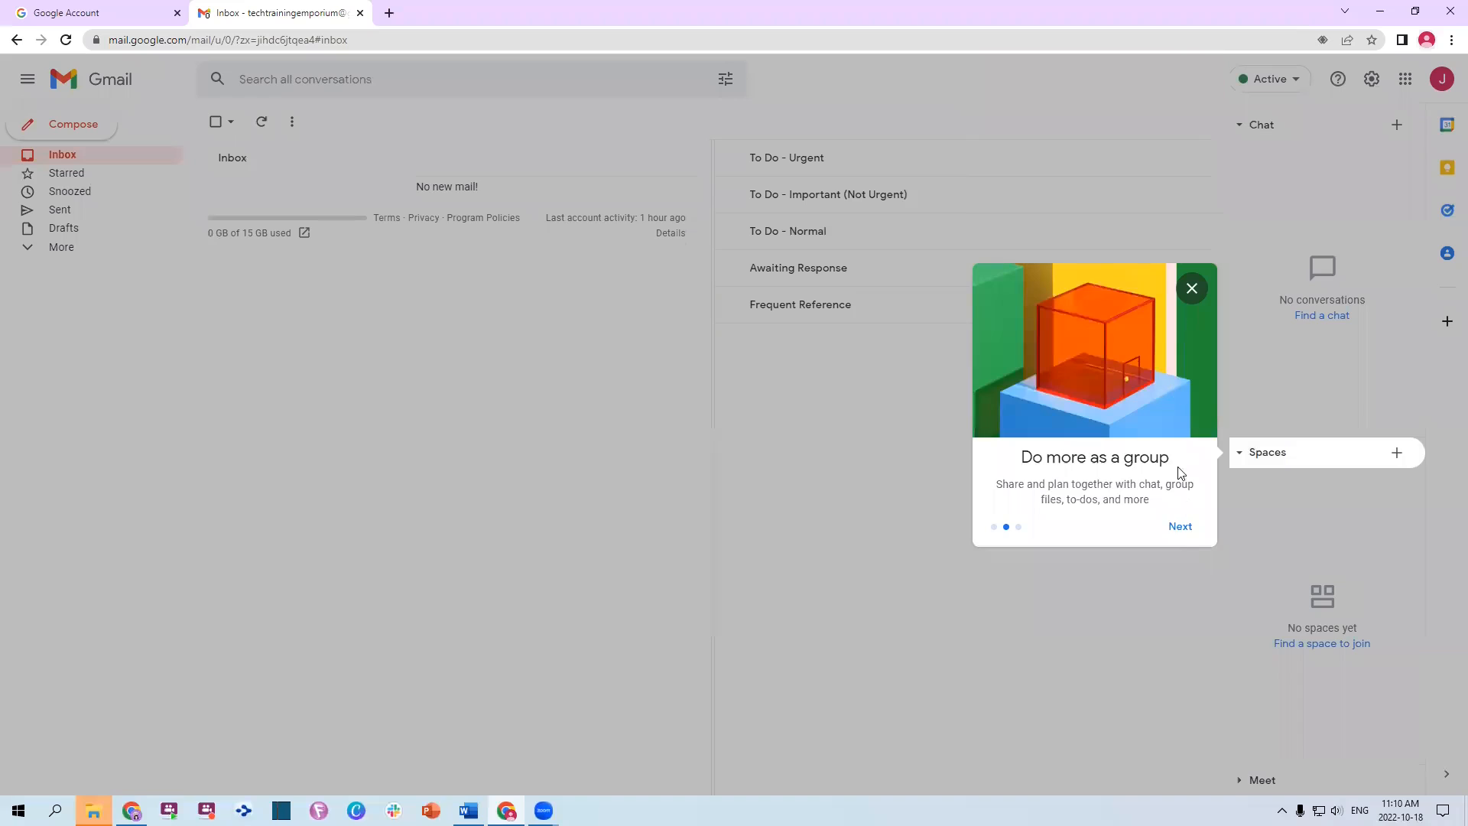
pyautogui.click(1180, 528)
pyautogui.click(1179, 774)
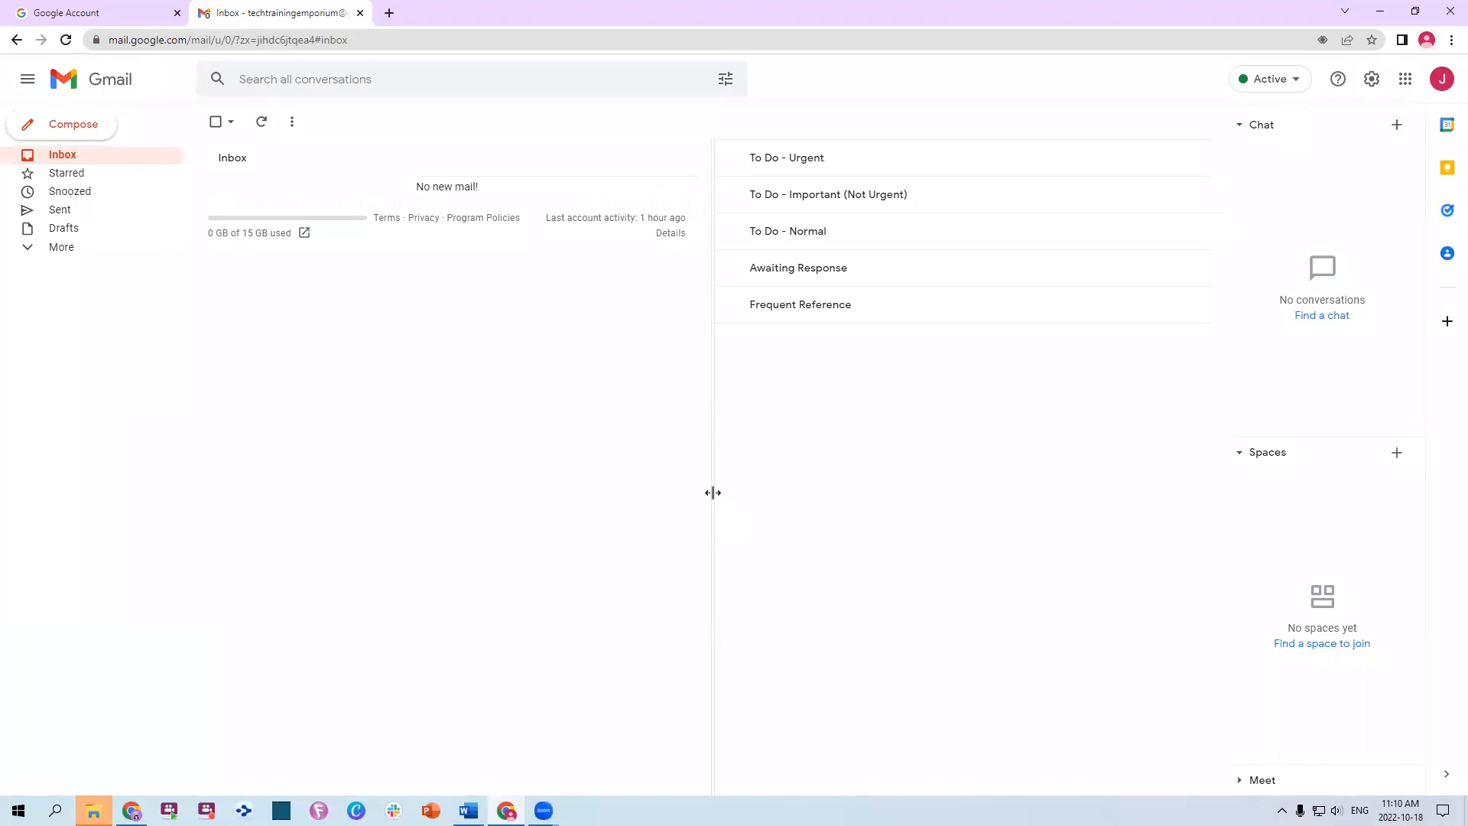
pyautogui.click(1396, 125)
pyautogui.click(1260, 132)
pyautogui.hotkey('alt', 'Tab')
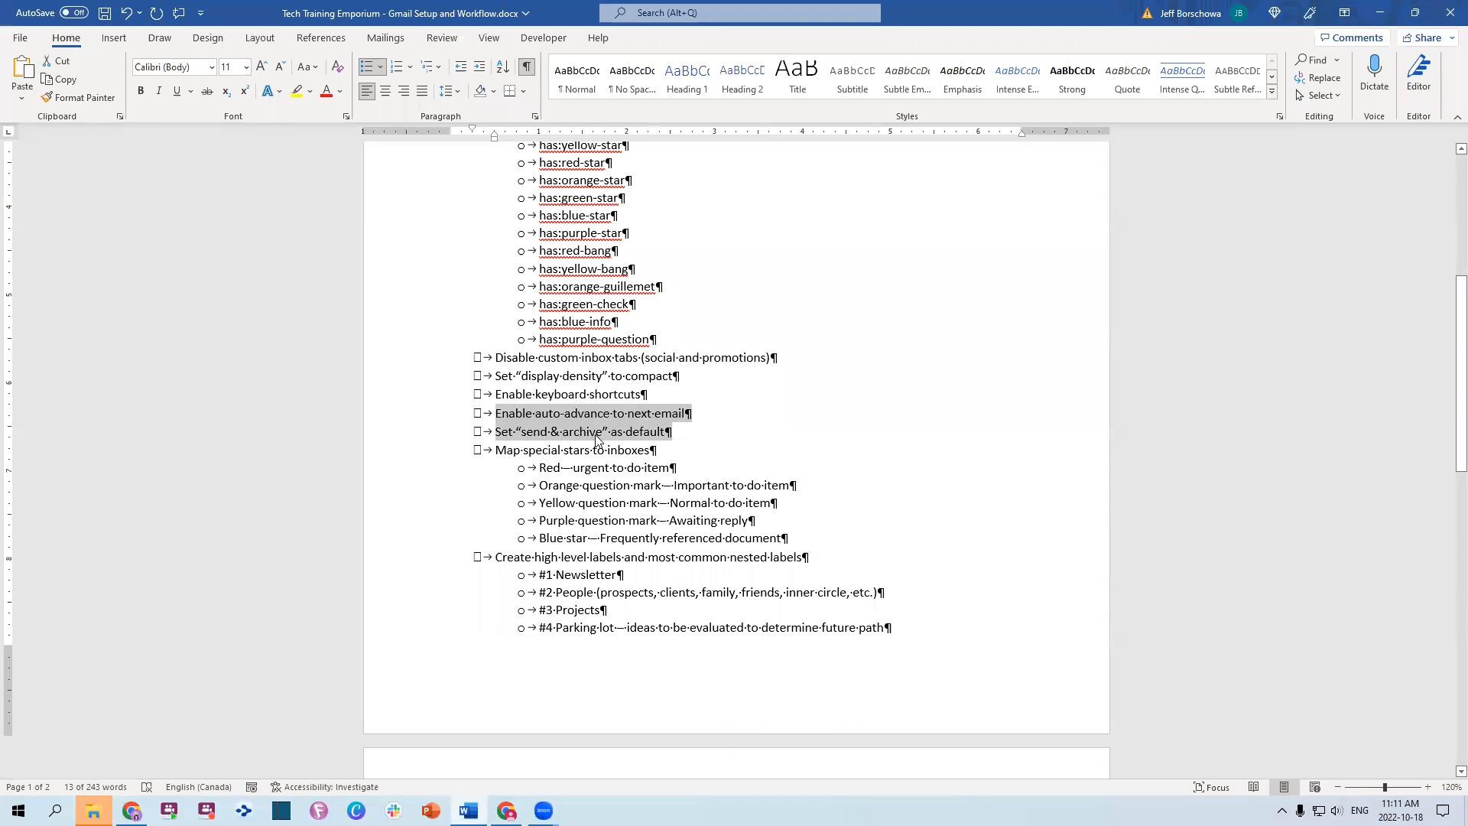
pyautogui.scroll(-4, 711, 440)
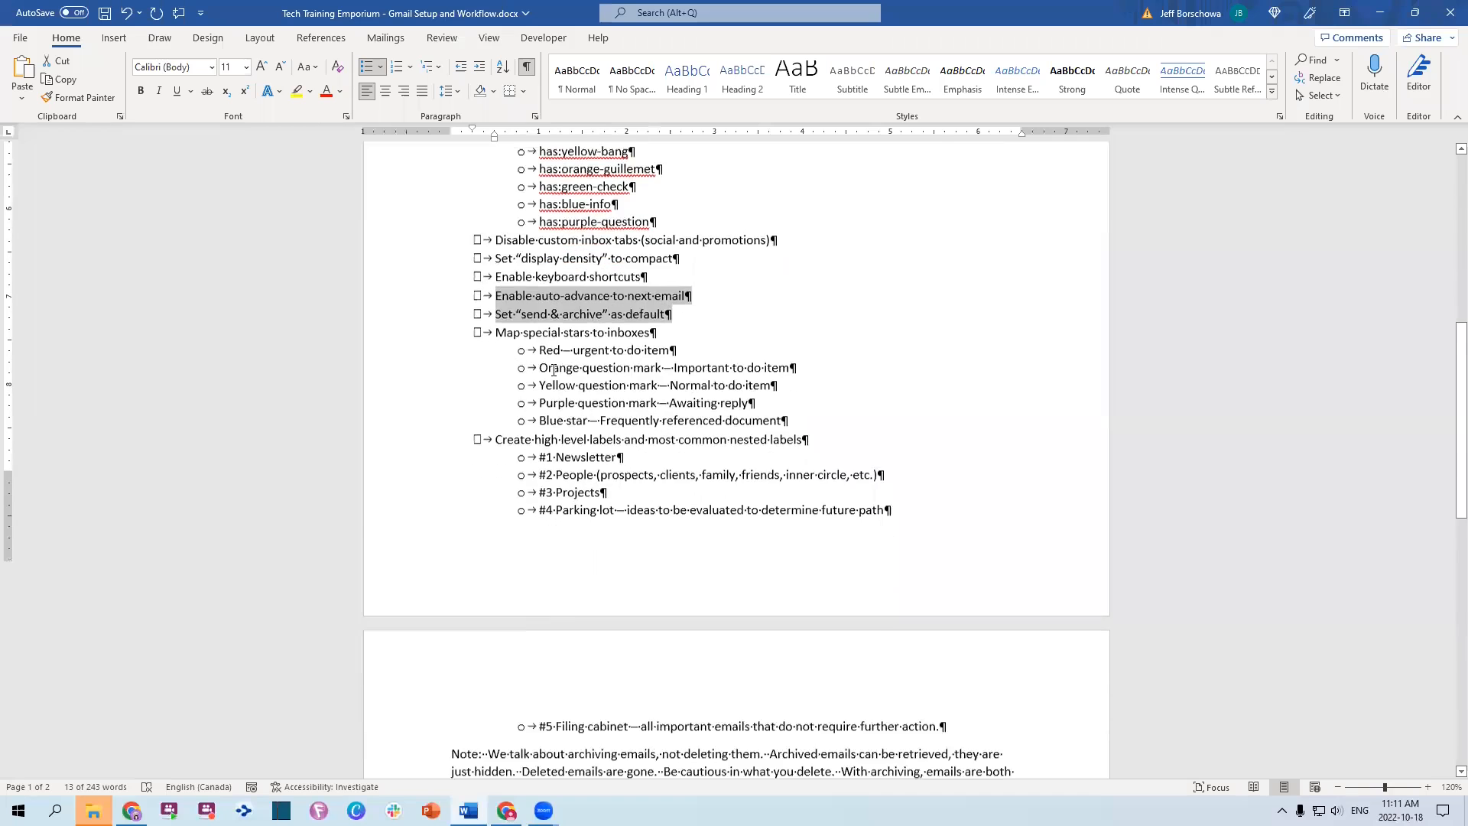
pyautogui.click(653, 356)
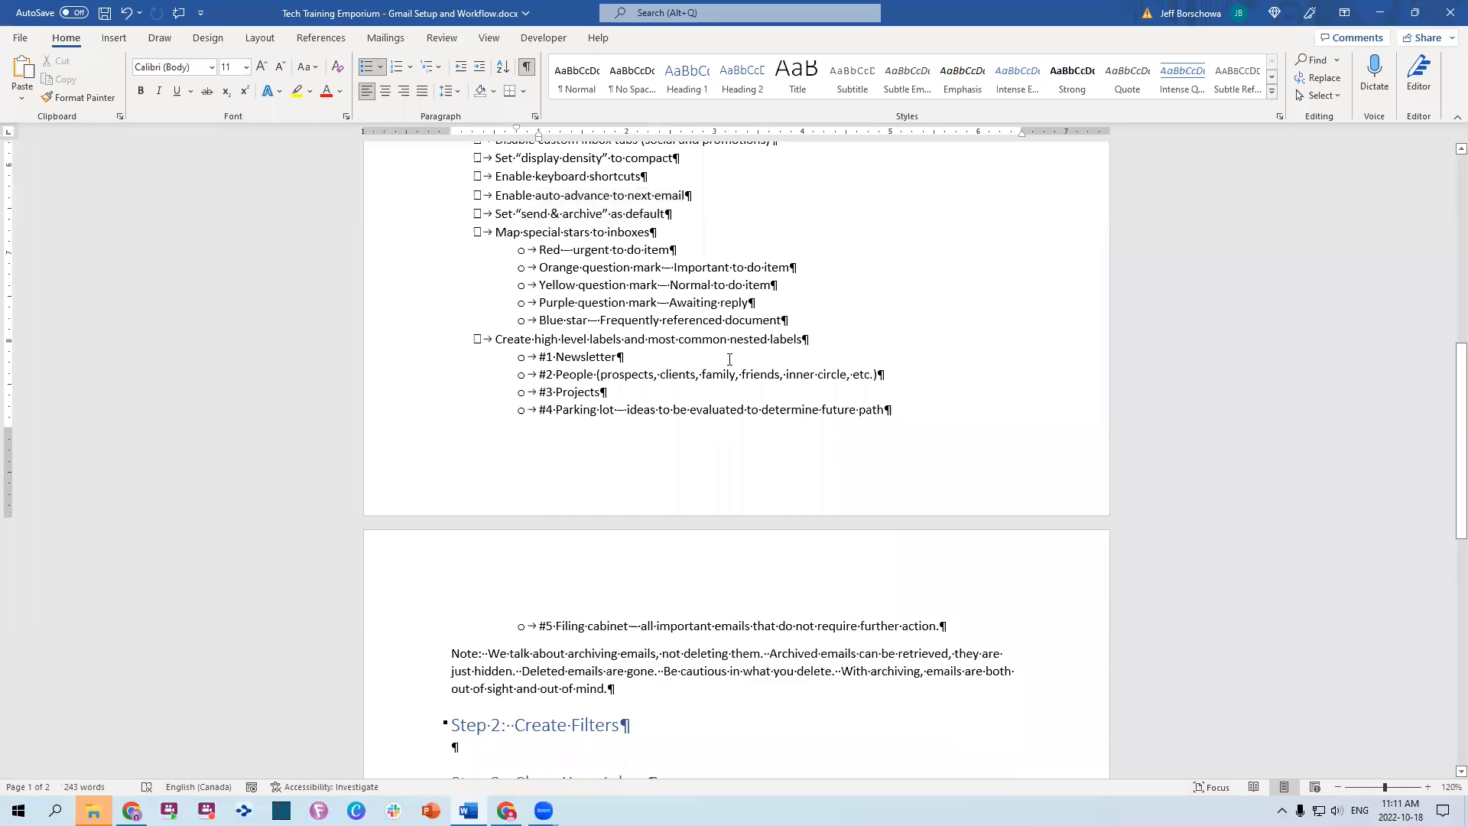
pyautogui.hotkey('alt', 'Tab')
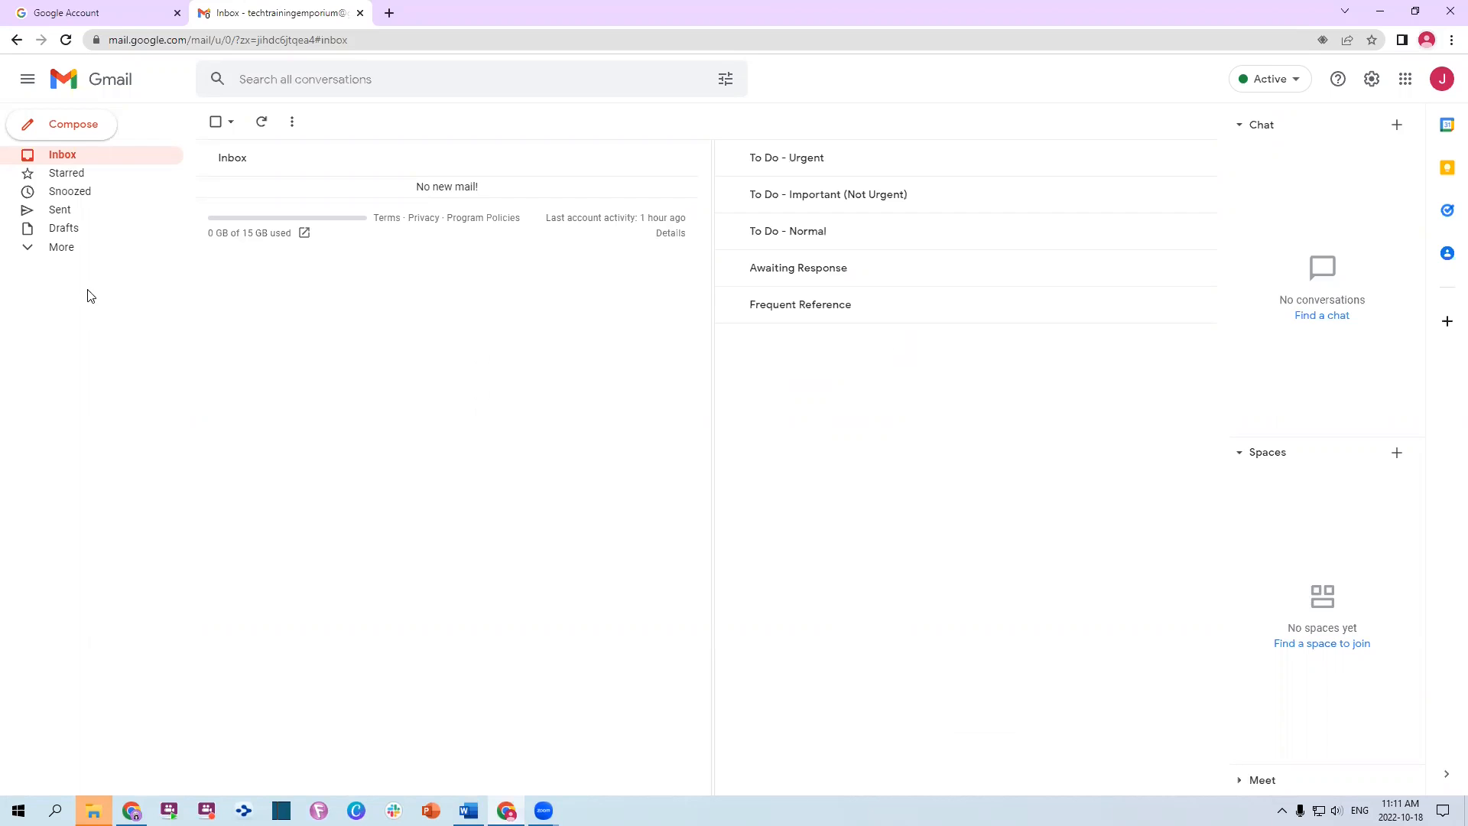
# Expand More in the sidebar and open Manage labels, scrolling down the label list
pyautogui.click(61, 247)
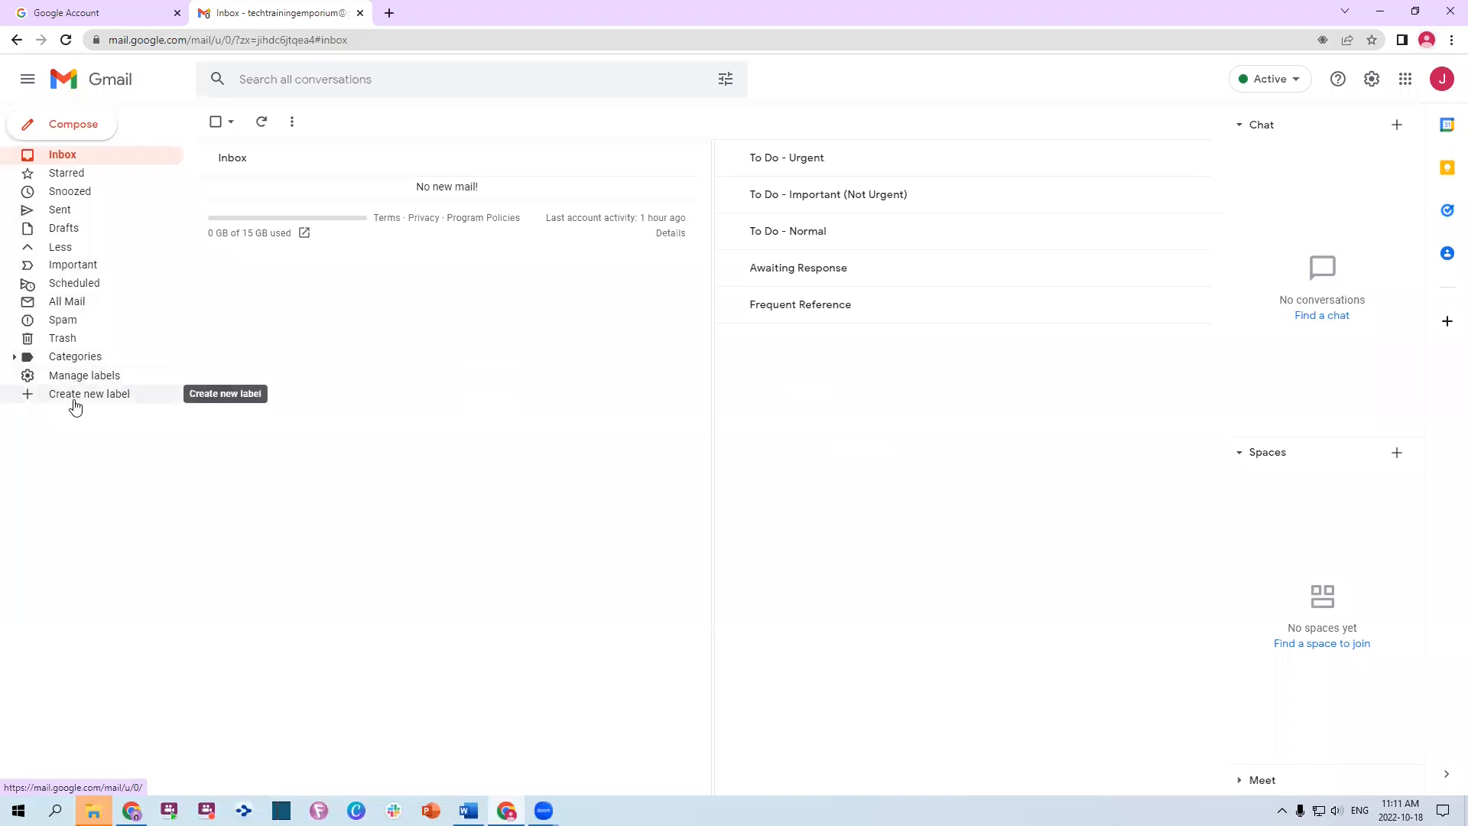
pyautogui.click(84, 377)
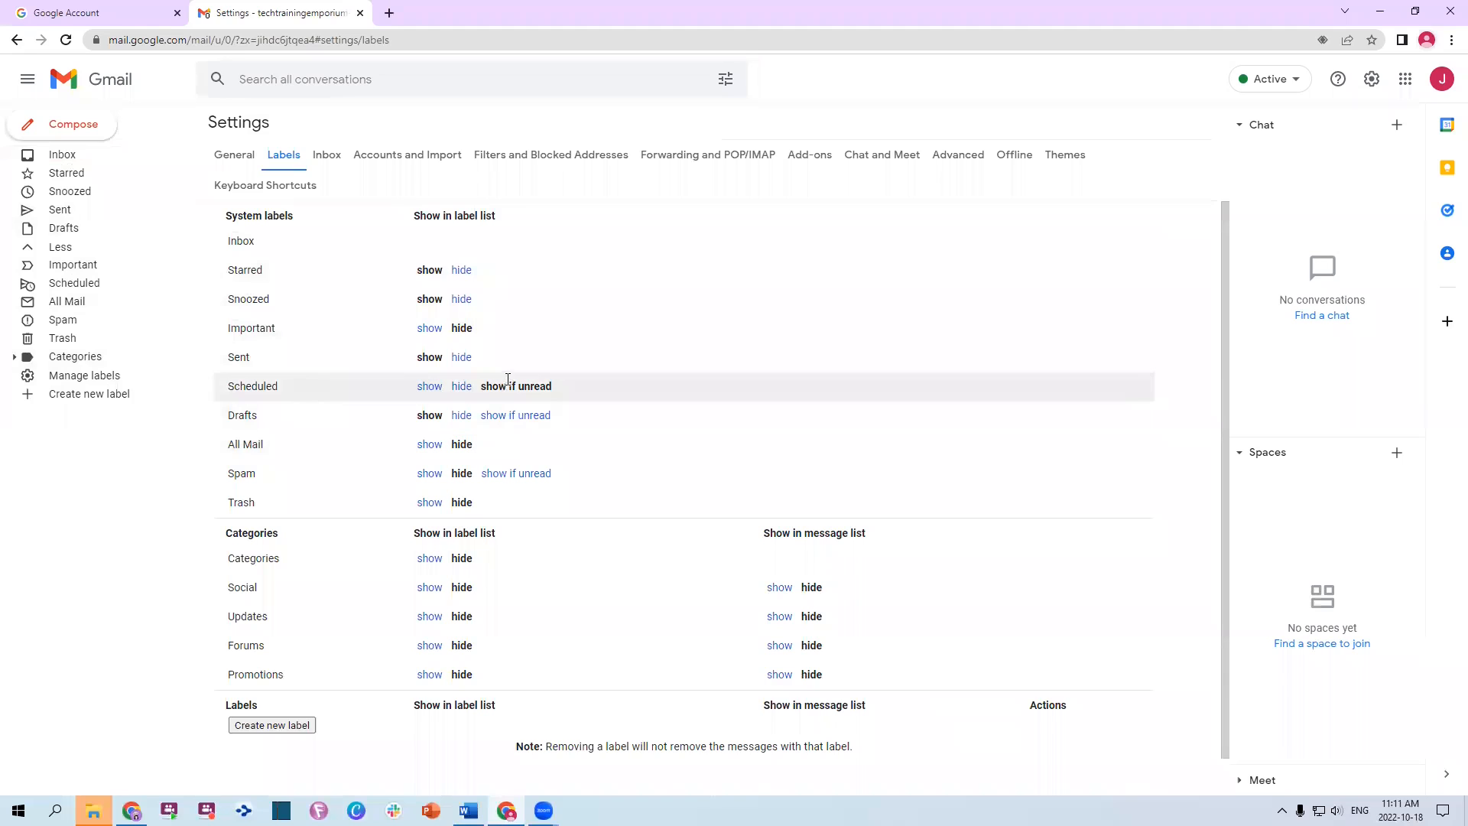
pyautogui.moveTo(479, 386); pyautogui.dragTo(574, 381)
pyautogui.scroll(-1, 627, 443)
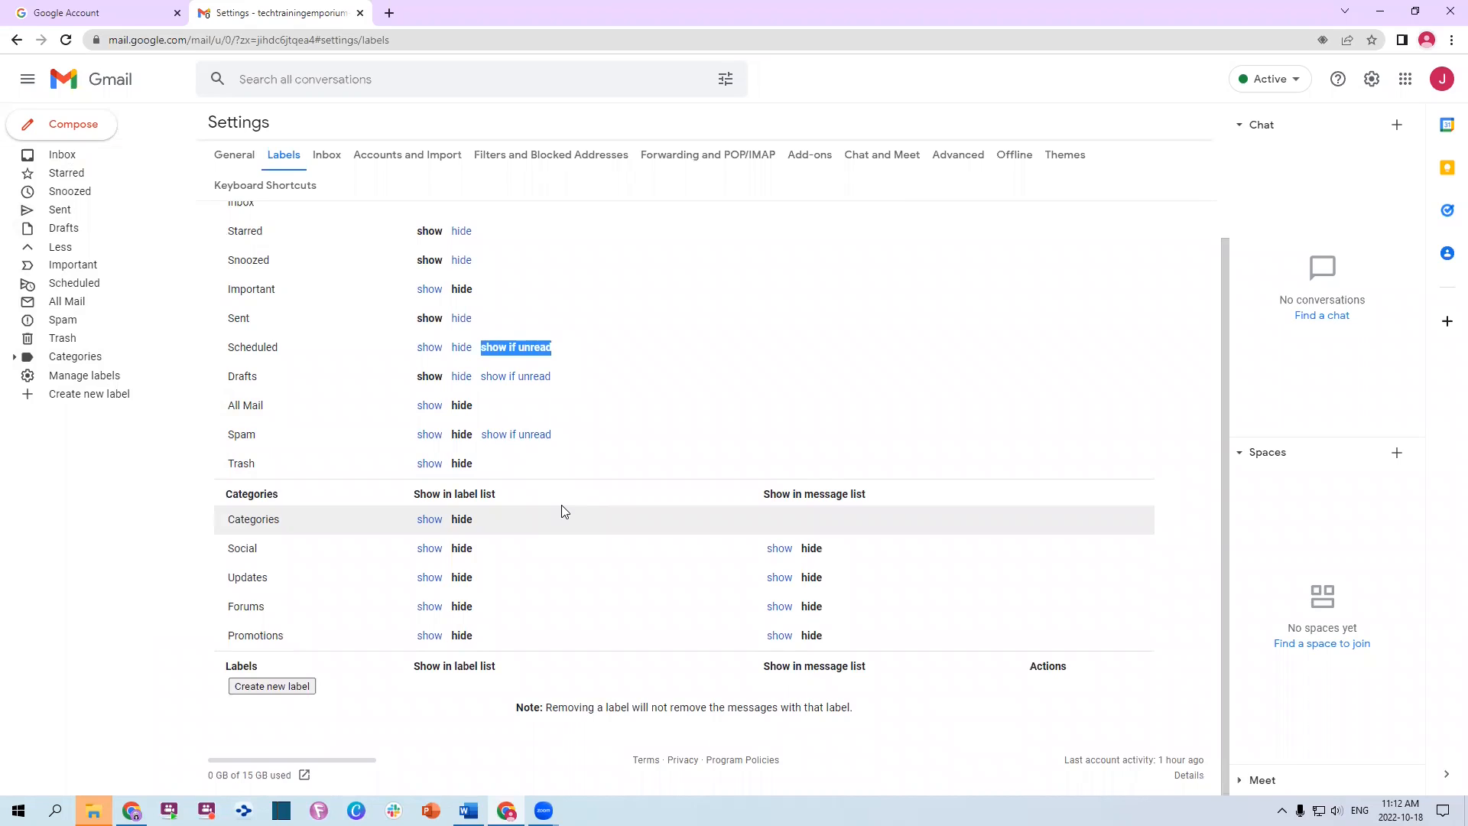
# Create the labels #1 Newsletters and #2 People
pyautogui.click(291, 687)
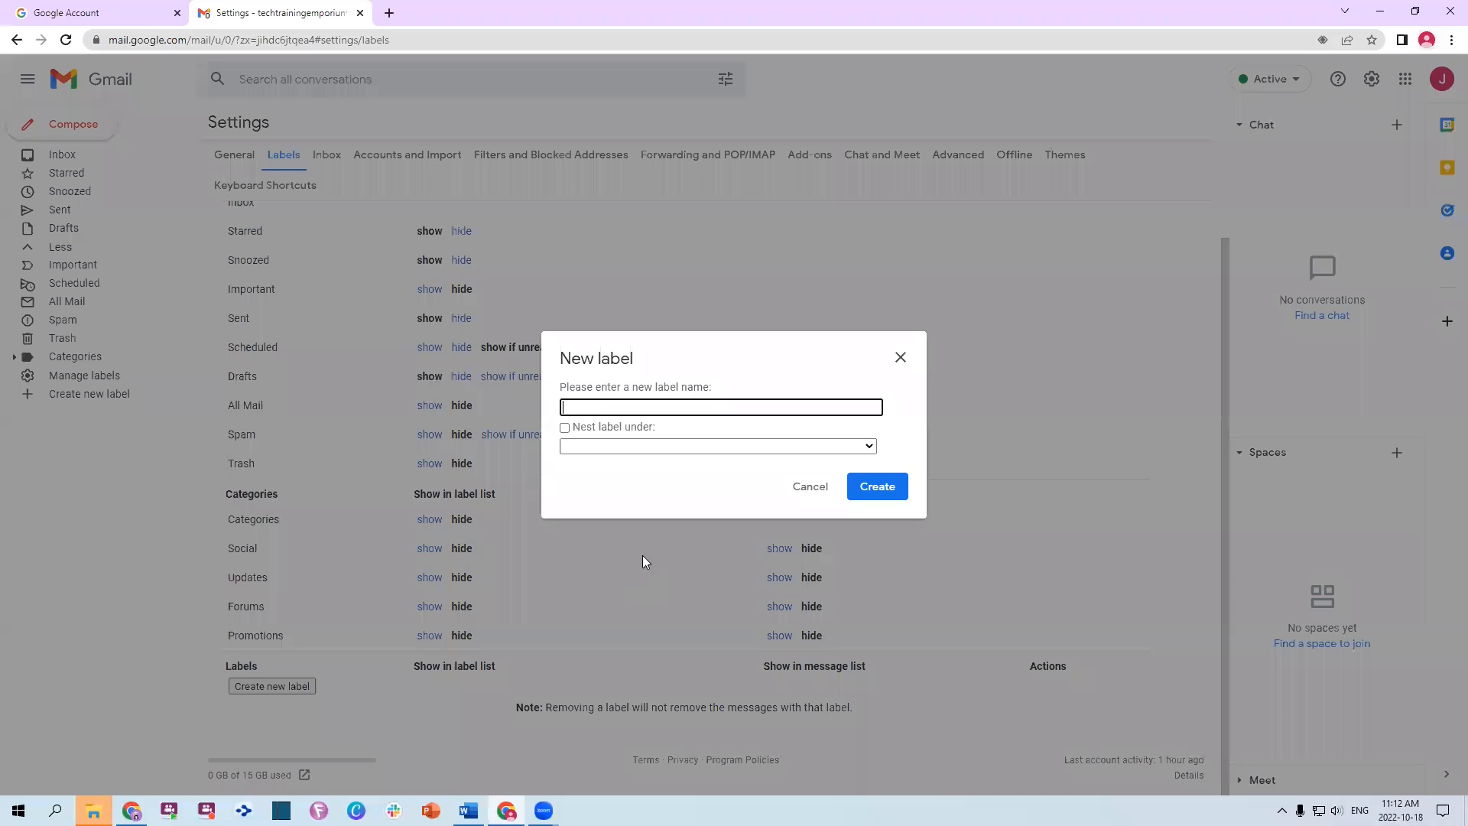
pyautogui.write('#1 Newsletters')
pyautogui.click(880, 490)
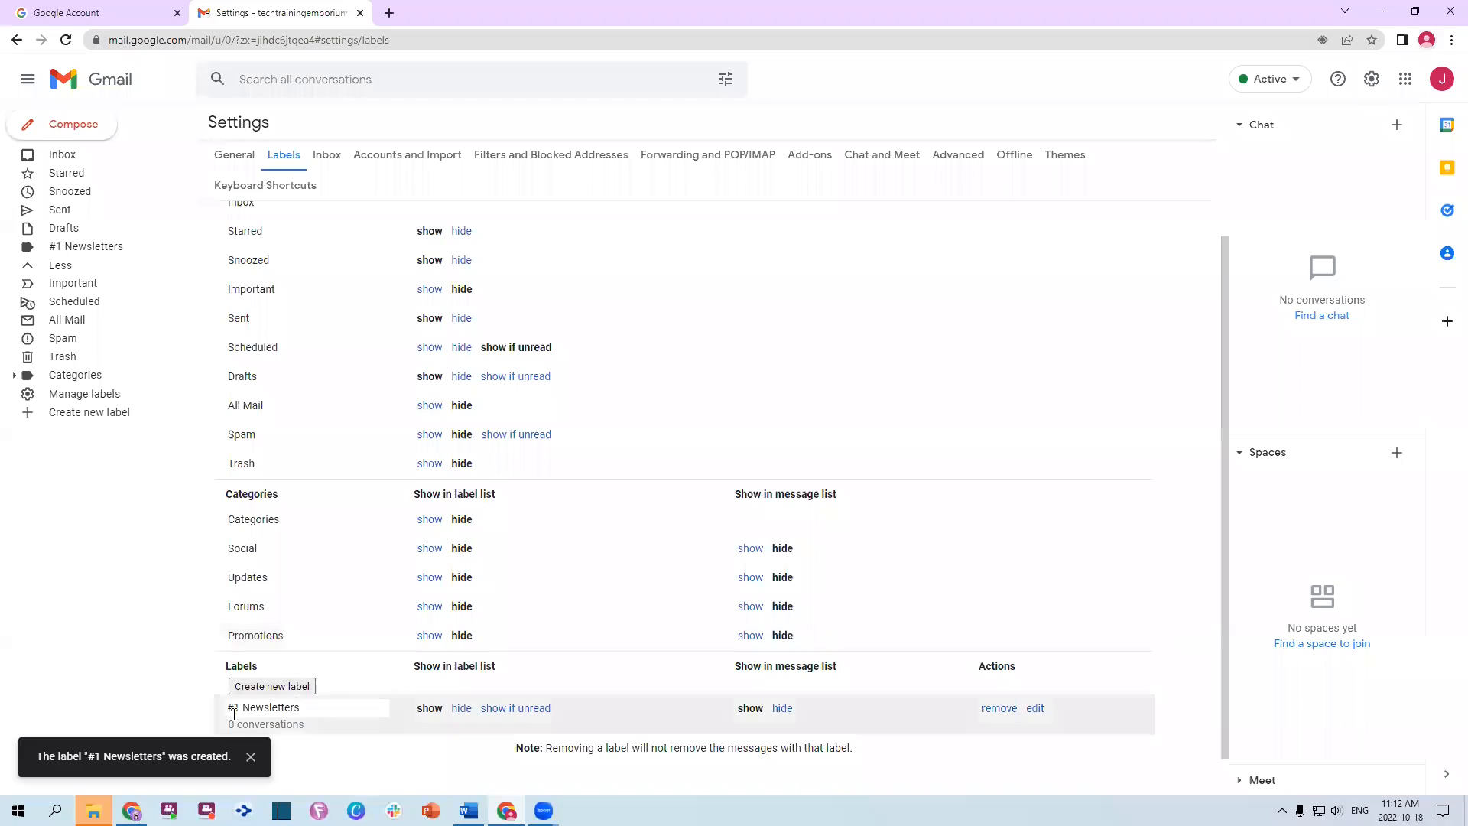
pyautogui.scroll(-1, 237, 707)
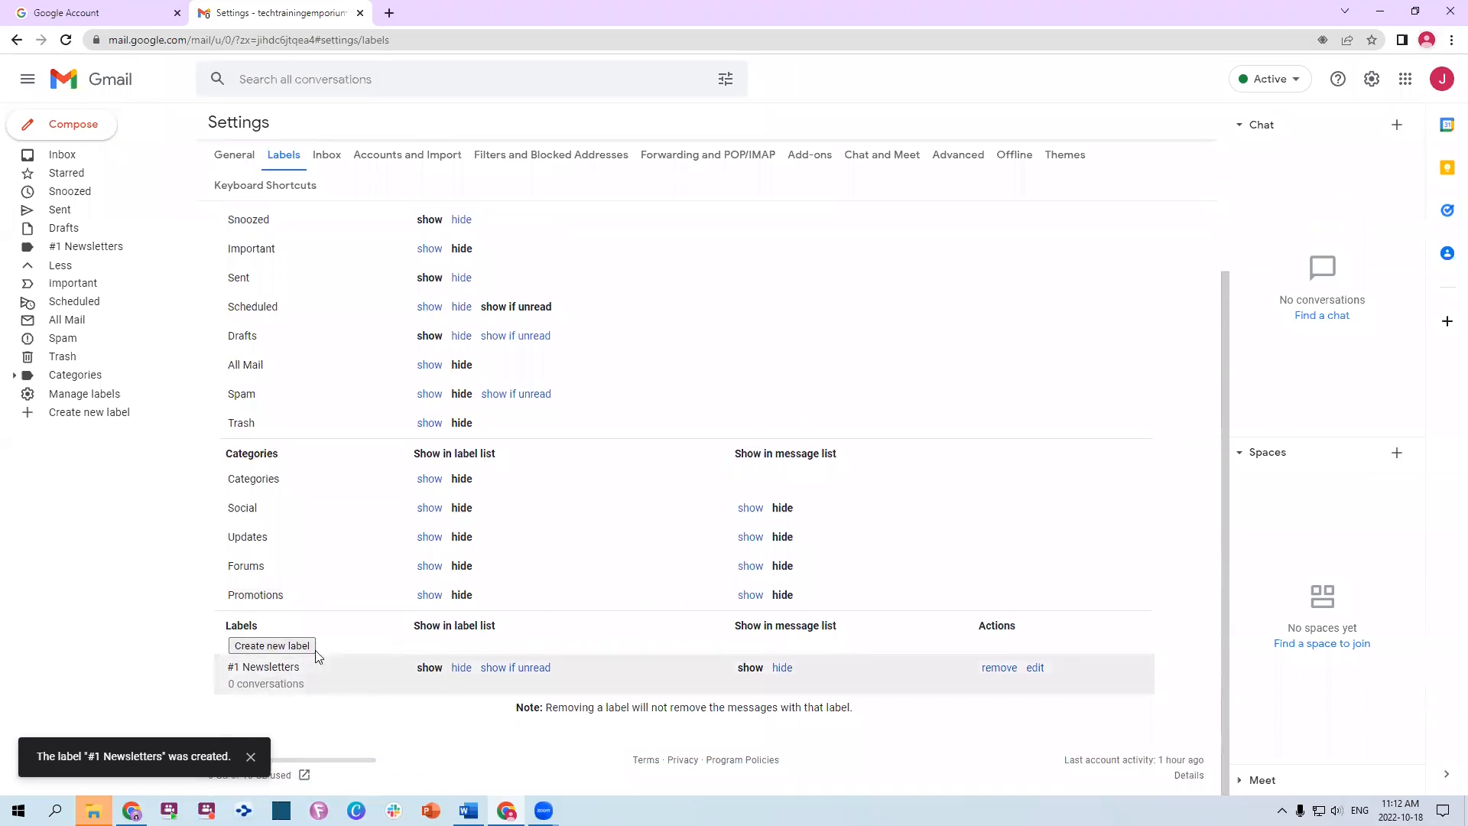
pyautogui.click(272, 645)
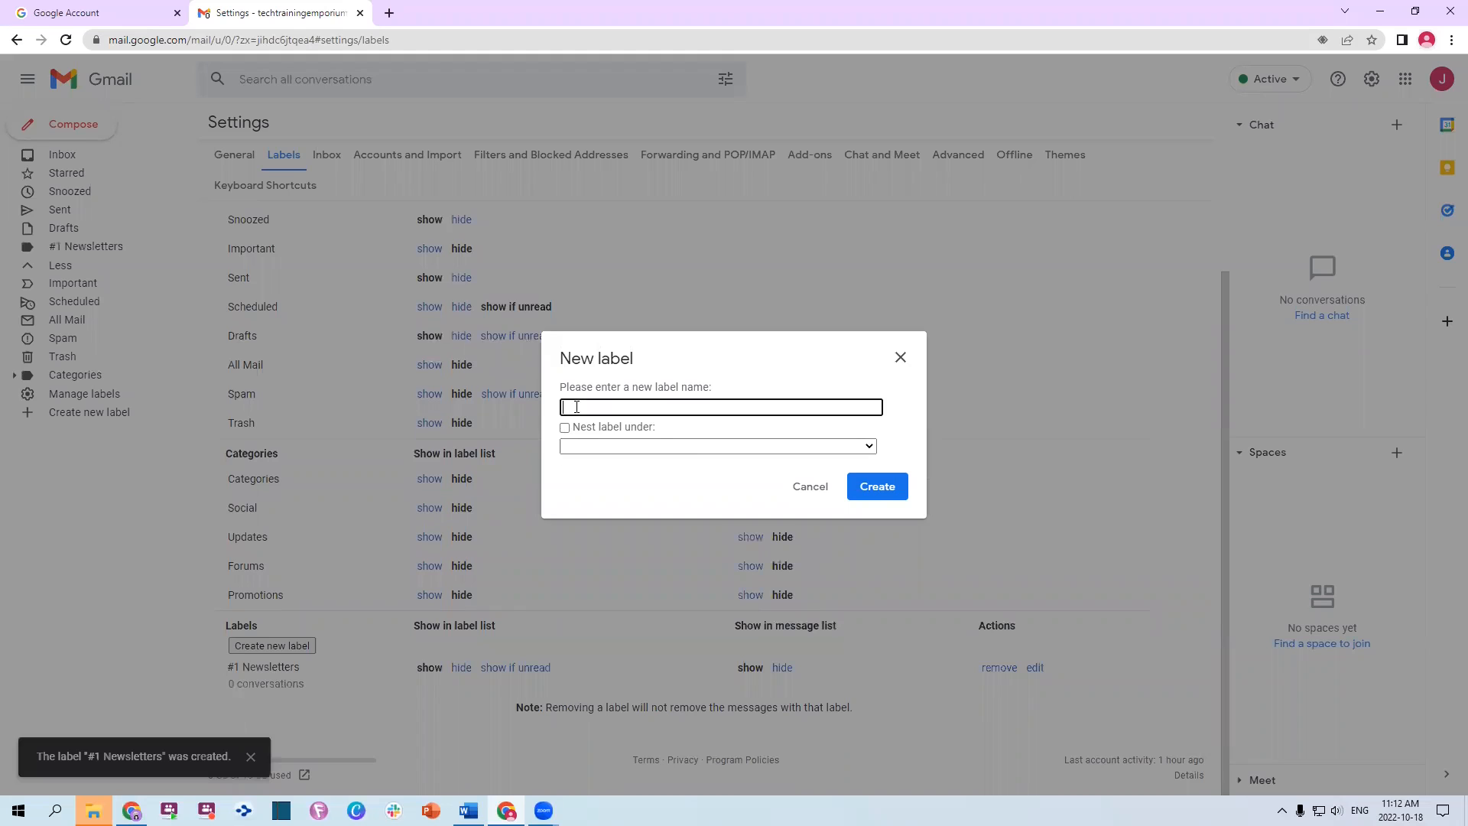
pyautogui.write('#2 People')
pyautogui.click(885, 492)
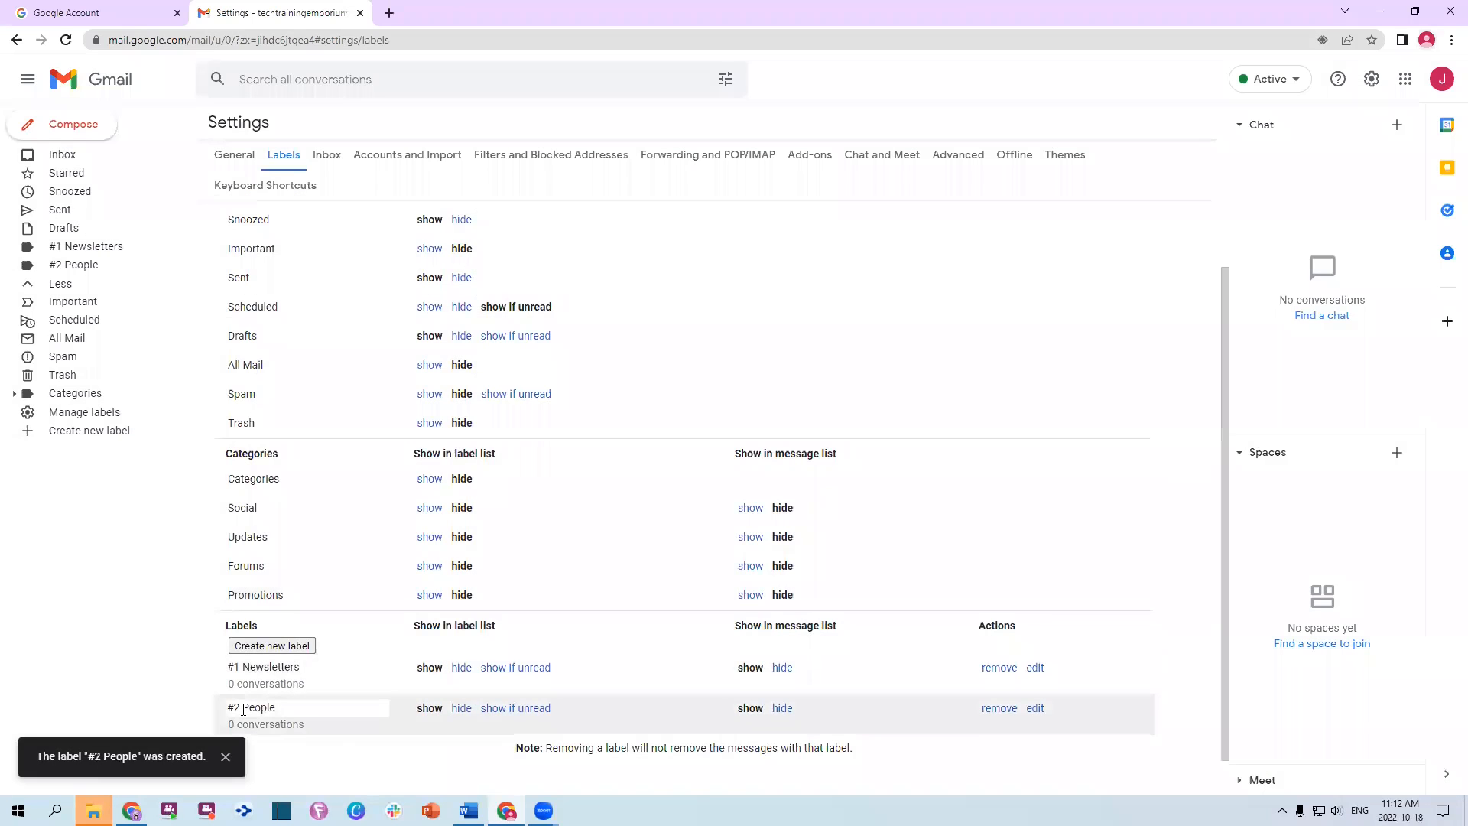
# Create the #3 Projects label and begin naming another new label with '#'
pyautogui.click(273, 645)
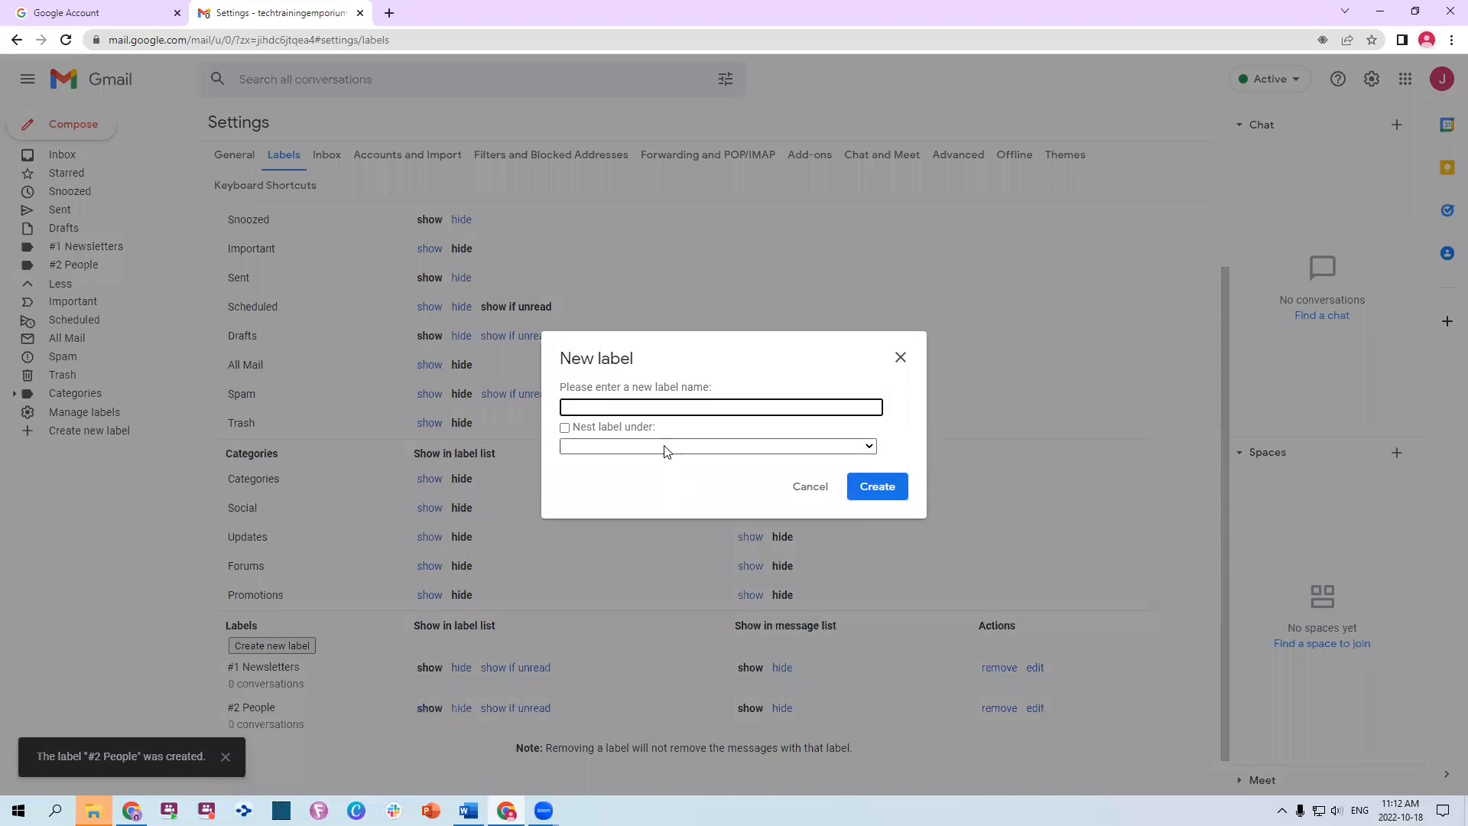
pyautogui.write('#3 Projects')
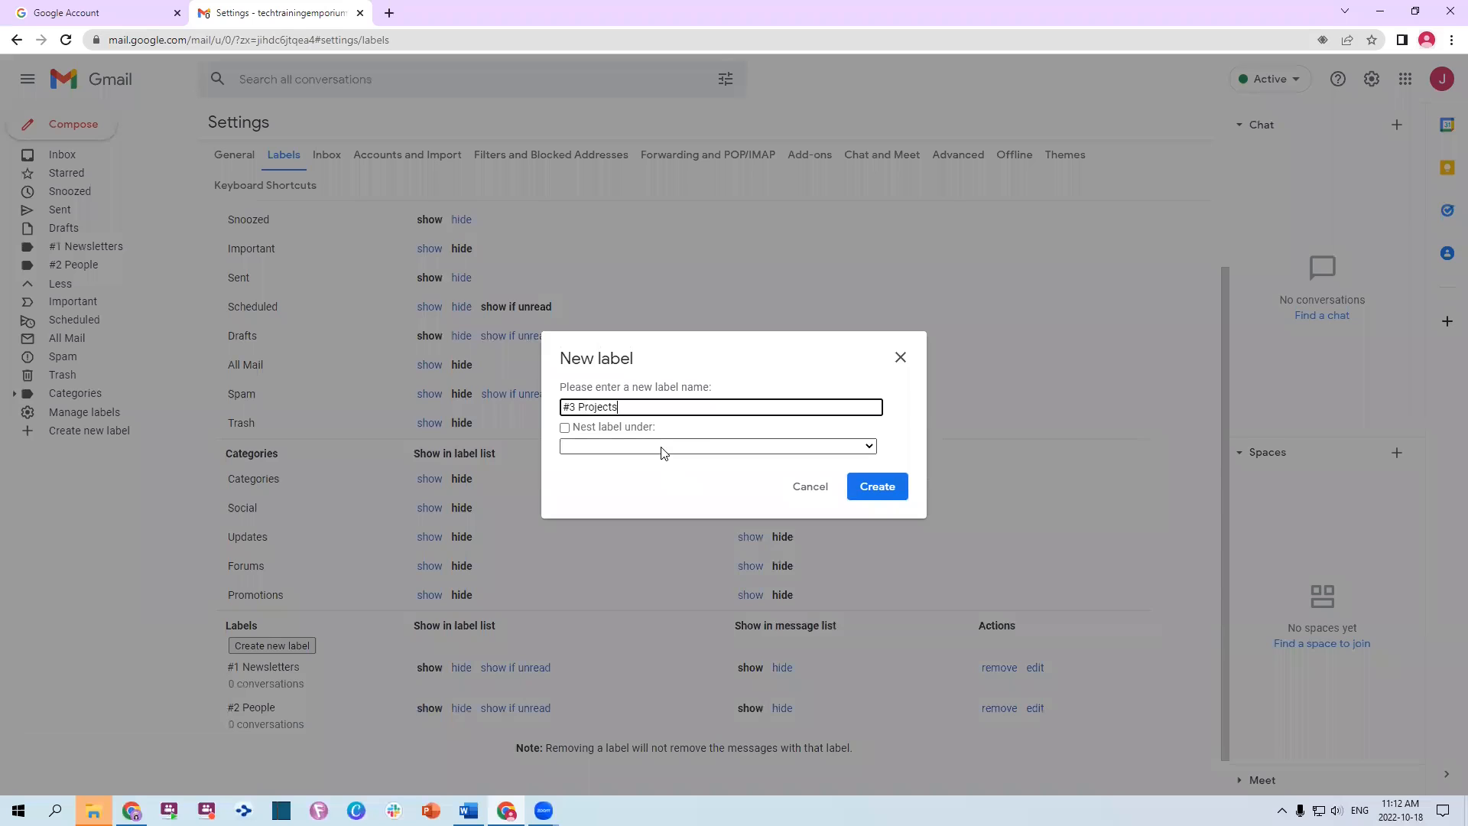
pyautogui.click(869, 488)
pyautogui.scroll(-1, 260, 535)
pyautogui.click(271, 566)
pyautogui.write('#')
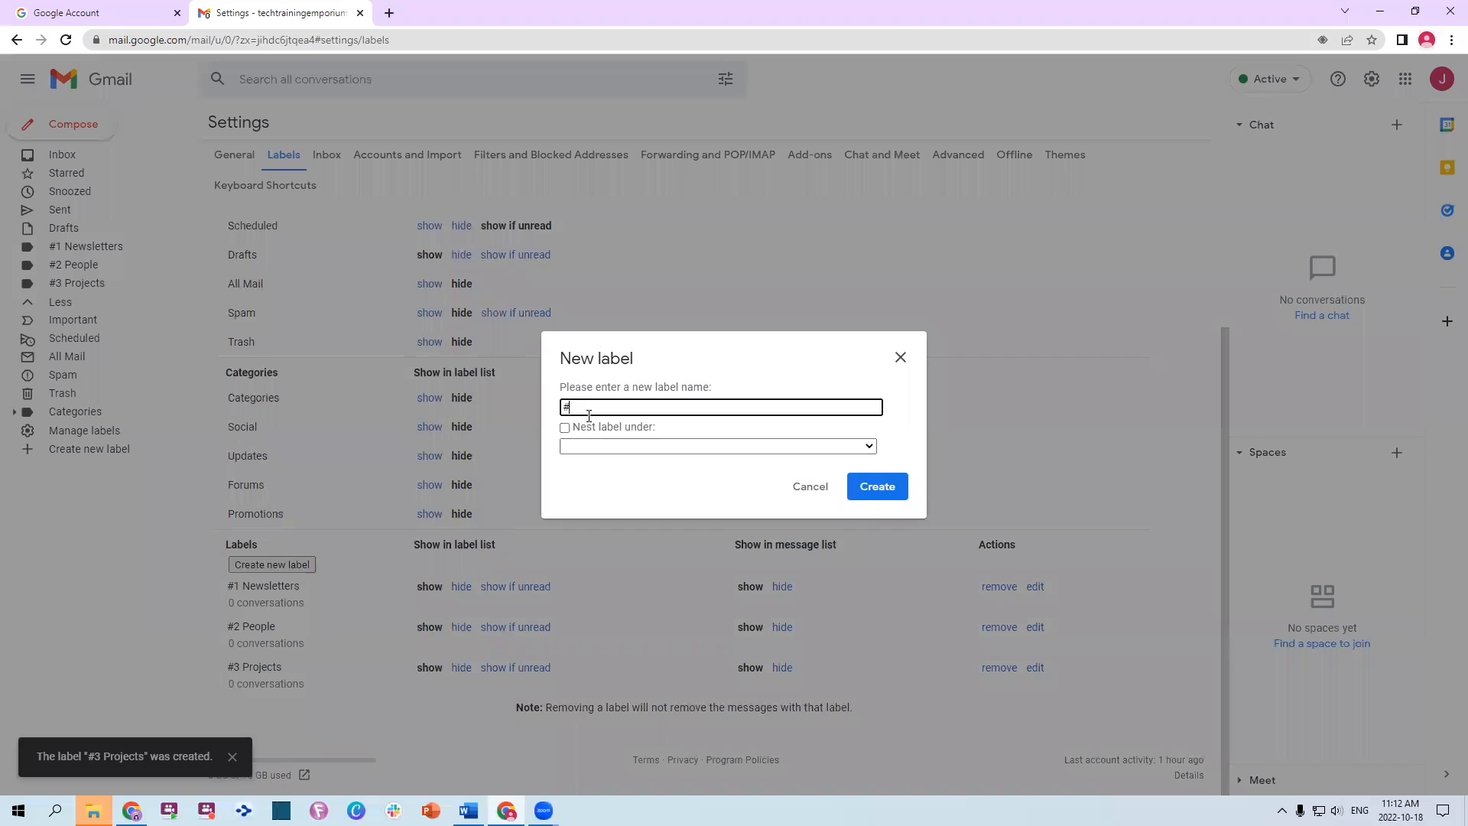
# Finish and create the #4 Parking Lot label, then create the #Filing Cabinet label
pyautogui.write('4 Parking Lots')
pyautogui.press('BackSpace')
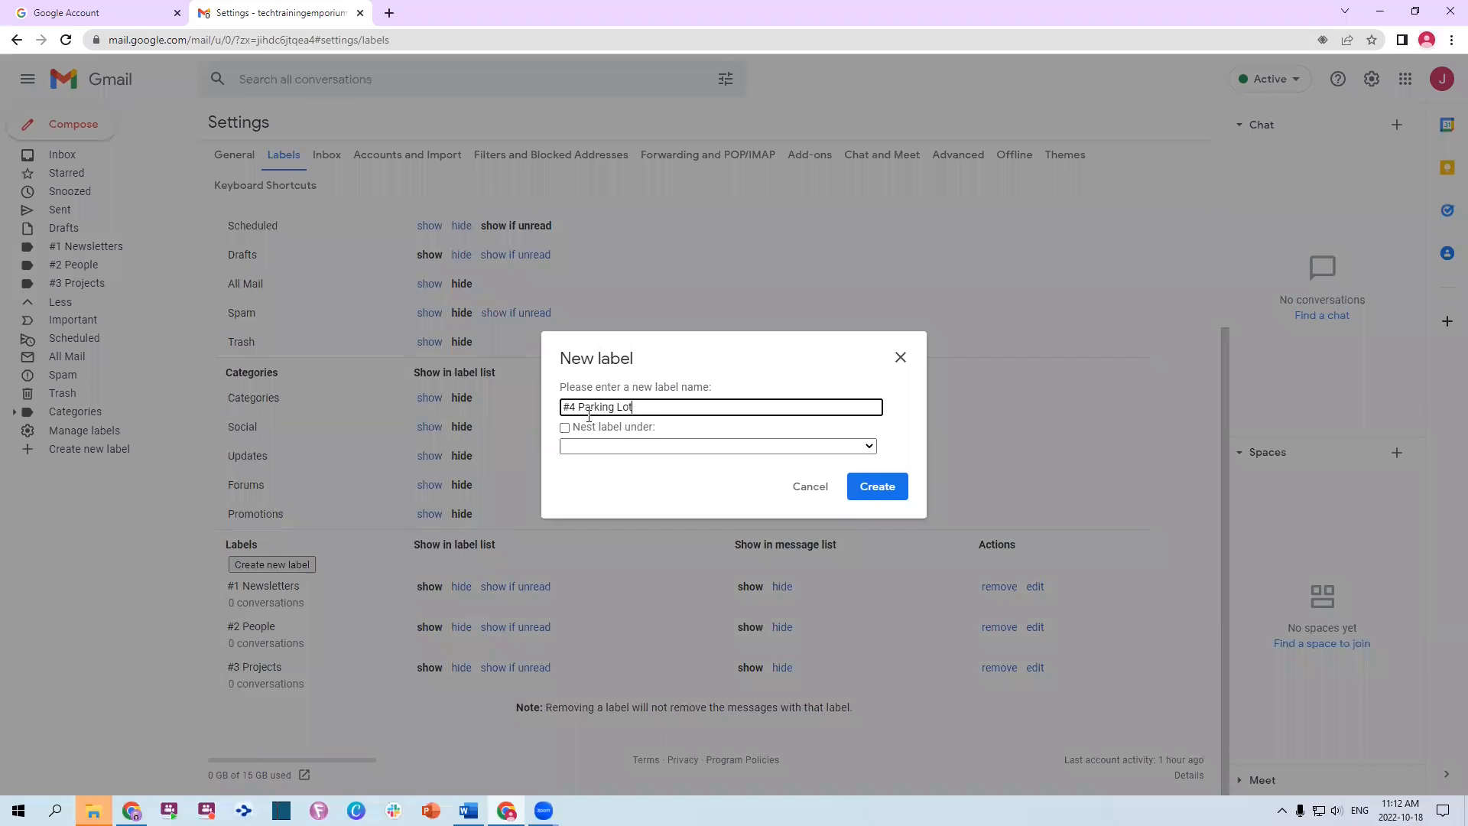
pyautogui.click(900, 495)
pyautogui.click(881, 488)
pyautogui.scroll(-1, 252, 520)
pyautogui.click(263, 526)
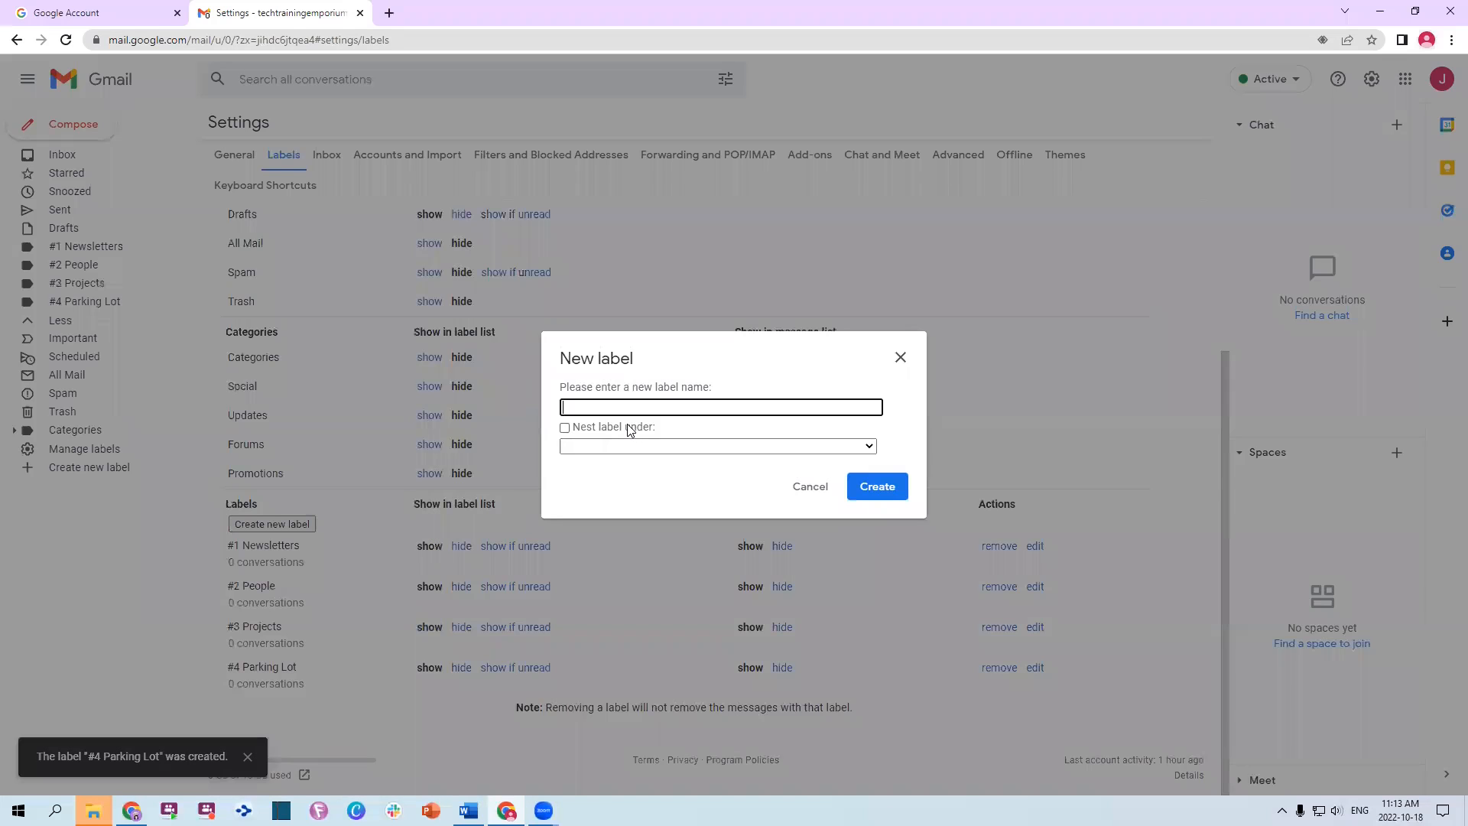
pyautogui.write('#Filing Cabinet')
pyautogui.click(876, 486)
pyautogui.scroll(-1, 287, 486)
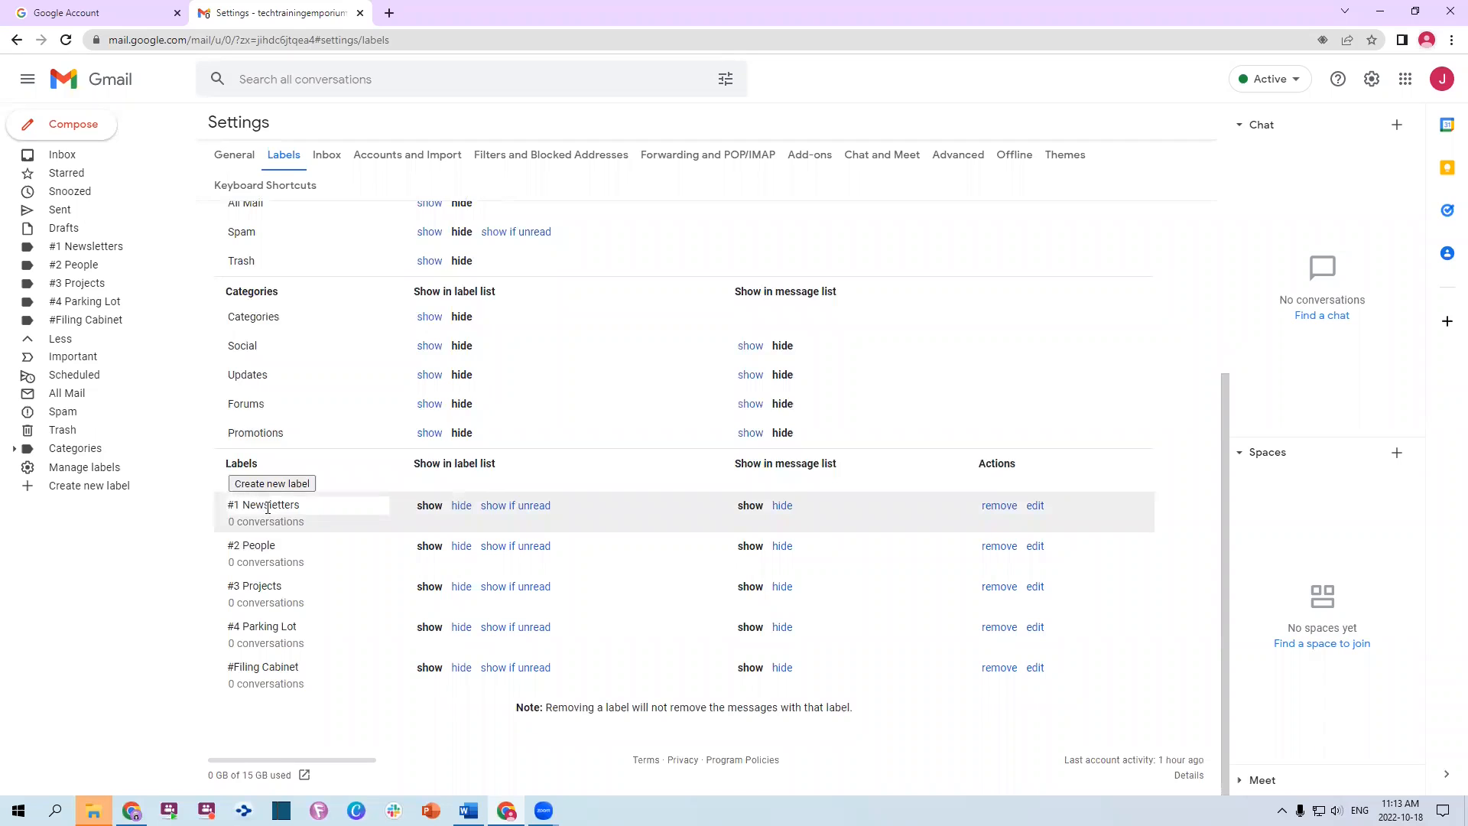
# Create a Prospect label nested under #2 People
pyautogui.click(298, 483)
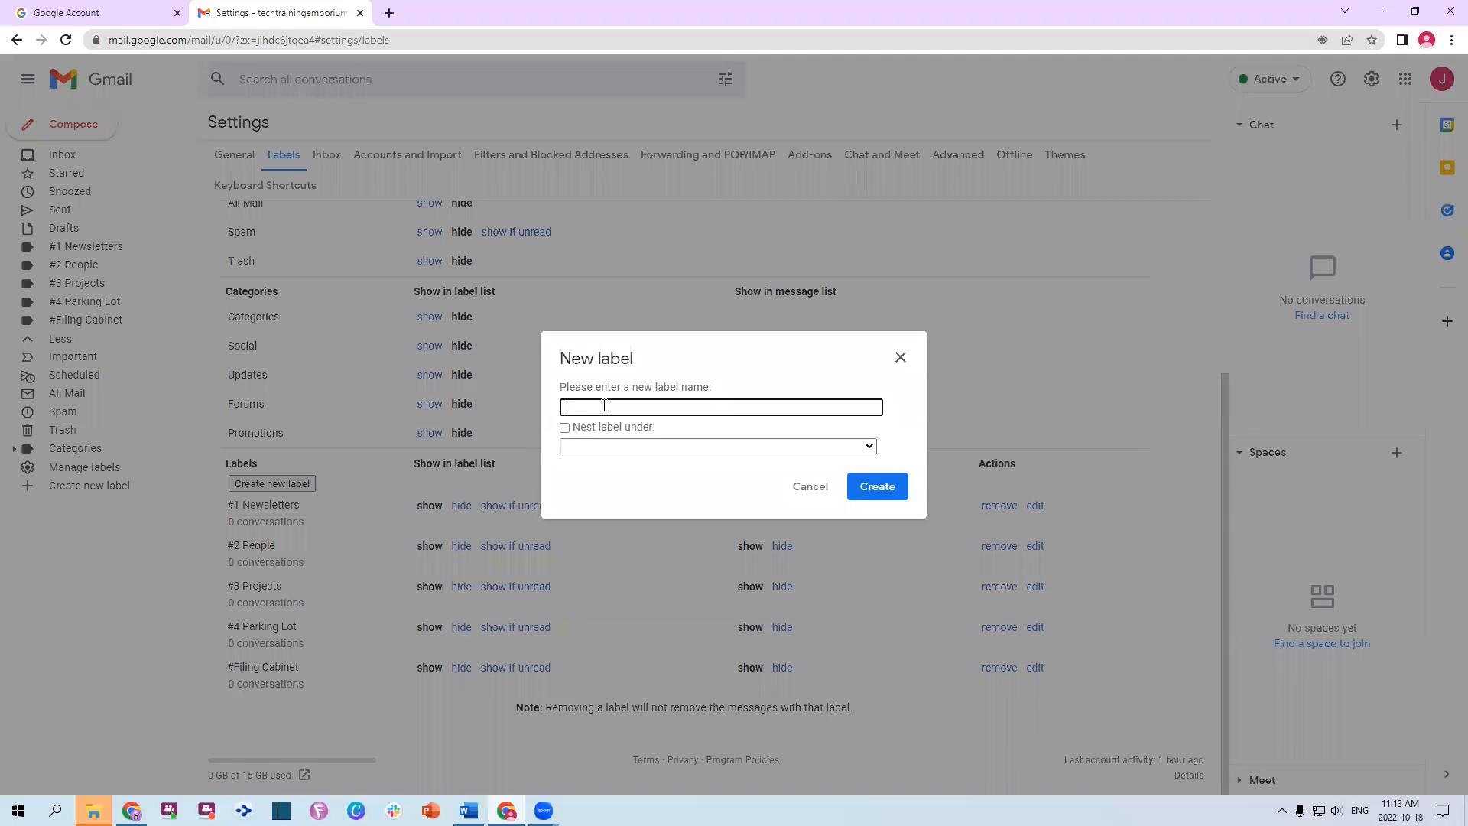
pyautogui.write('Prop')
pyautogui.write('sa')
pyautogui.press('BackSpace')
pyautogui.press('BackSpace')
pyautogui.write('spect')
pyautogui.press('Tab')
pyautogui.press('Tab')
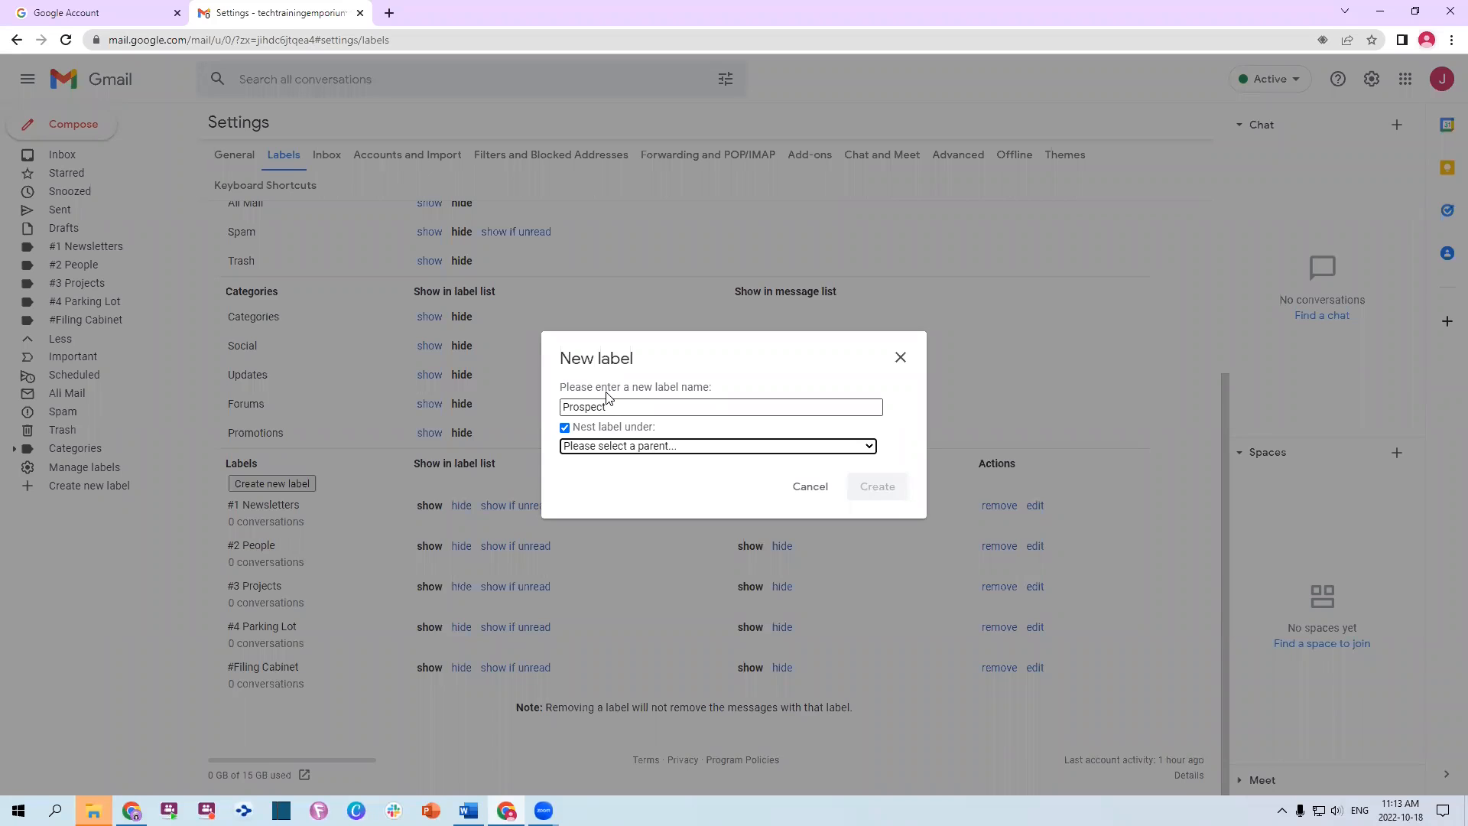
pyautogui.press('Down')
pyautogui.press('Down')
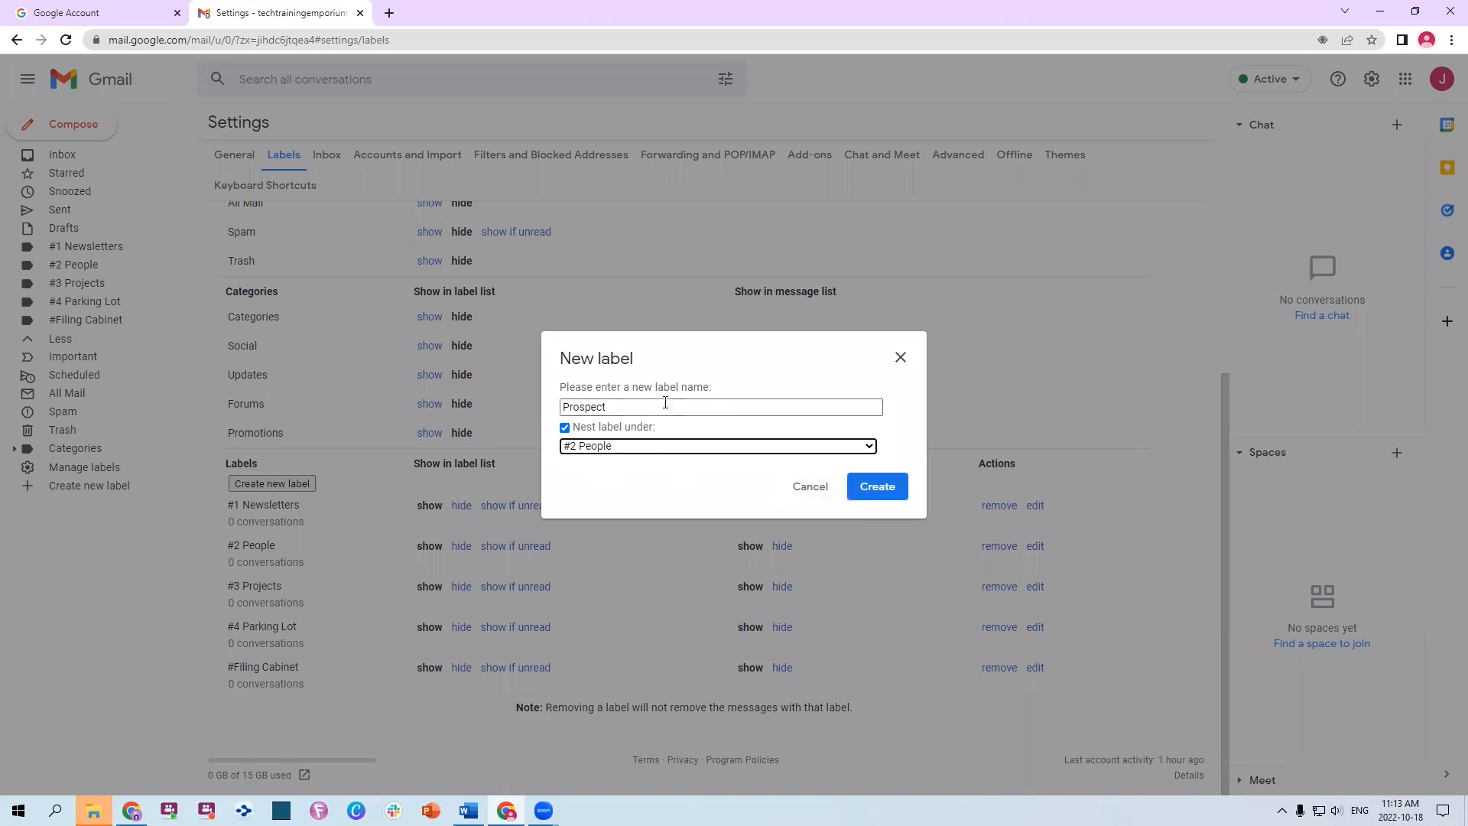
pyautogui.click(900, 493)
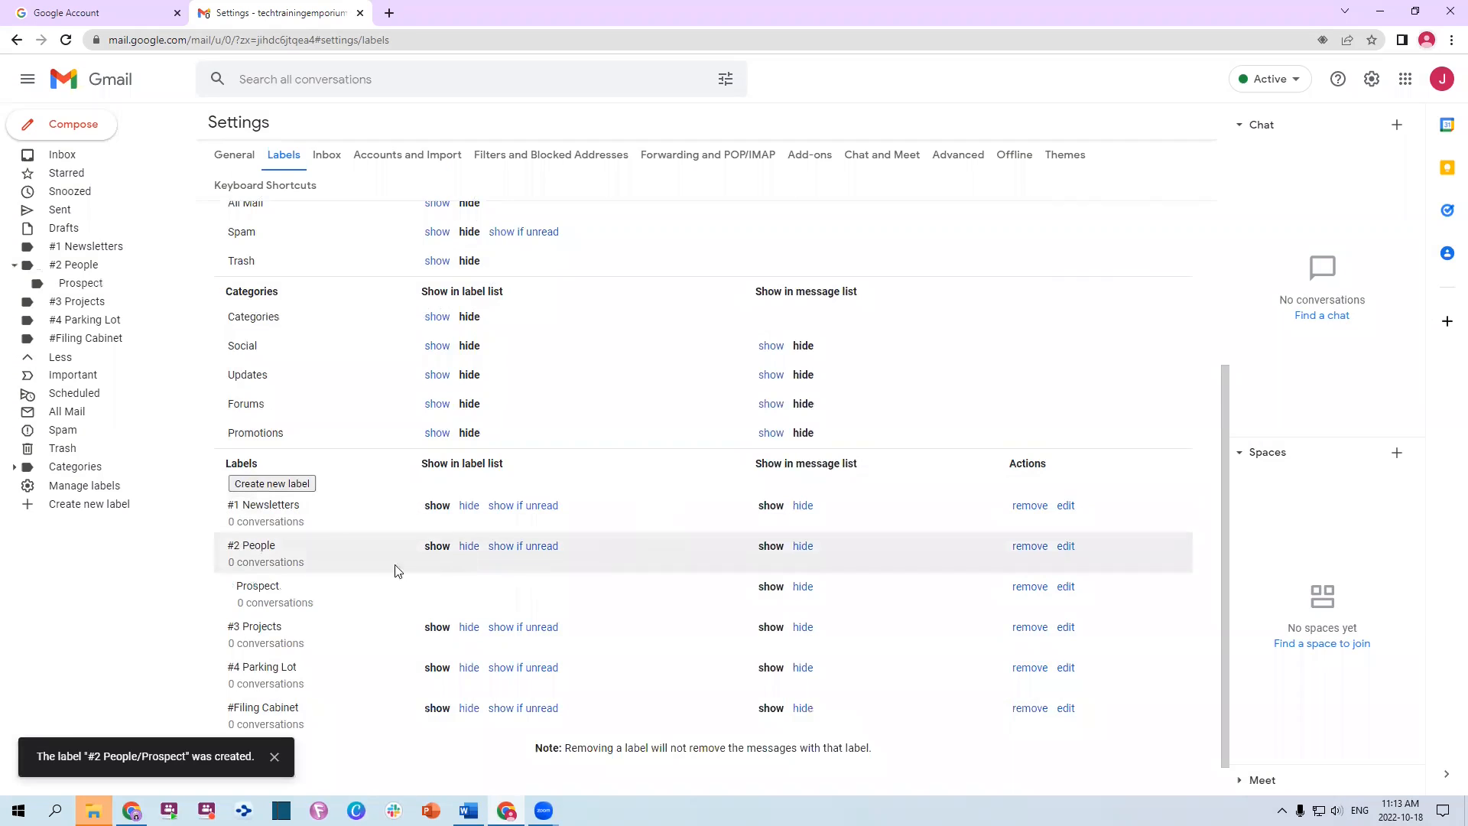
# Create Clients and Family labels, each nested under #2 People
pyautogui.click(284, 485)
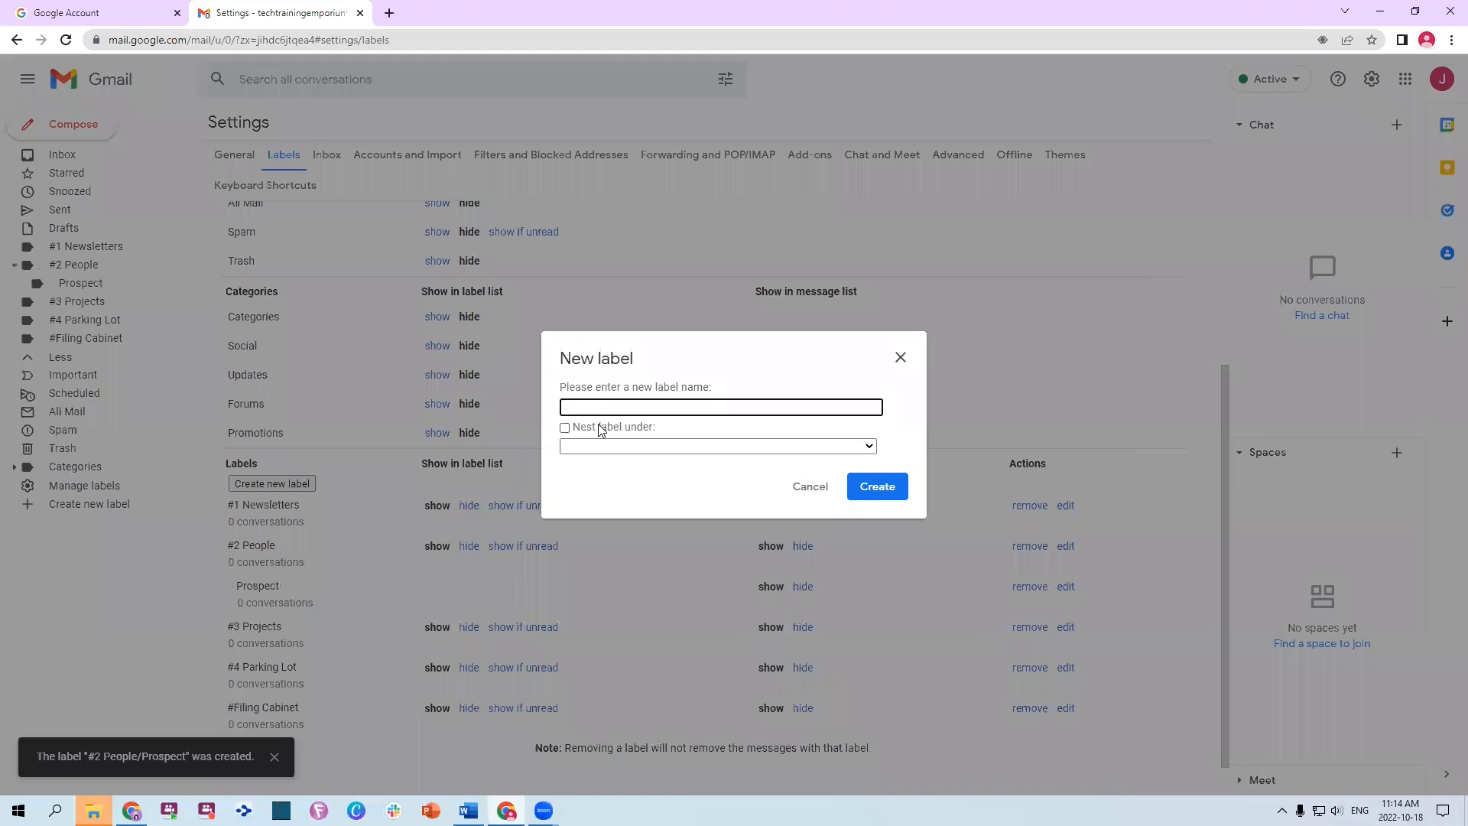
pyautogui.write('Clients')
pyautogui.click(601, 431)
pyautogui.click(718, 446)
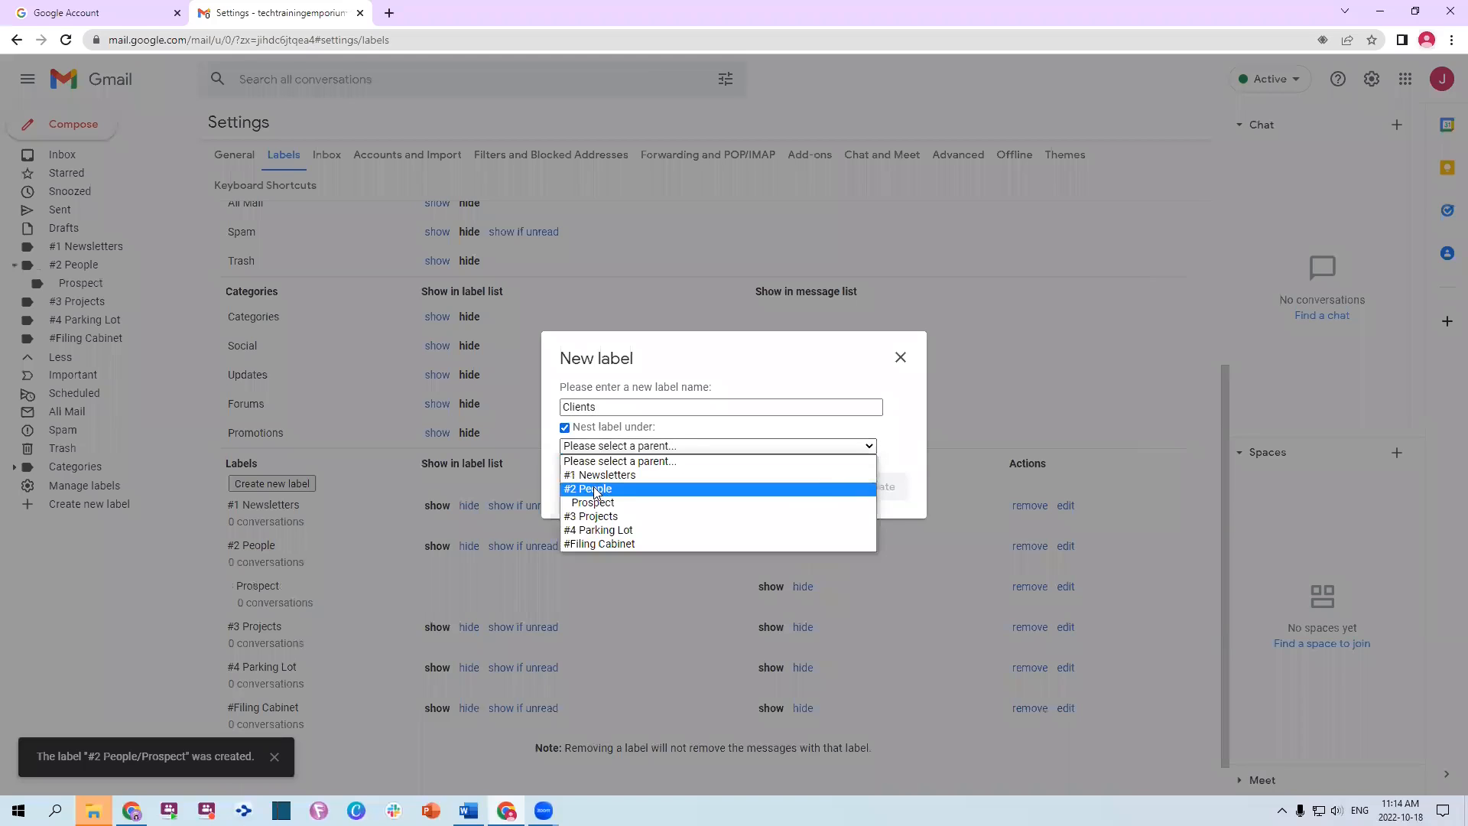
pyautogui.click(612, 490)
pyautogui.click(858, 502)
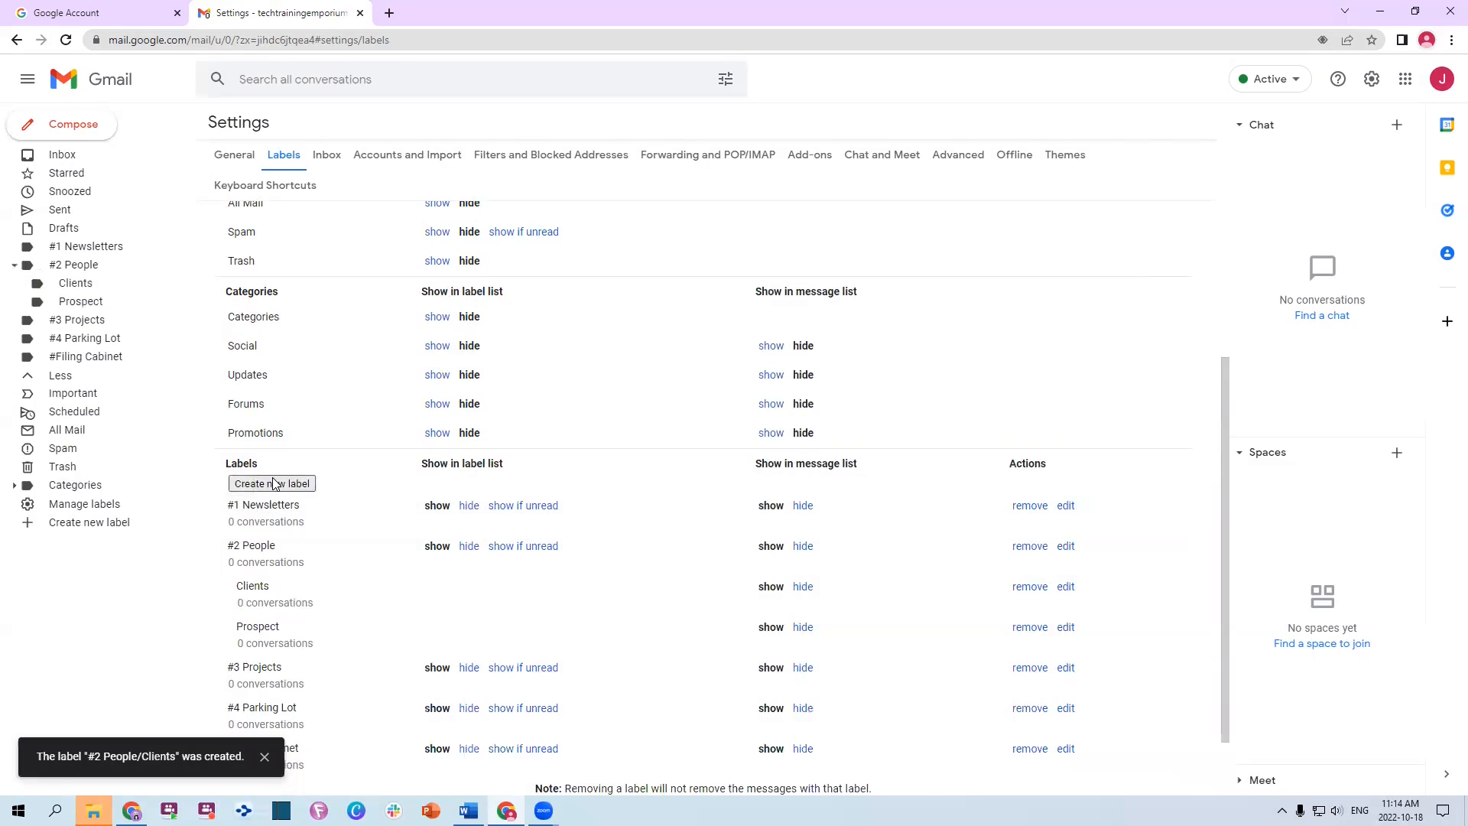
pyautogui.write('Family')
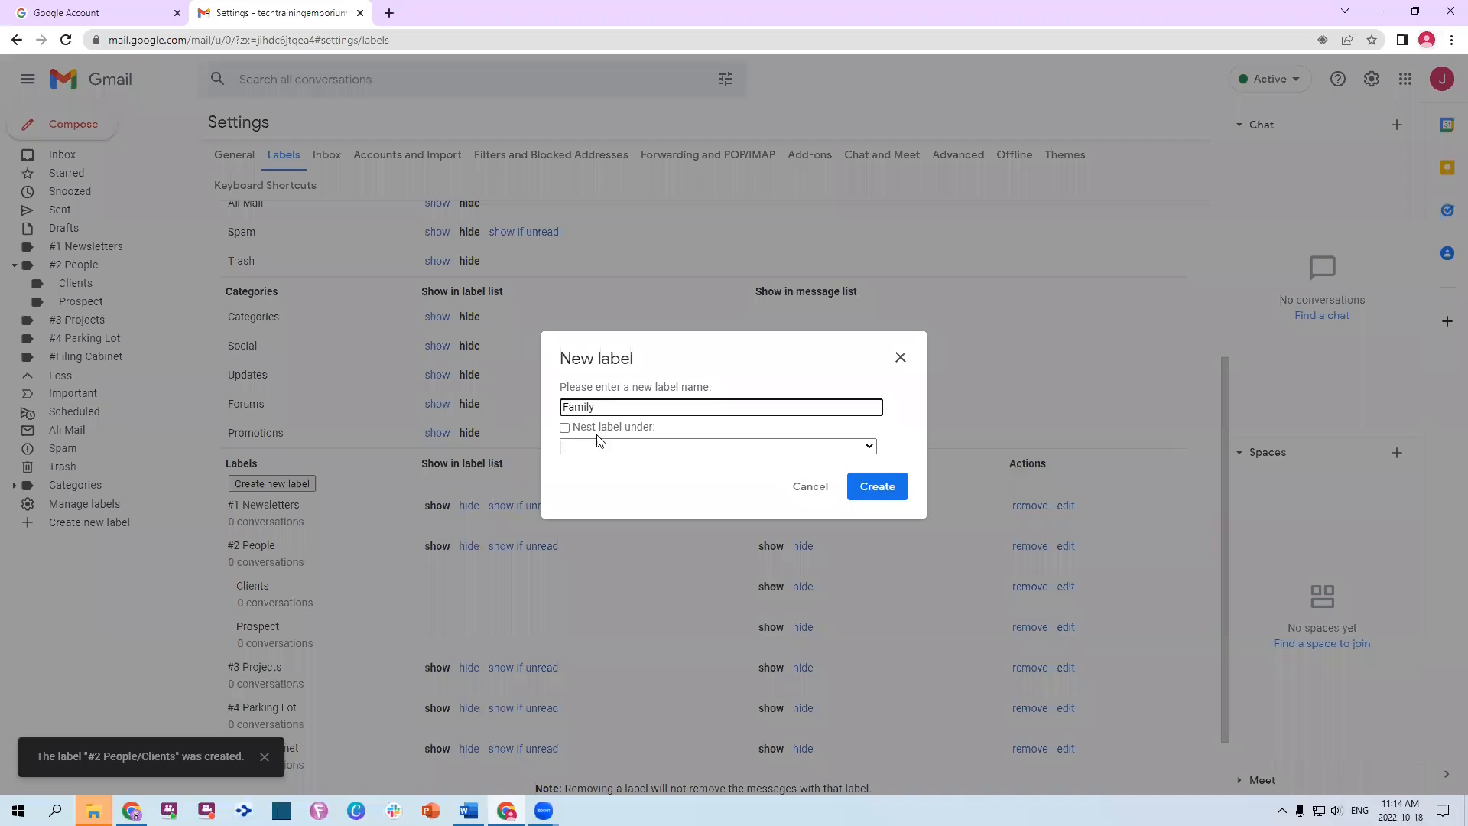
pyautogui.click(604, 427)
pyautogui.click(604, 445)
pyautogui.click(604, 489)
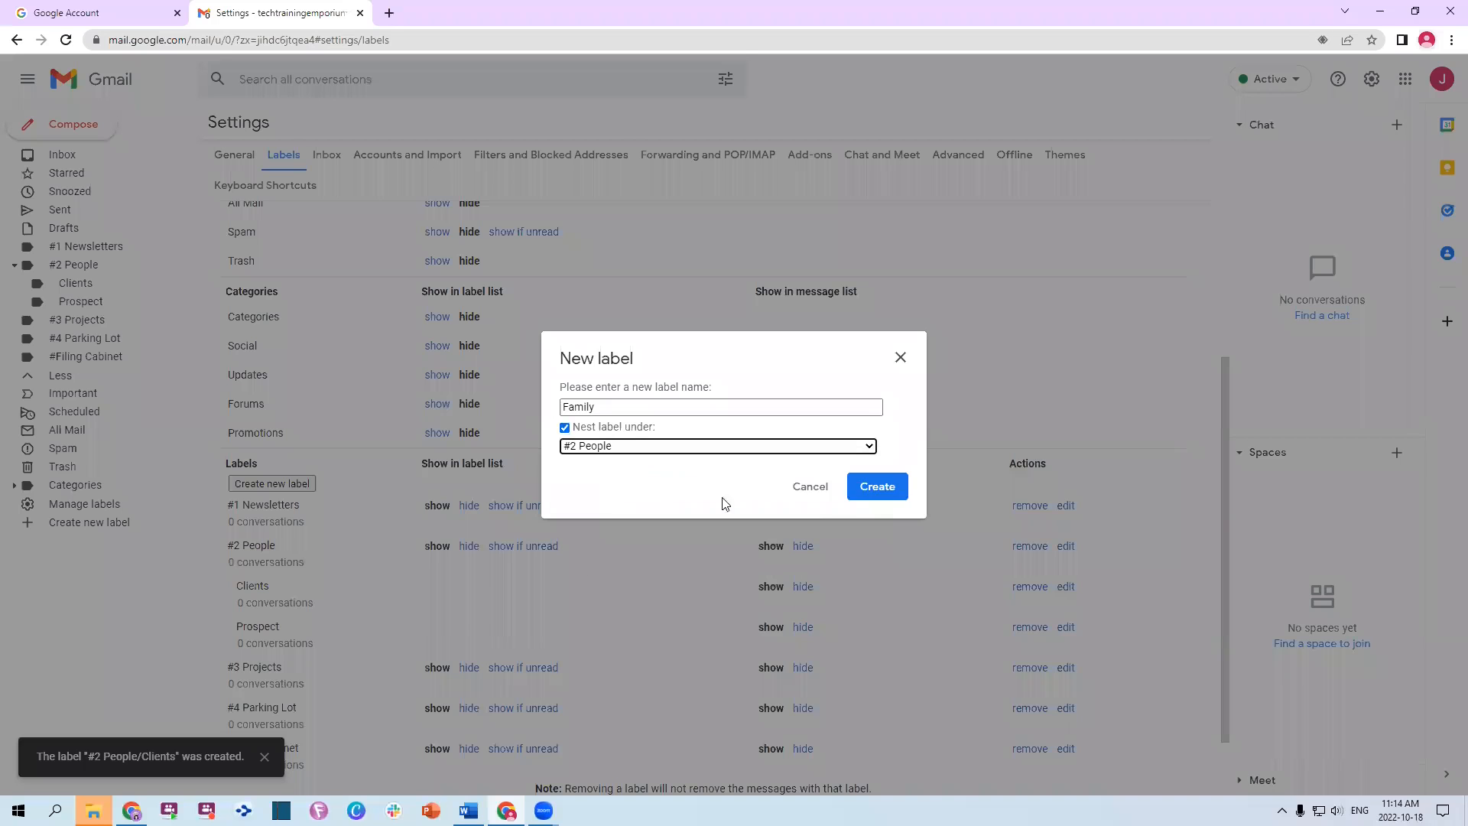
pyautogui.click(885, 487)
# Add Inner Circle and Friends as sublabels of #2 People
pyautogui.click(255, 485)
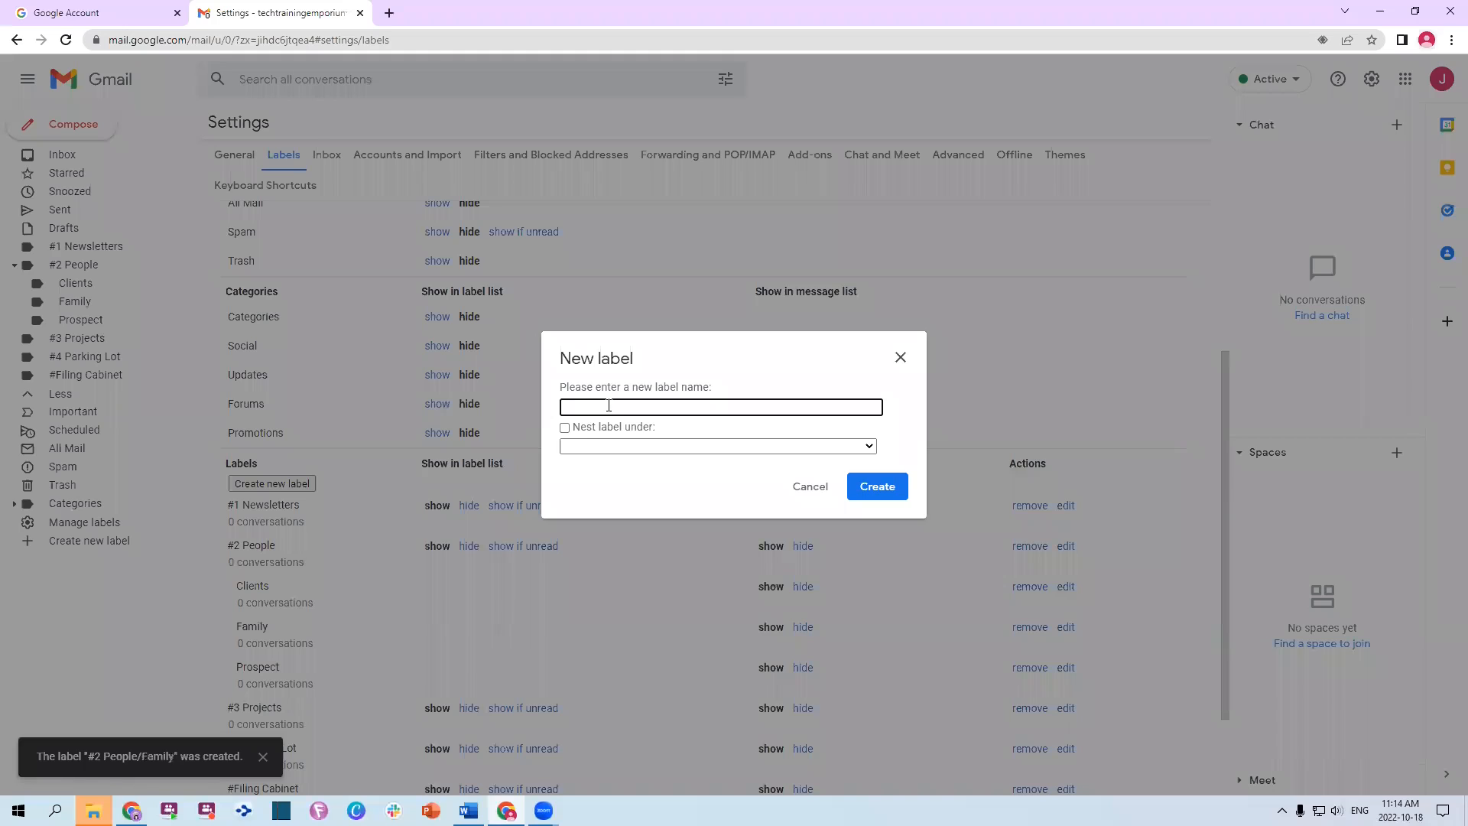
pyautogui.write('Inner Cir')
pyautogui.click(579, 427)
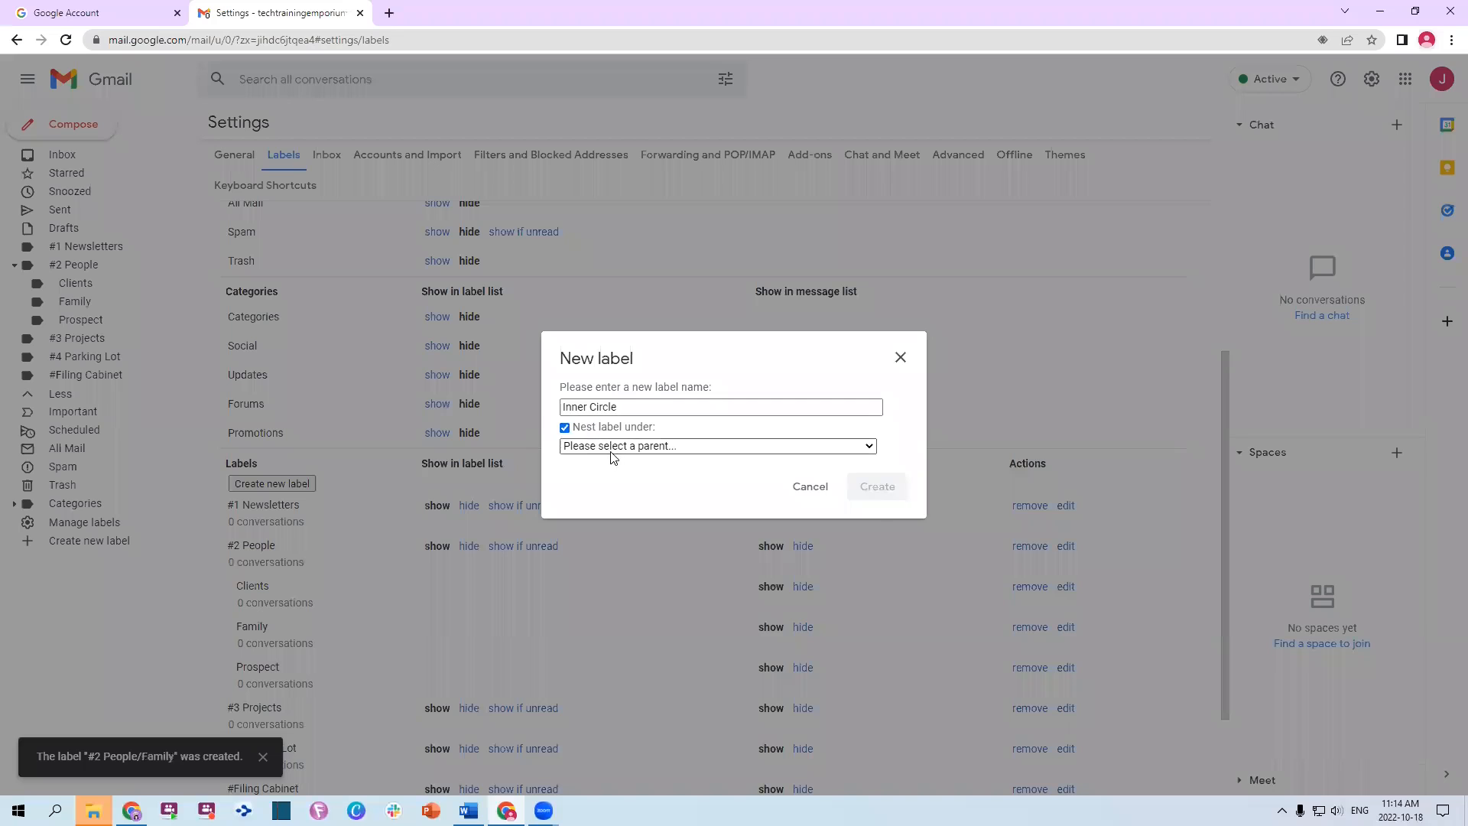
pyautogui.click(611, 451)
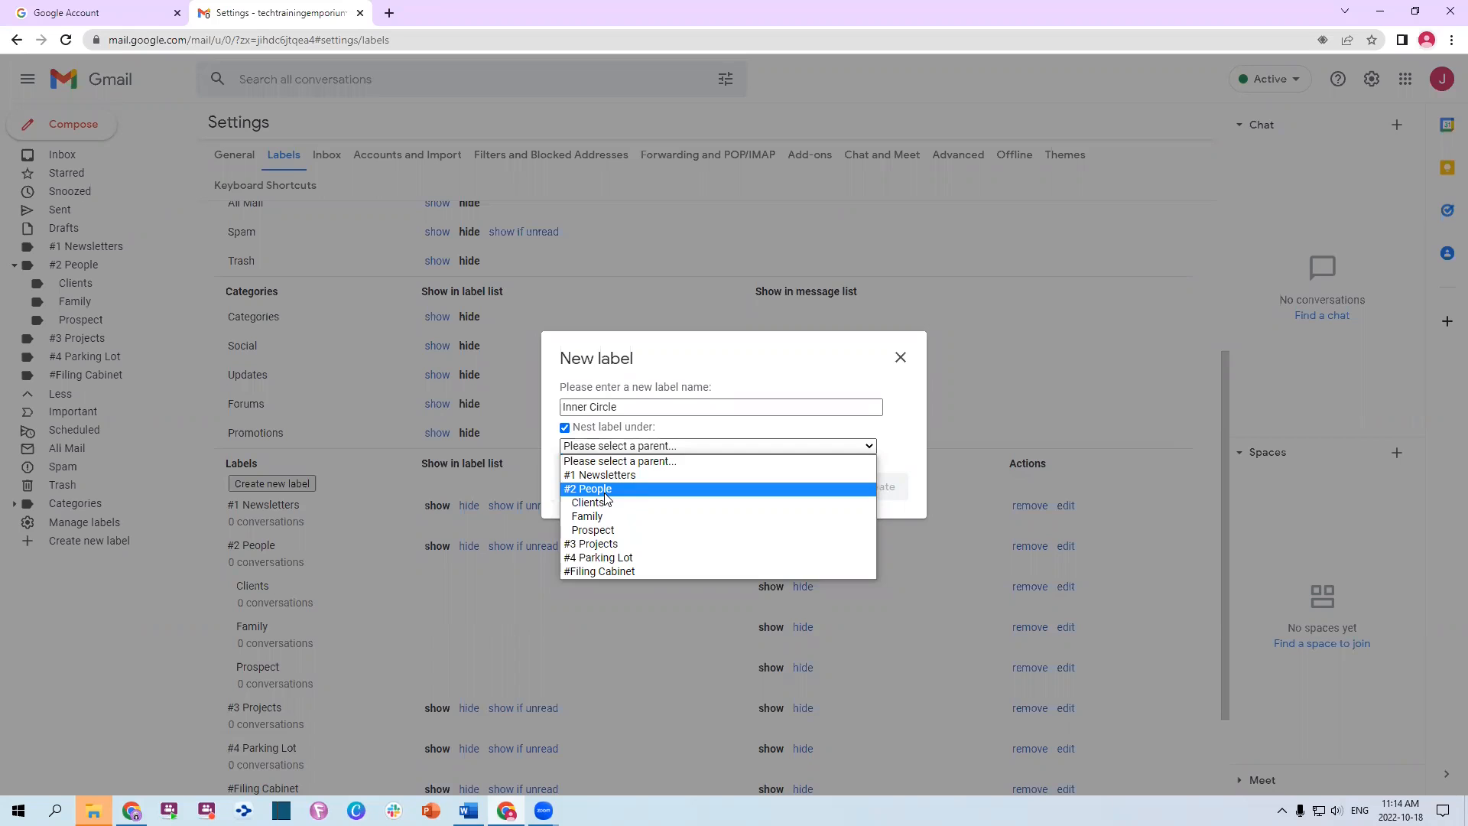
pyautogui.click(605, 493)
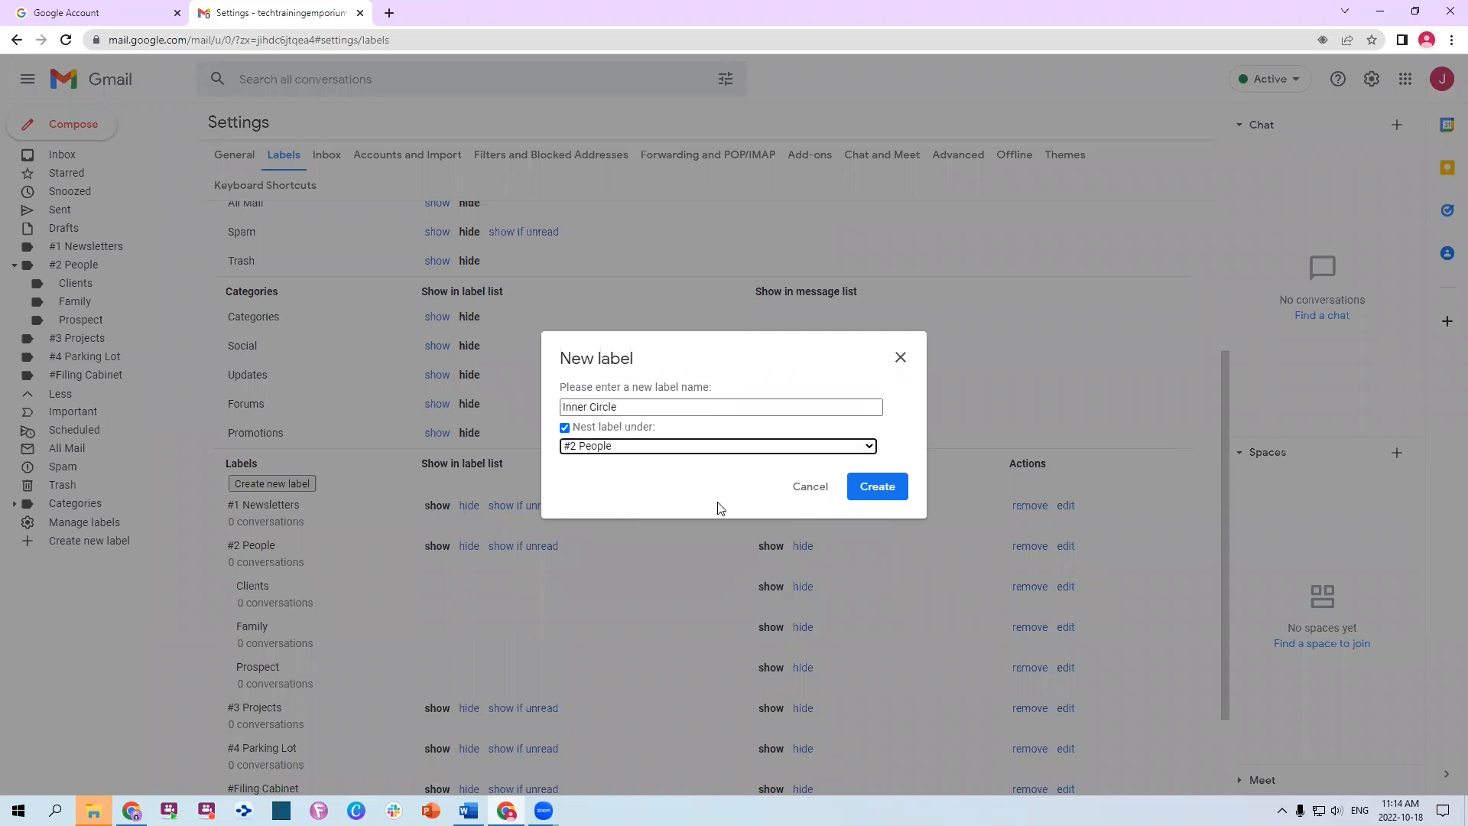
pyautogui.click(879, 489)
pyautogui.click(282, 489)
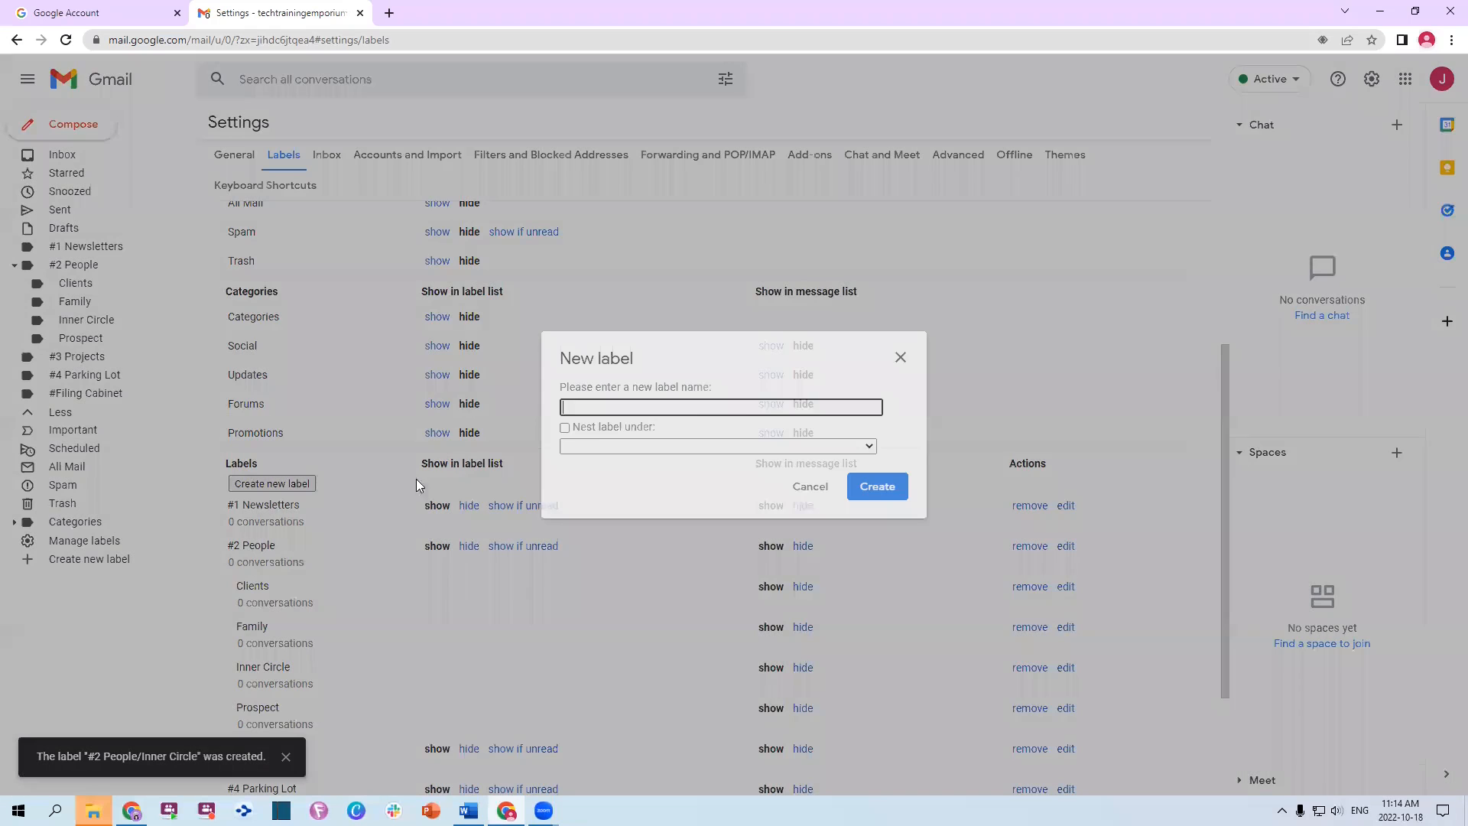
pyautogui.write('Friends')
pyautogui.press('Tab')
pyautogui.press('space')
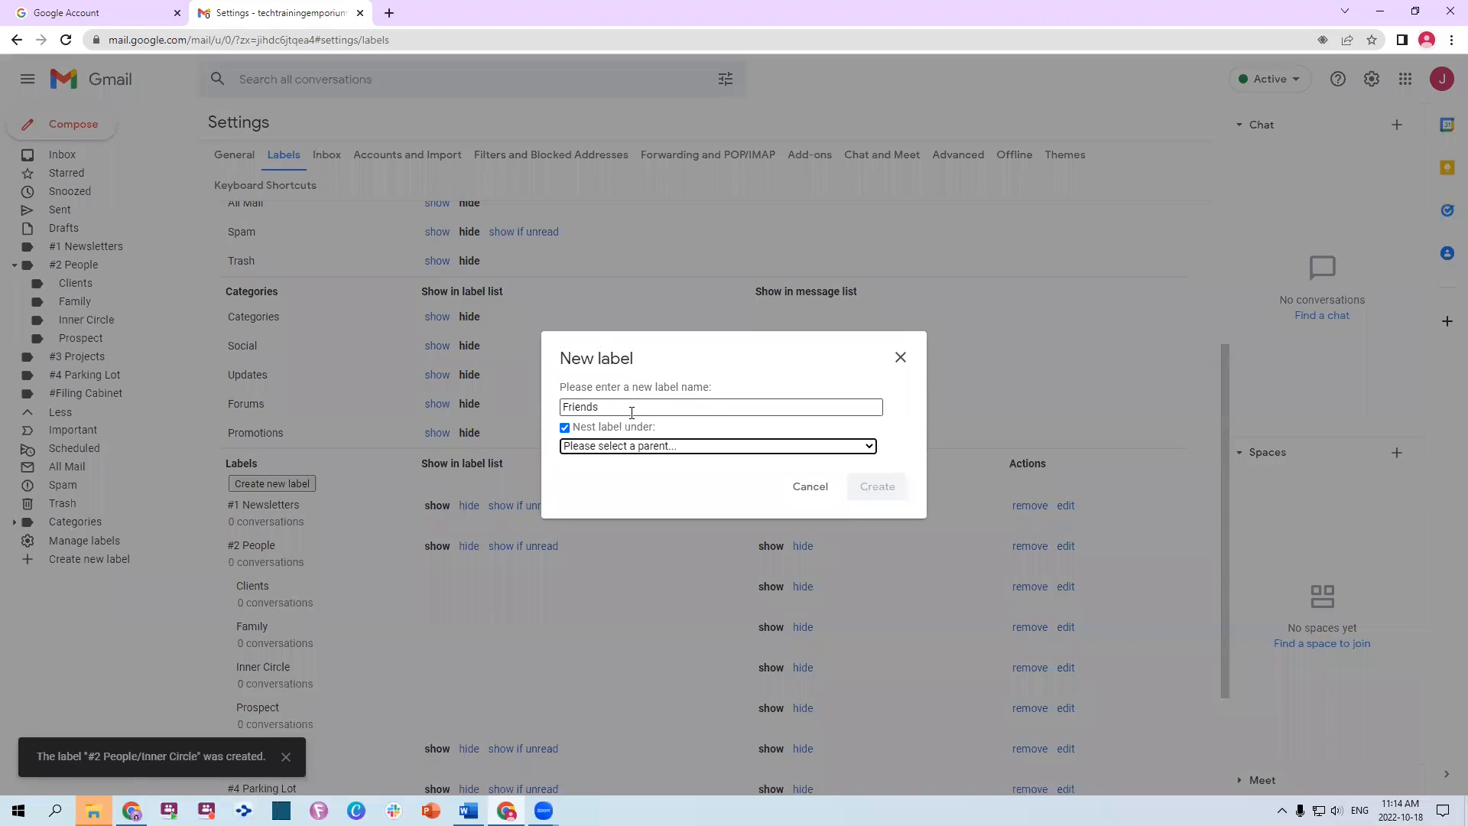
pyautogui.press('Down')
pyautogui.press('Down')
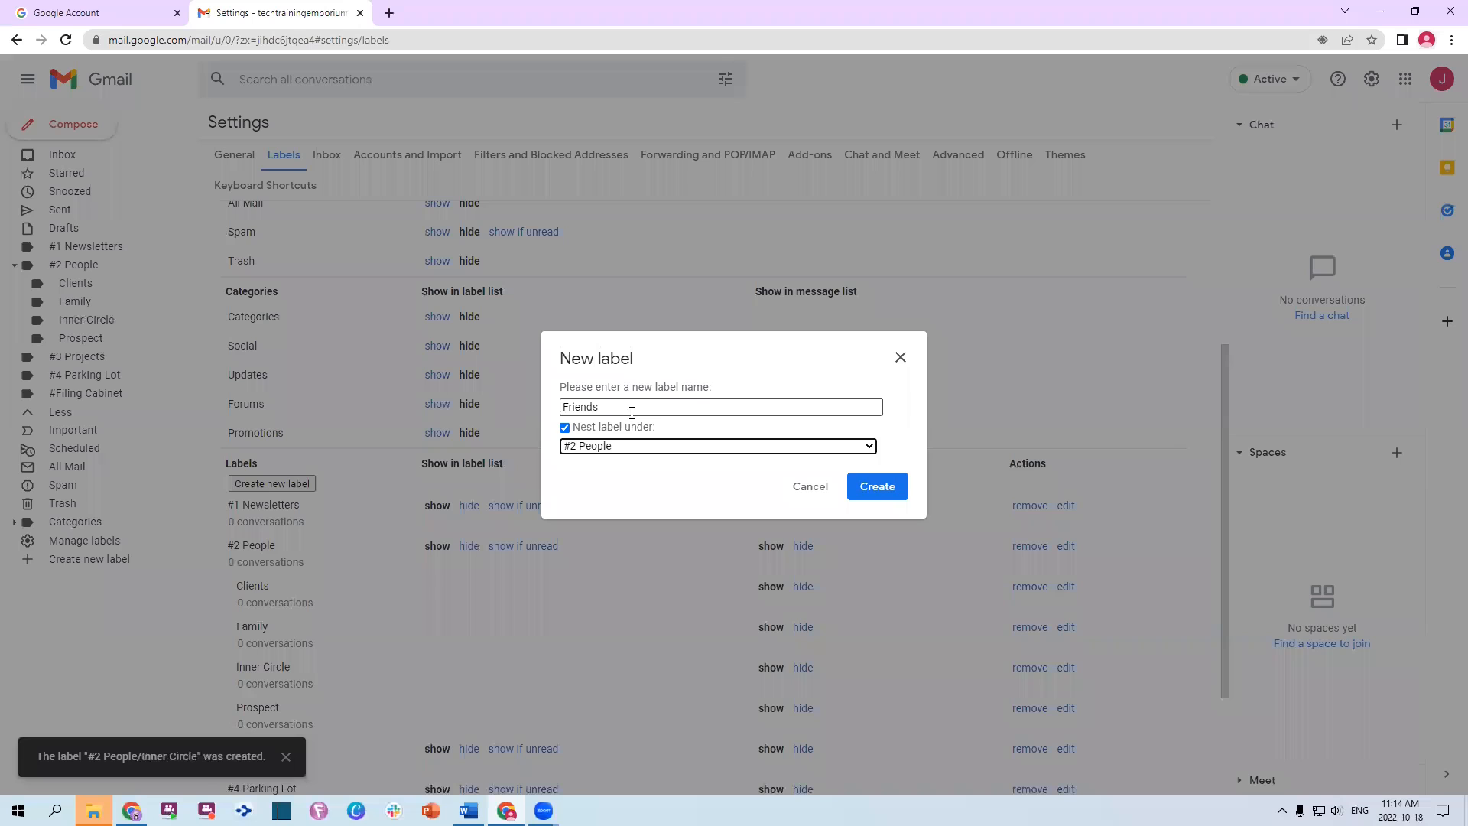
pyautogui.click(877, 488)
# Rename the Prospect label to Prospects
pyautogui.scroll(-3, 393, 504)
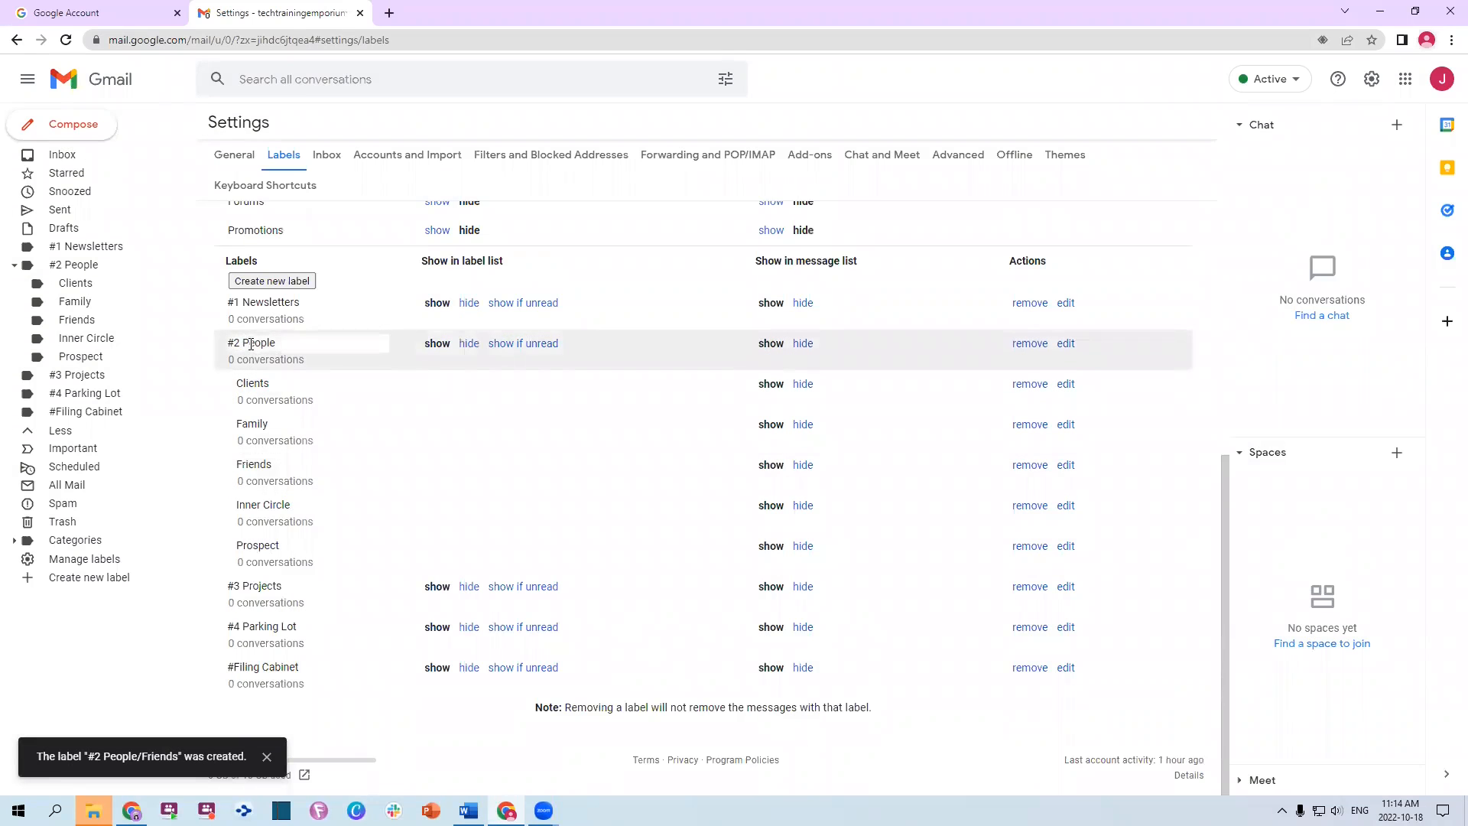
pyautogui.doubleClick(285, 546)
pyautogui.click(302, 545)
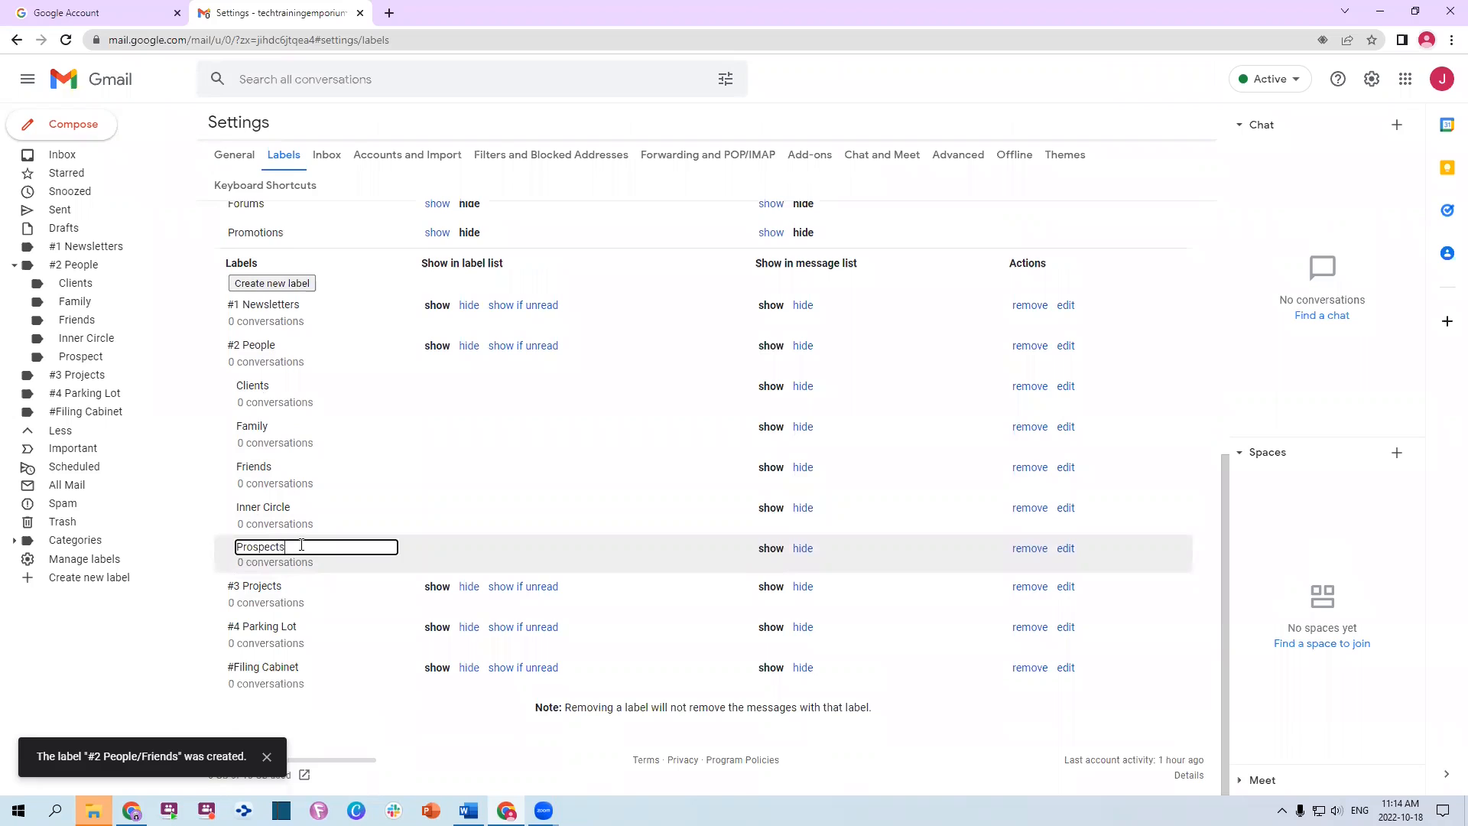
pyautogui.press('Return')
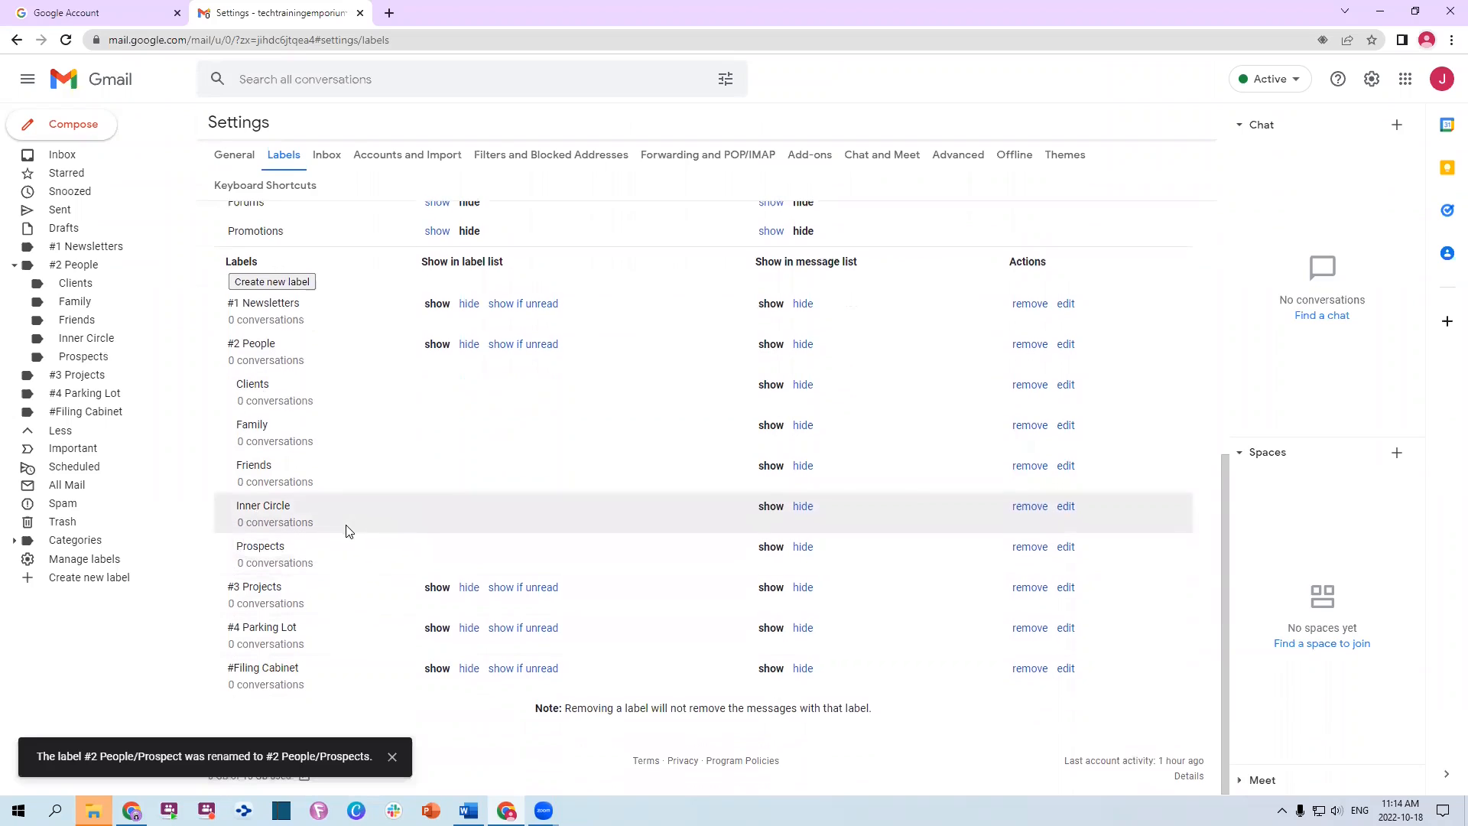
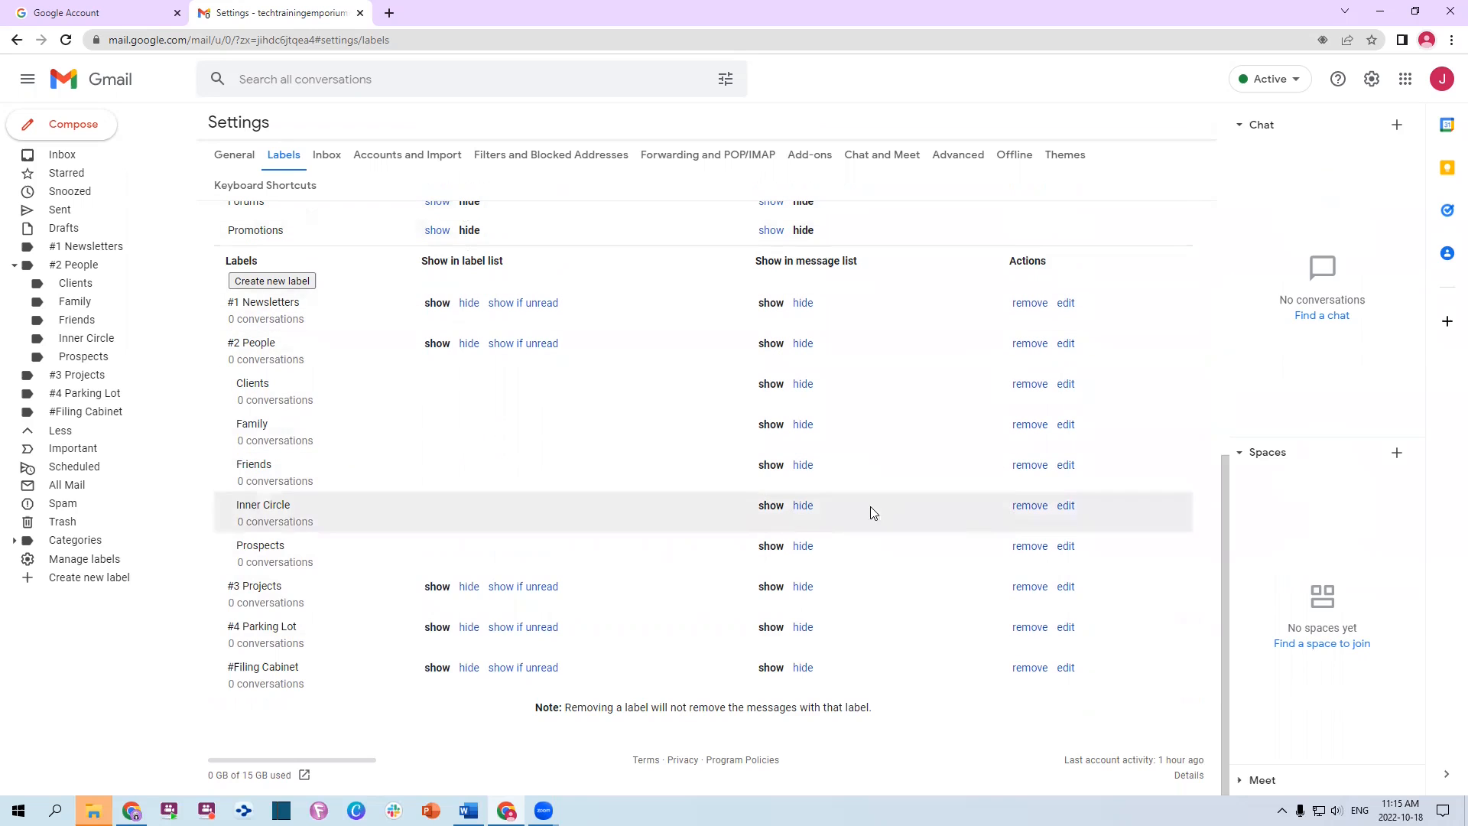
# Leave Settings > Labels and go back to the Inbox
pyautogui.scroll(5, 535, 458)
pyautogui.scroll(-5, 555, 420)
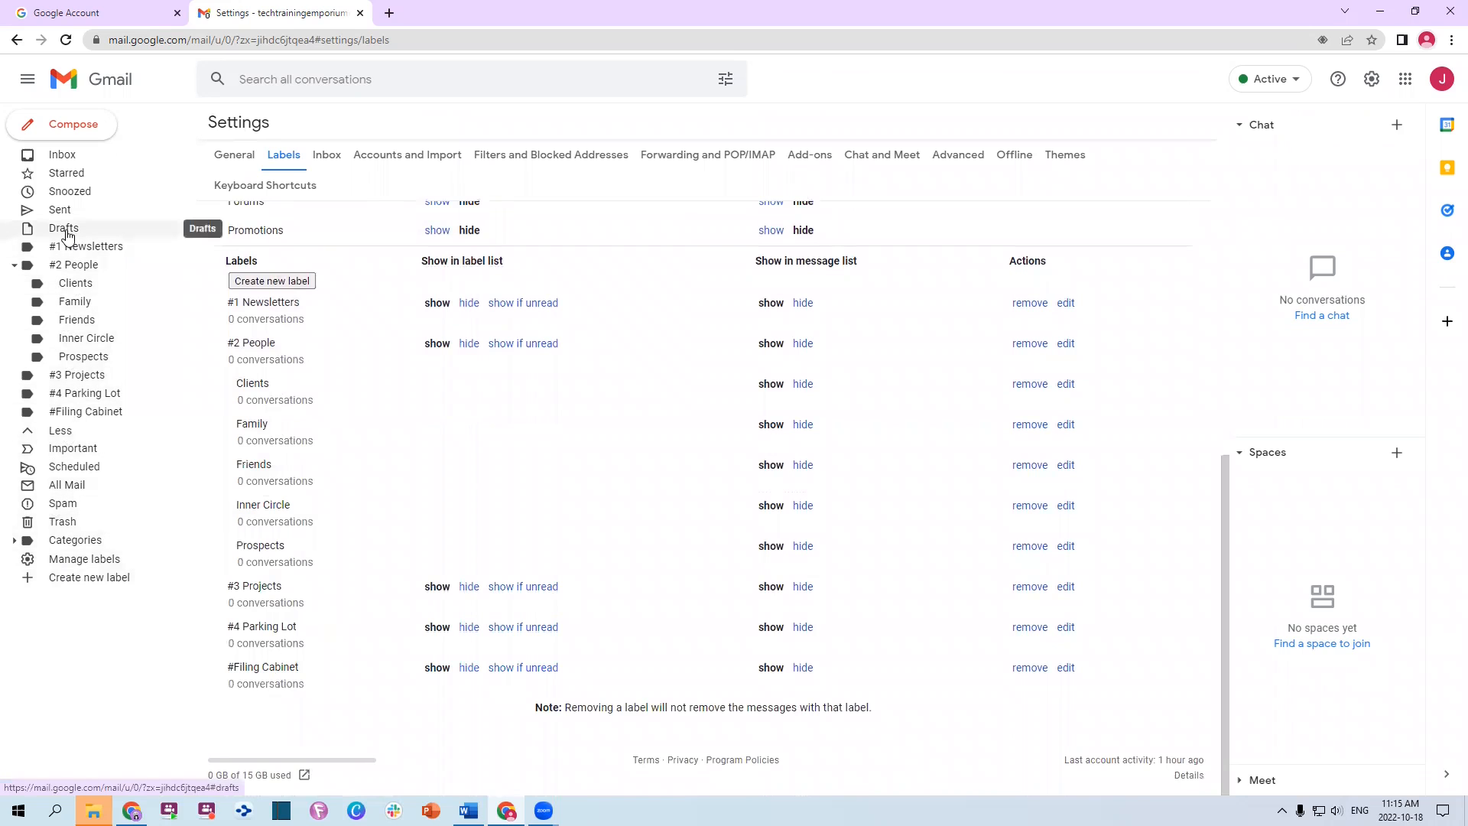
pyautogui.click(64, 153)
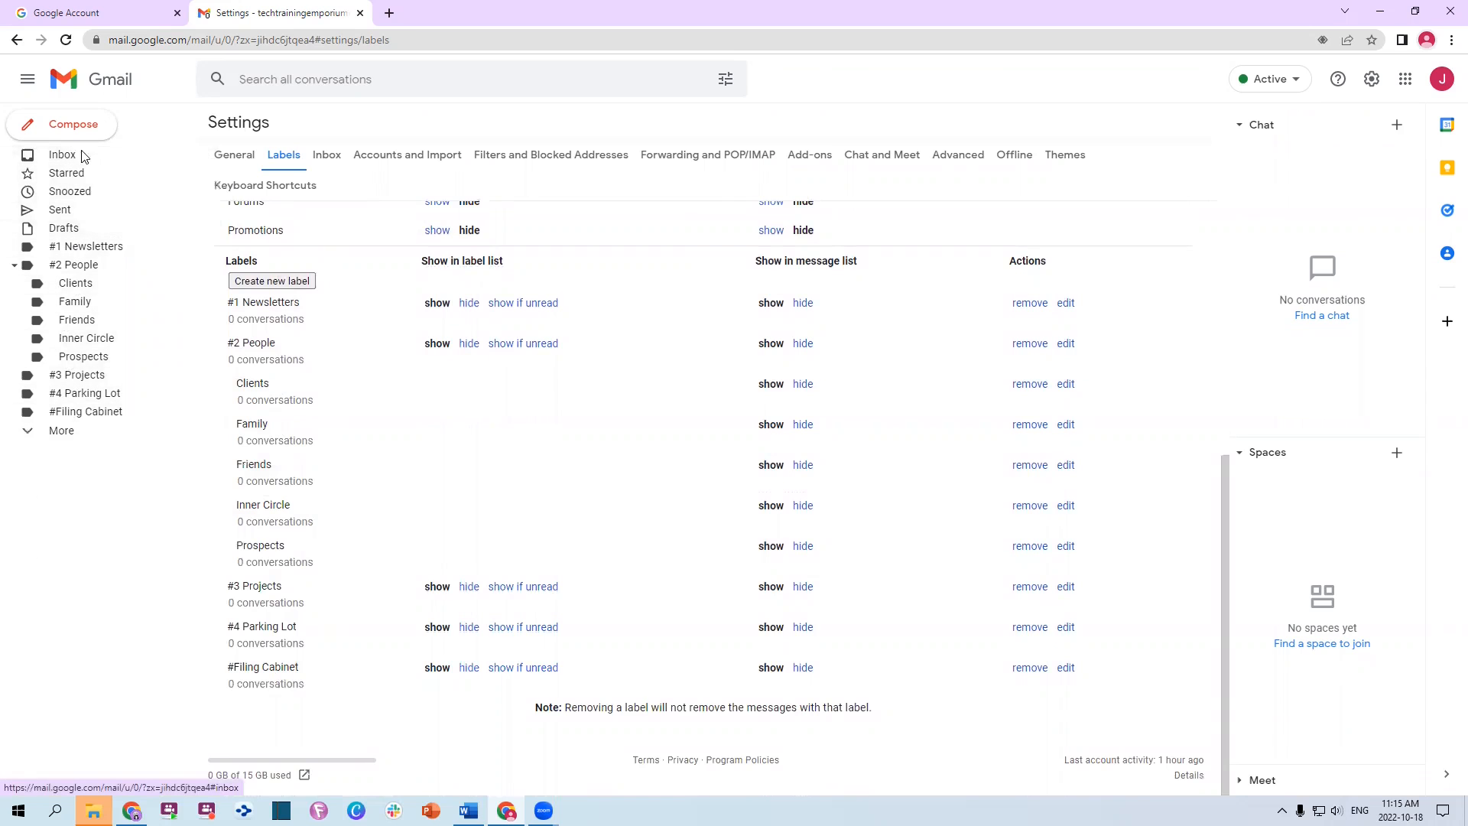
# Colour the #1 Newsletters label orange
pyautogui.click(13, 265)
pyautogui.click(14, 264)
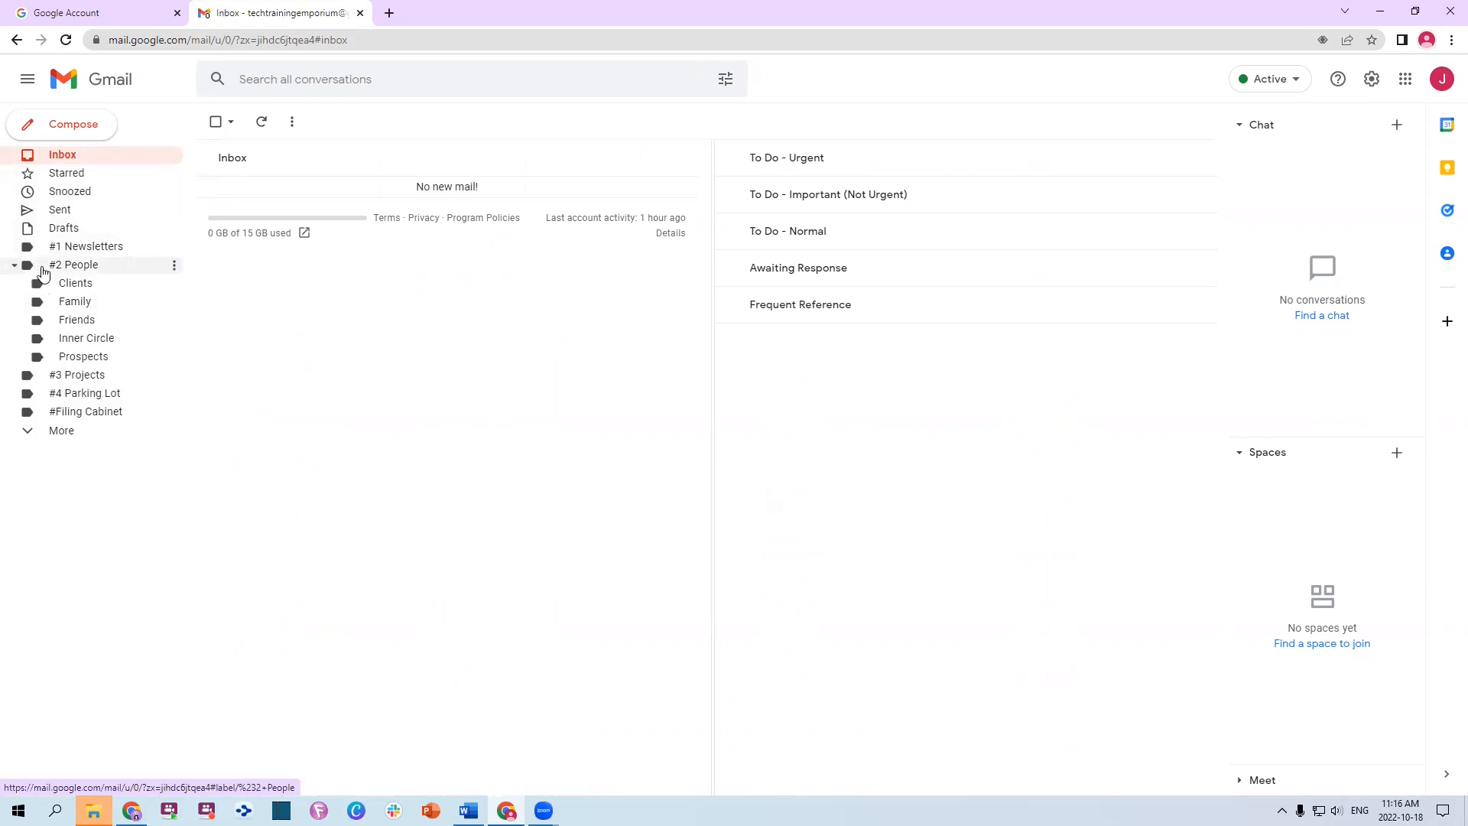
pyautogui.click(175, 247)
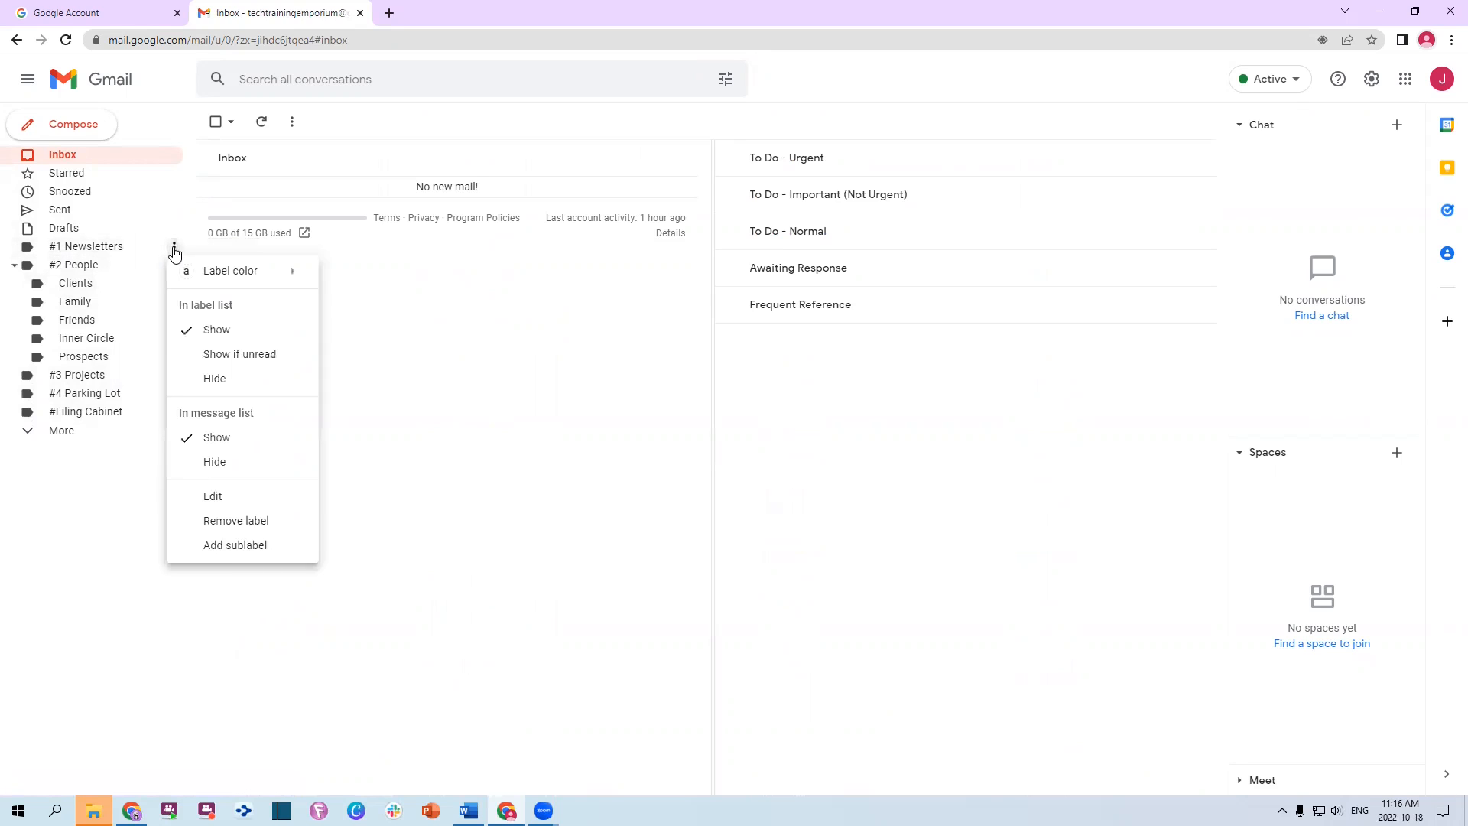
pyautogui.moveTo(222, 281)
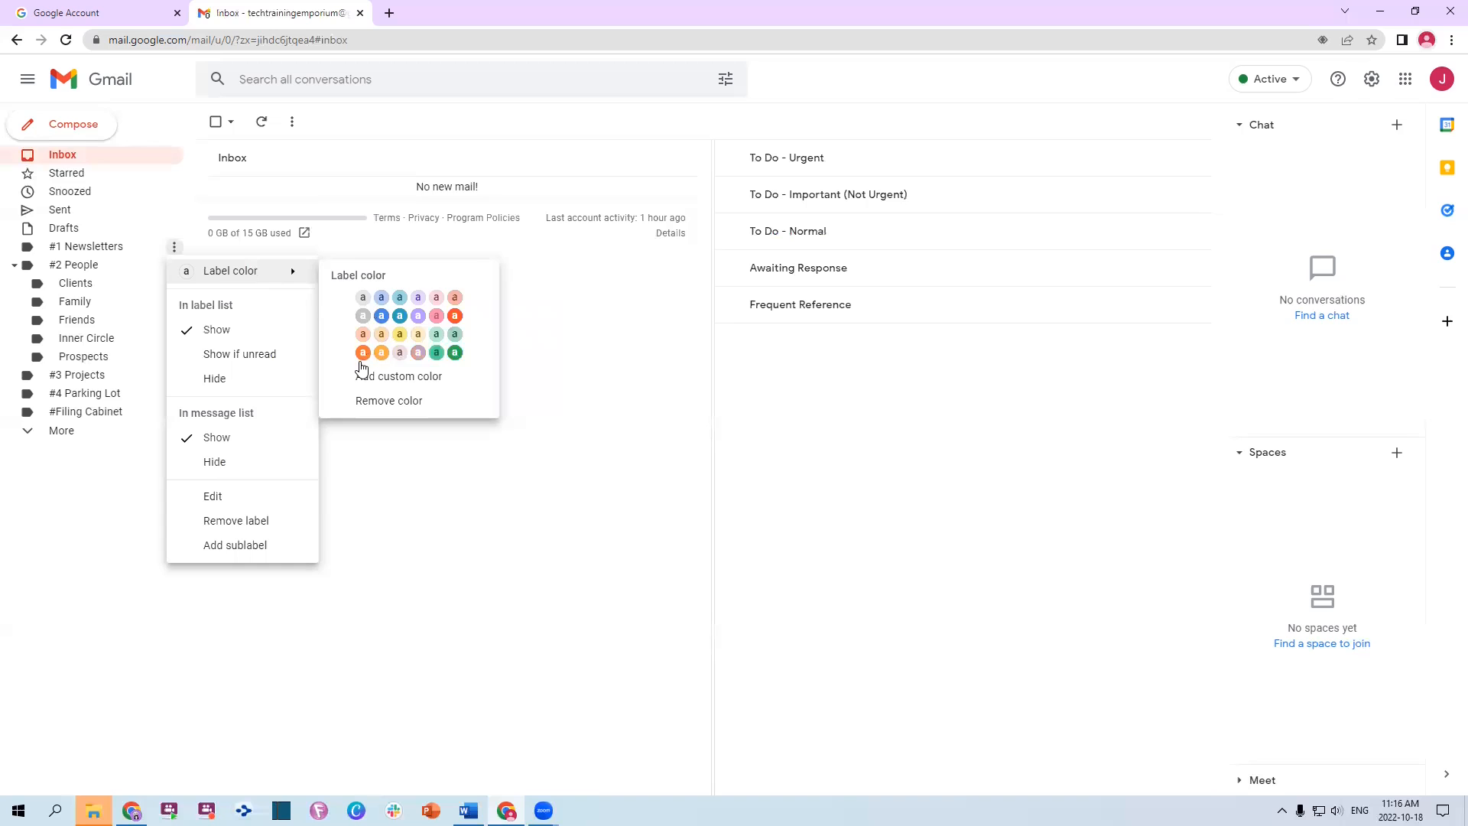
pyautogui.click(363, 354)
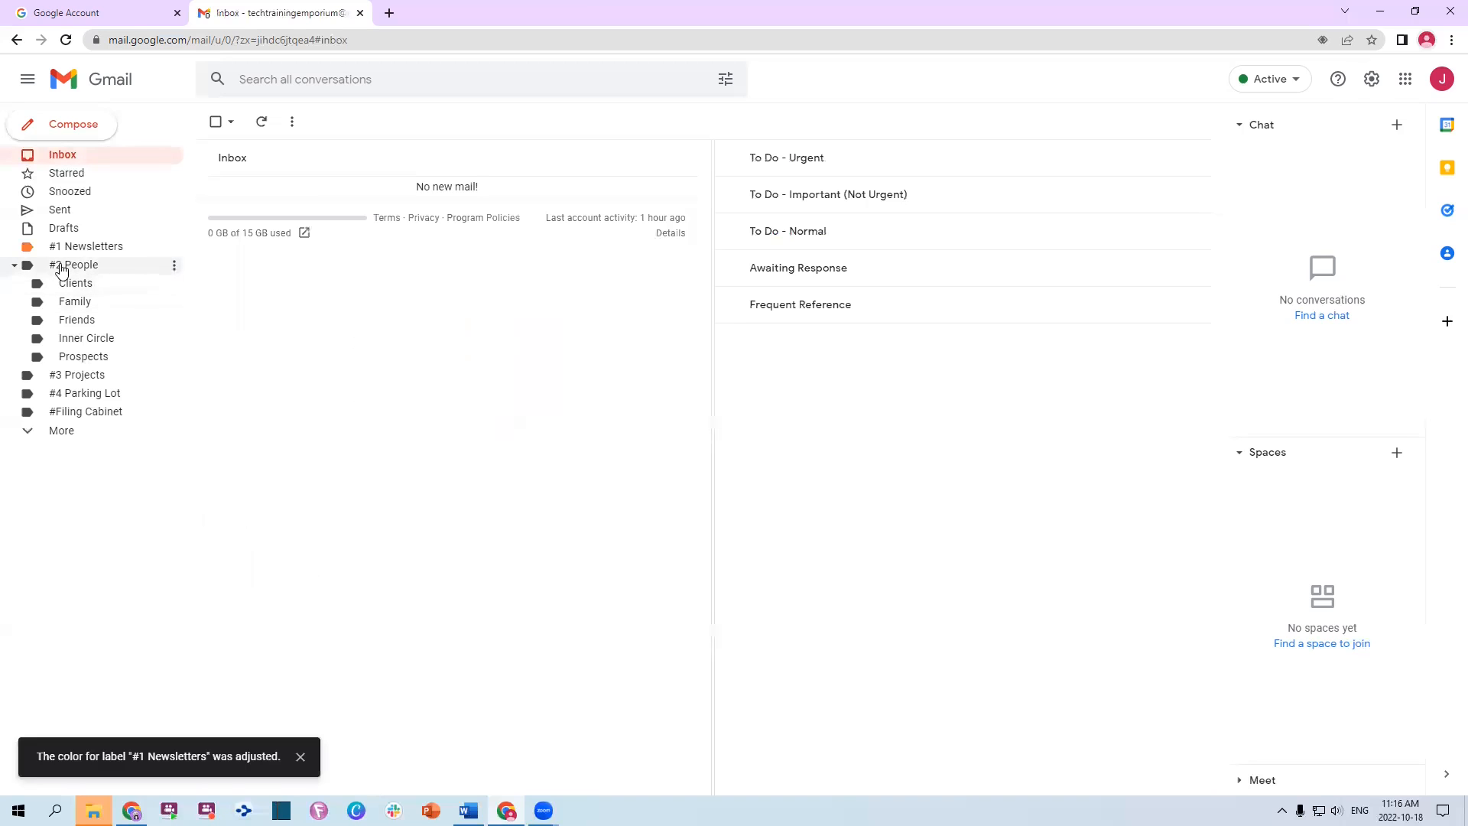
# Colour #2 People and all its sublabels dark green
pyautogui.click(174, 265)
pyautogui.moveTo(192, 289)
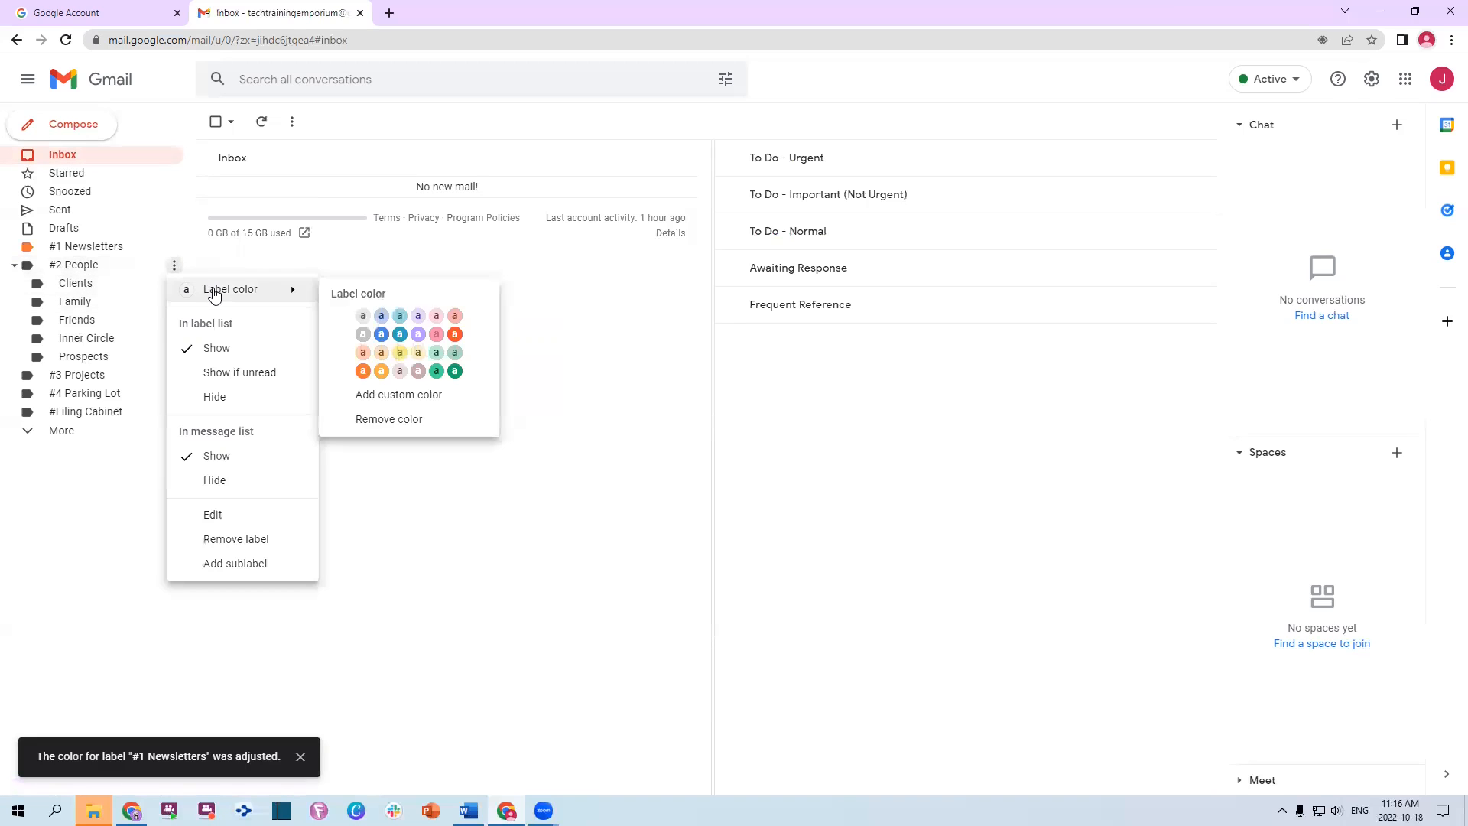
pyautogui.click(456, 373)
pyautogui.click(621, 435)
pyautogui.click(872, 477)
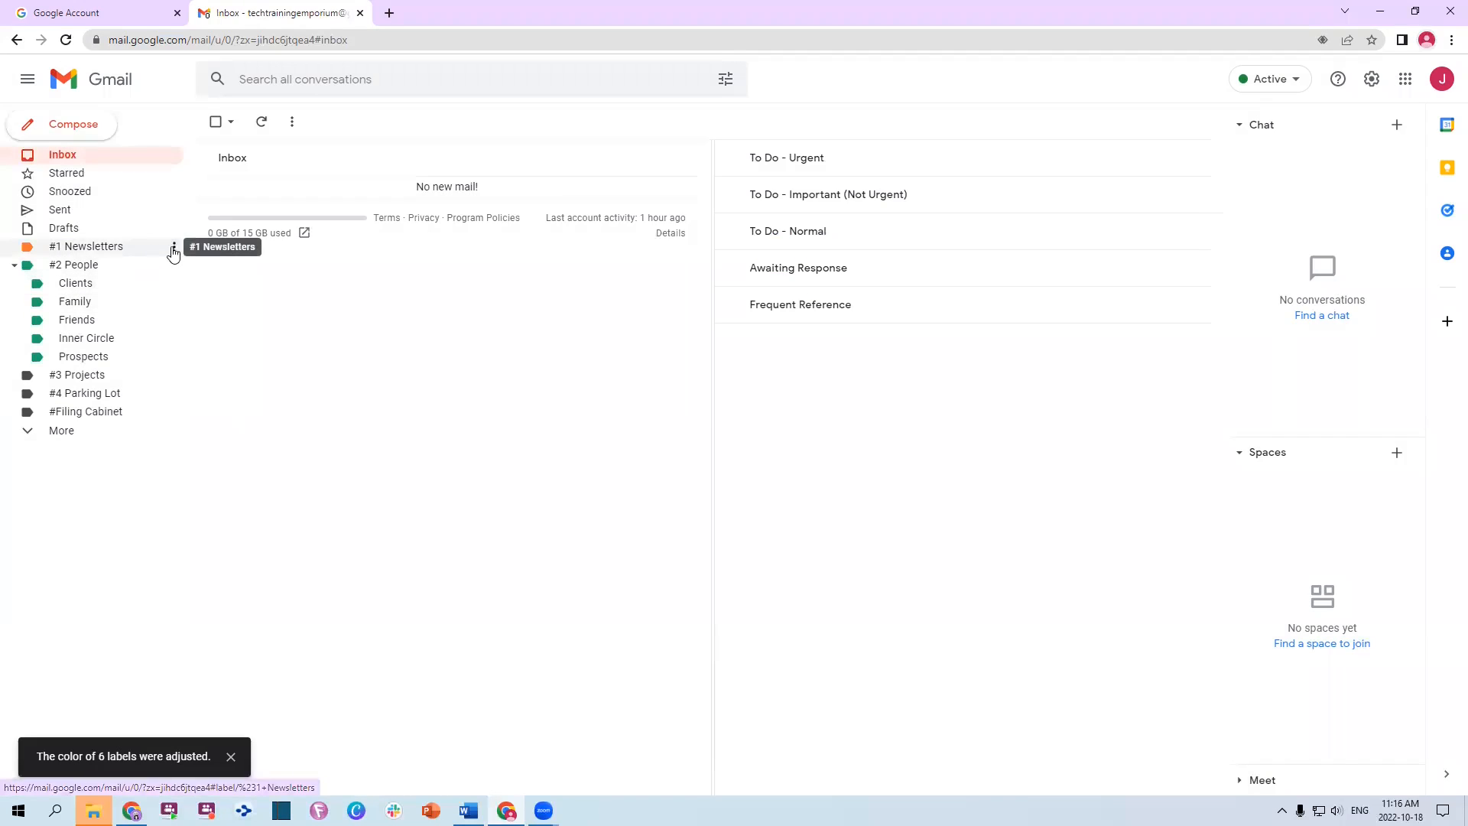
# Recolour #1 Newsletters light grey and colour #3 Projects grey, leaving #4 Parking Lot unchanged
pyautogui.click(175, 247)
pyautogui.moveTo(288, 275)
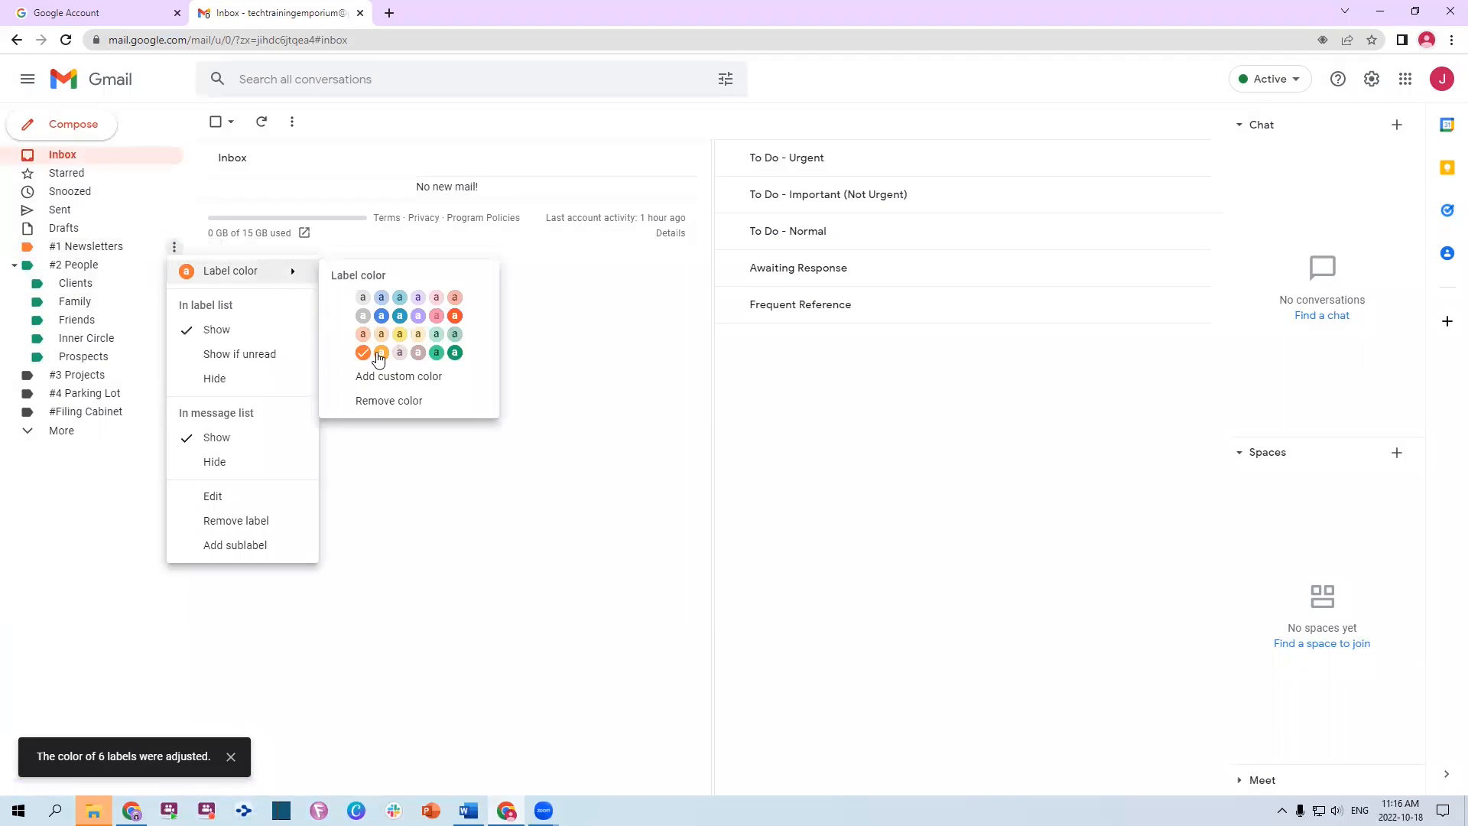
pyautogui.click(363, 298)
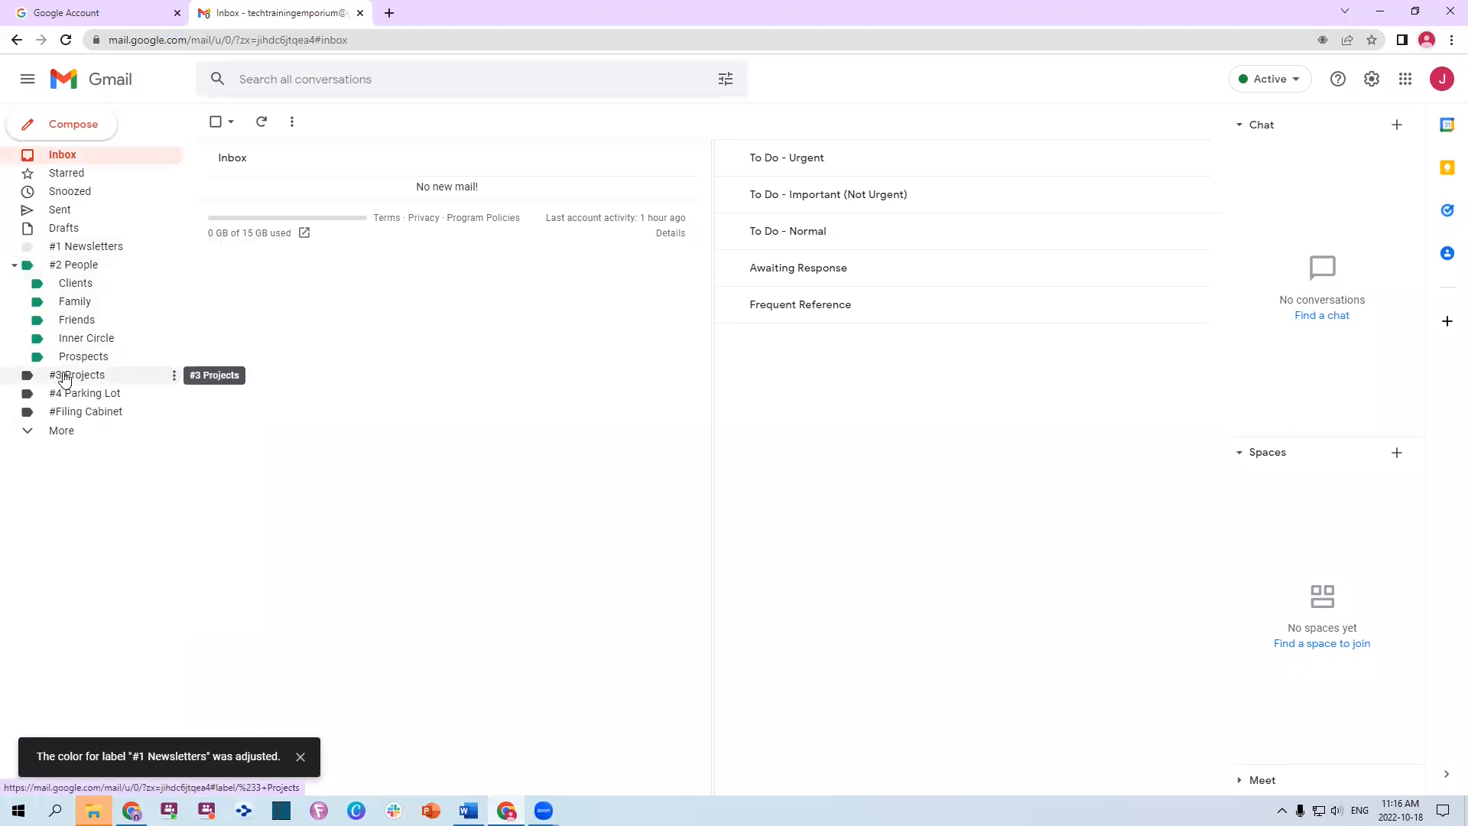
pyautogui.click(174, 376)
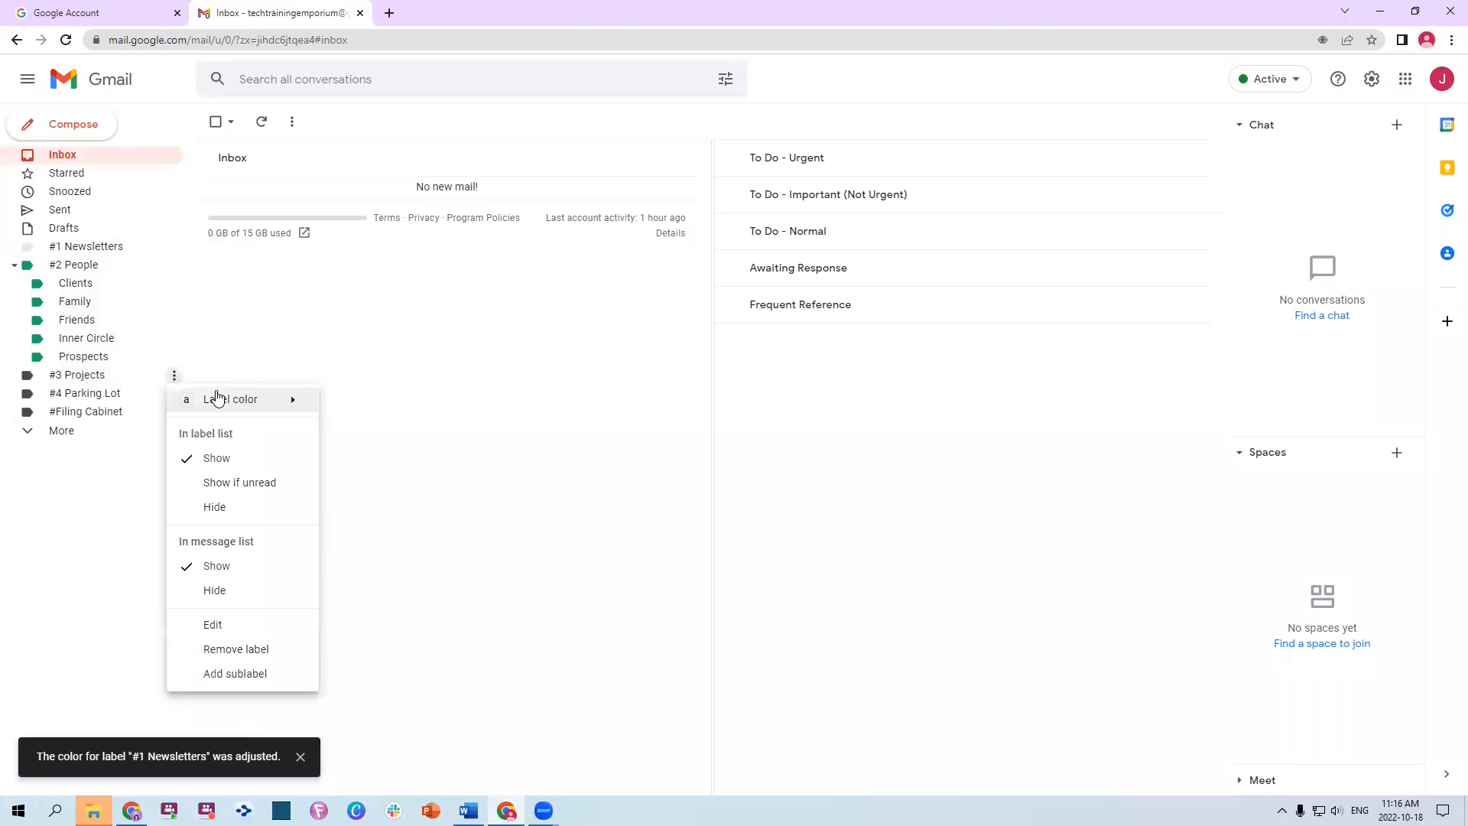
pyautogui.moveTo(218, 398)
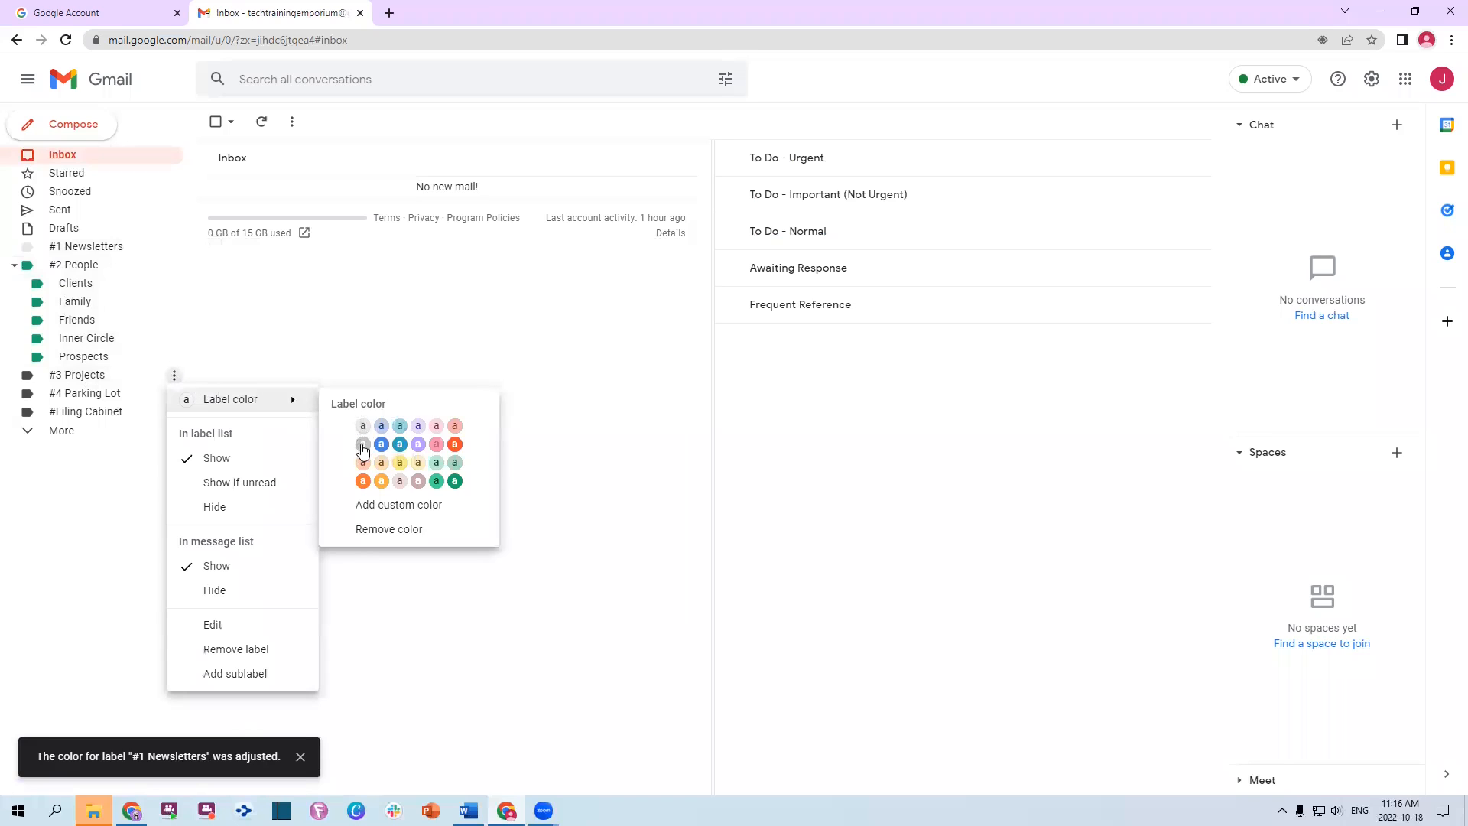
pyautogui.click(358, 447)
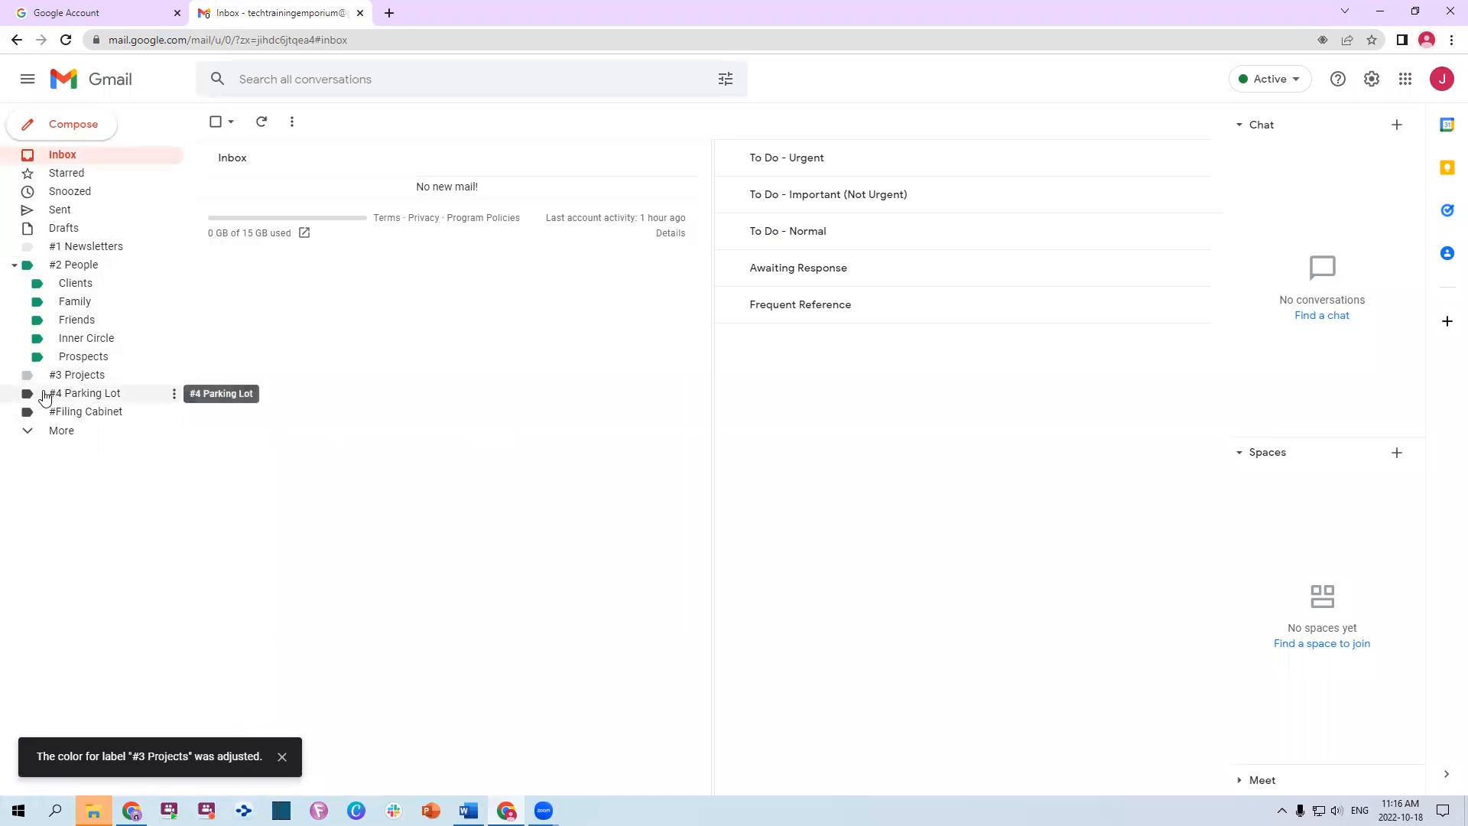
pyautogui.click(175, 393)
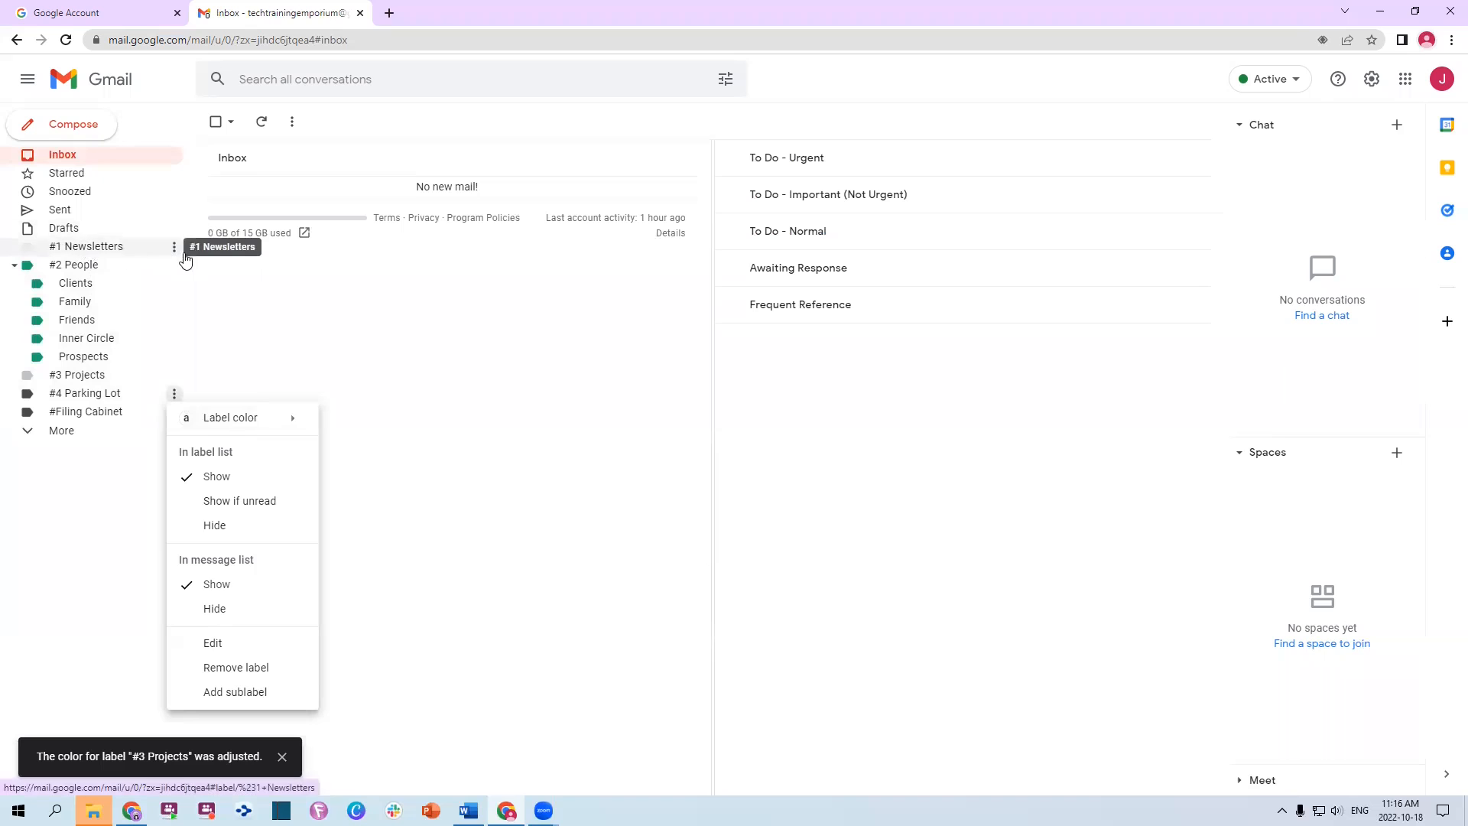
pyautogui.click(175, 247)
pyautogui.click(175, 248)
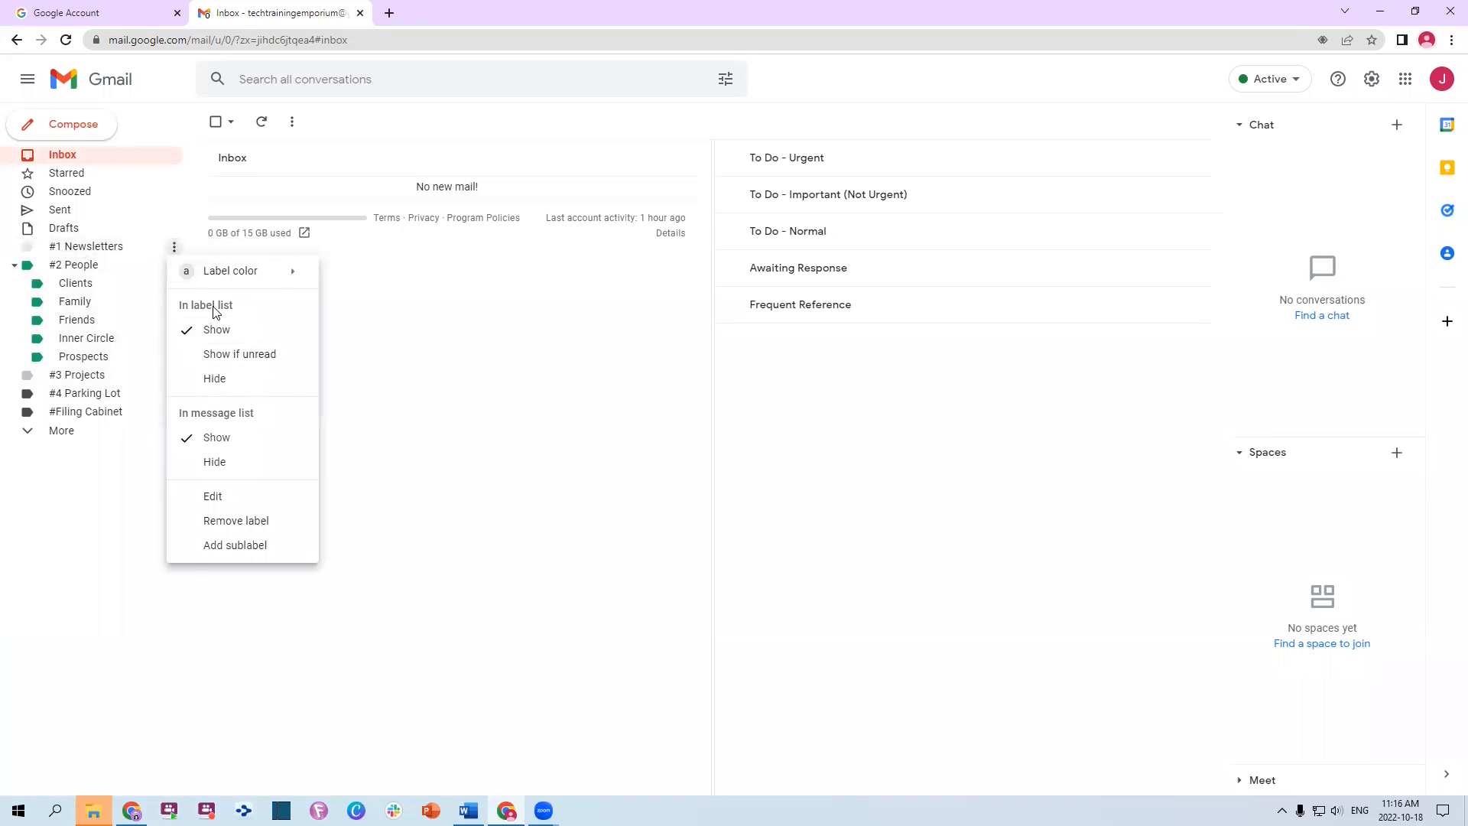
# Set #1 Newsletters, #2 People, #3 Projects, #4 Parking Lot and #Filing Cabinet to 'Show if unread'
pyautogui.click(239, 362)
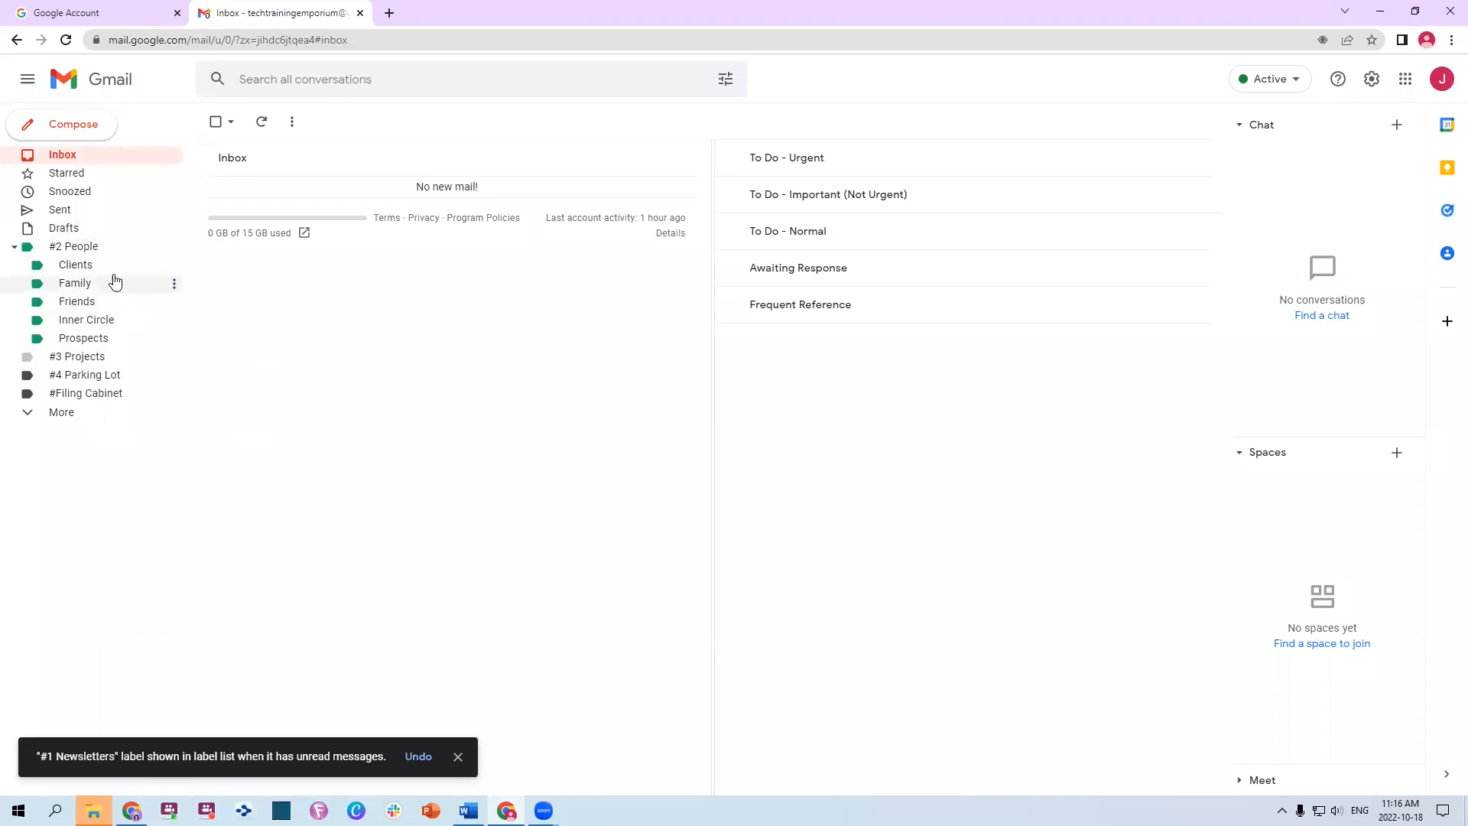
pyautogui.click(174, 247)
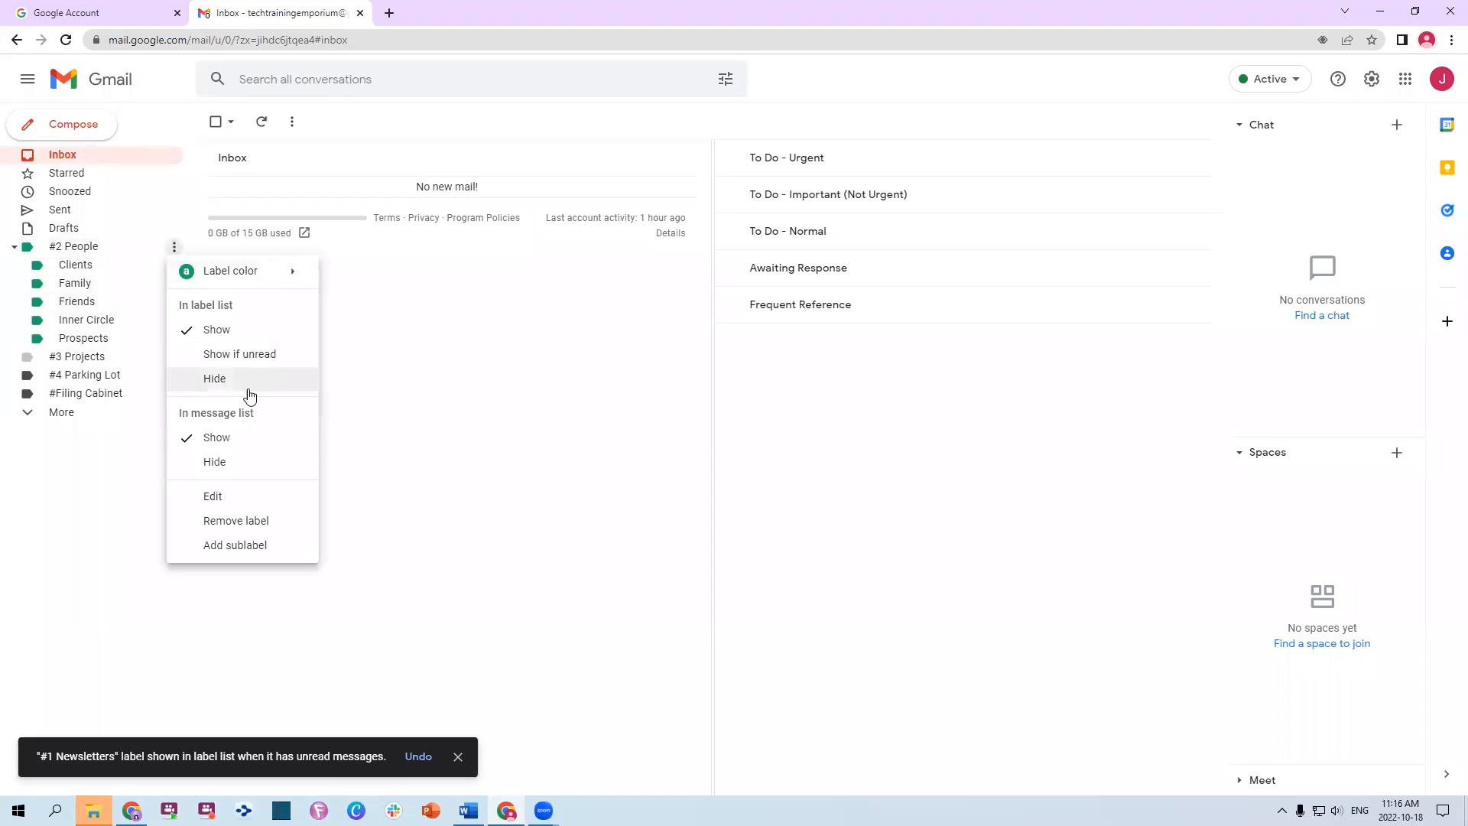
pyautogui.click(239, 359)
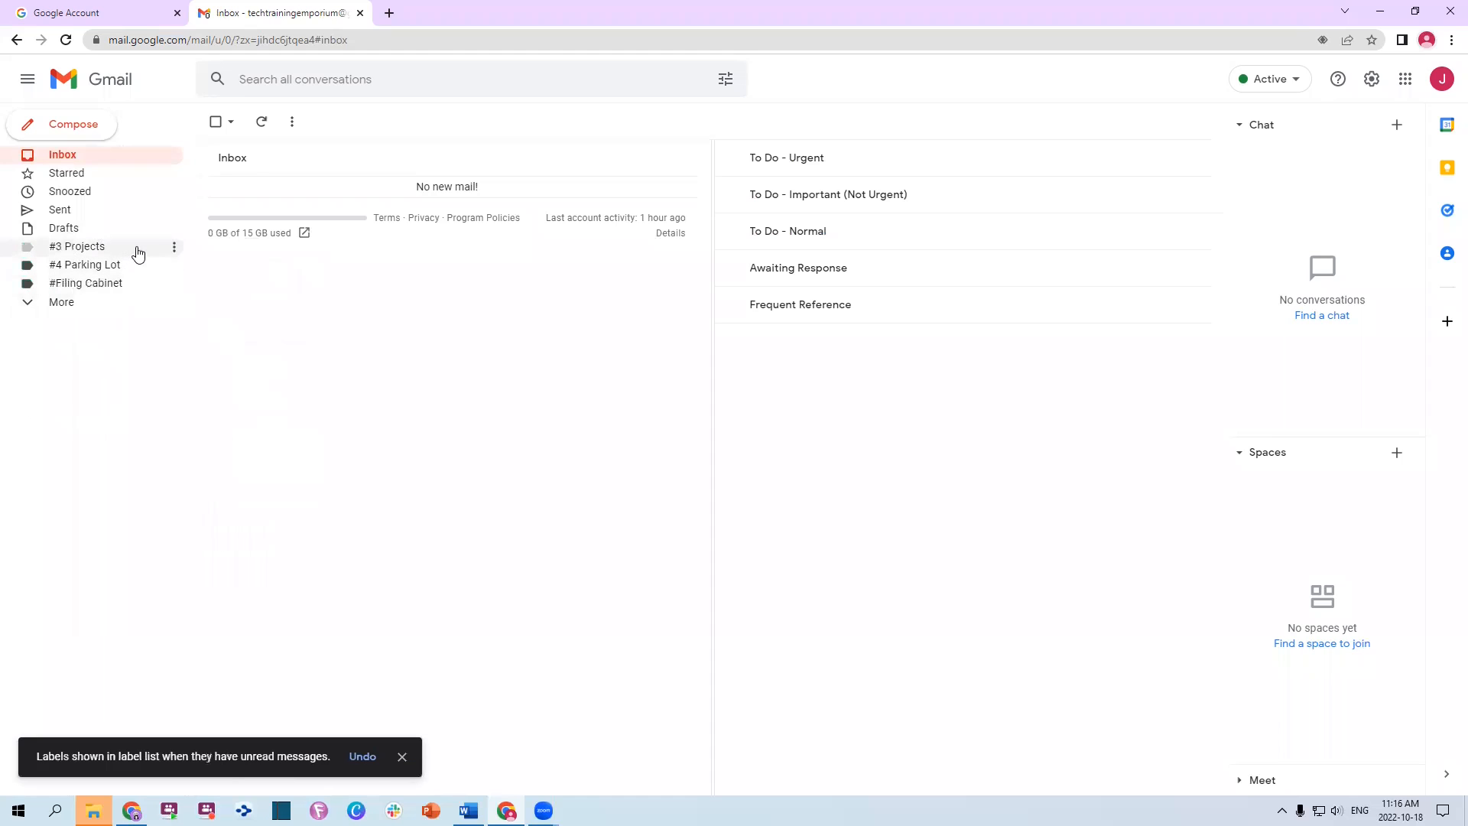
pyautogui.click(173, 247)
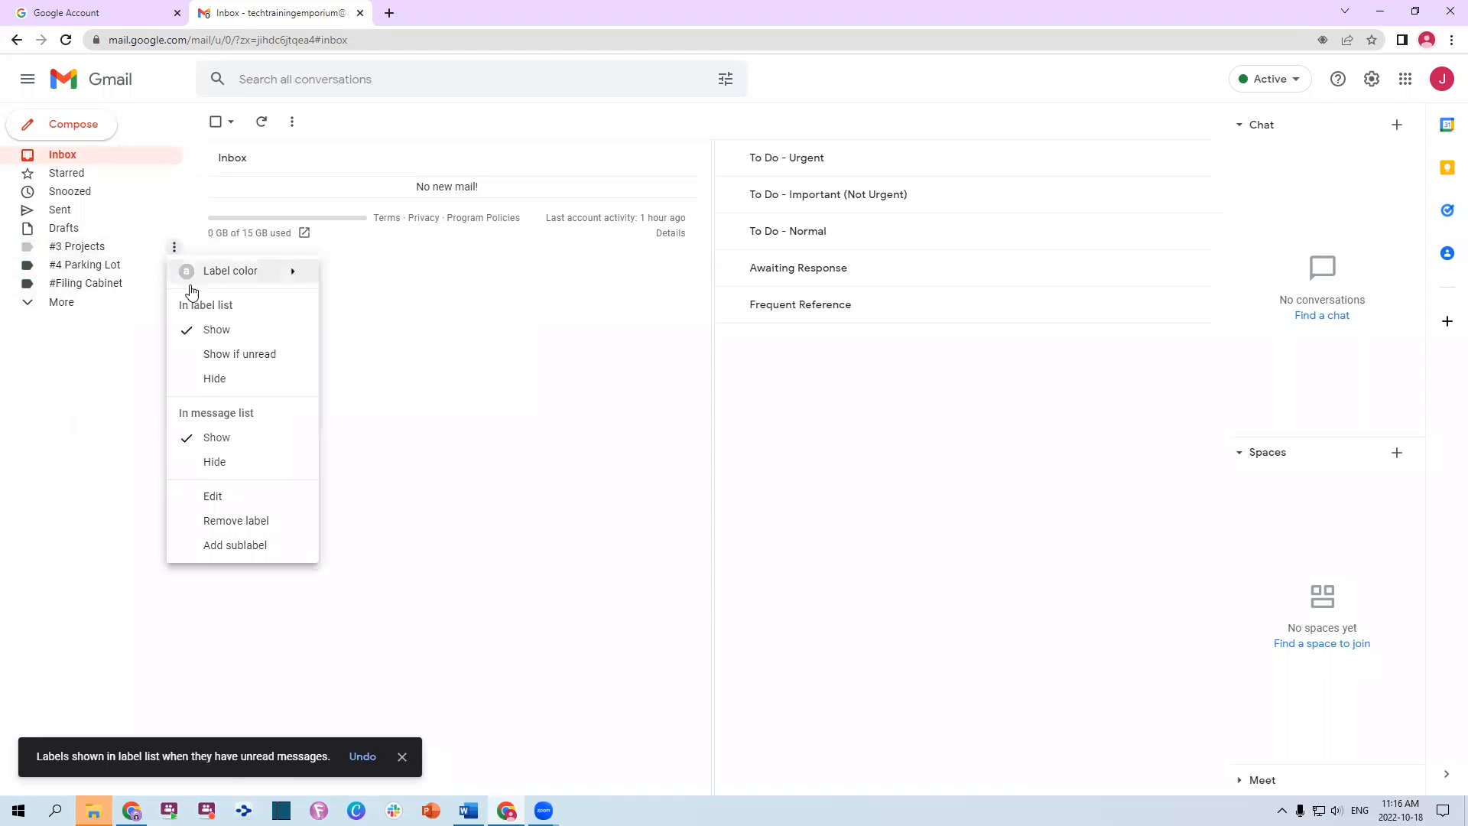
pyautogui.click(228, 354)
pyautogui.click(174, 247)
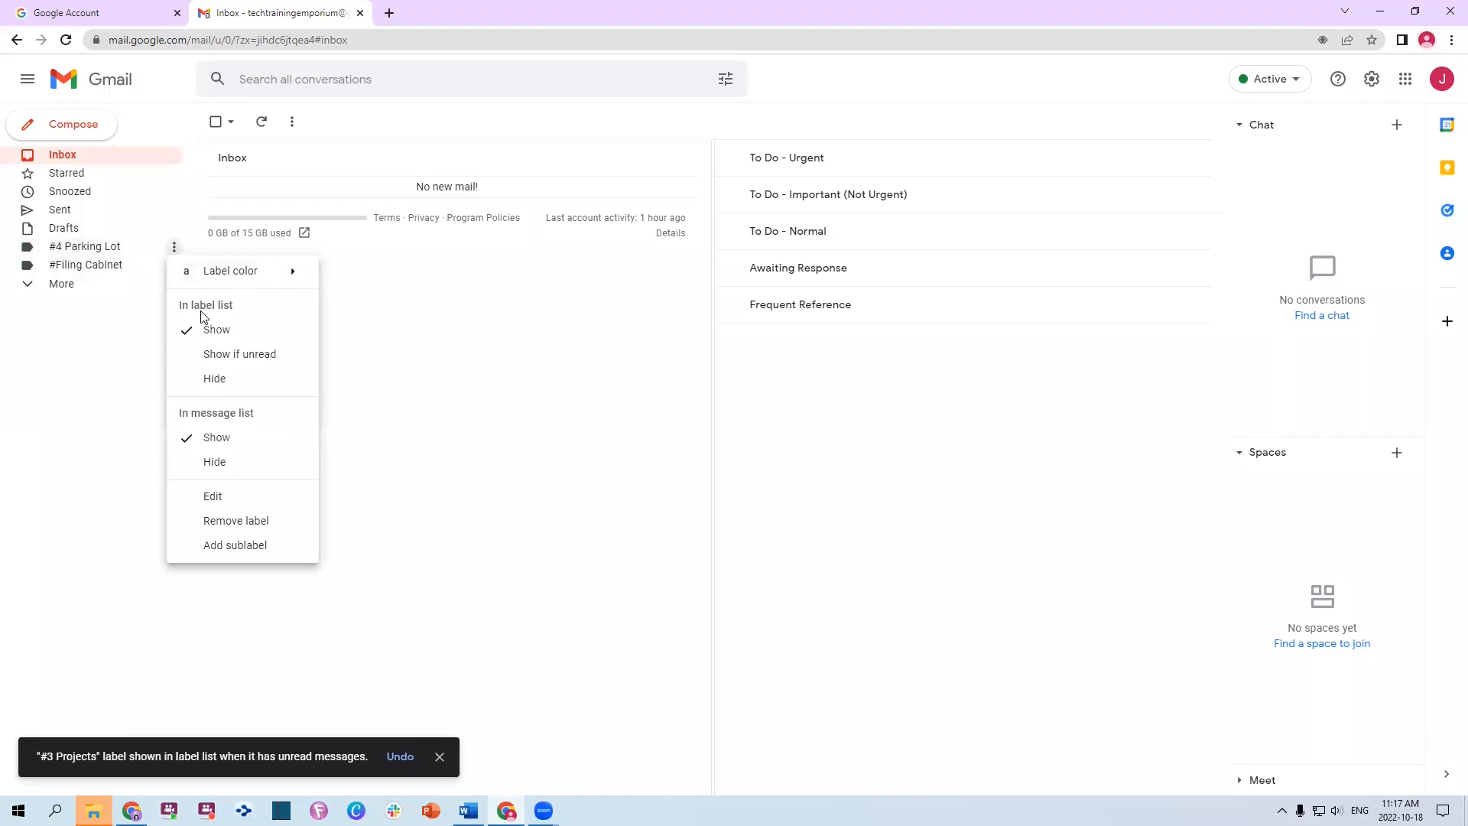
pyautogui.click(212, 356)
pyautogui.click(175, 247)
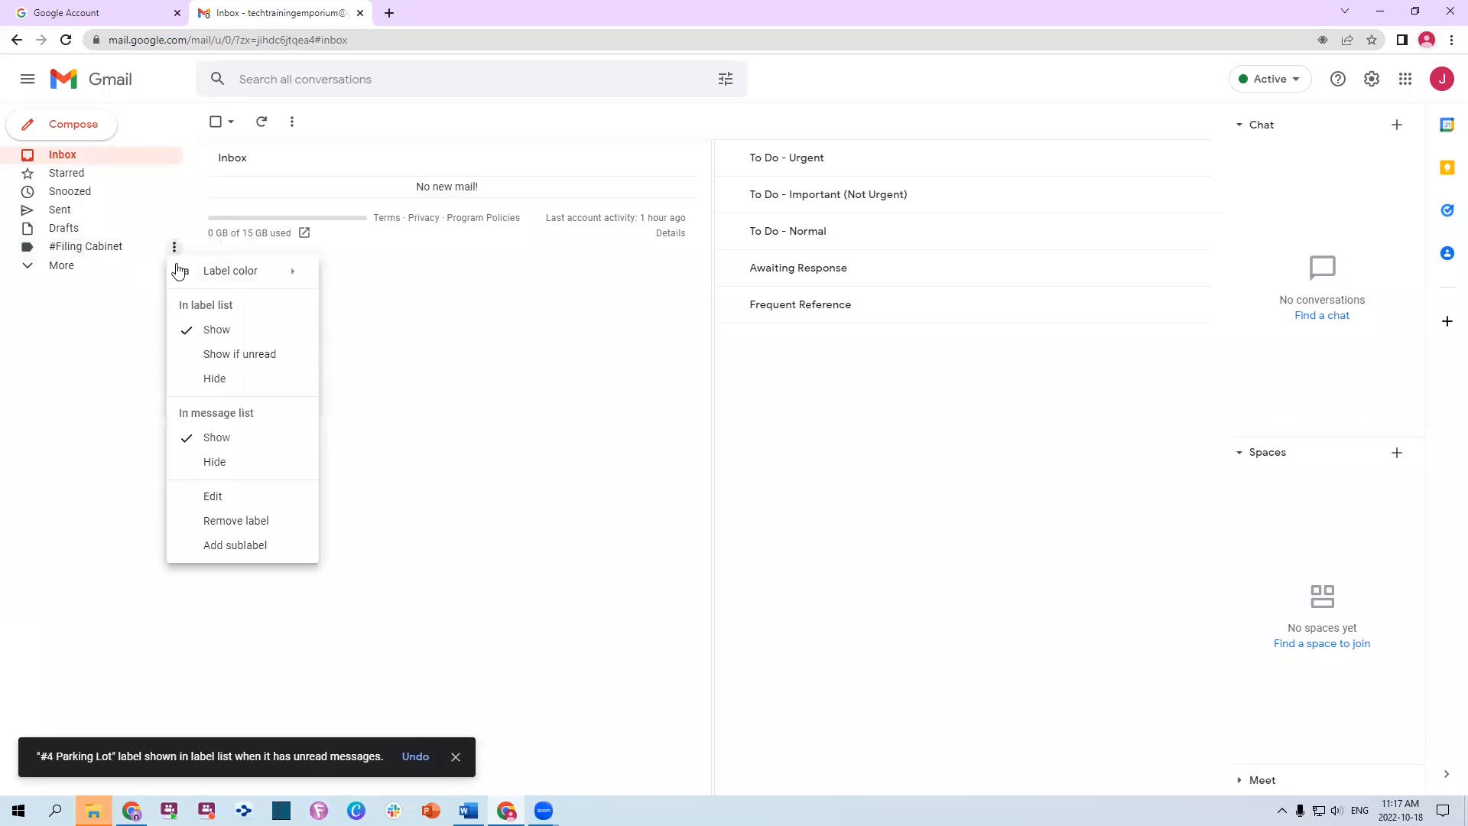
pyautogui.click(231, 354)
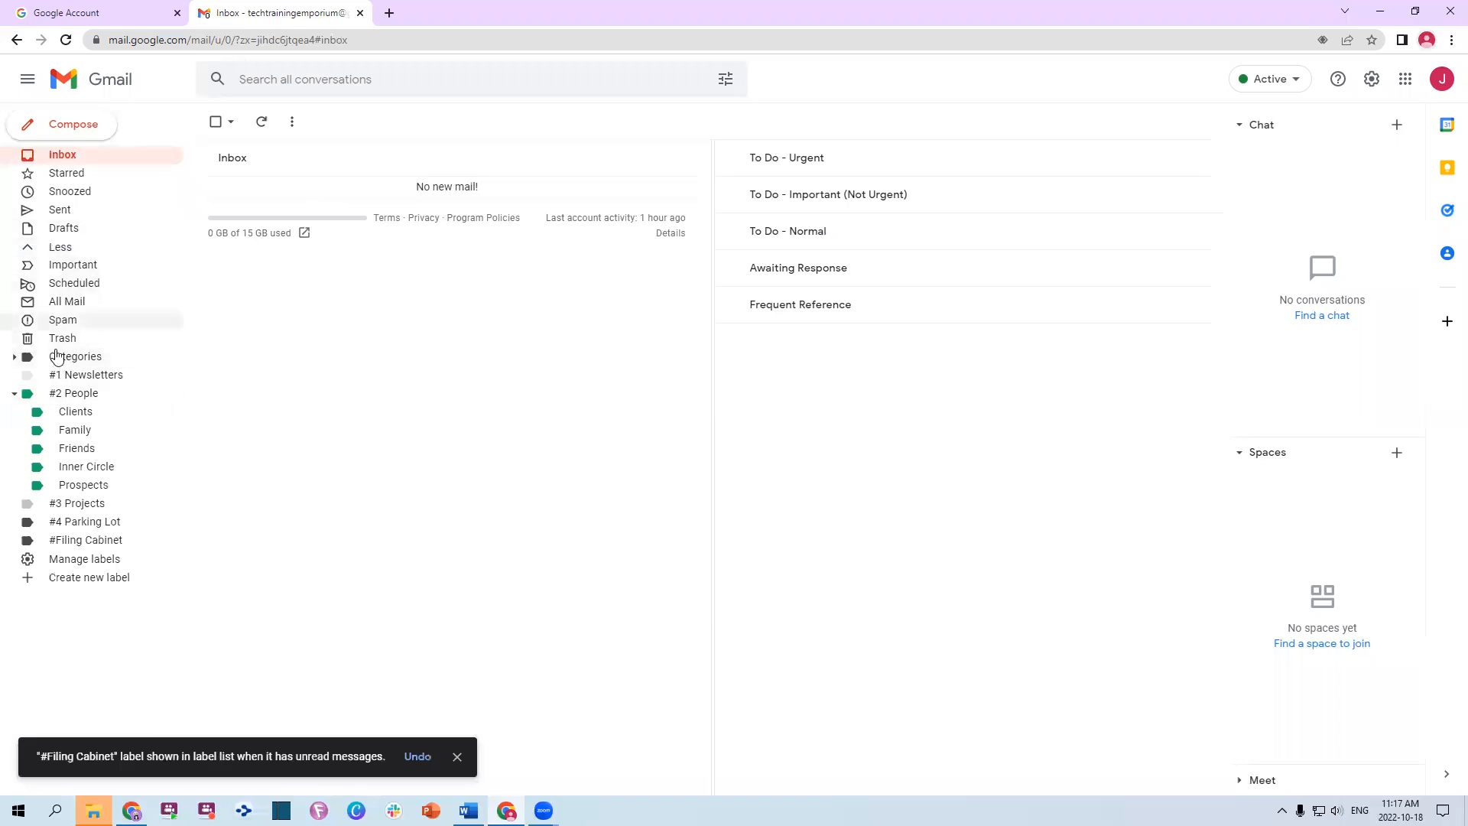
# Reveal all sidebar labels and open the empty #2 People label with its sublabels expanded
pyautogui.click(15, 357)
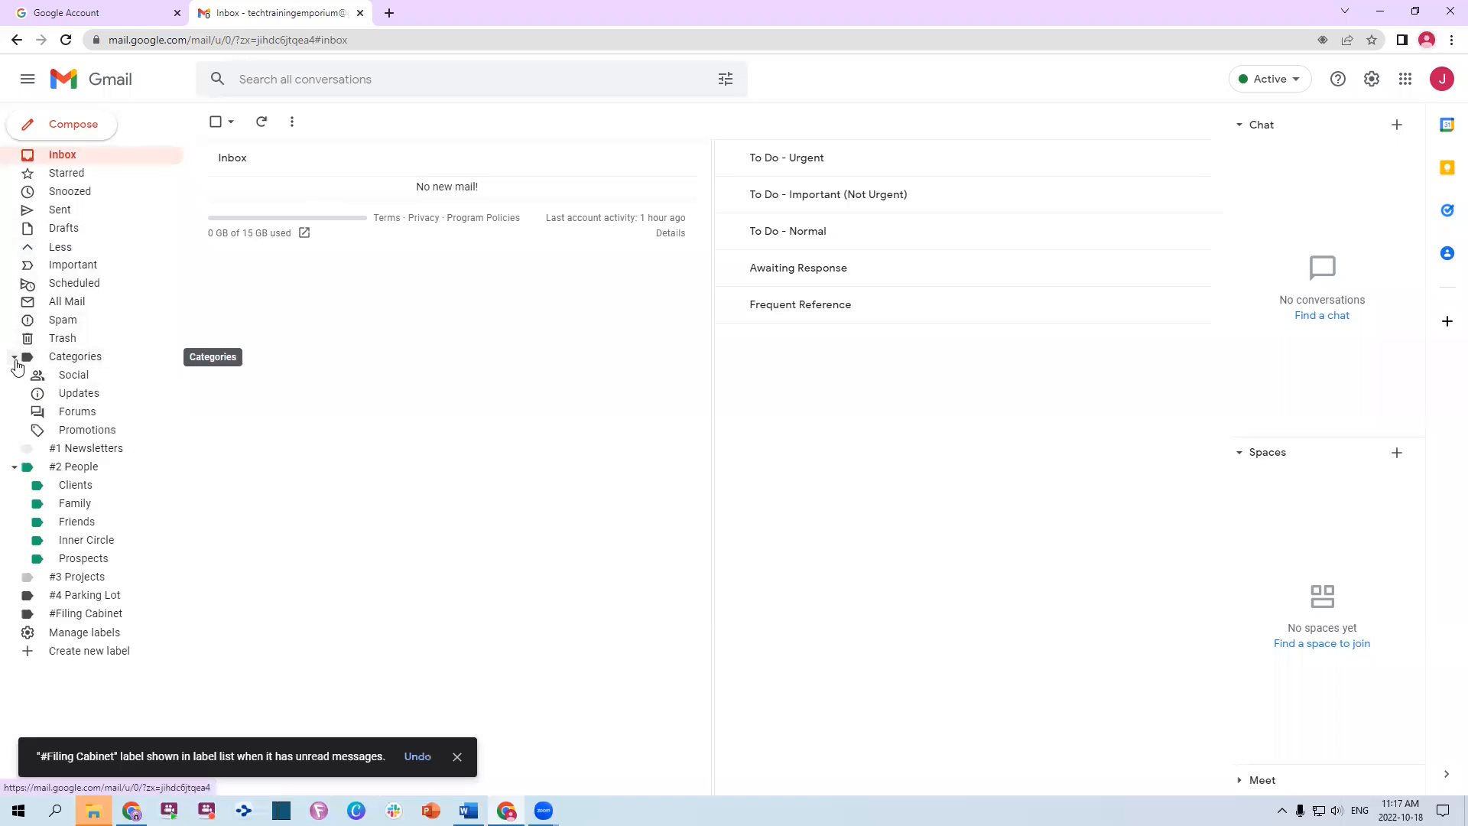
pyautogui.click(14, 357)
pyautogui.click(14, 358)
pyautogui.click(14, 357)
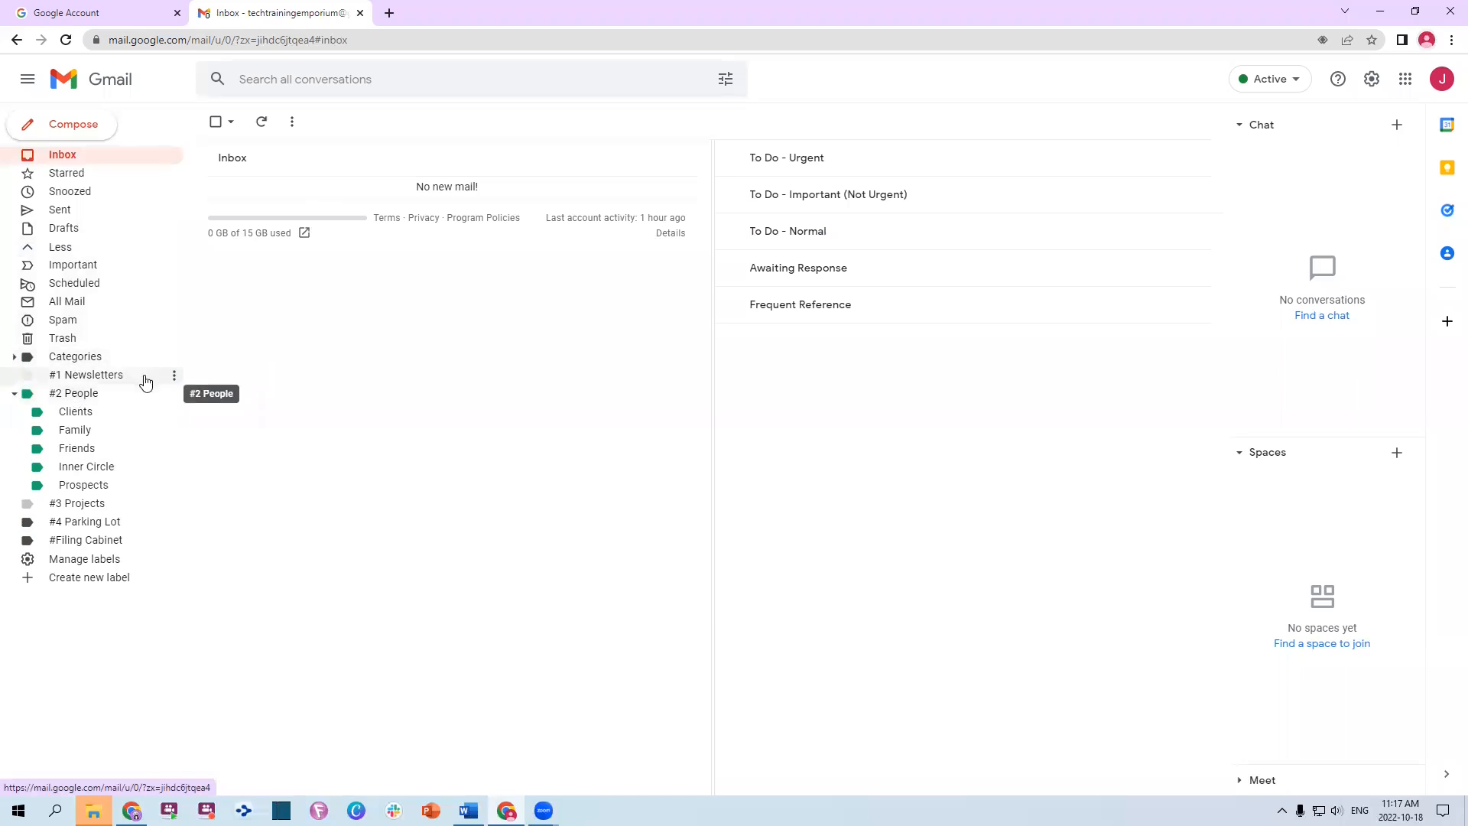
pyautogui.click(75, 159)
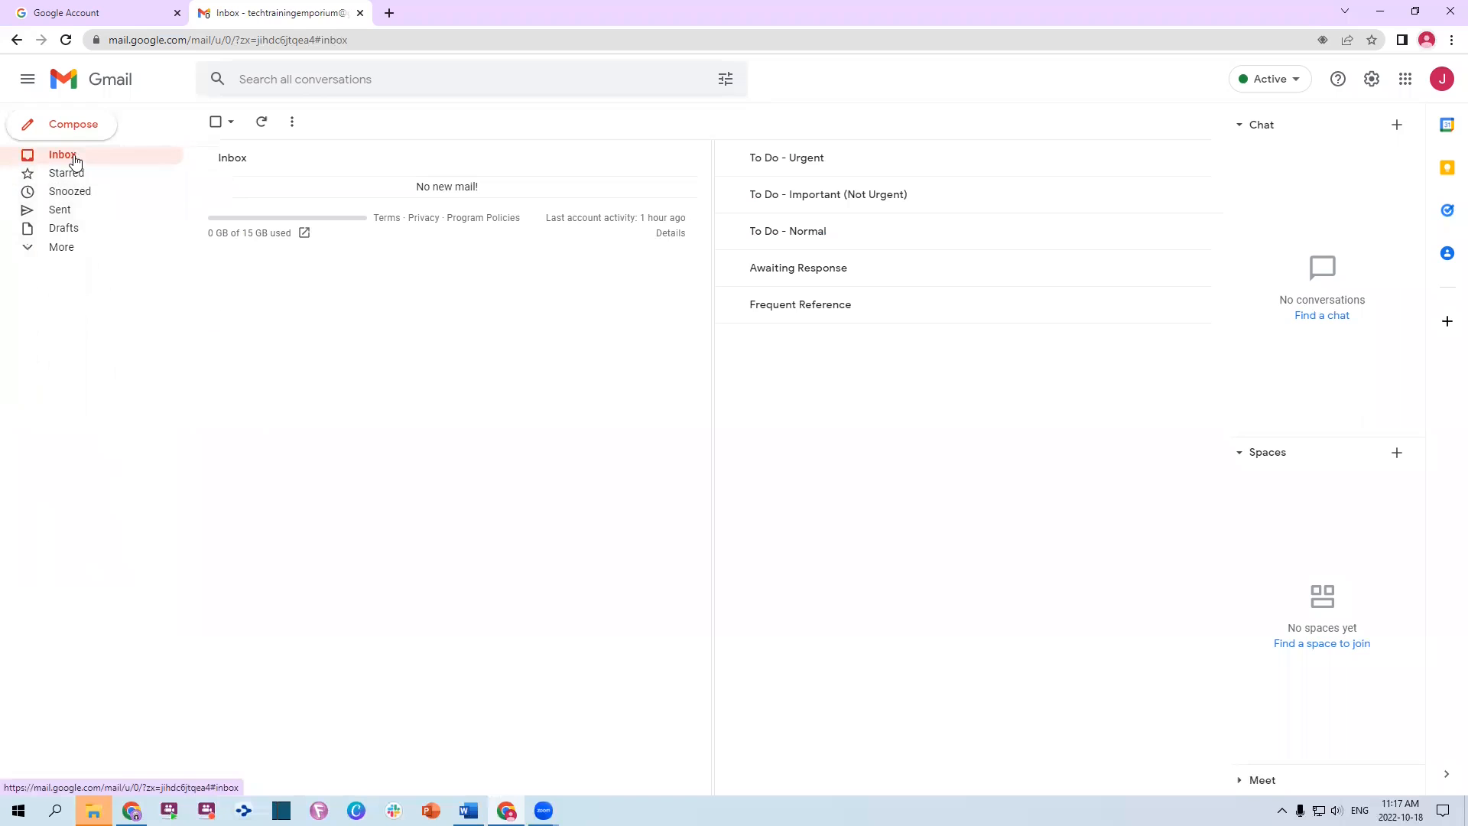
pyautogui.click(56, 247)
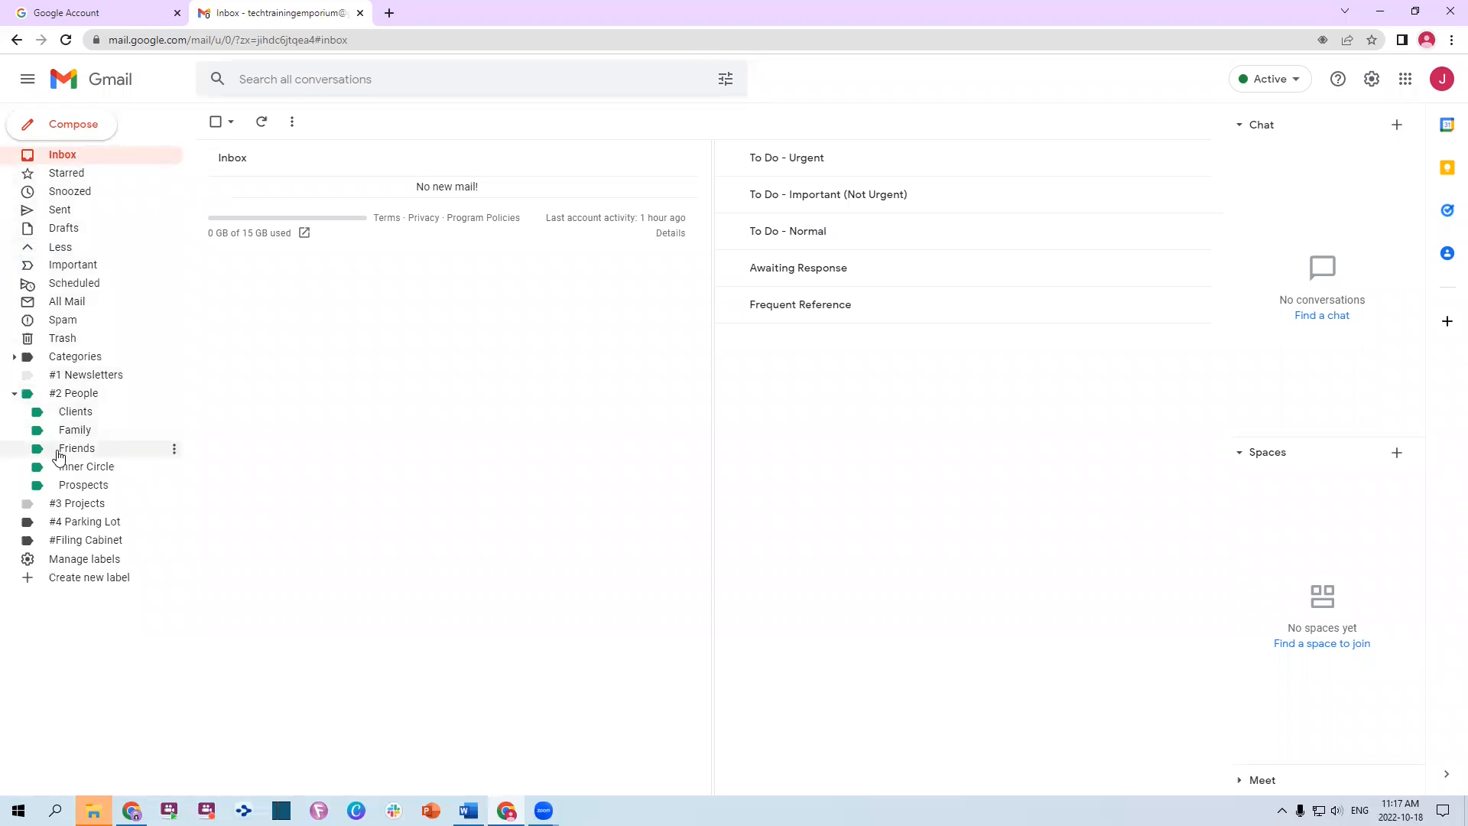
pyautogui.click(174, 412)
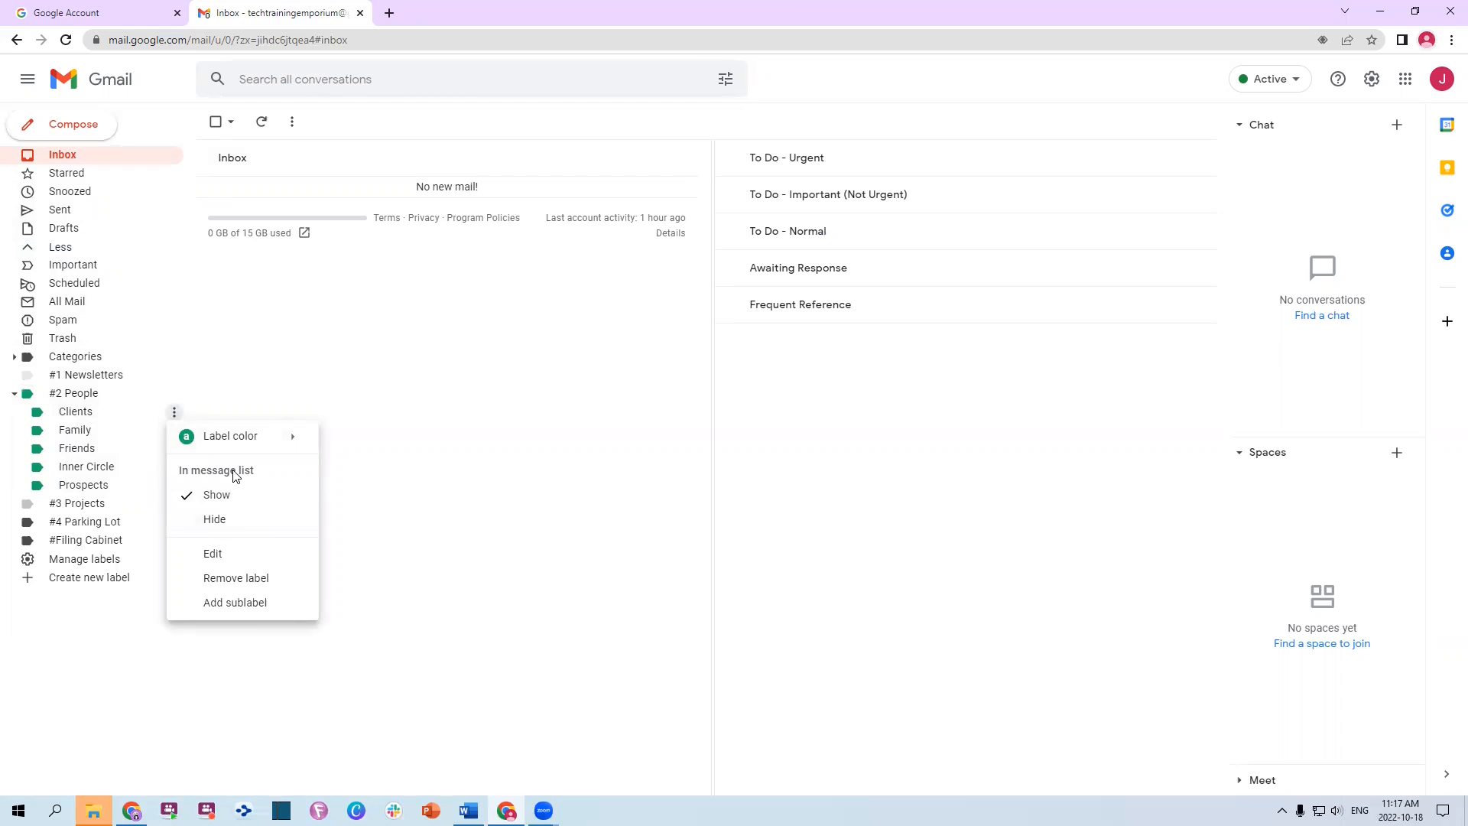
pyautogui.click(362, 395)
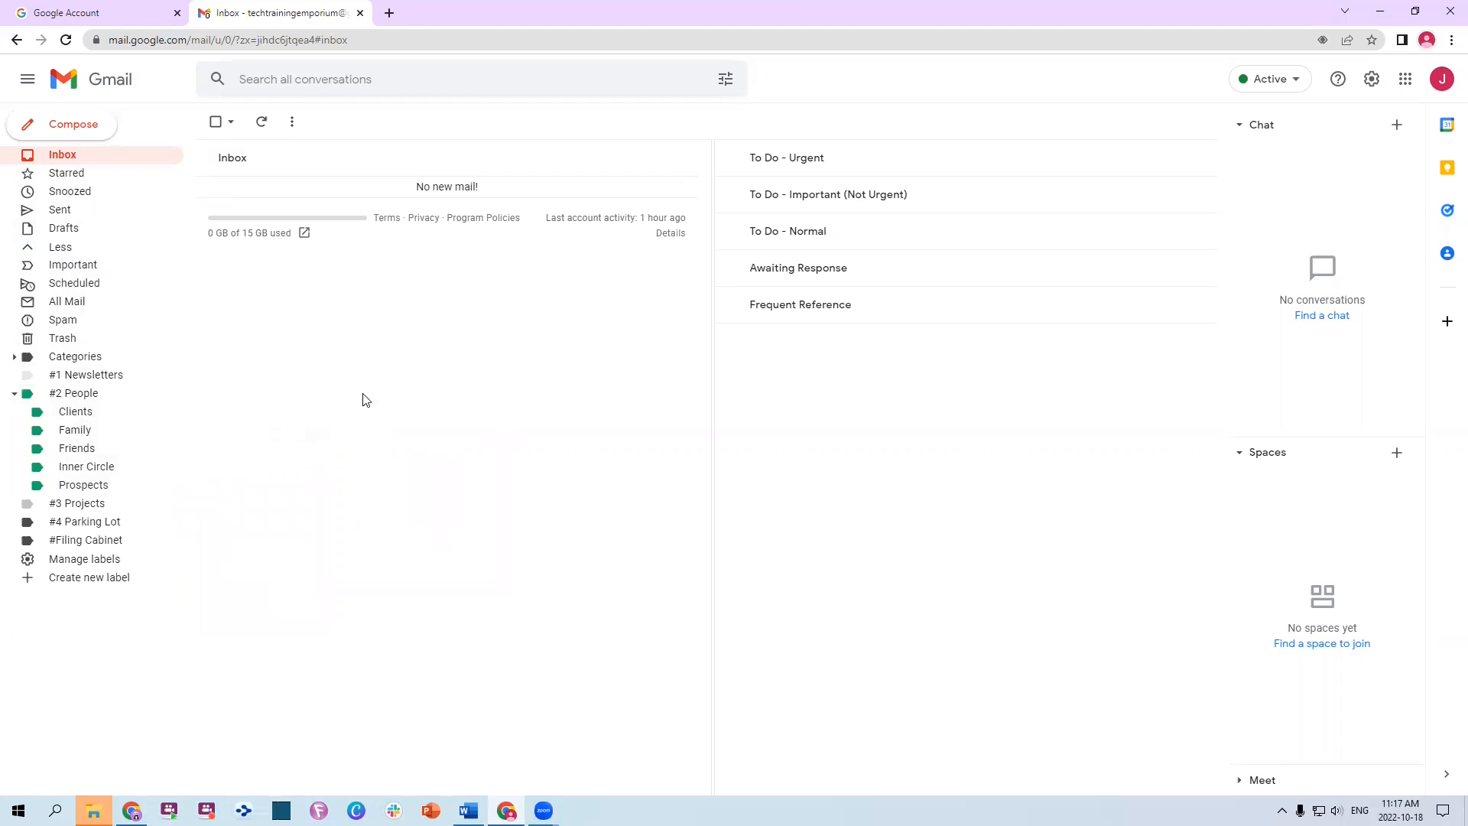
pyautogui.click(14, 393)
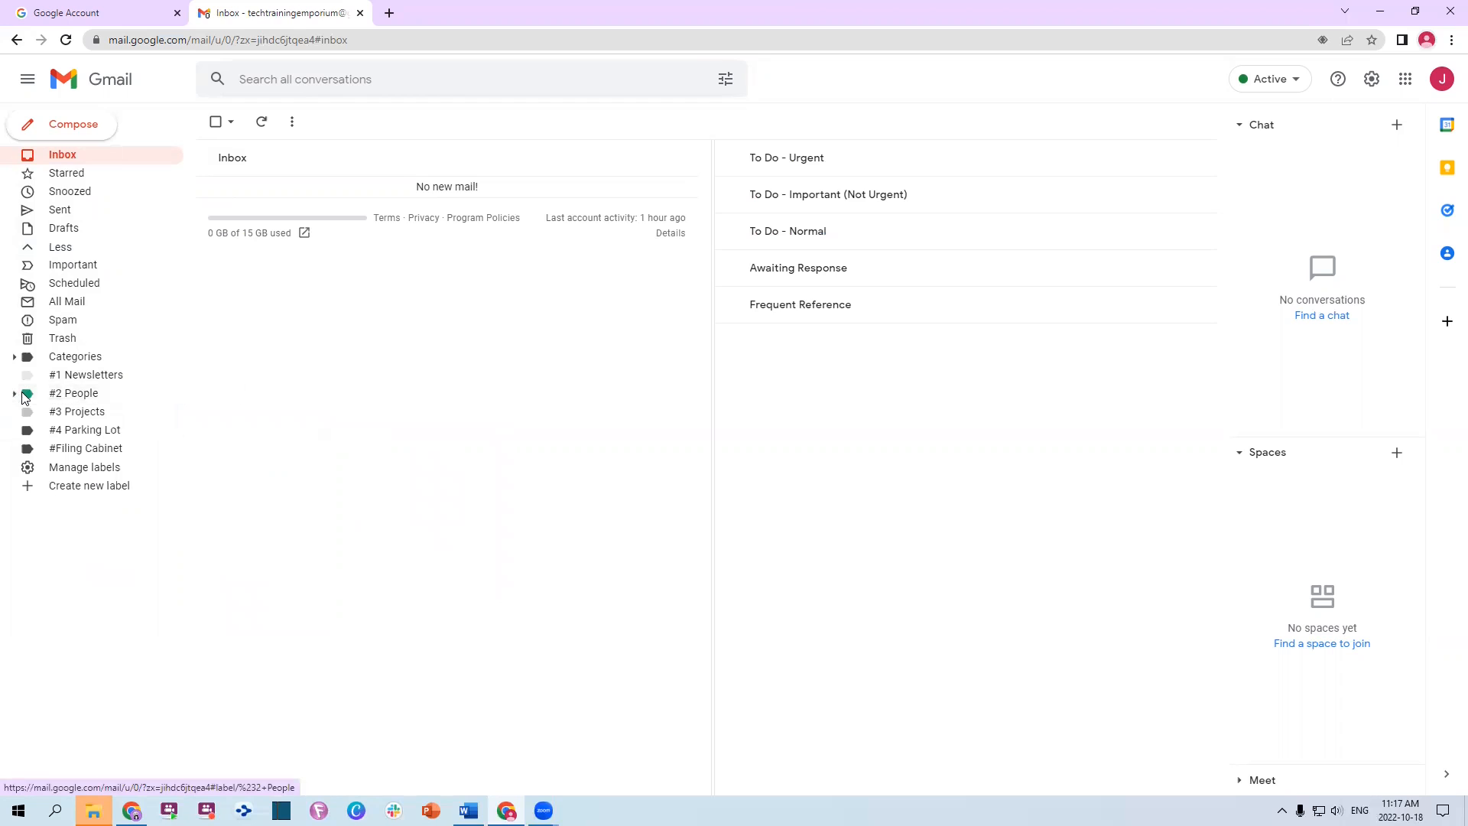
pyautogui.click(14, 394)
pyautogui.click(15, 394)
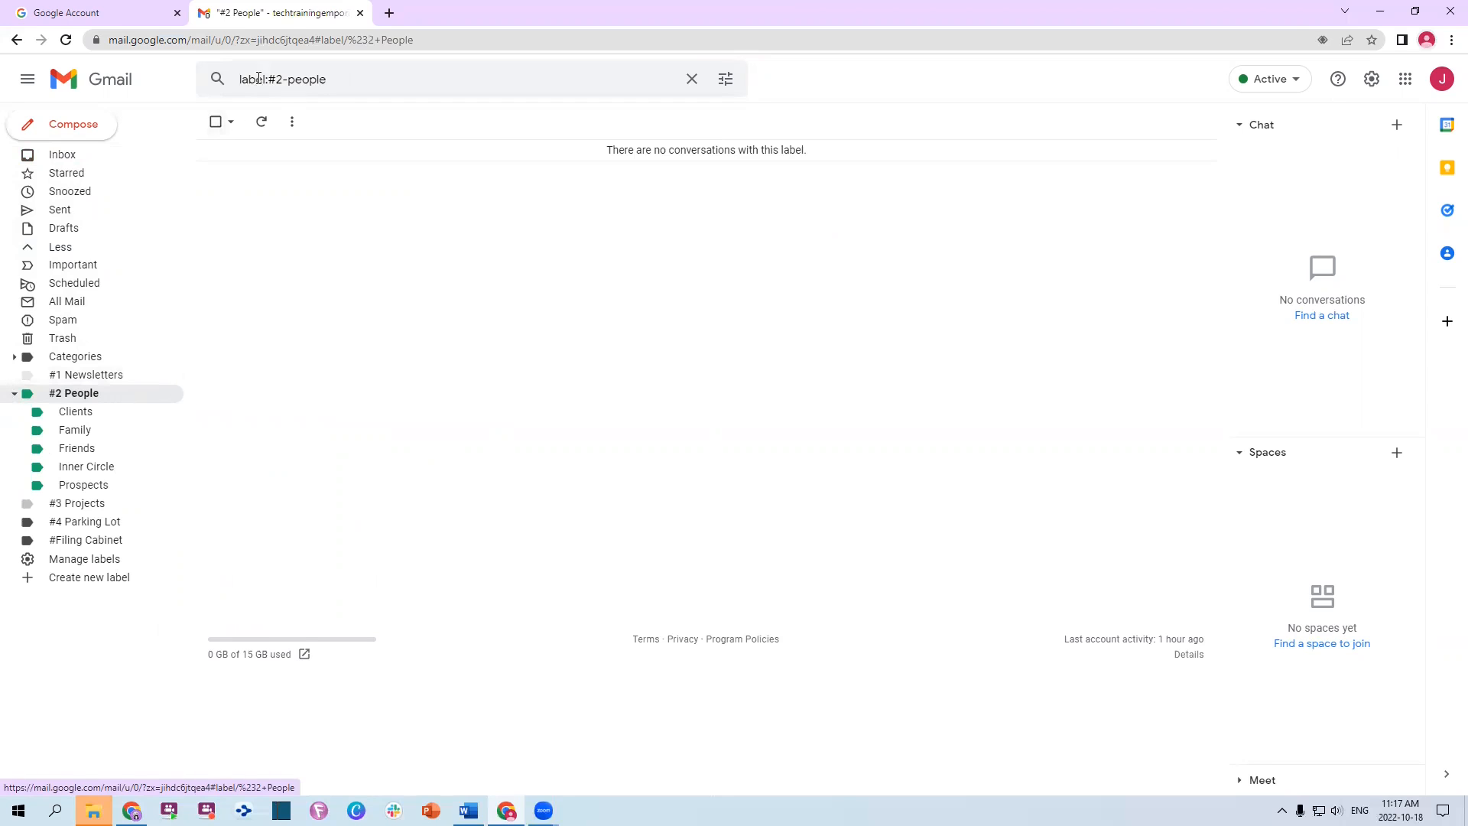
# Clear the 'label:#2-people' query from the search box, keeping the empty label view
pyautogui.moveTo(245, 78); pyautogui.dragTo(393, 105)
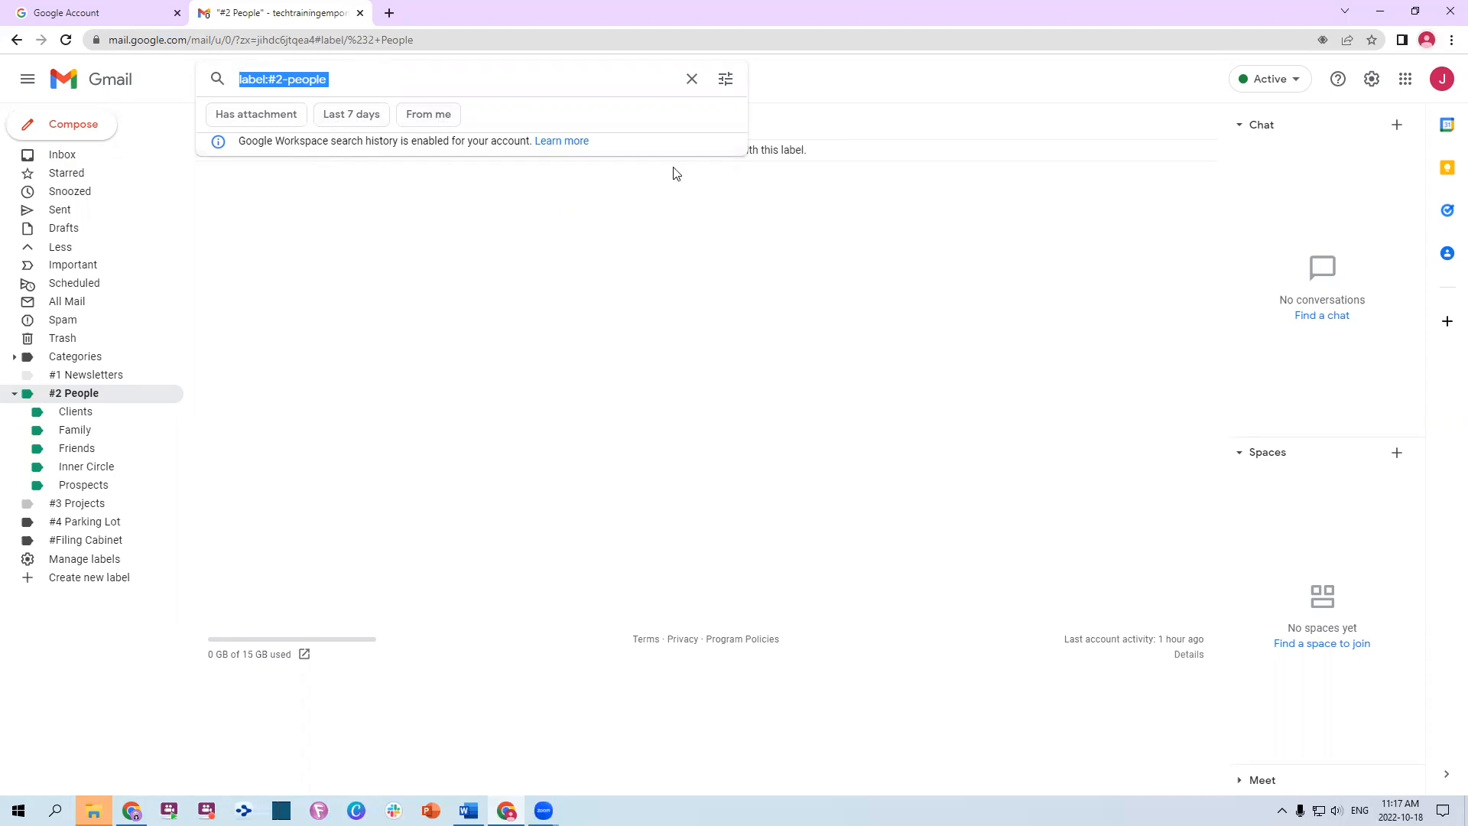
pyautogui.click(693, 81)
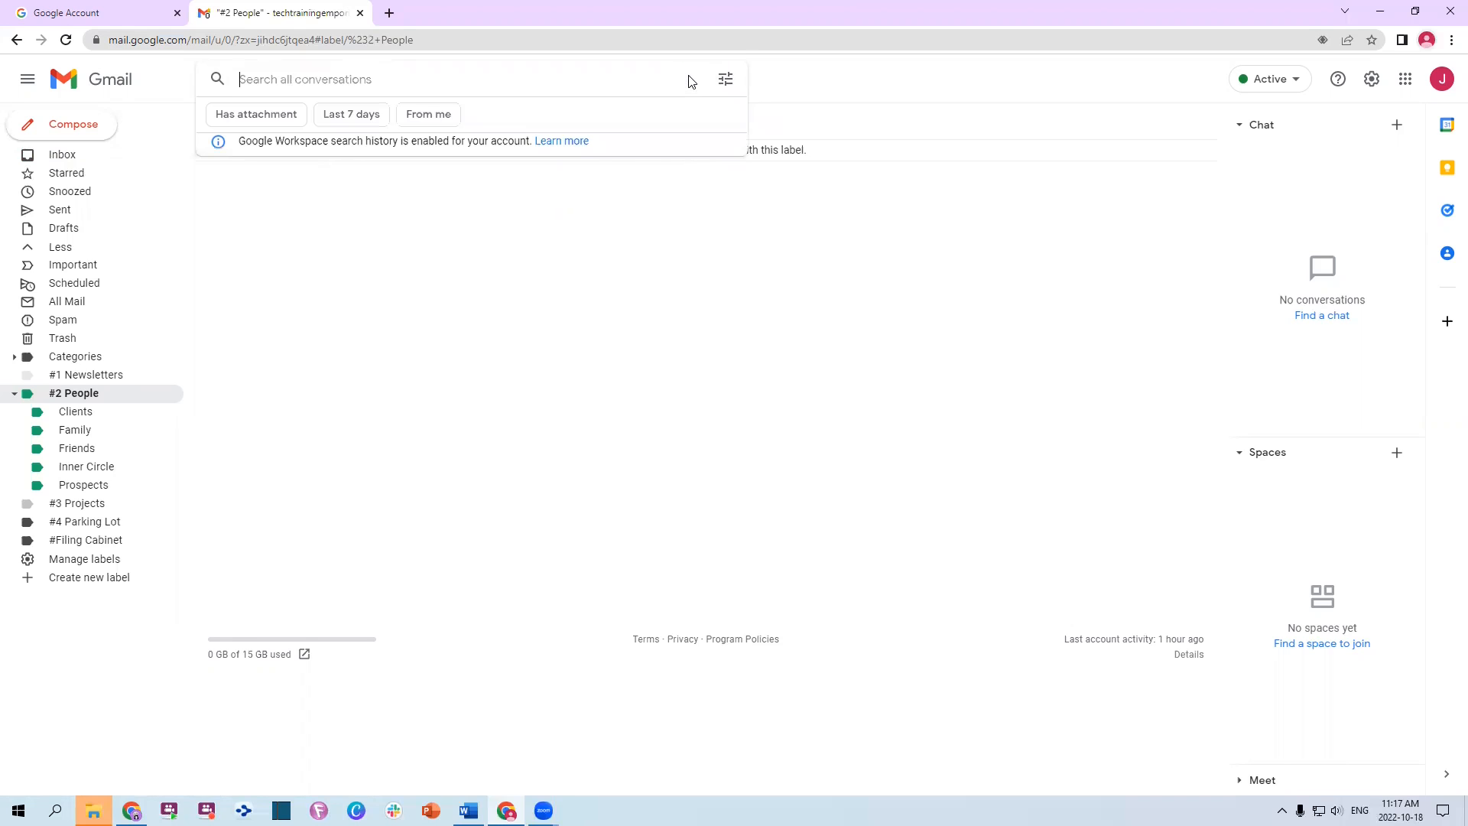
pyautogui.click(650, 361)
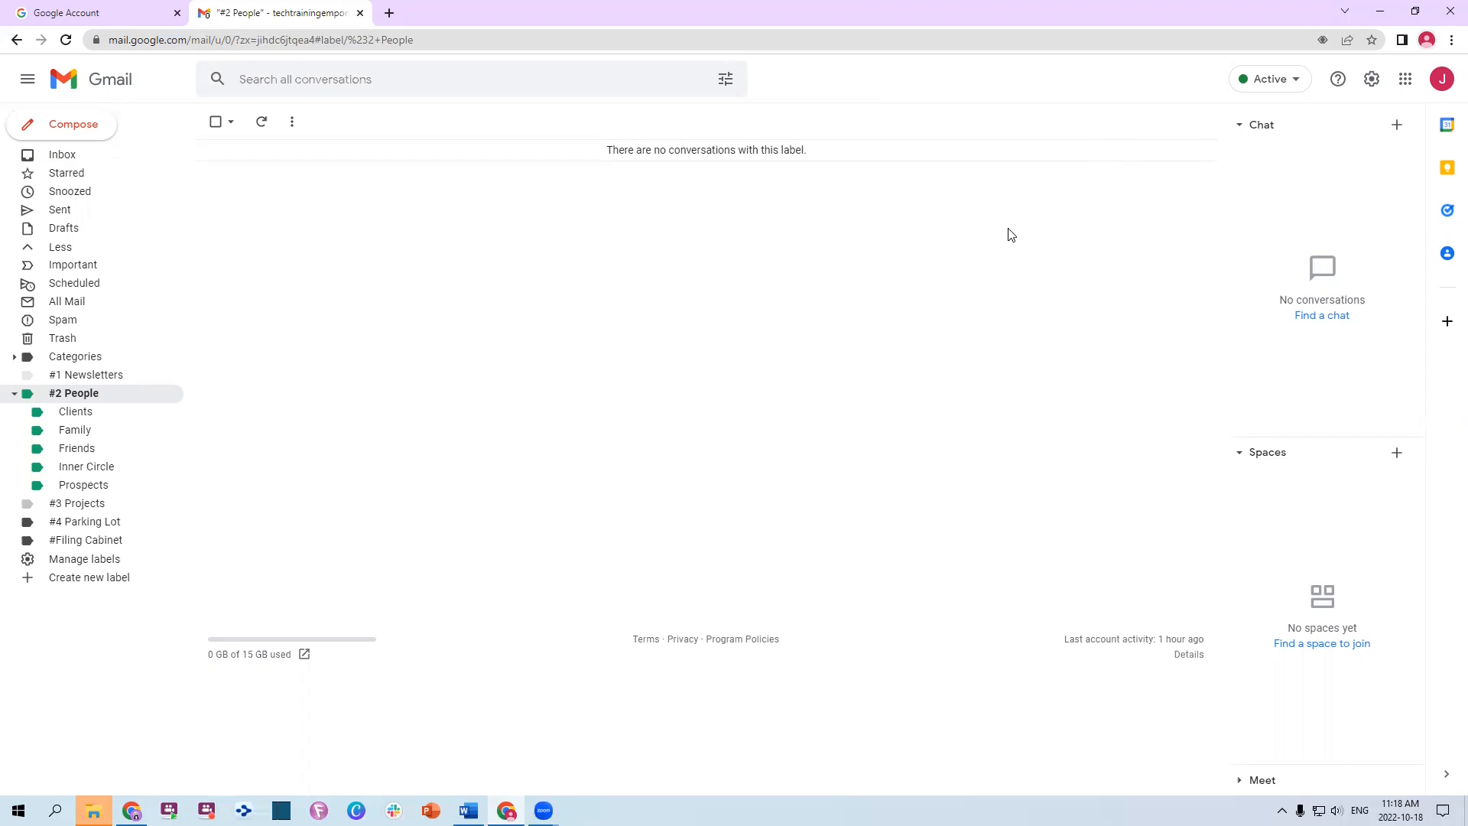
# Leave the Active status unchanged and go back to the sectioned Inbox
pyautogui.click(1278, 83)
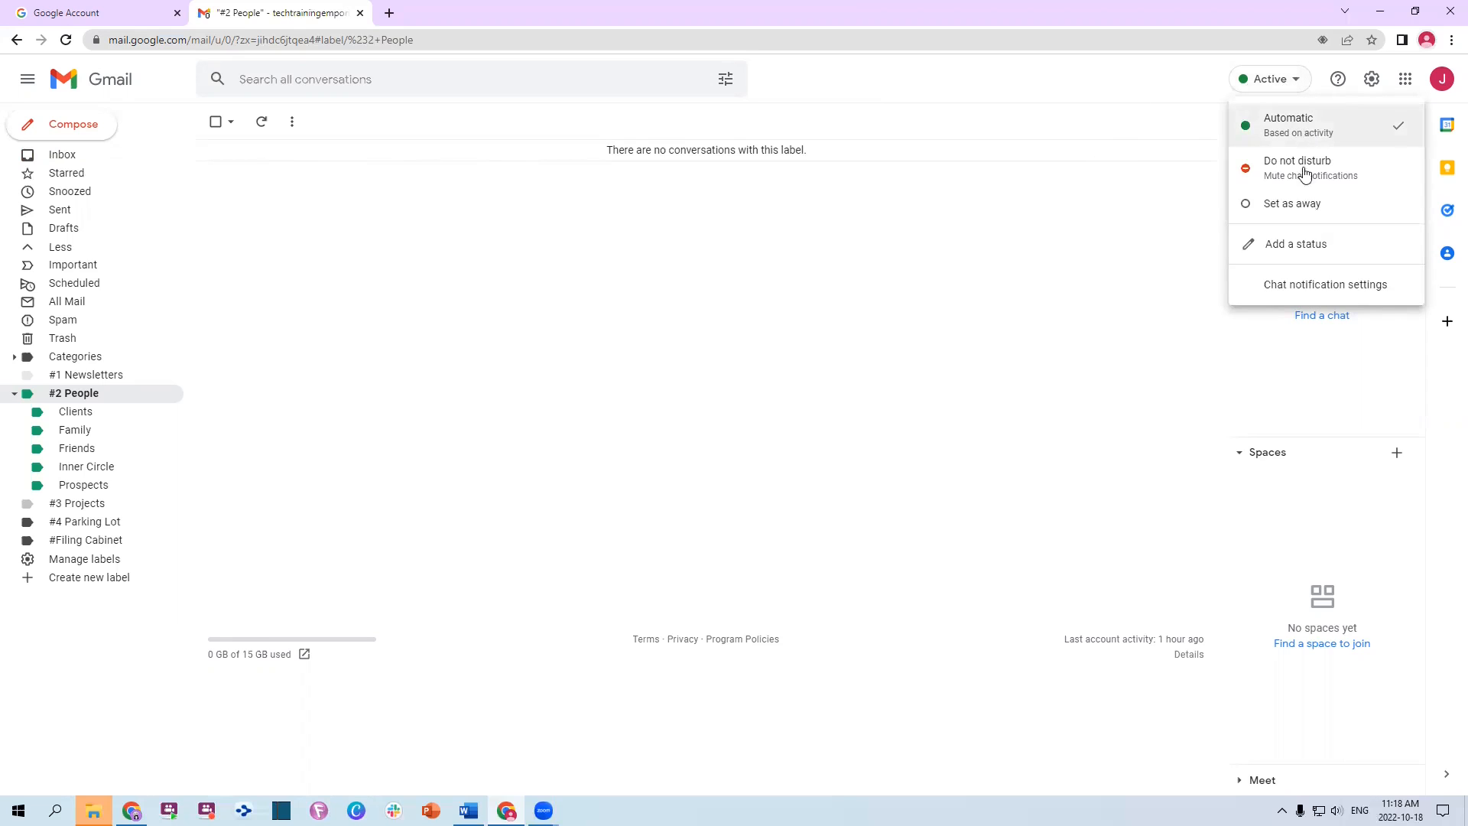
pyautogui.click(1272, 82)
pyautogui.click(120, 163)
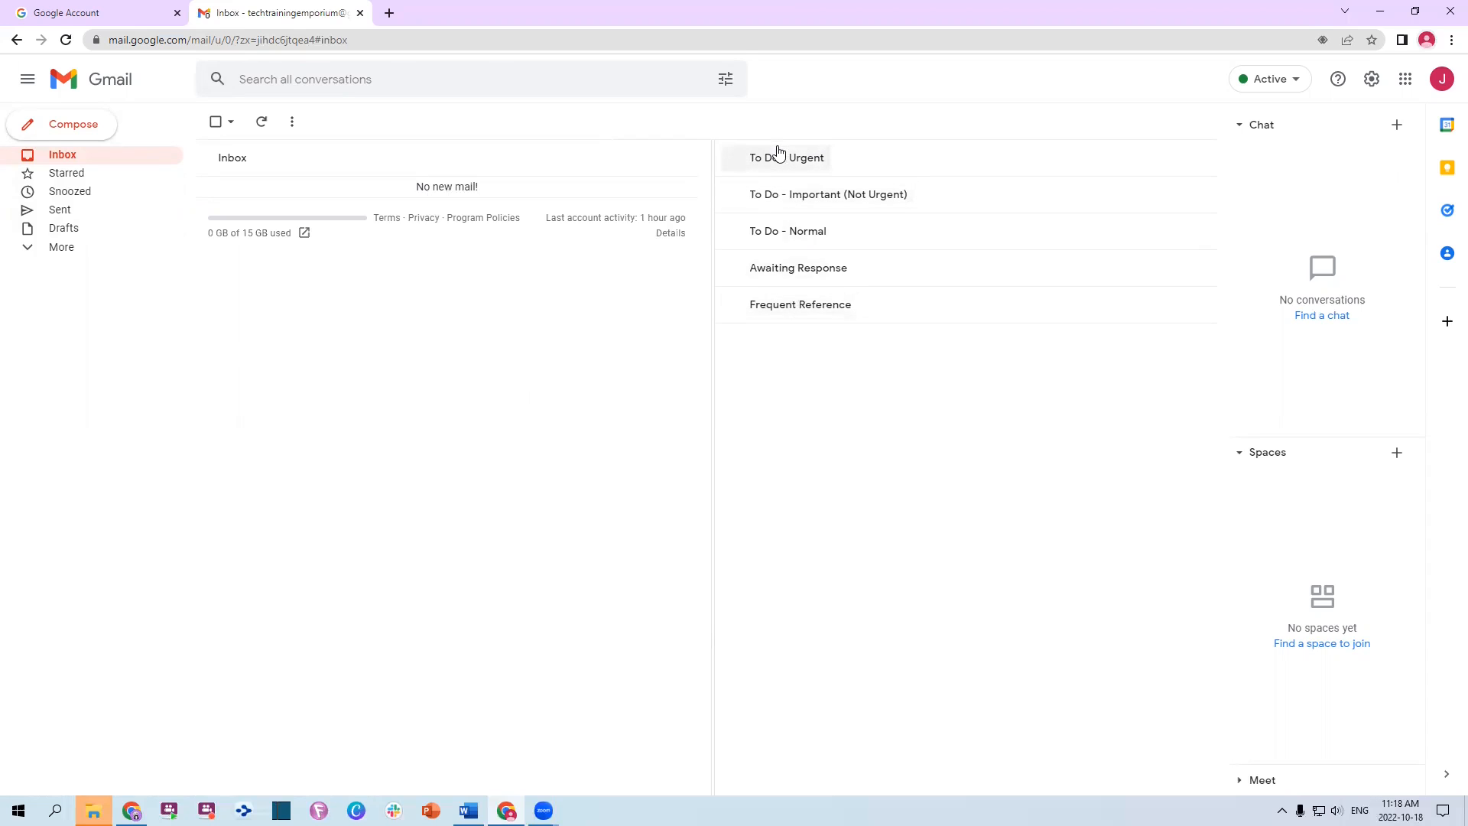
# Send a message to your own address with subject 'Test email' and body 'Testing'
pyautogui.click(63, 130)
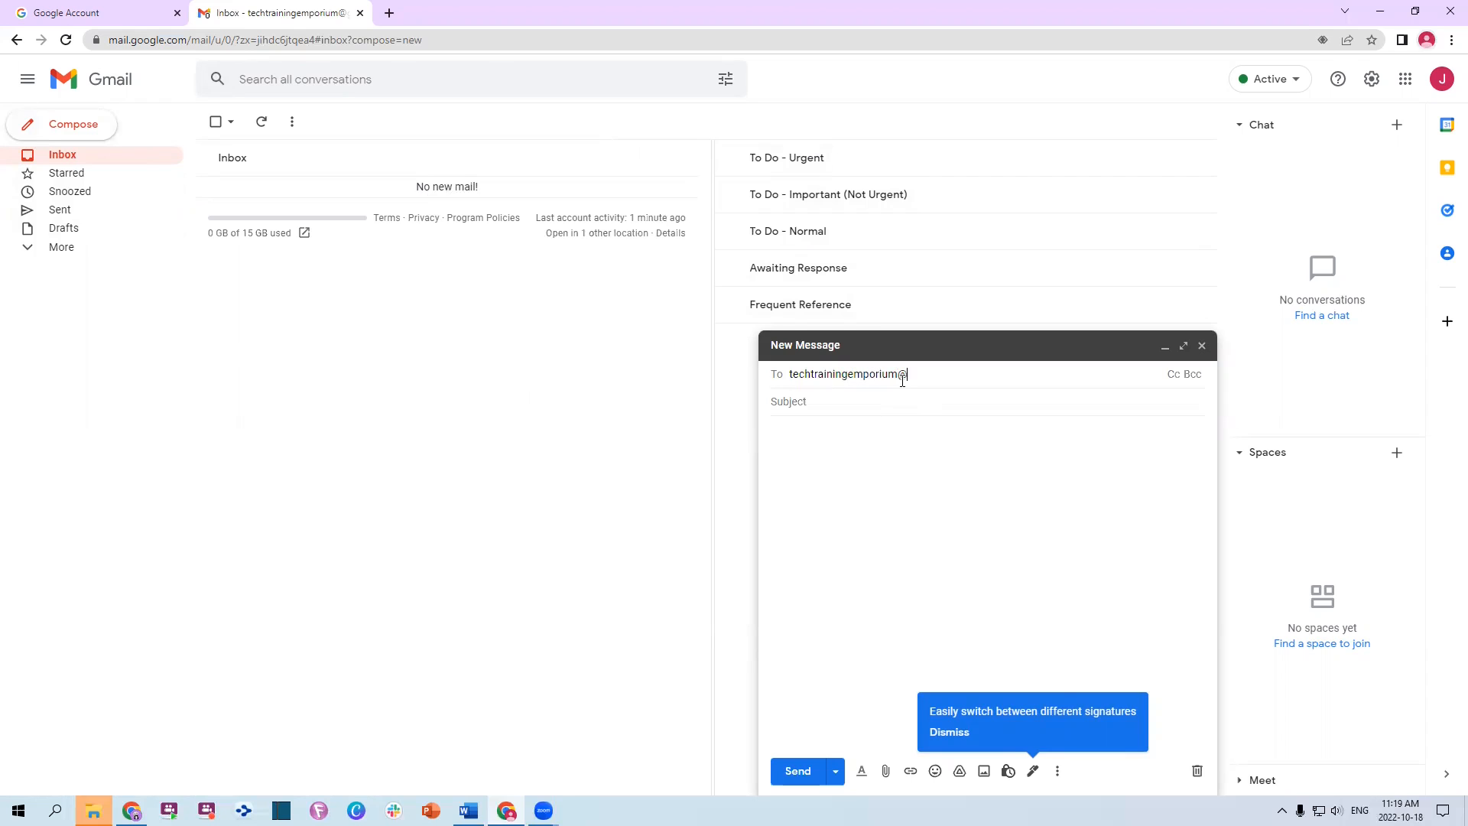
pyautogui.write('com')
pyautogui.press('Return')
pyautogui.press('Tab')
pyautogui.write('Test email')
pyautogui.press('Tab')
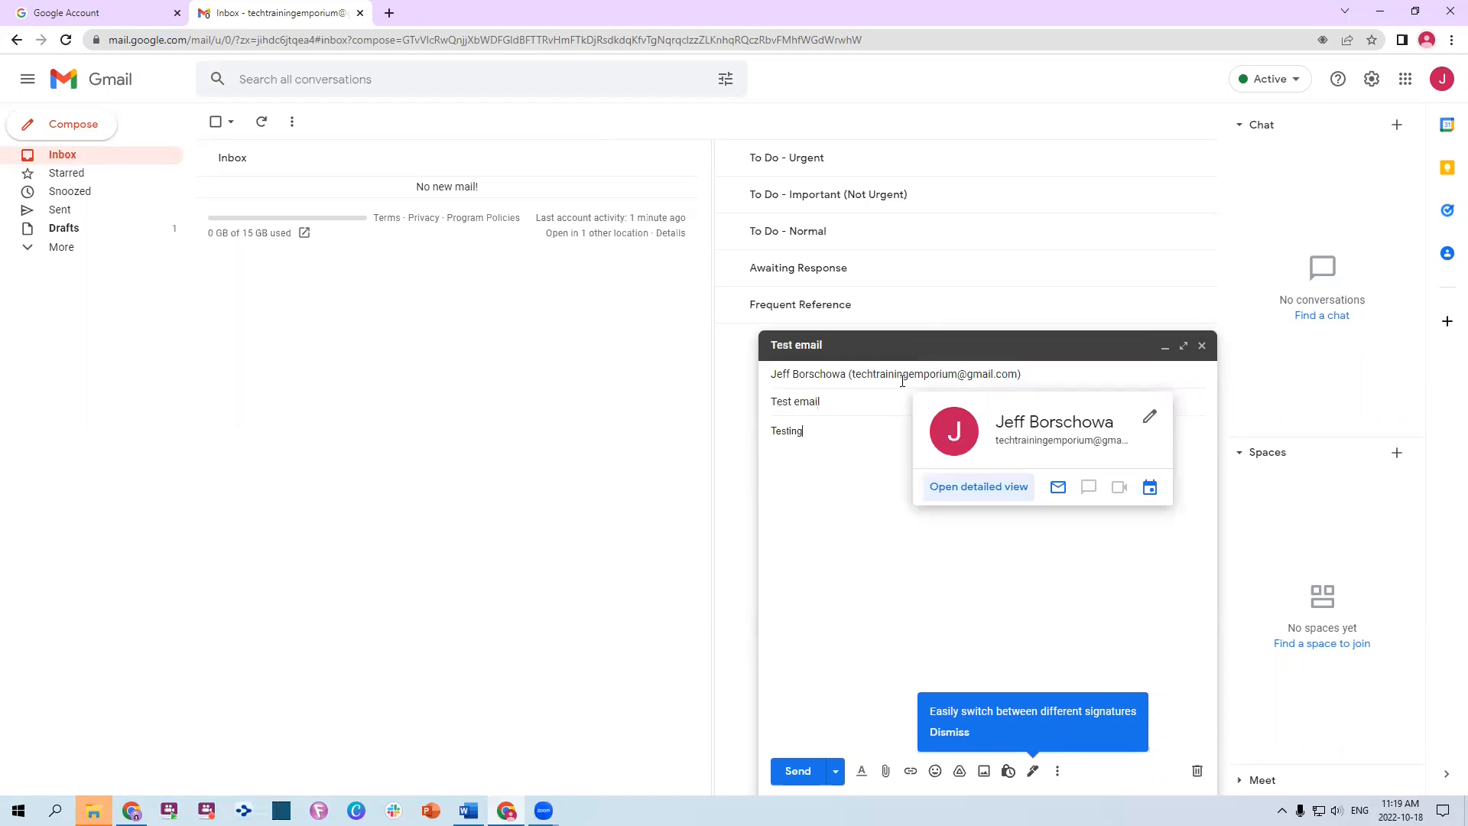
pyautogui.click(795, 774)
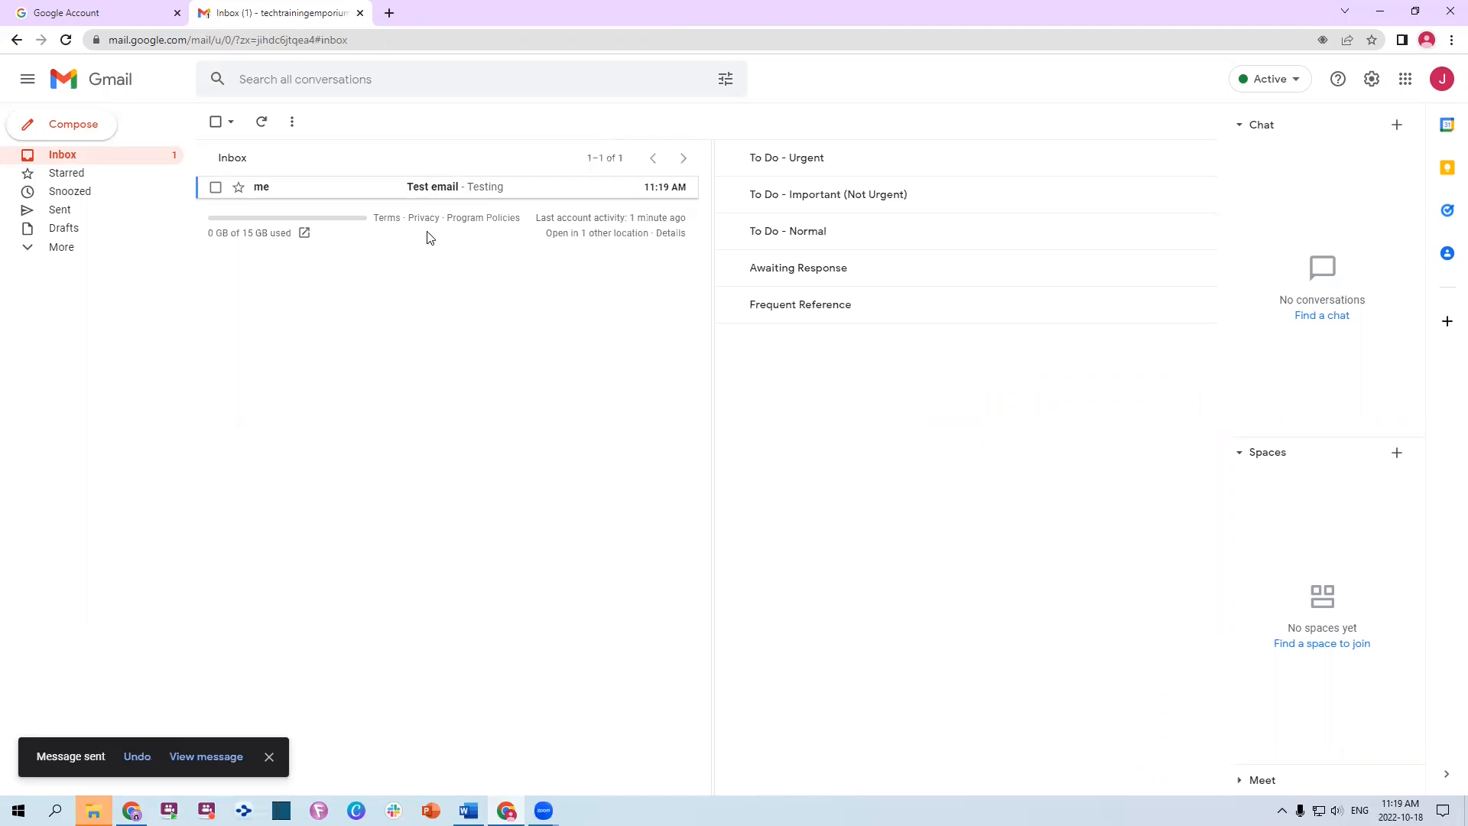
# Archive Test email from the Sent folder and go back to the Inbox
pyautogui.click(53, 213)
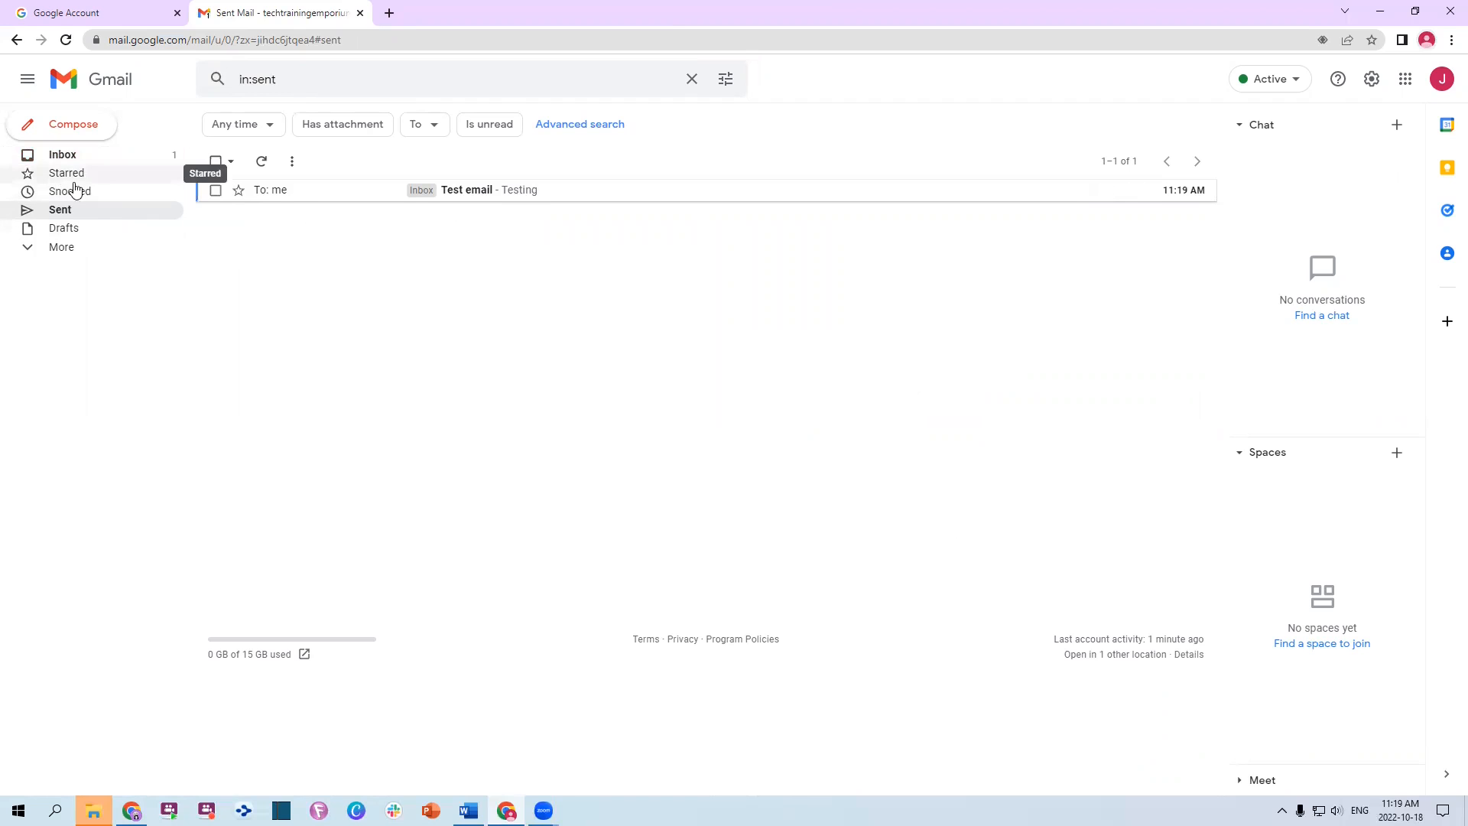
pyautogui.click(215, 190)
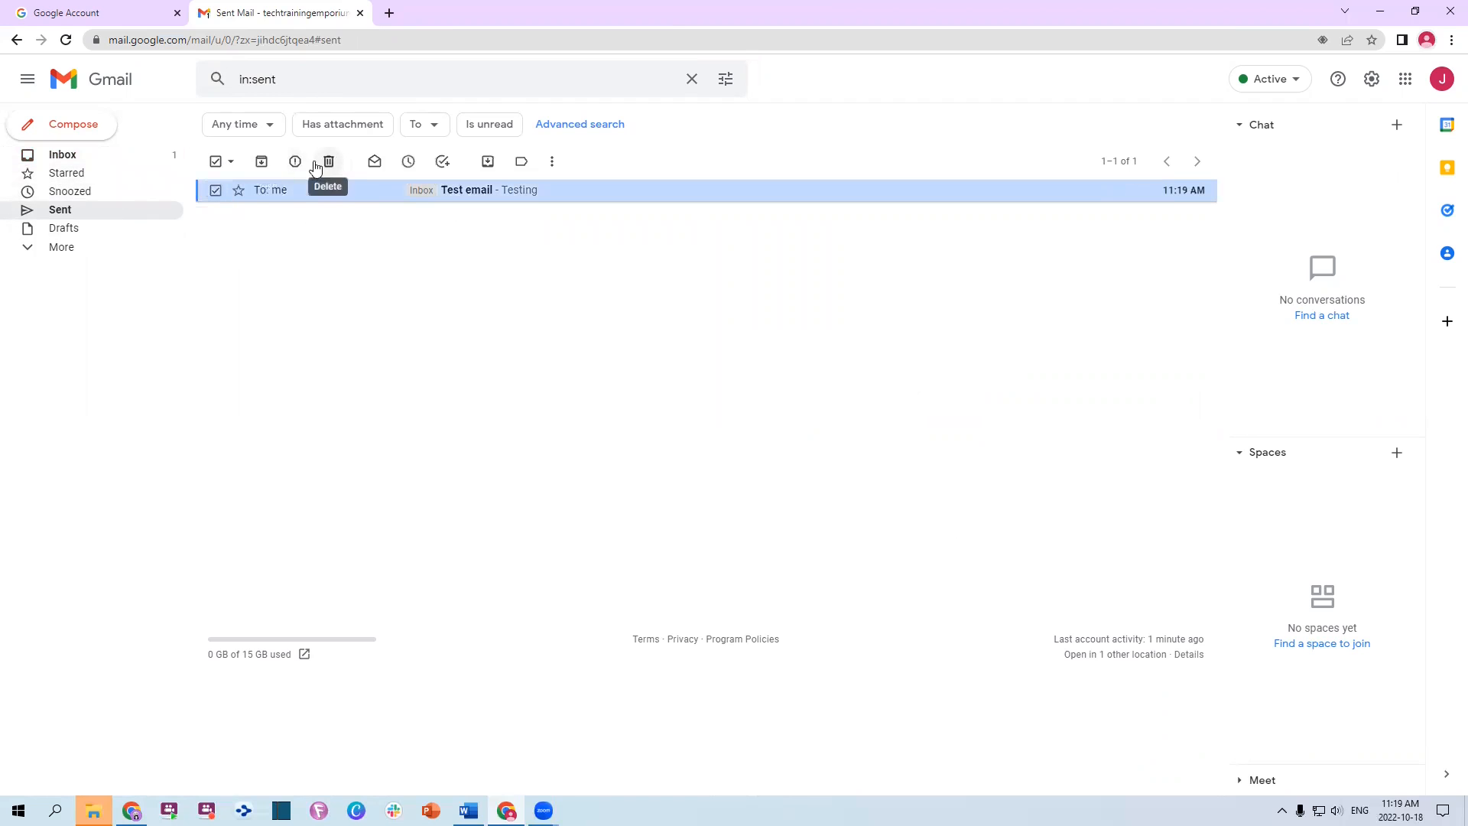
pyautogui.click(262, 162)
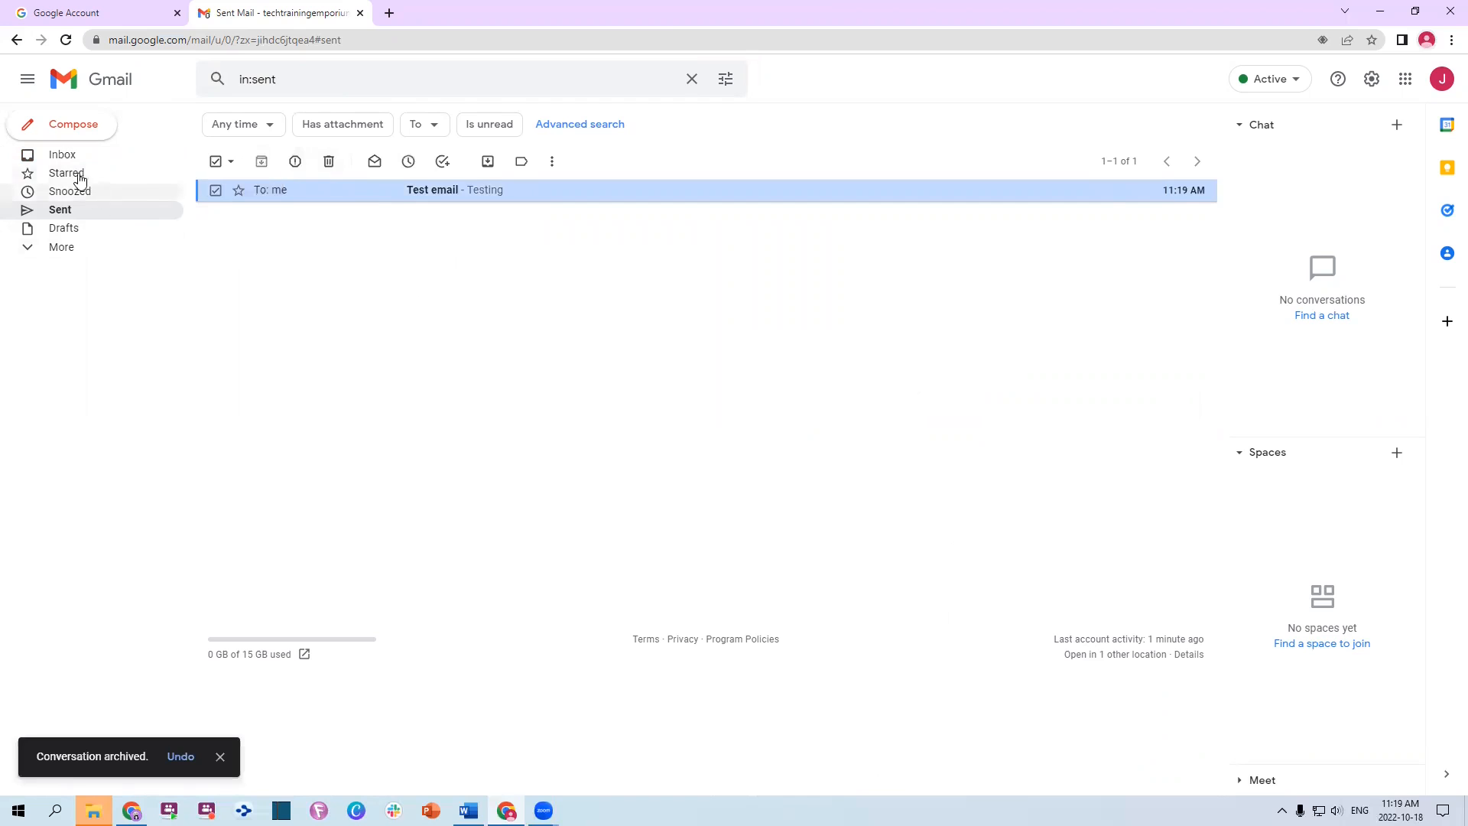
pyautogui.click(61, 154)
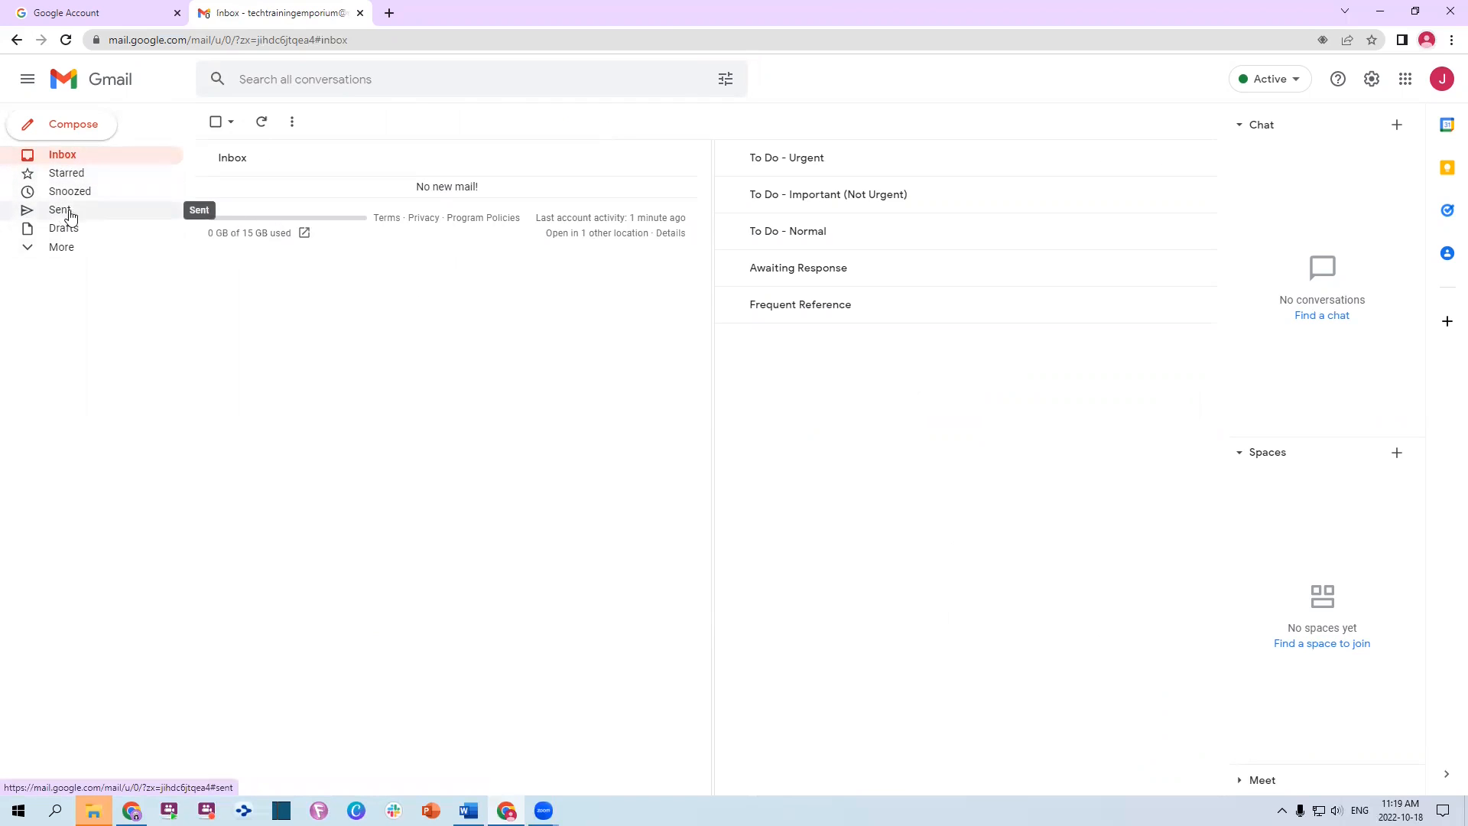
# Search mail for 'test' and open the Test email result
pyautogui.click(293, 84)
pyautogui.write('test')
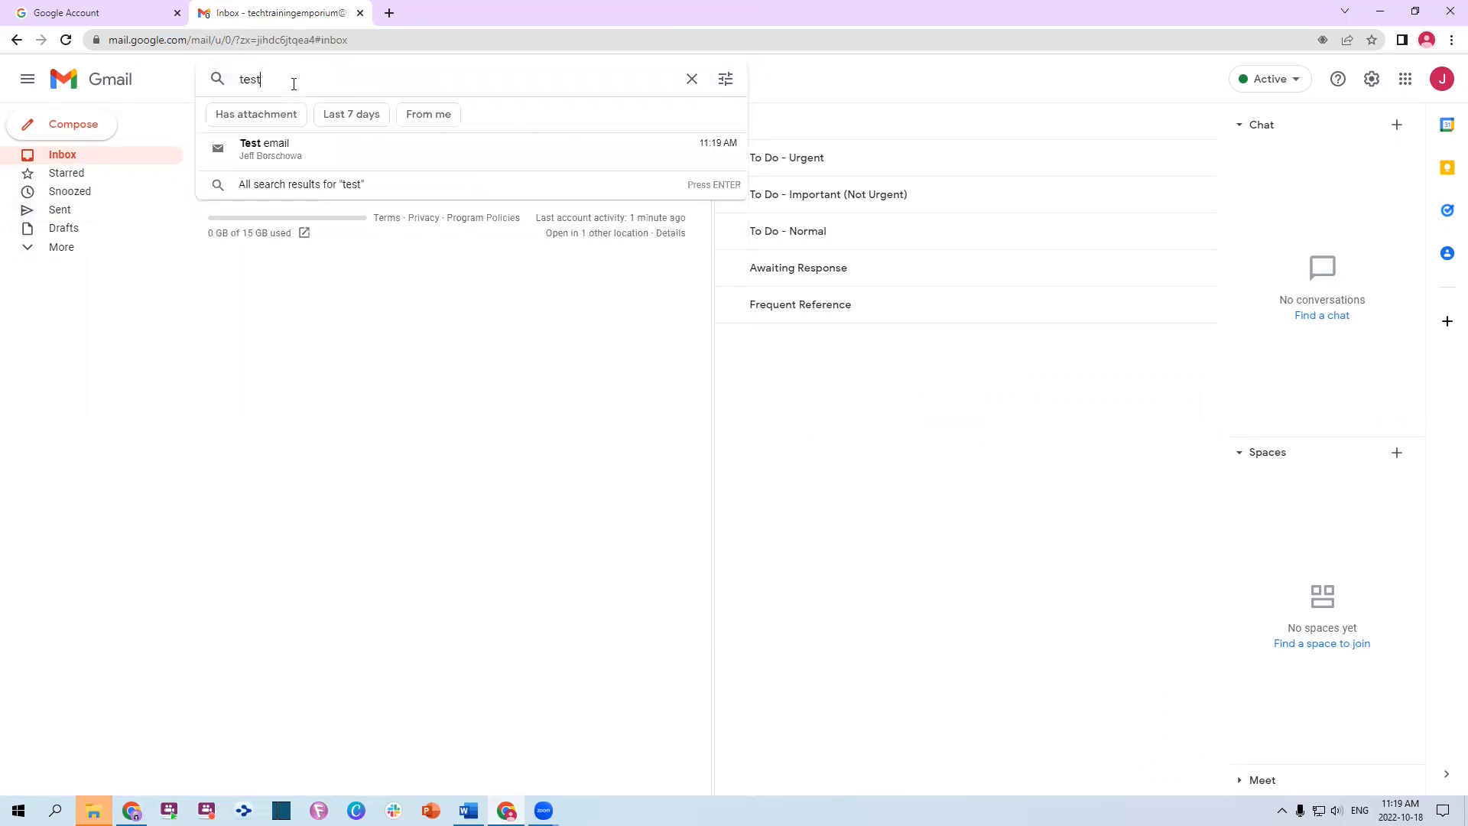
pyautogui.press('Return')
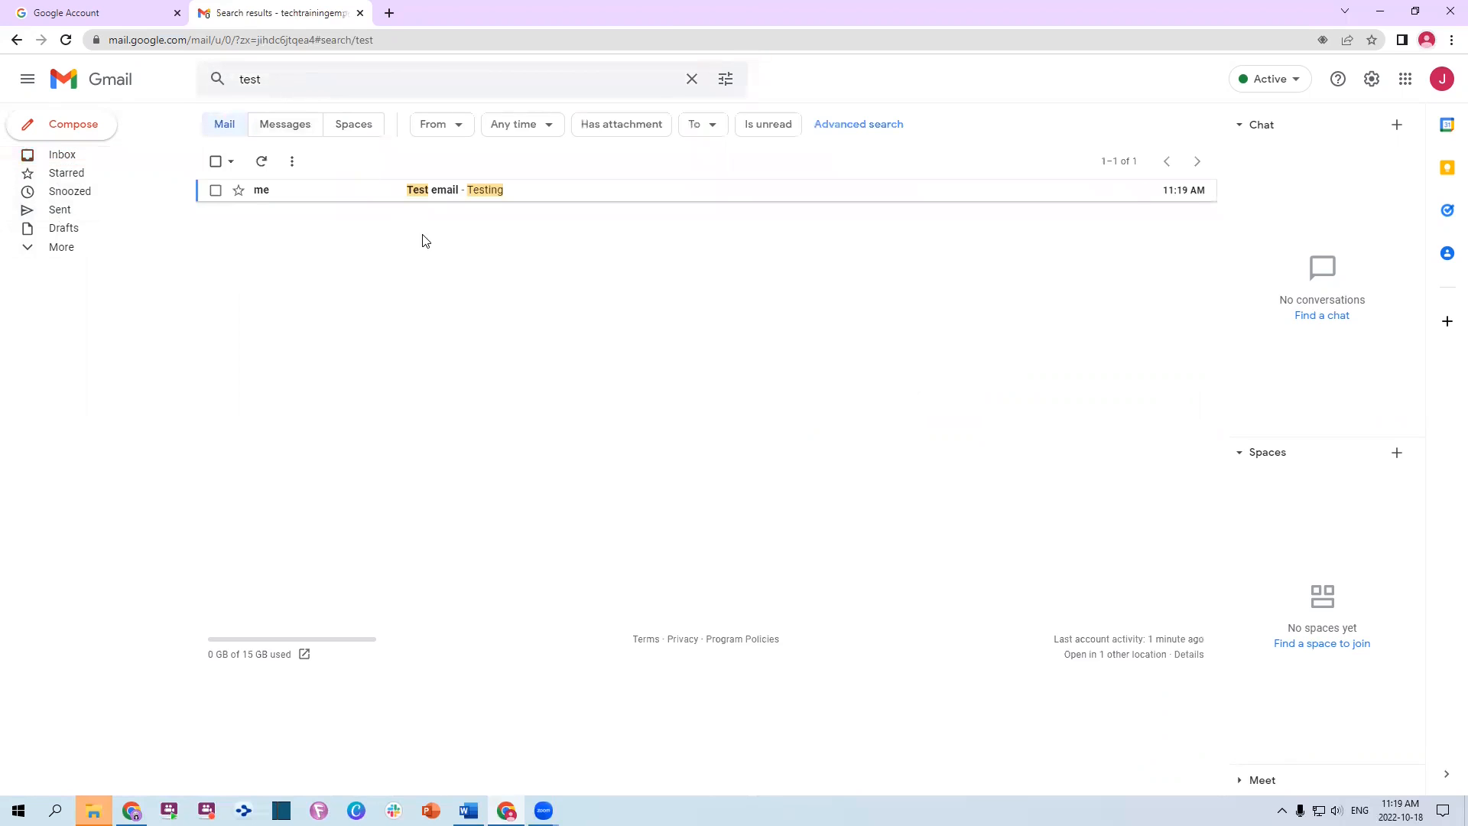
pyautogui.click(260, 191)
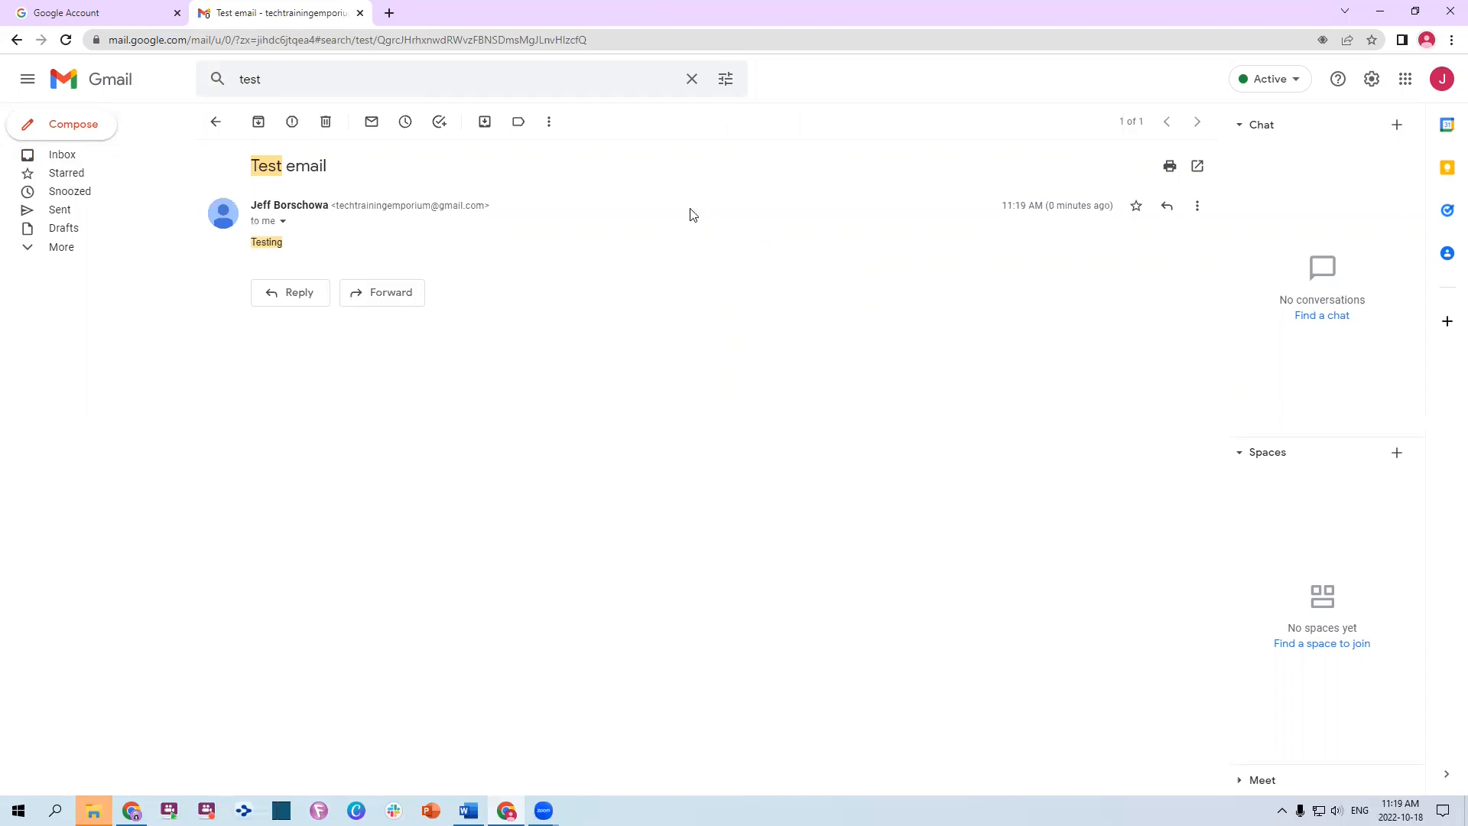
# Apply the #1 Newsletters and #2 People labels to Test email
pyautogui.click(520, 127)
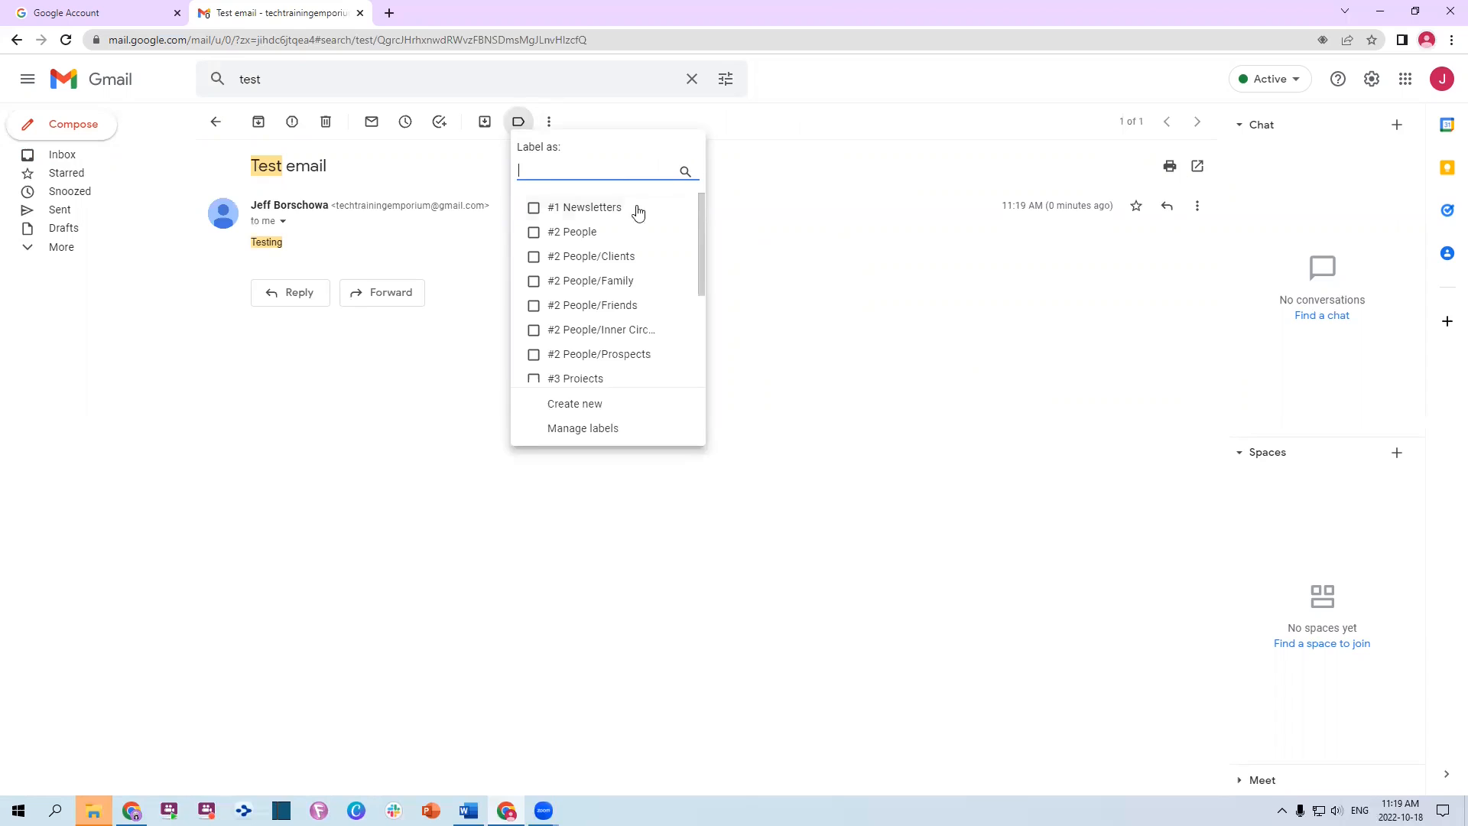
pyautogui.click(534, 233)
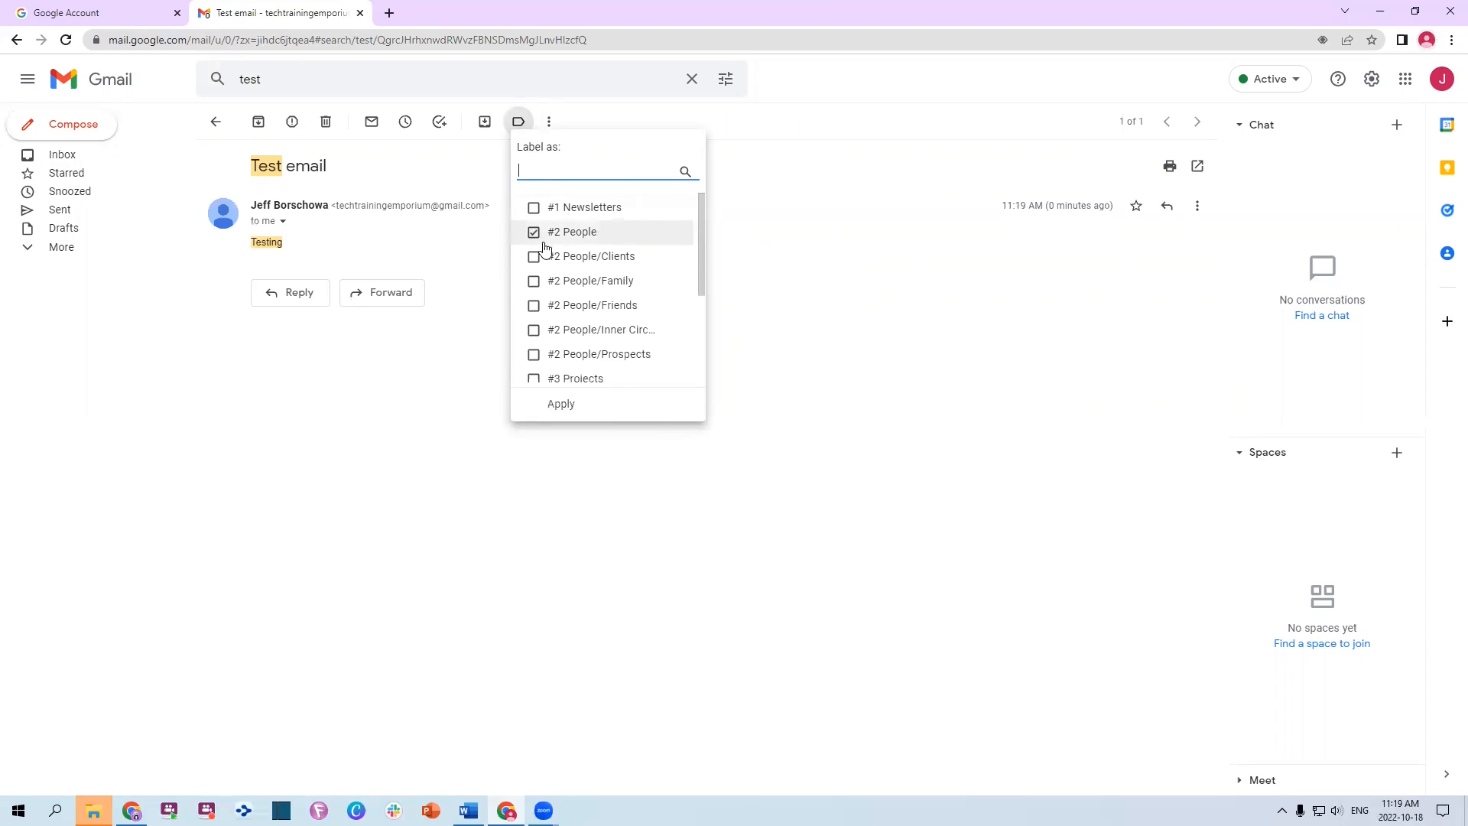
pyautogui.click(533, 257)
pyautogui.click(533, 281)
pyautogui.click(533, 258)
pyautogui.click(532, 282)
pyautogui.click(534, 208)
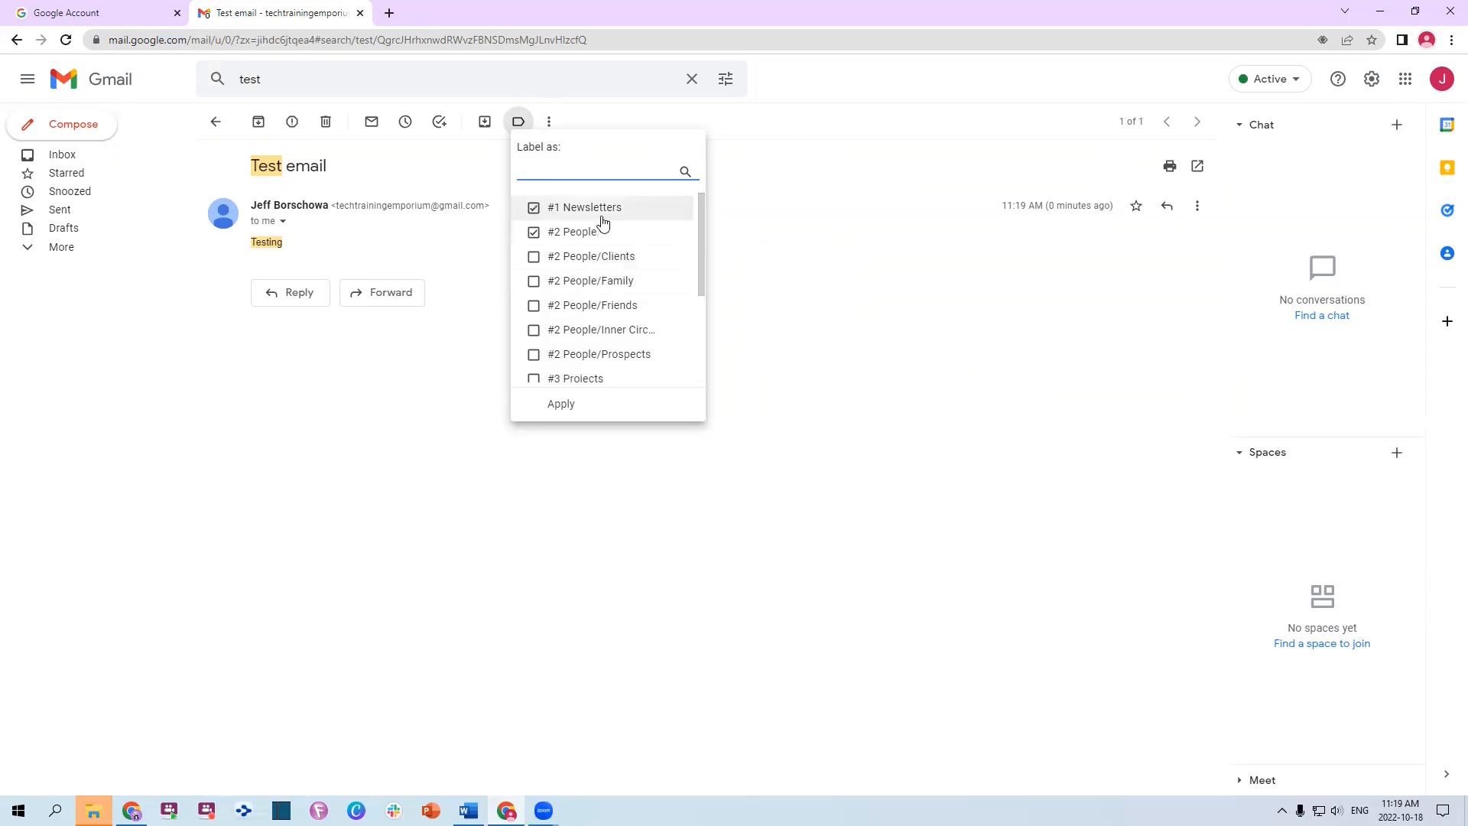
pyautogui.click(558, 406)
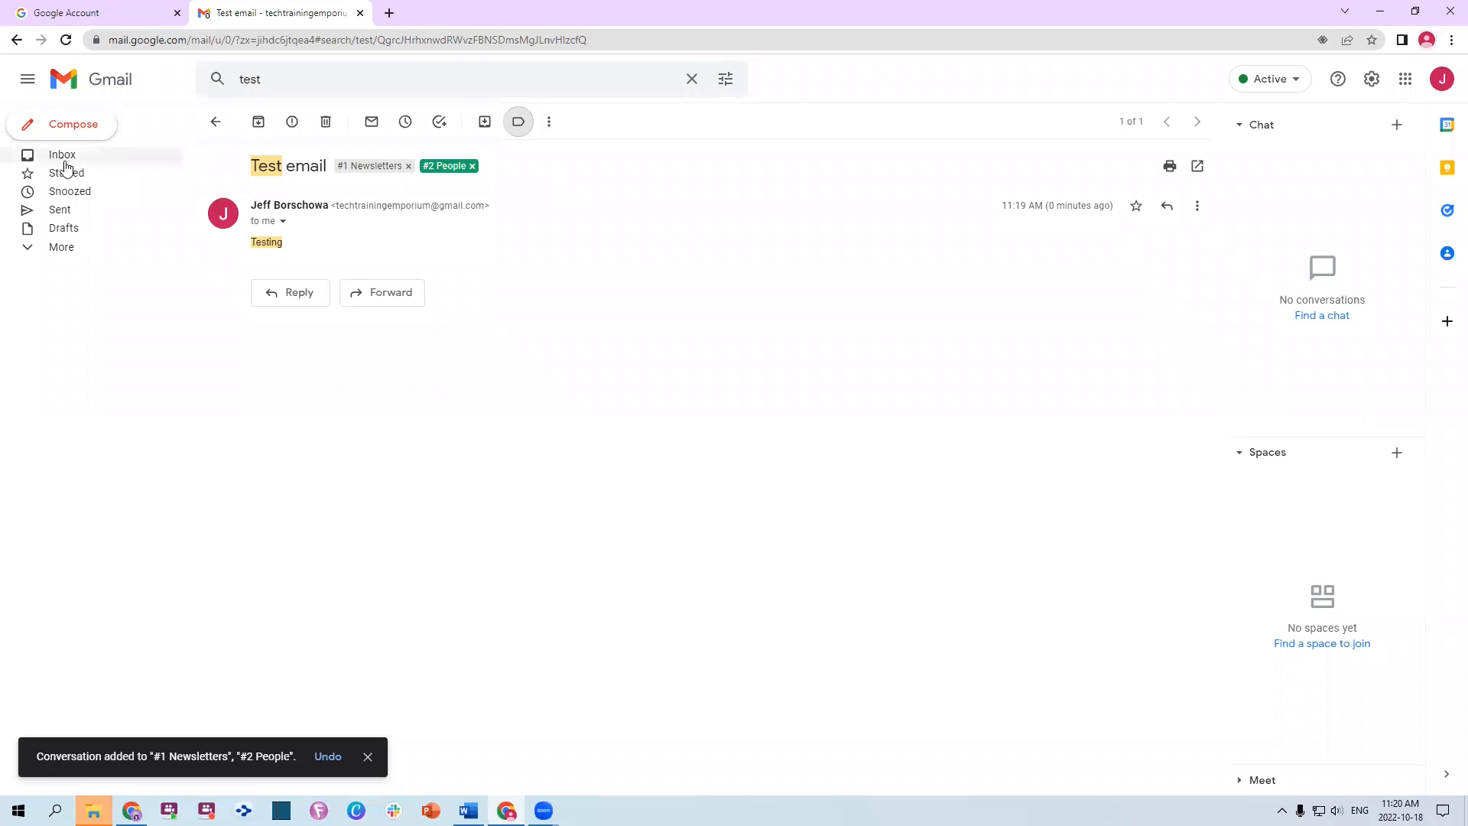
# Mark Test email as unread and return to the Inbox
pyautogui.click(549, 126)
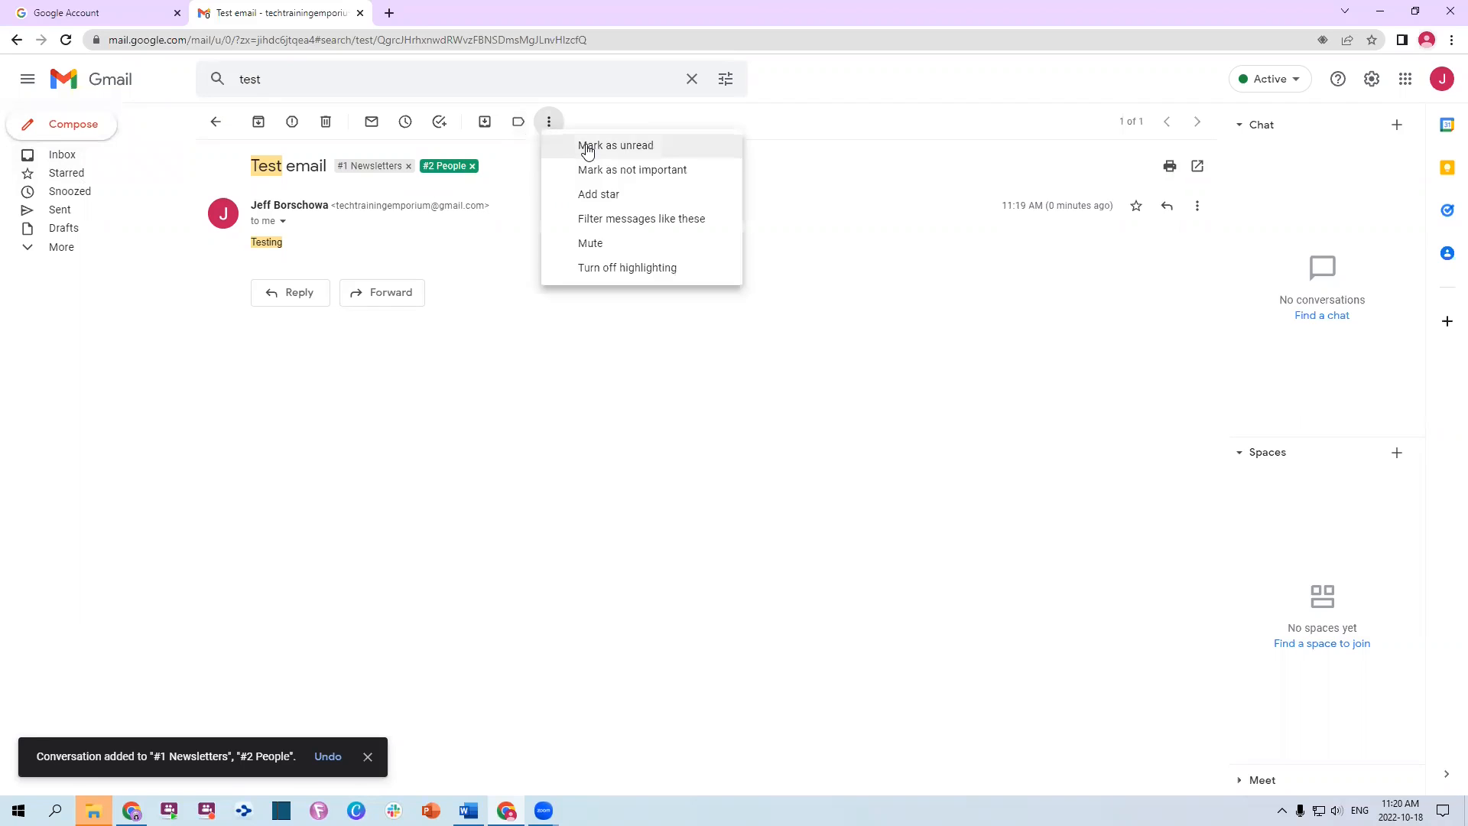
pyautogui.click(584, 145)
pyautogui.click(61, 154)
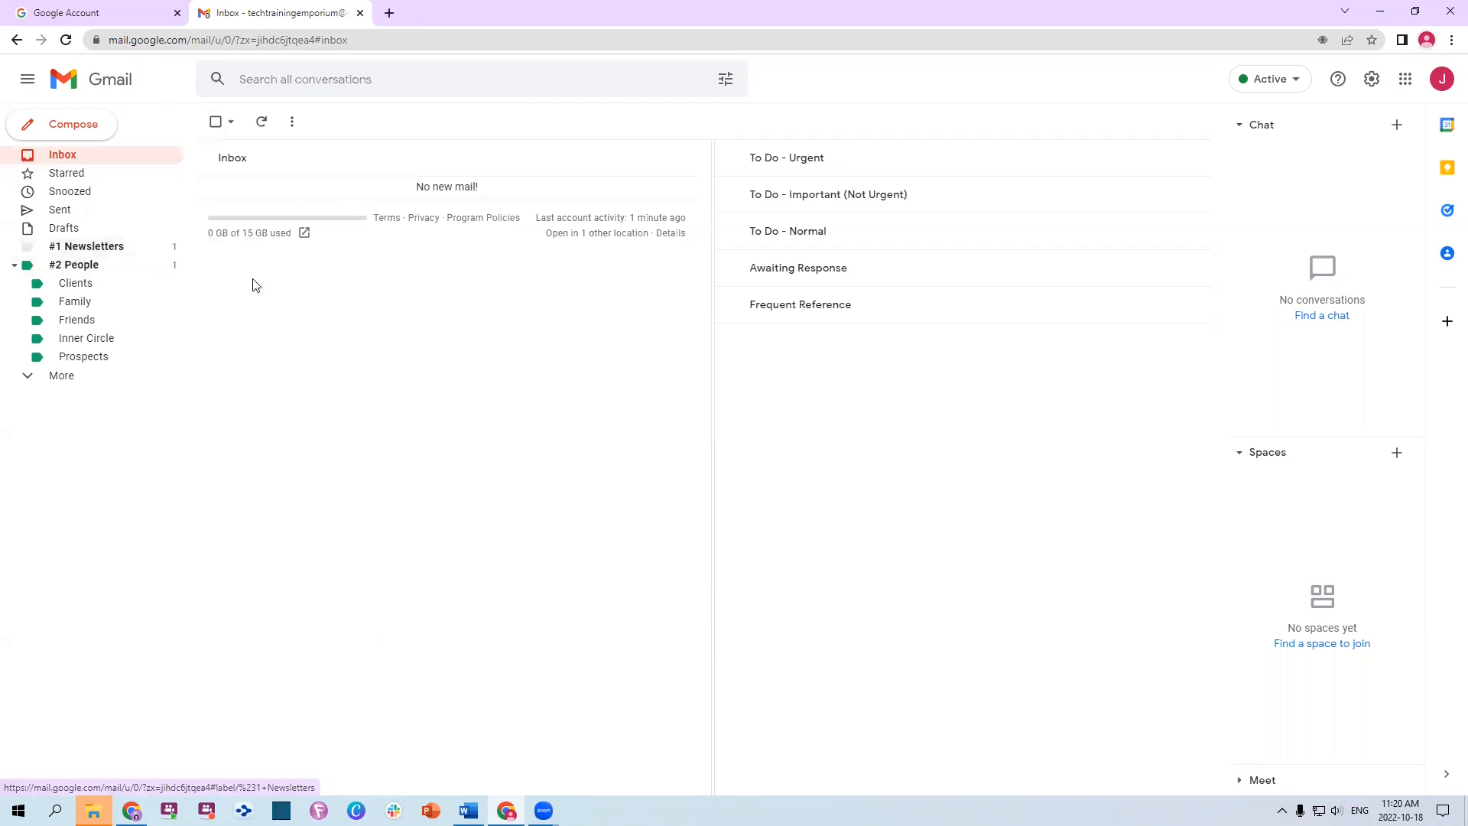
# View the emails under the #1 Newsletters and #2 People labels
pyautogui.click(135, 253)
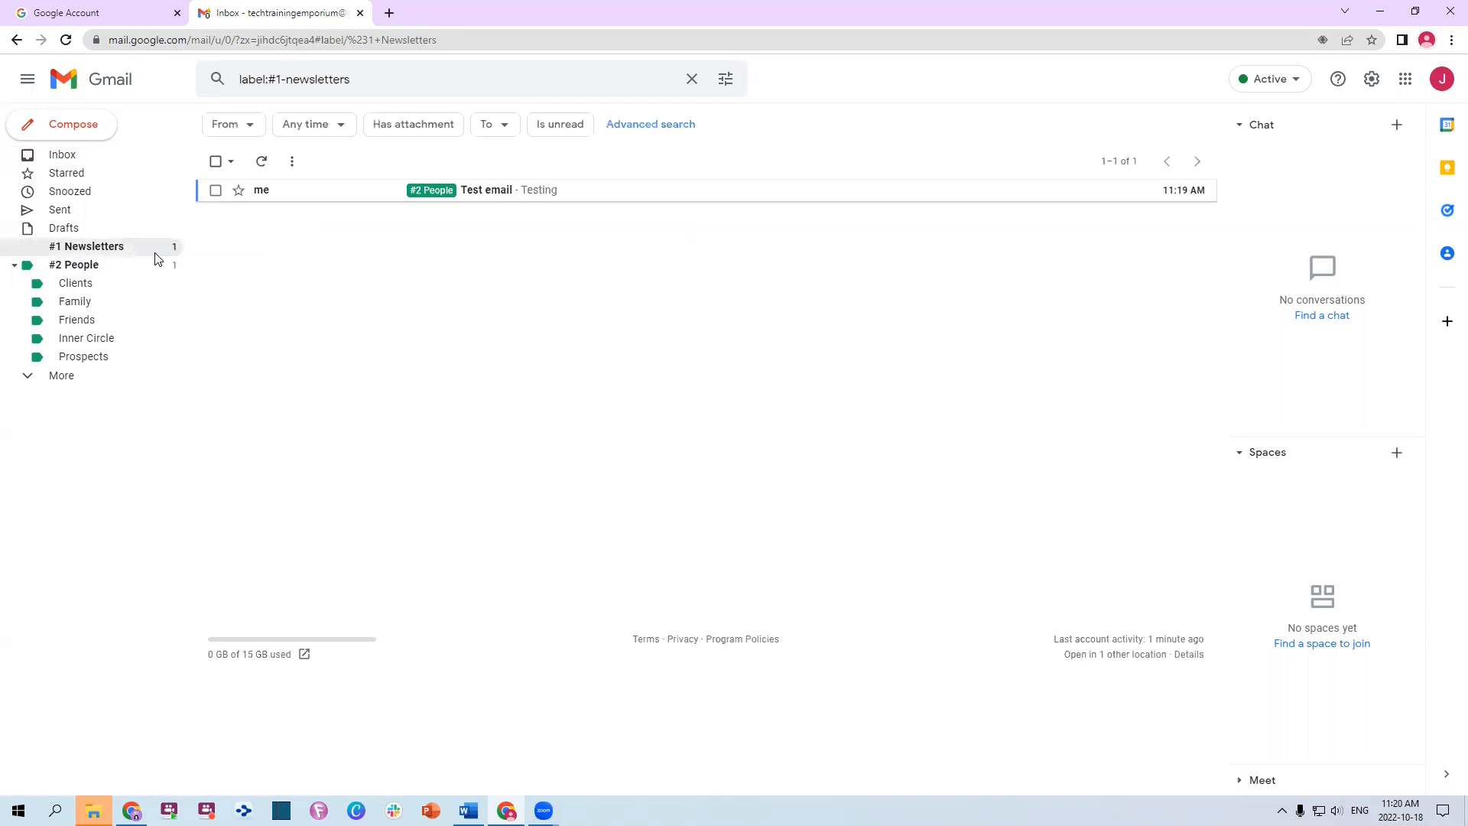
pyautogui.click(91, 268)
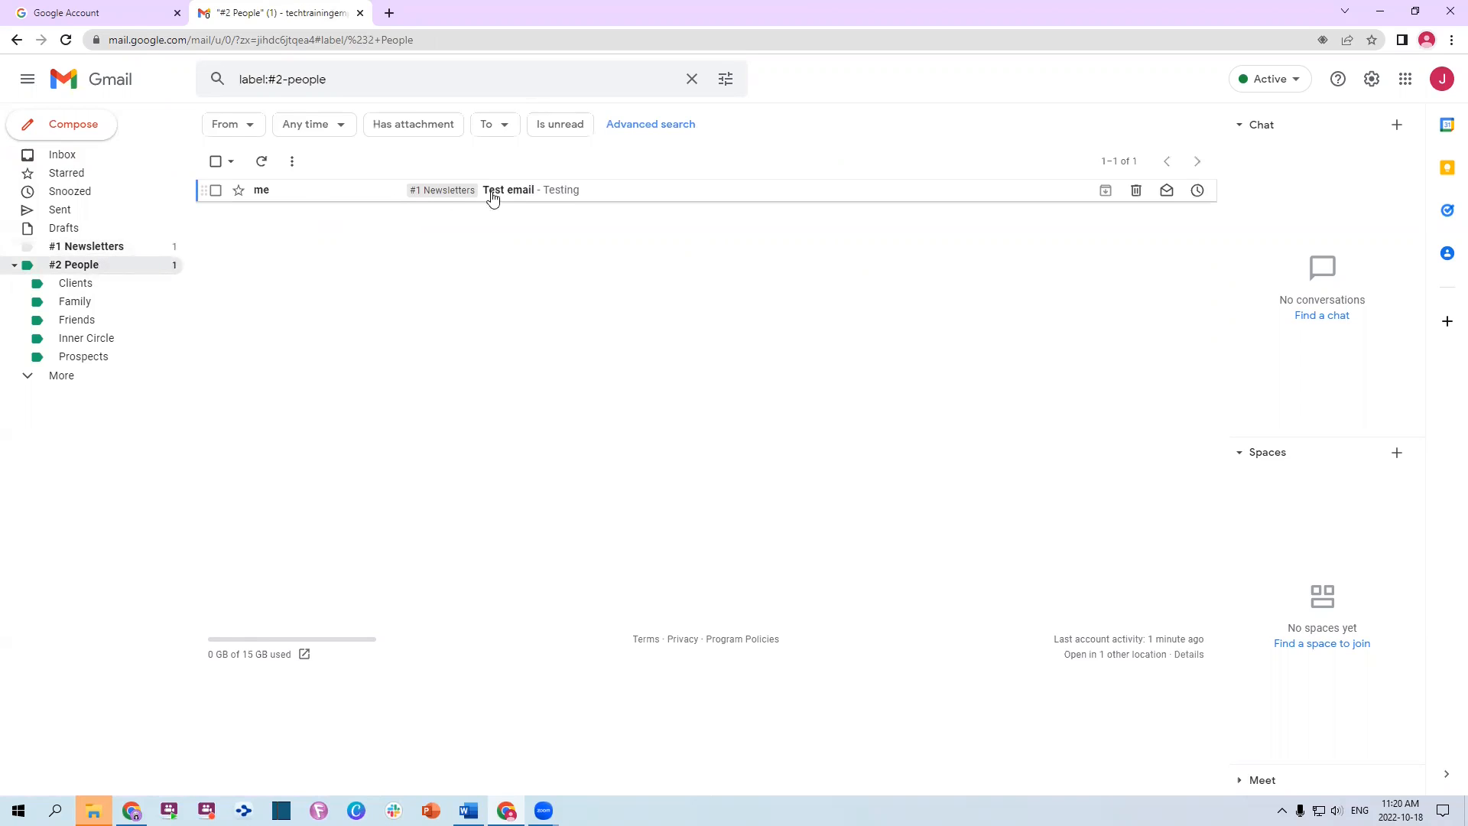
pyautogui.click(145, 245)
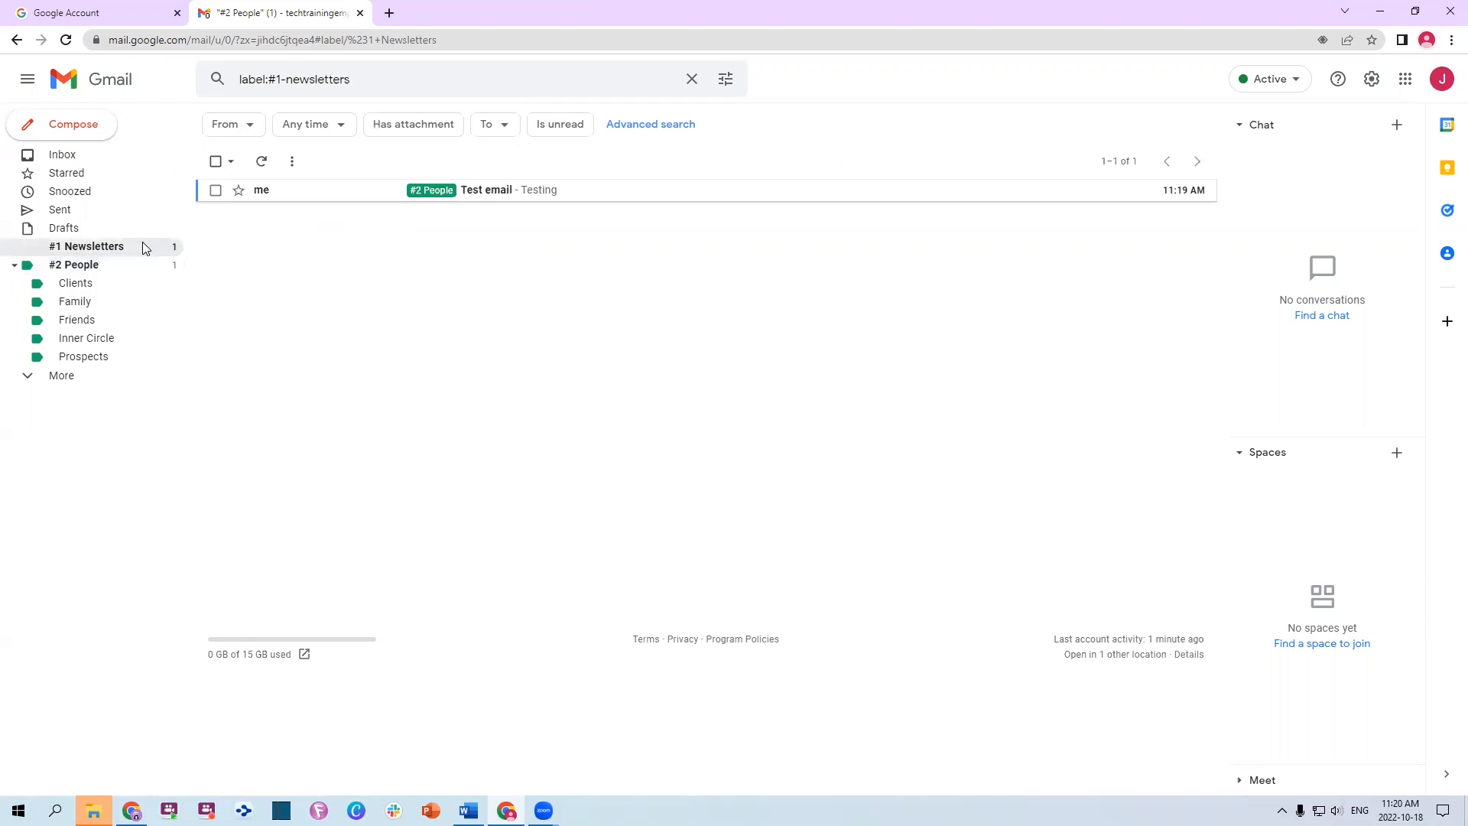
pyautogui.click(104, 270)
# Open Test email and remove its #1 Newsletters and #2 People labels
pyautogui.click(520, 200)
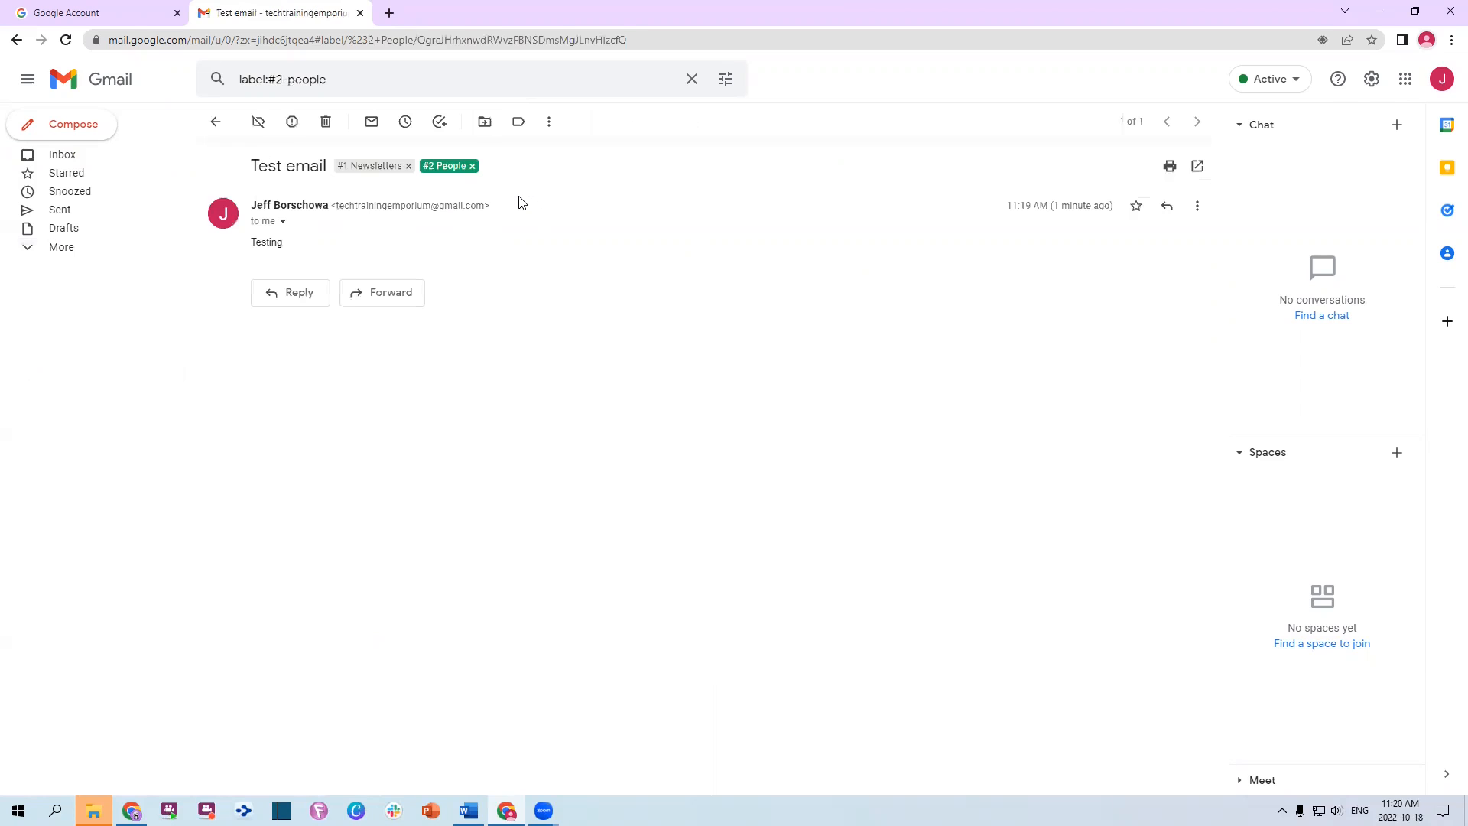
pyautogui.click(408, 167)
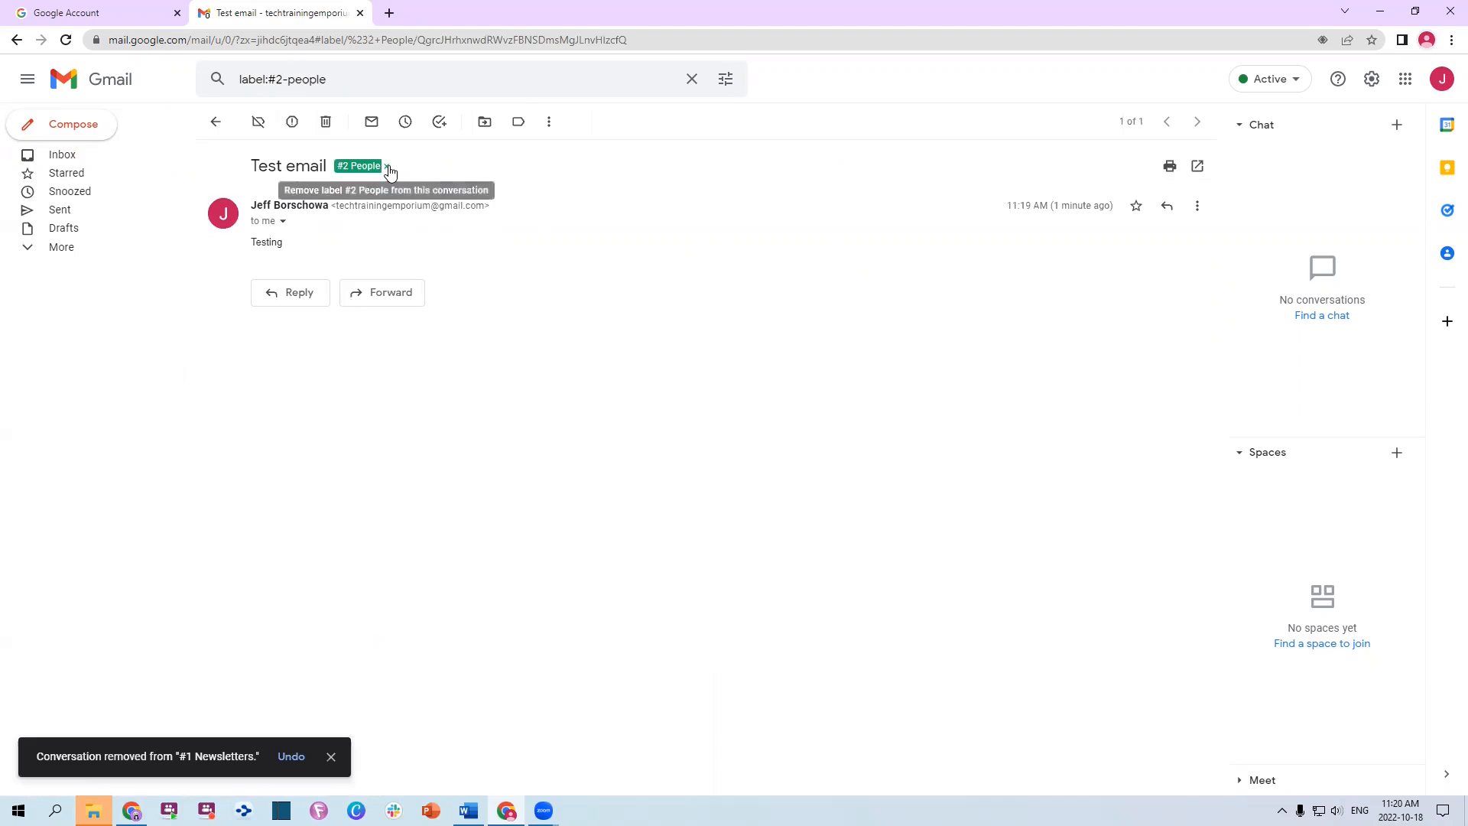
pyautogui.click(388, 167)
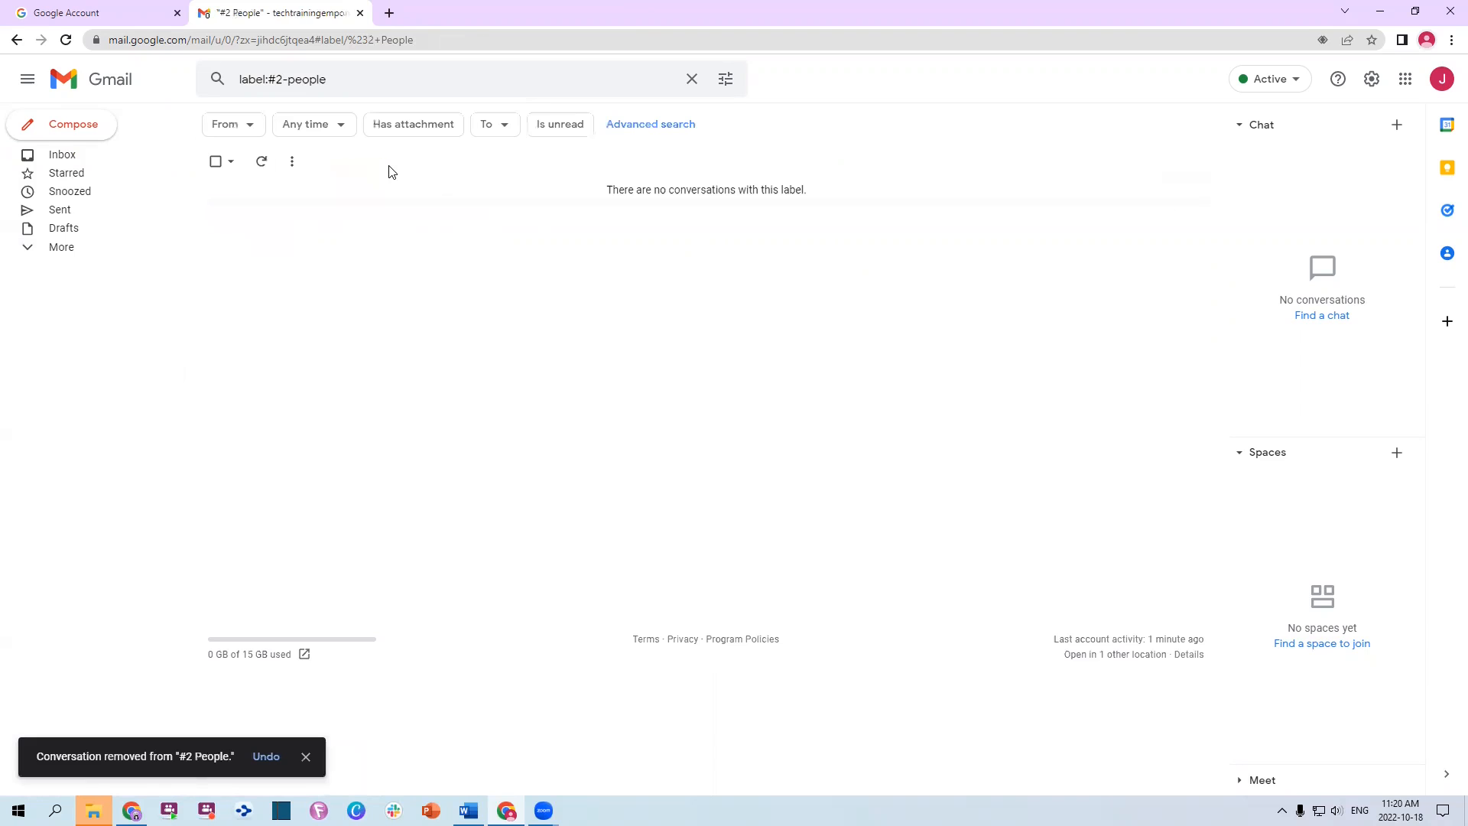
pyautogui.click(291, 167)
pyautogui.click(290, 164)
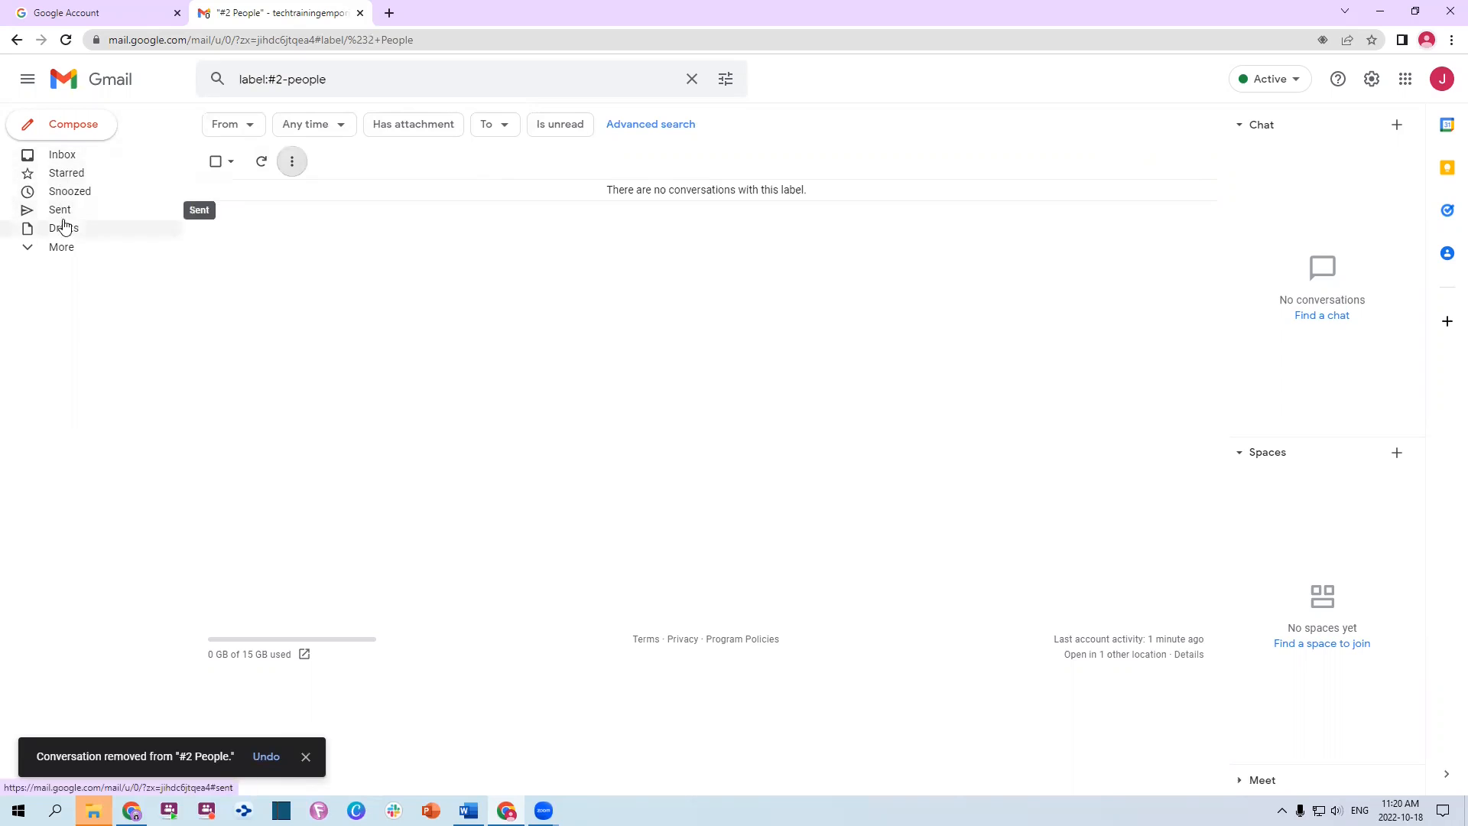
# Search the mail for 'testing' and open the Test email result
pyautogui.click(351, 73)
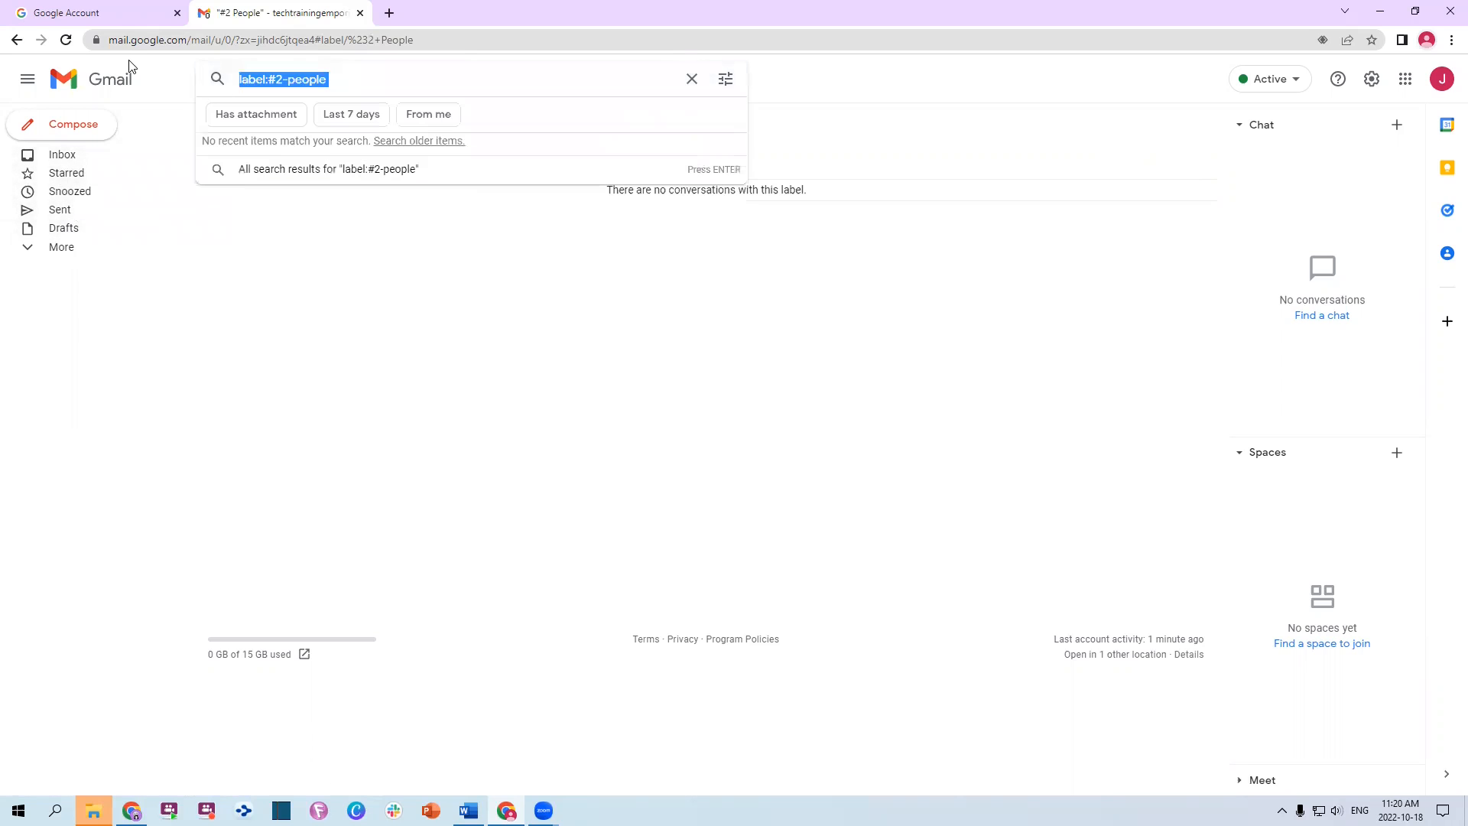
pyautogui.write('testing')
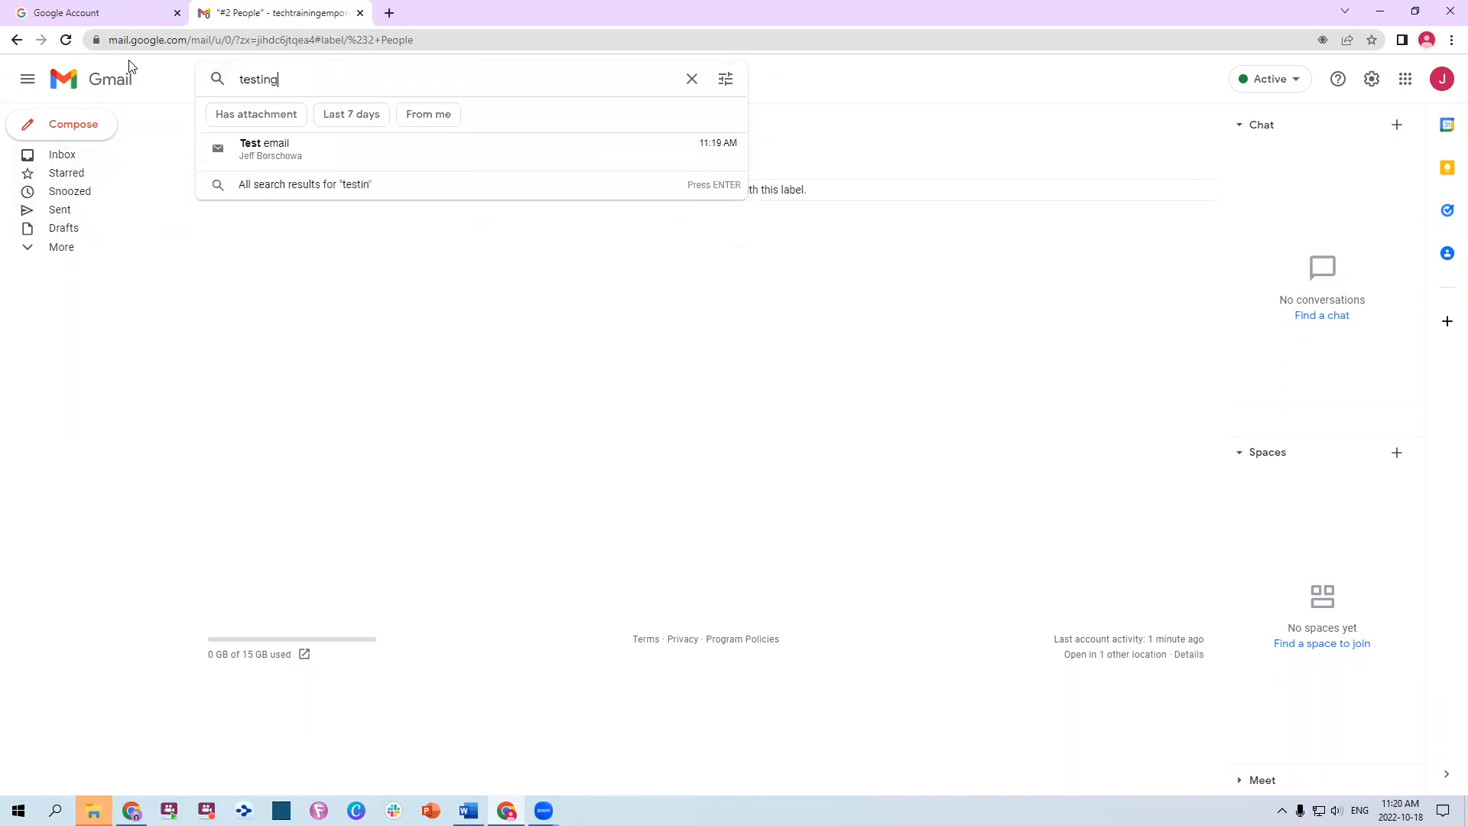
pyautogui.press('Return')
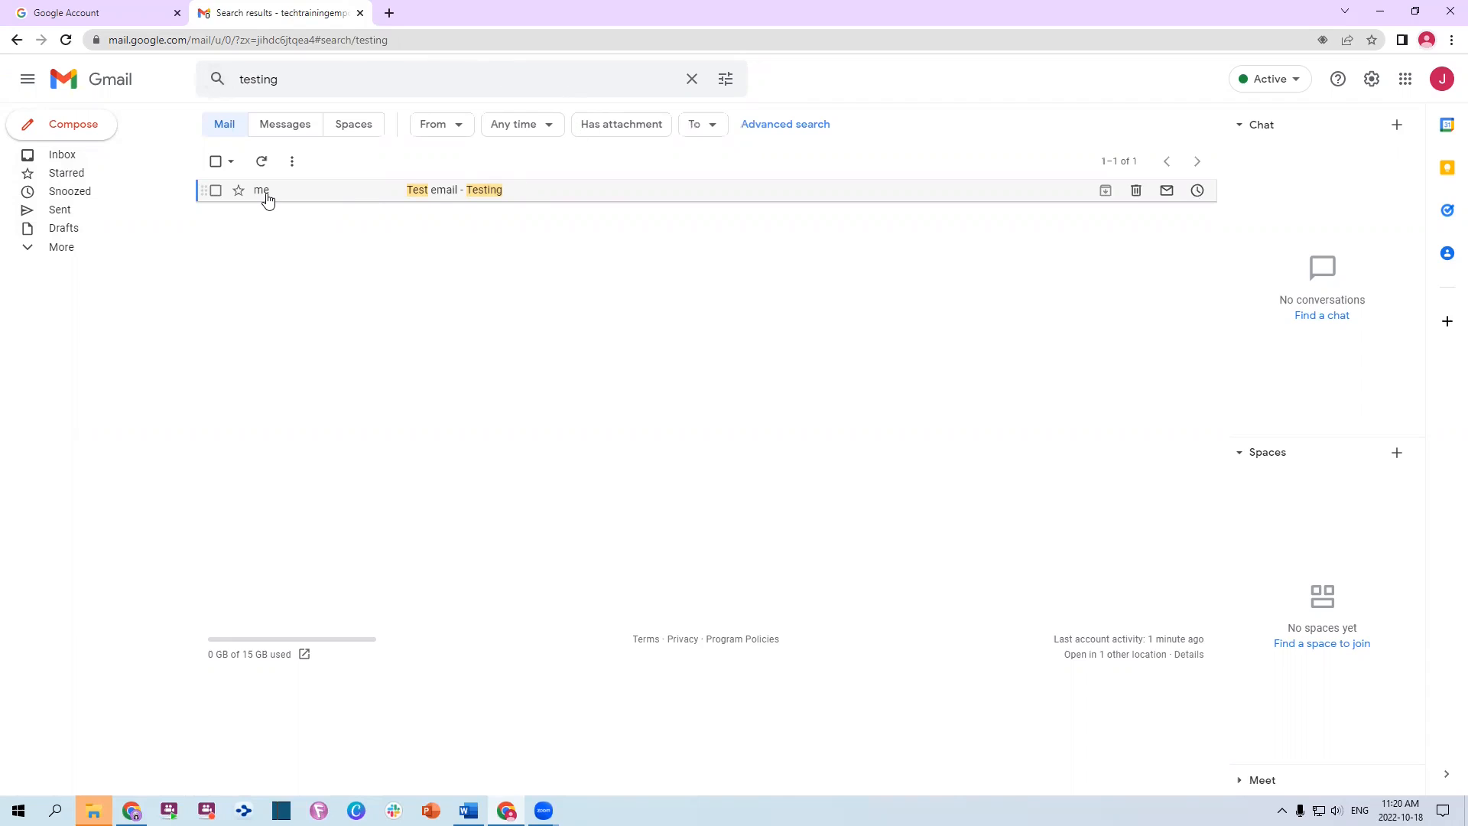
pyautogui.click(451, 193)
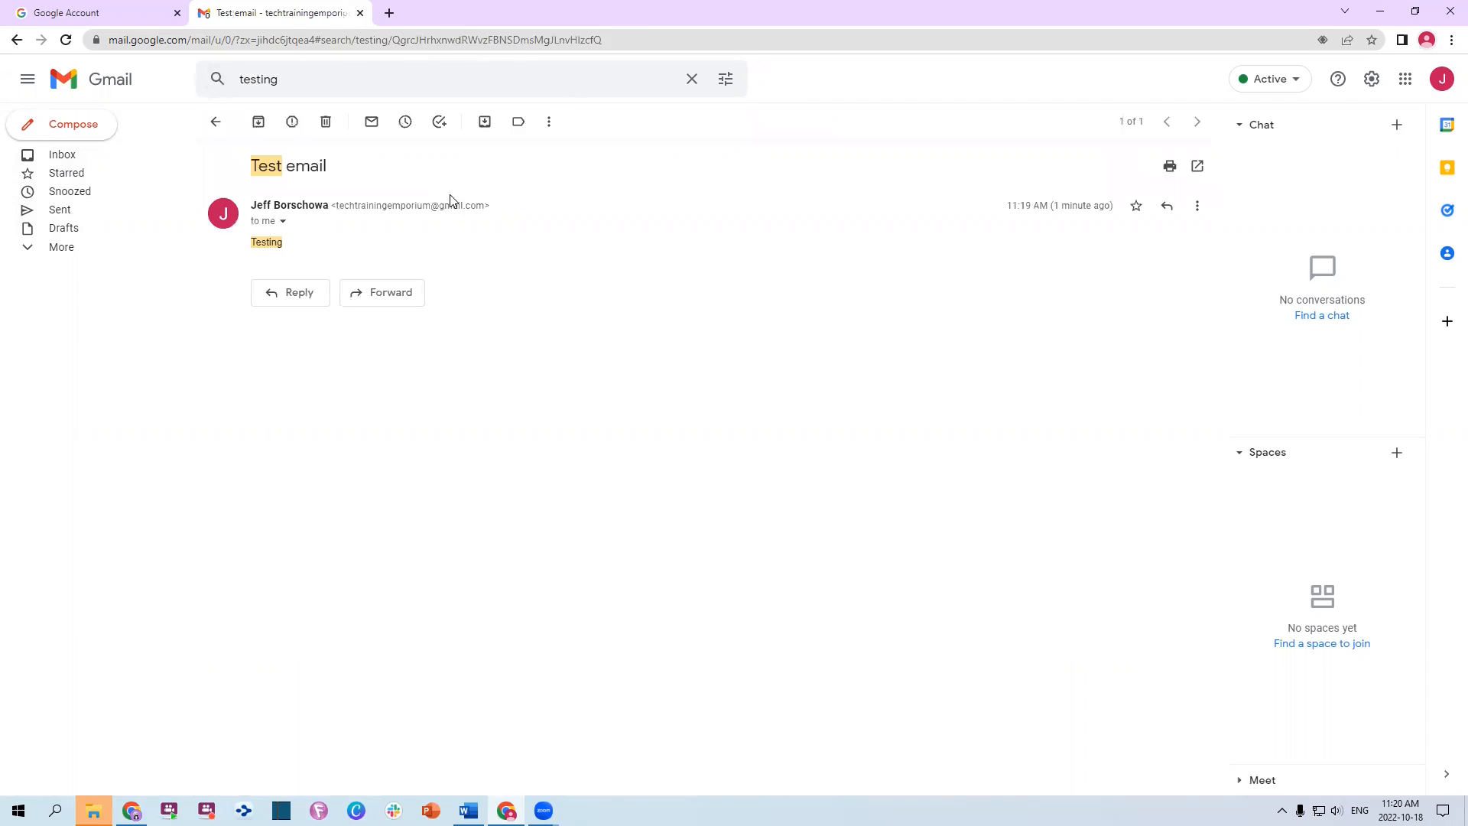
# Mark the Test email as unread again
pyautogui.click(564, 132)
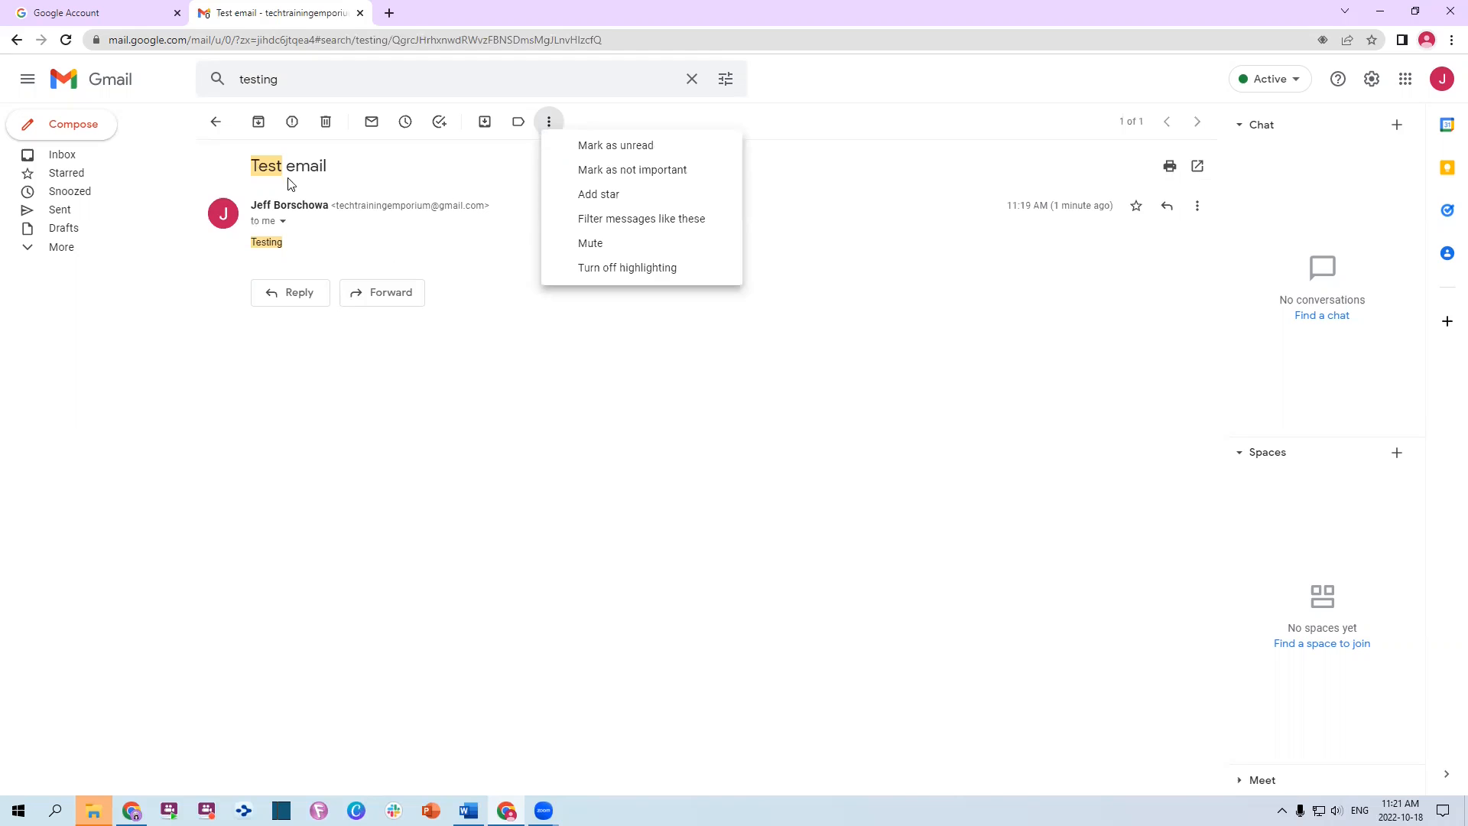
pyautogui.click(406, 428)
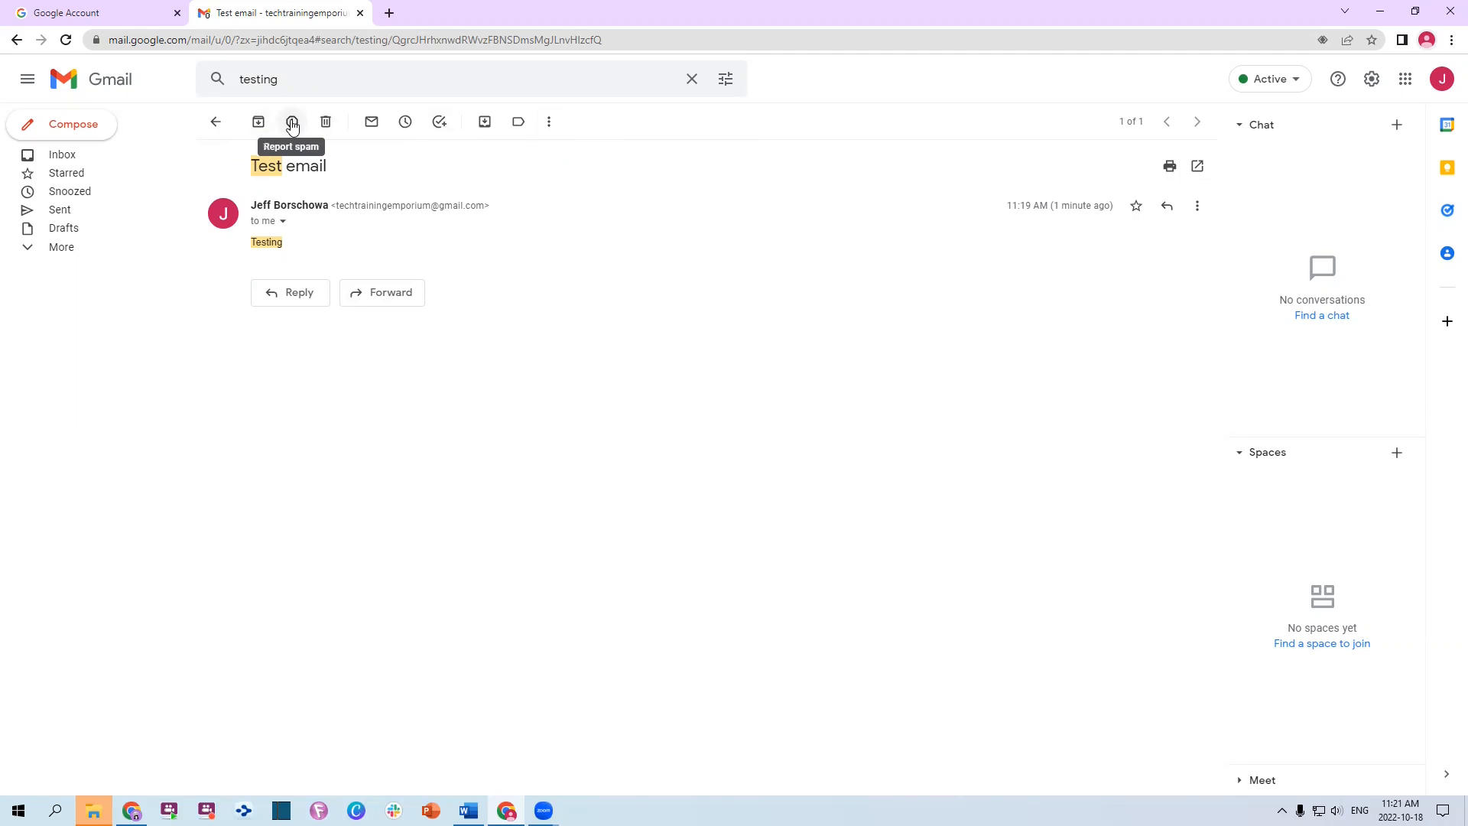
pyautogui.click(371, 124)
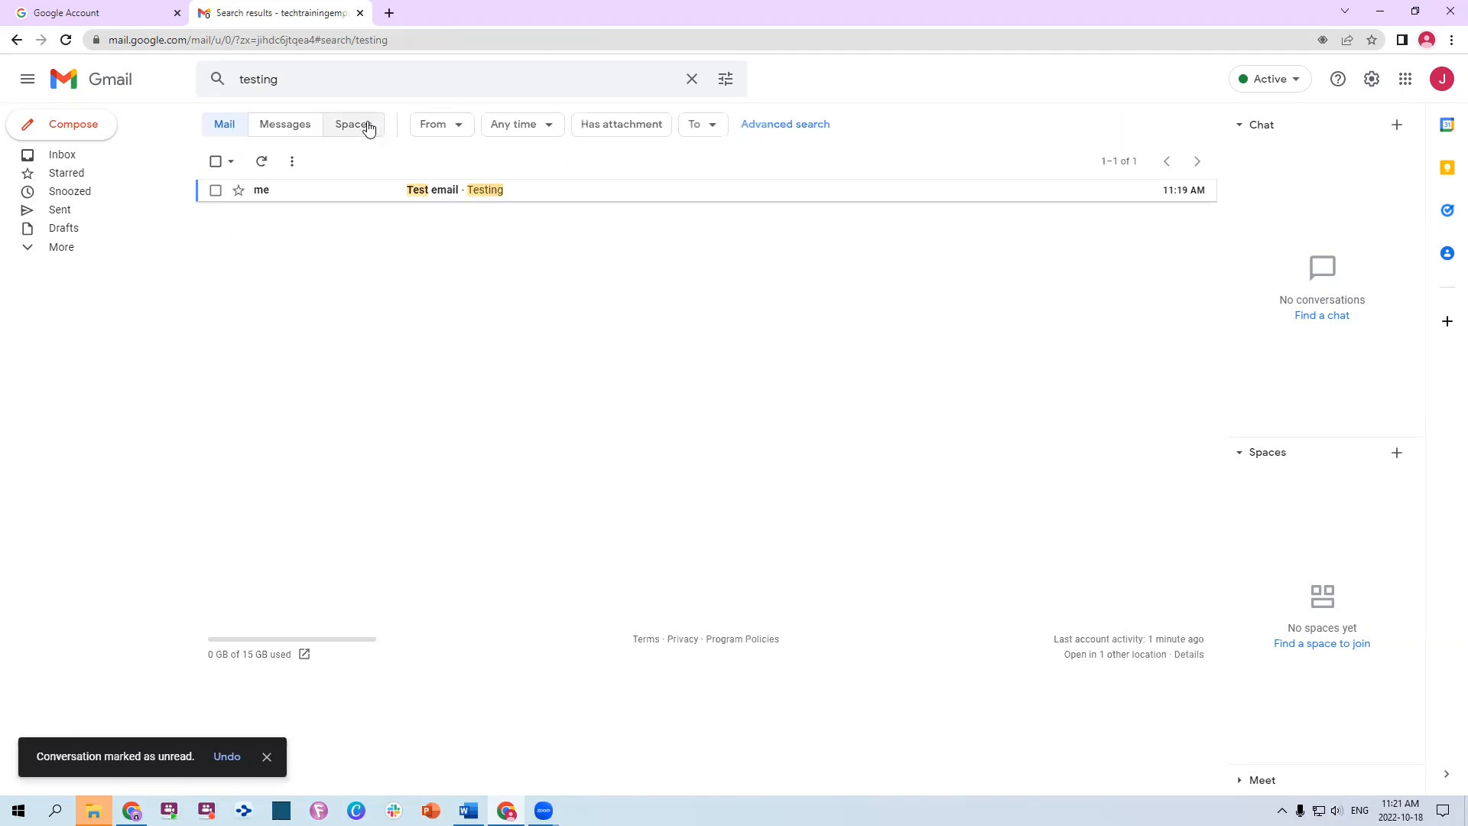
# Add a star to the Test email from its More actions menu
pyautogui.click(436, 193)
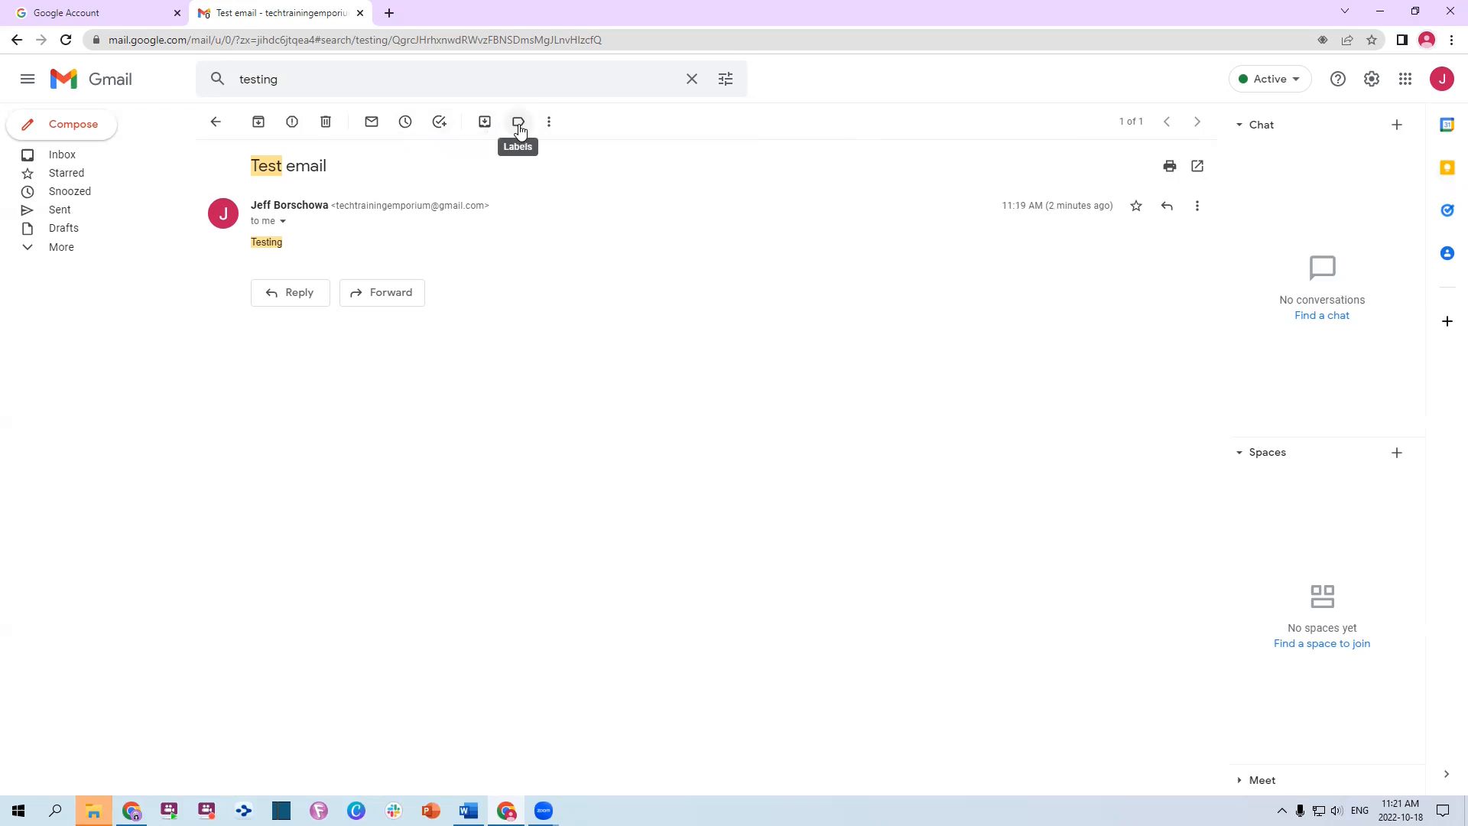
pyautogui.click(548, 124)
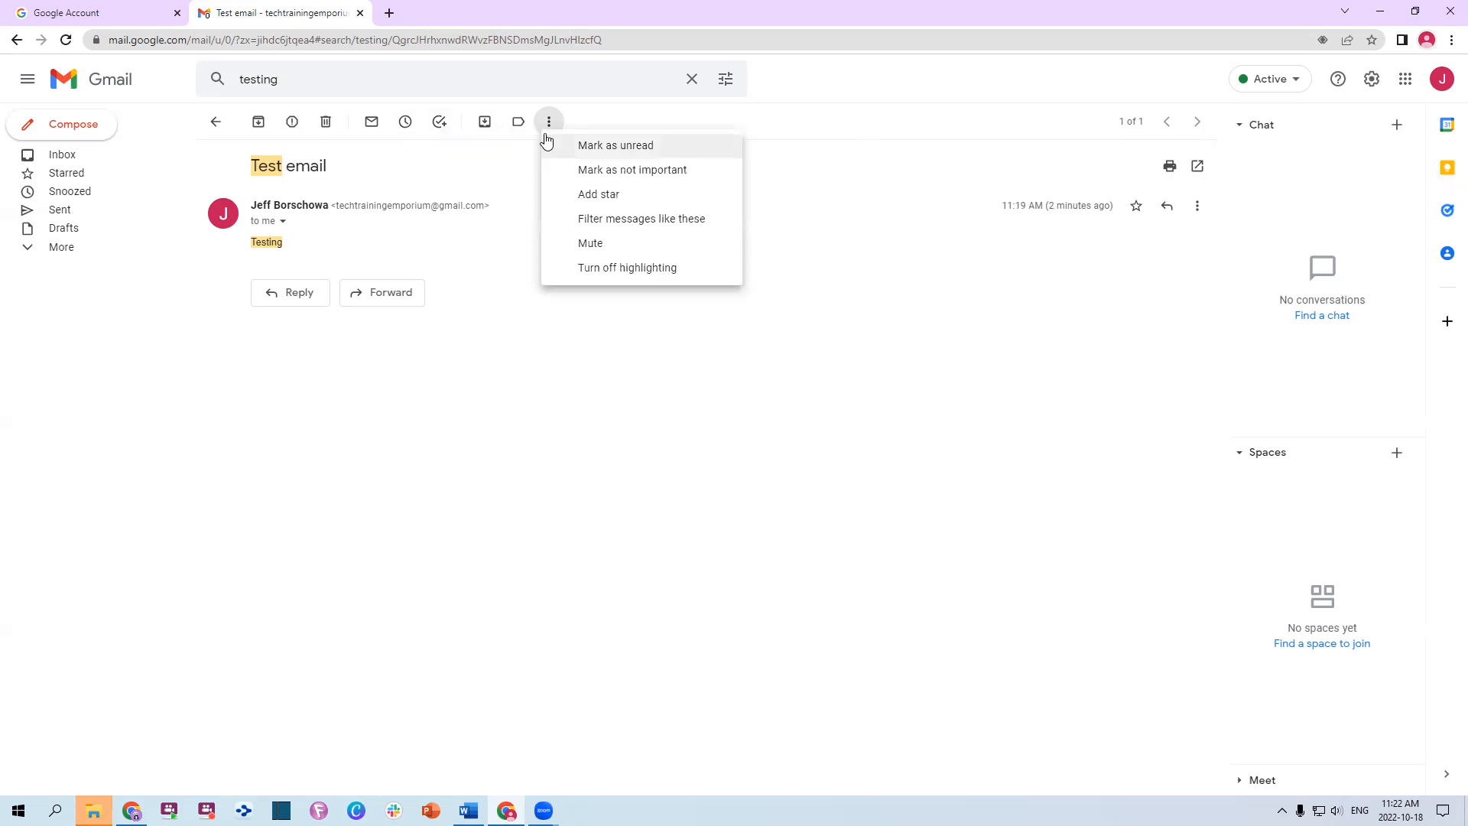
pyautogui.click(599, 195)
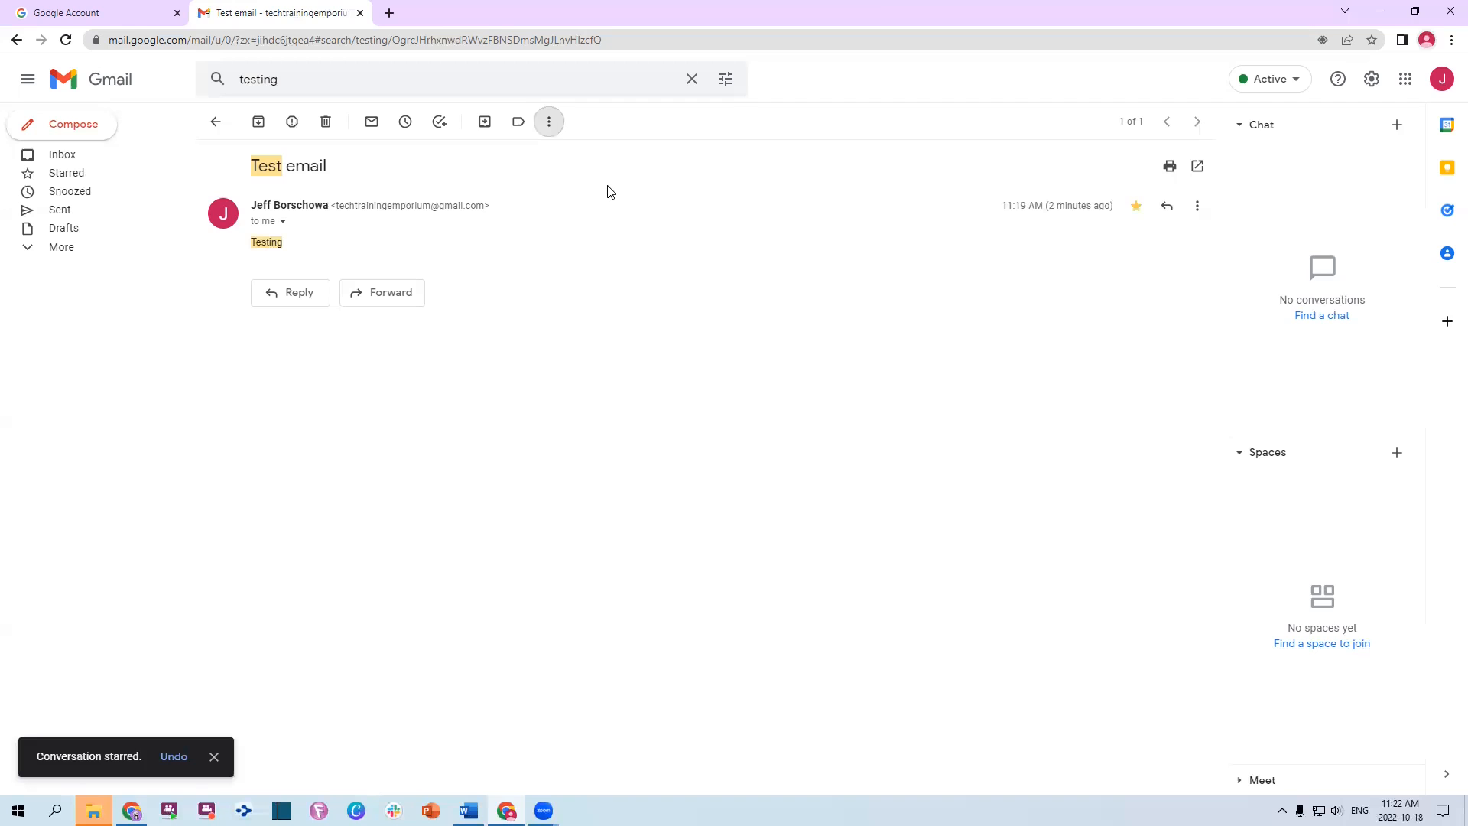
# Go back to the testing results, check the row's actions, then return to the Inbox
pyautogui.click(215, 122)
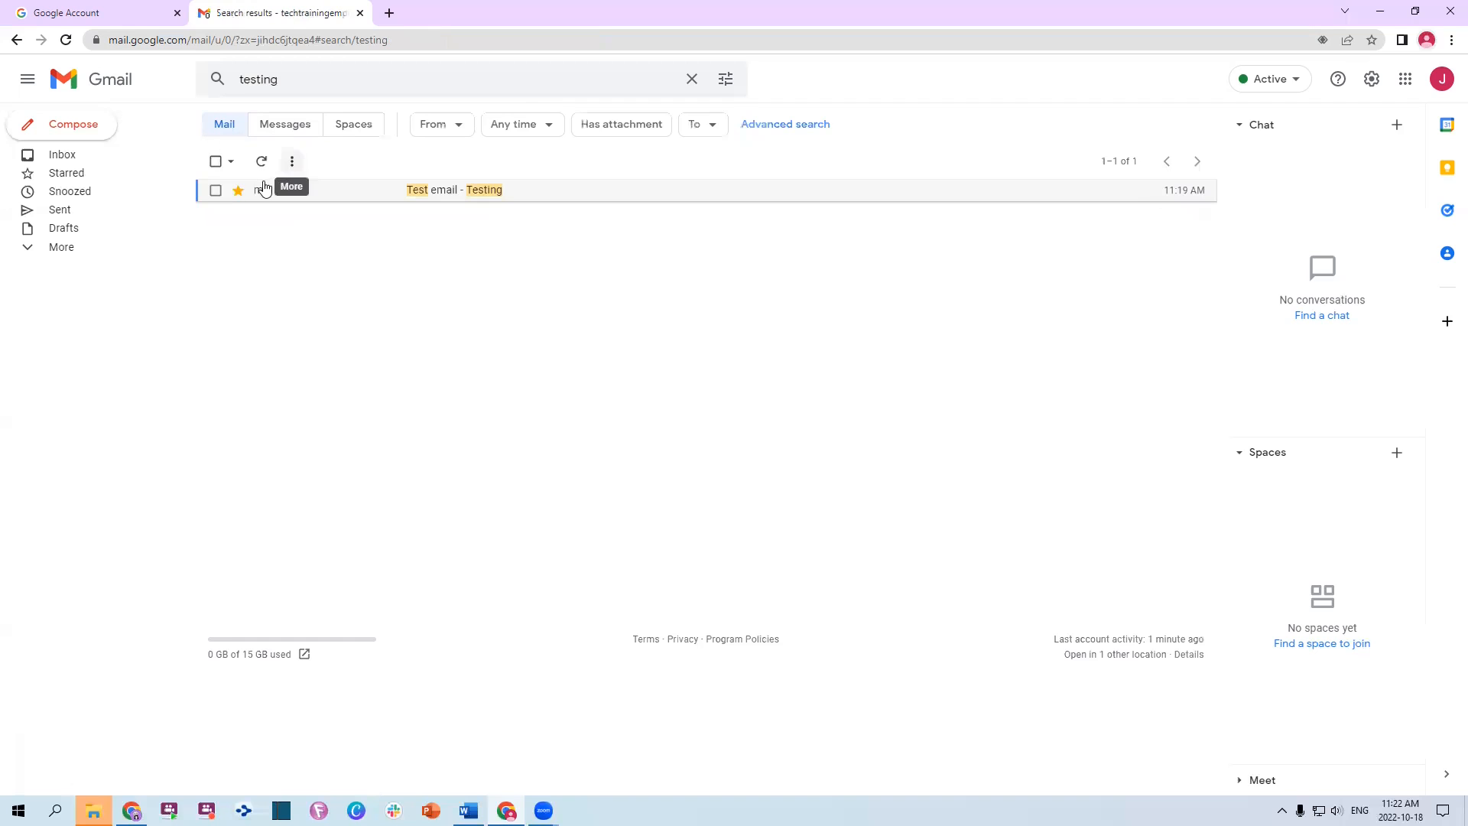
pyautogui.click(238, 190)
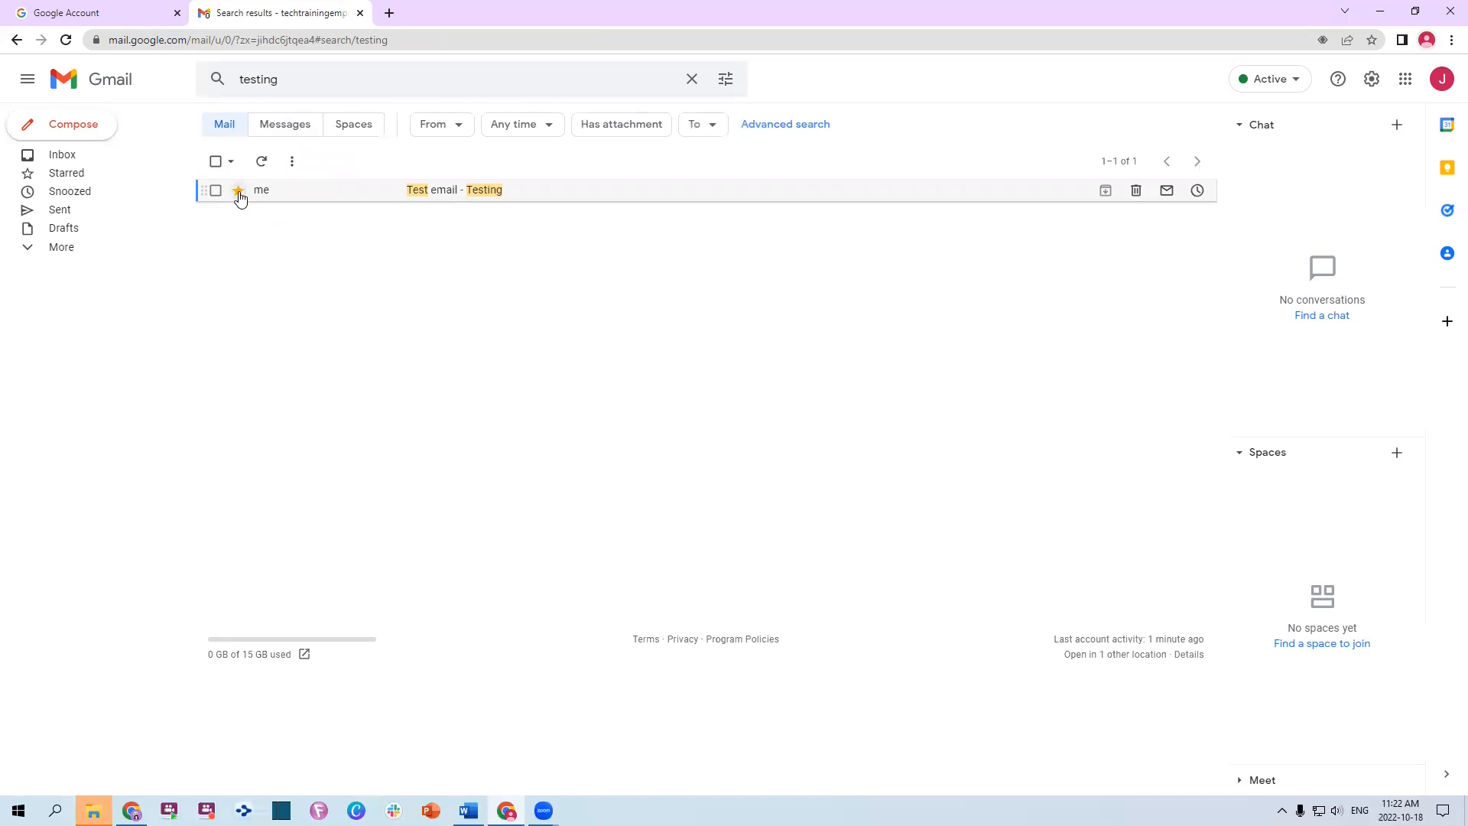
pyautogui.rightClick(238, 196)
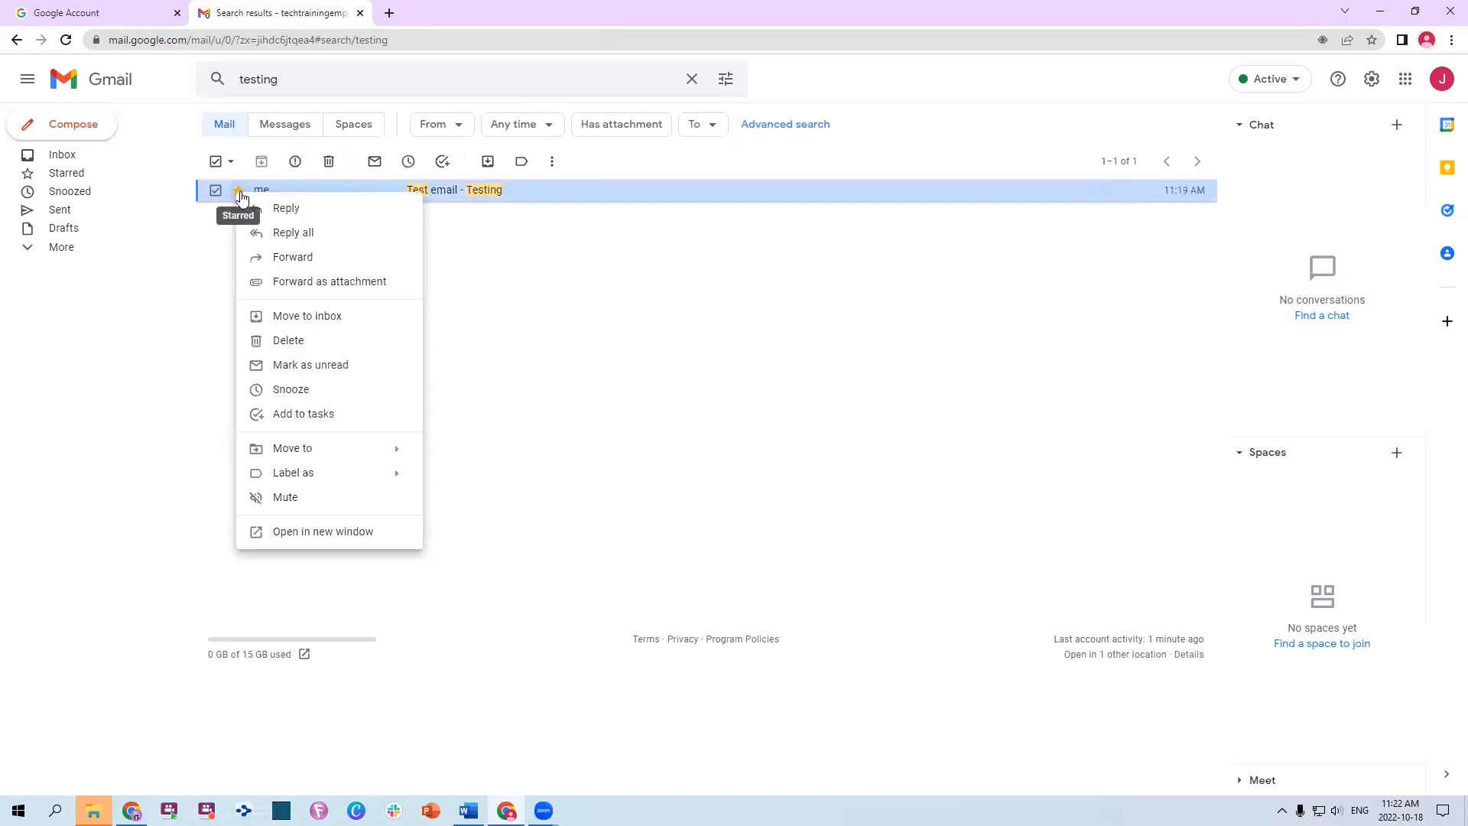
pyautogui.click(566, 322)
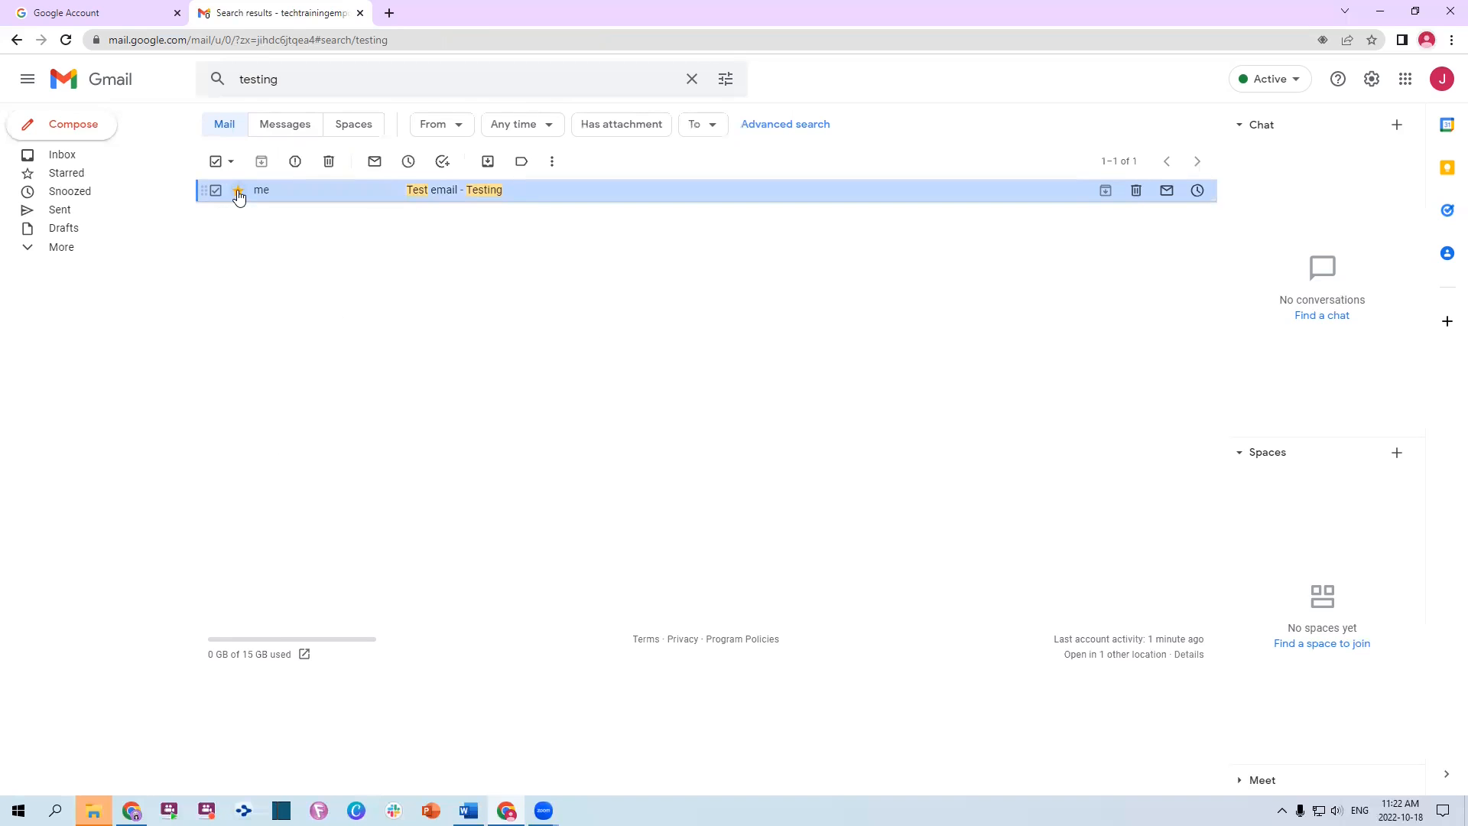
pyautogui.click(55, 162)
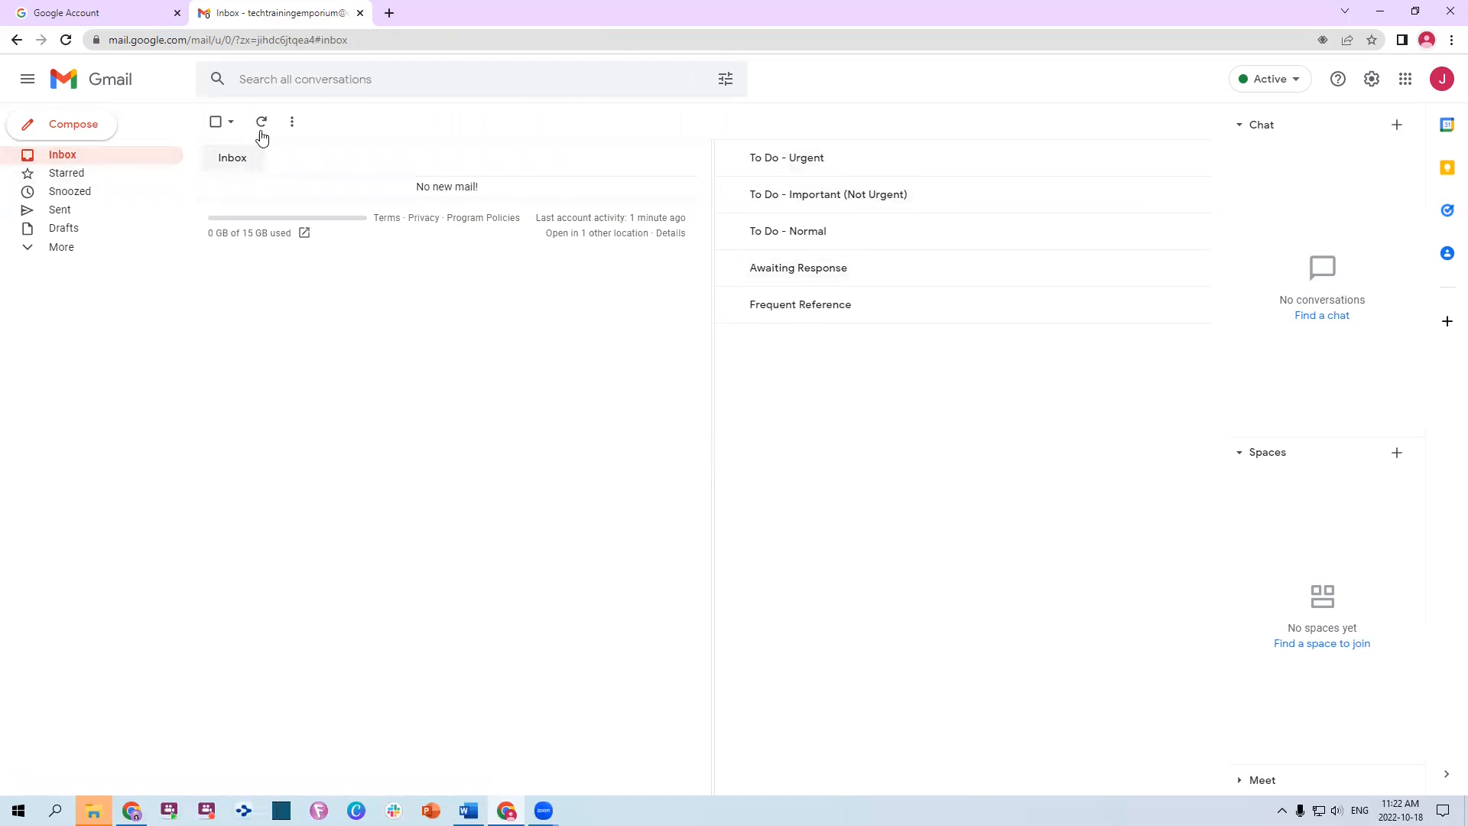
# Search the mail for 'test'
pyautogui.click(285, 81)
pyautogui.write('test')
pyautogui.press('Return')
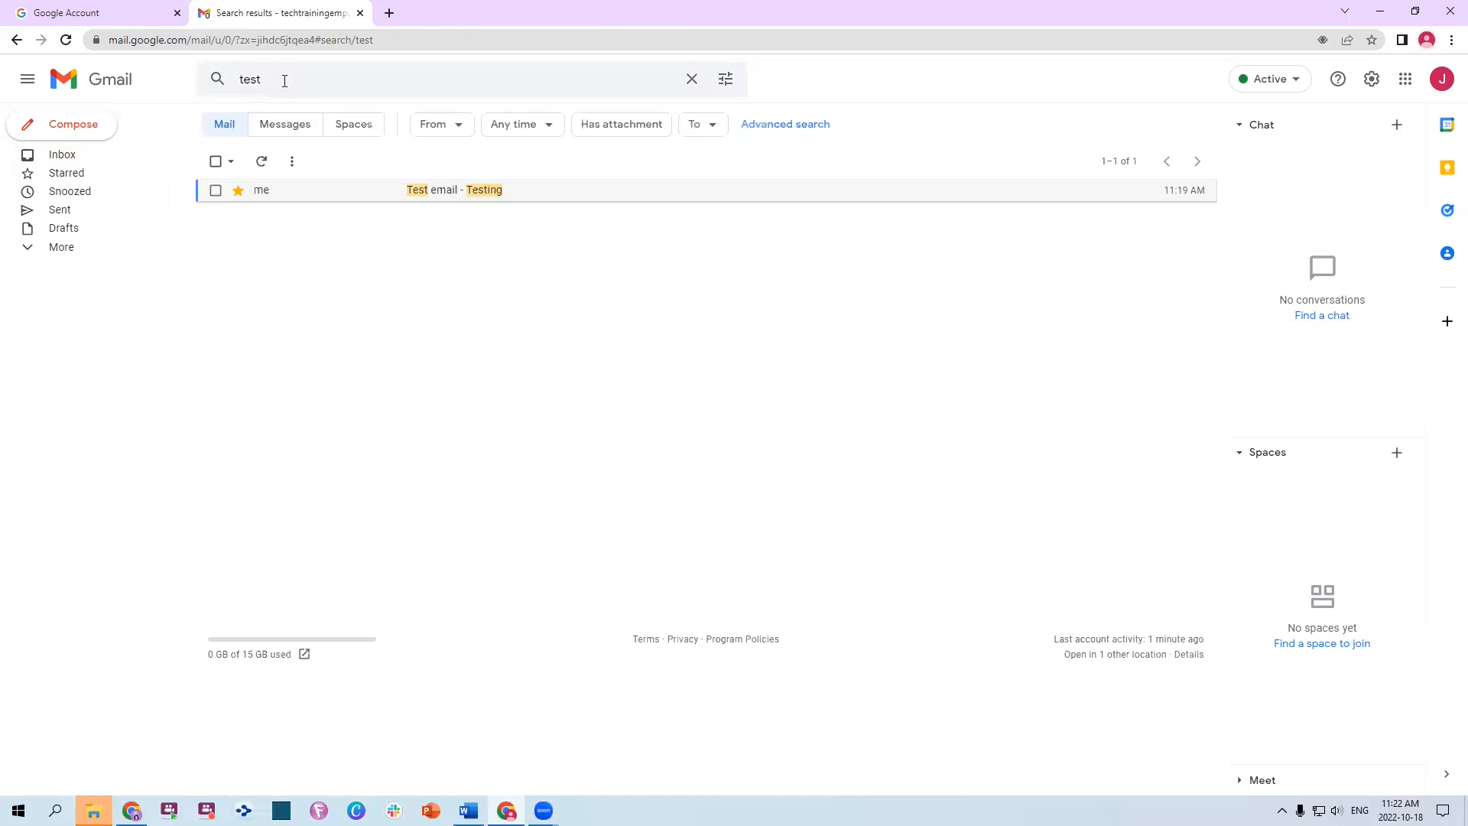
# Open the Test email and start a 'Filter messages like these' filter
pyautogui.click(458, 195)
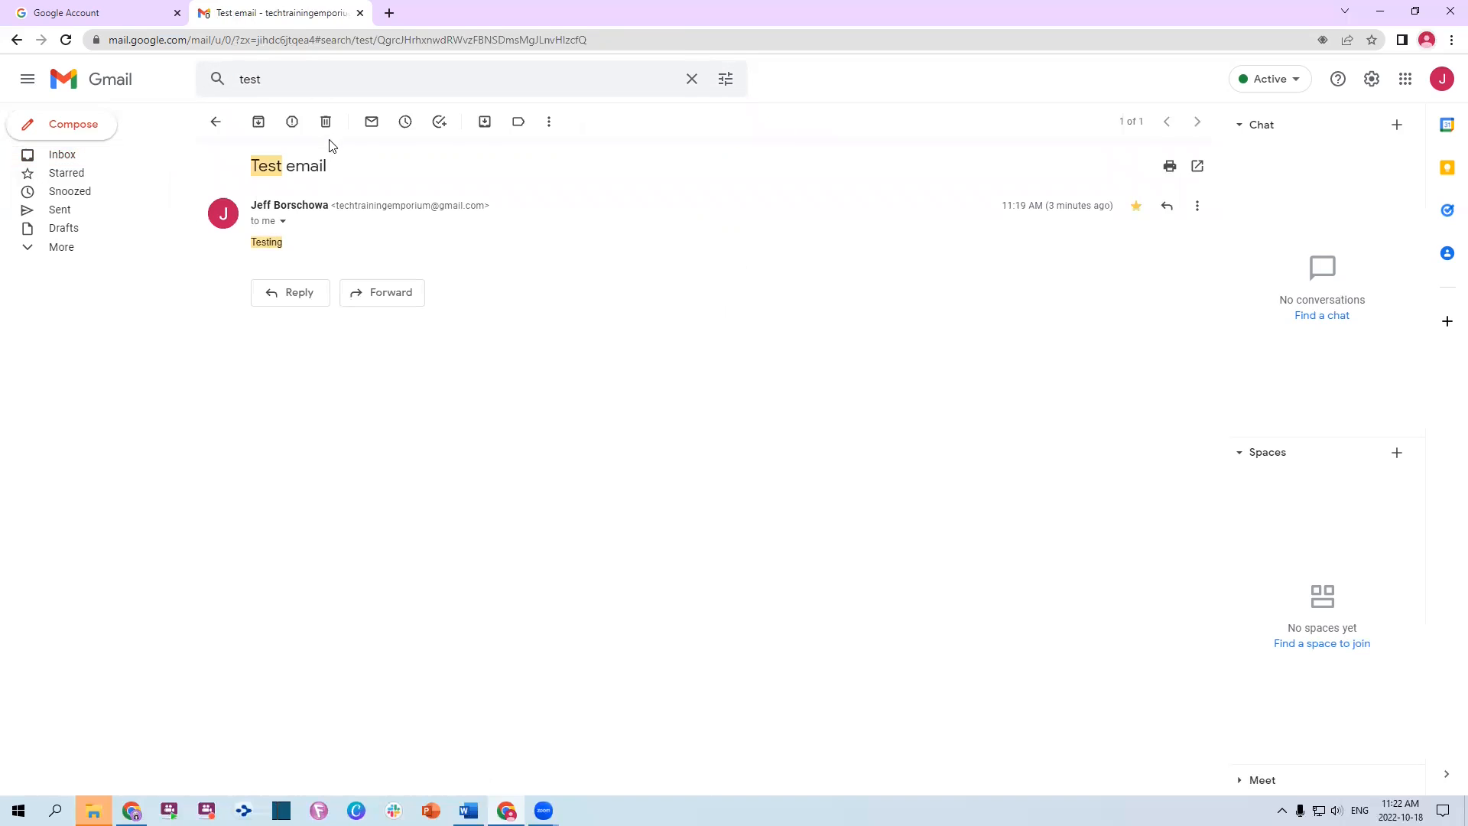
pyautogui.click(551, 126)
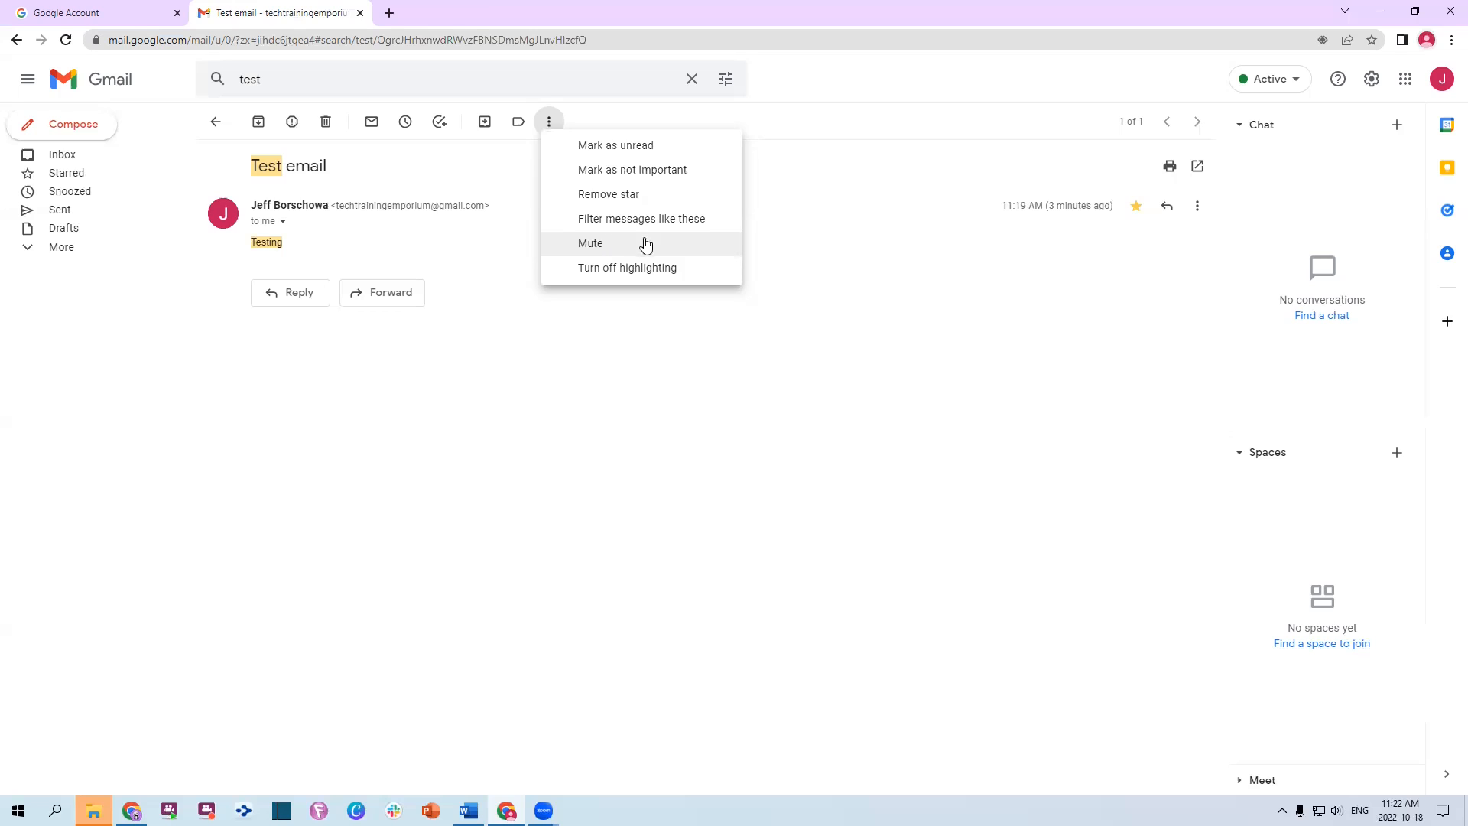
pyautogui.click(666, 220)
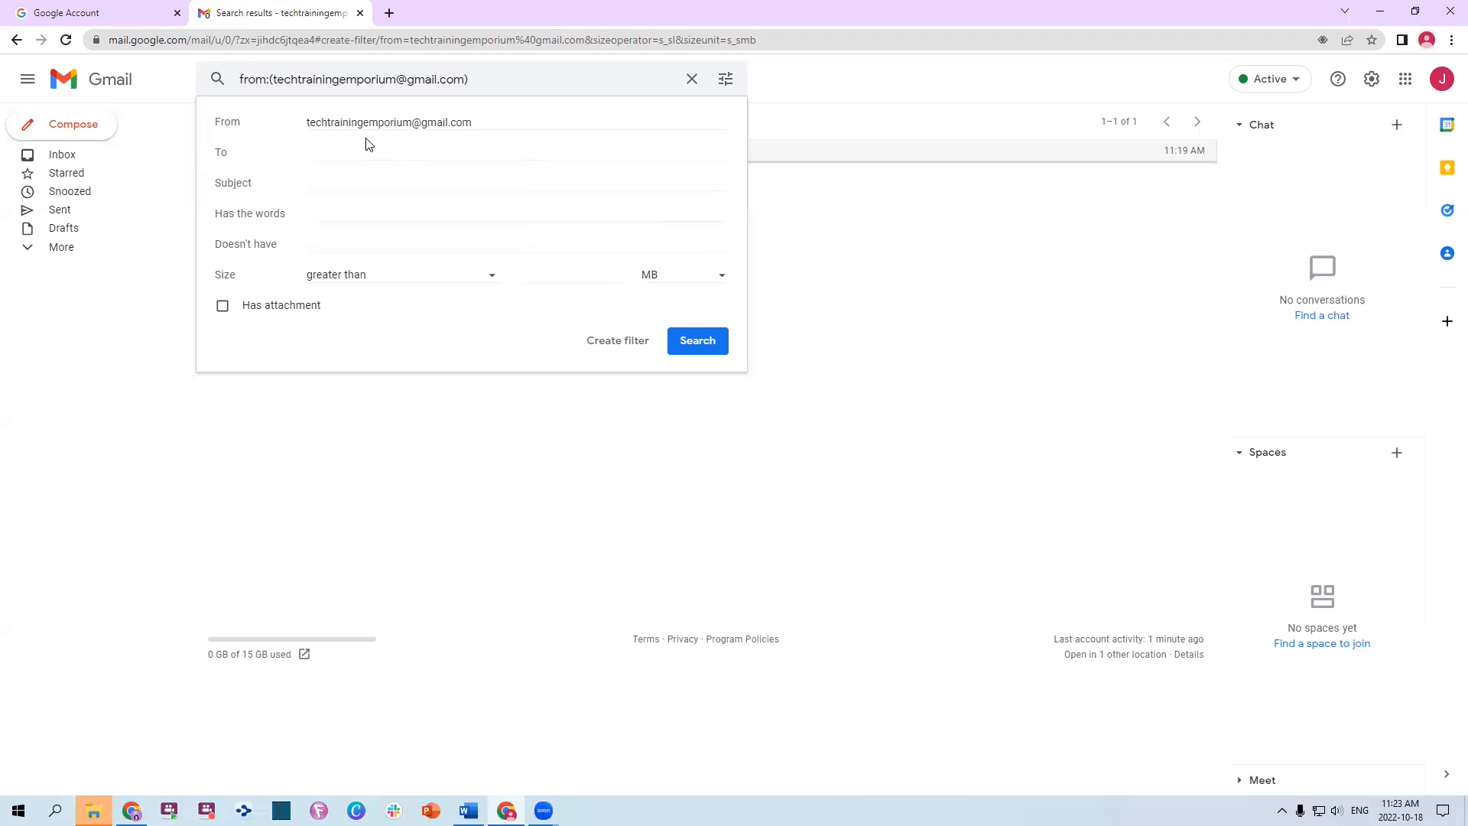
pyautogui.moveTo(311, 122); pyautogui.dragTo(525, 119)
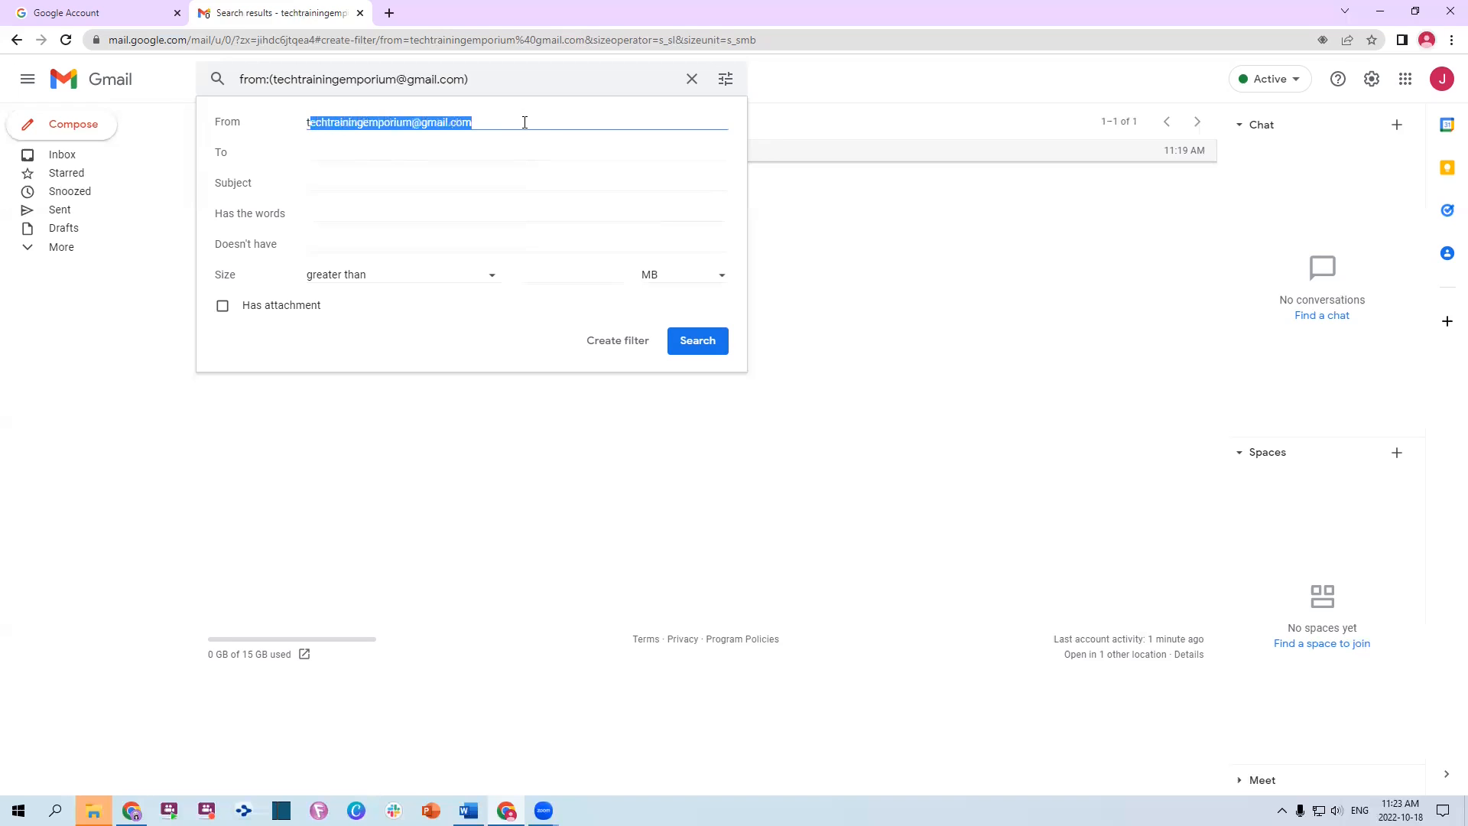
pyautogui.moveTo(512, 121); pyautogui.dragTo(269, 134)
pyautogui.click(344, 155)
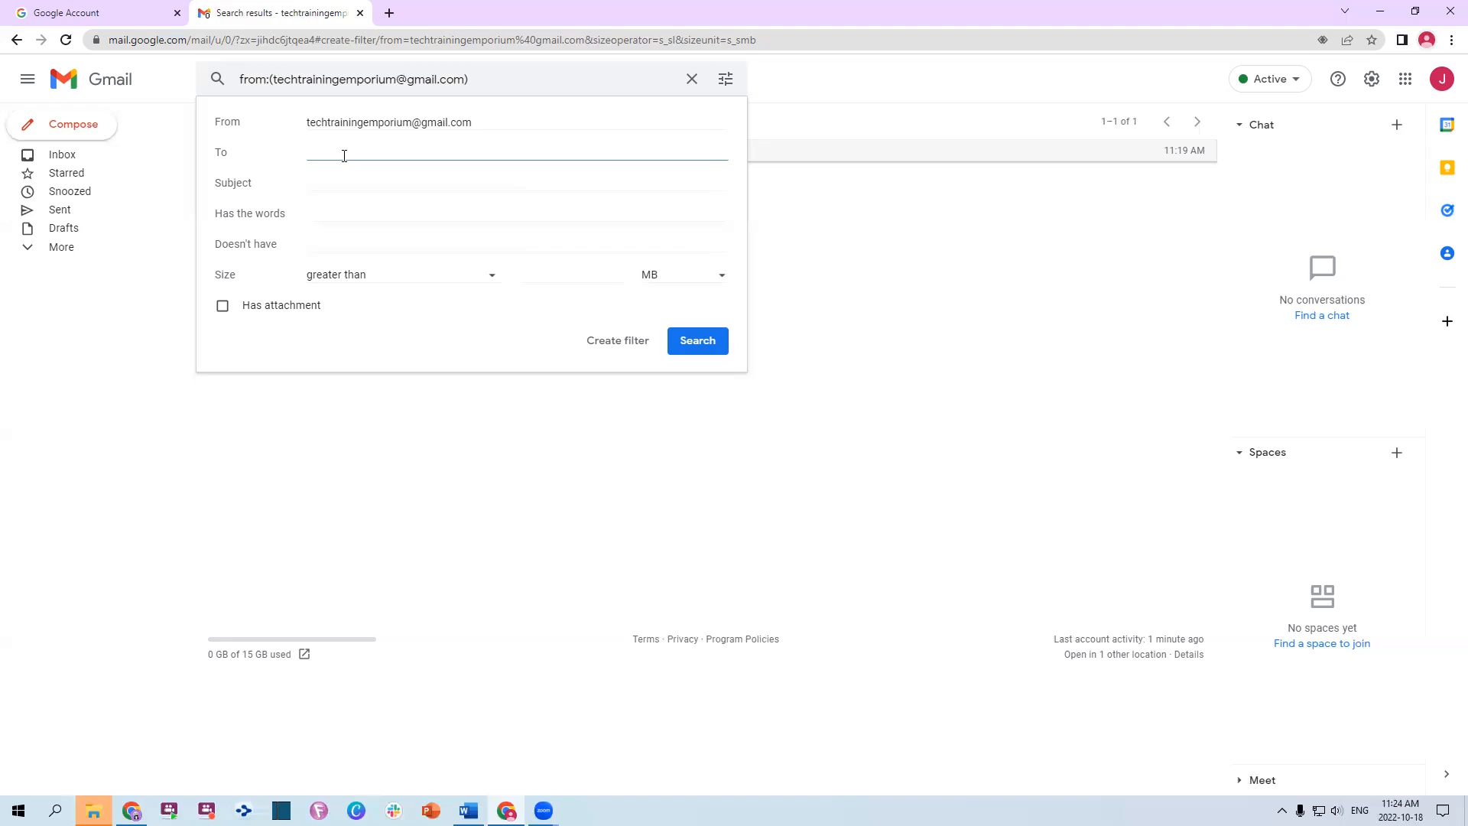
pyautogui.click(342, 182)
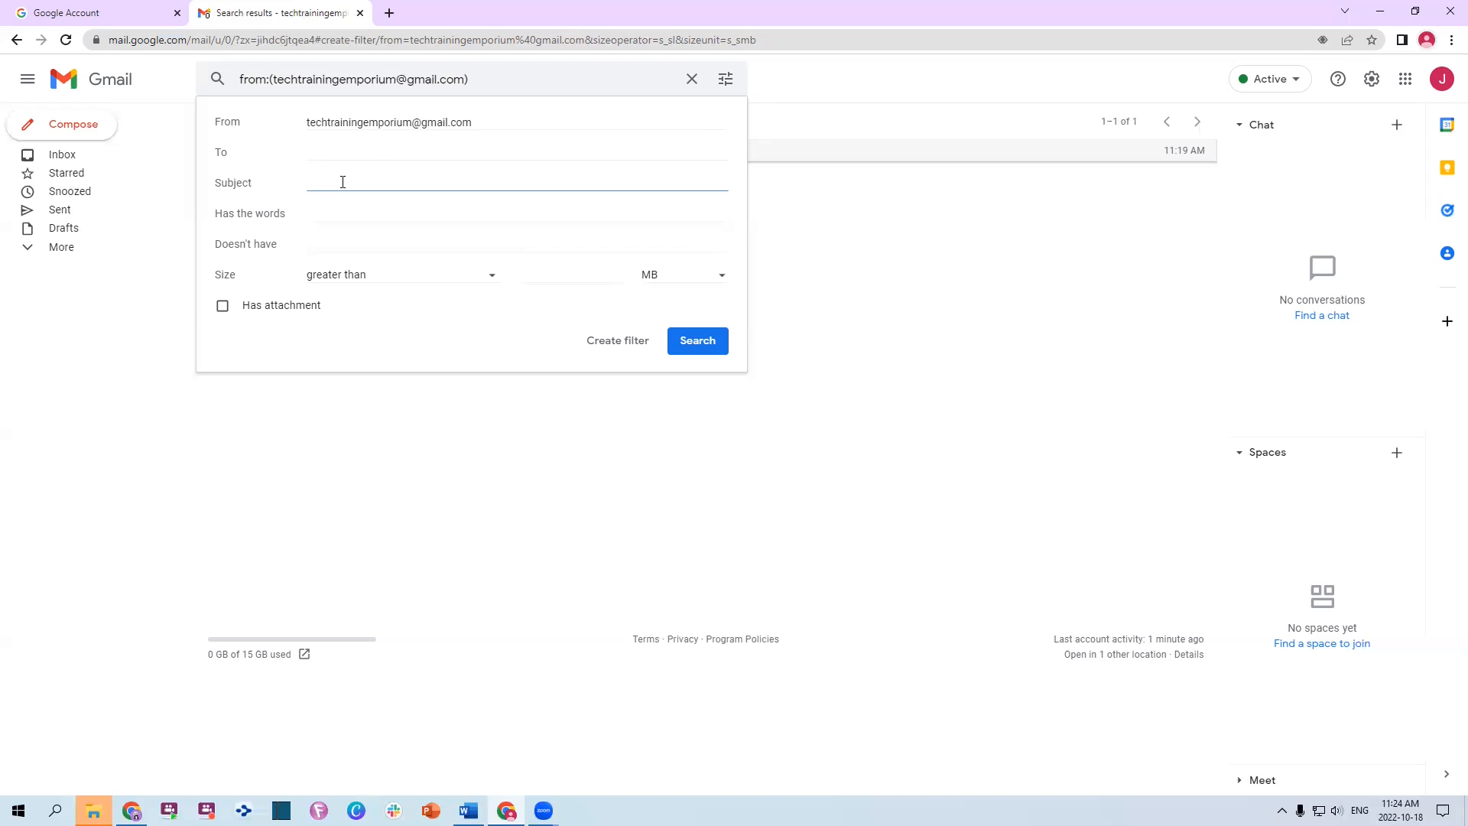
pyautogui.click(338, 215)
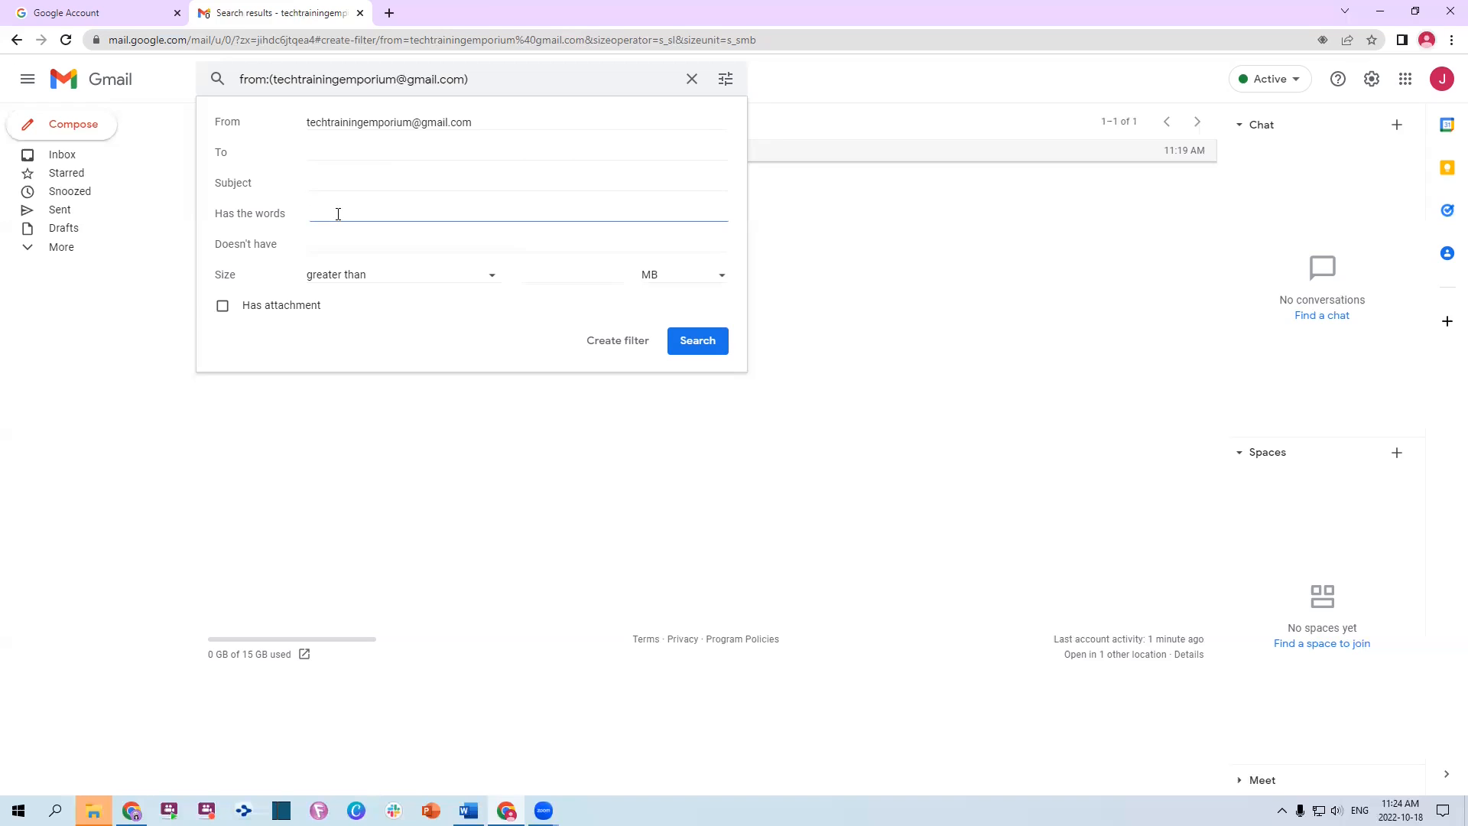
pyautogui.click(344, 244)
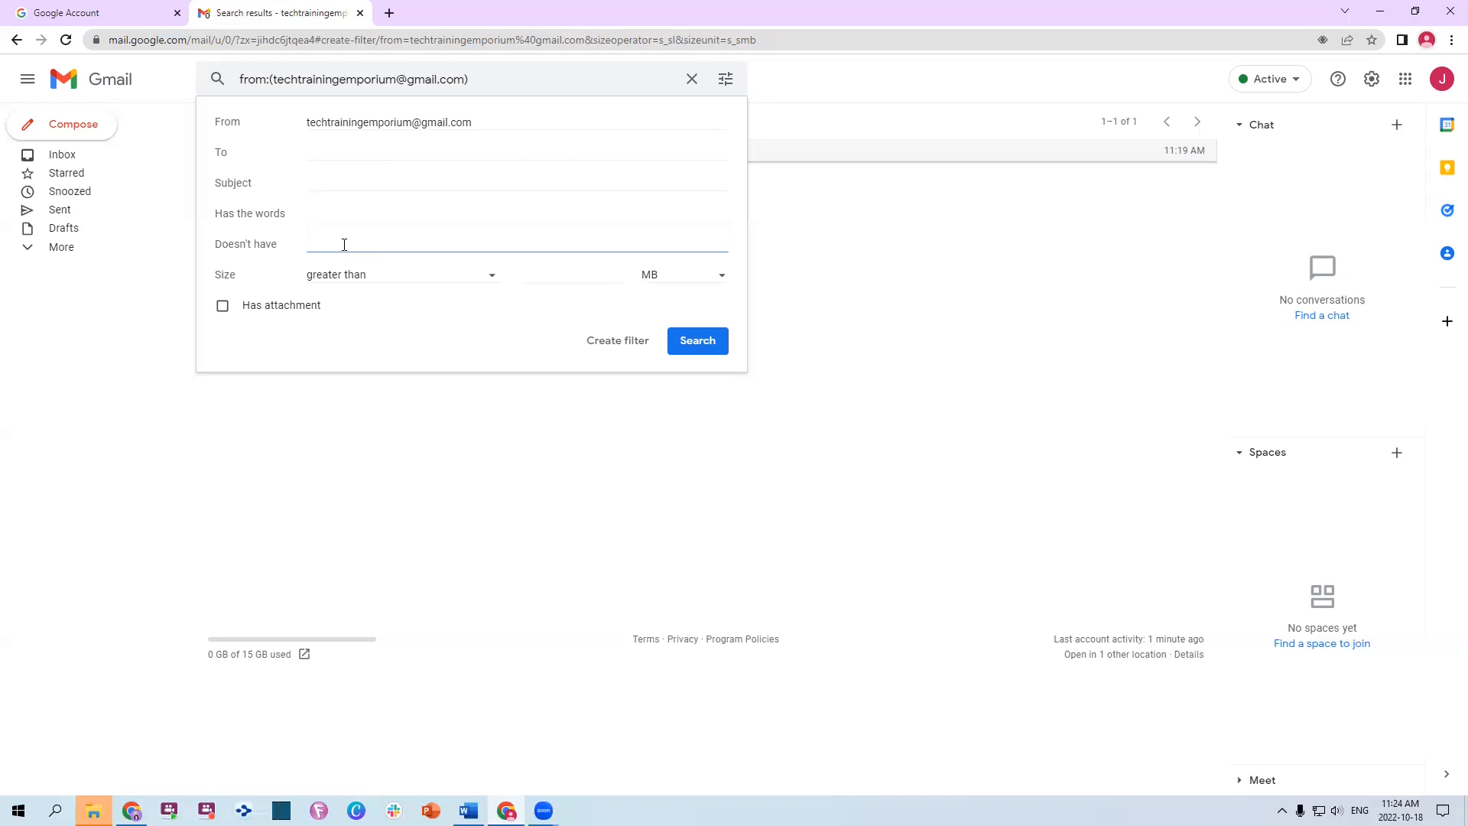
pyautogui.click(346, 212)
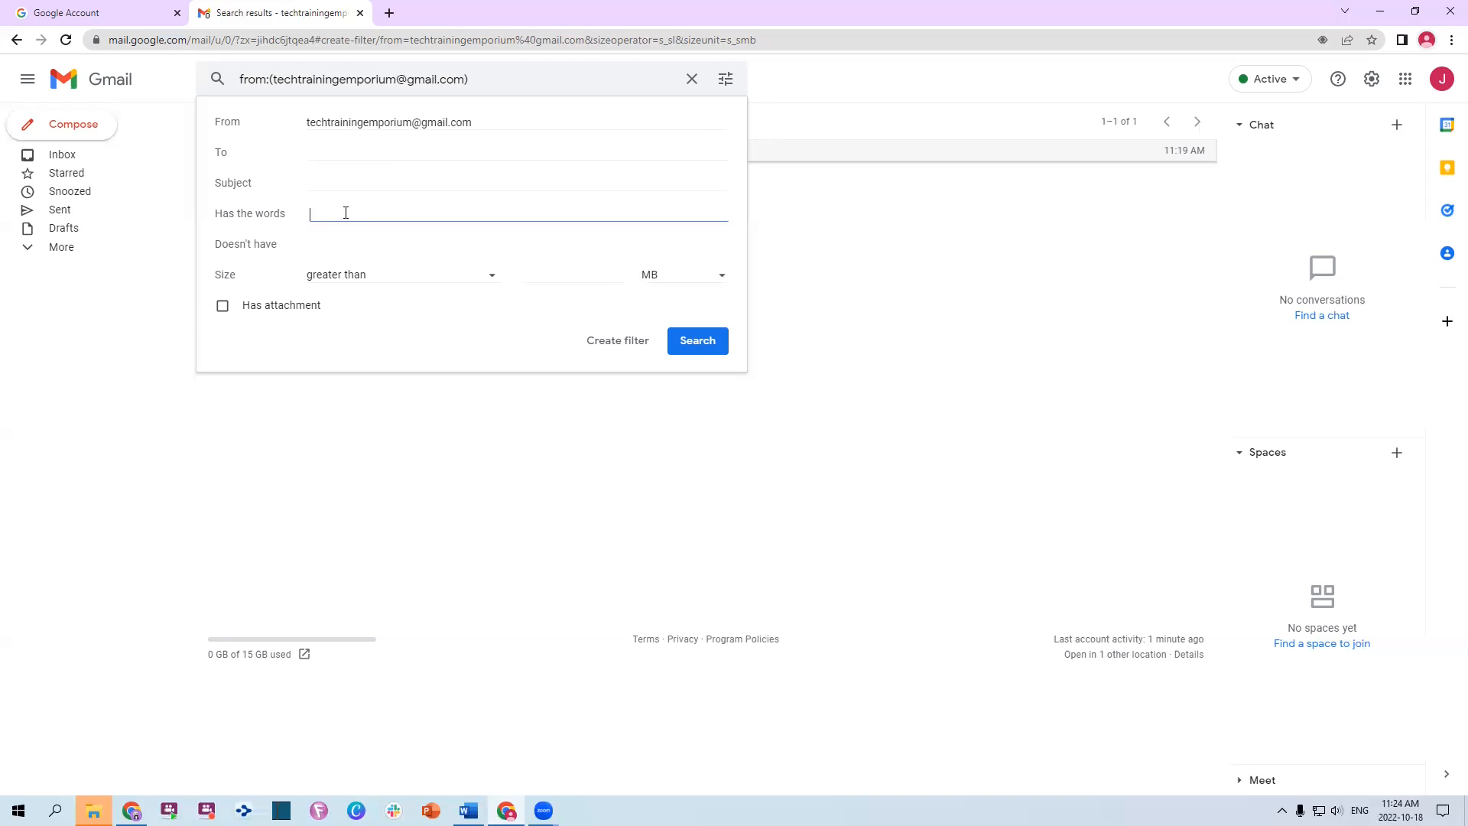
pyautogui.click(338, 246)
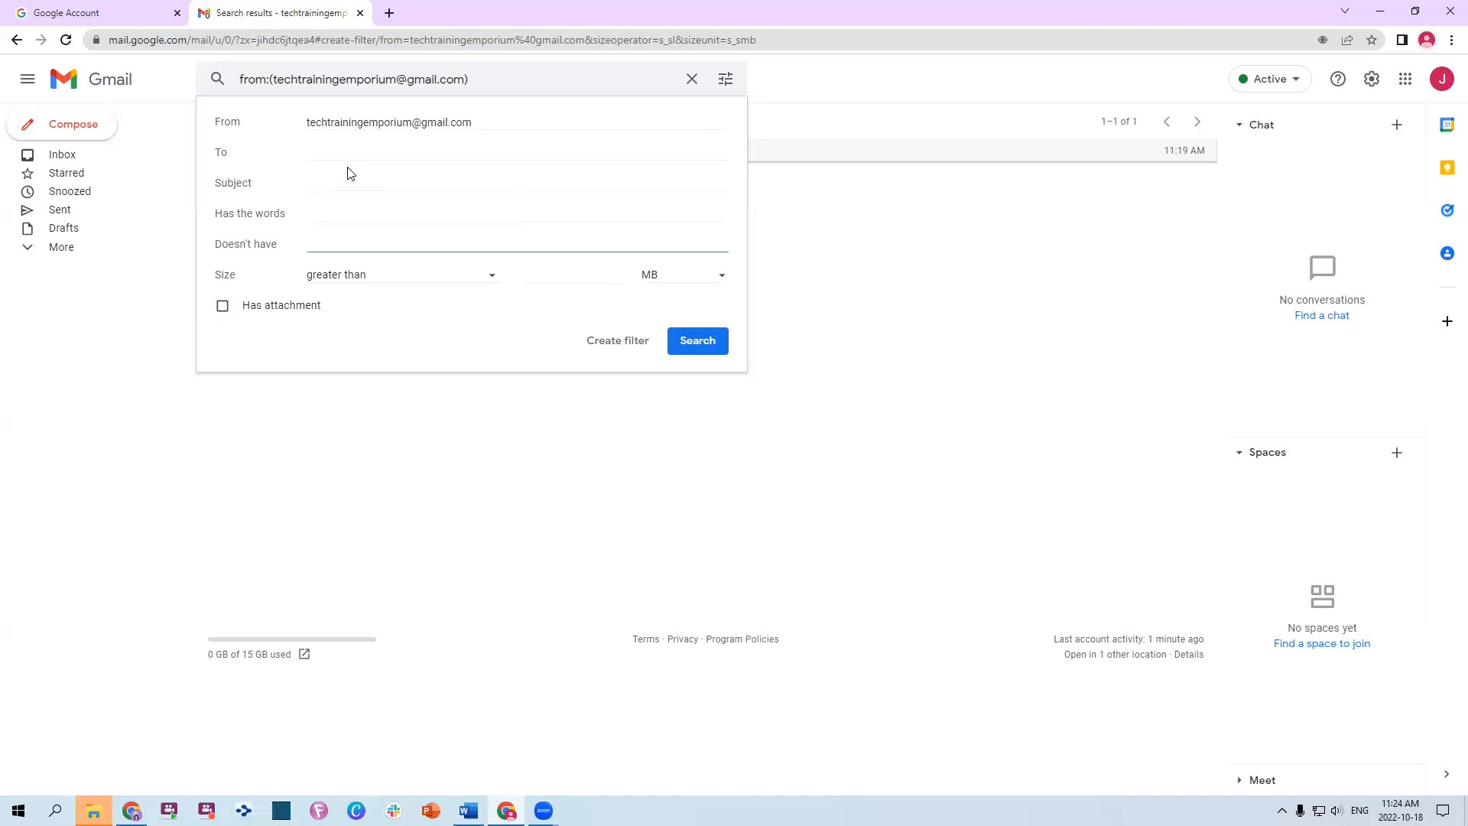
pyautogui.moveTo(480, 123); pyautogui.dragTo(223, 121)
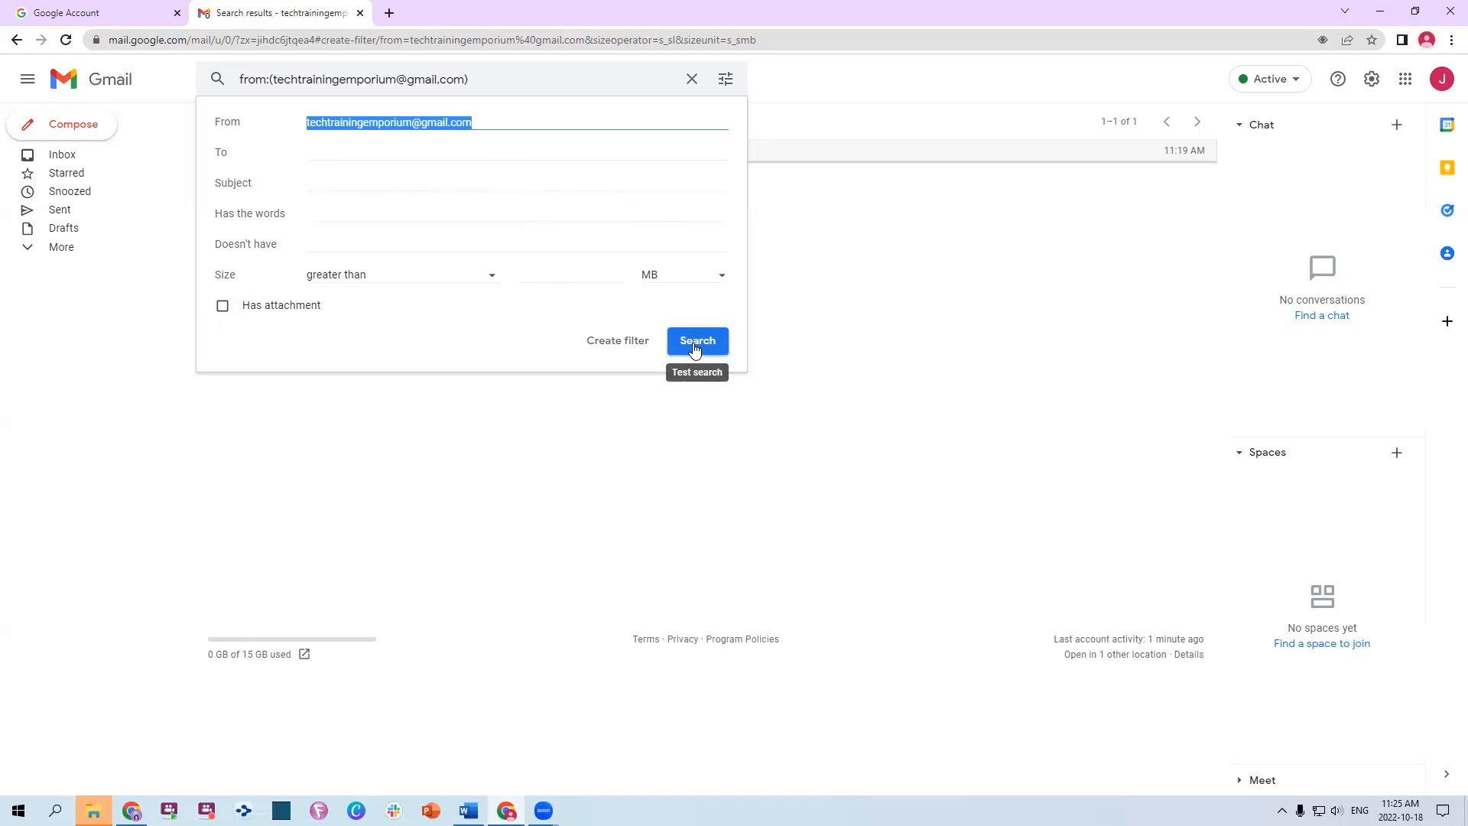
# Make the filter skip the inbox, mark as read, and apply label #1 Newsletters
pyautogui.click(615, 346)
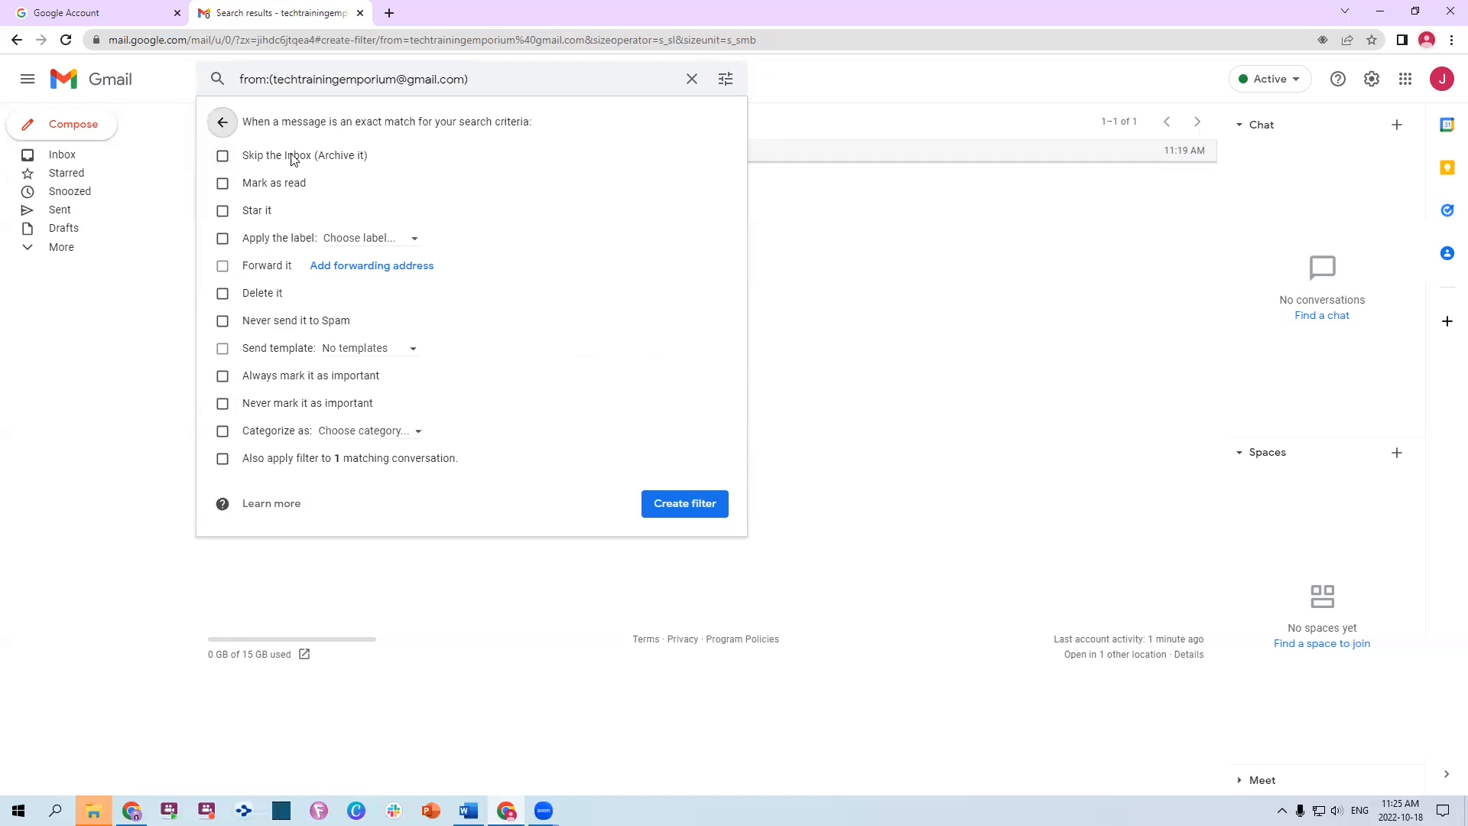
pyautogui.click(223, 157)
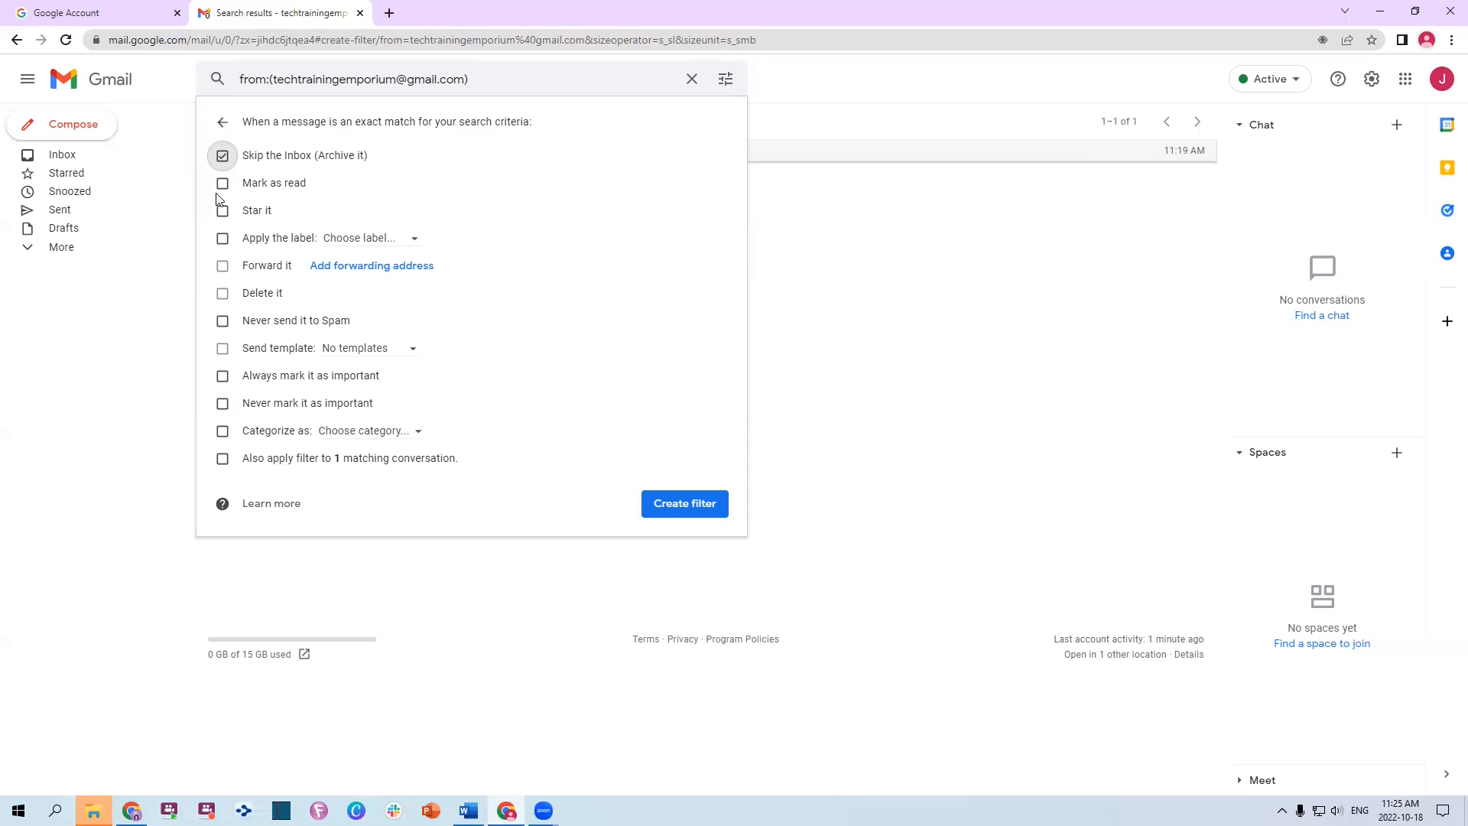
pyautogui.click(223, 184)
pyautogui.click(350, 241)
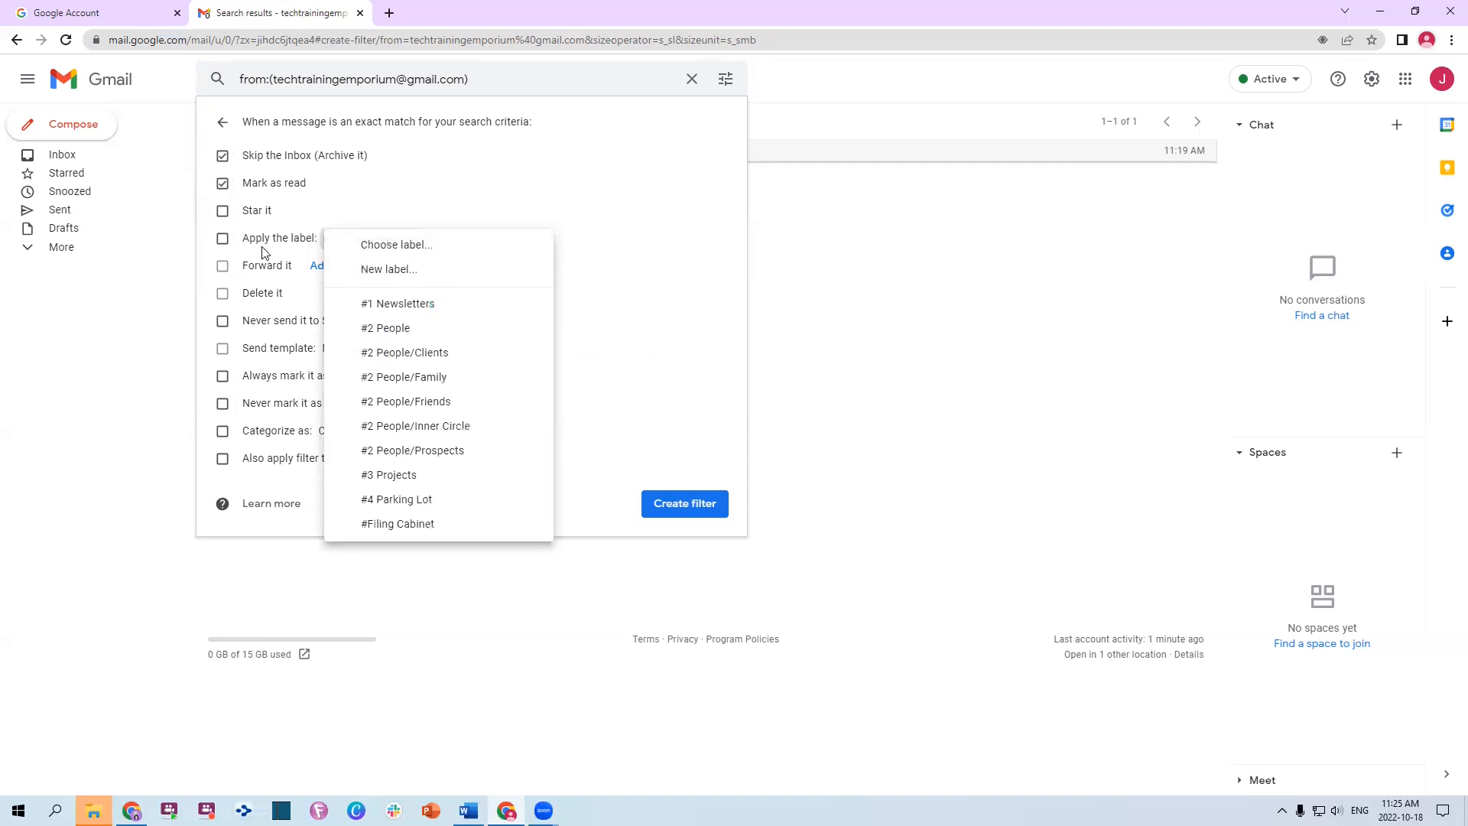
pyautogui.click(222, 239)
pyautogui.click(369, 242)
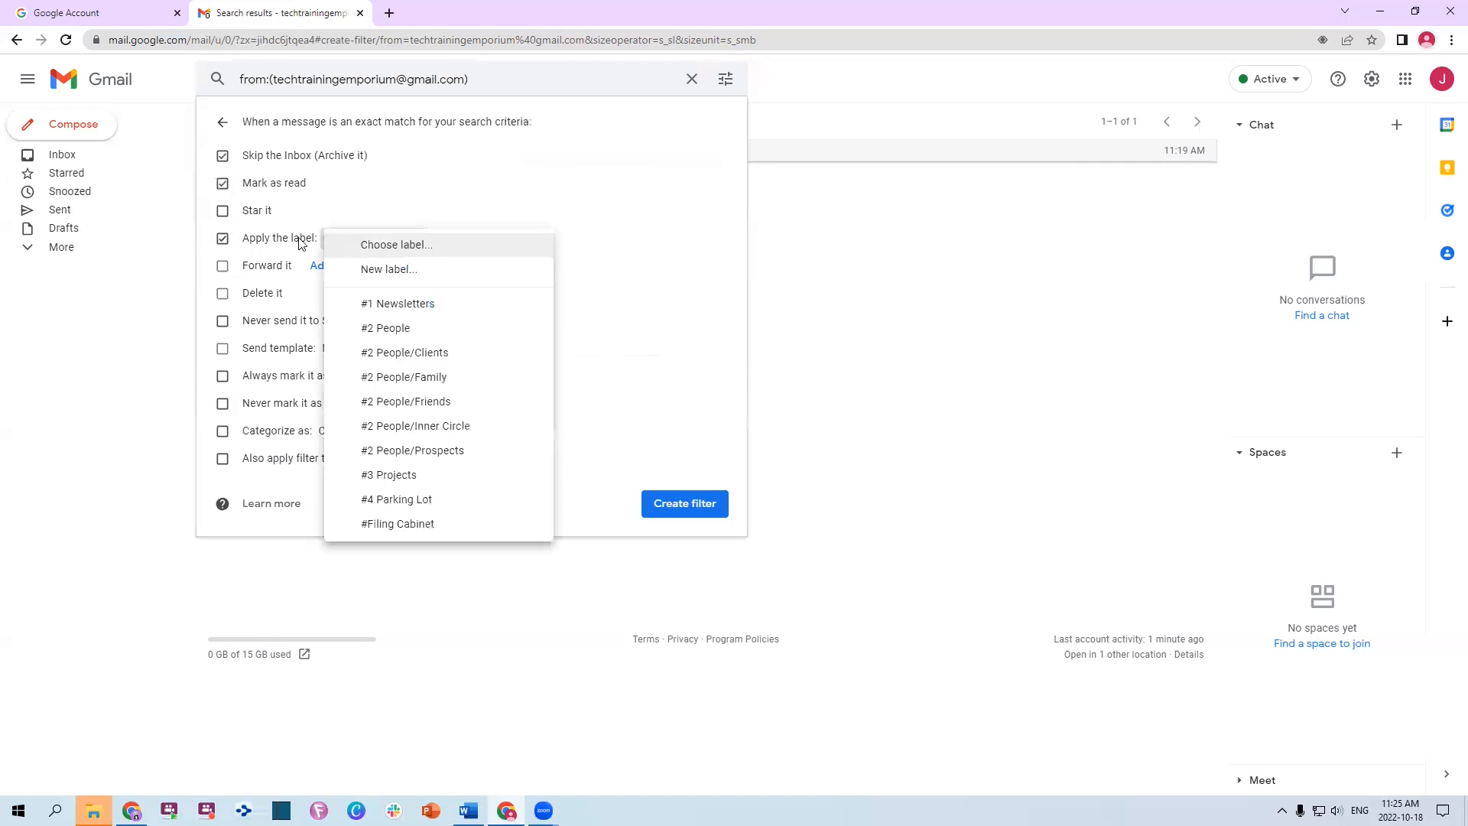
pyautogui.click(386, 305)
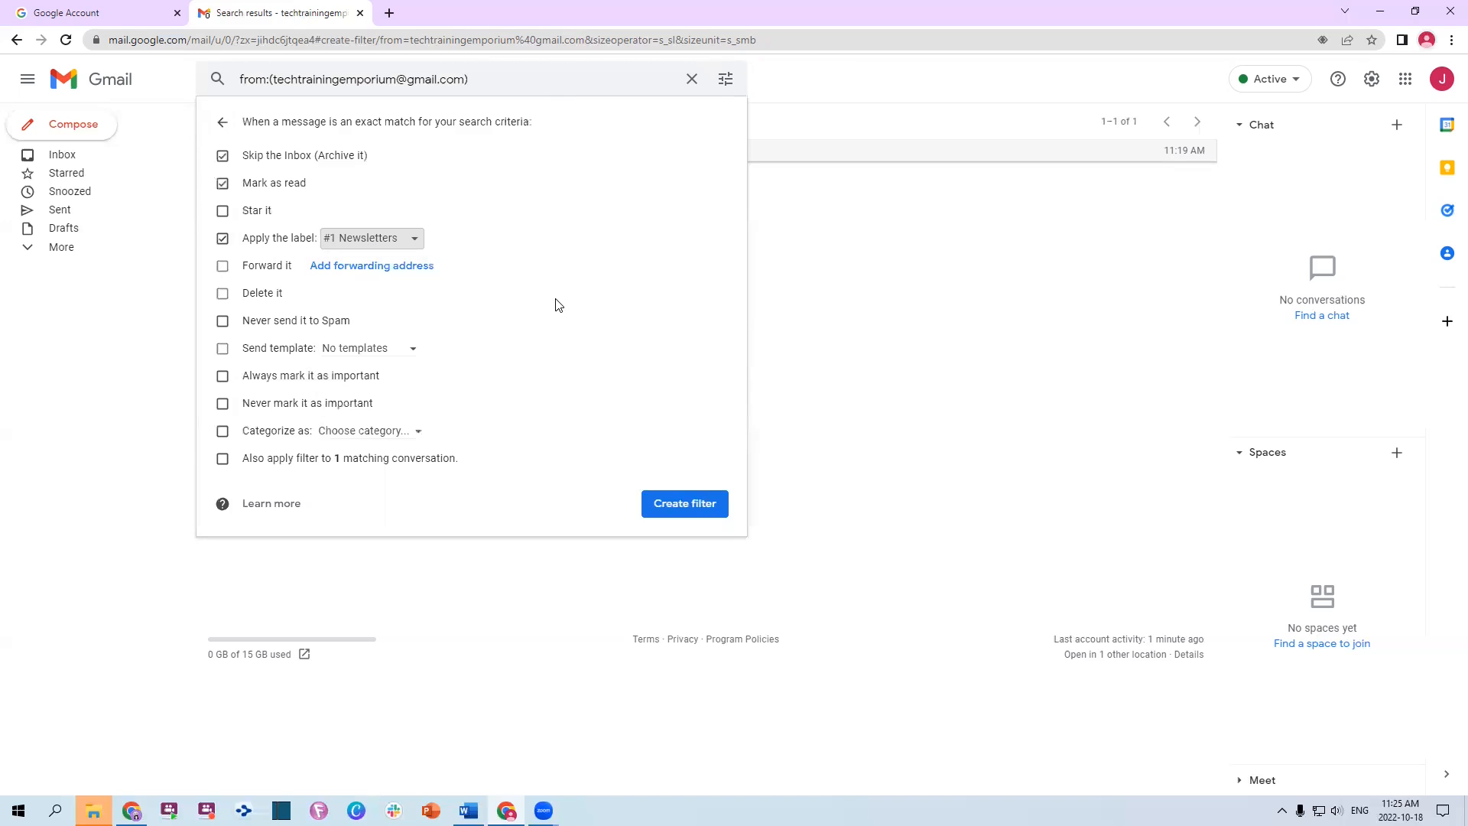
# Leave starring off, never send to Spam, and always mark matching mail as important
pyautogui.click(248, 212)
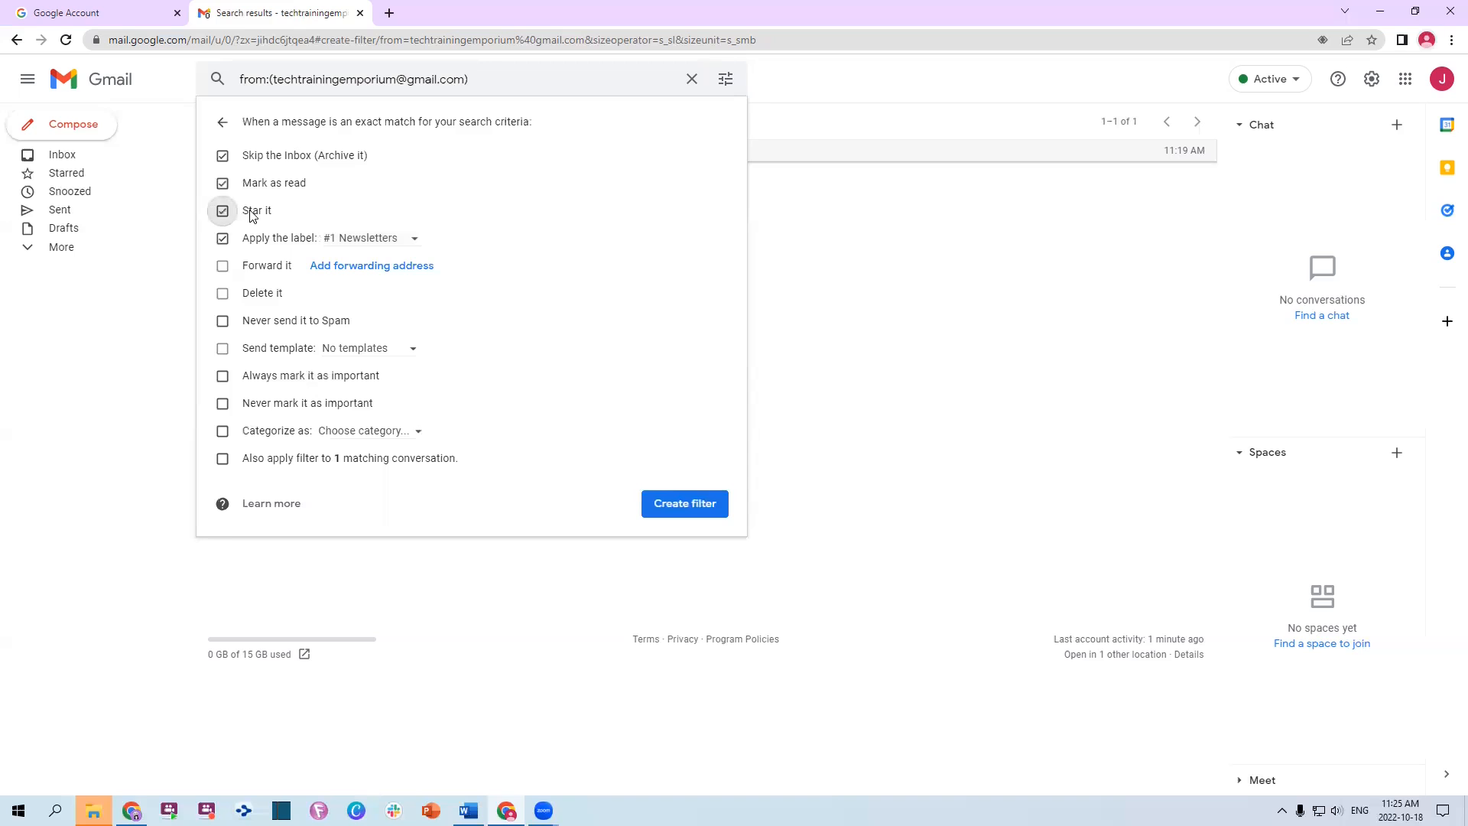
pyautogui.click(223, 215)
pyautogui.click(223, 322)
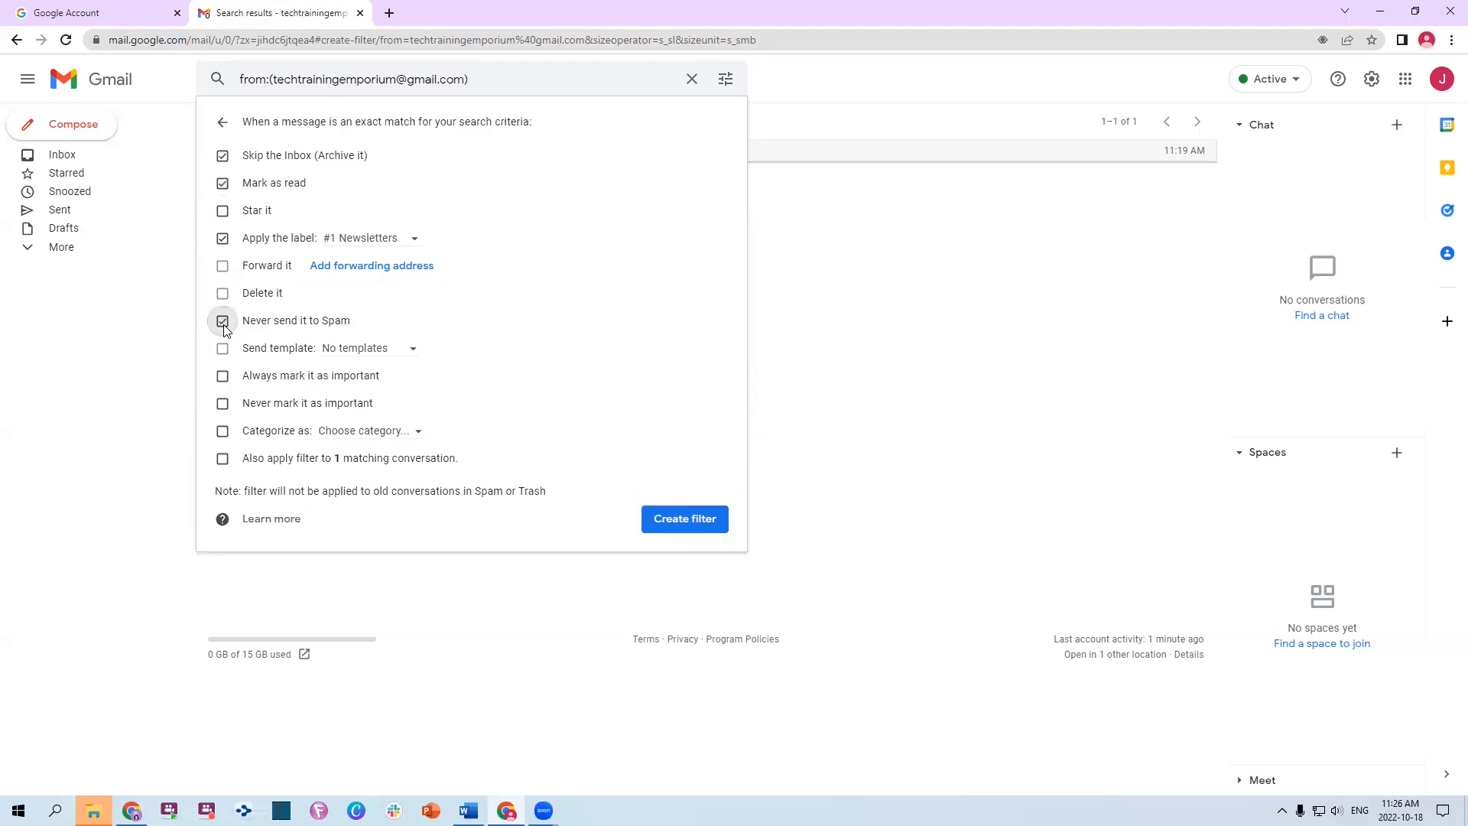
pyautogui.click(346, 349)
pyautogui.click(265, 354)
pyautogui.click(224, 406)
pyautogui.click(224, 377)
# Categorize as Promotions, apply to the 1 matching conversation, and create the filter
pyautogui.click(415, 434)
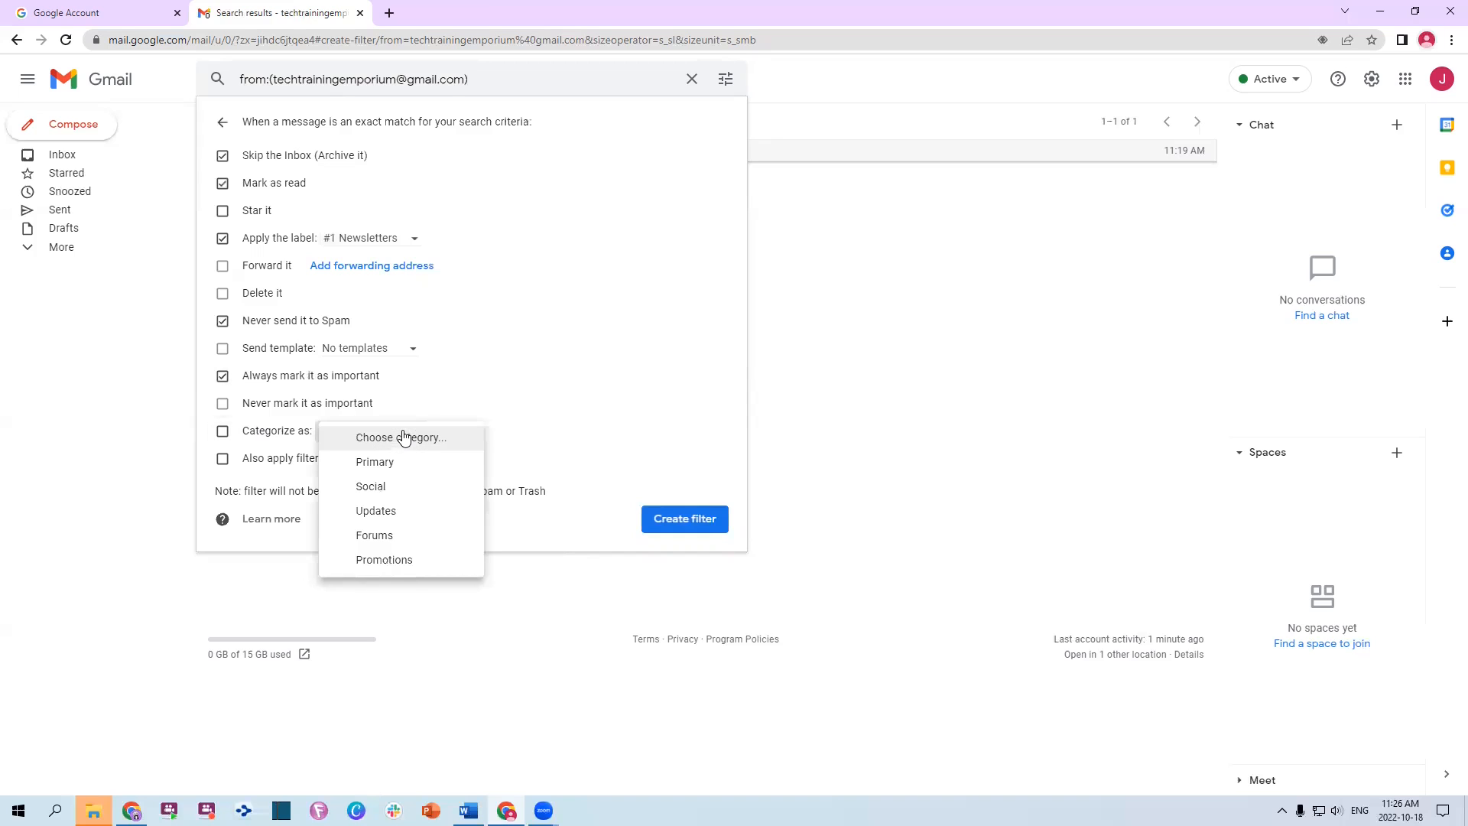
pyautogui.click(388, 563)
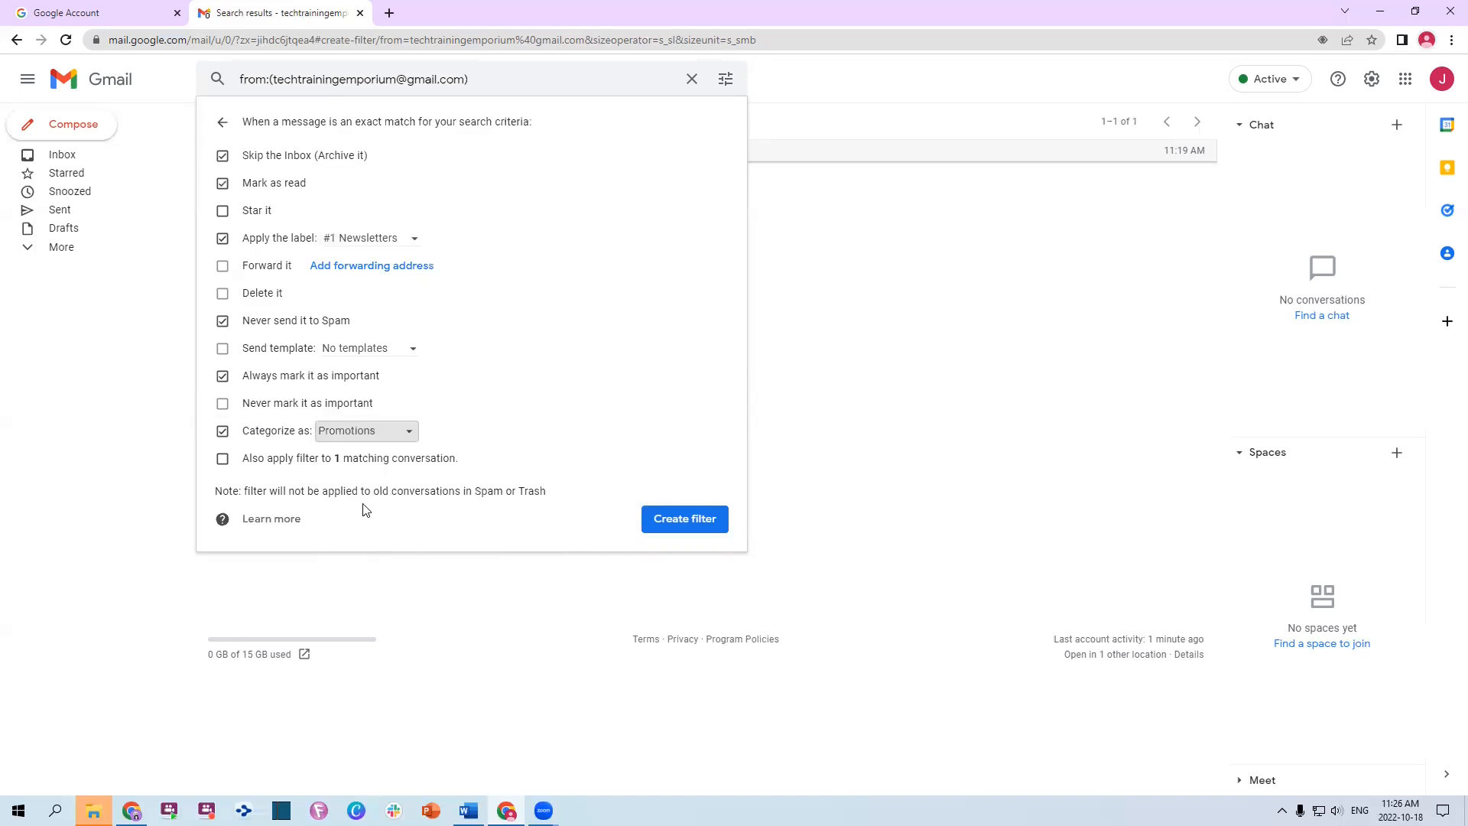
pyautogui.click(272, 432)
pyautogui.click(223, 463)
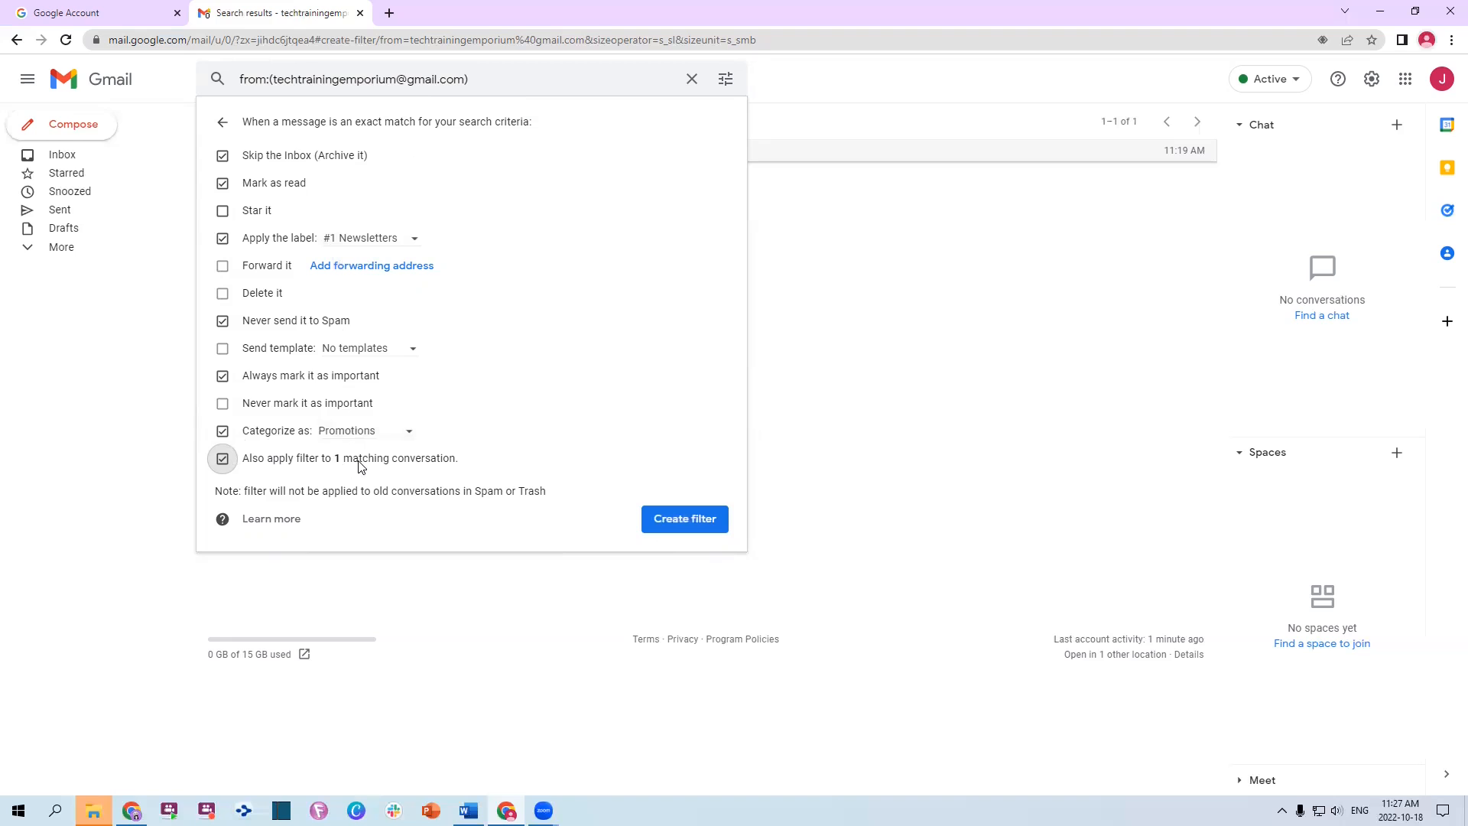
pyautogui.click(694, 526)
# Finish creating the filter and check the Test email from the Inbox
pyautogui.click(685, 519)
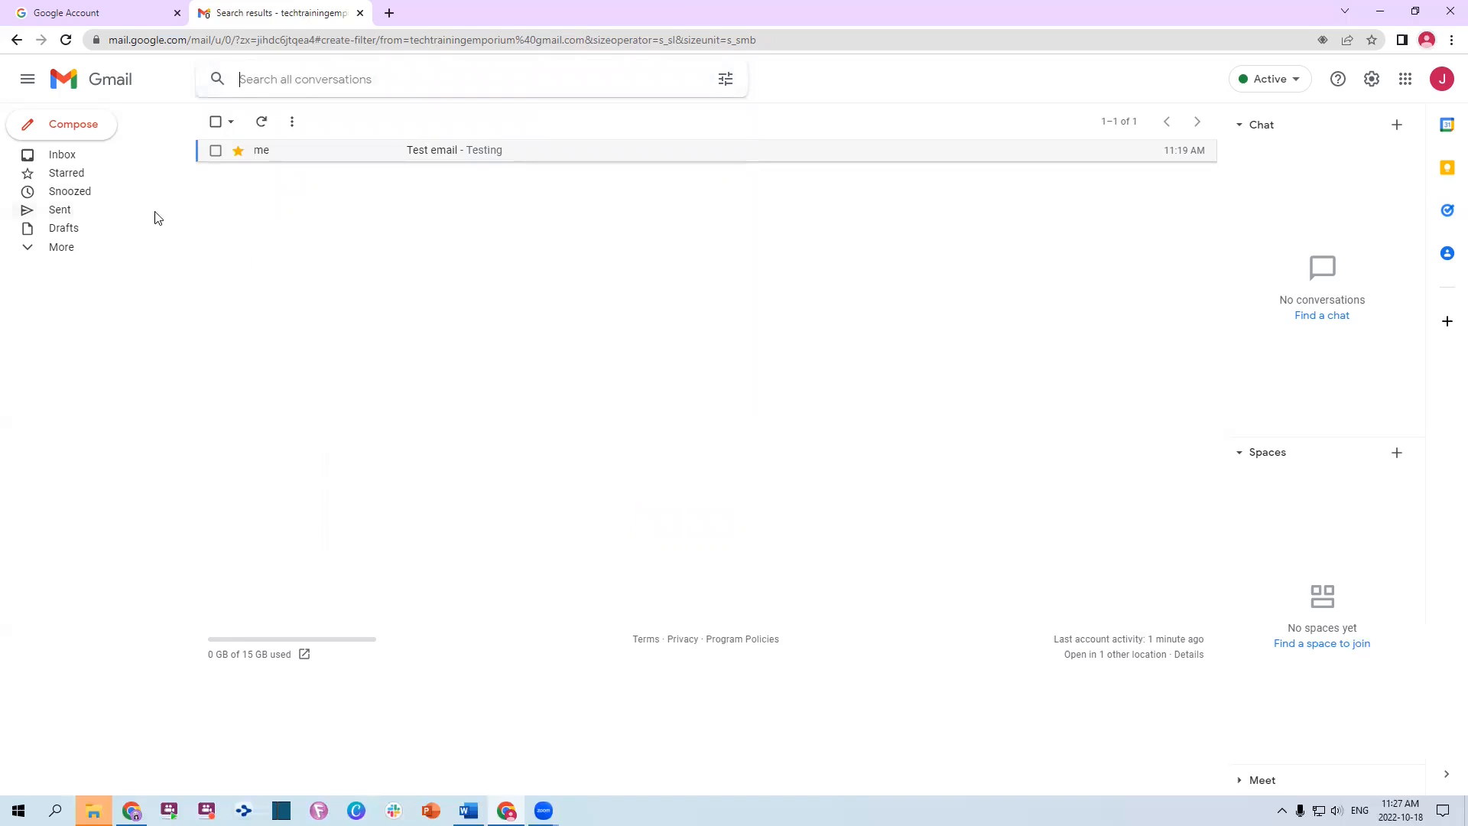
pyautogui.click(64, 154)
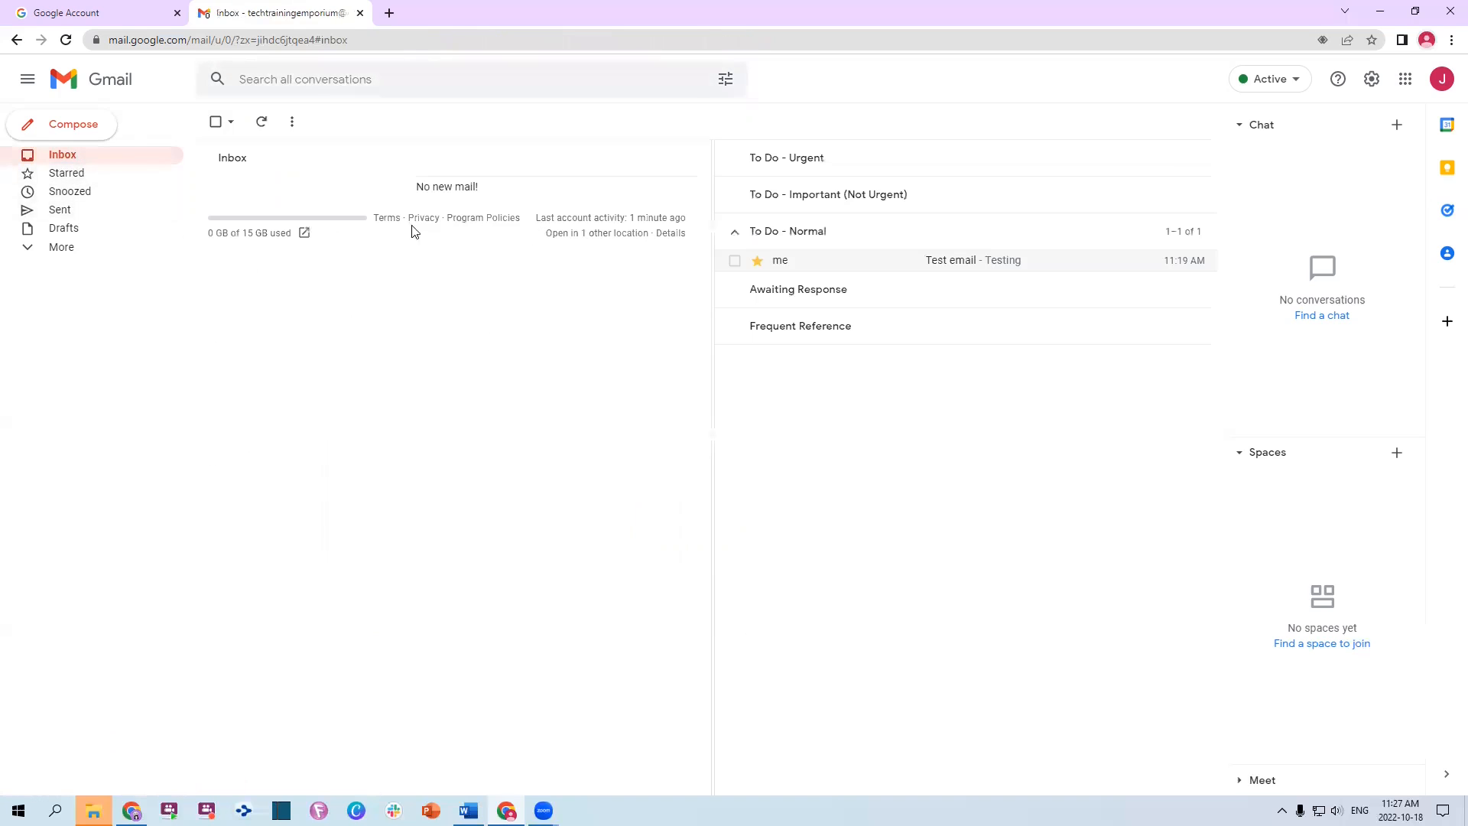
pyautogui.click(794, 260)
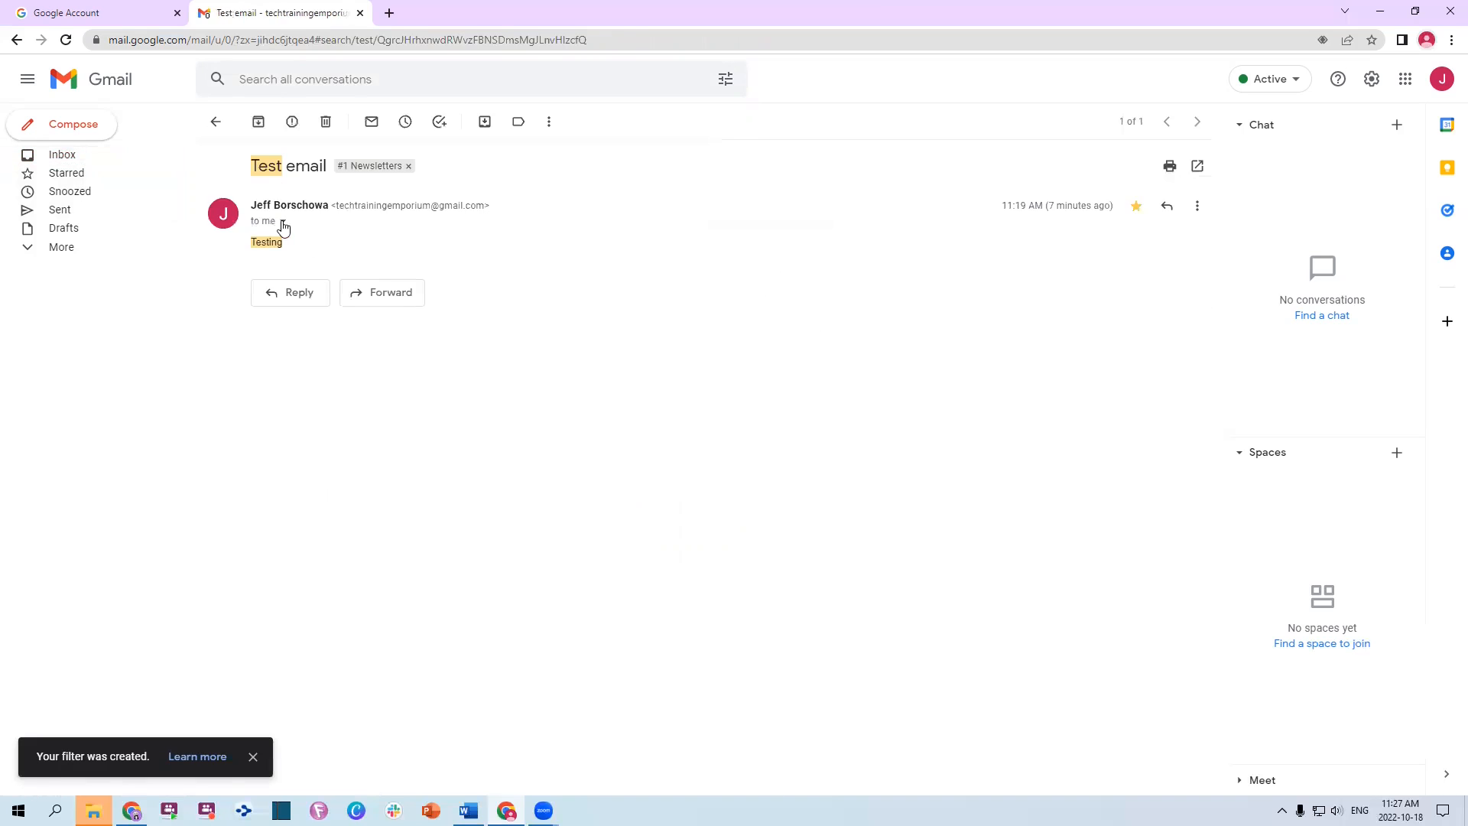
pyautogui.click(215, 121)
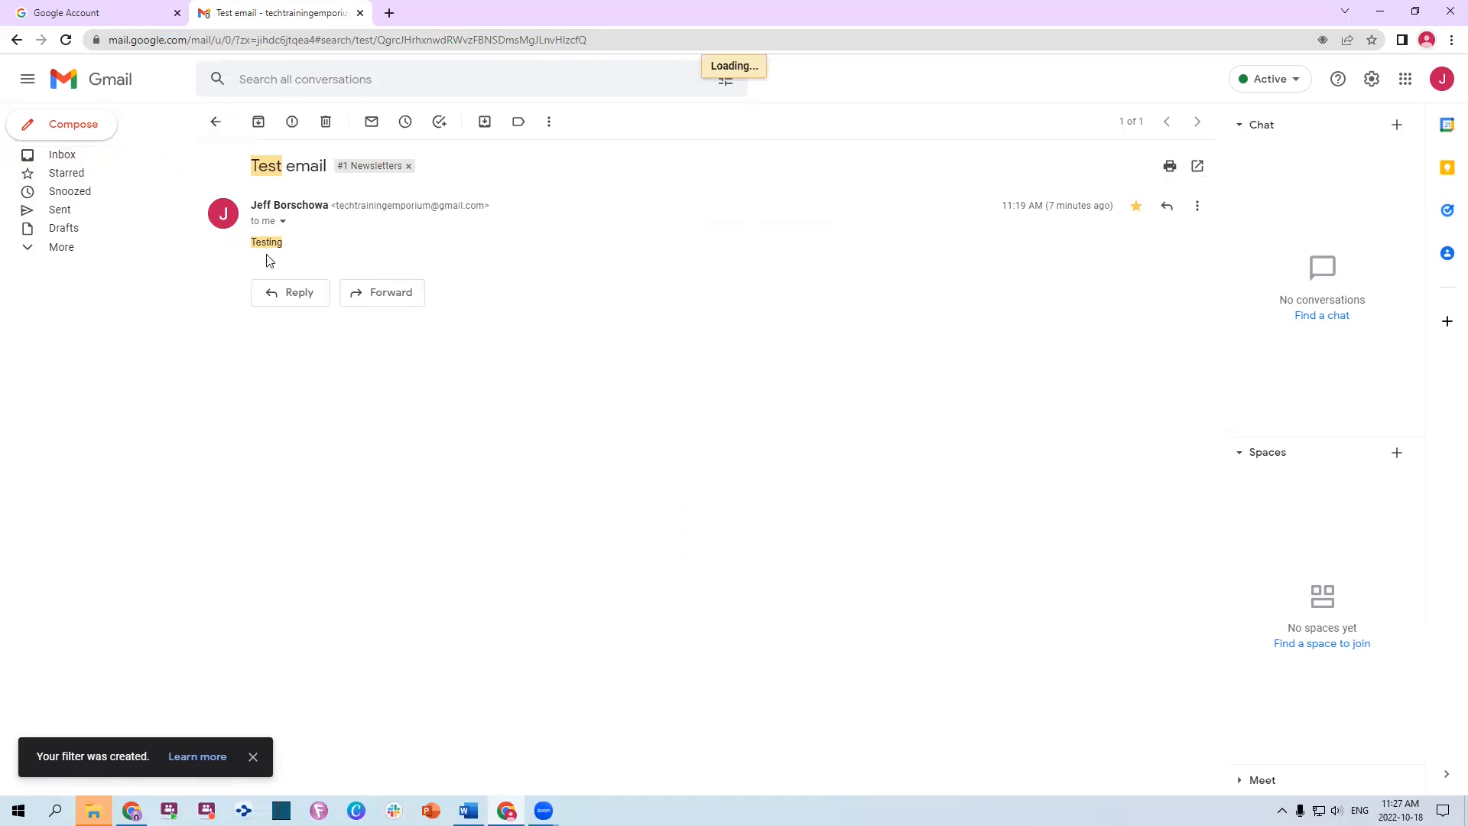
# Unstar the Test email in the Inbox and open the #1 Newsletters label
pyautogui.click(64, 156)
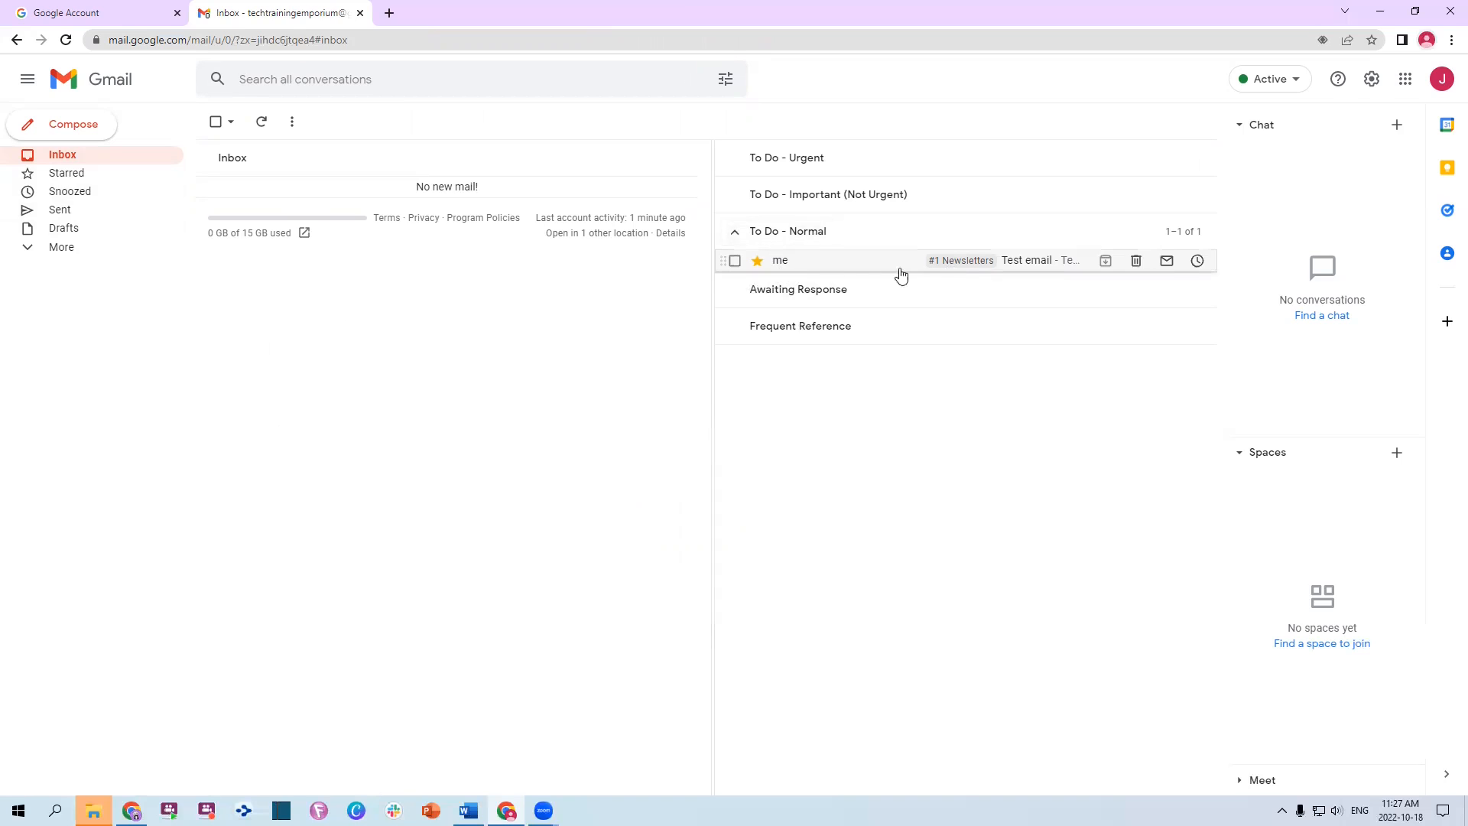
pyautogui.click(758, 260)
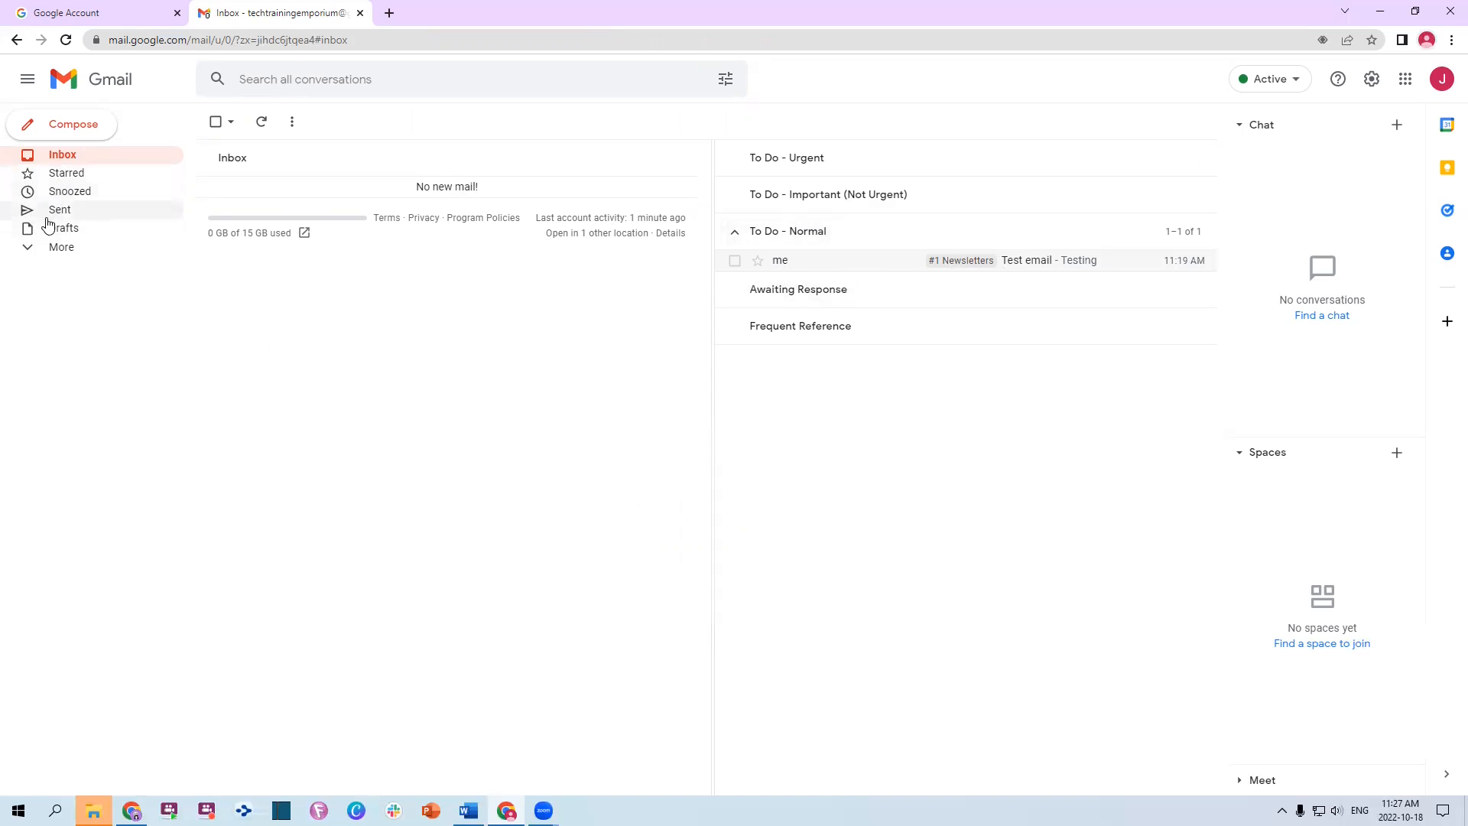
pyautogui.click(48, 246)
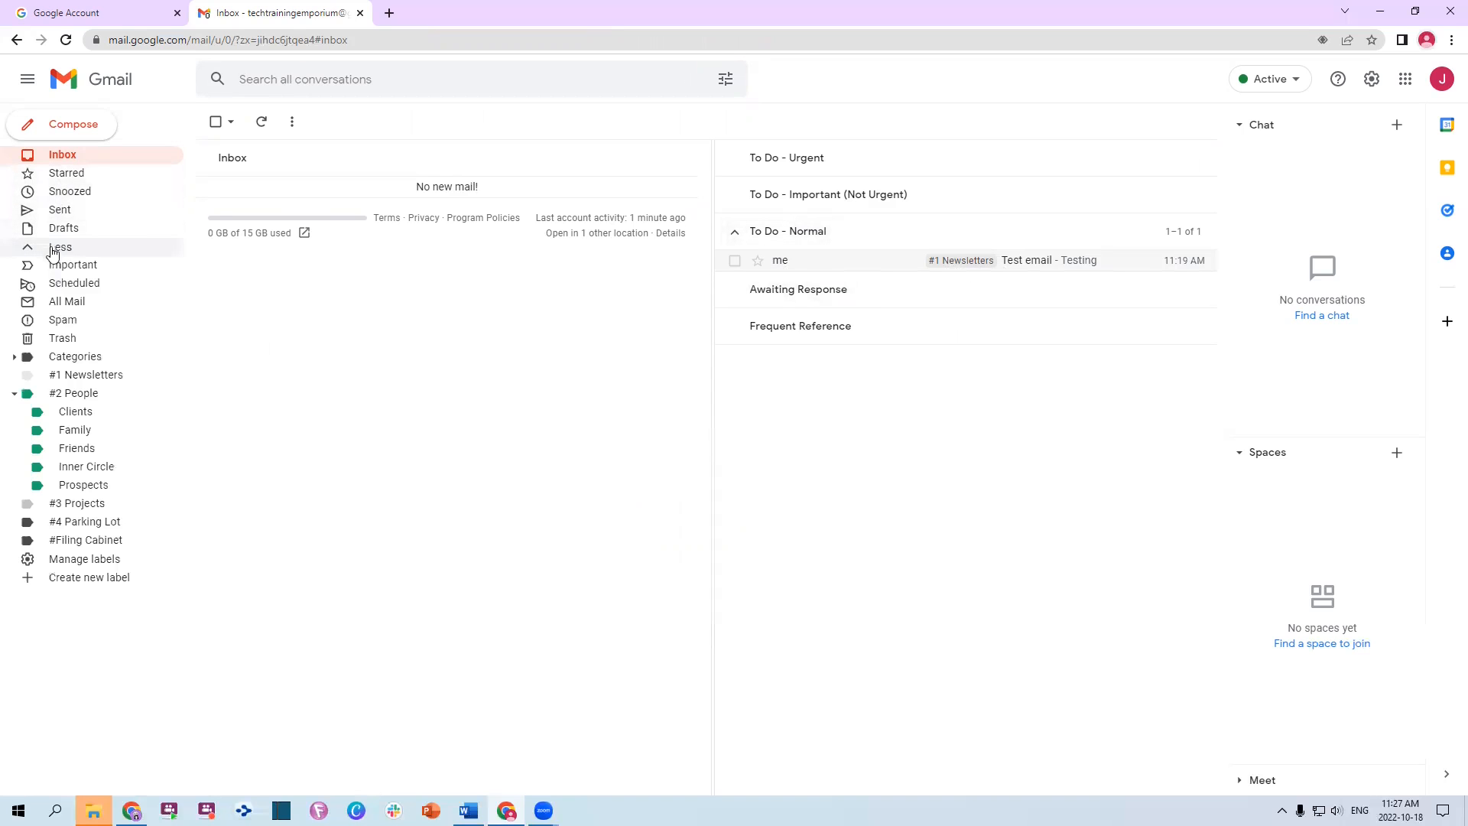
pyautogui.click(73, 378)
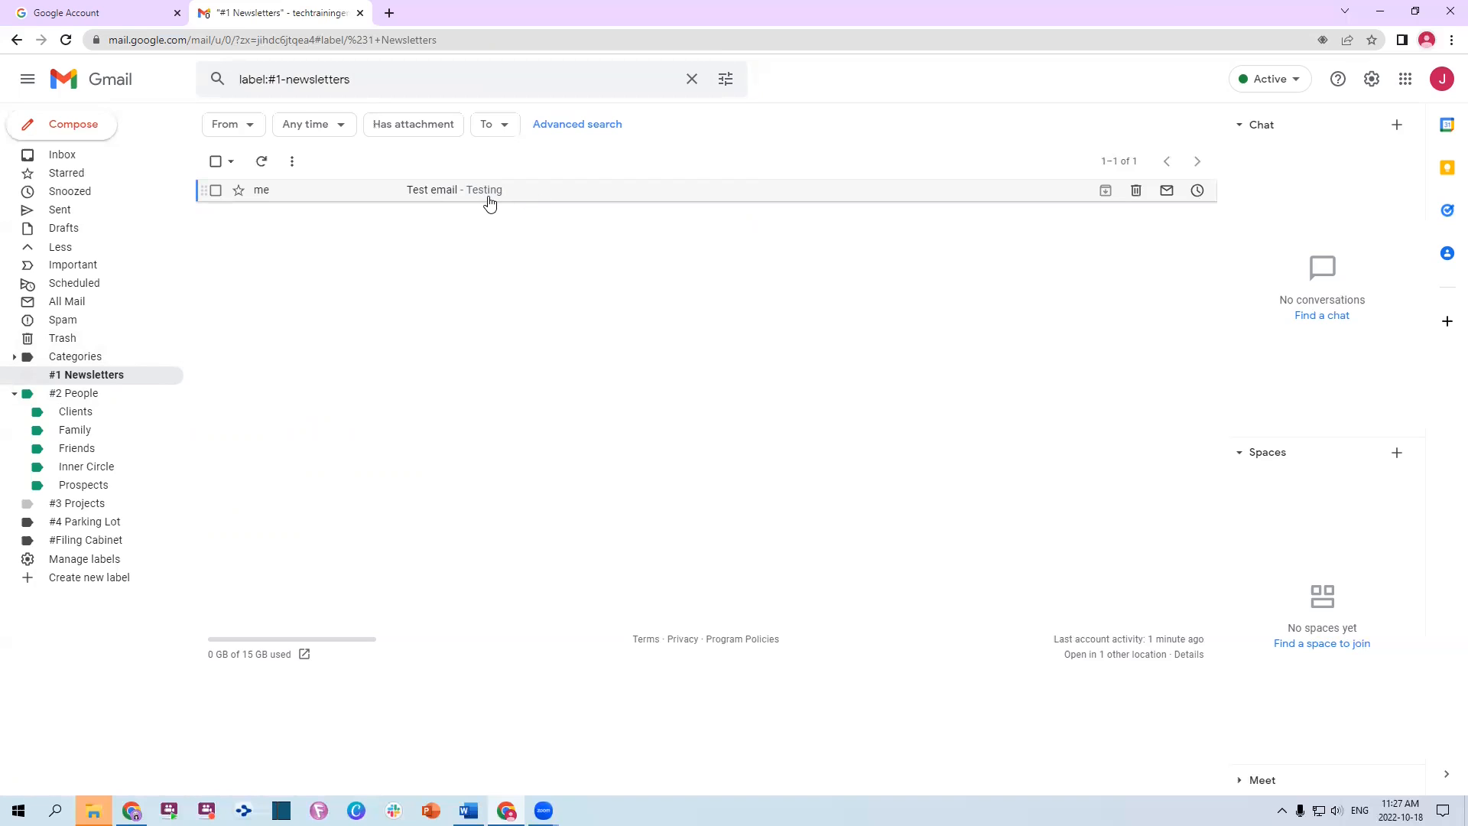
# Open the test email, start 'Filter messages like these', then clear the search and form
pyautogui.click(257, 191)
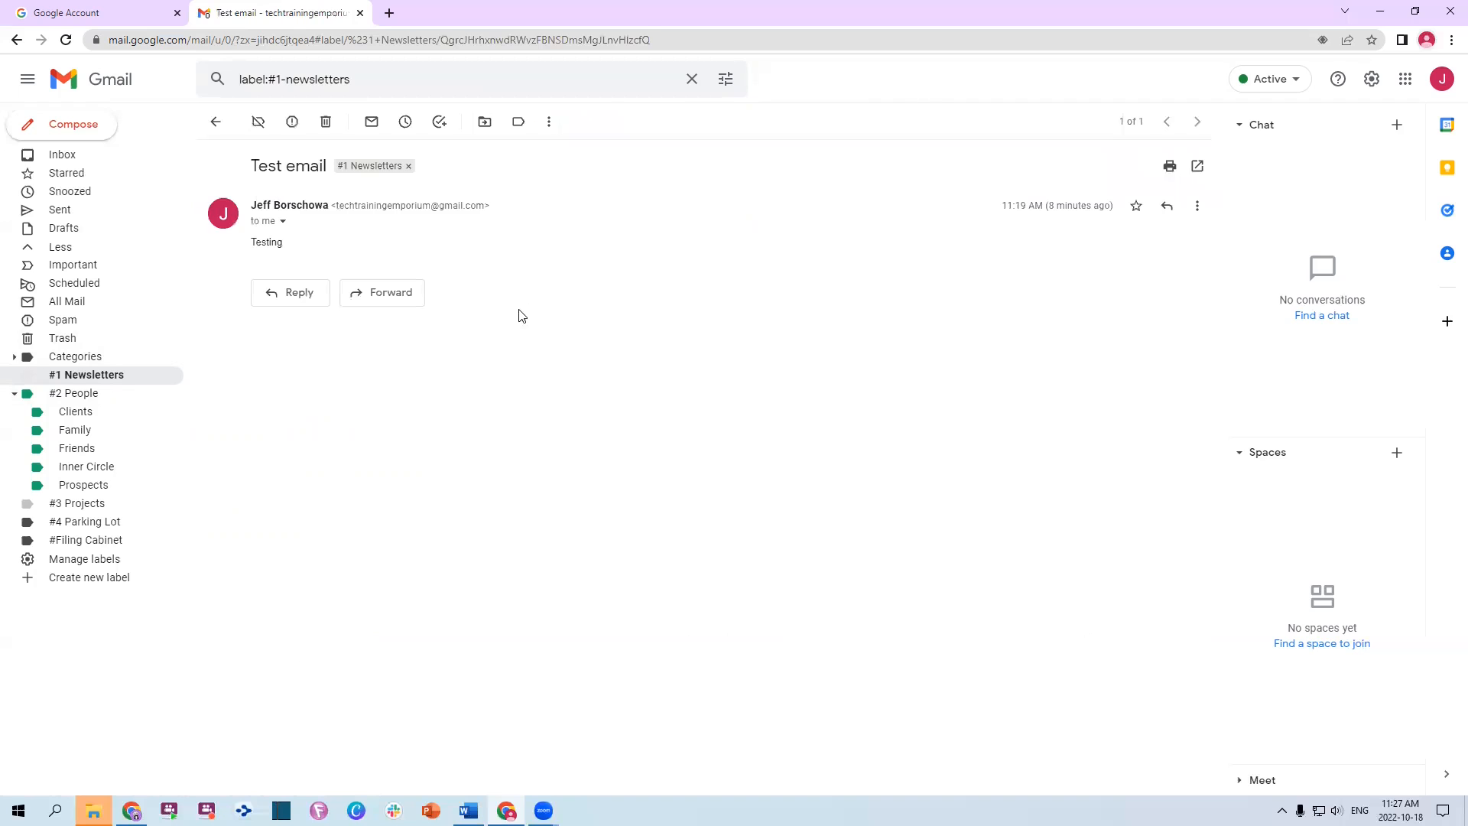
pyautogui.click(550, 123)
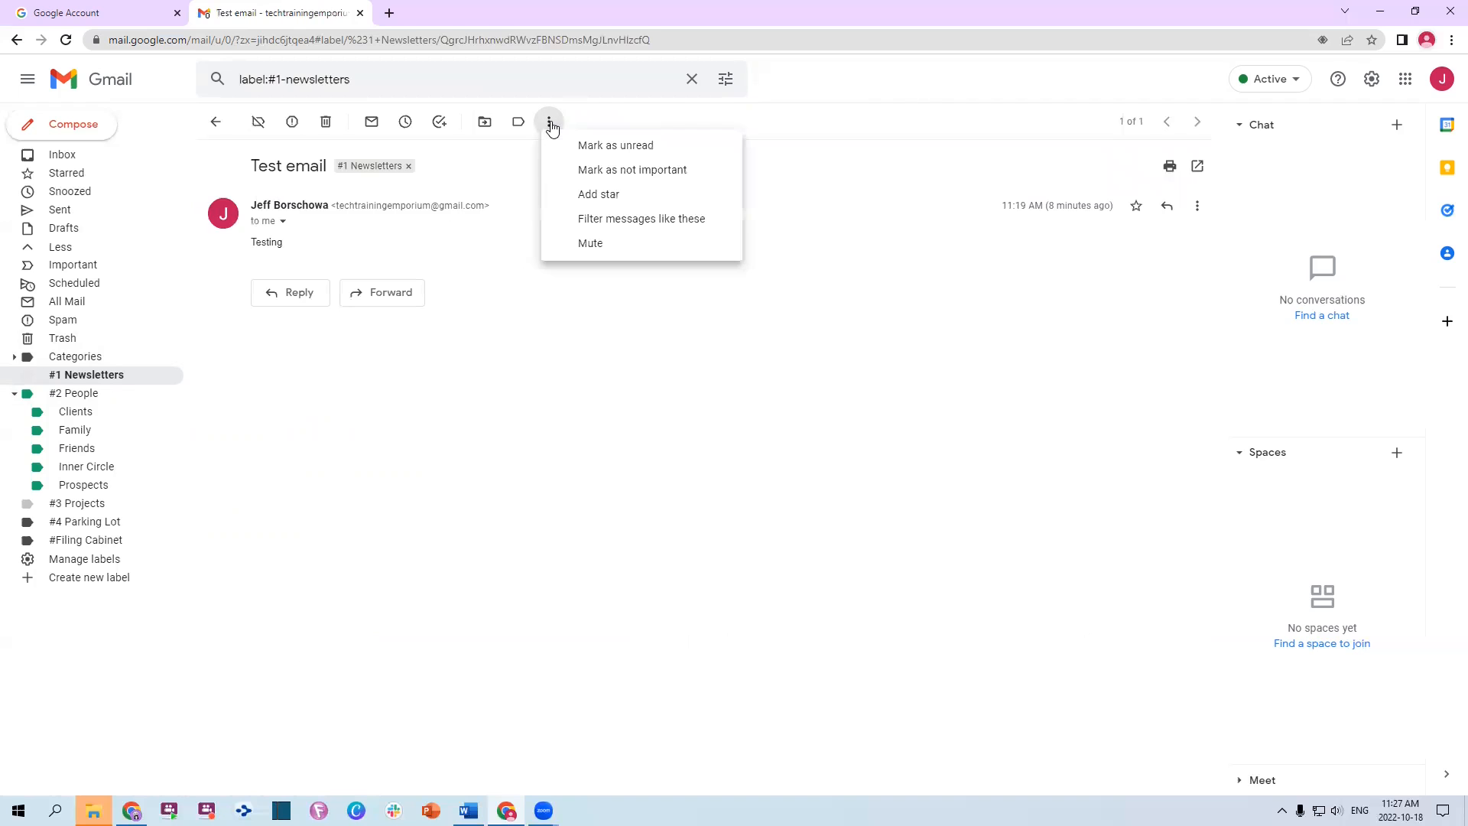
pyautogui.click(638, 219)
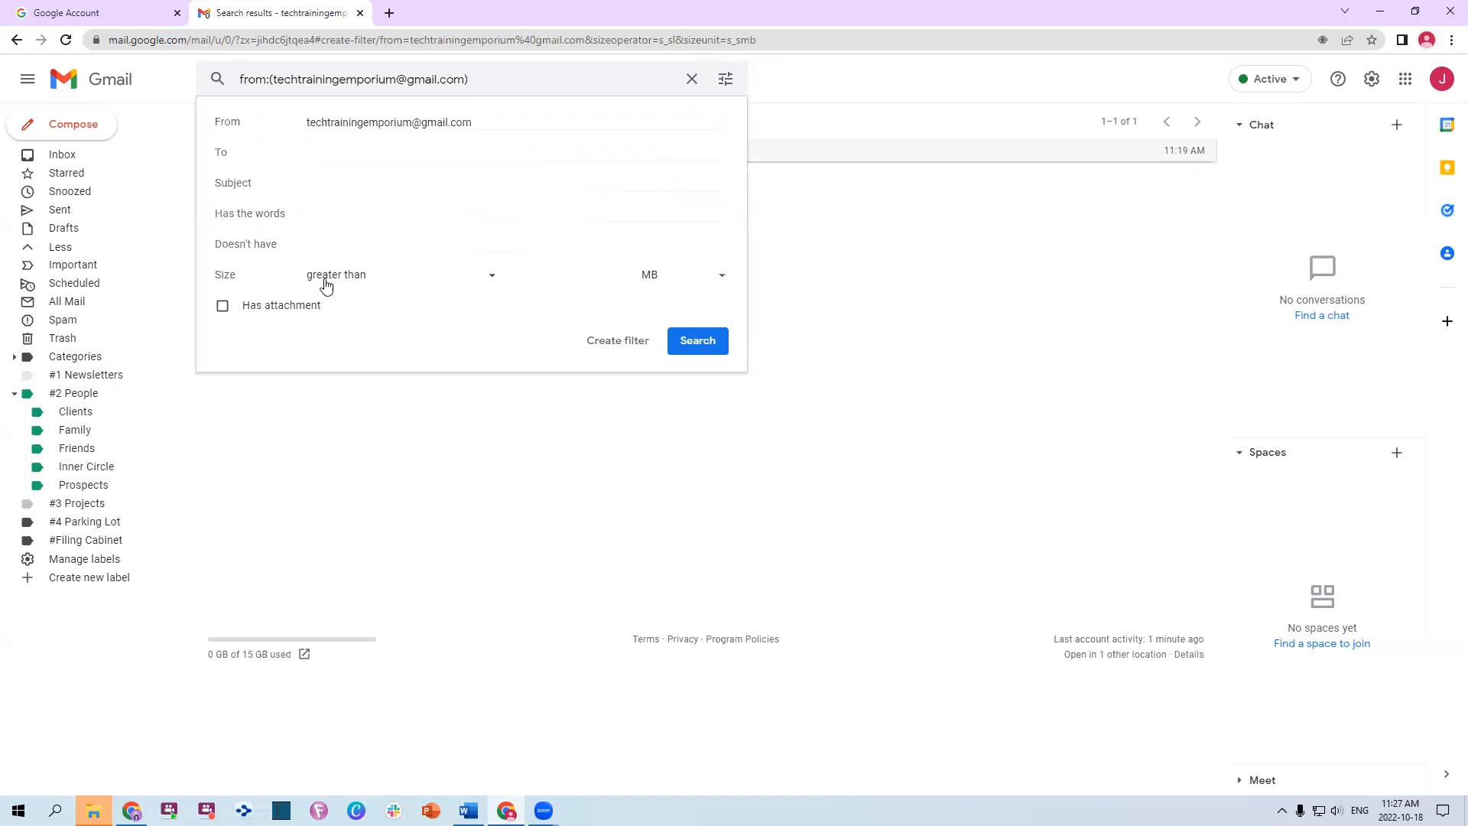
pyautogui.click(689, 79)
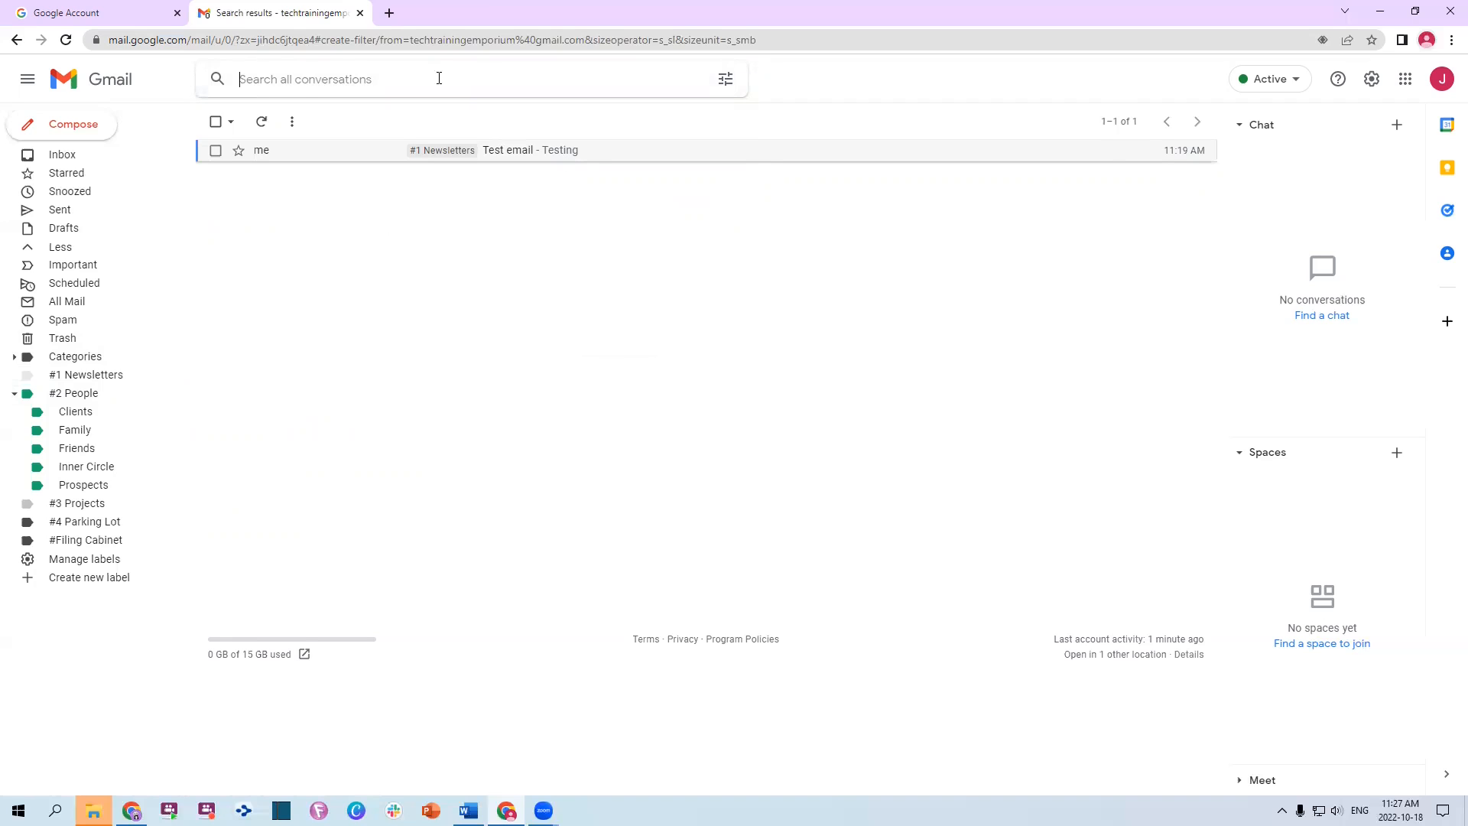
# Search all mail for 'somebody' and view the Select options on the empty results
pyautogui.click(308, 78)
pyautogui.write('somebody')
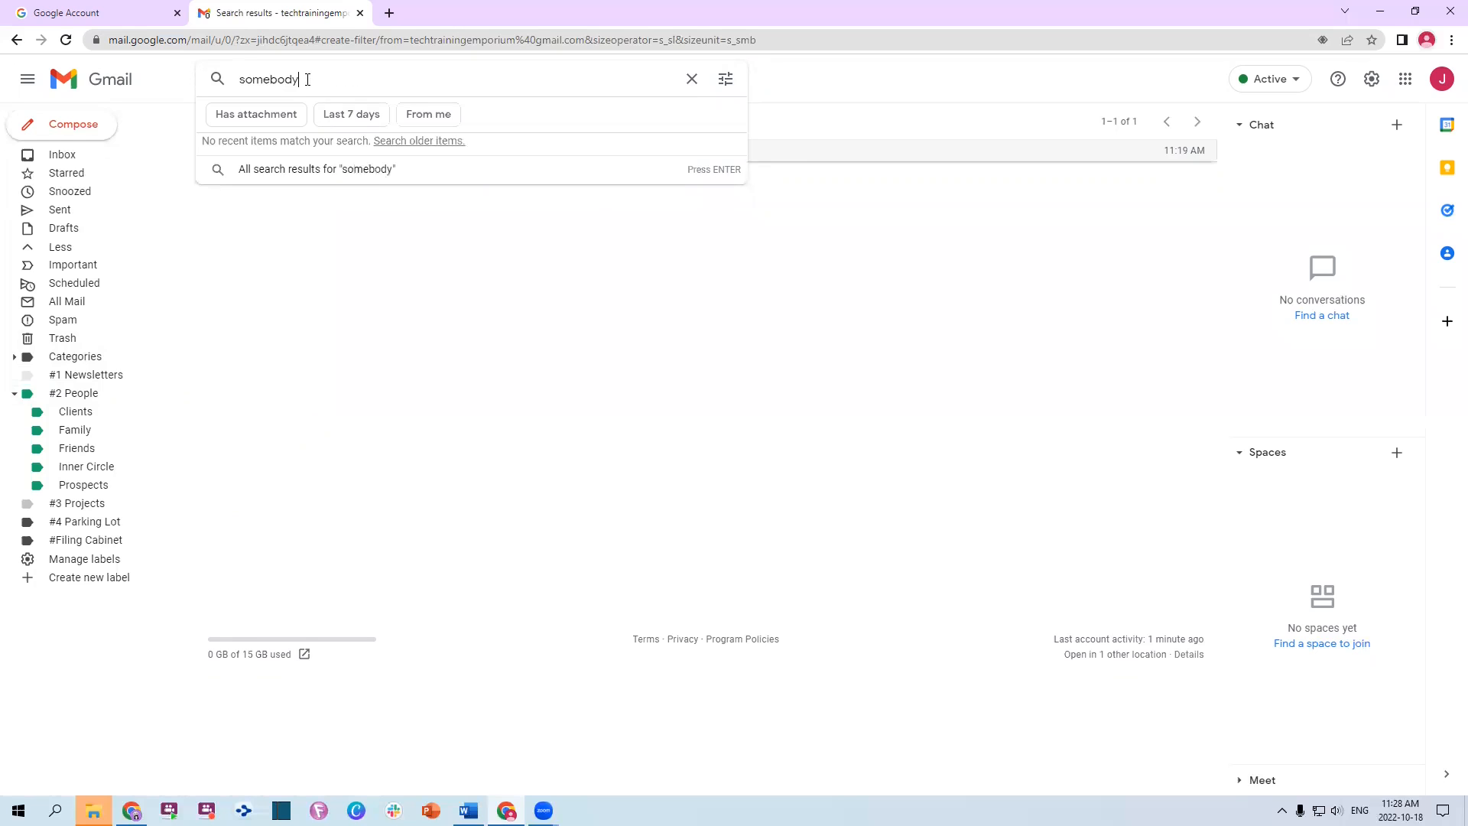
pyautogui.press('Return')
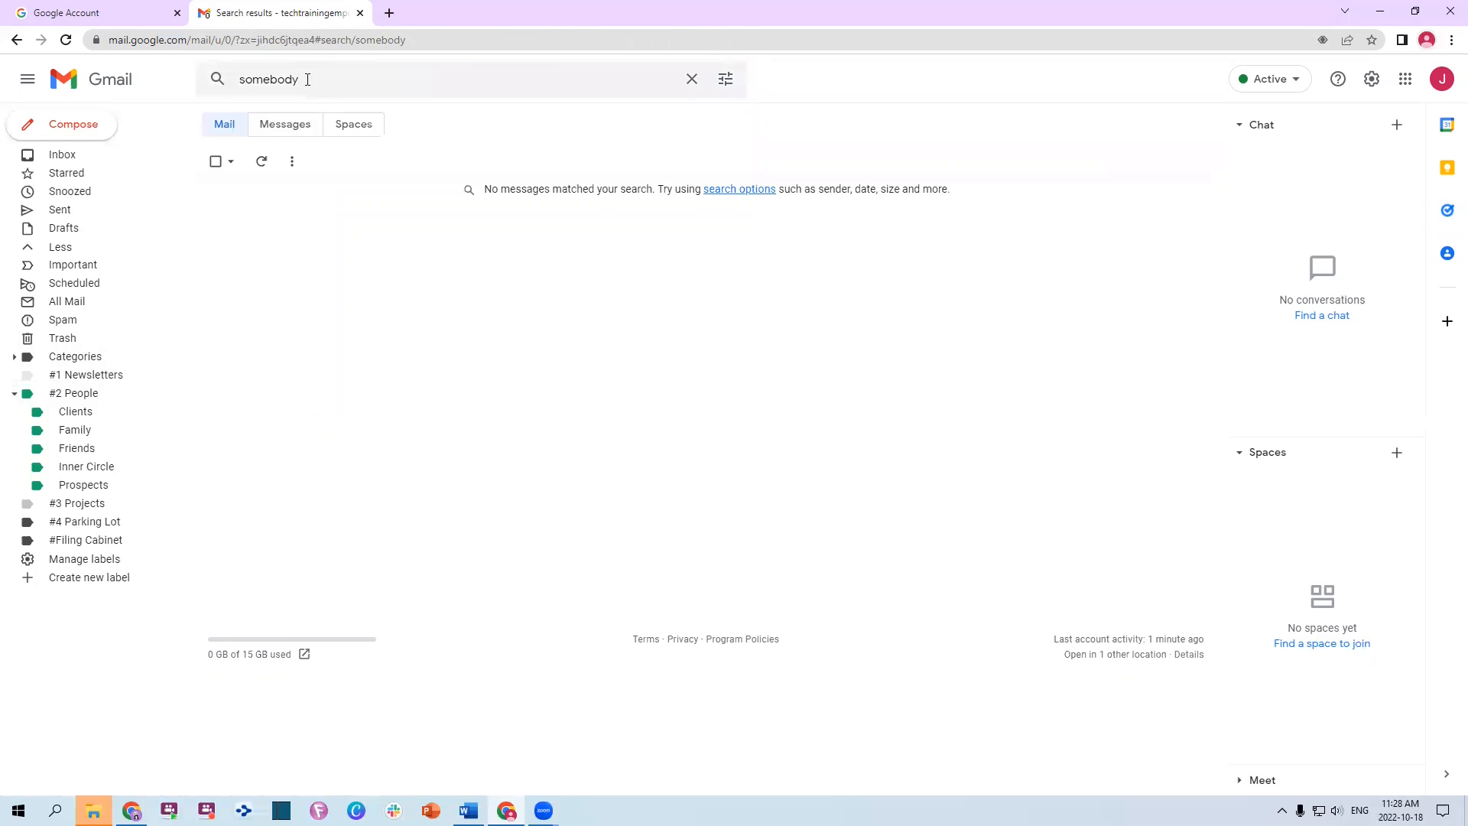
pyautogui.click(230, 163)
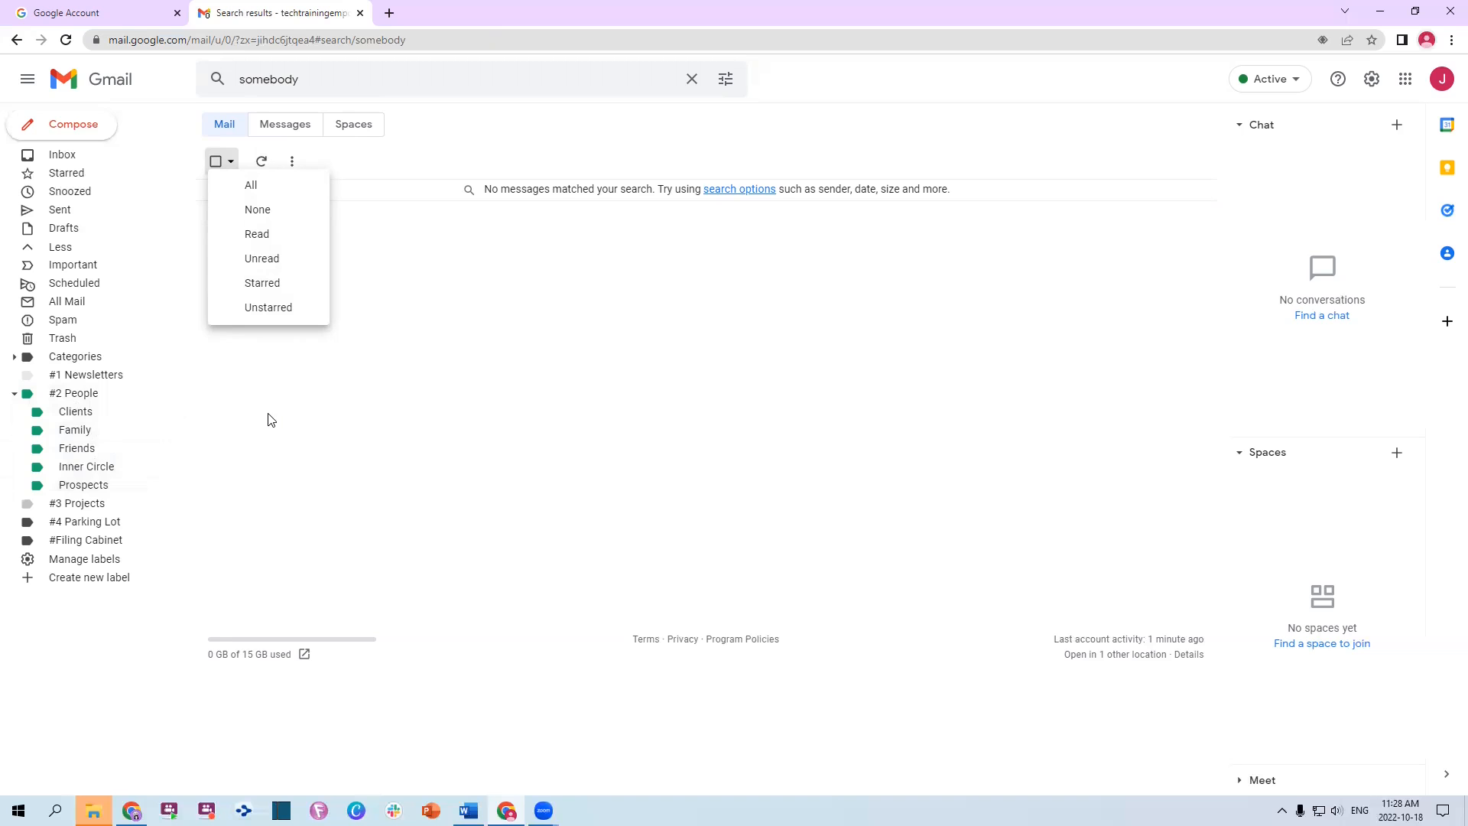
# In Word, Format Paint the Step 3 heading style onto the empty line above Step 4, then return to Gmail
pyautogui.hotkey('alt', 'Tab')
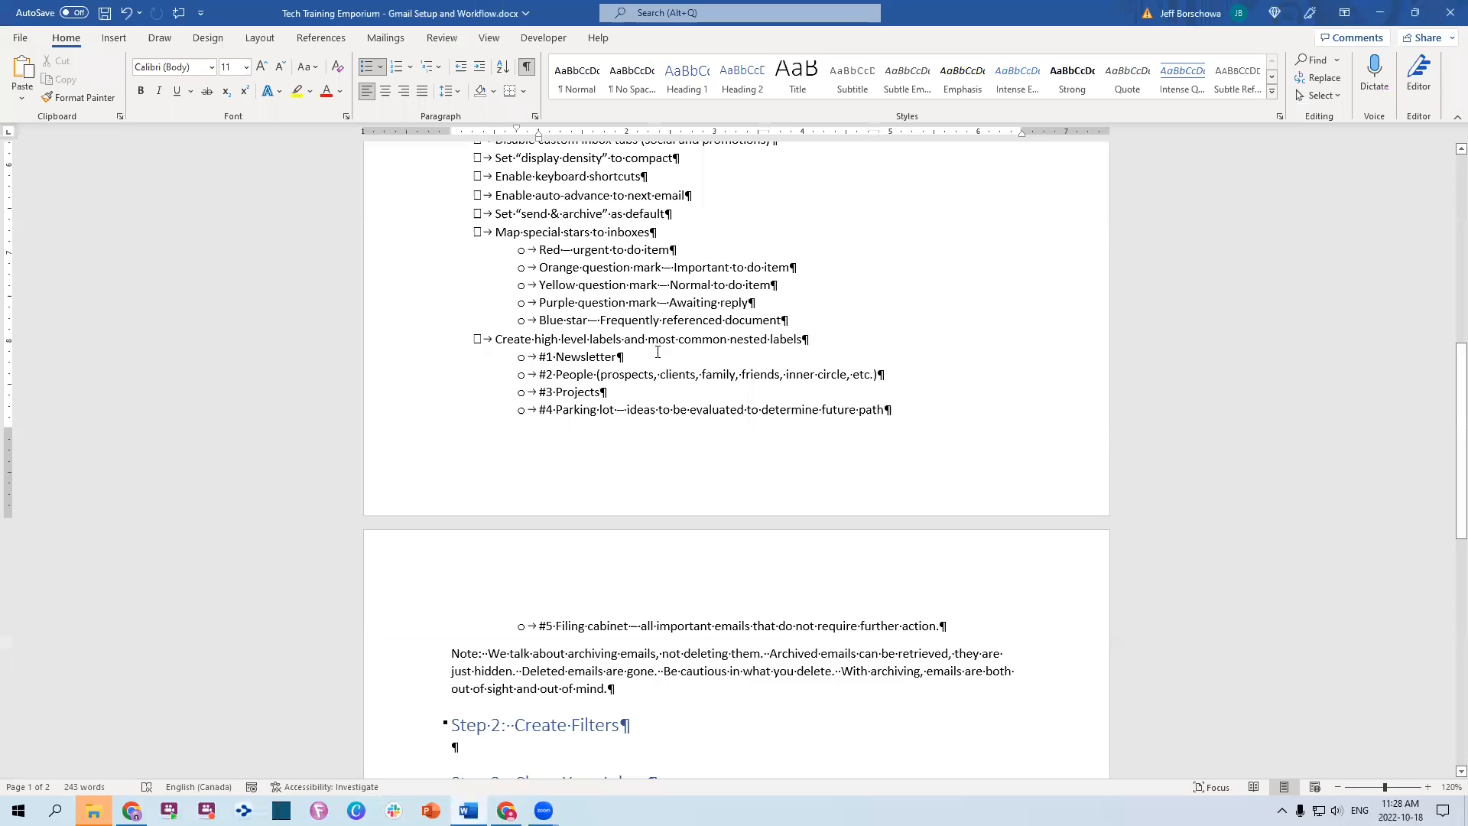
pyautogui.scroll(-4, 668, 355)
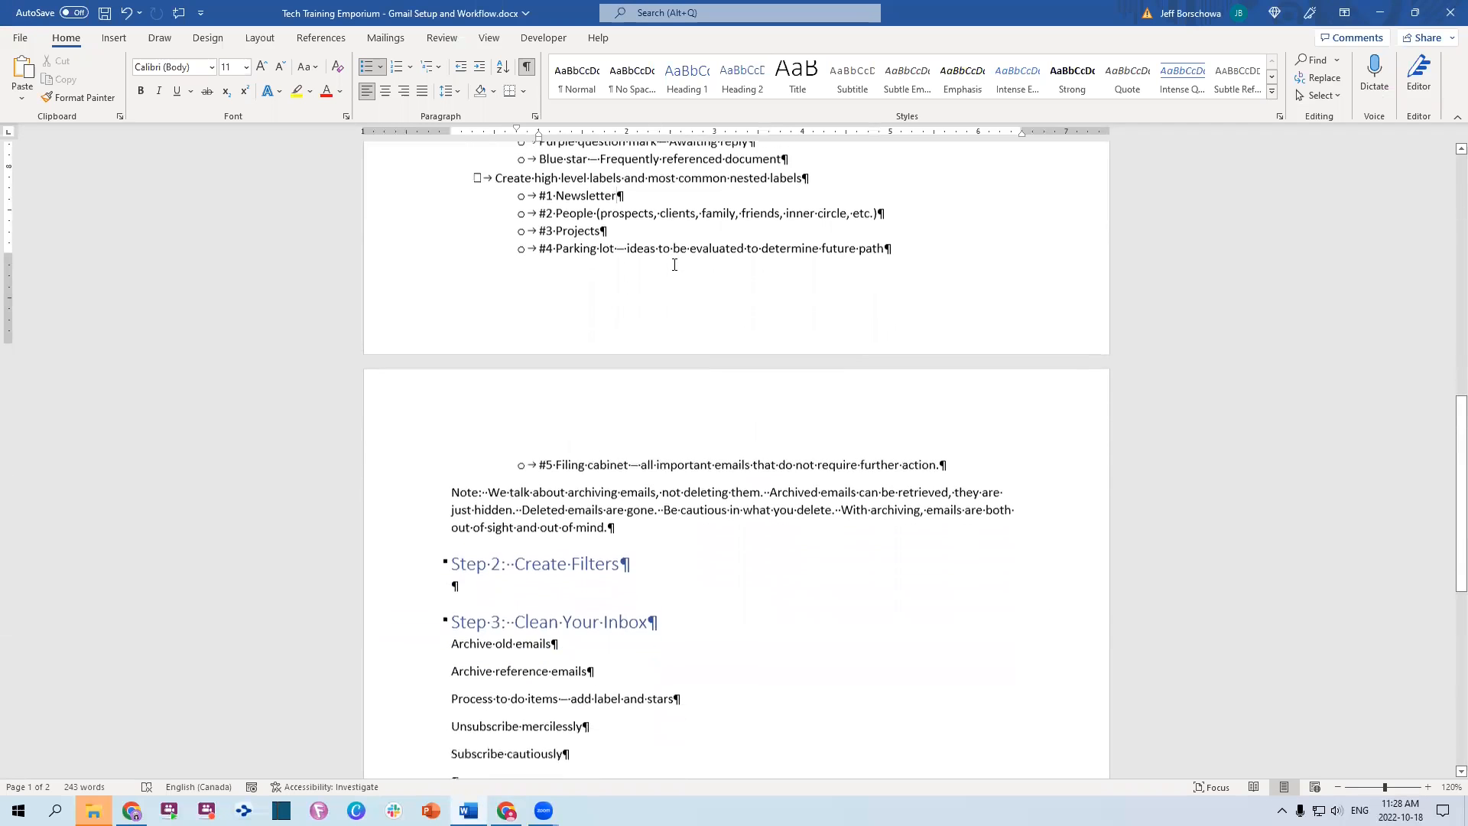
pyautogui.scroll(-2, 670, 279)
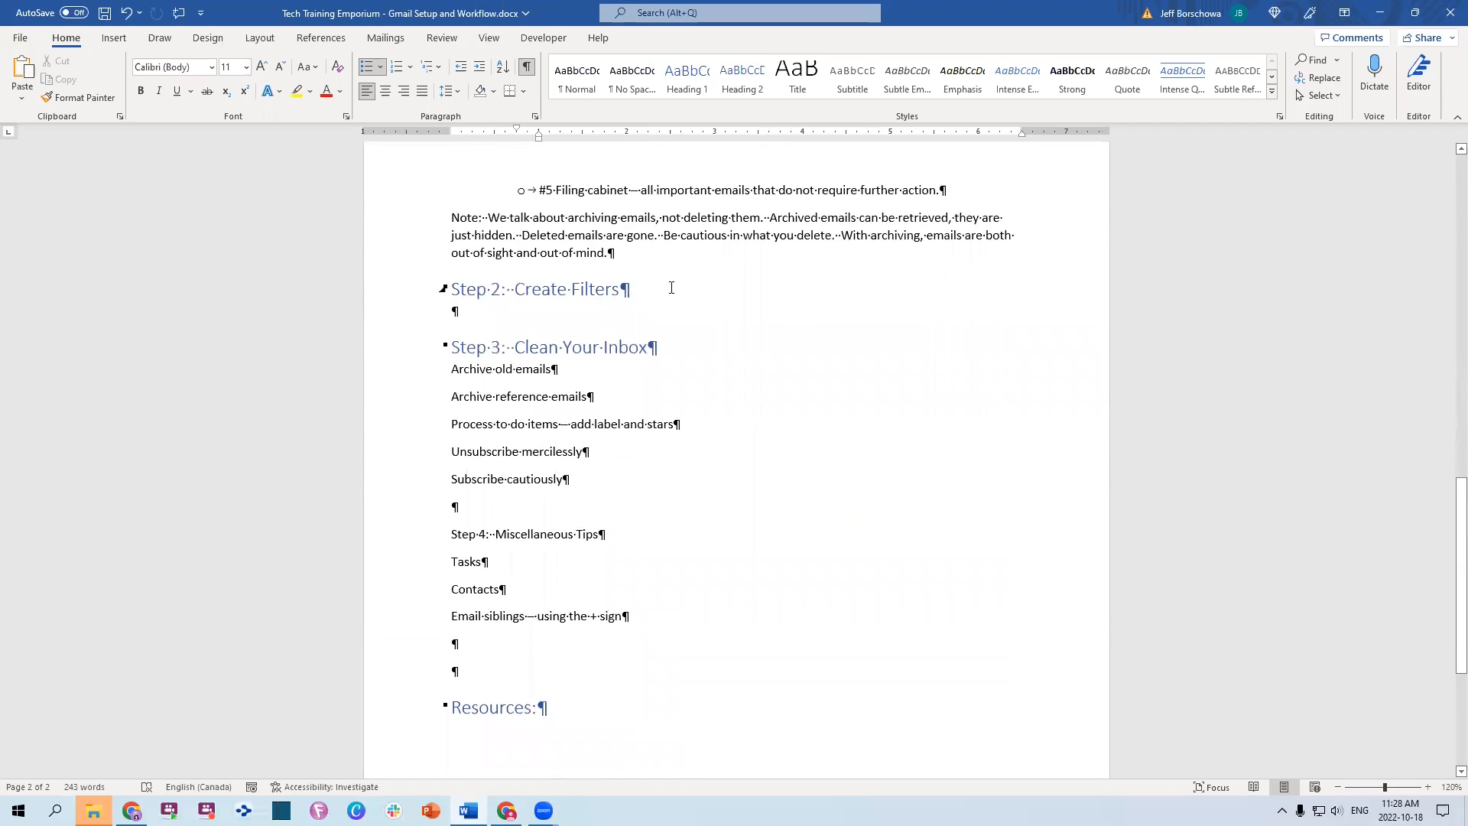
pyautogui.click(480, 314)
pyautogui.scroll(-1, 852, 376)
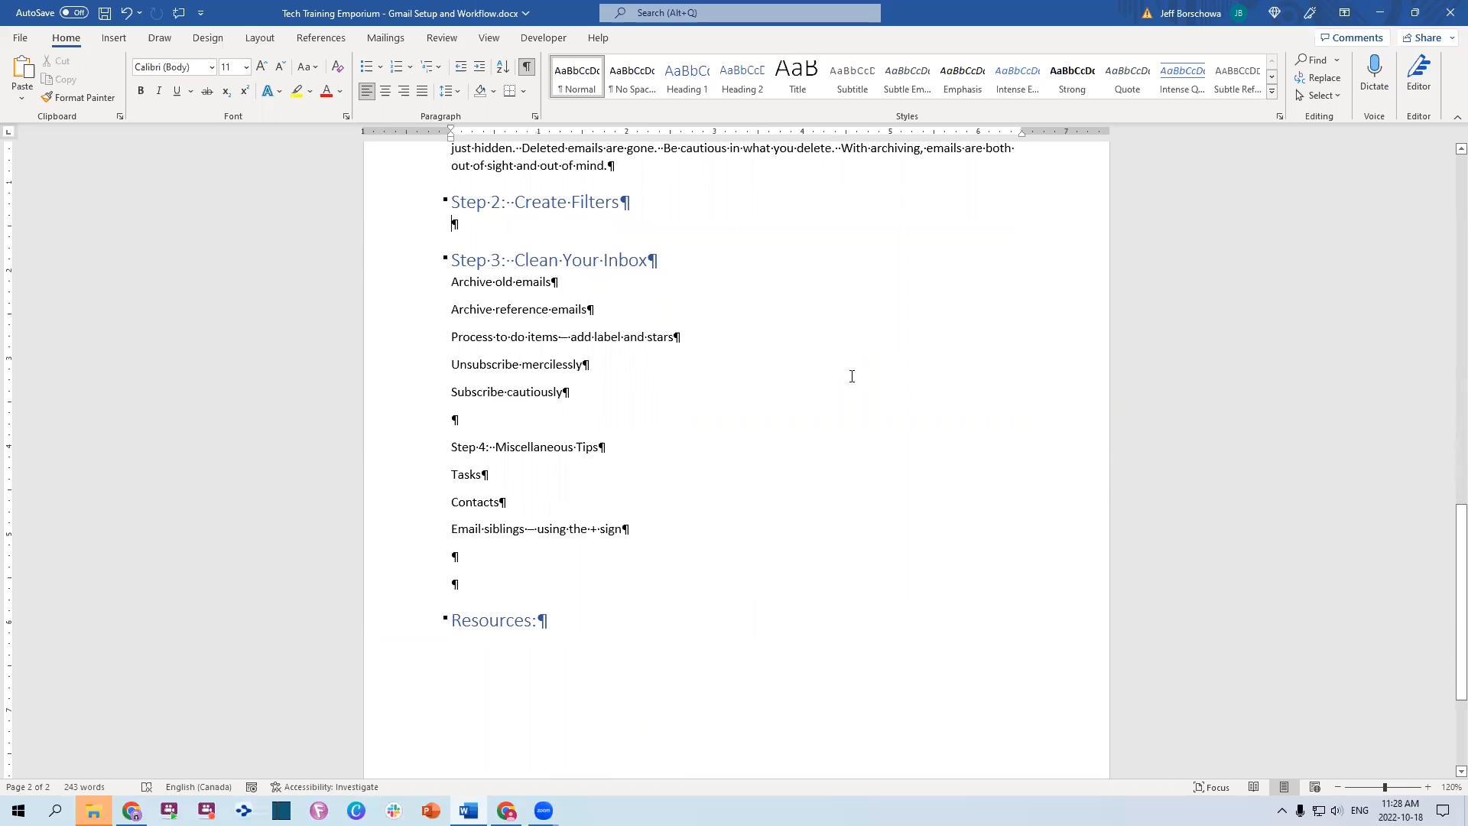
pyautogui.click(389, 260)
pyautogui.click(79, 97)
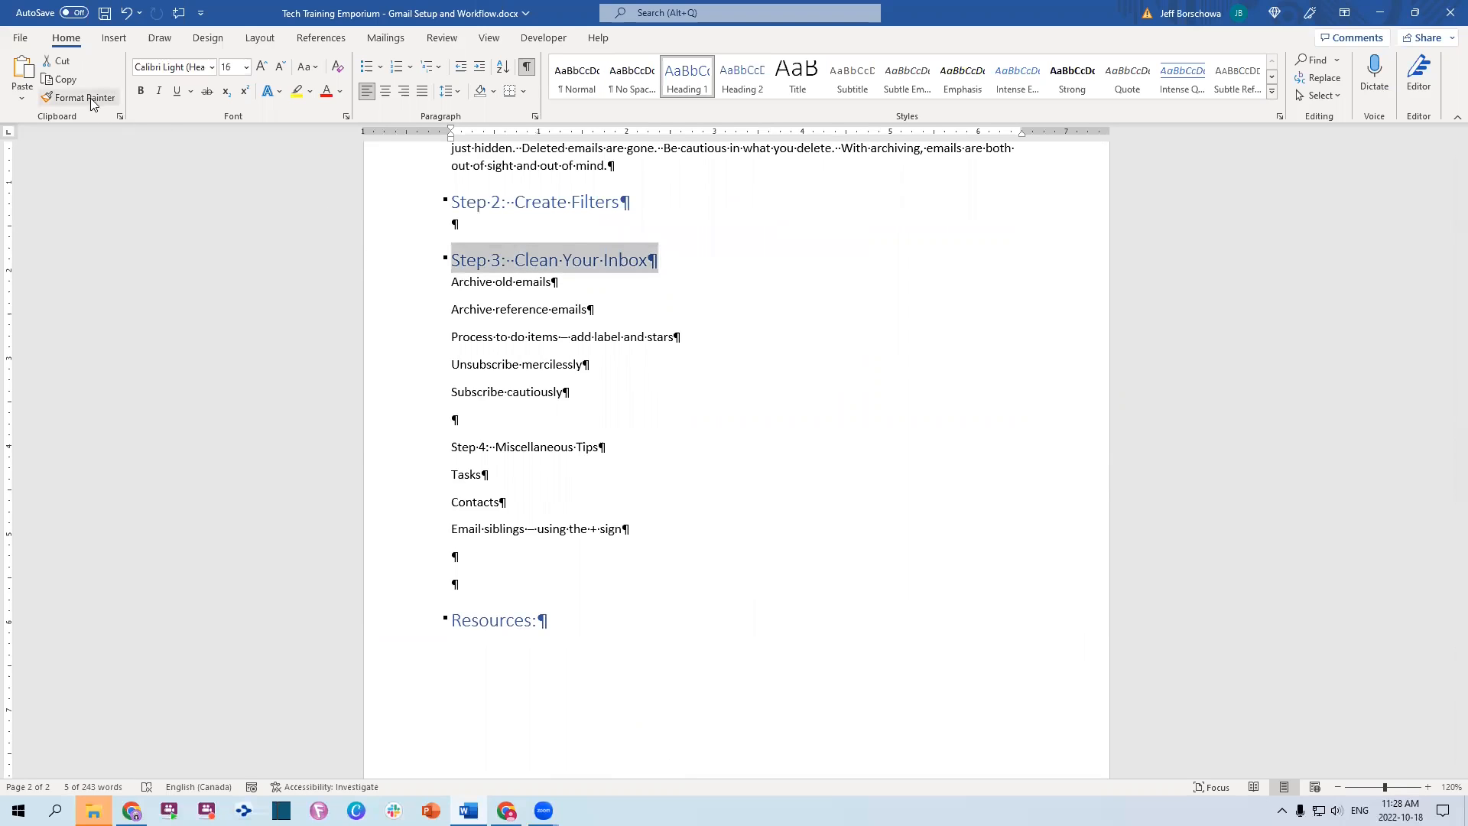
pyautogui.click(417, 447)
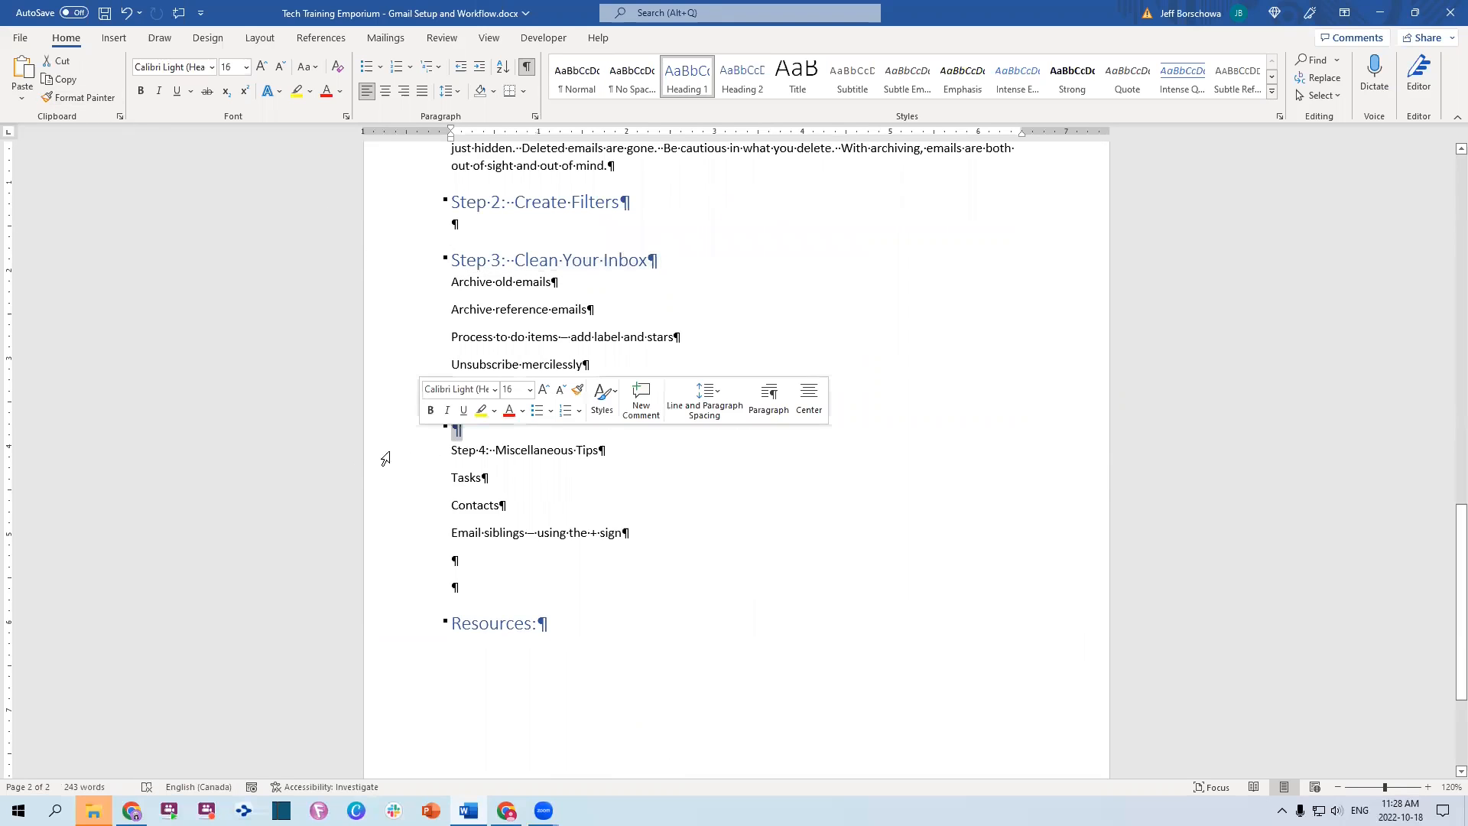
pyautogui.click(480, 430)
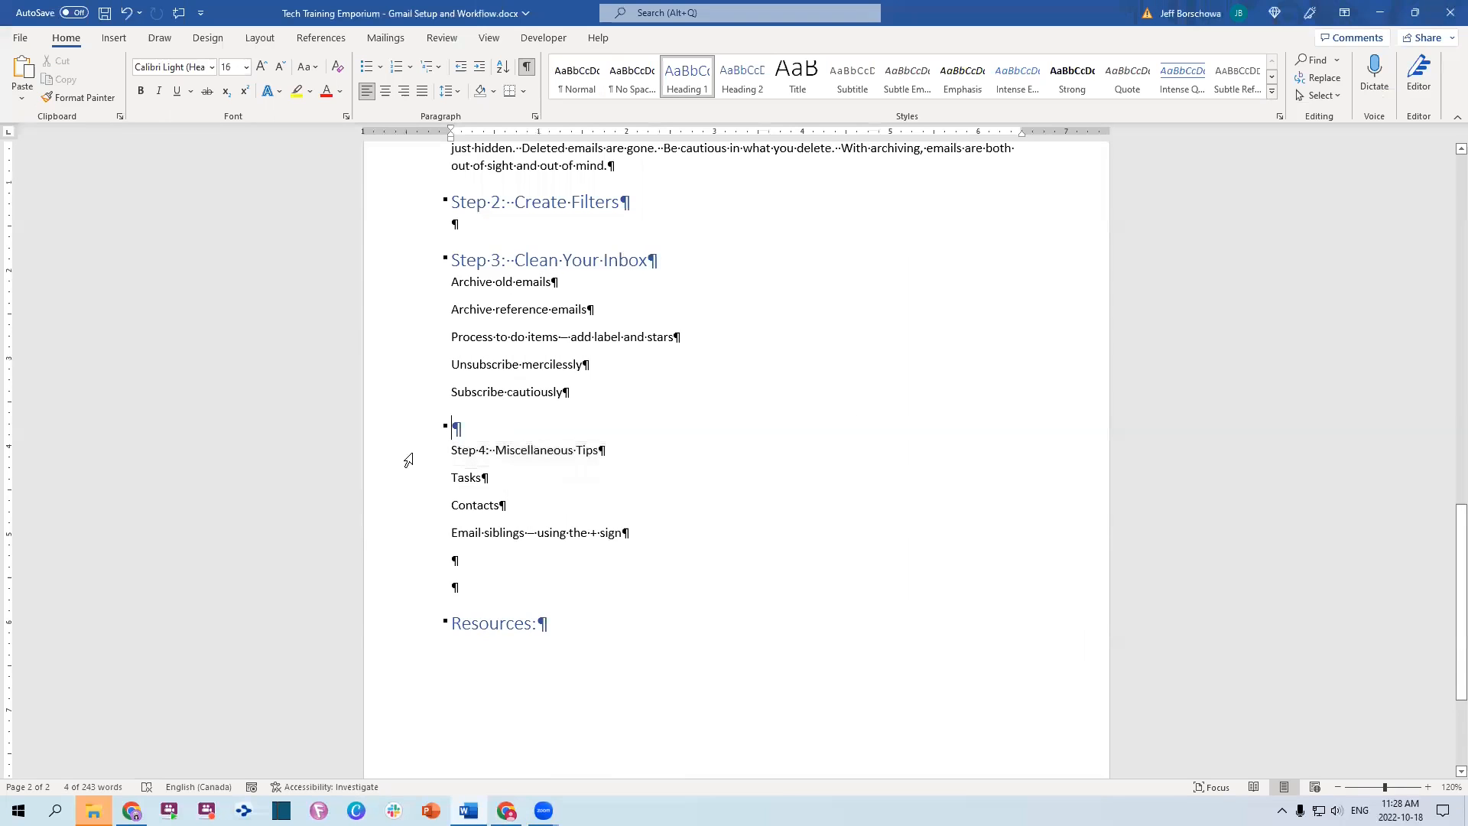
pyautogui.click(400, 432)
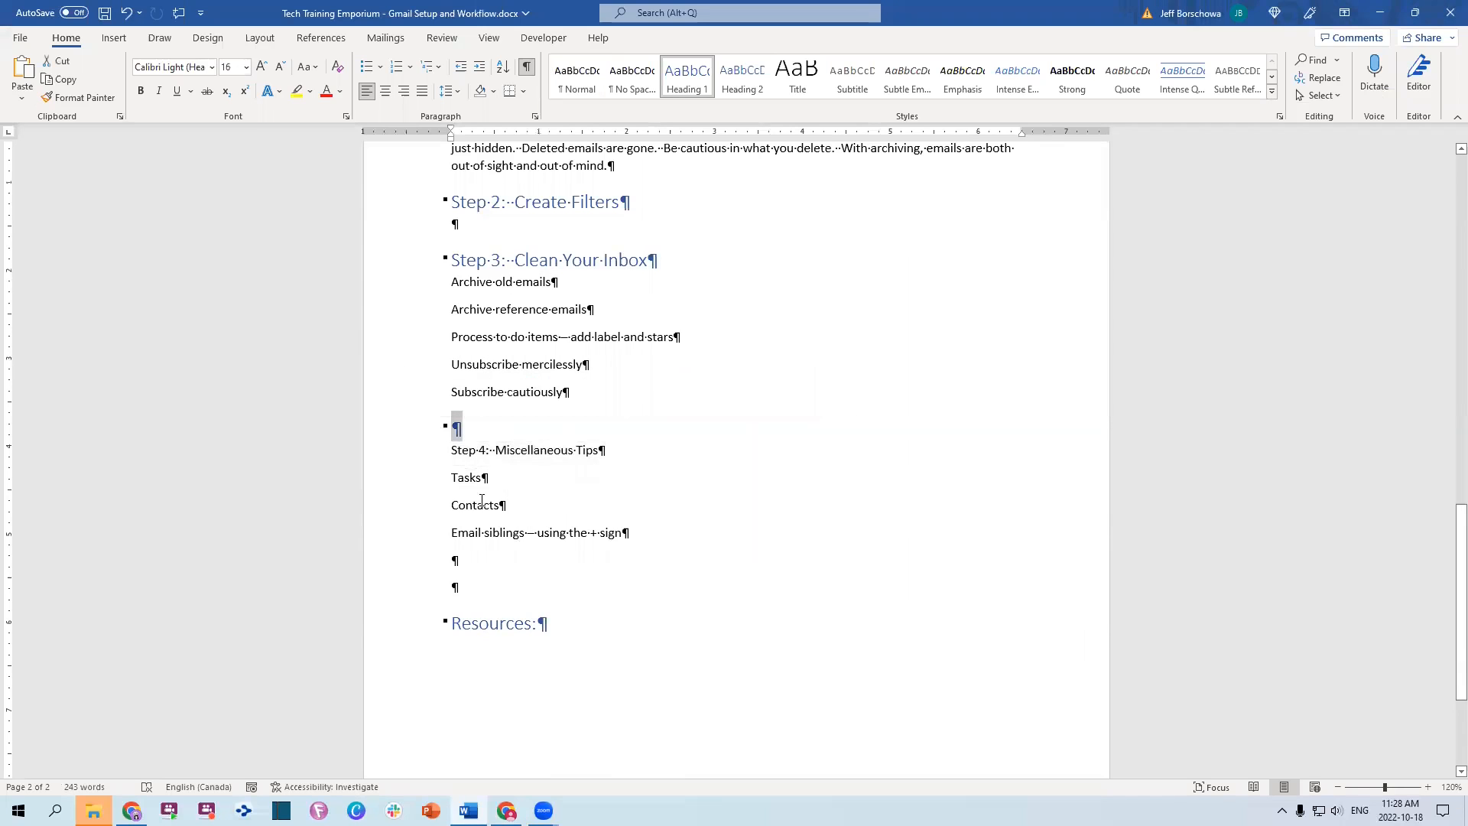
pyautogui.click(448, 533)
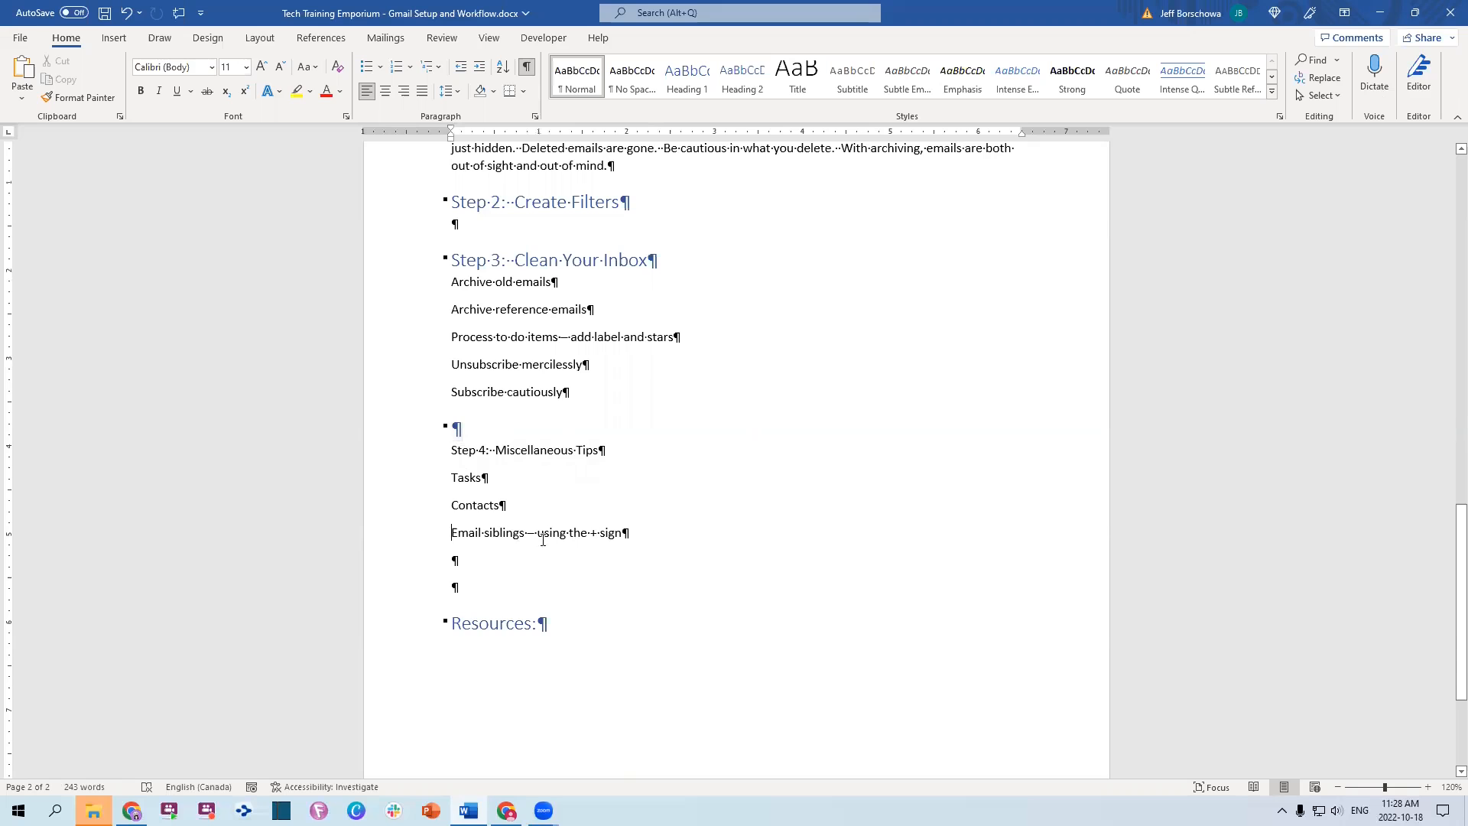
pyautogui.hotkey('alt', 'Tab')
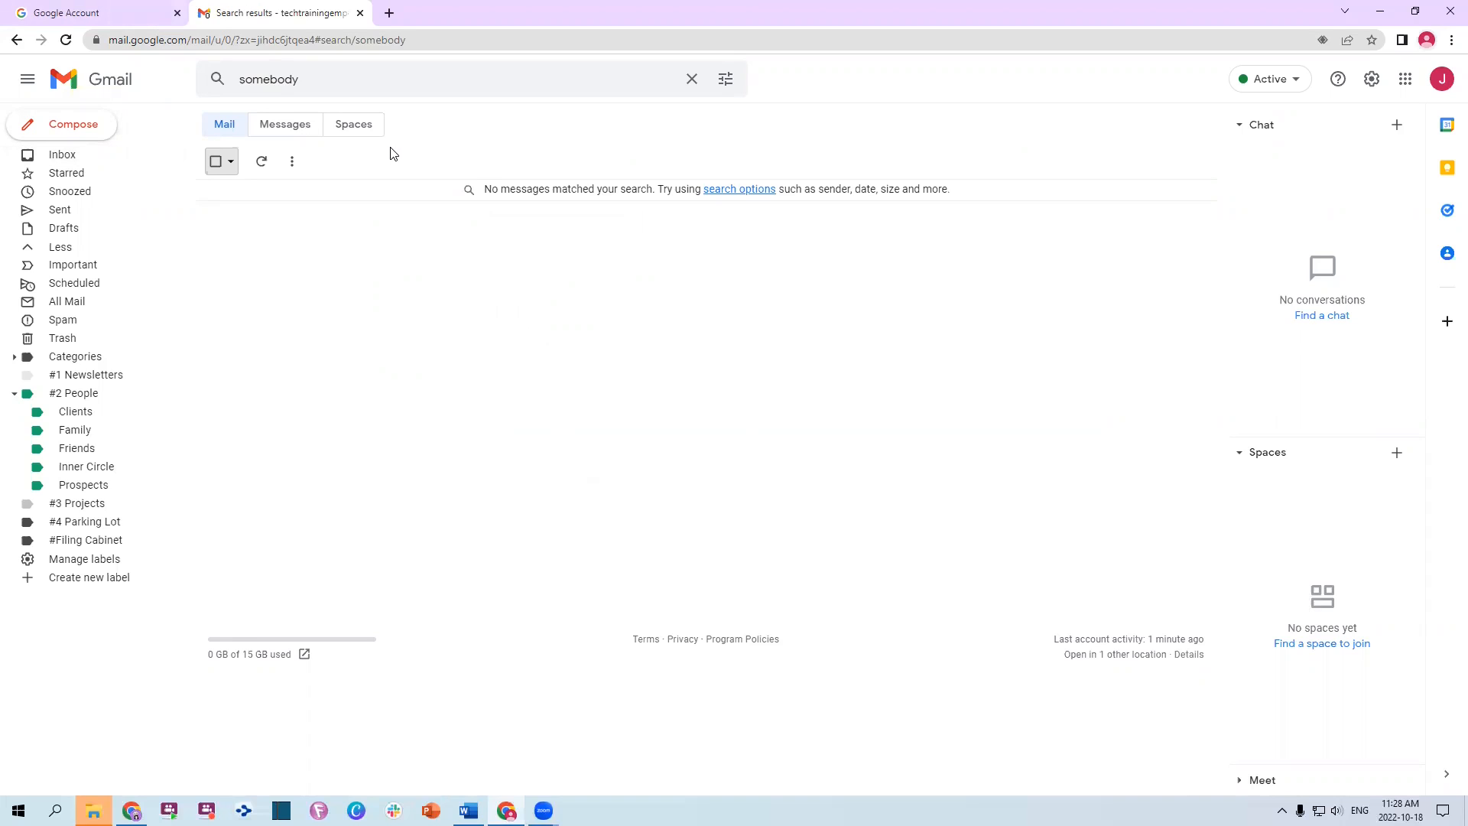
# Replace the search query with the account's e-mail address tagged '+#1newsletters' before the @
pyautogui.moveTo(321, 77); pyautogui.dragTo(164, 82)
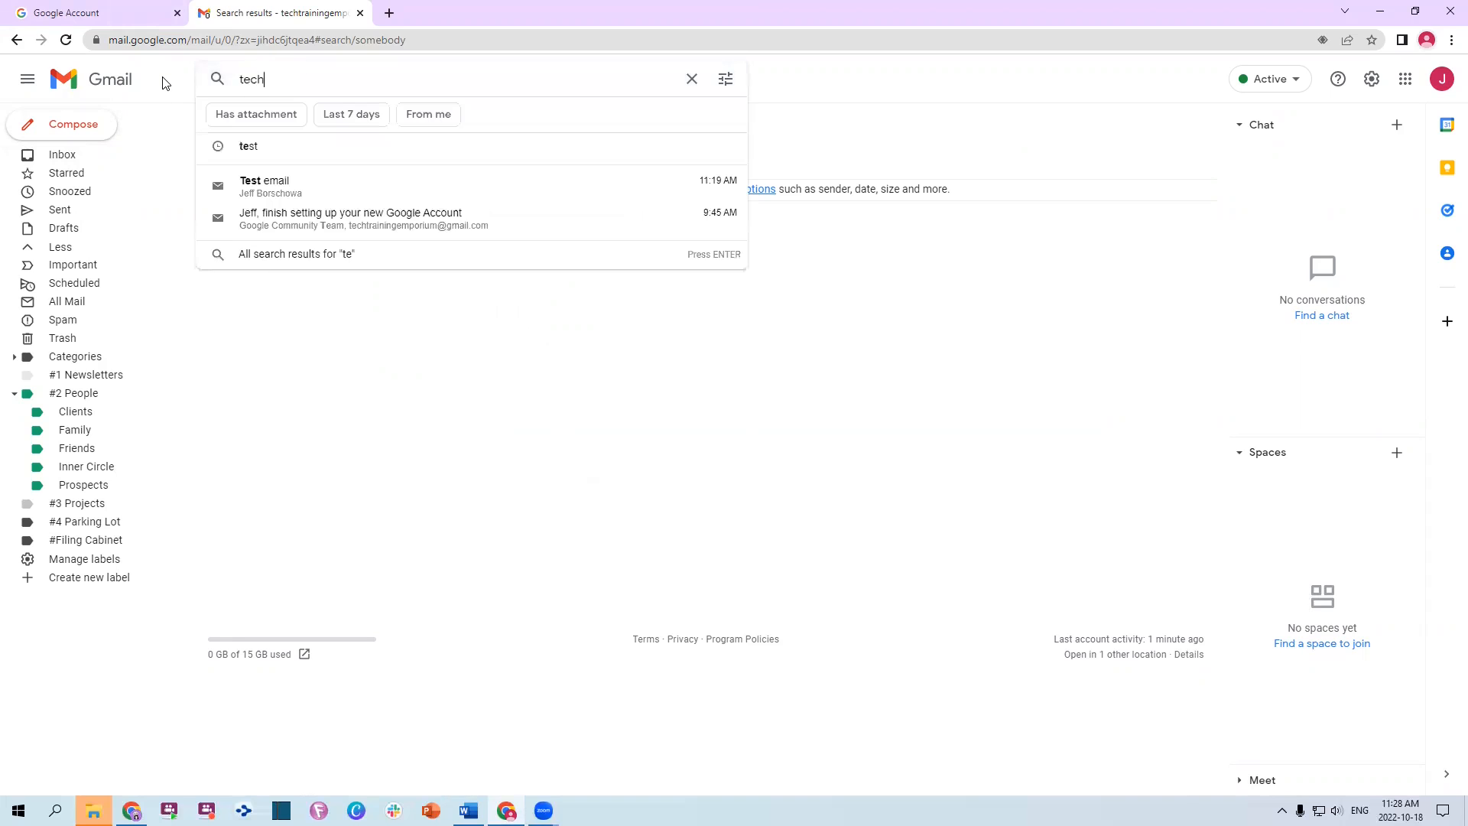
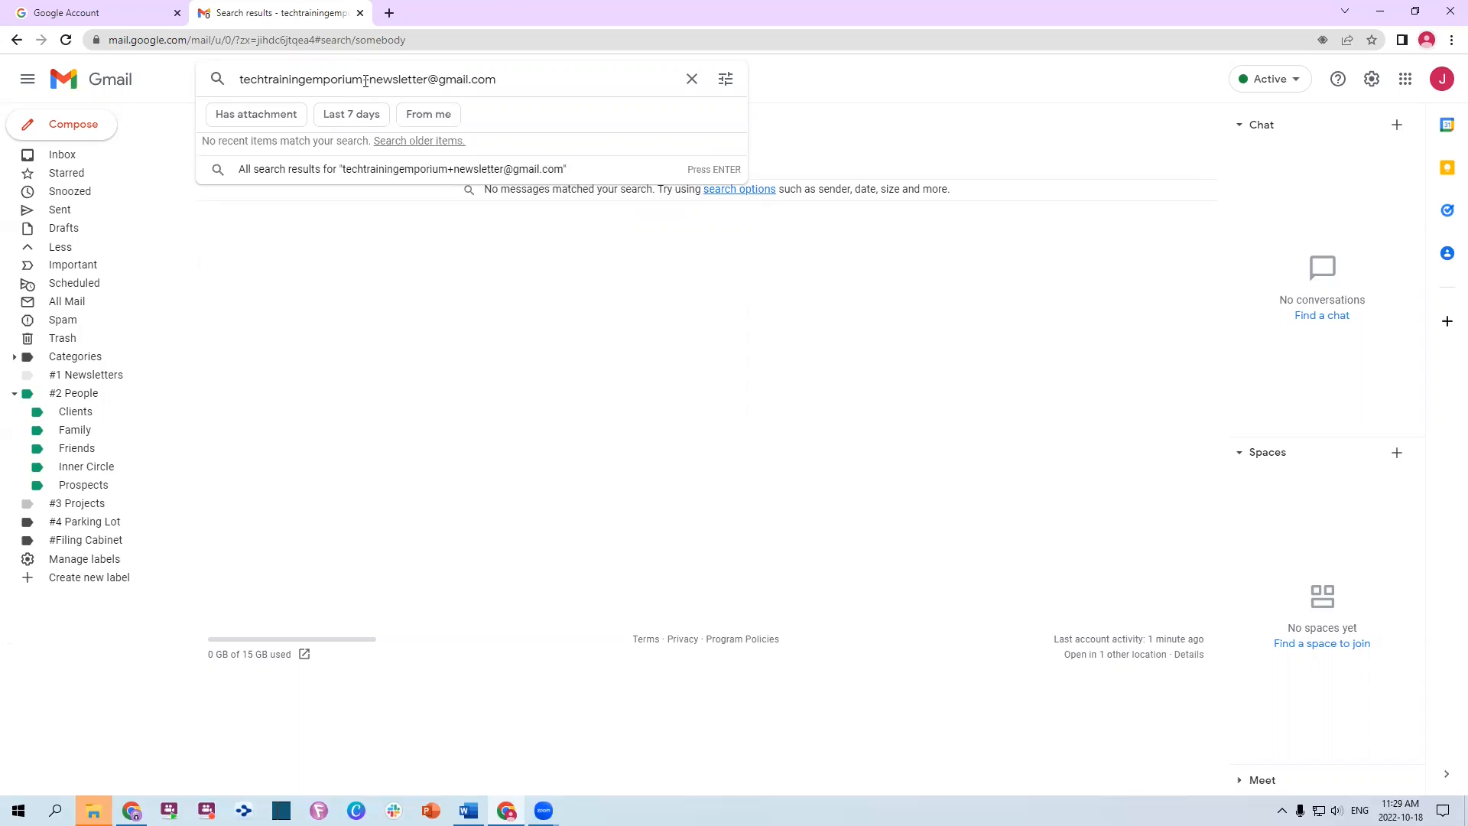
pyautogui.click(370, 80)
pyautogui.write('#1')
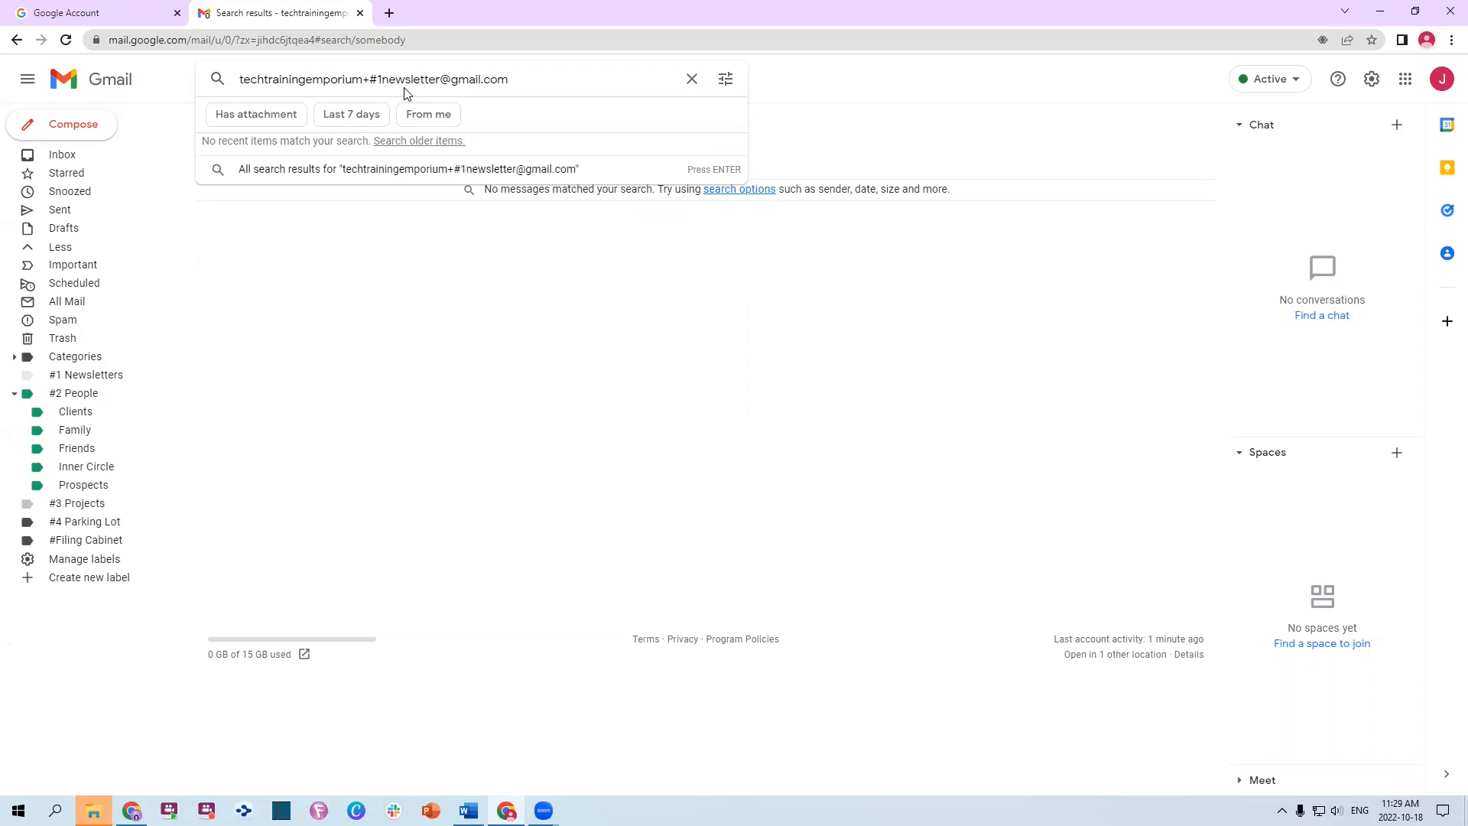
pyautogui.press('BackSpace')
pyautogui.press('BackSpace')
pyautogui.write('1news')
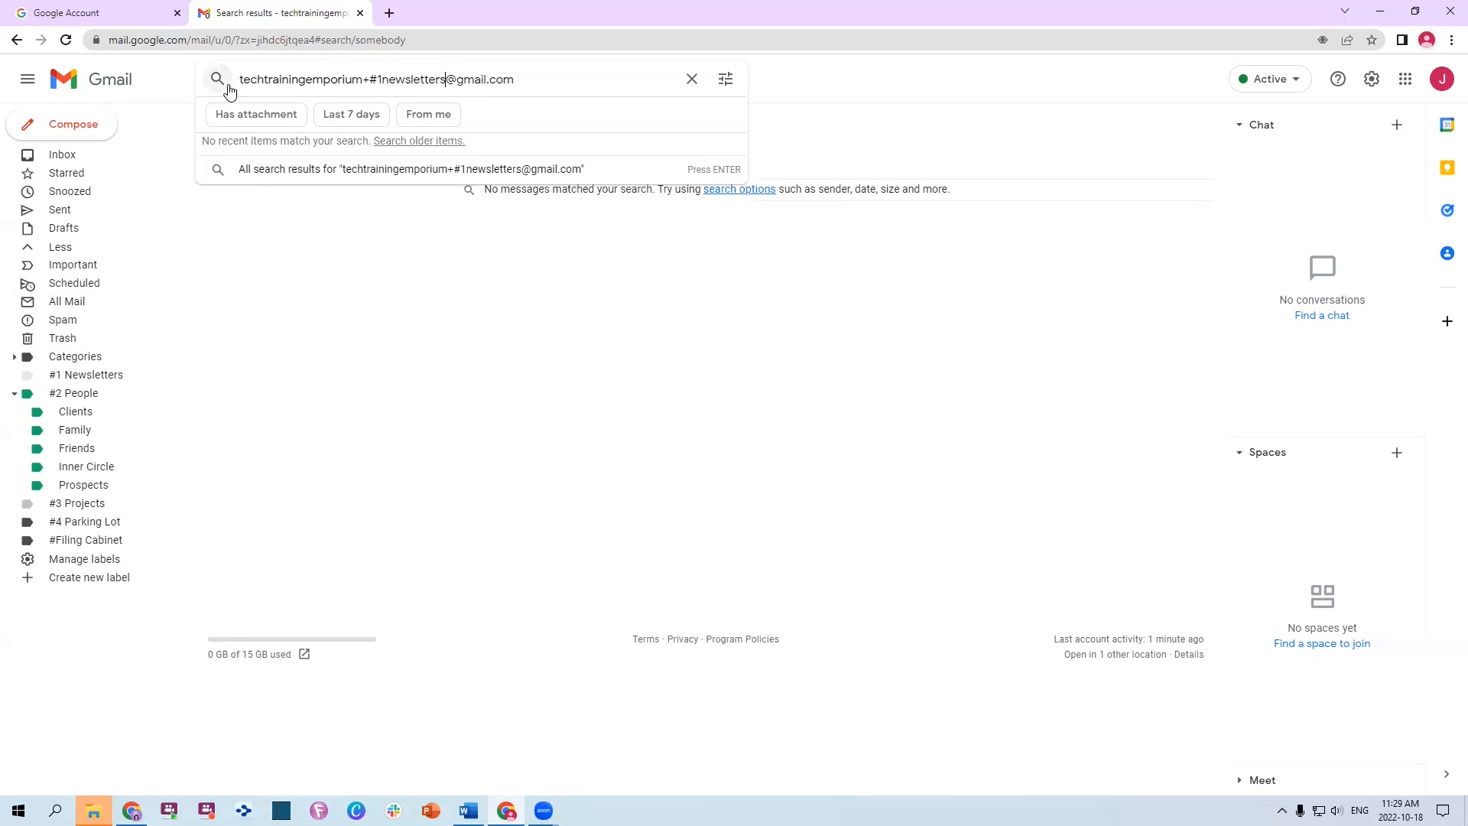
# Swap the '#1newsletters' tag in the searched address for 'family'
pyautogui.moveTo(240, 80); pyautogui.dragTo(572, 81)
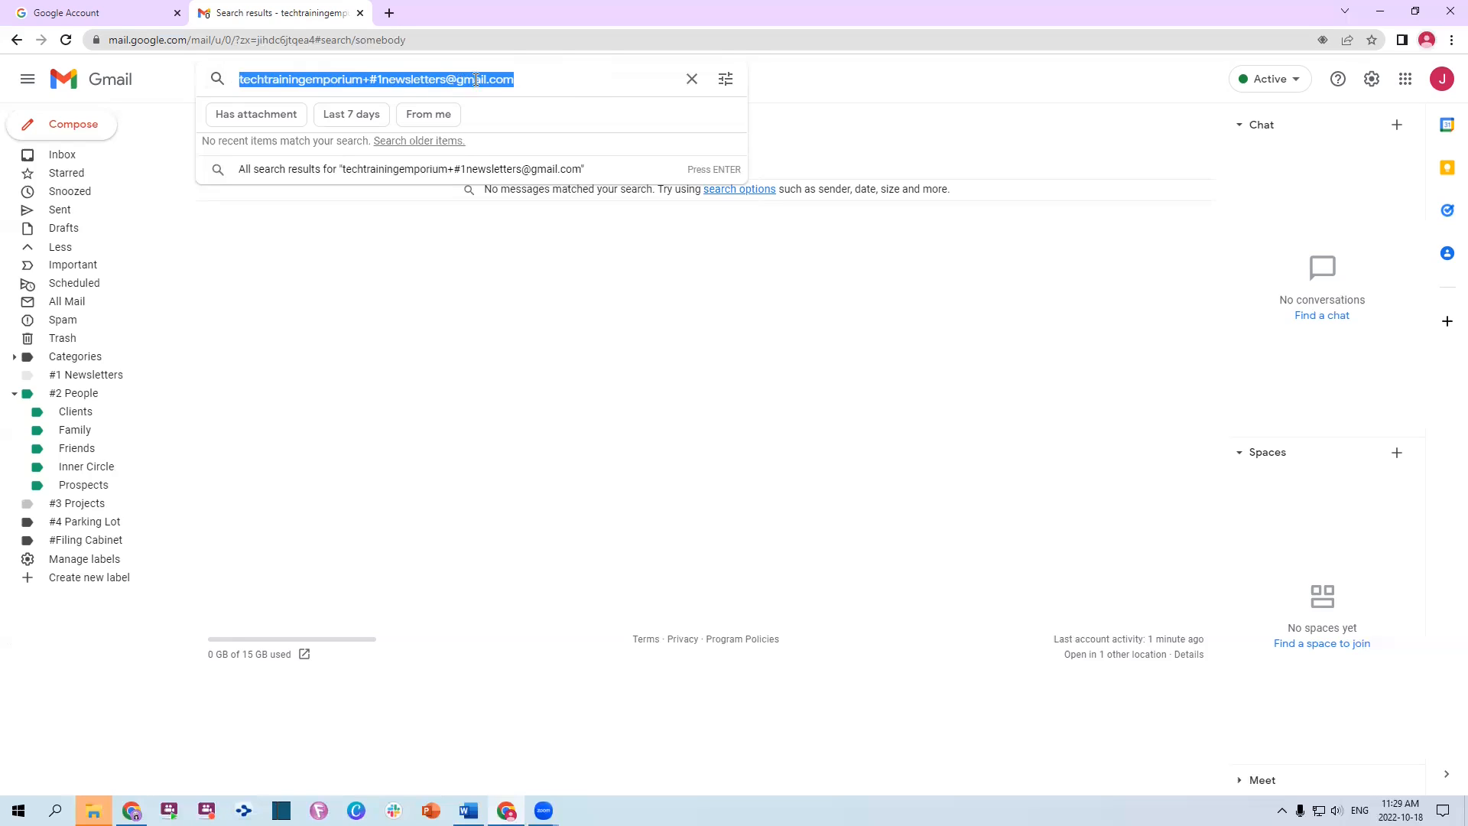
pyautogui.click(546, 80)
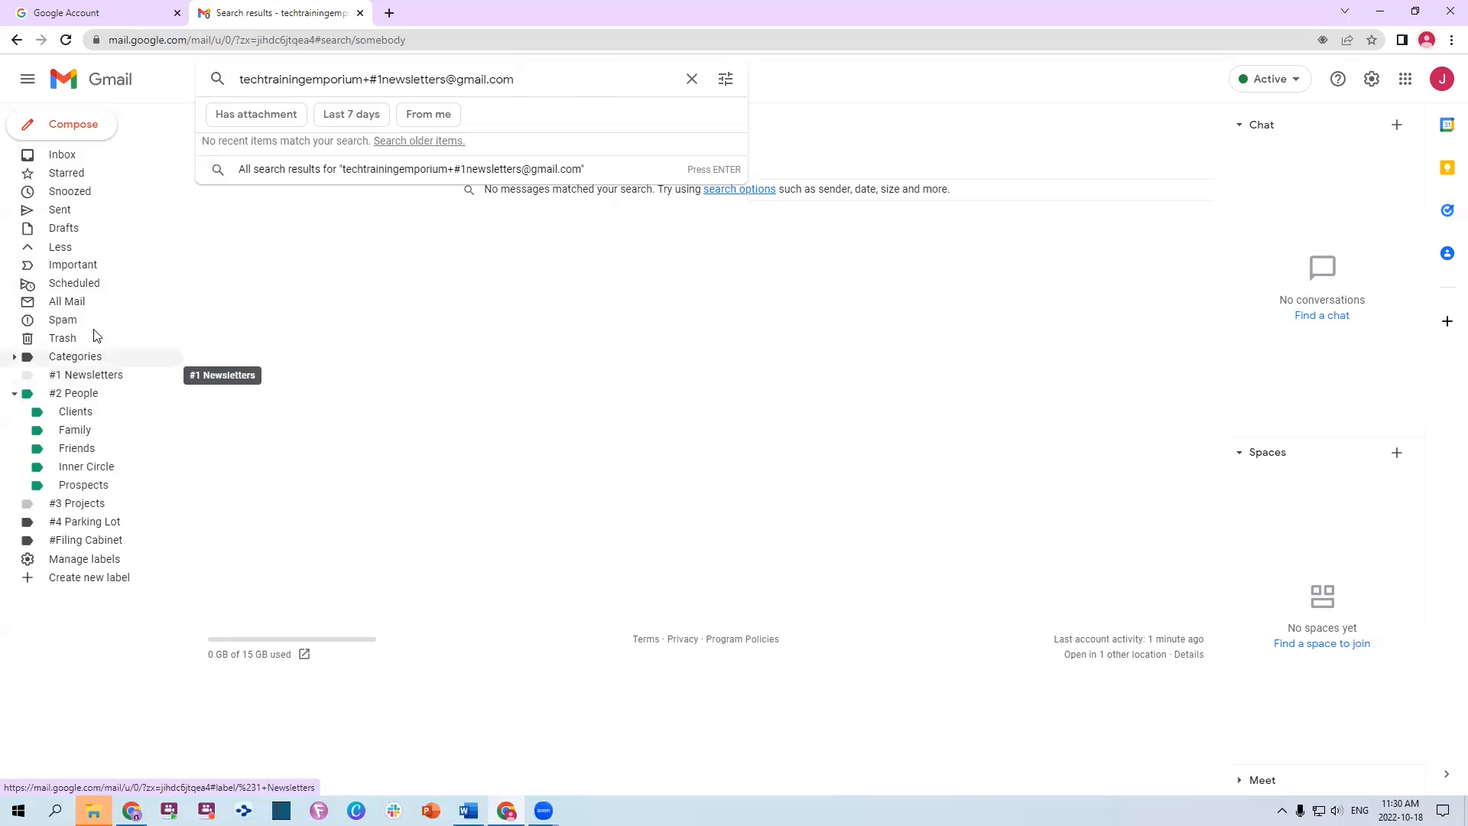
pyautogui.moveTo(369, 79); pyautogui.dragTo(455, 80)
pyautogui.write('fam')
pyautogui.press('BackSpace')
pyautogui.press('BackSpace')
pyautogui.press('BackSpace')
pyautogui.write('family')
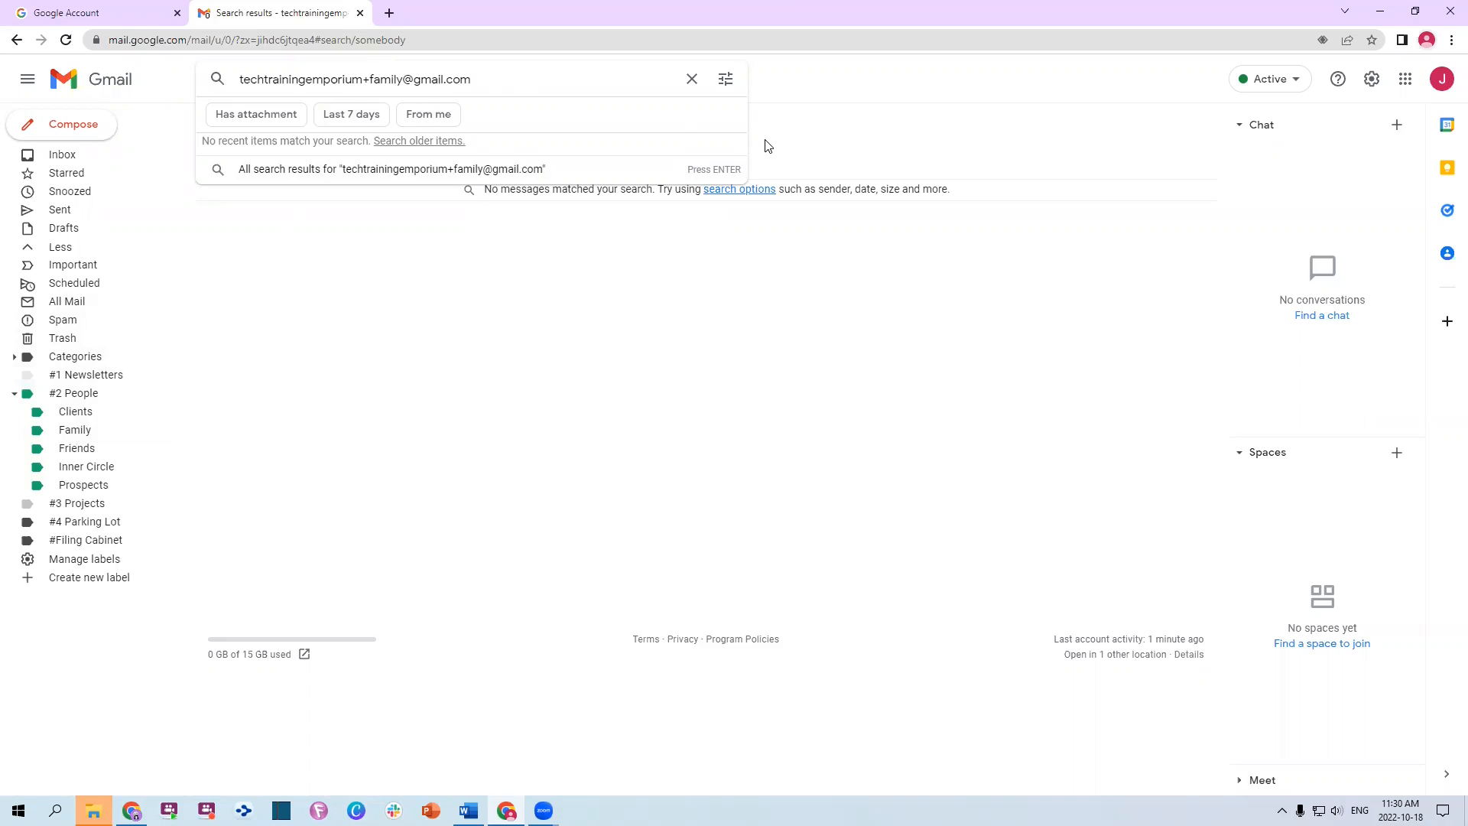
# In the Word notes, select and review the 'Step 3: Clean Your Inbox' block, then clear the selection
pyautogui.hotkey('alt', 'Tab')
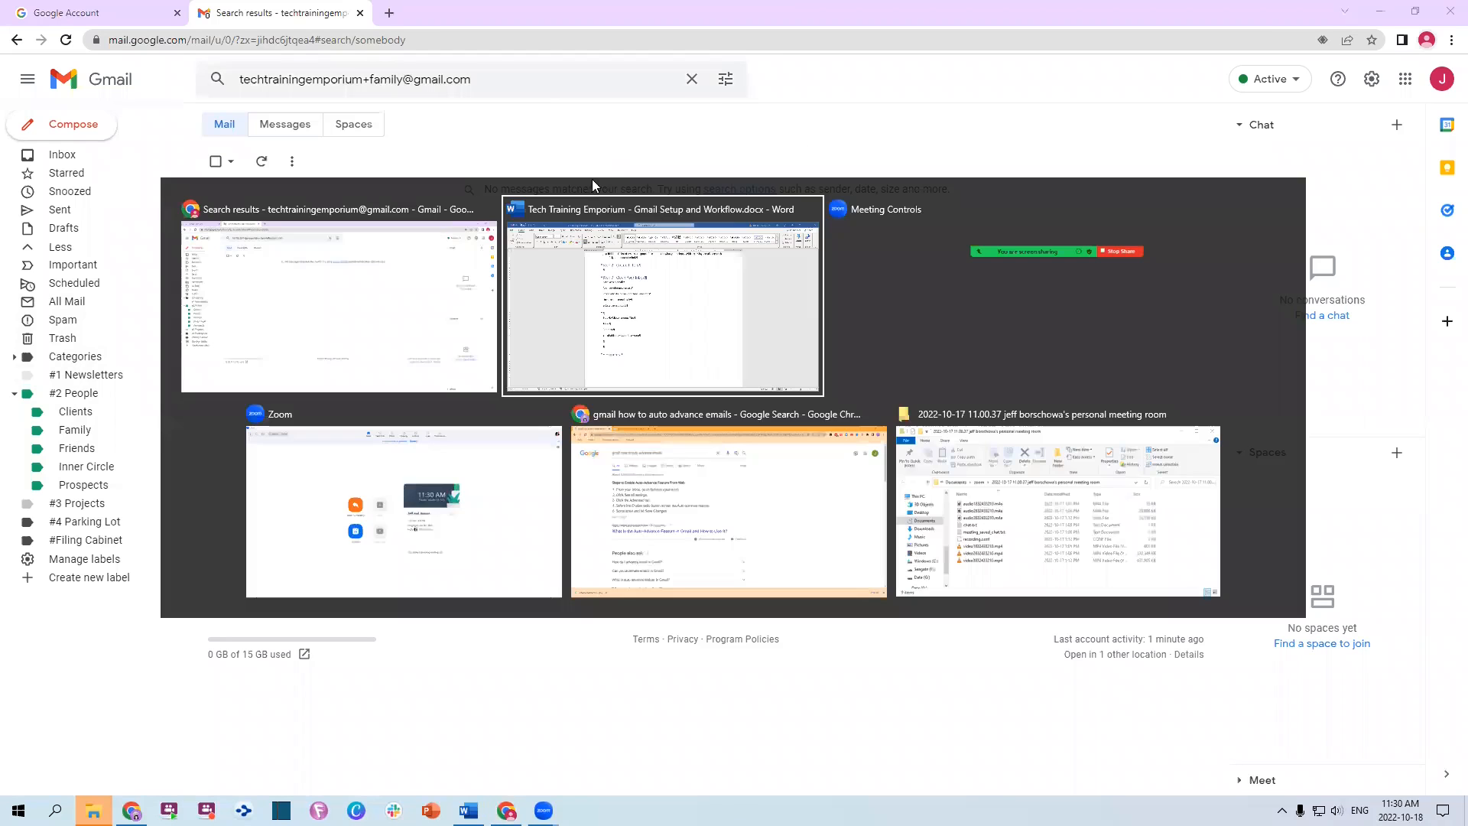
pyautogui.moveTo(414, 260); pyautogui.dragTo(403, 409)
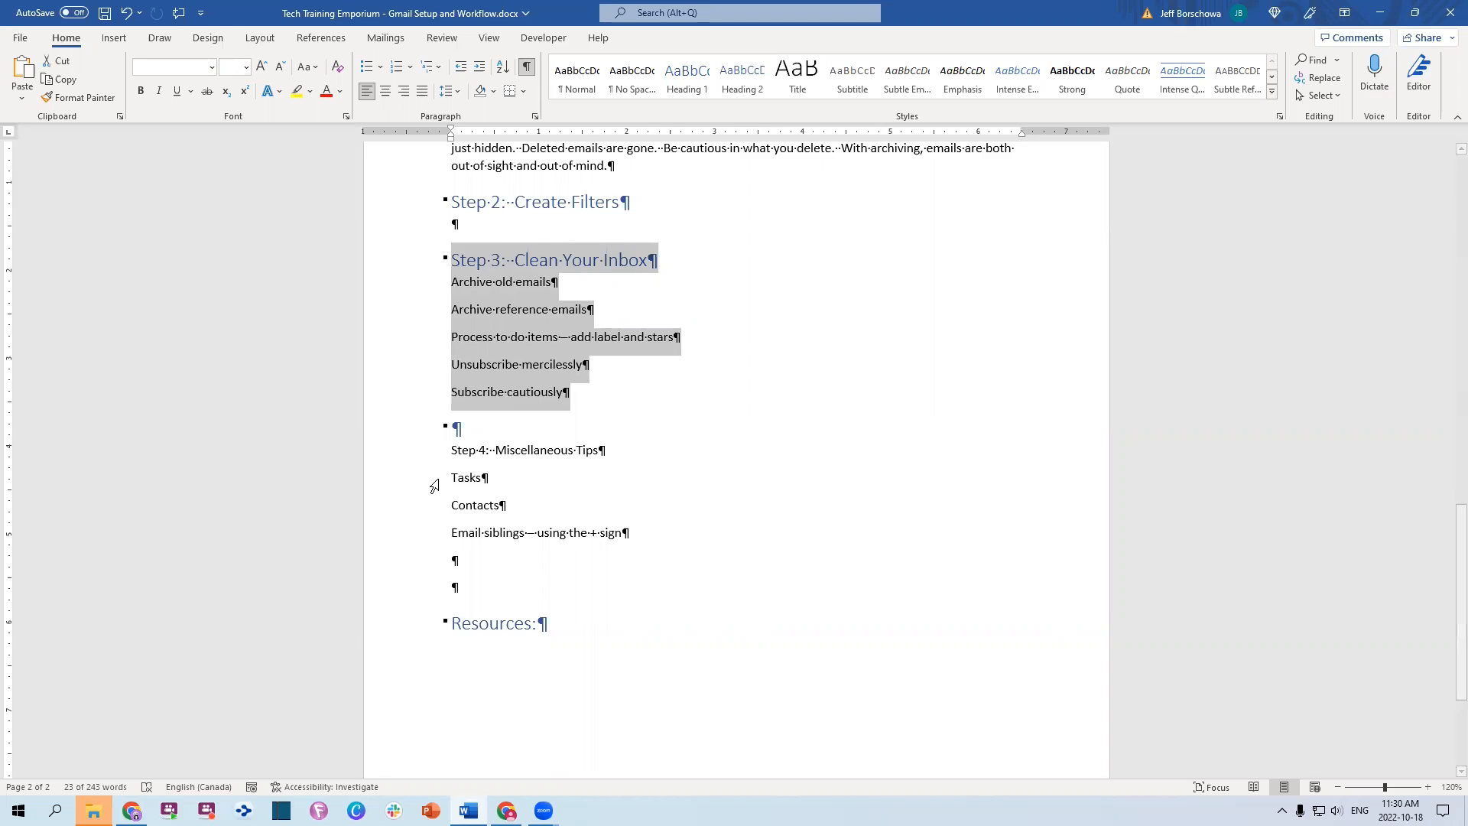
pyautogui.scroll(2, 612, 375)
pyautogui.scroll(20, 688, 367)
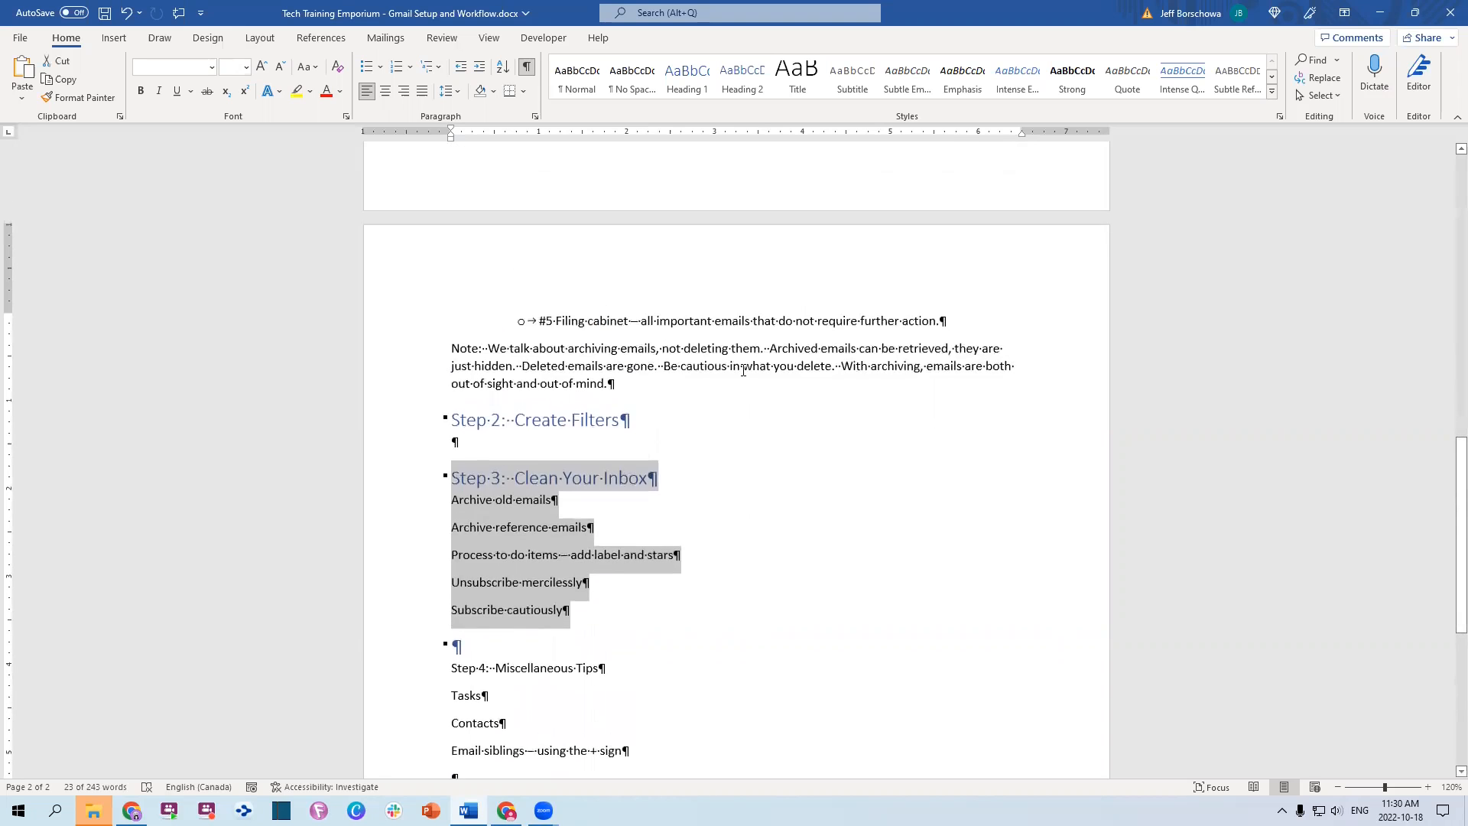
pyautogui.scroll(-5, 753, 378)
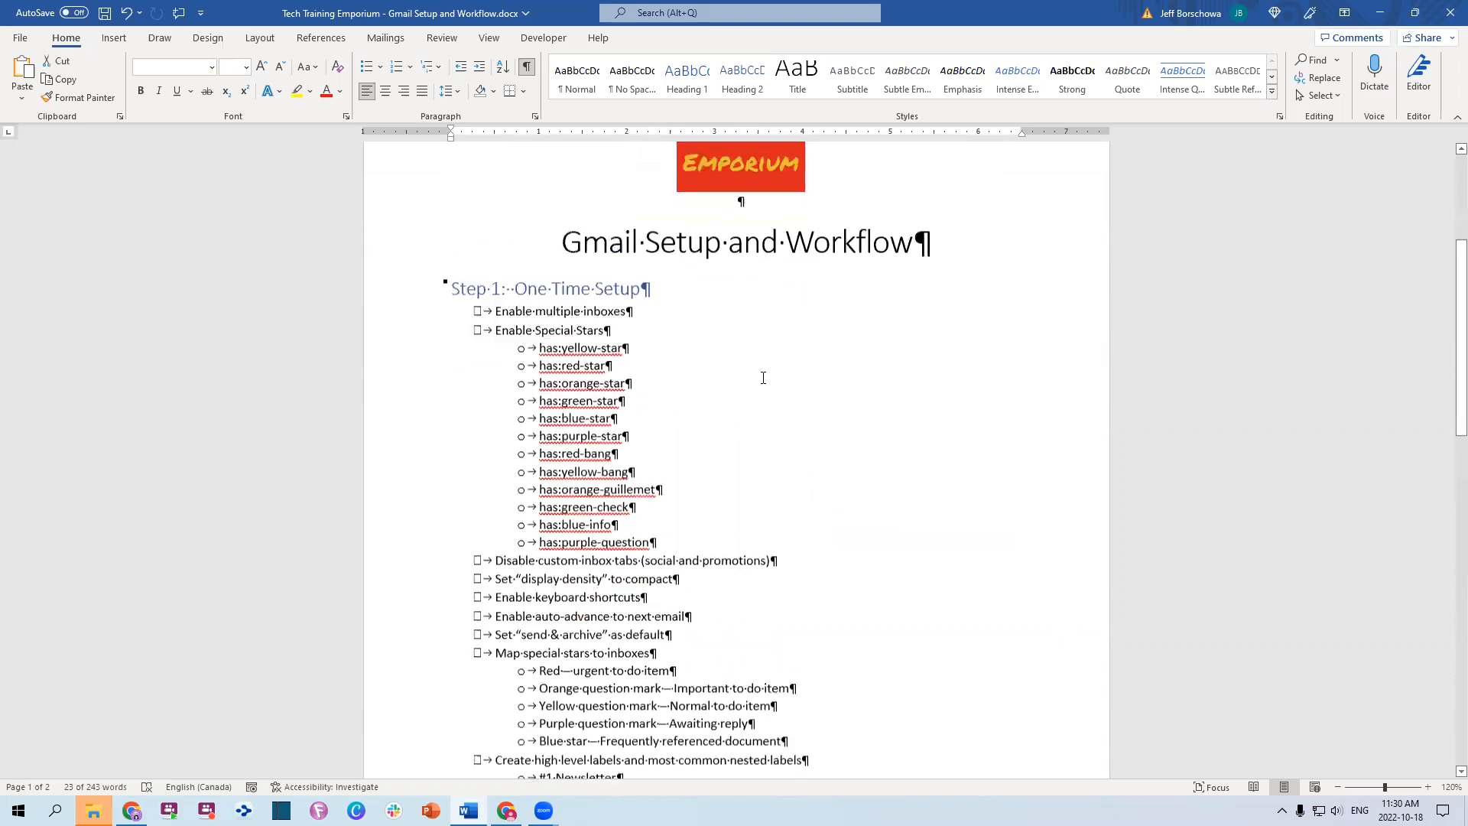
pyautogui.scroll(-15, 763, 378)
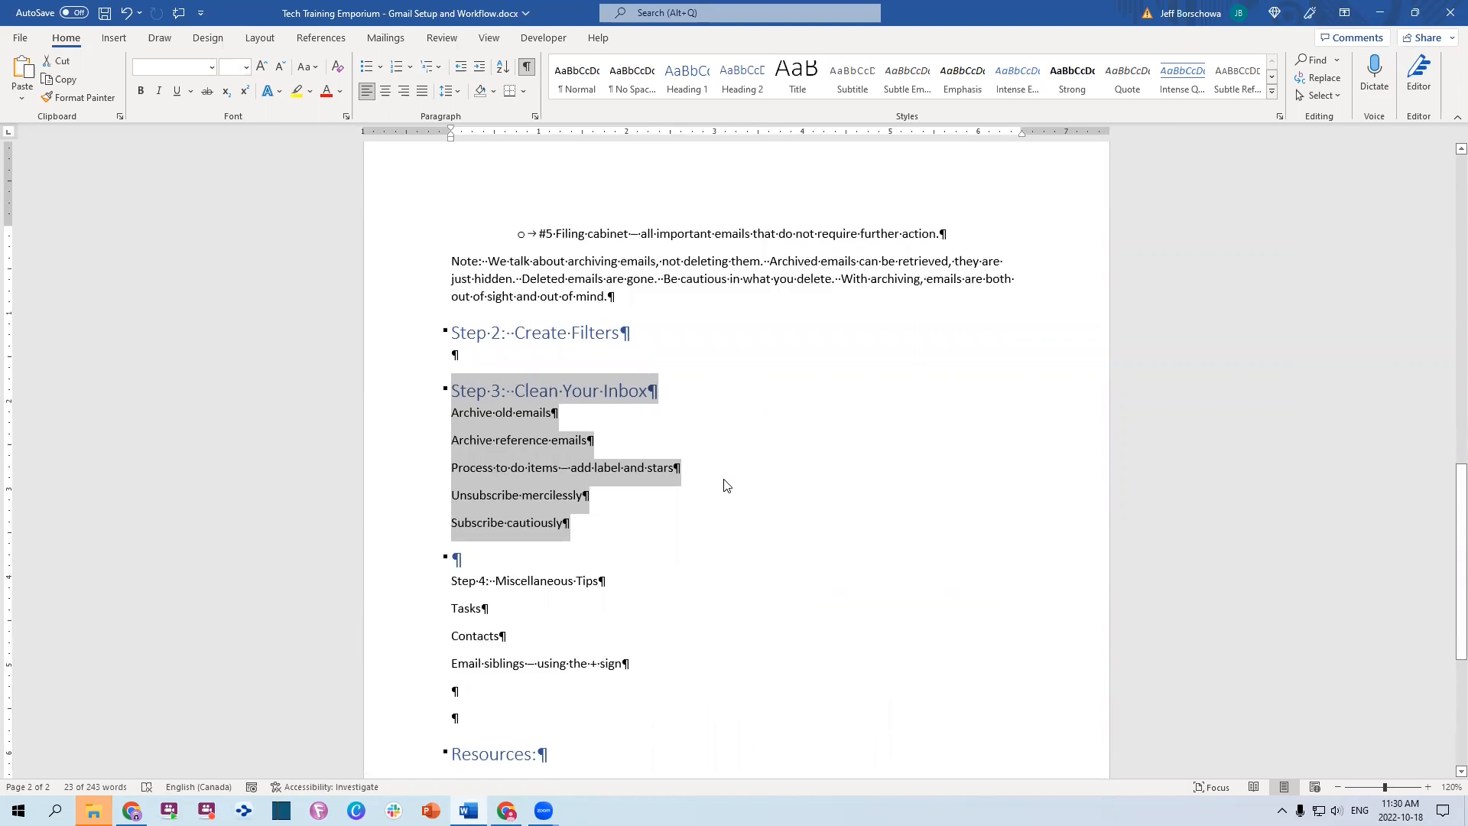
pyautogui.click(975, 82)
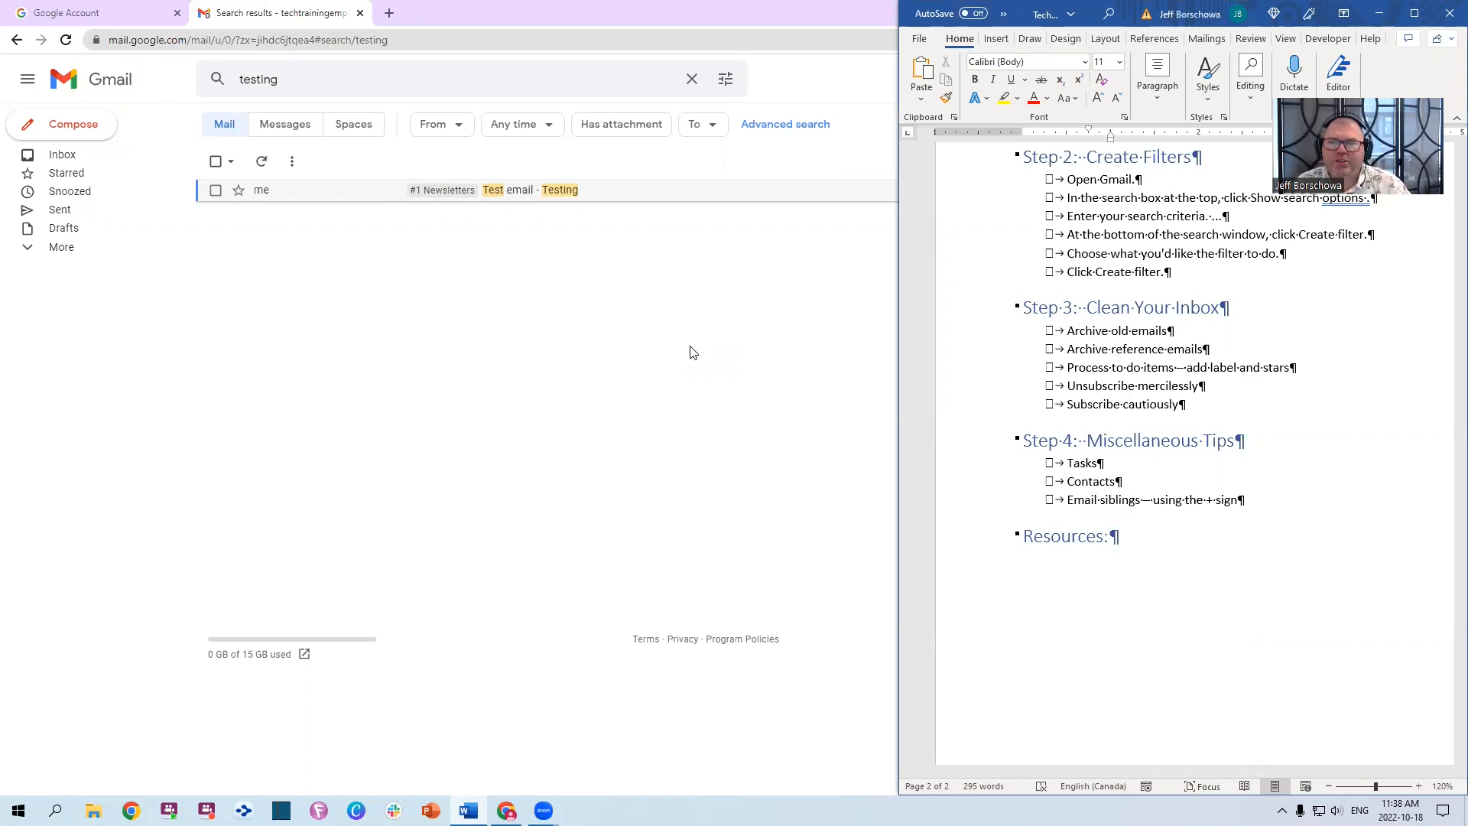
# Fix 'options .' with Word's grammar suggestion and delete the dots after 'Enter your search criteria'
pyautogui.scroll(15, 1185, 487)
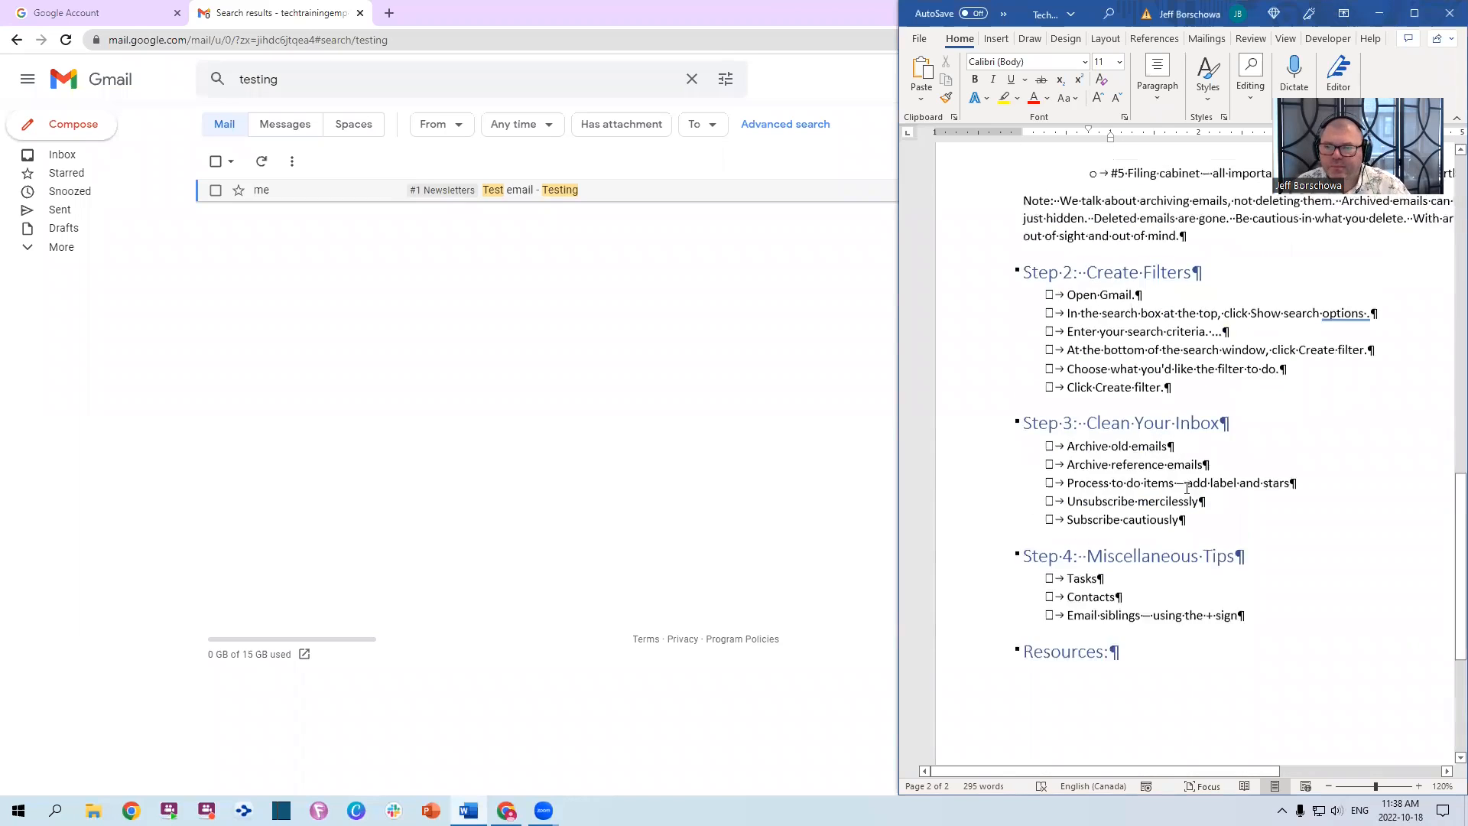
pyautogui.scroll(3, 1186, 487)
pyautogui.scroll(-5, 1308, 456)
pyautogui.scroll(1, 1228, 437)
pyautogui.scroll(-11, 1186, 383)
pyautogui.scroll(-3, 1113, 297)
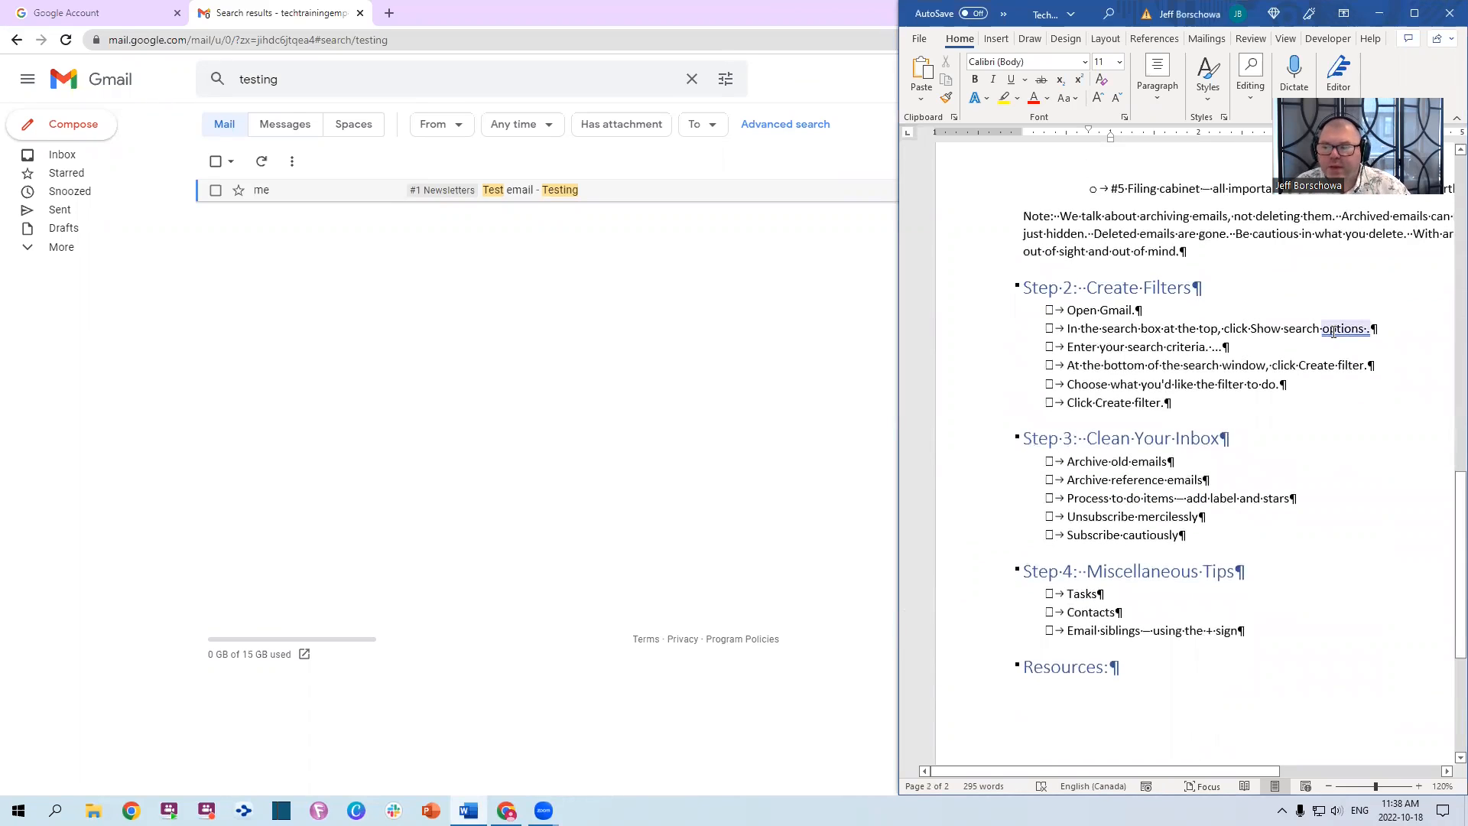
pyautogui.click(1368, 329)
pyautogui.click(1415, 390)
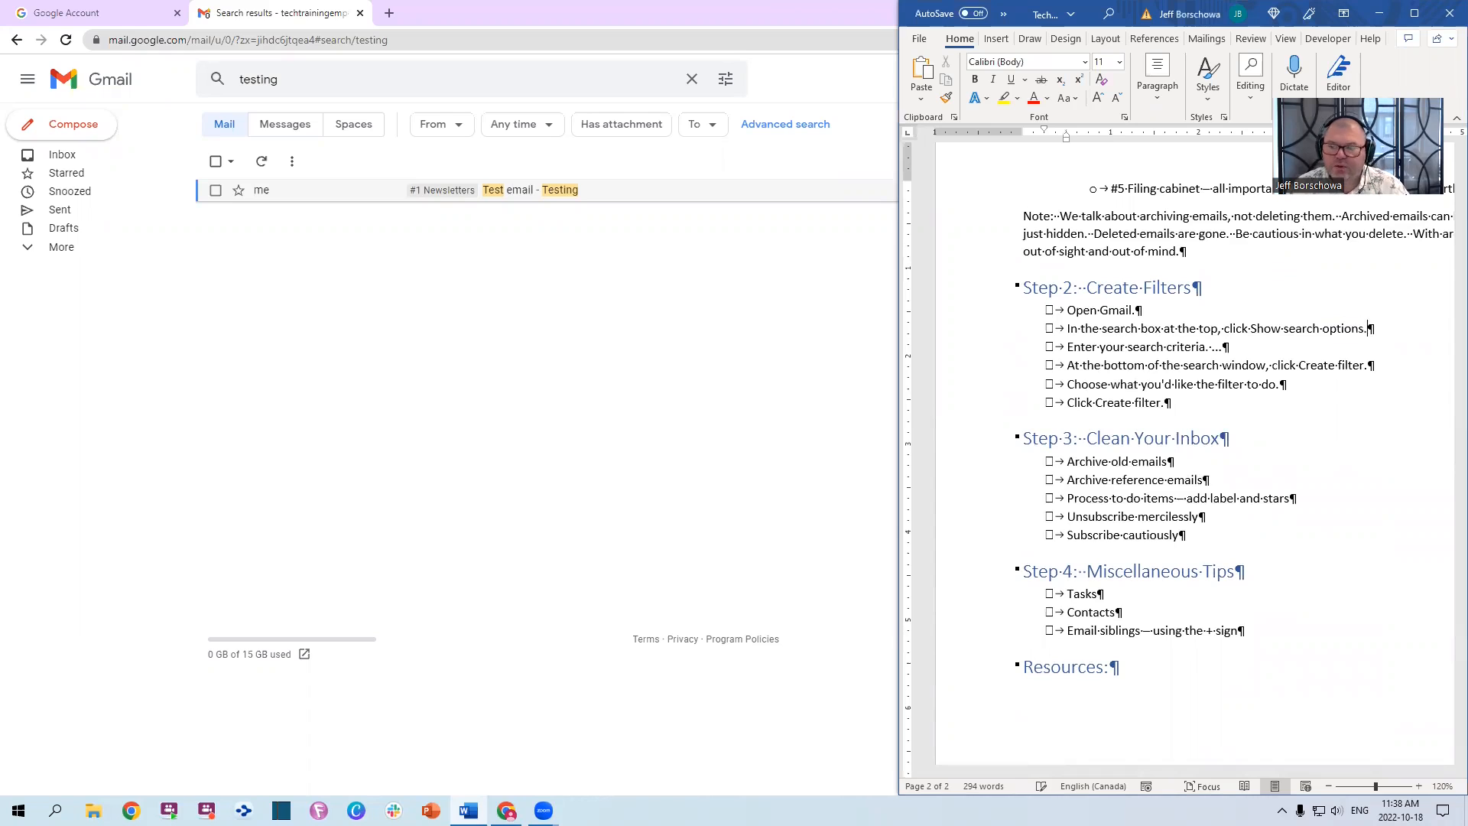
pyautogui.press('BackSpace')
pyautogui.press('BackSpace')
pyautogui.press('BackSpace')
pyautogui.press('BackSpace')
pyautogui.press('BackSpace')
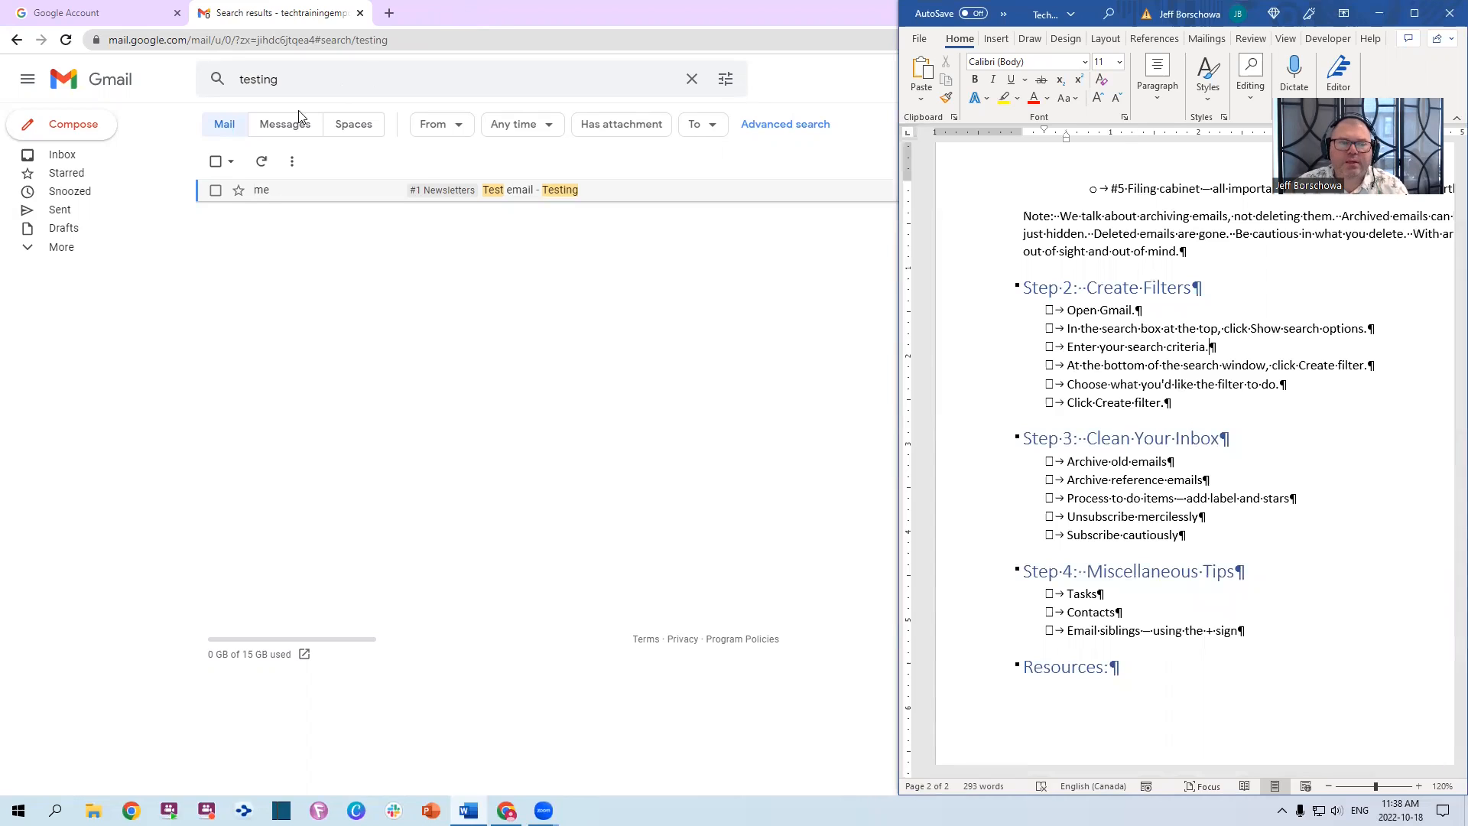
# Bring Gmail forward, view the advanced search options, and clear the 'testing' search query
pyautogui.click(272, 83)
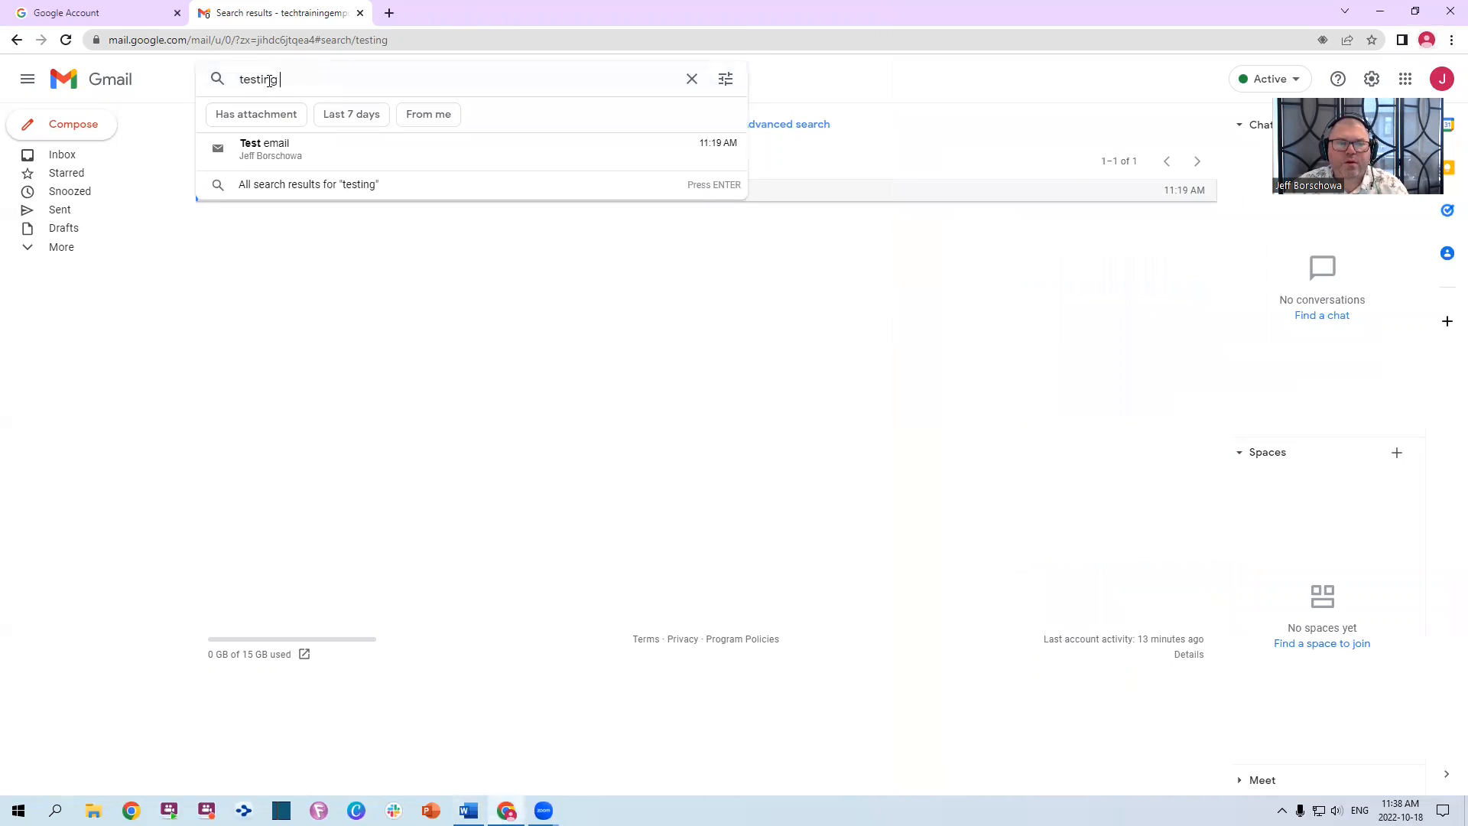
pyautogui.moveTo(298, 80); pyautogui.dragTo(182, 81)
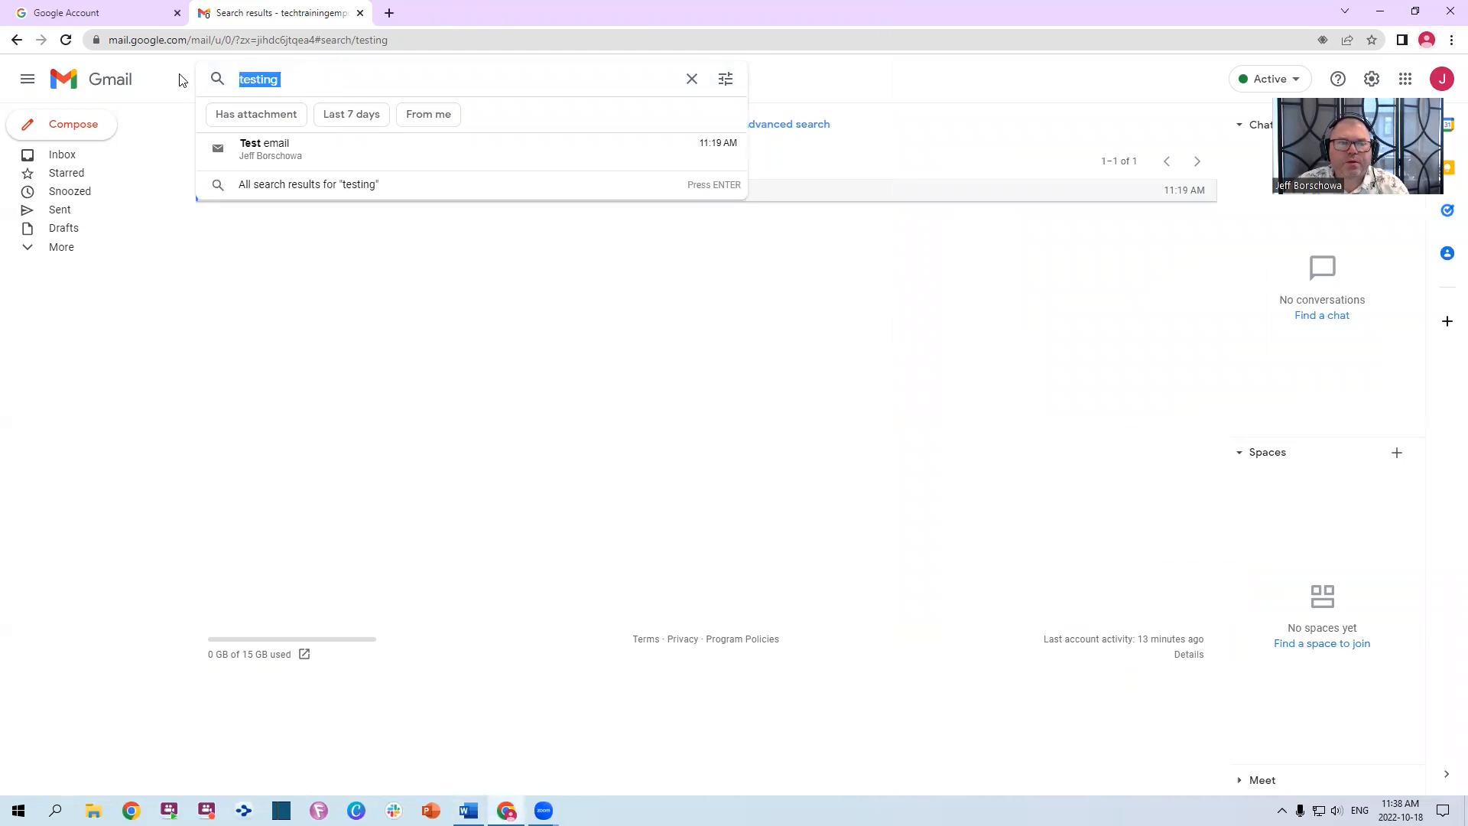
pyautogui.click(725, 81)
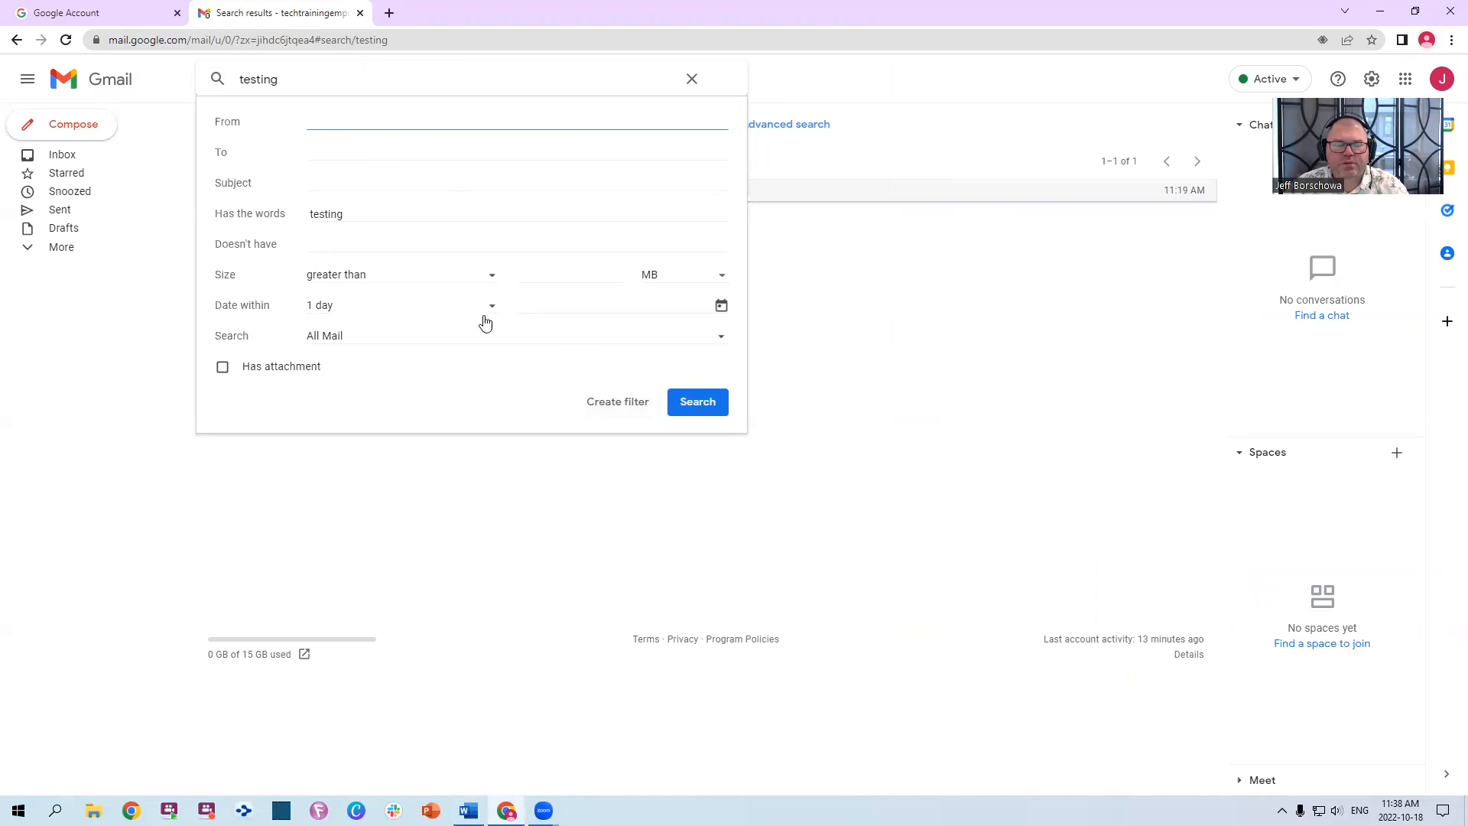
pyautogui.click(692, 80)
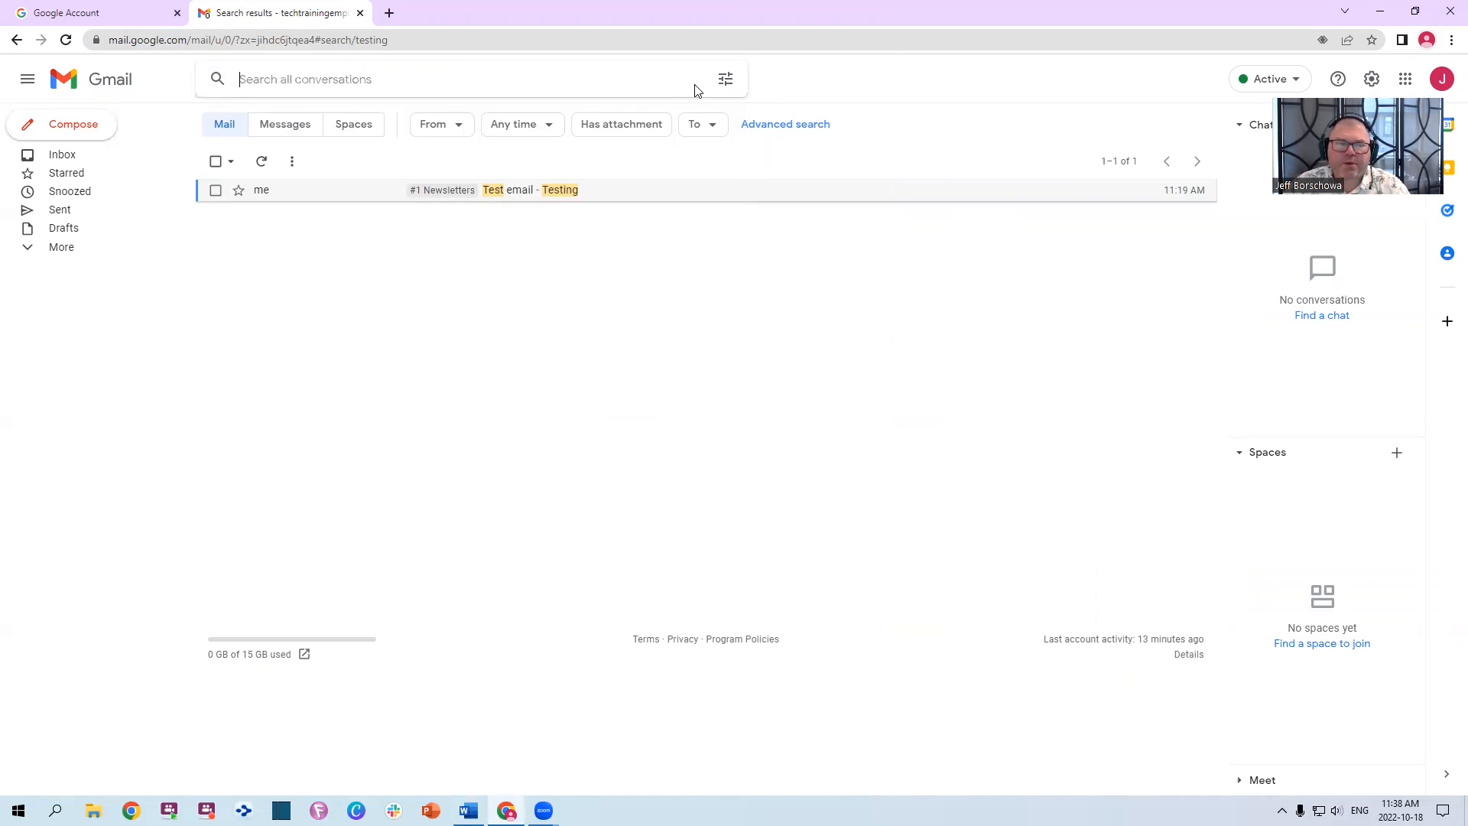
# Rerun the 'testing' search and cycle the Test email's star through orange, red, blue and red exclamation
pyautogui.click(264, 146)
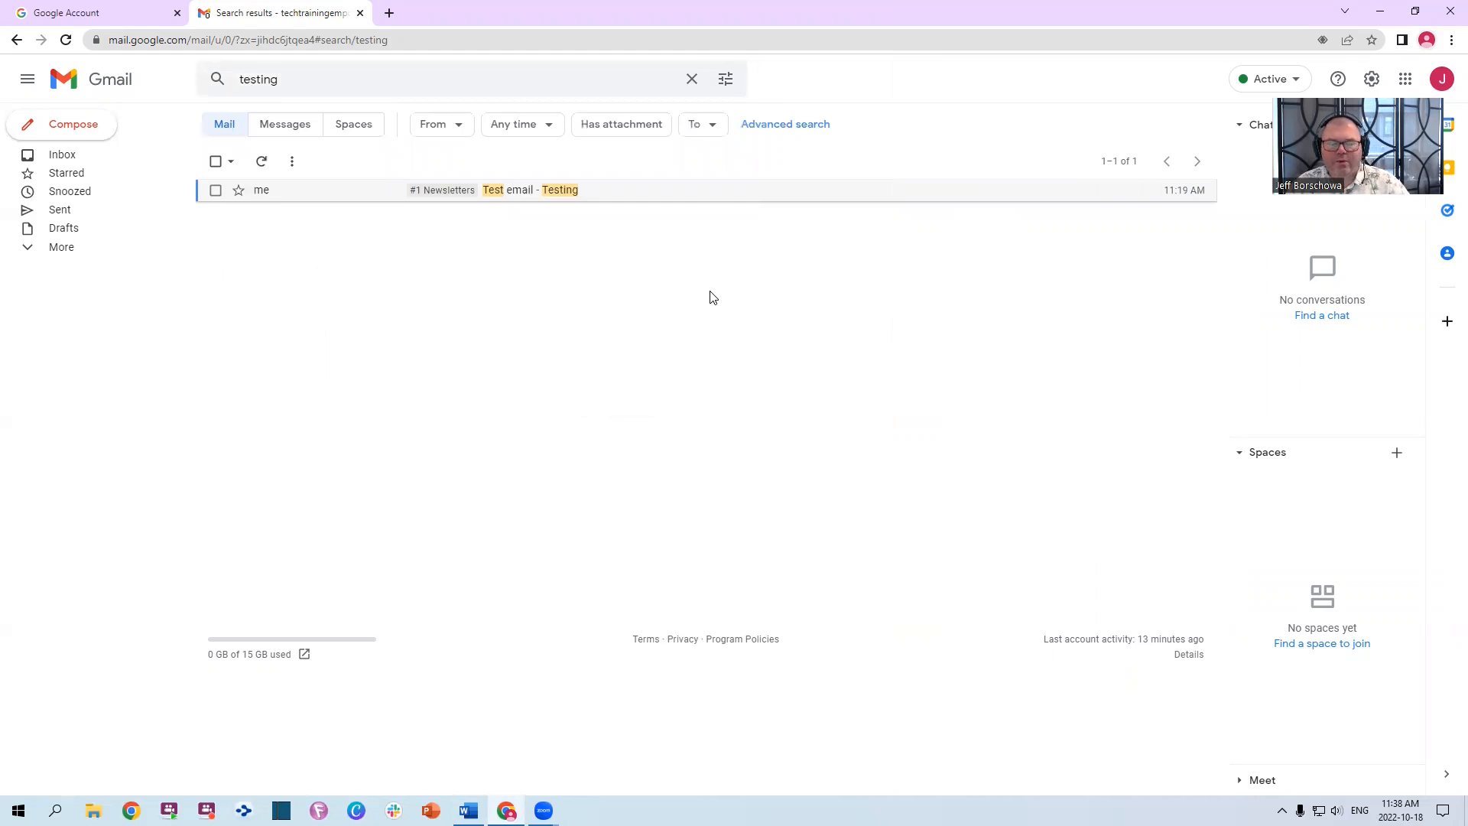
pyautogui.click(239, 192)
pyautogui.click(239, 195)
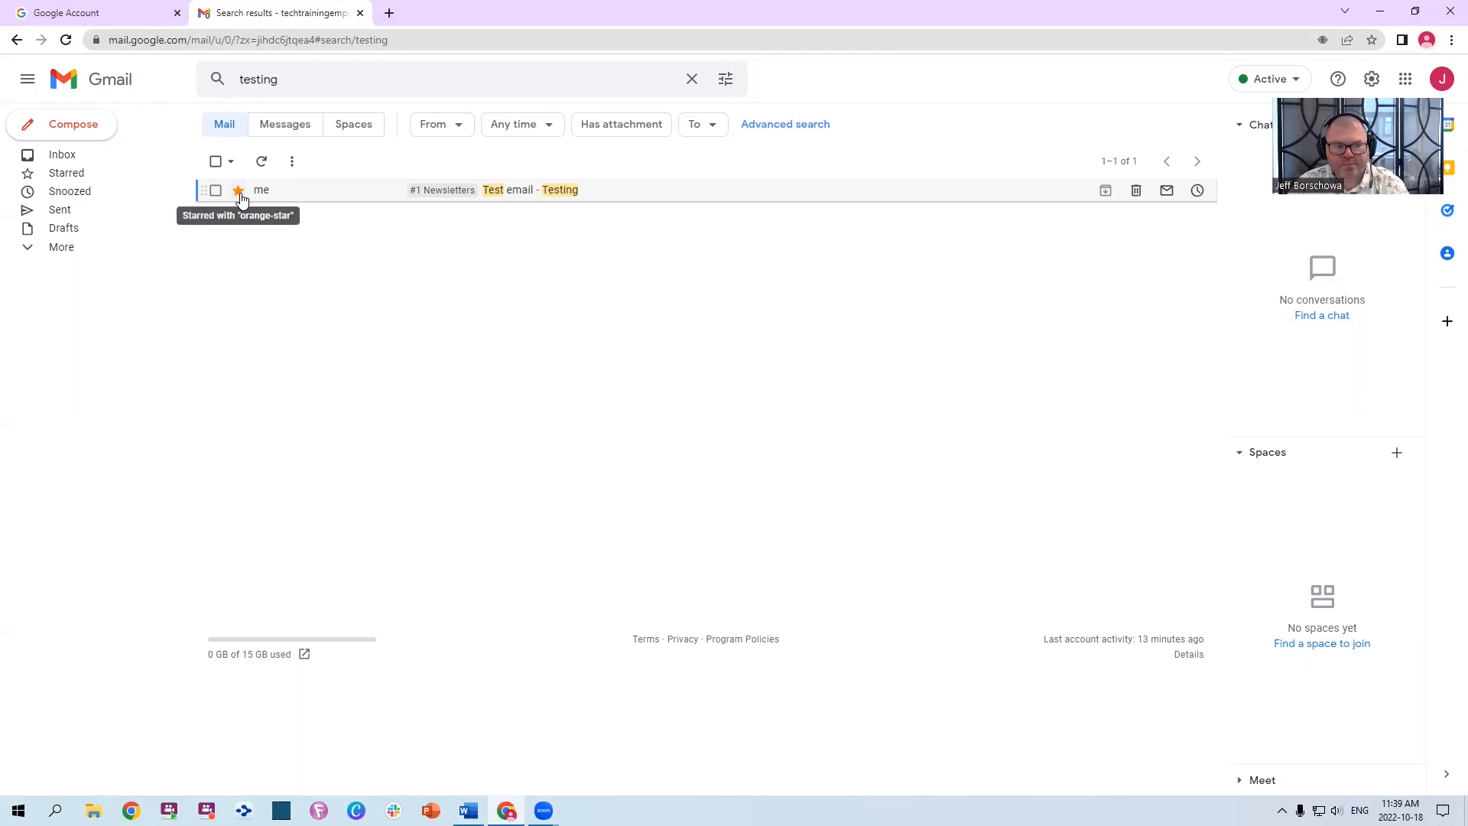
pyautogui.click(240, 195)
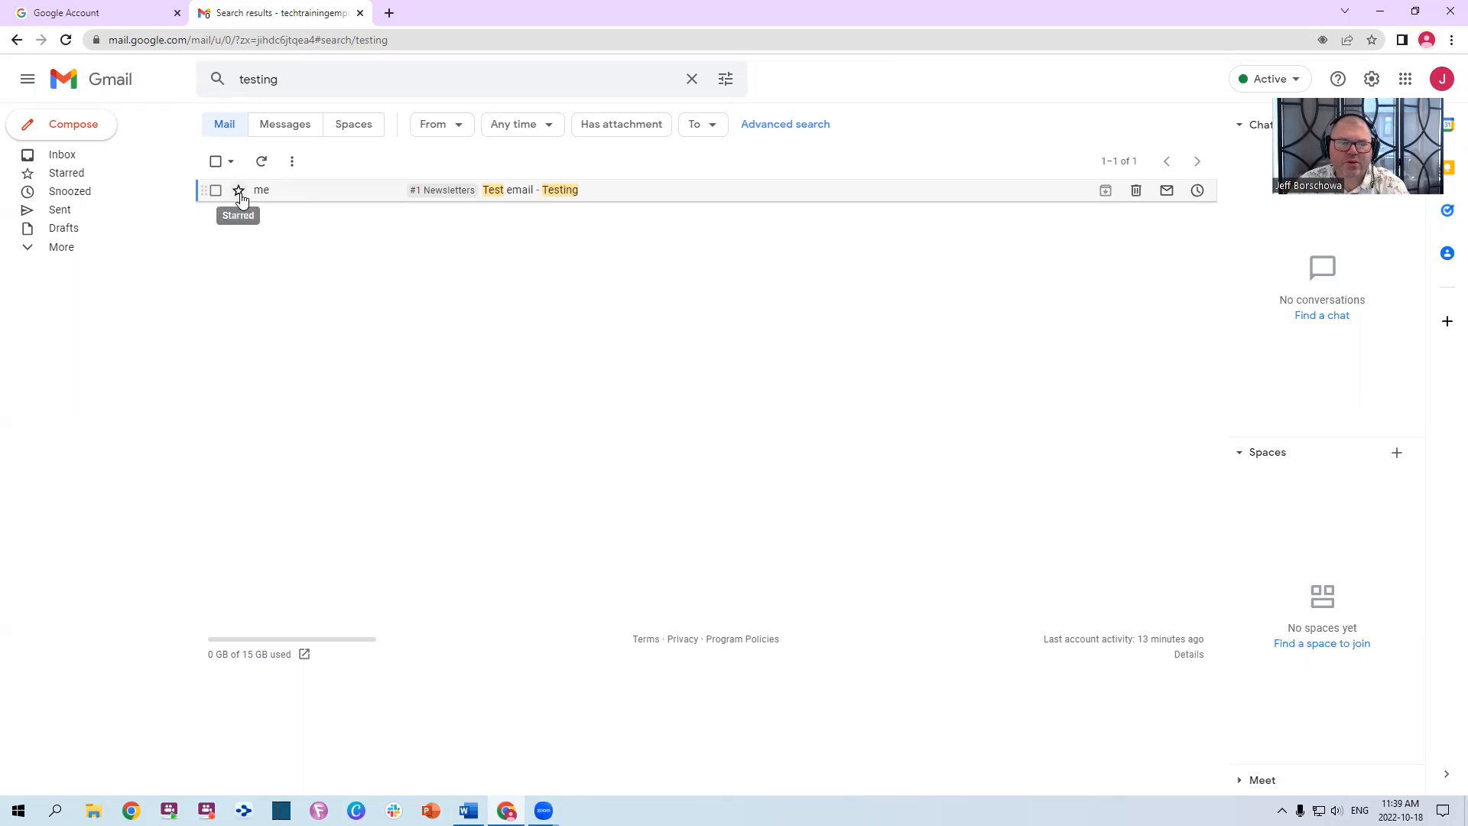
pyautogui.click(240, 195)
pyautogui.click(240, 195)
pyautogui.click(239, 195)
pyautogui.click(239, 195)
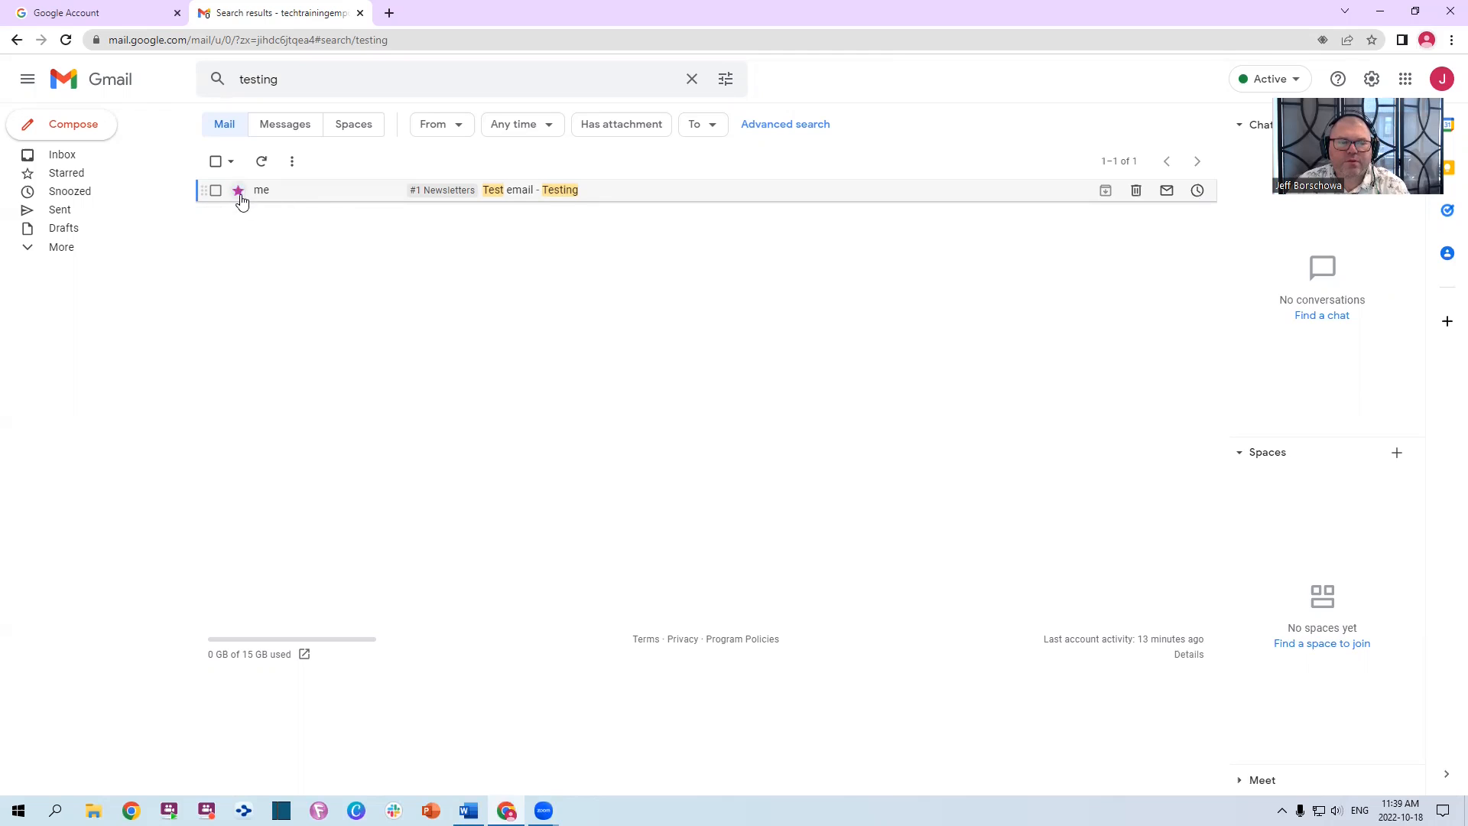
pyautogui.click(239, 195)
pyautogui.click(239, 195)
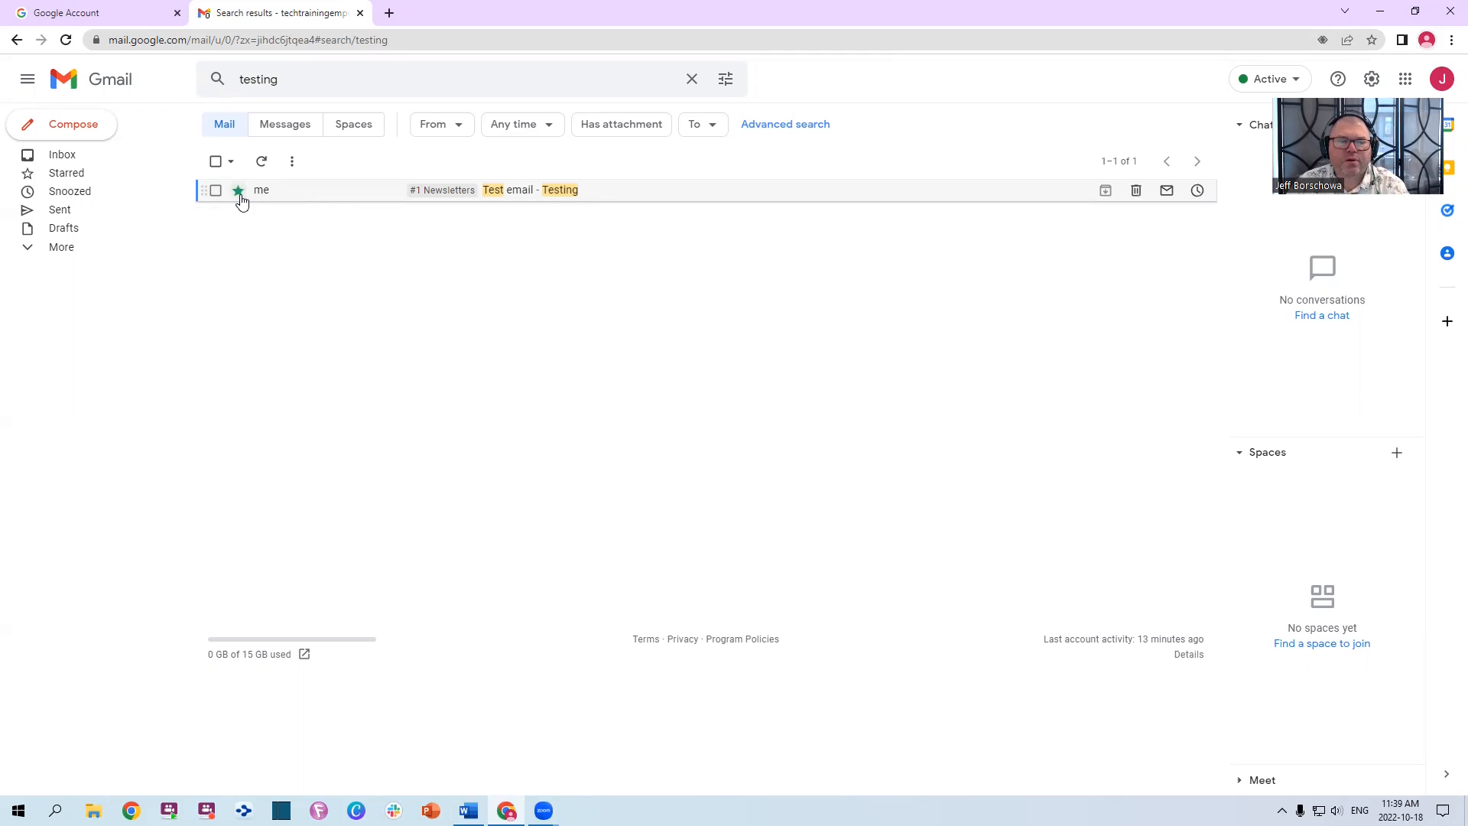
pyautogui.click(239, 195)
# Keep cycling past the remaining markers until the star is orange, then return to the Inbox
pyautogui.click(240, 196)
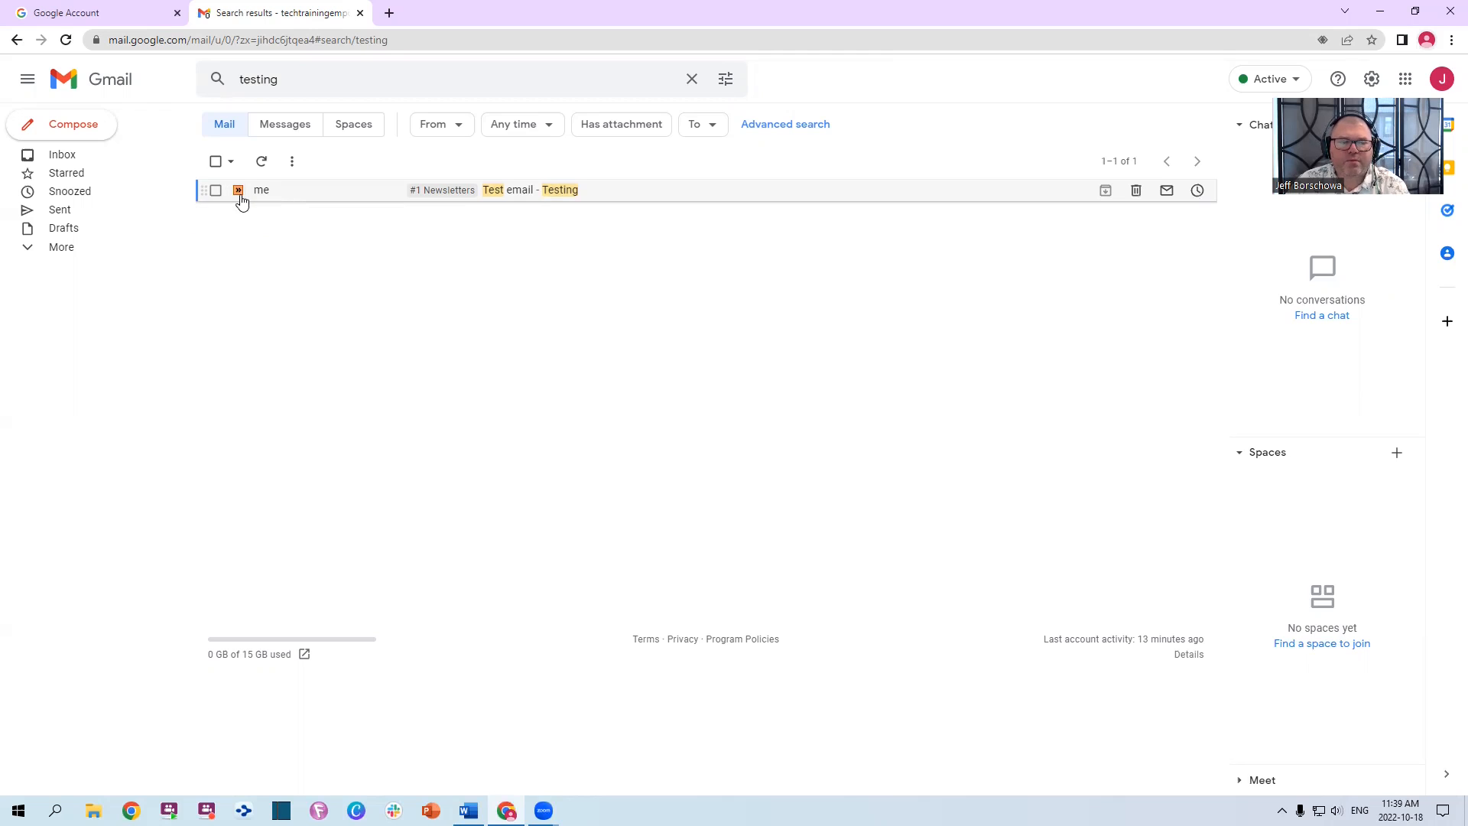
pyautogui.click(240, 196)
pyautogui.click(240, 195)
pyautogui.click(240, 196)
pyautogui.click(239, 191)
pyautogui.click(238, 191)
pyautogui.click(239, 191)
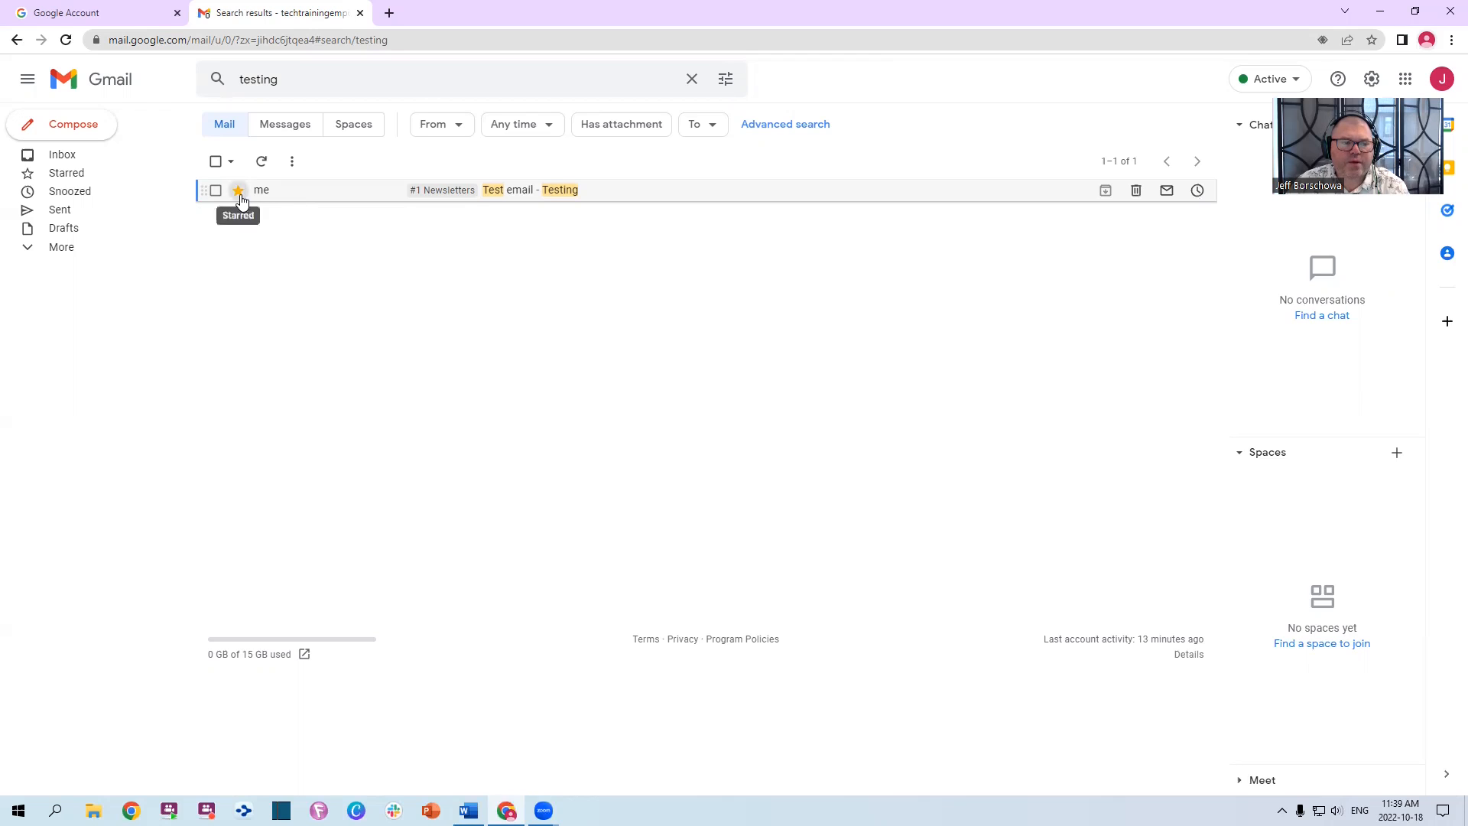
pyautogui.click(239, 191)
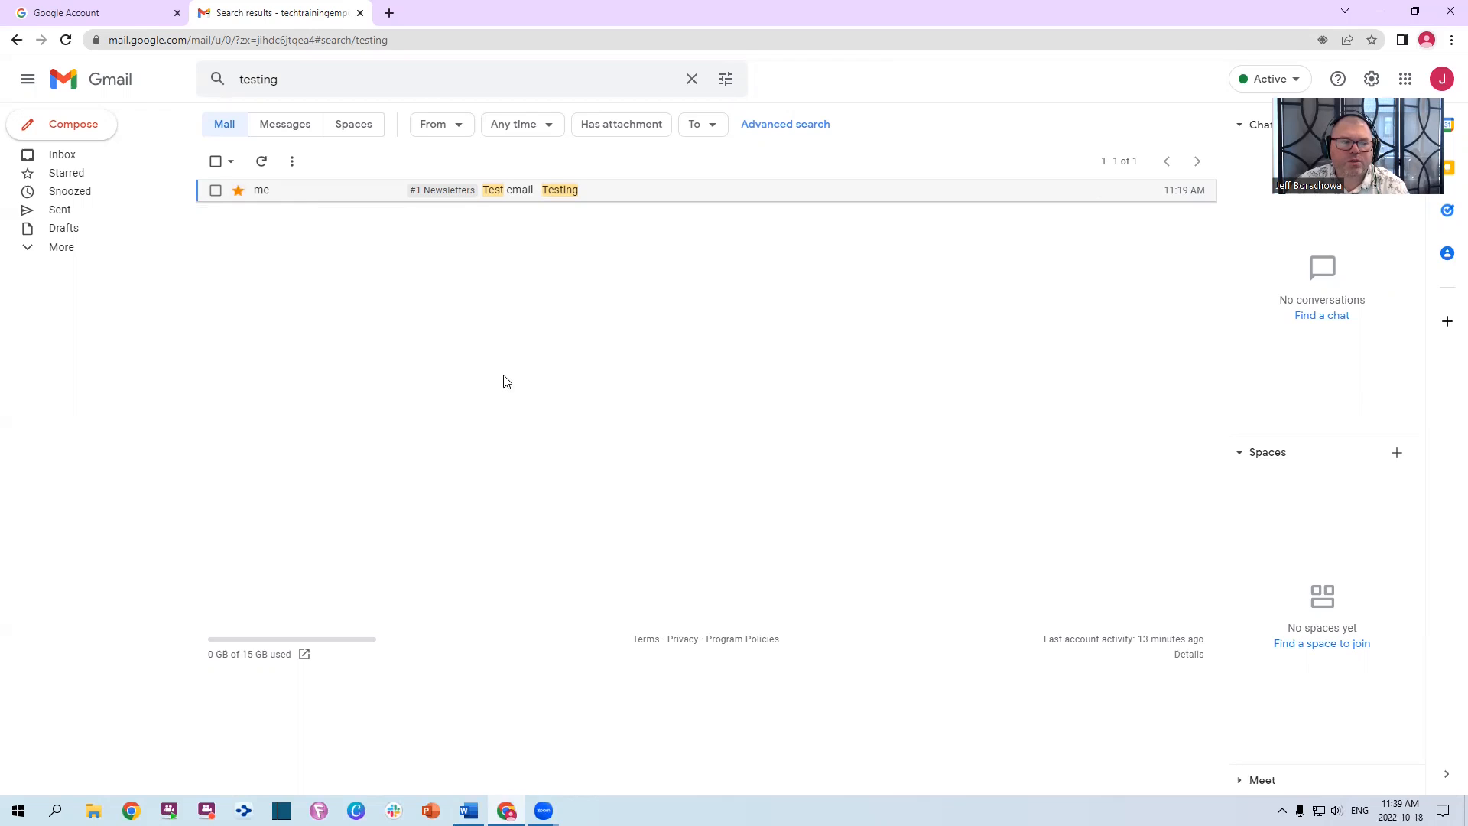
pyautogui.click(60, 156)
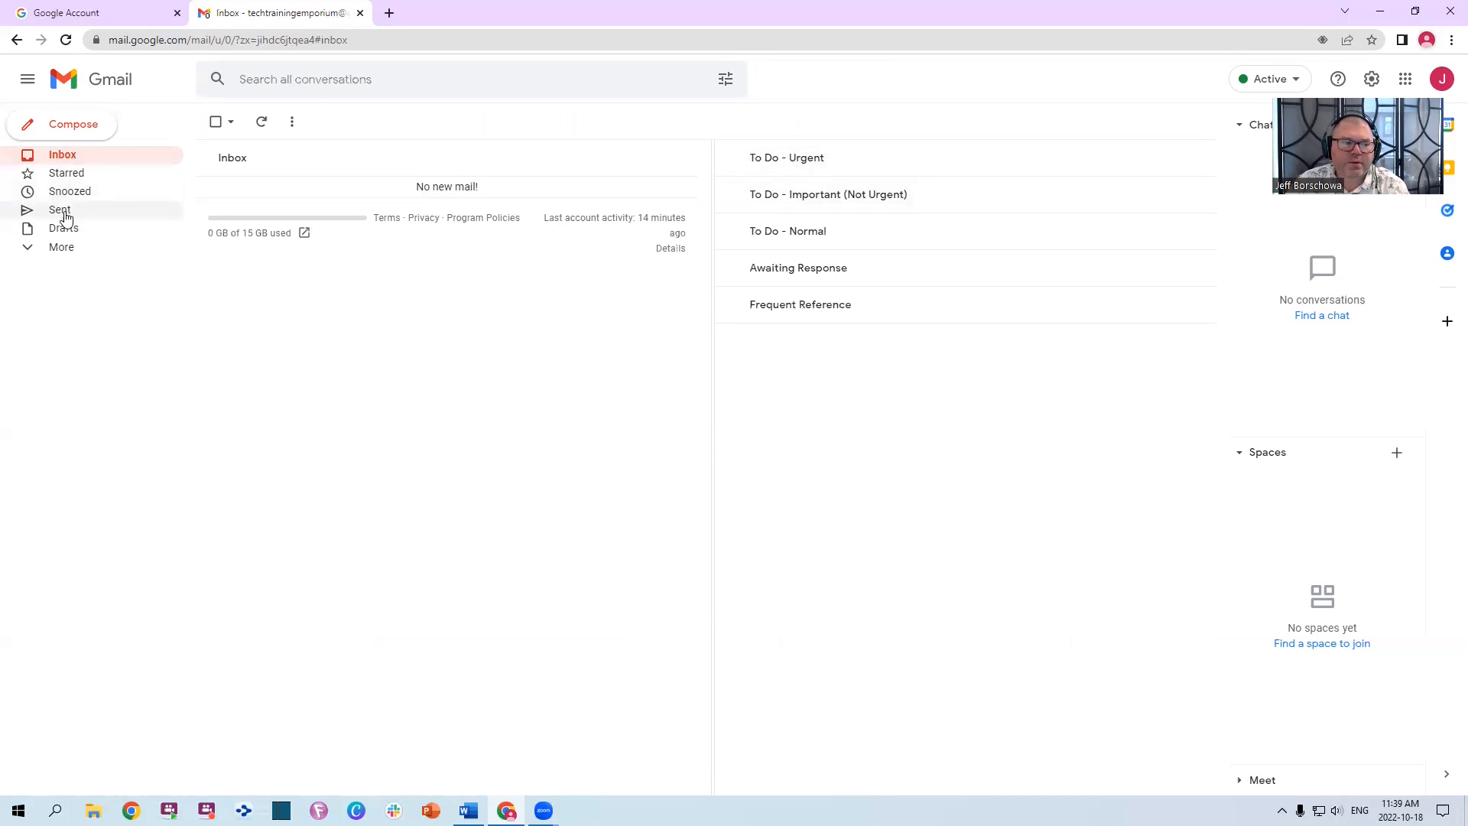
# Search for 'testing', mark the Test email as unread, and return to the Inbox
pyautogui.click(314, 79)
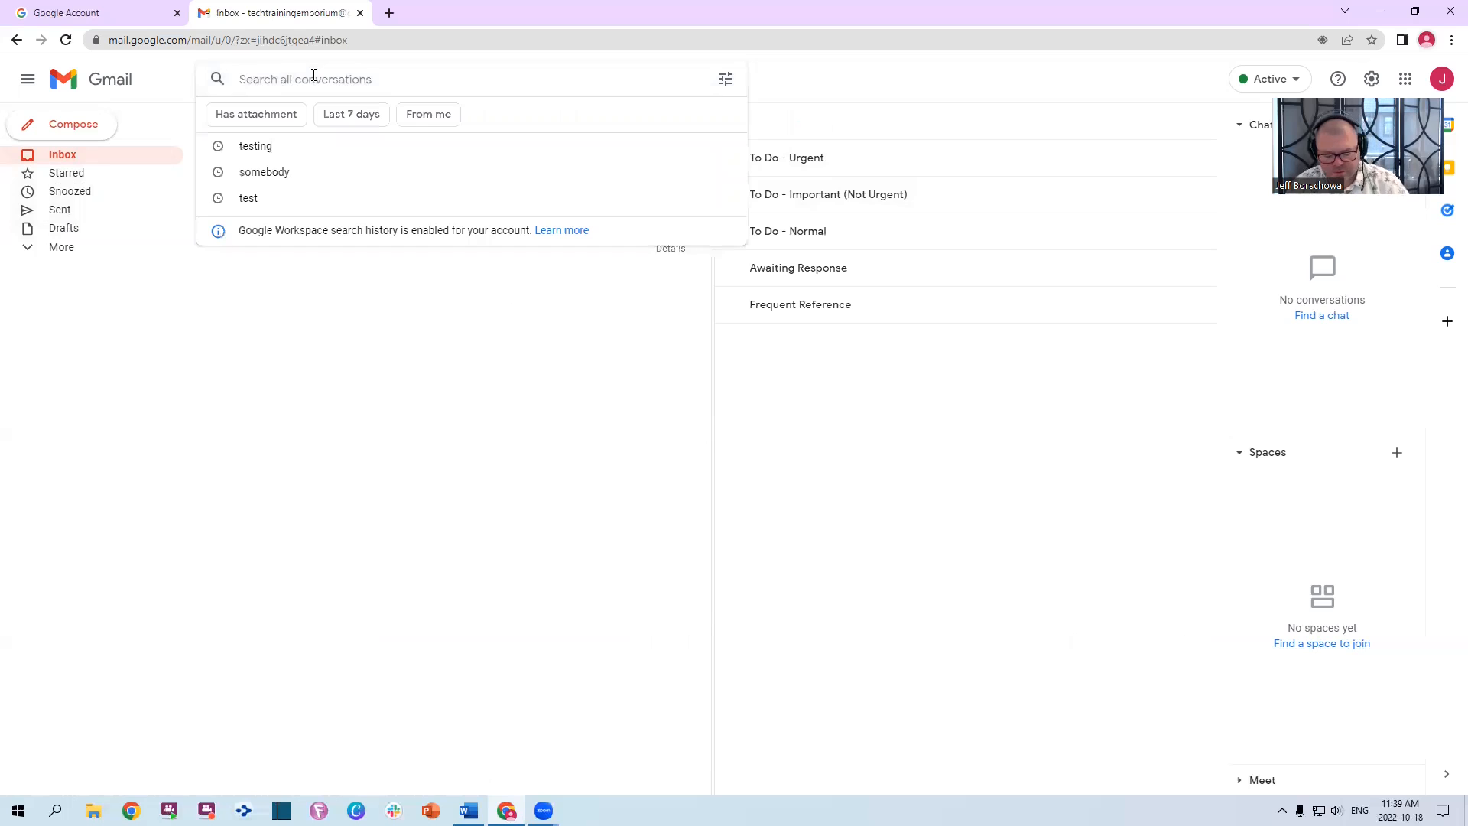
pyautogui.write('testing')
pyautogui.press('Return')
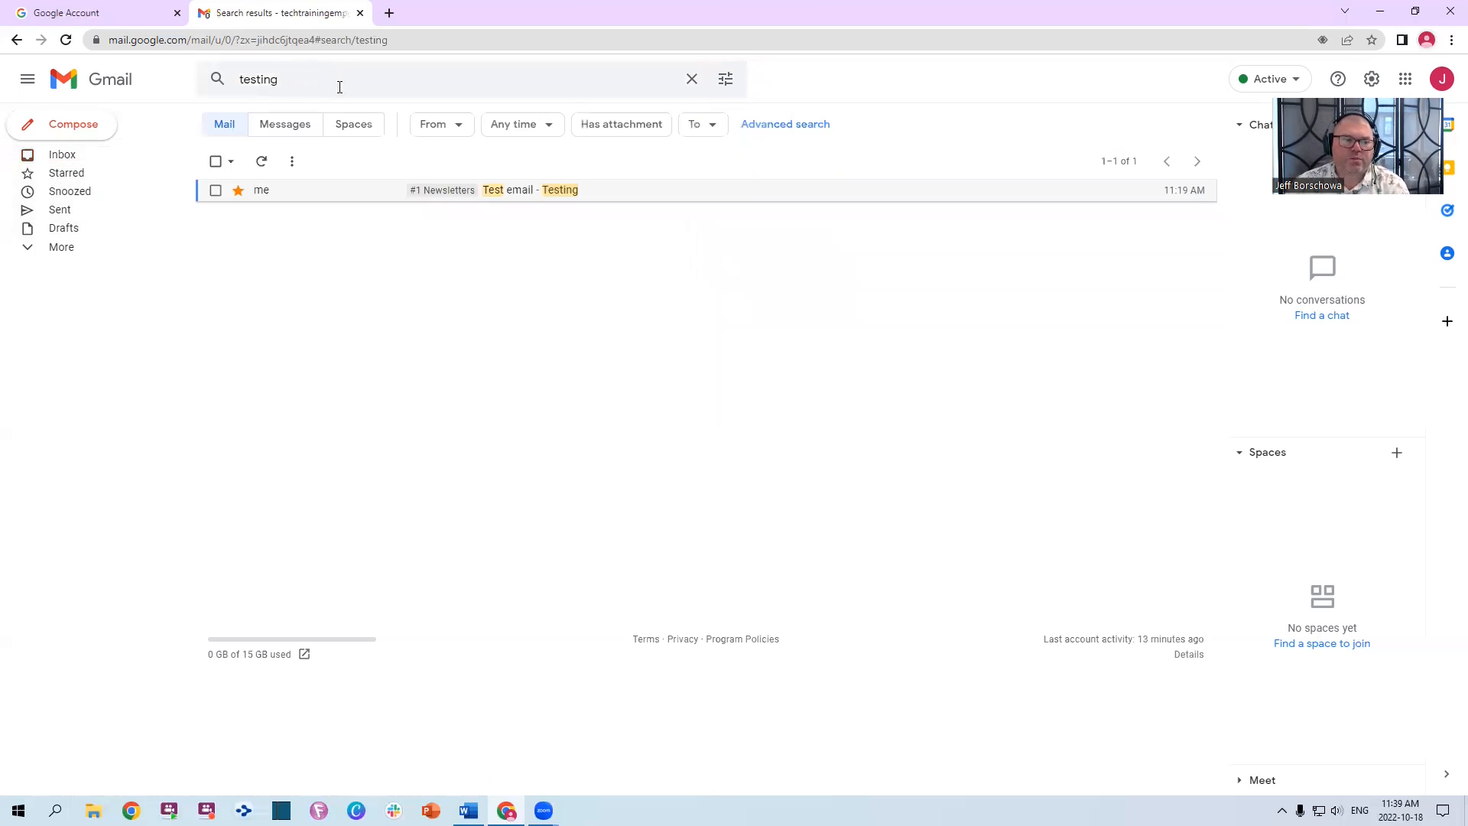
pyautogui.click(216, 191)
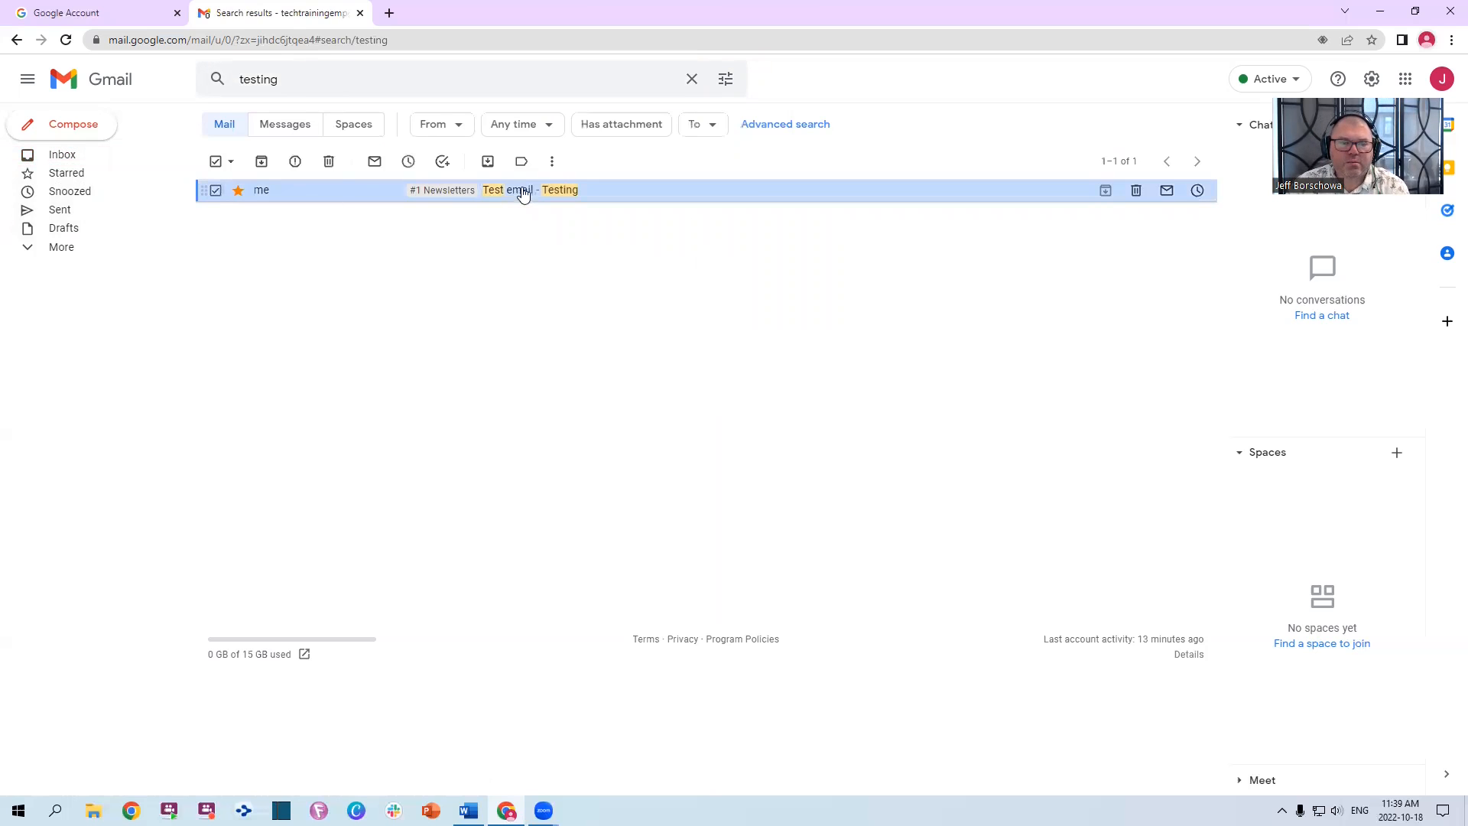
pyautogui.click(374, 160)
pyautogui.click(63, 157)
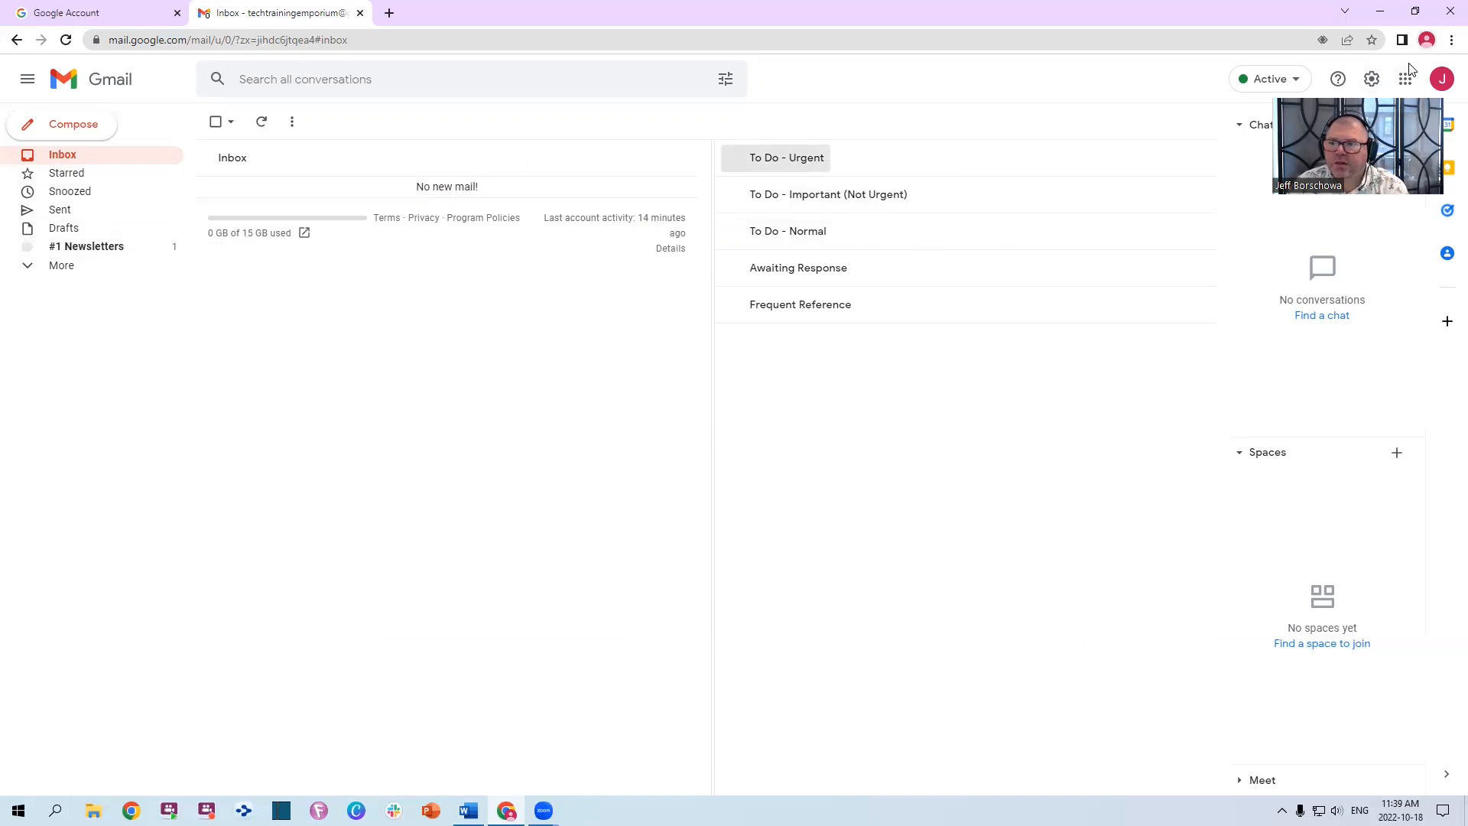
# Open the Multiple inboxes settings from Quick settings, then open the Test email and go back to #1 Newsletters
pyautogui.click(1371, 79)
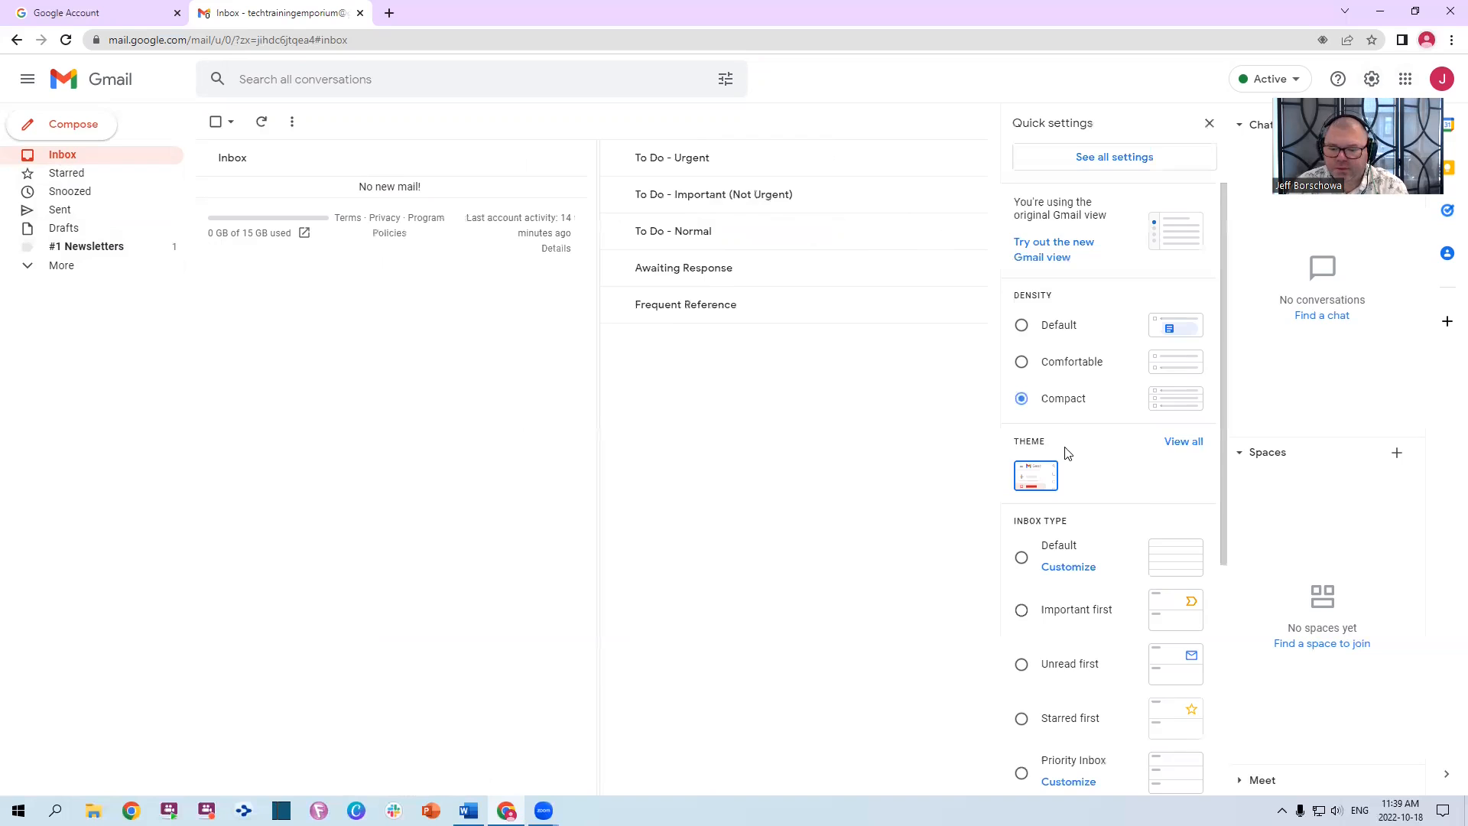
pyautogui.scroll(-4, 1069, 454)
pyautogui.click(1067, 539)
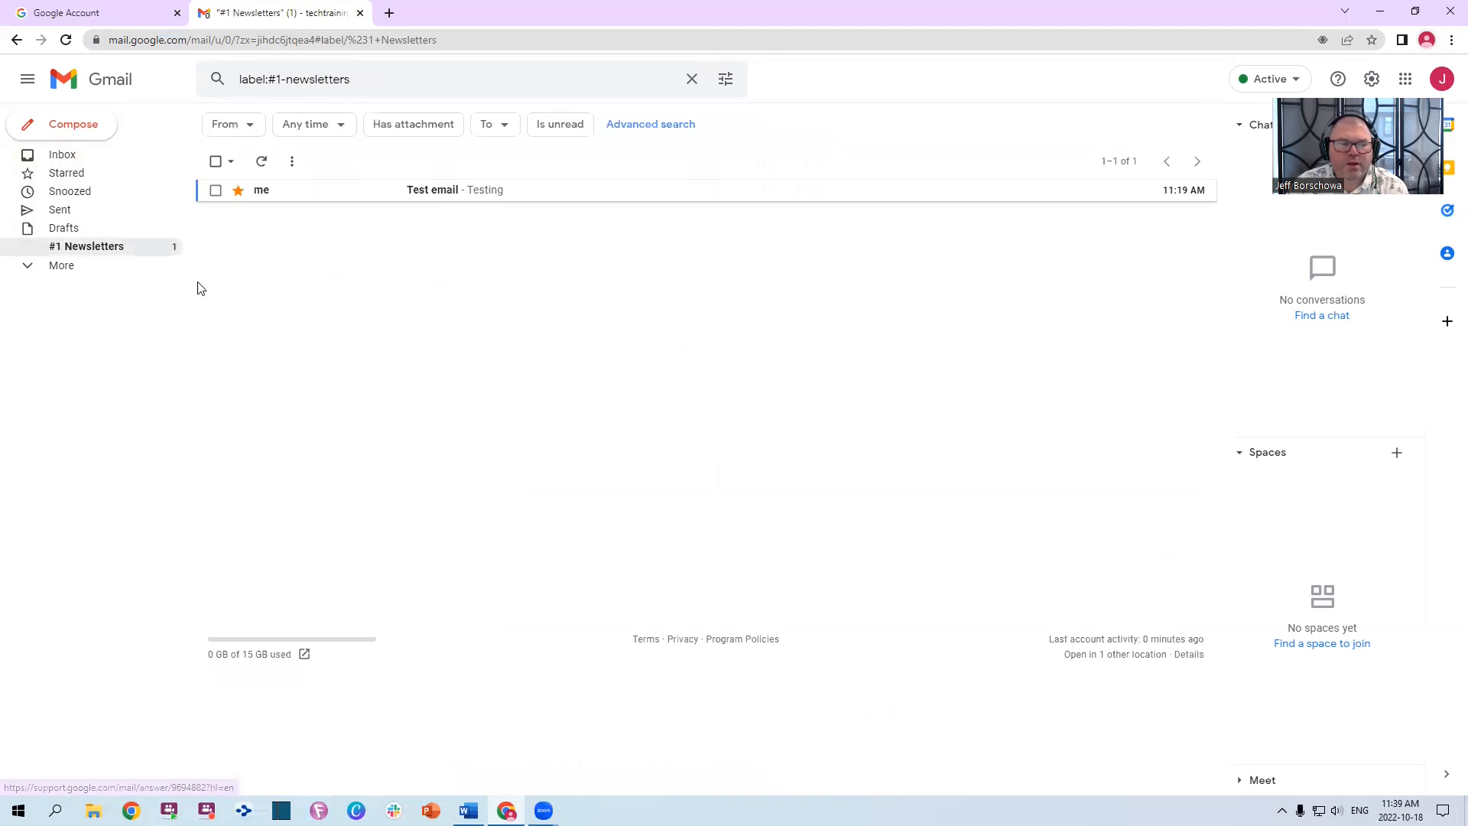
pyautogui.click(443, 195)
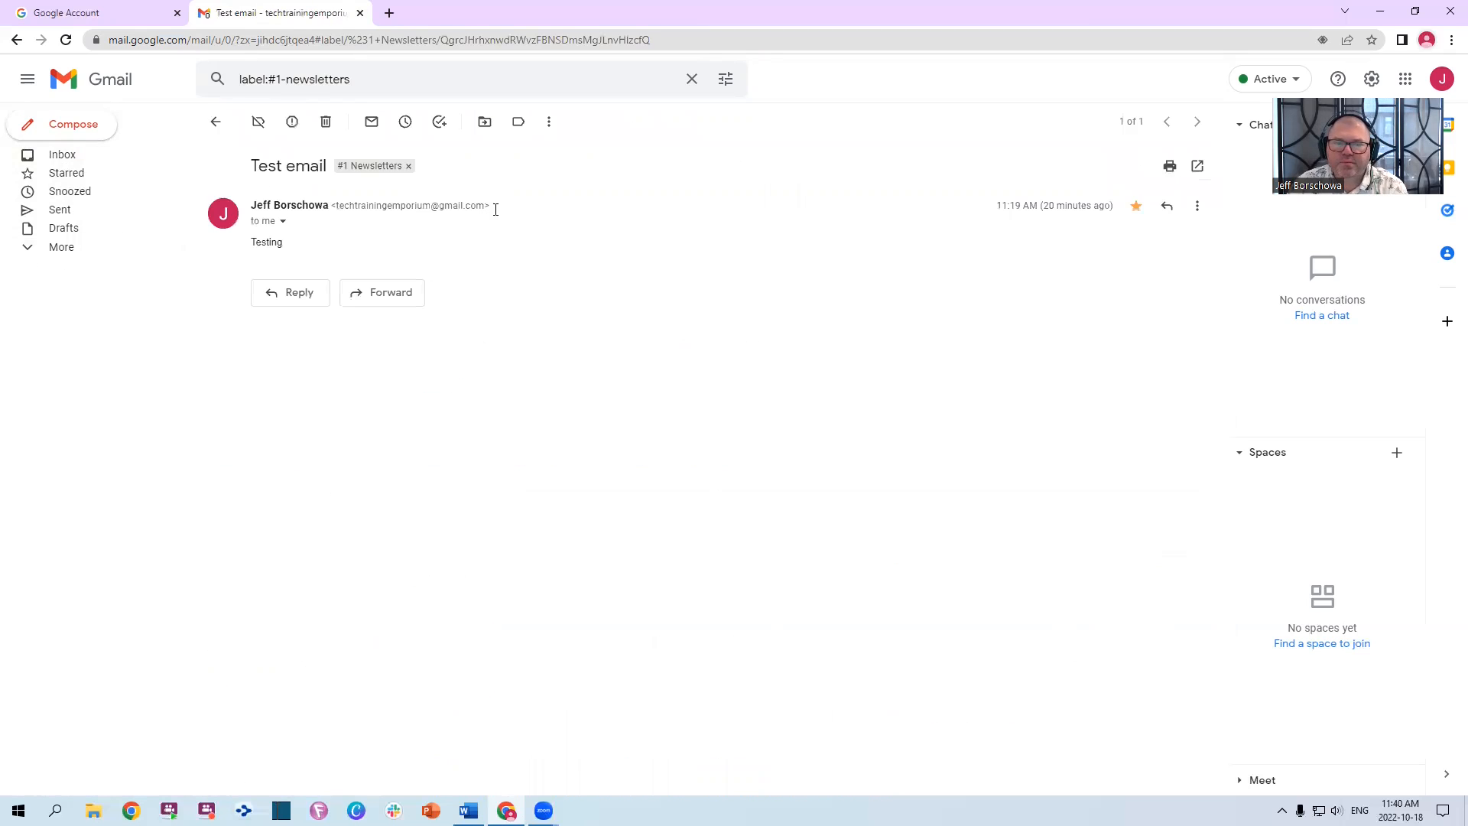
pyautogui.click(214, 121)
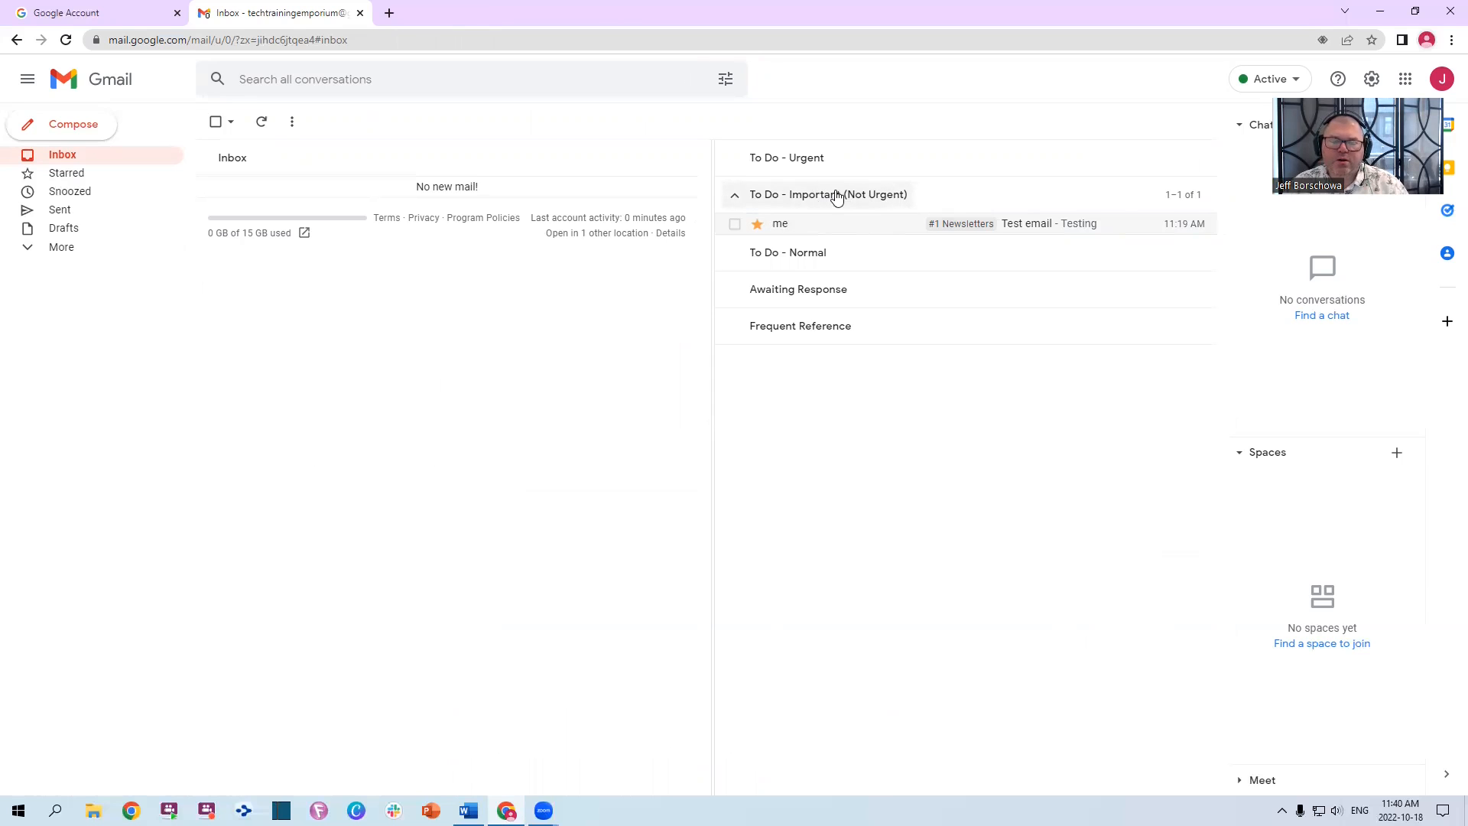
# Change the Test email's star colour and reload Gmail so it shows under To Do - Urgent
pyautogui.click(759, 226)
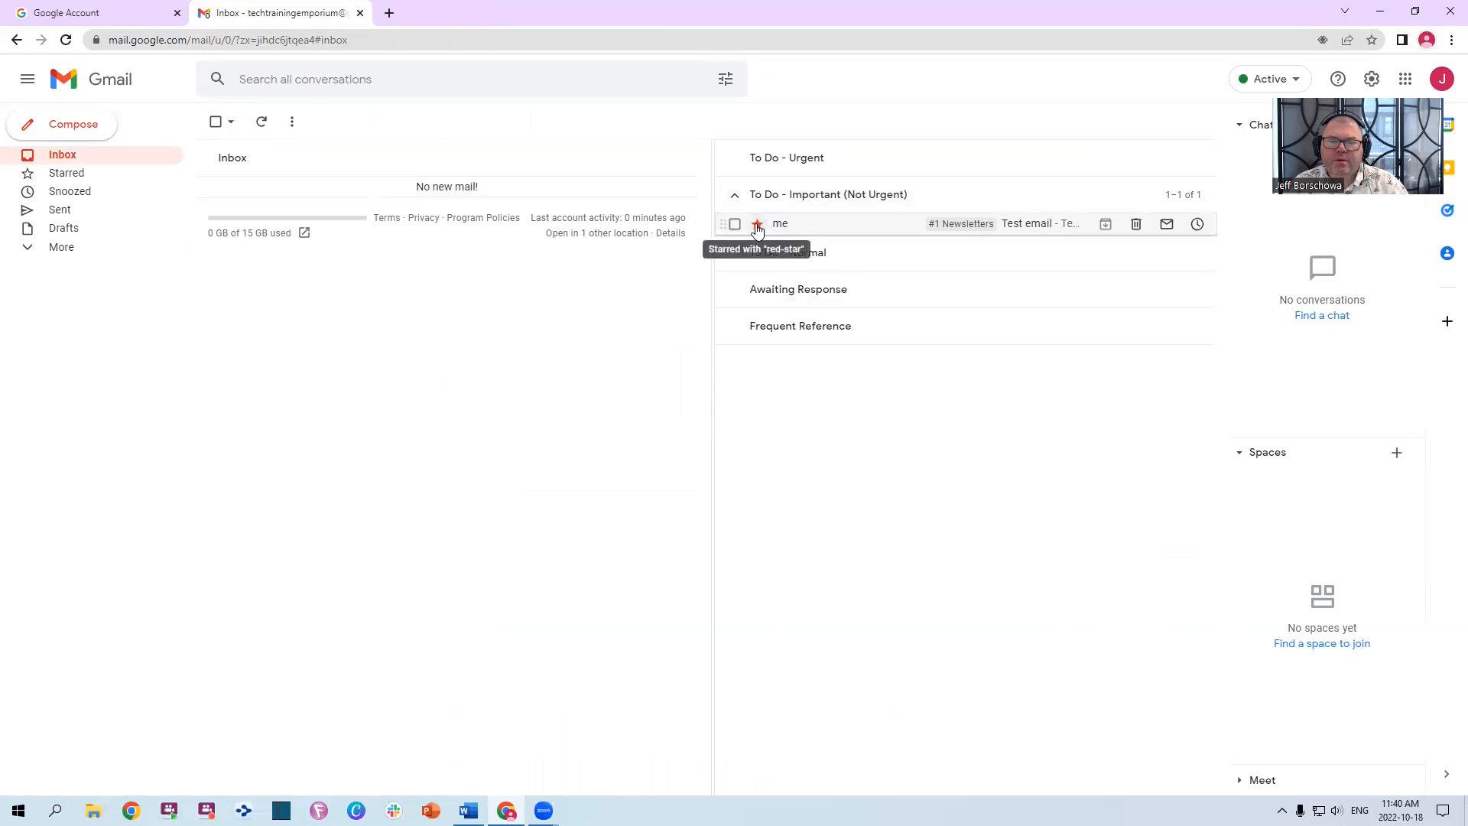
pyautogui.click(324, 47)
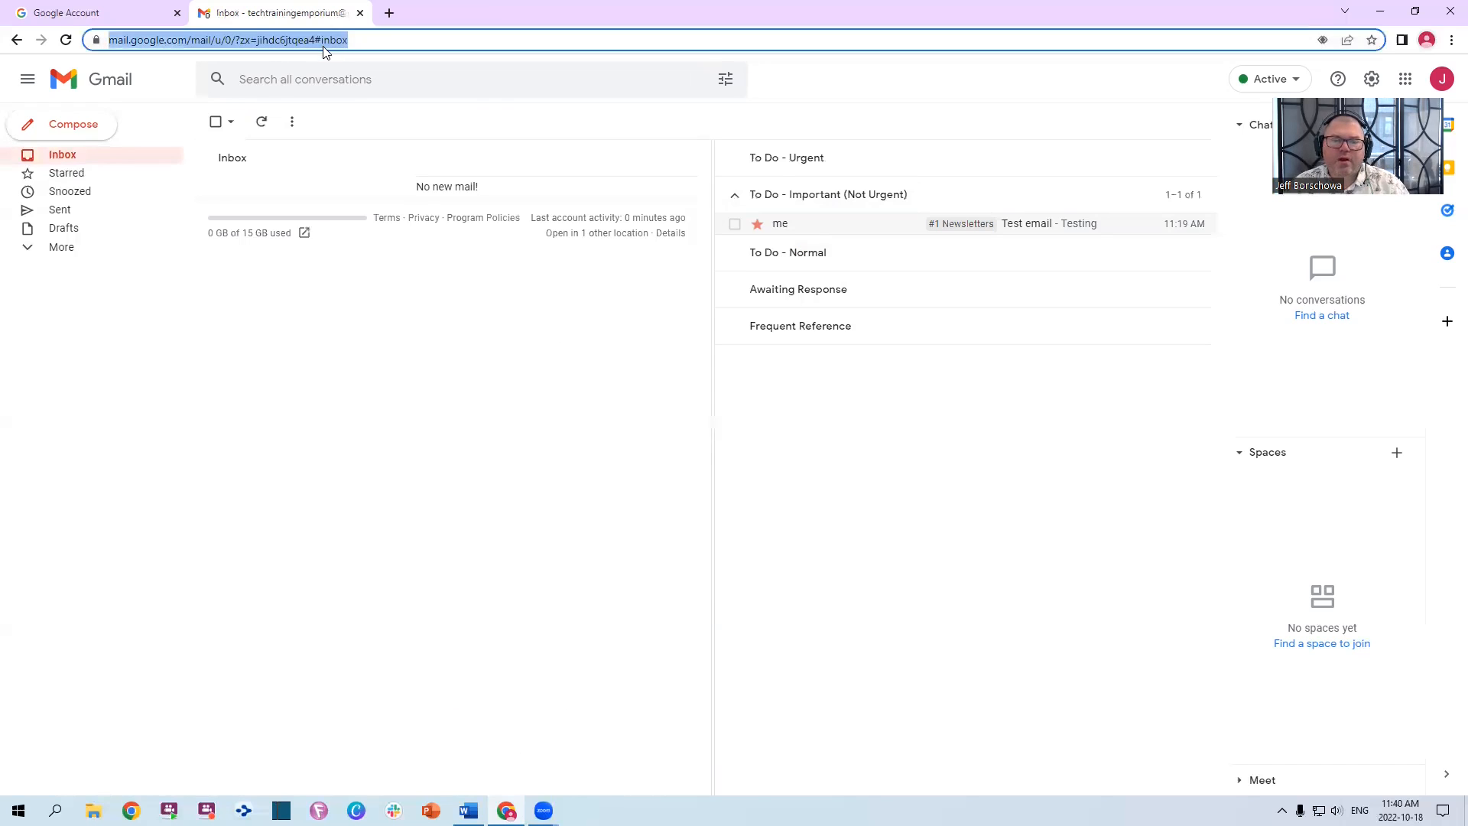
pyautogui.press('Return')
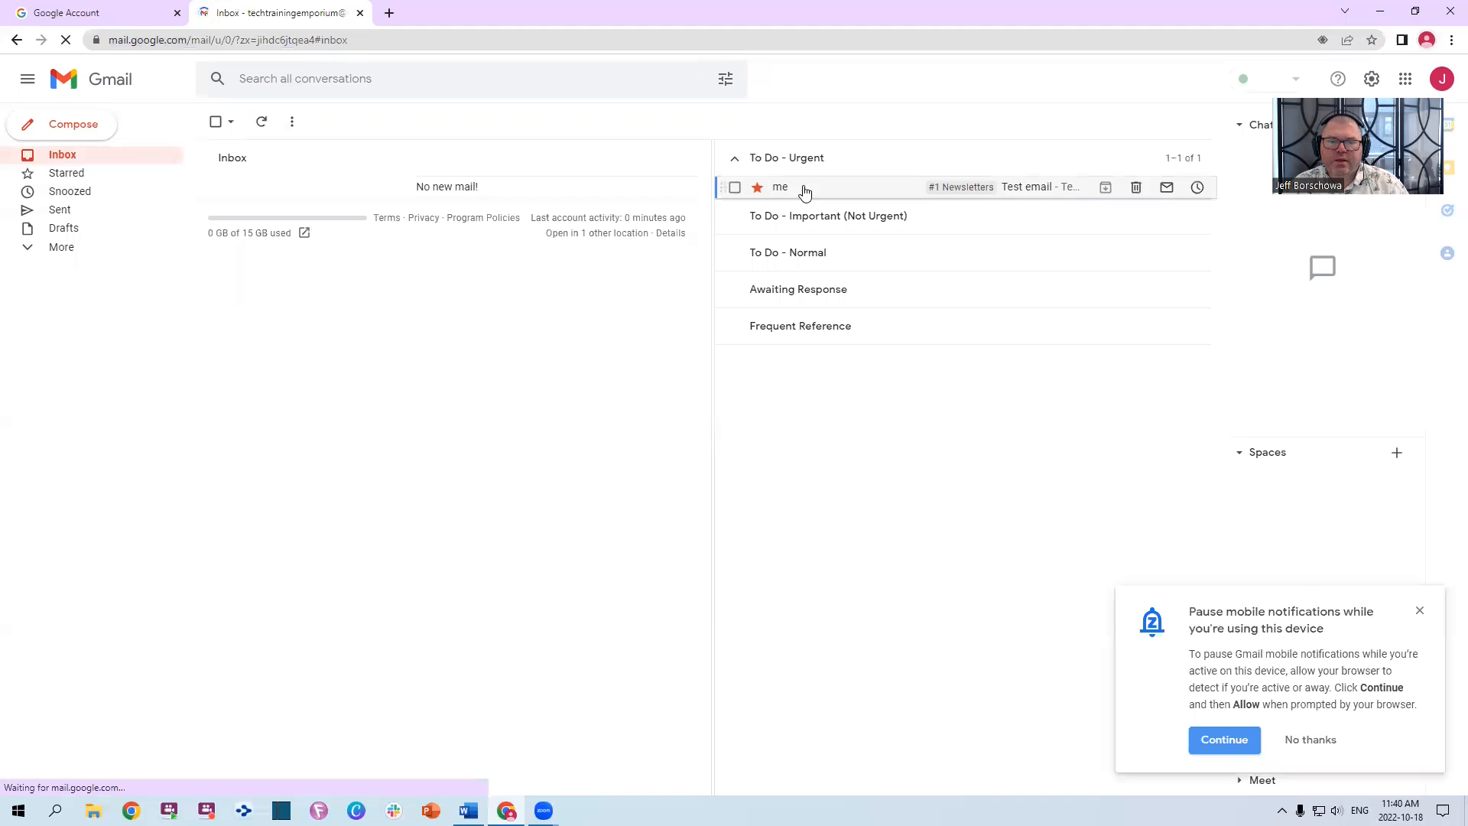
pyautogui.click(738, 159)
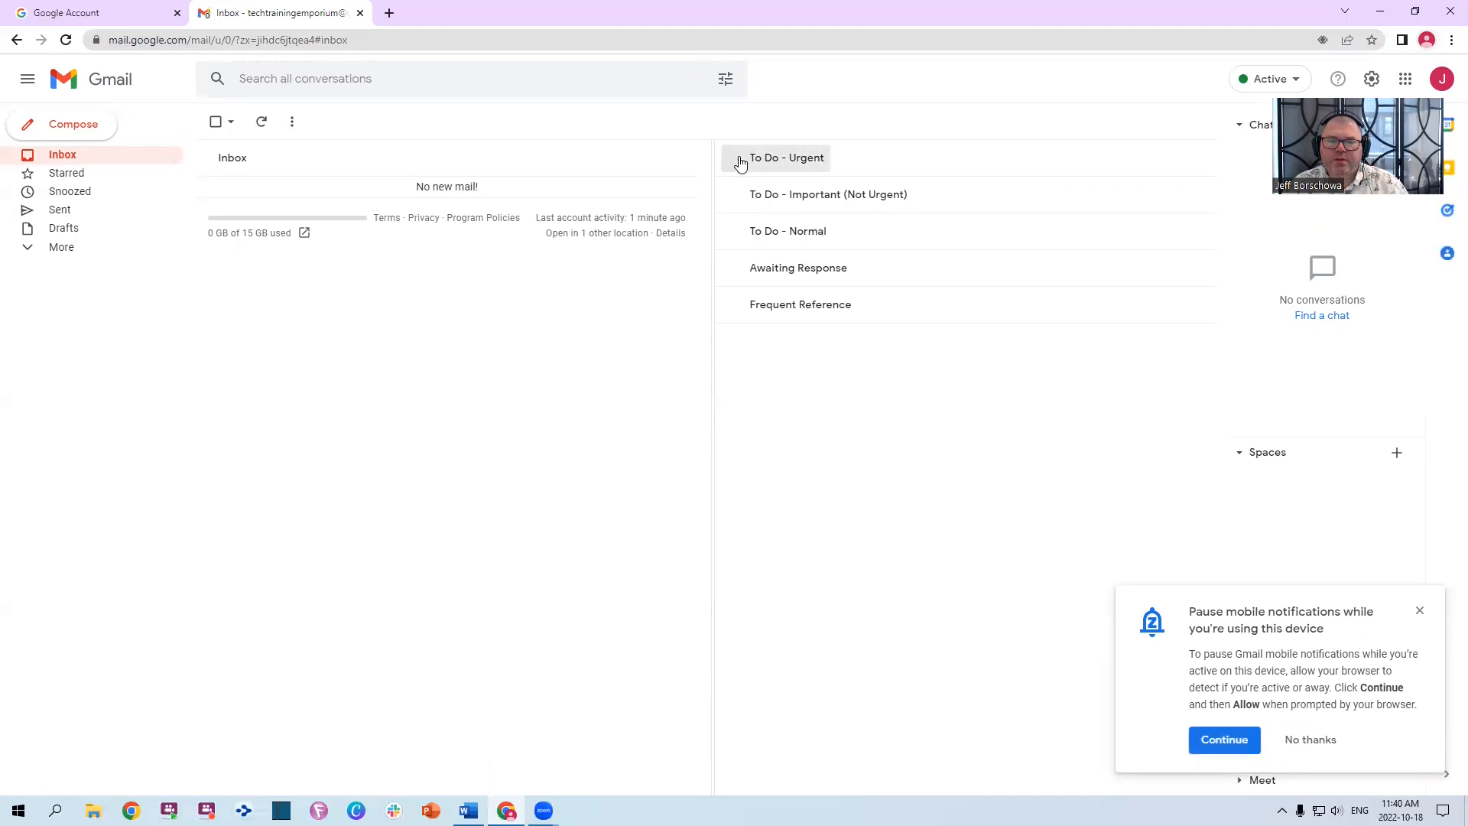
pyautogui.click(787, 158)
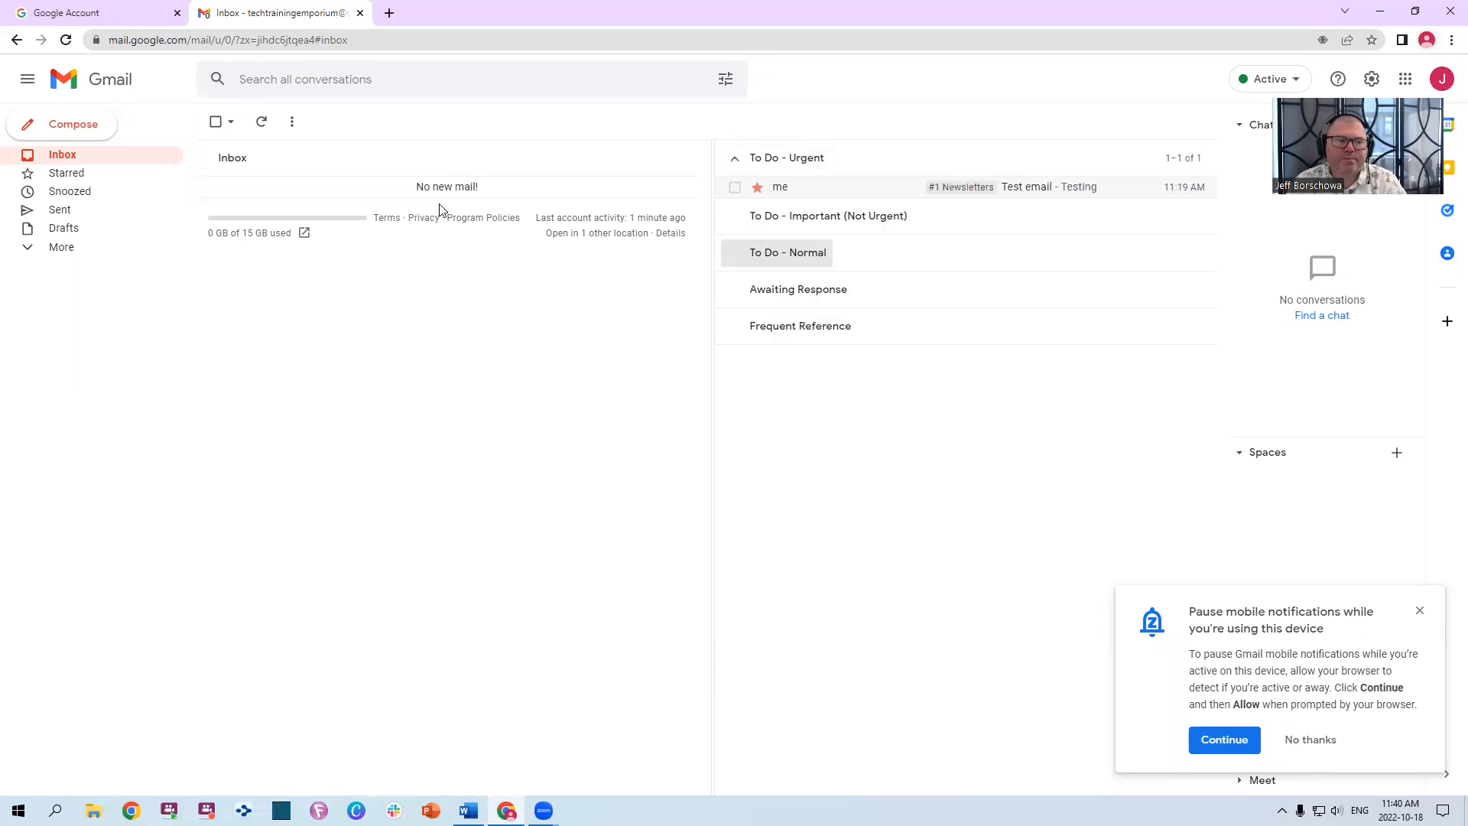
pyautogui.click(393, 75)
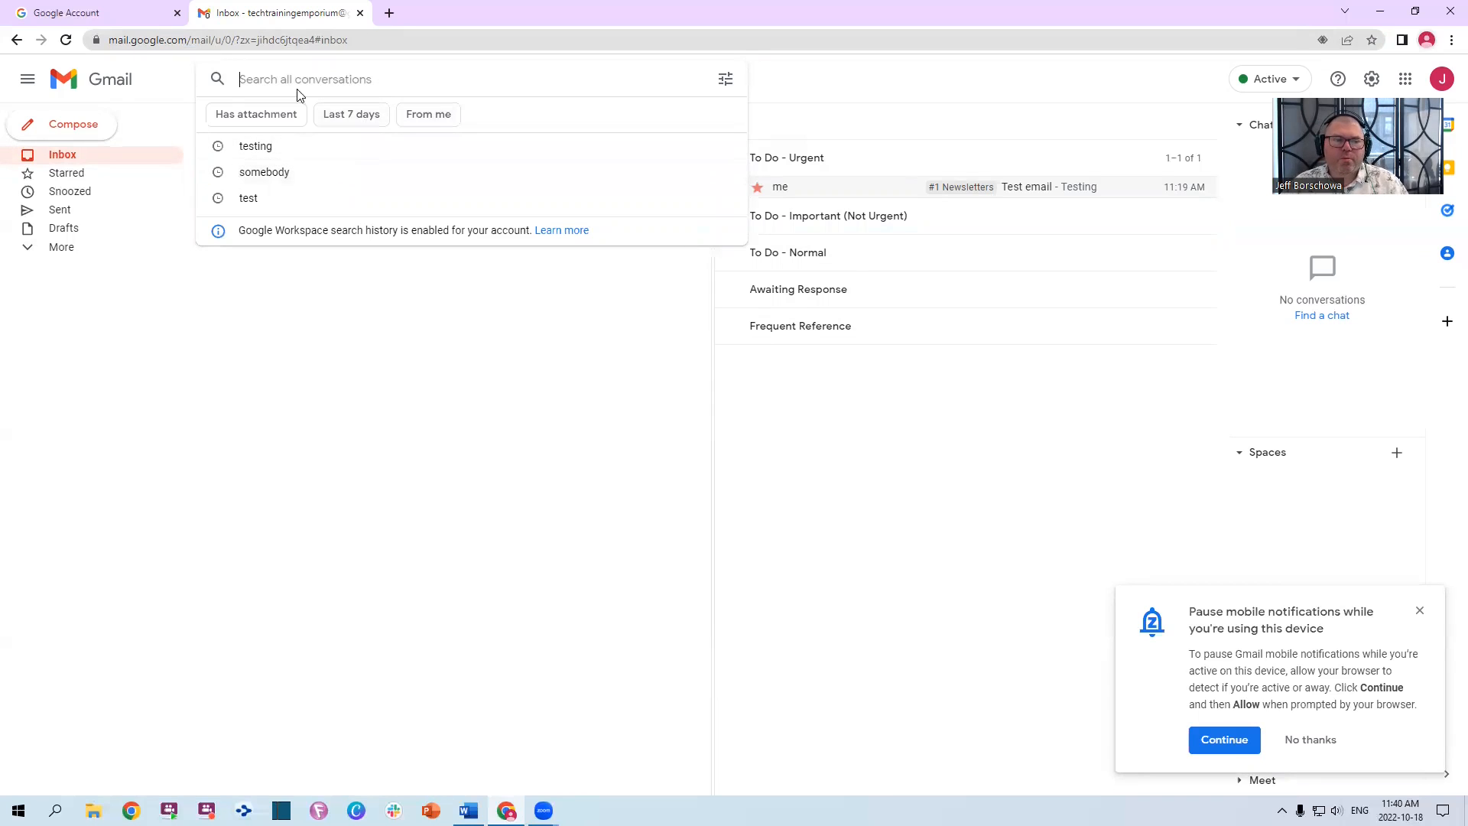
# Open the advanced search options and set Date within to 1 month
pyautogui.click(360, 115)
pyautogui.click(360, 115)
pyautogui.click(725, 79)
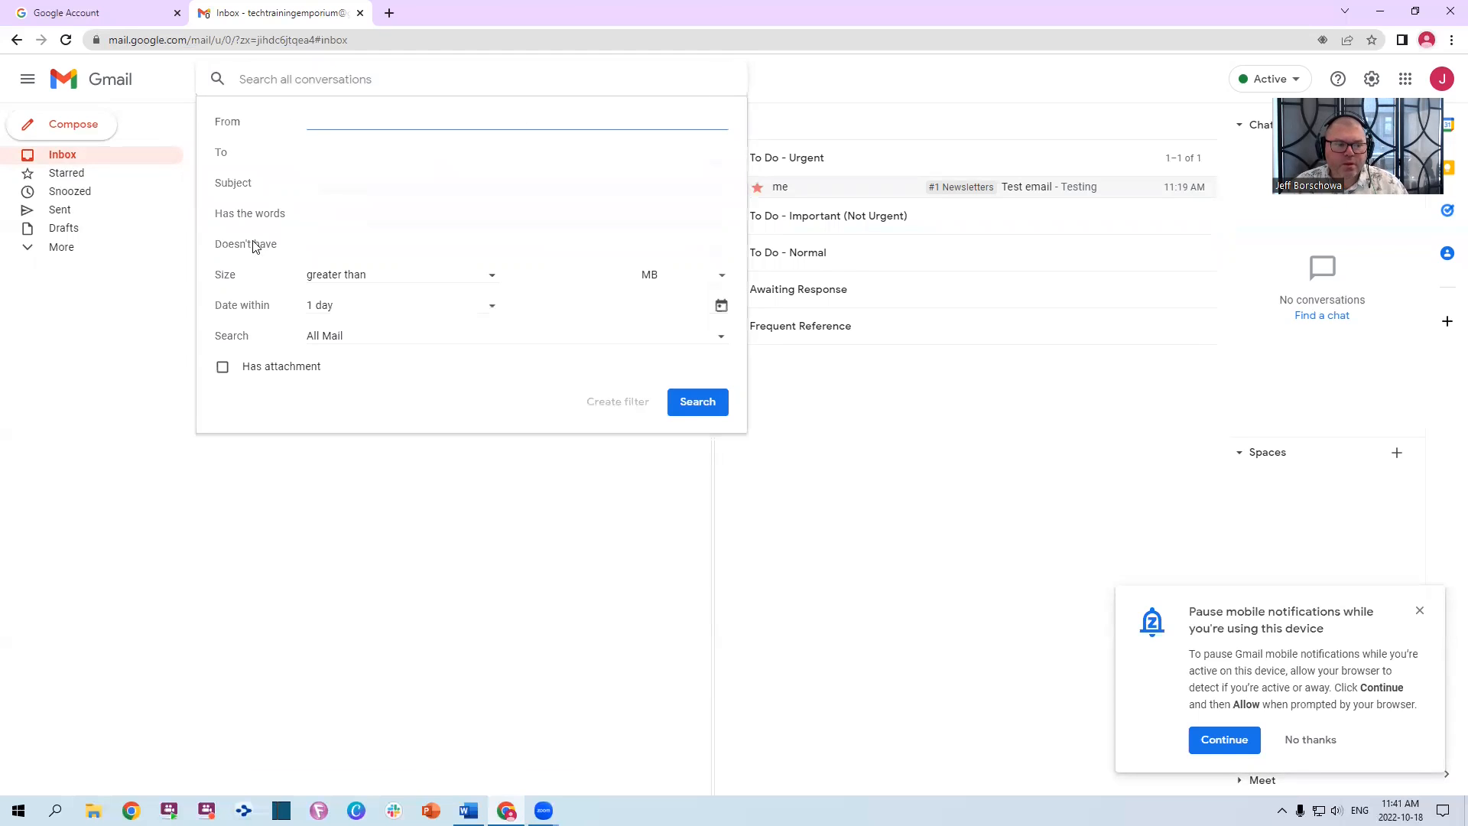
pyautogui.click(356, 307)
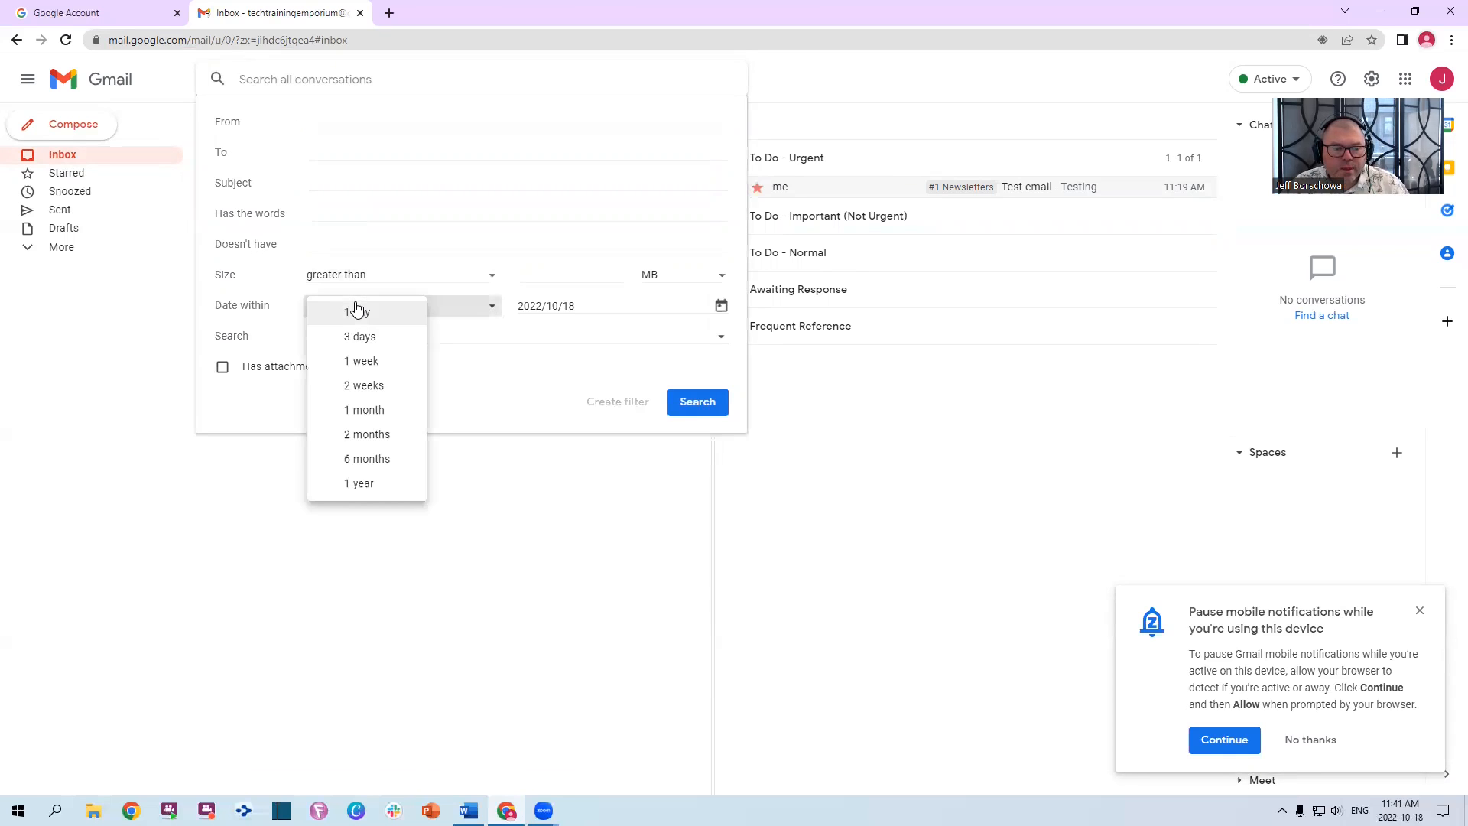
pyautogui.click(366, 413)
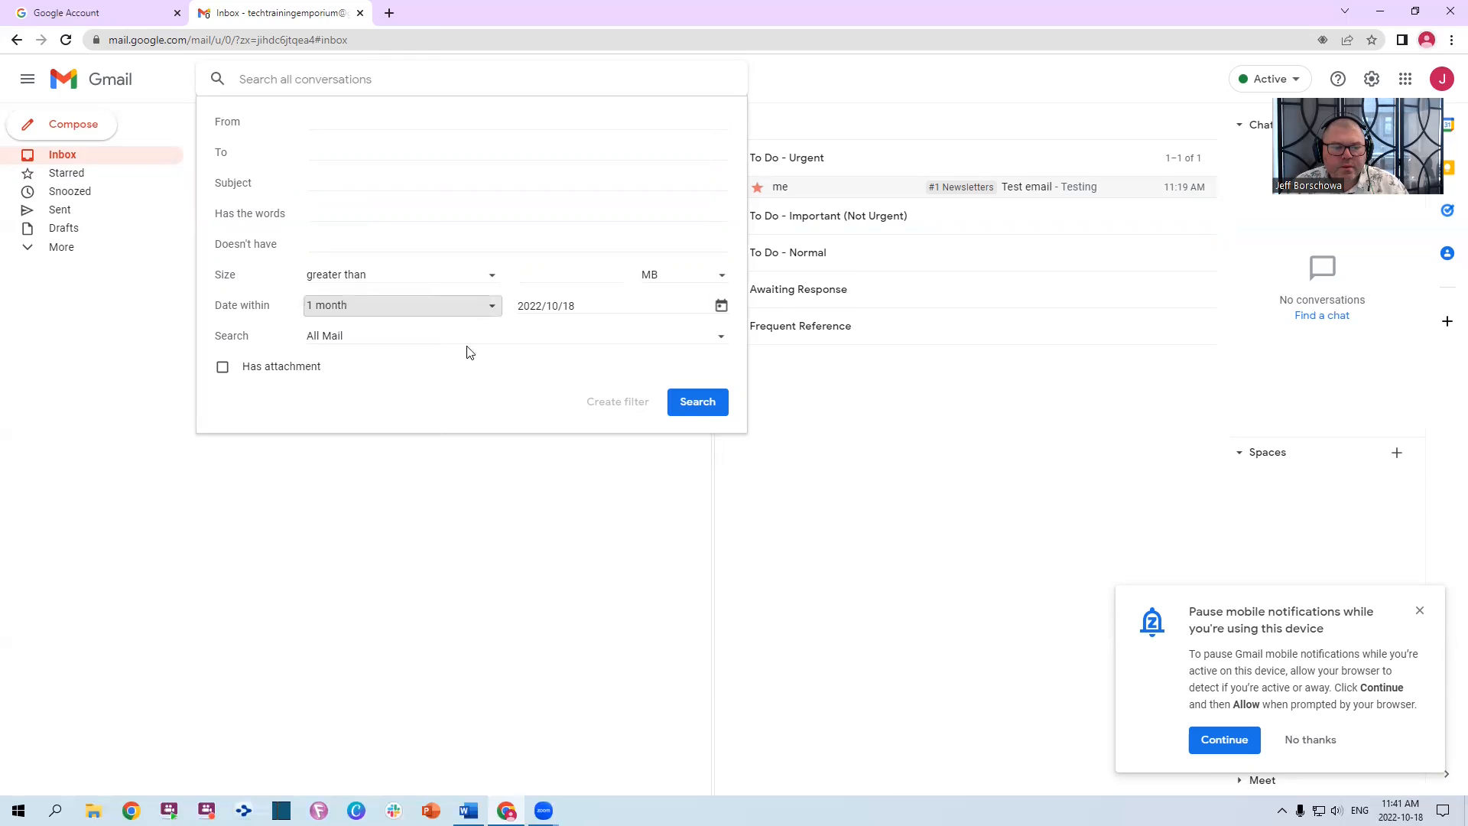
# Keep 2022/10/18 as the reference date and All Mail as the scope, then run the search
pyautogui.click(652, 308)
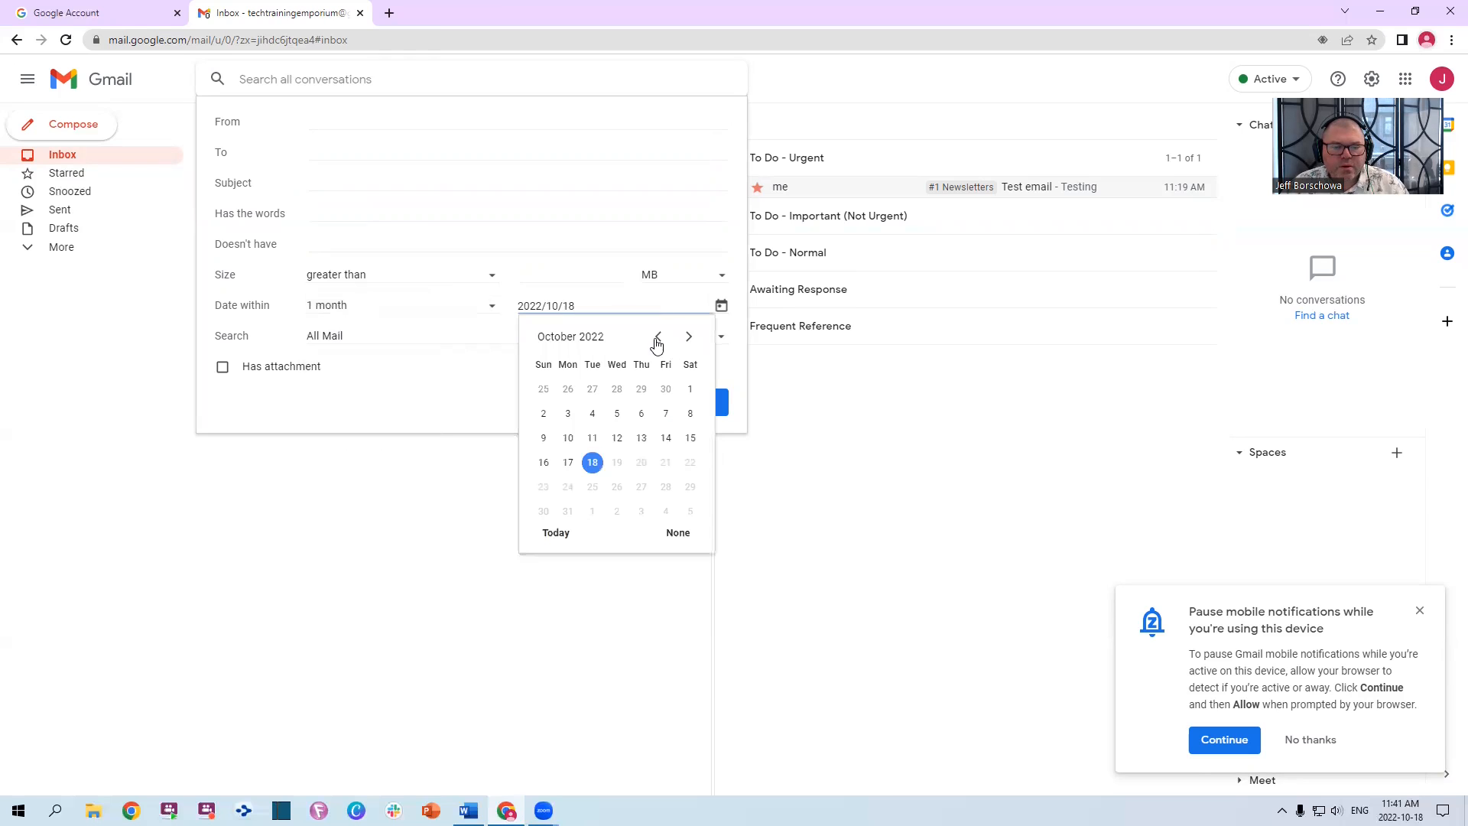
pyautogui.click(658, 336)
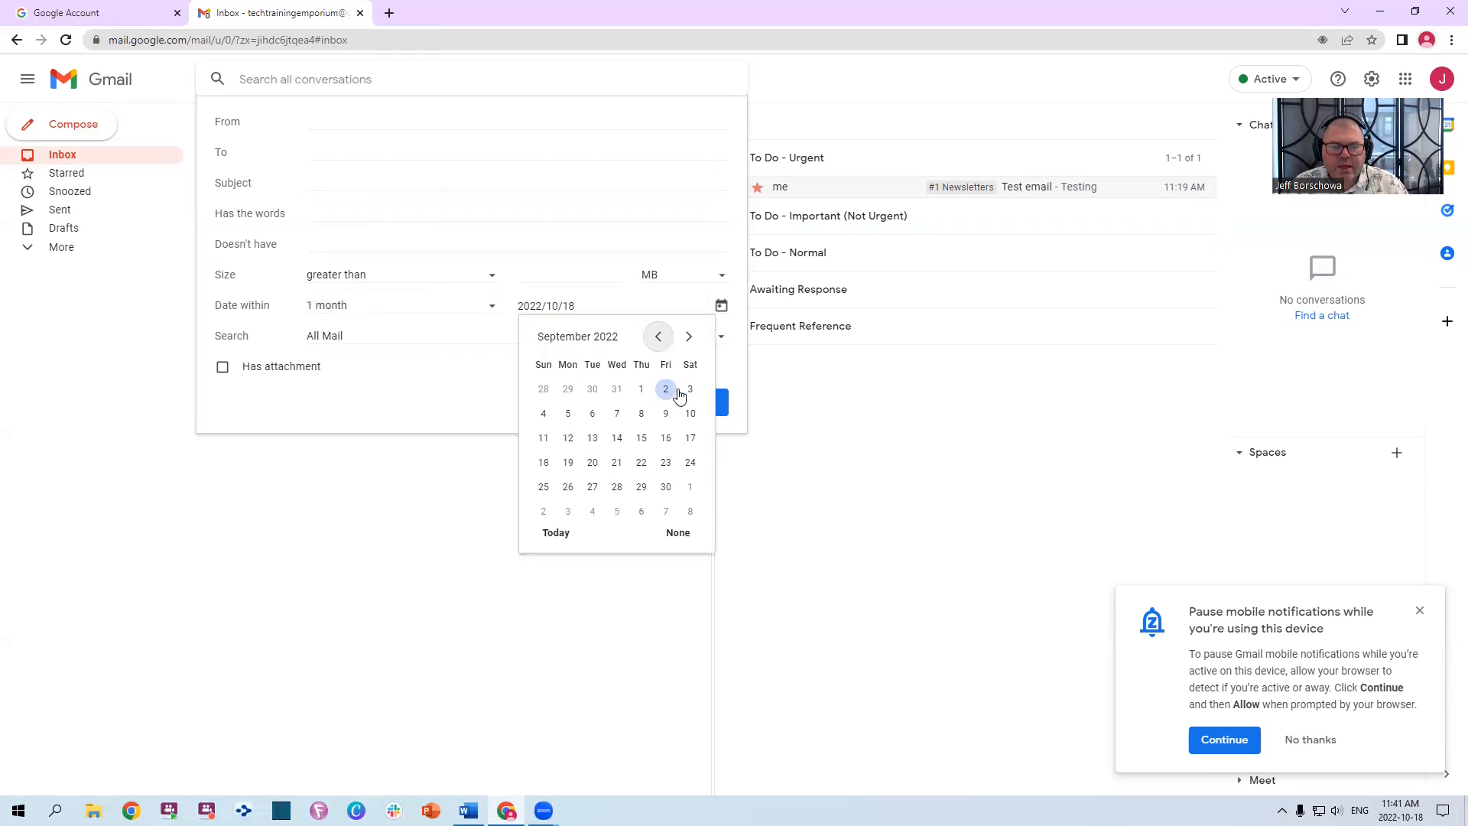
pyautogui.click(689, 336)
pyautogui.click(589, 462)
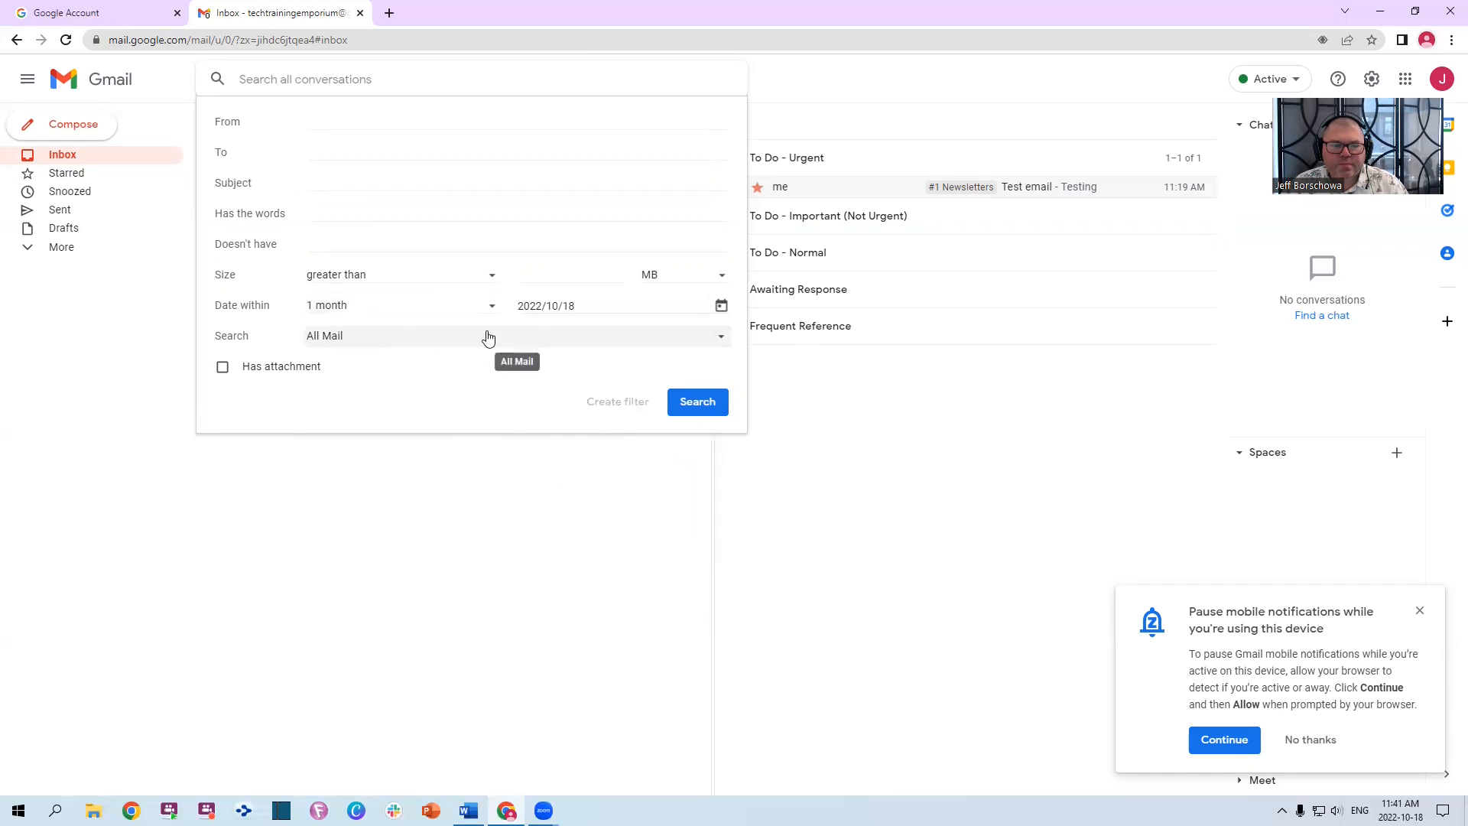
pyautogui.click(419, 347)
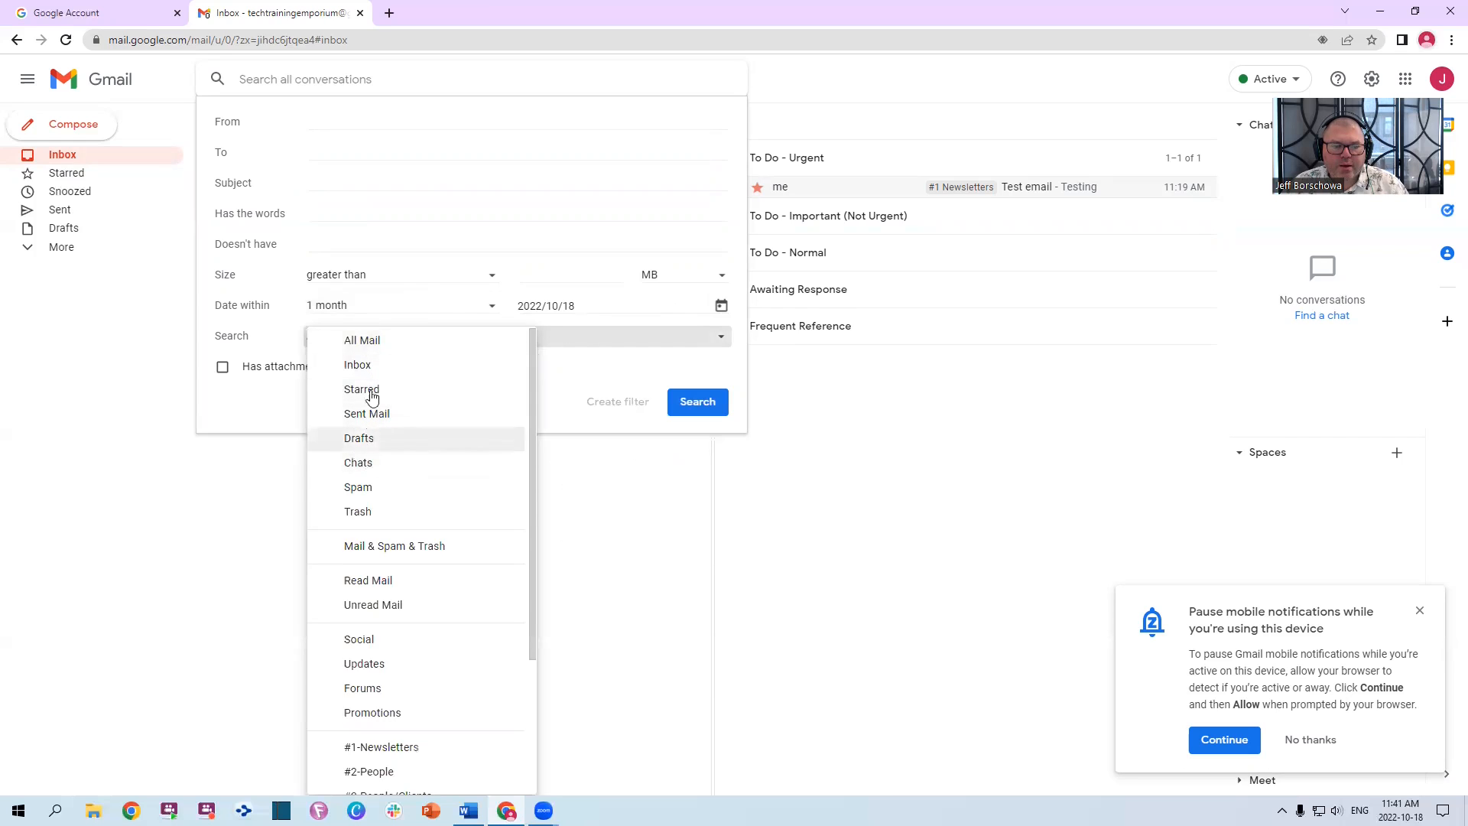
pyautogui.click(366, 341)
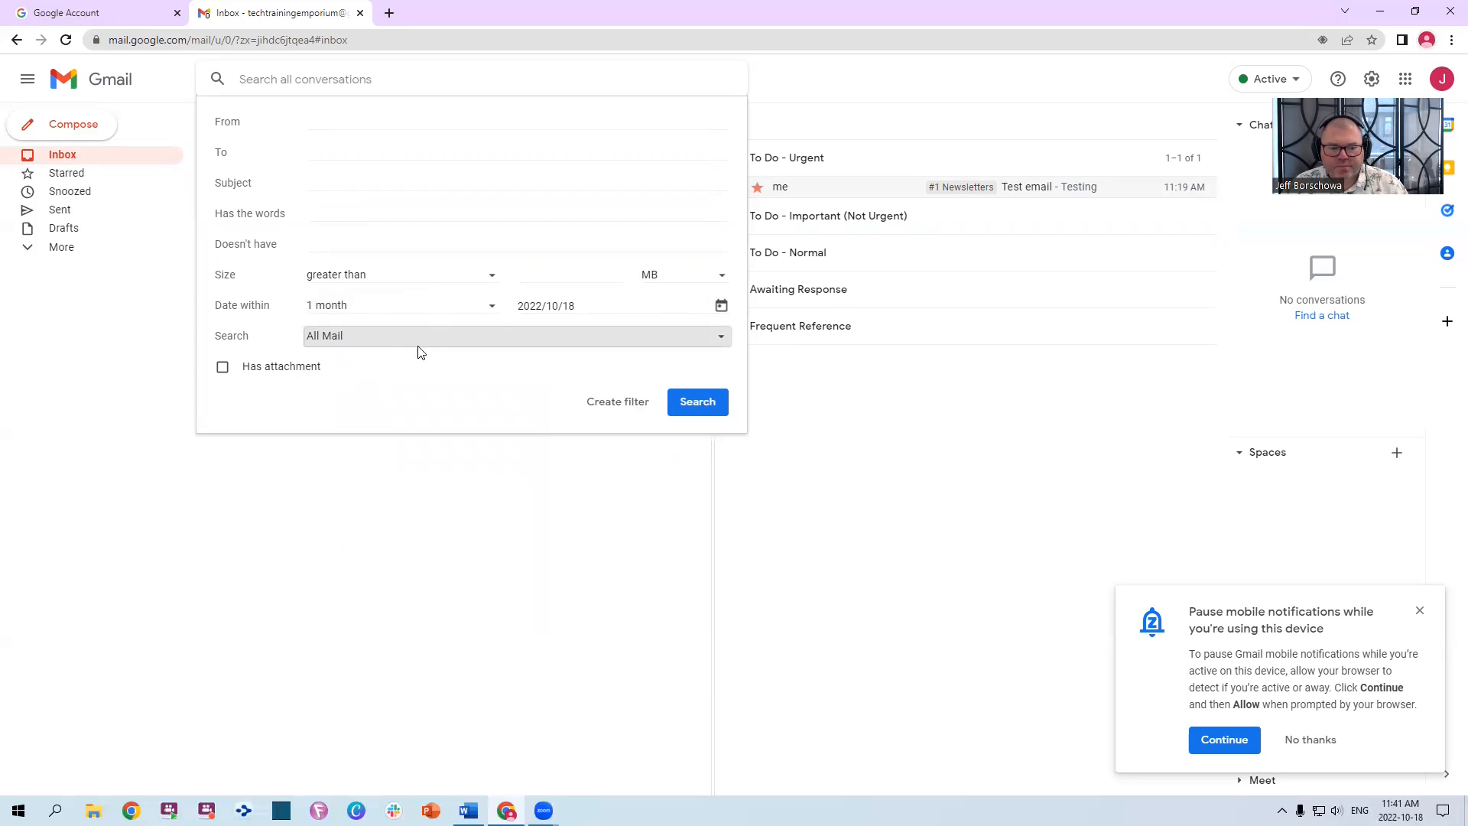
pyautogui.click(722, 308)
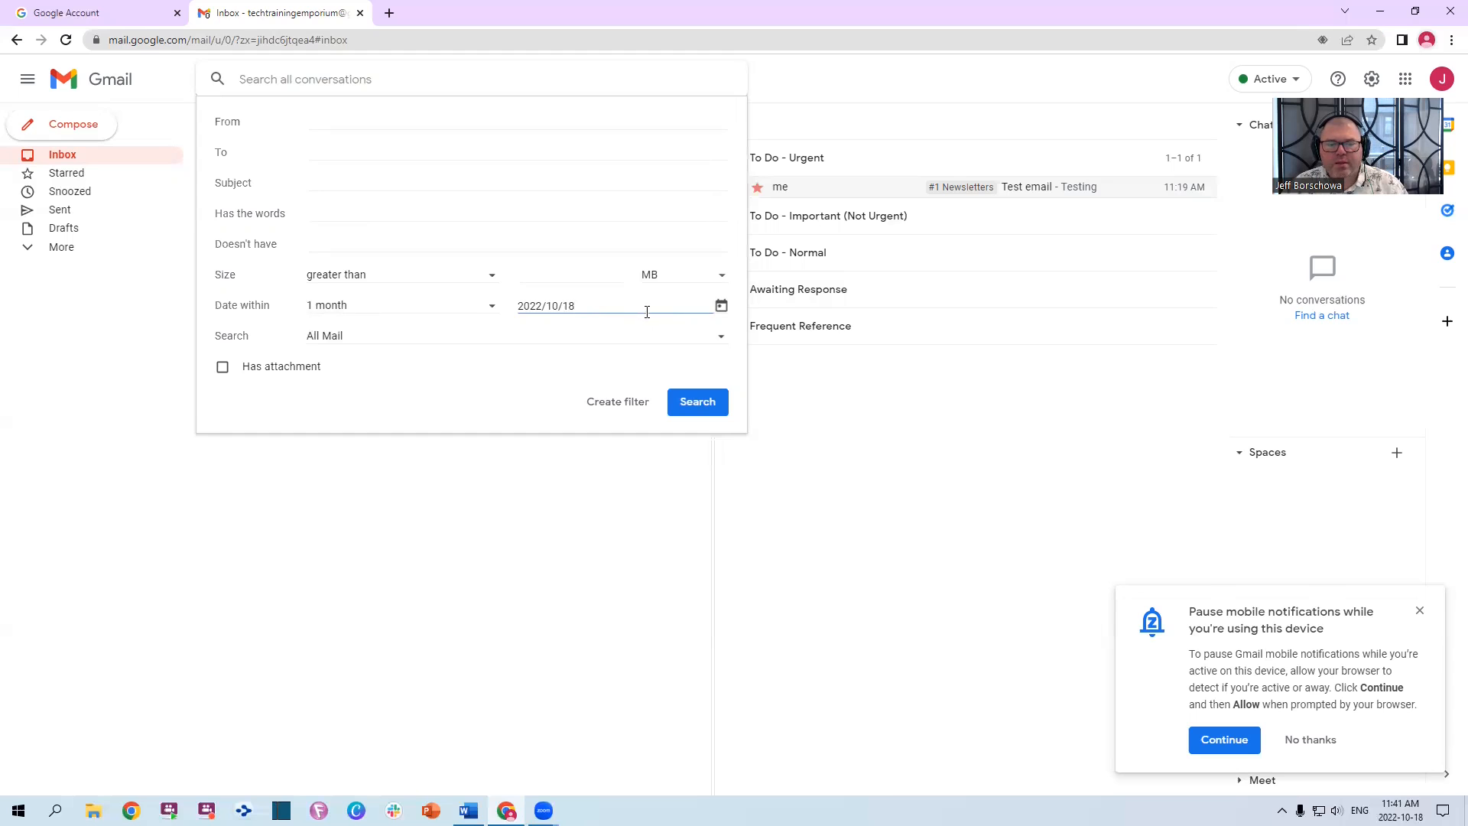
pyautogui.click(698, 402)
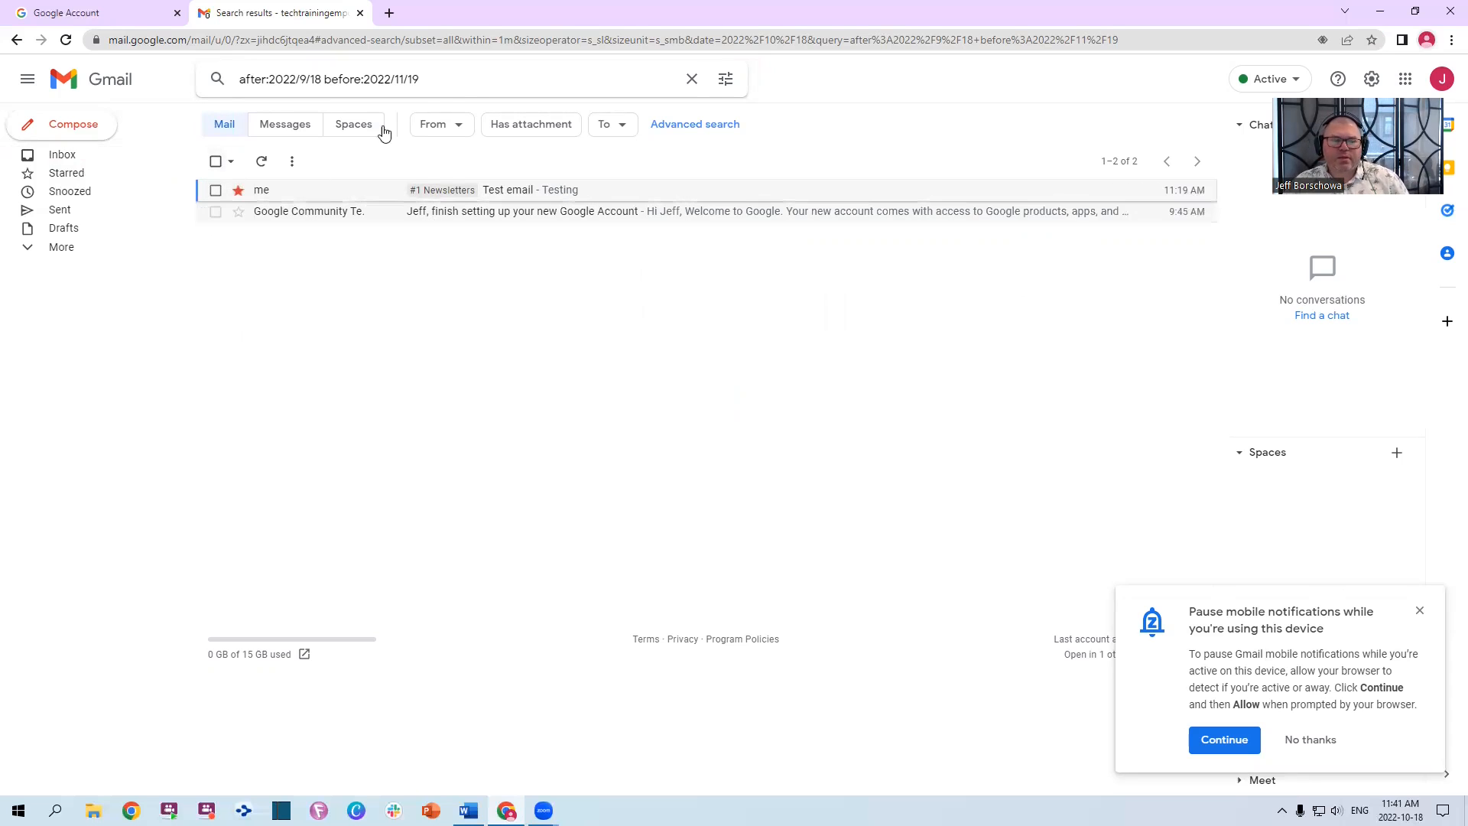
# Delete 'after:2022/9/18' from the query and change the before date's month to 09
pyautogui.click(469, 79)
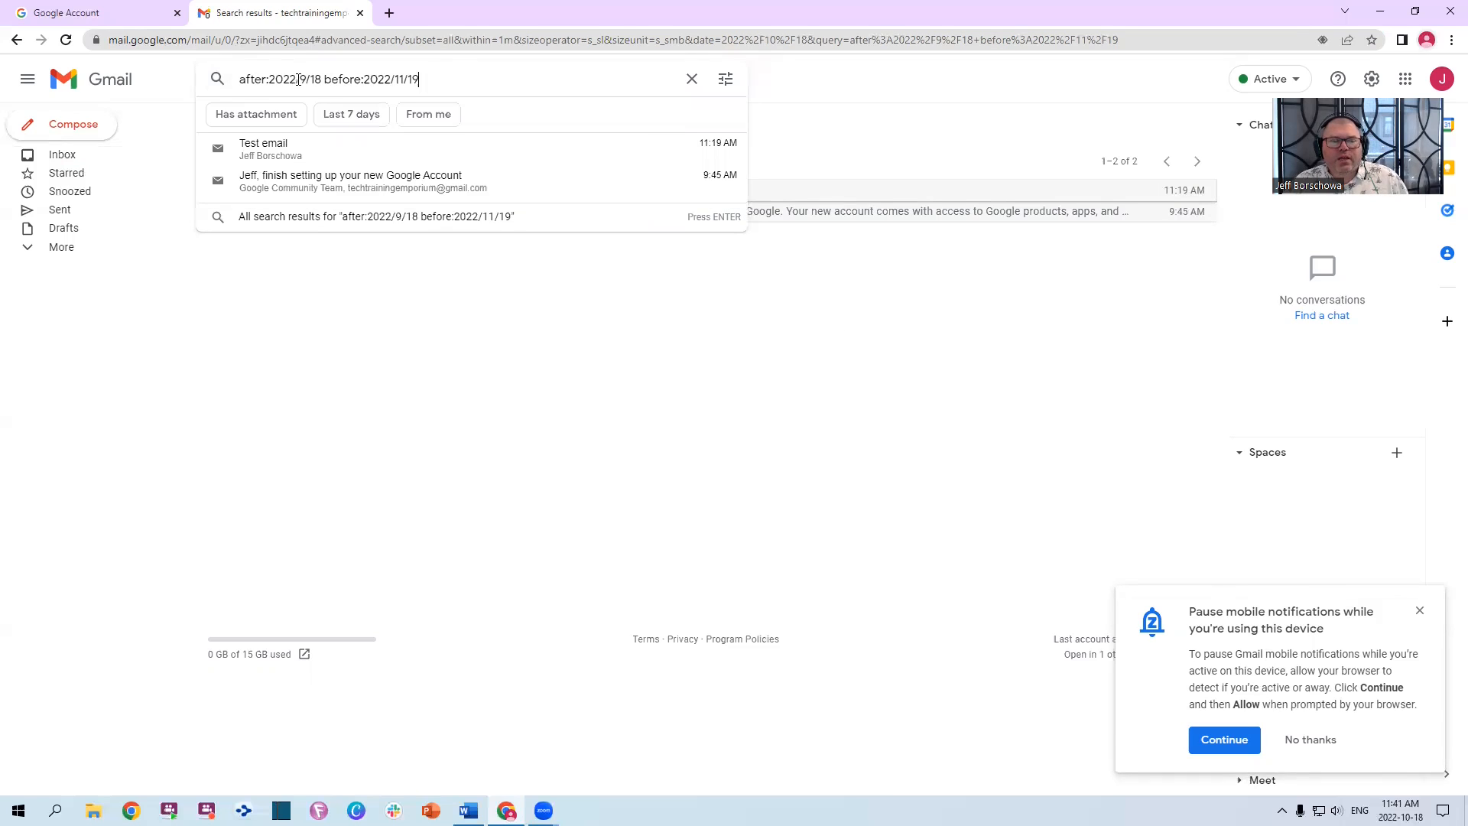
pyautogui.moveTo(324, 80); pyautogui.dragTo(119, 82)
pyautogui.press('BackSpace')
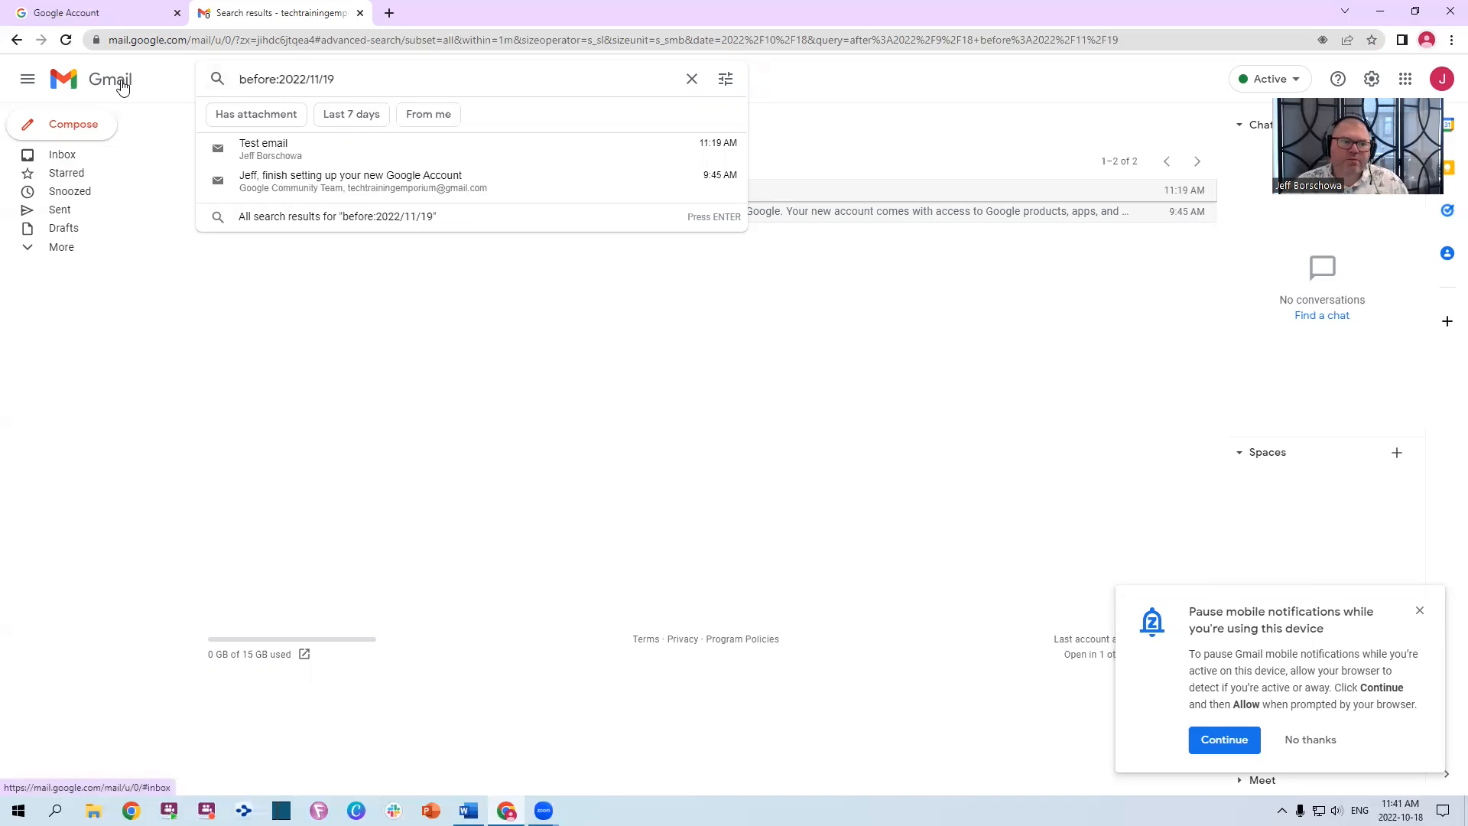
pyautogui.moveTo(309, 80); pyautogui.dragTo(319, 78)
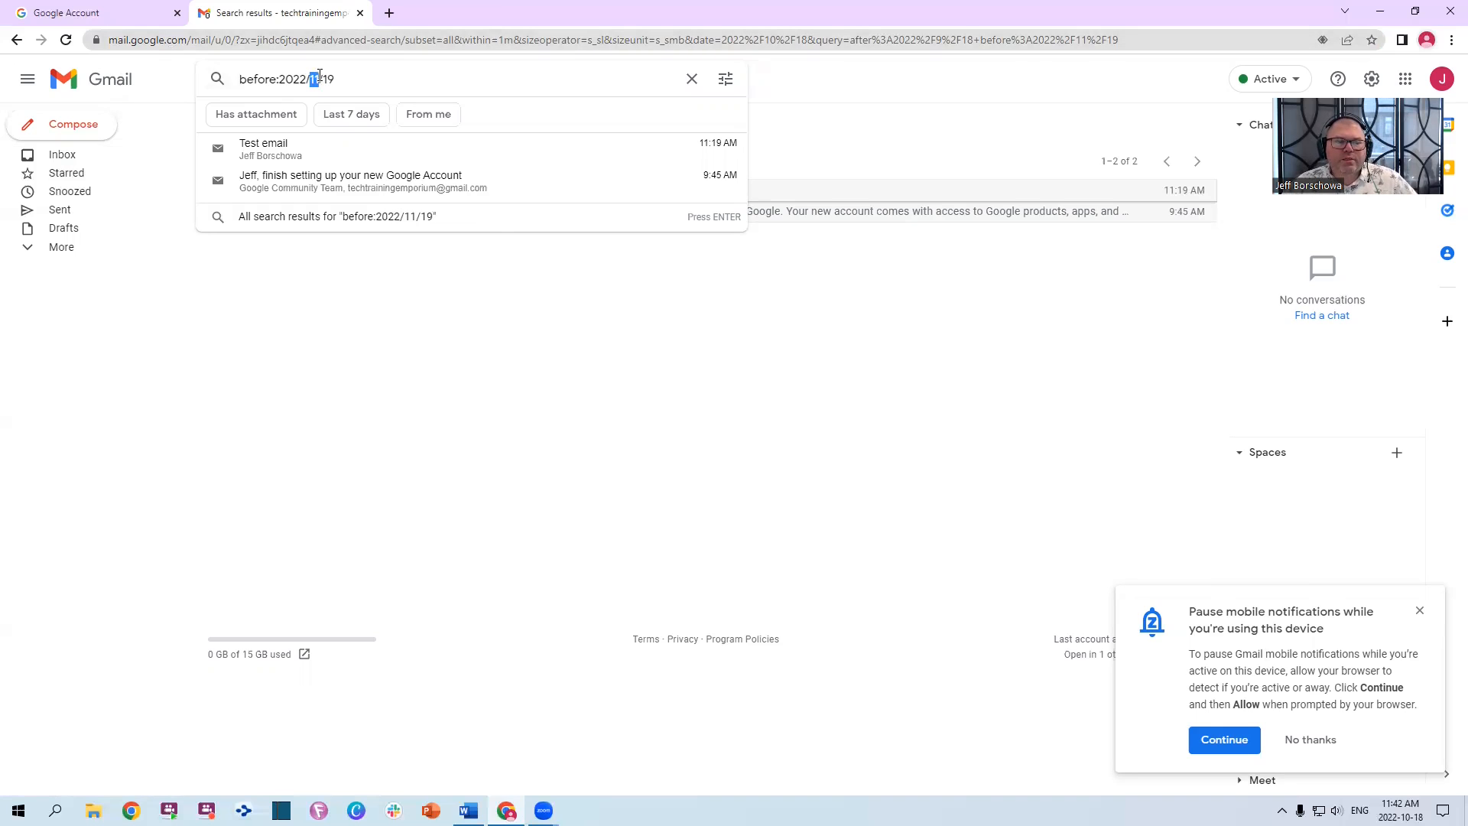
pyautogui.write('09')
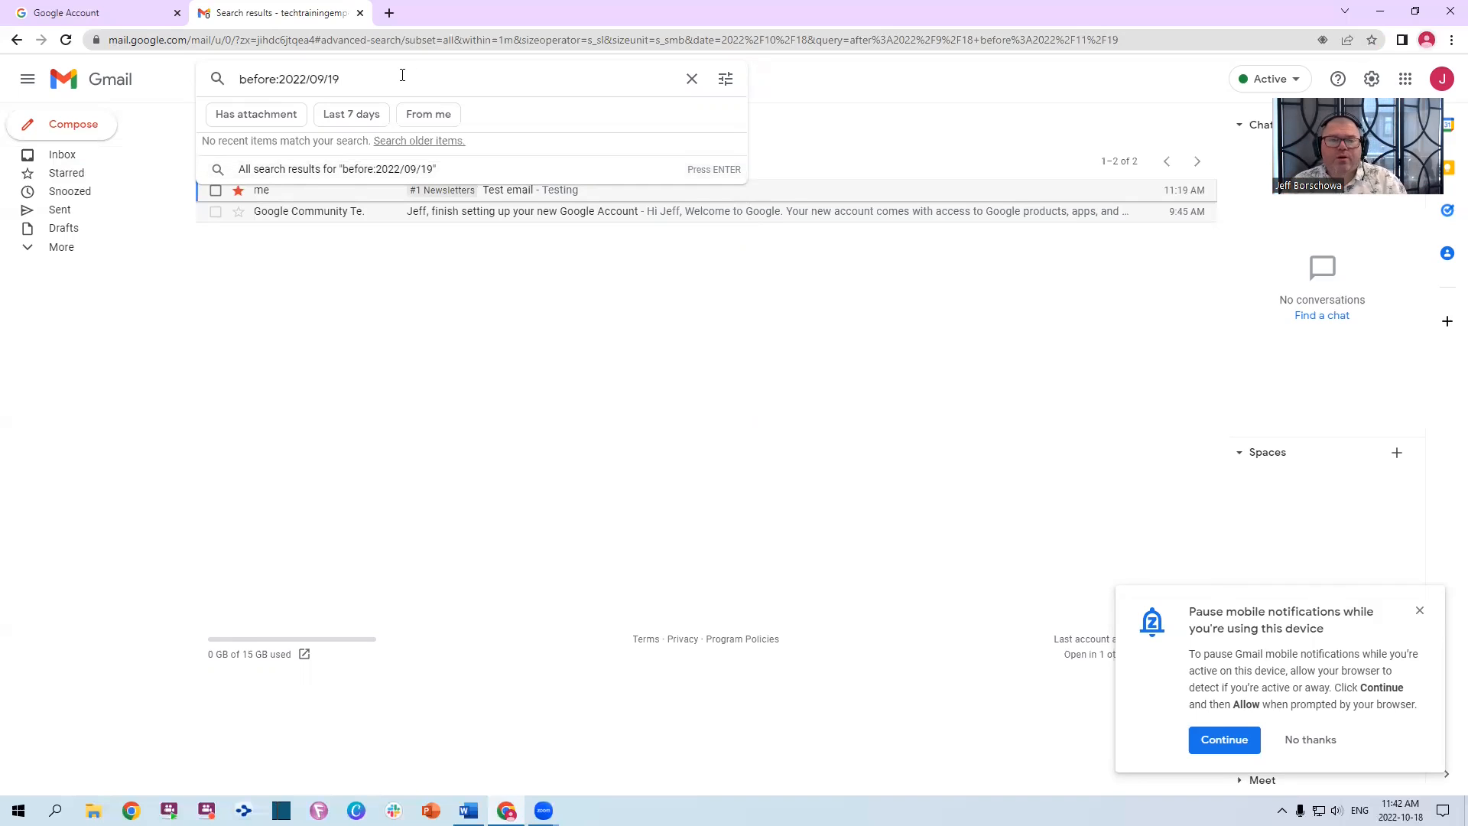
# Run the before:2022/09/19 search and accept the pause-notifications and Chrome activity prompts
pyautogui.press('Return')
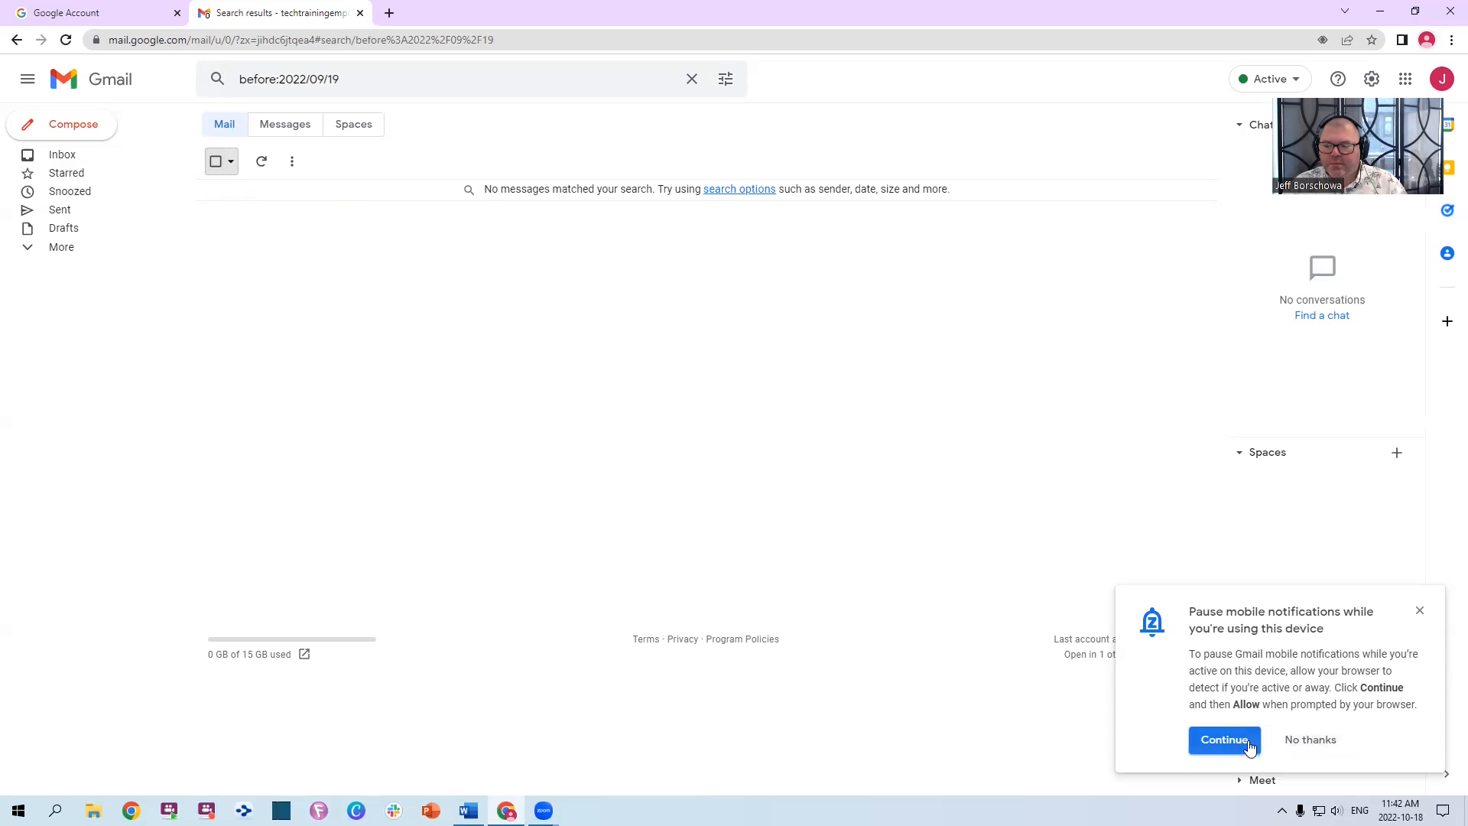
pyautogui.click(1257, 743)
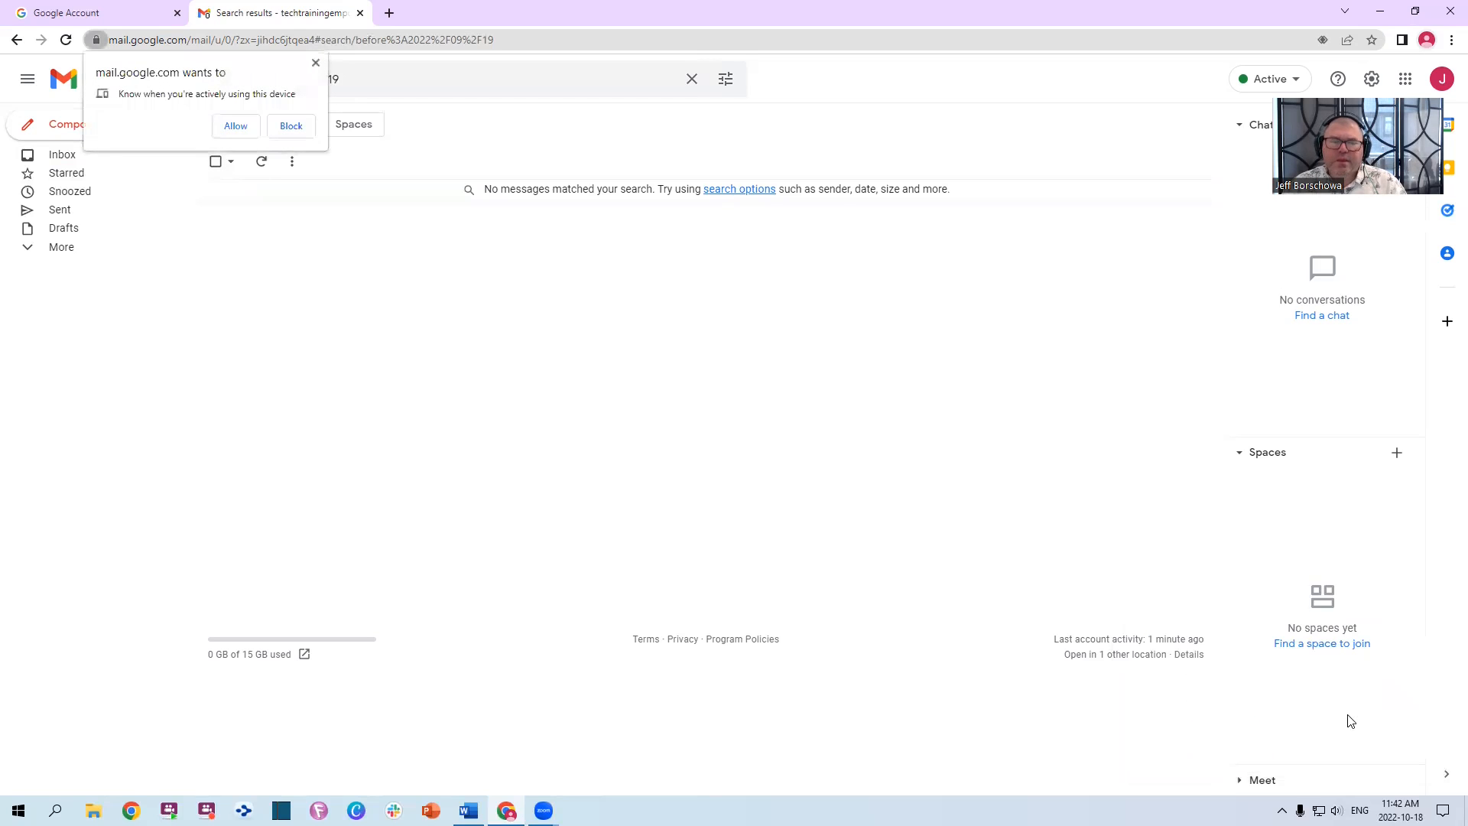
pyautogui.click(235, 125)
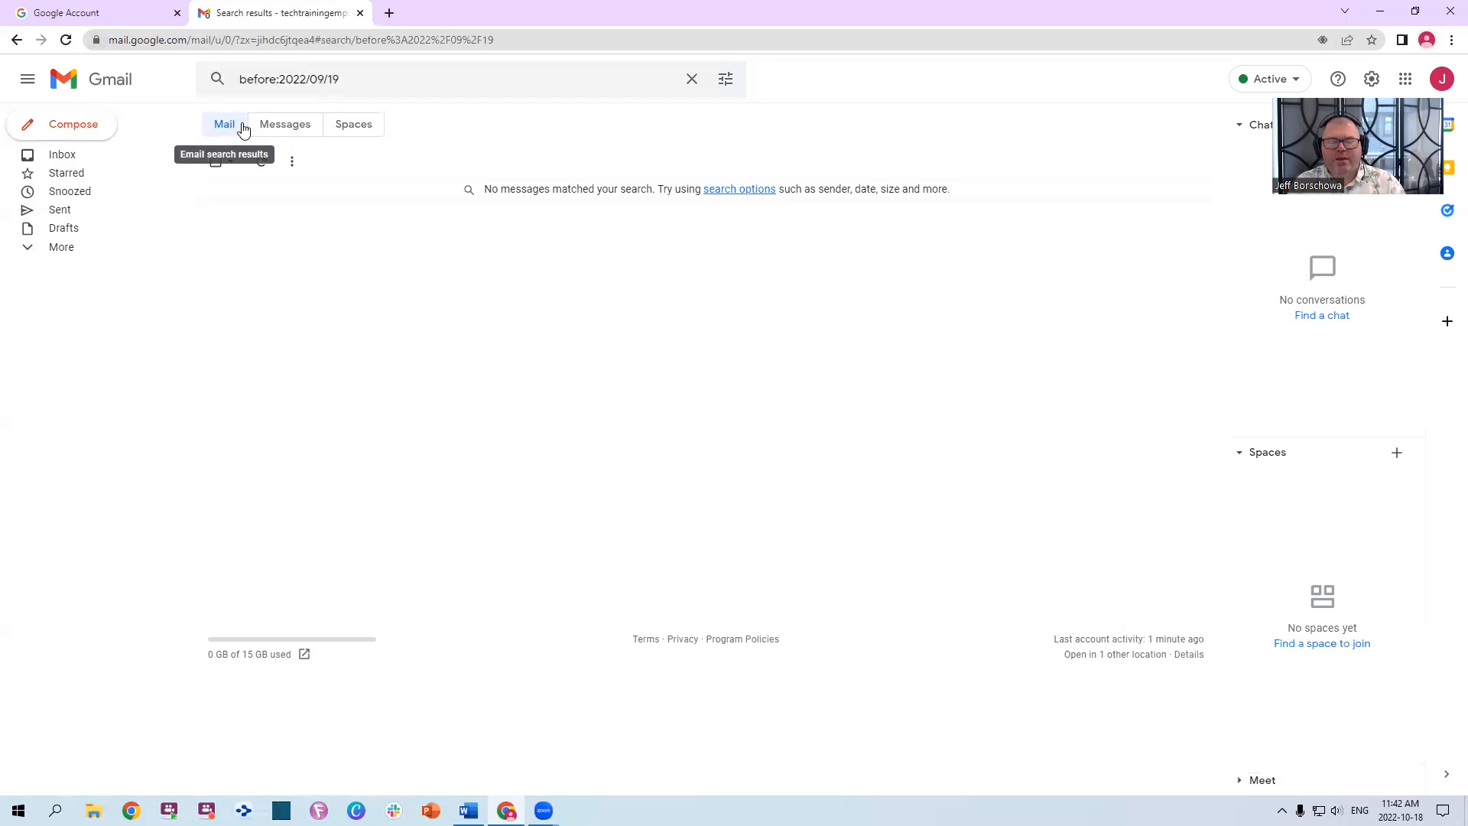